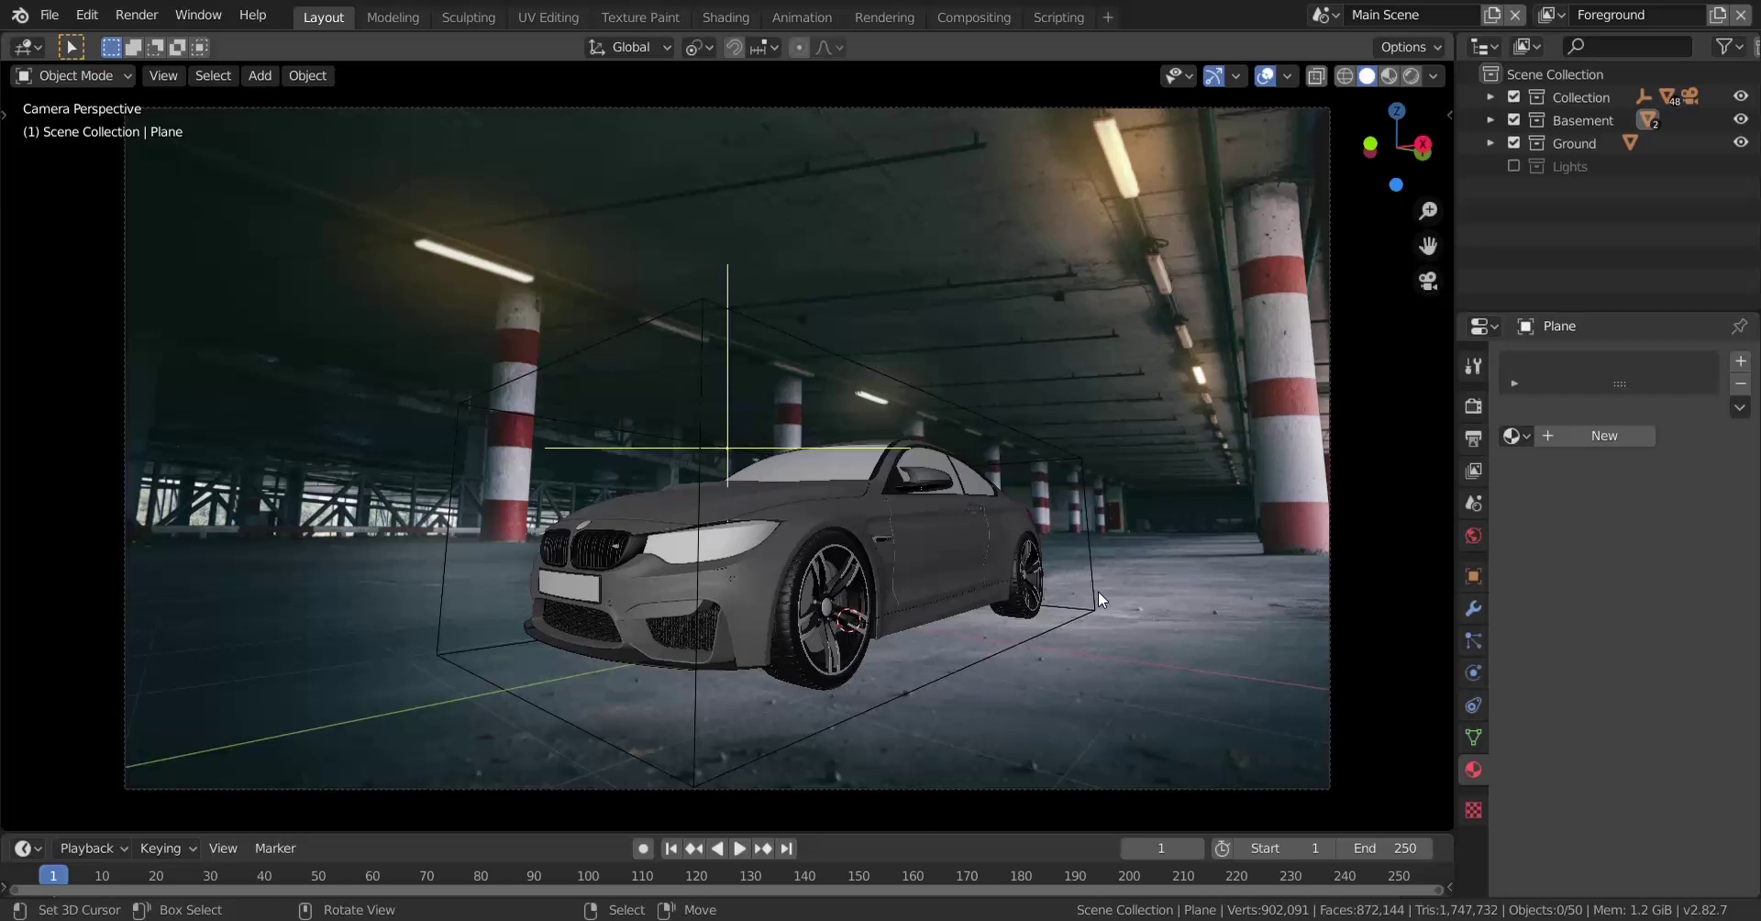
Step: Leave the camera view, unhide all hidden objects around the car and clear the selection
mouse_move(849, 534)
middle_mouse_down("shift")
mouse_move(833, 497)
mouse_move(850, 514)
middle_mouse_up("shift")
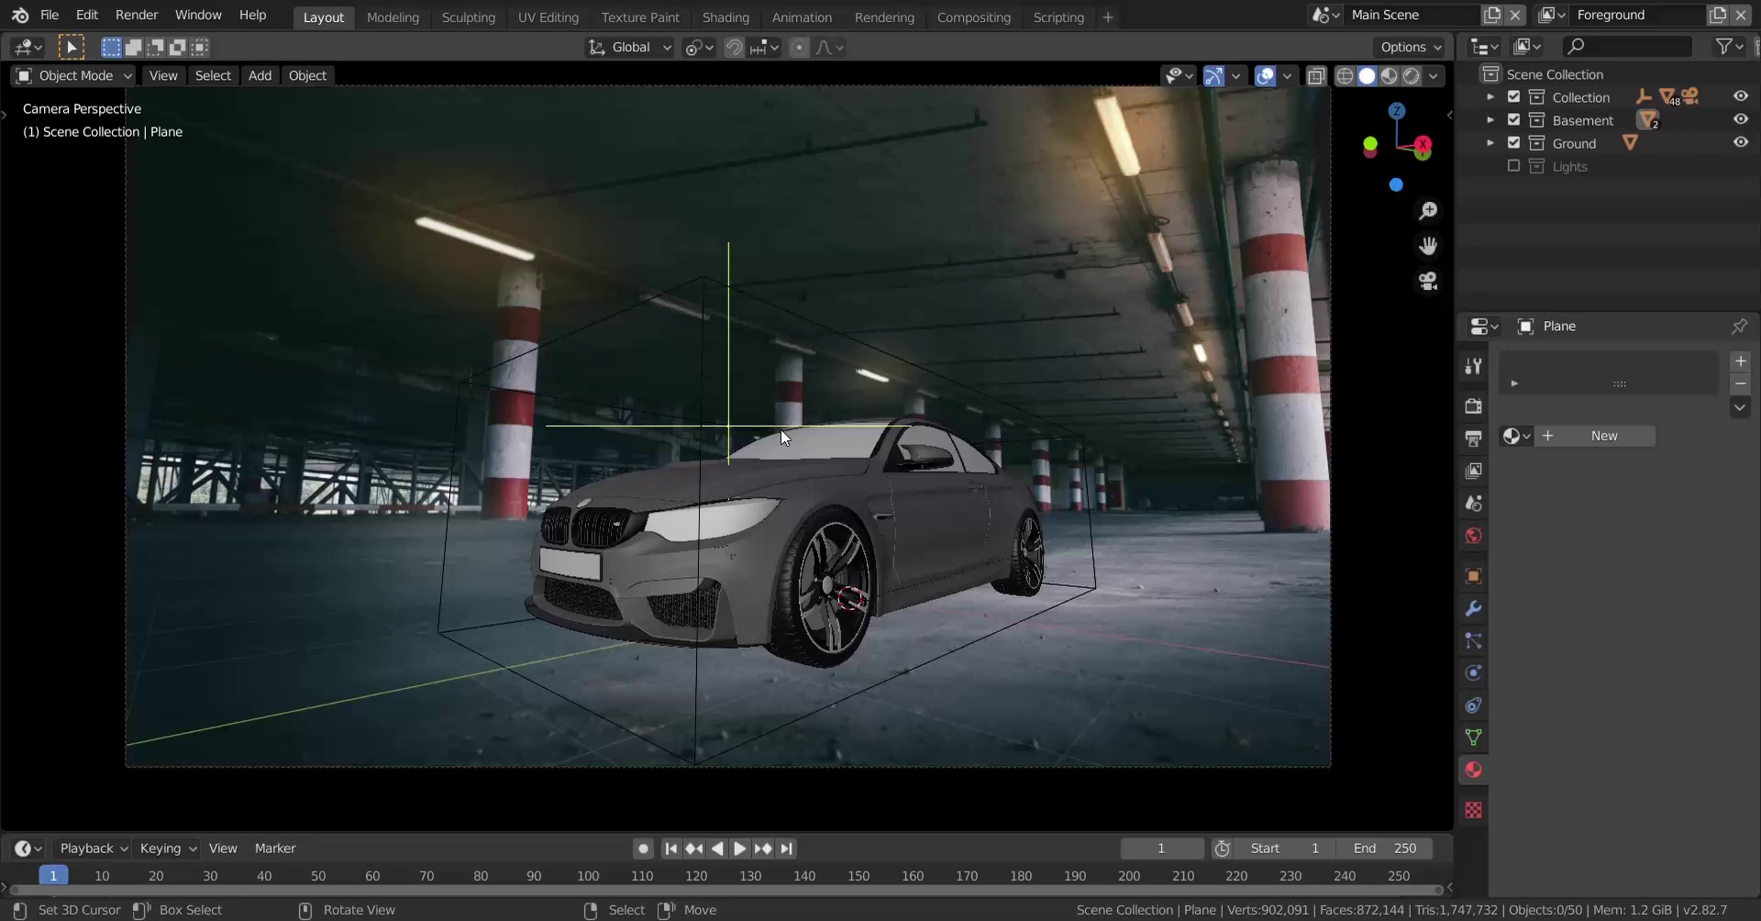
middle_click_drag(810, 472, 808, 476, "shift")
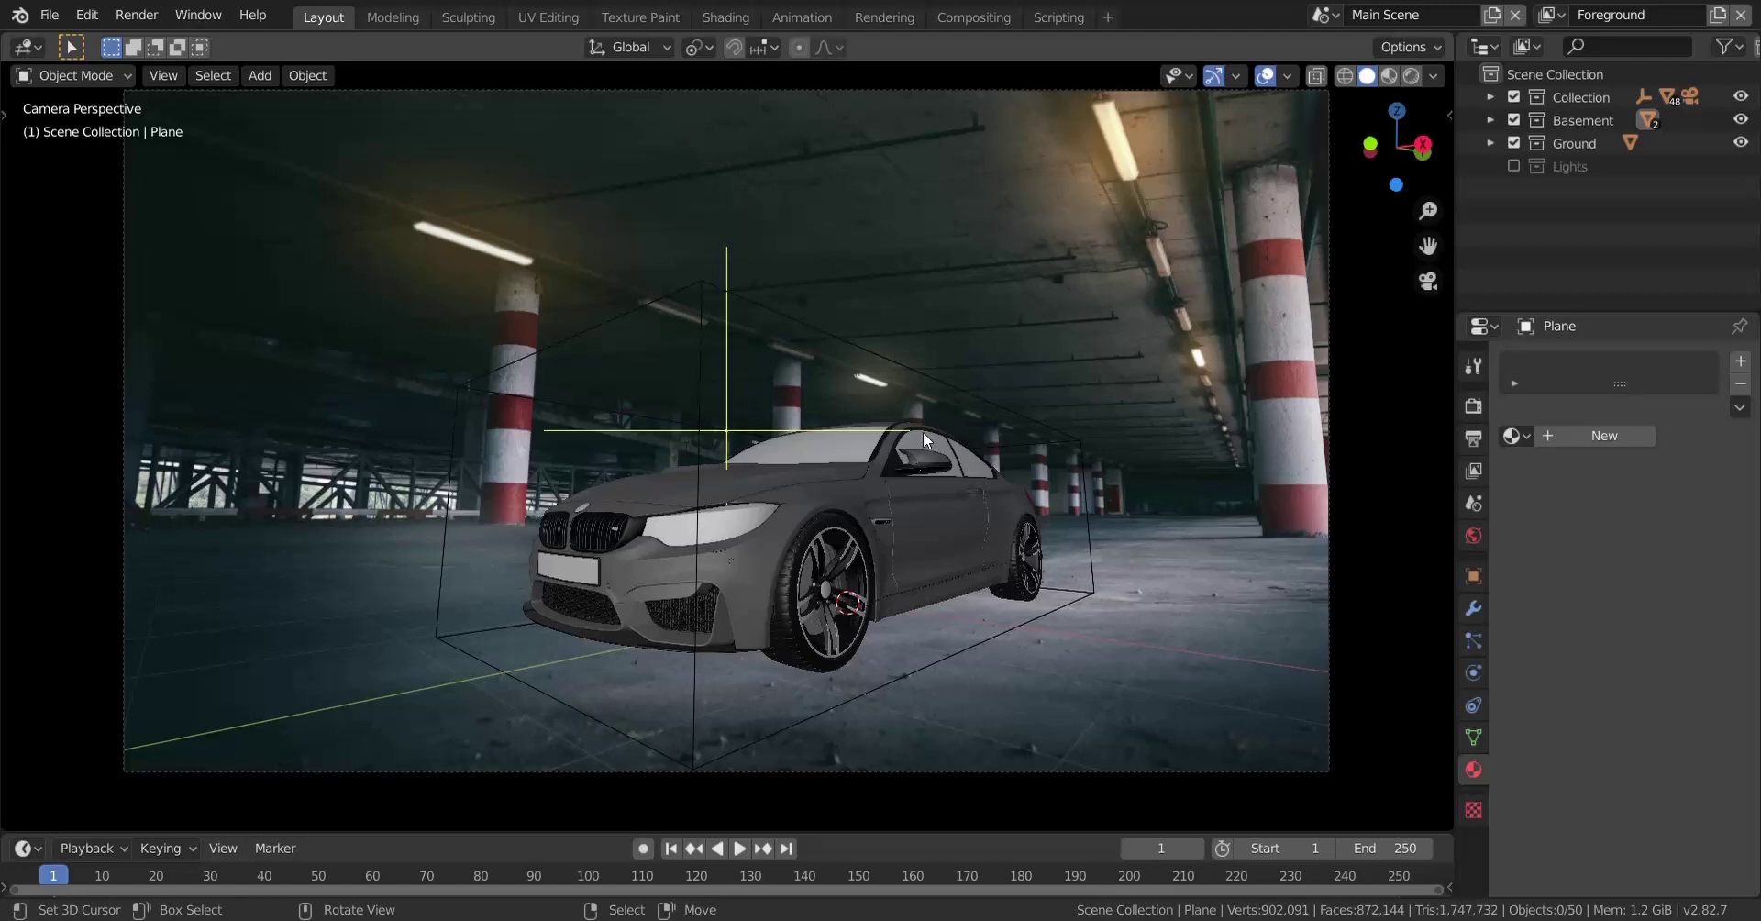
middle_click_drag(893, 453, 811, 536)
scroll(855, 469, "down", 4)
scroll(855, 470, "down", 4)
scroll(831, 470, "up", 1)
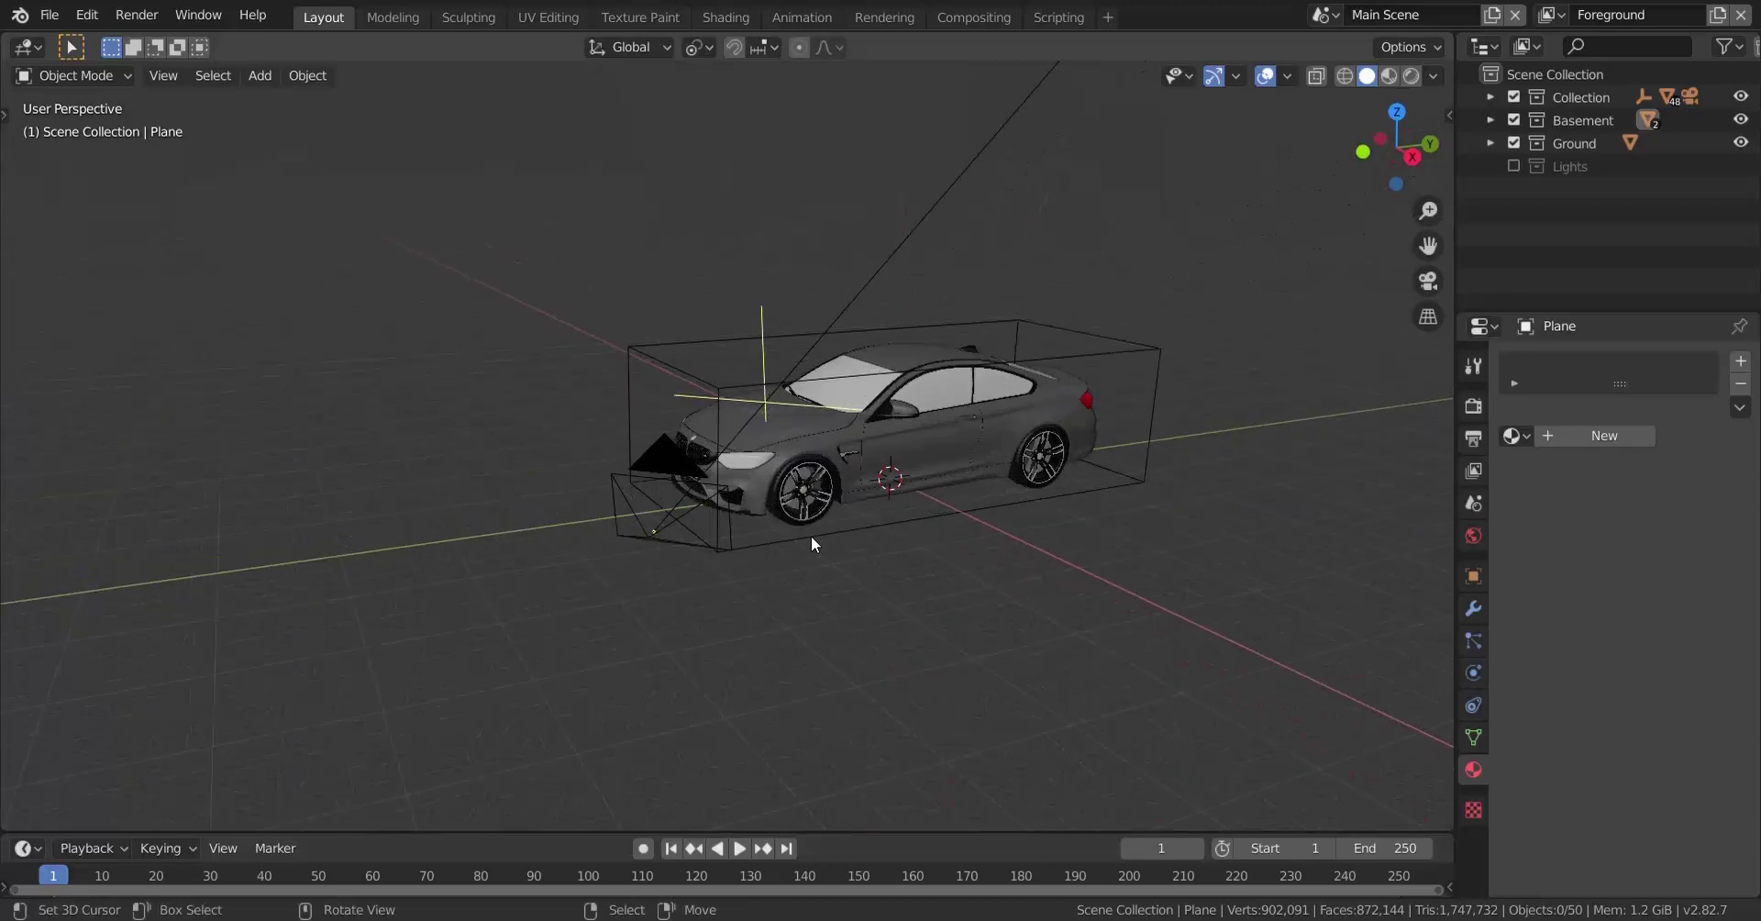
key("alt+h")
scroll(812, 543, "down", 5)
mouse_move(812, 544)
middle_mouse_down()
mouse_move(776, 505)
mouse_move(726, 519)
mouse_move(785, 541)
middle_mouse_up()
key("a")
key("a")
Step: Select the basement walls-and-roof mesh and examine how it encloses the car
middle_click_drag(859, 422, 714, 459, "shift")
left_click(911, 376)
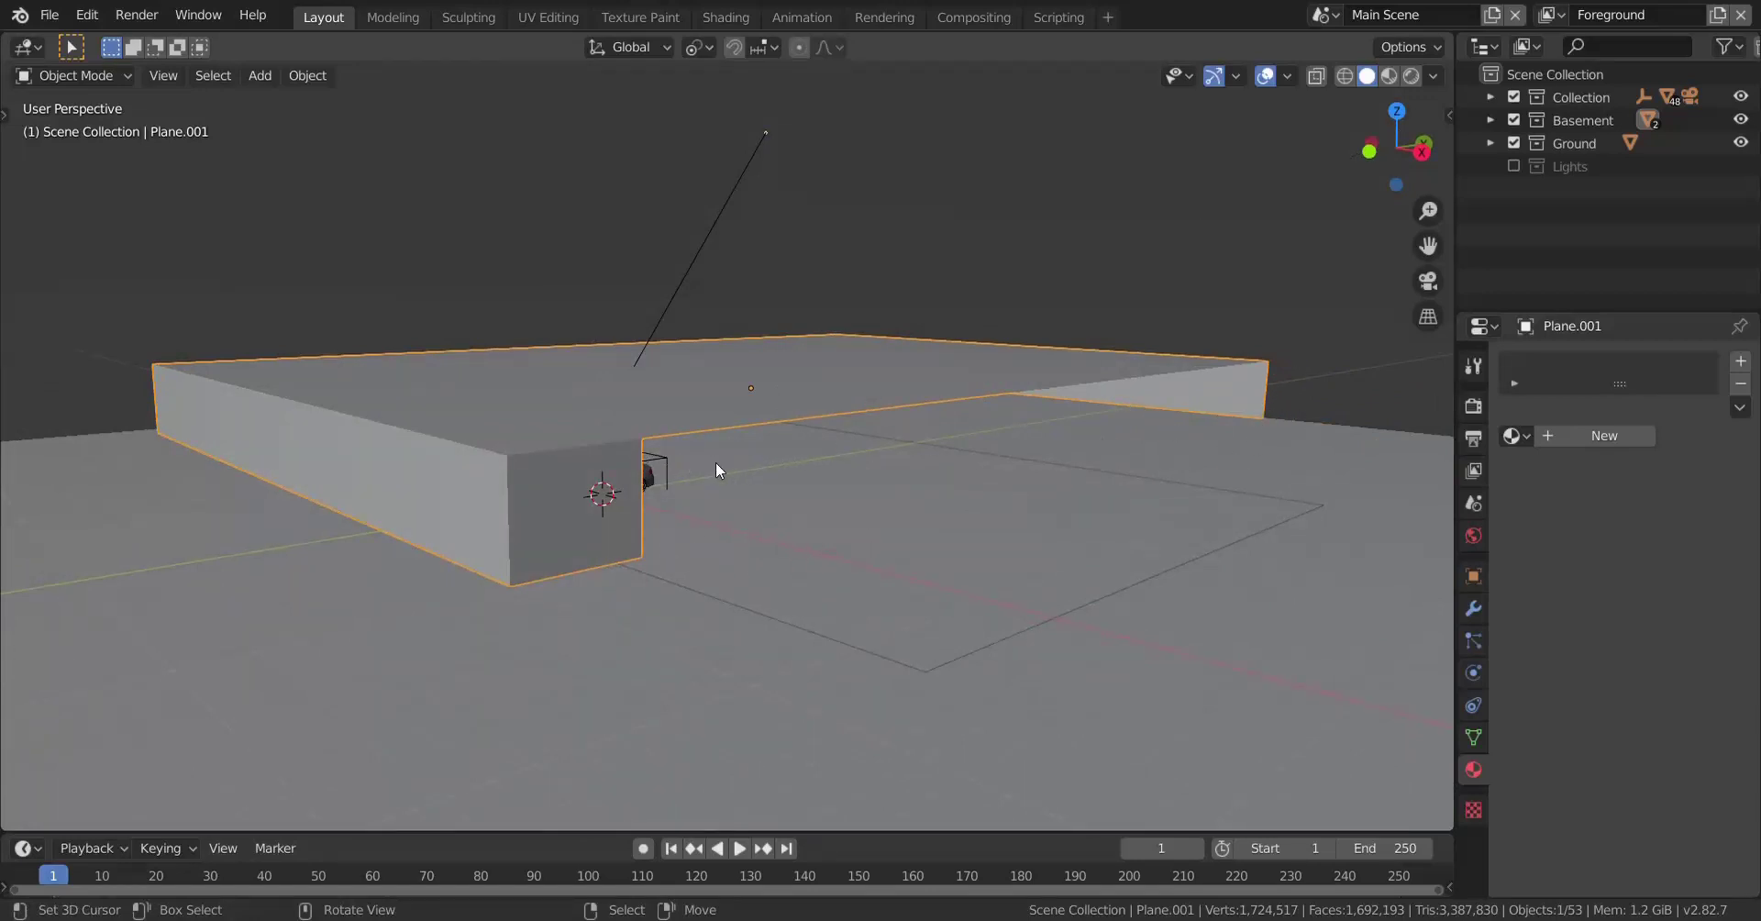
scroll(706, 471, "up", 5)
middle_click_drag(691, 482, 633, 492)
middle_click_drag(453, 514, 569, 488, "shift")
middle_click_drag(569, 488, 499, 488)
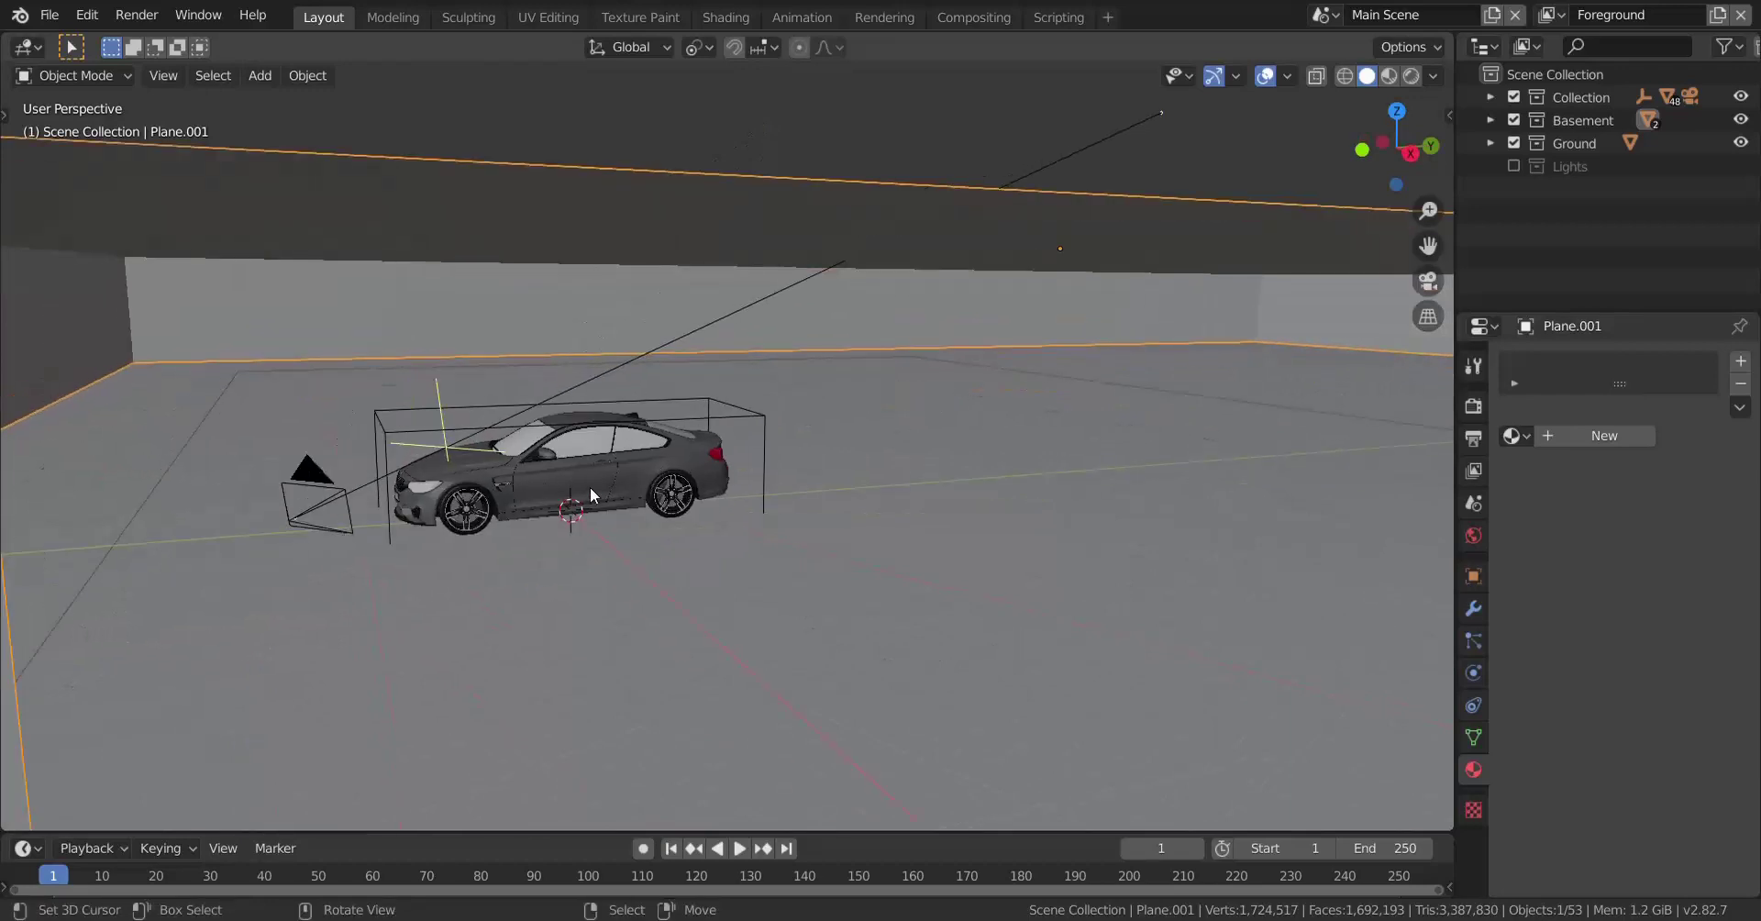
scroll(688, 475, "down", 4)
middle_click_drag(664, 471, 516, 471, "shift")
scroll(734, 475, "down", 1)
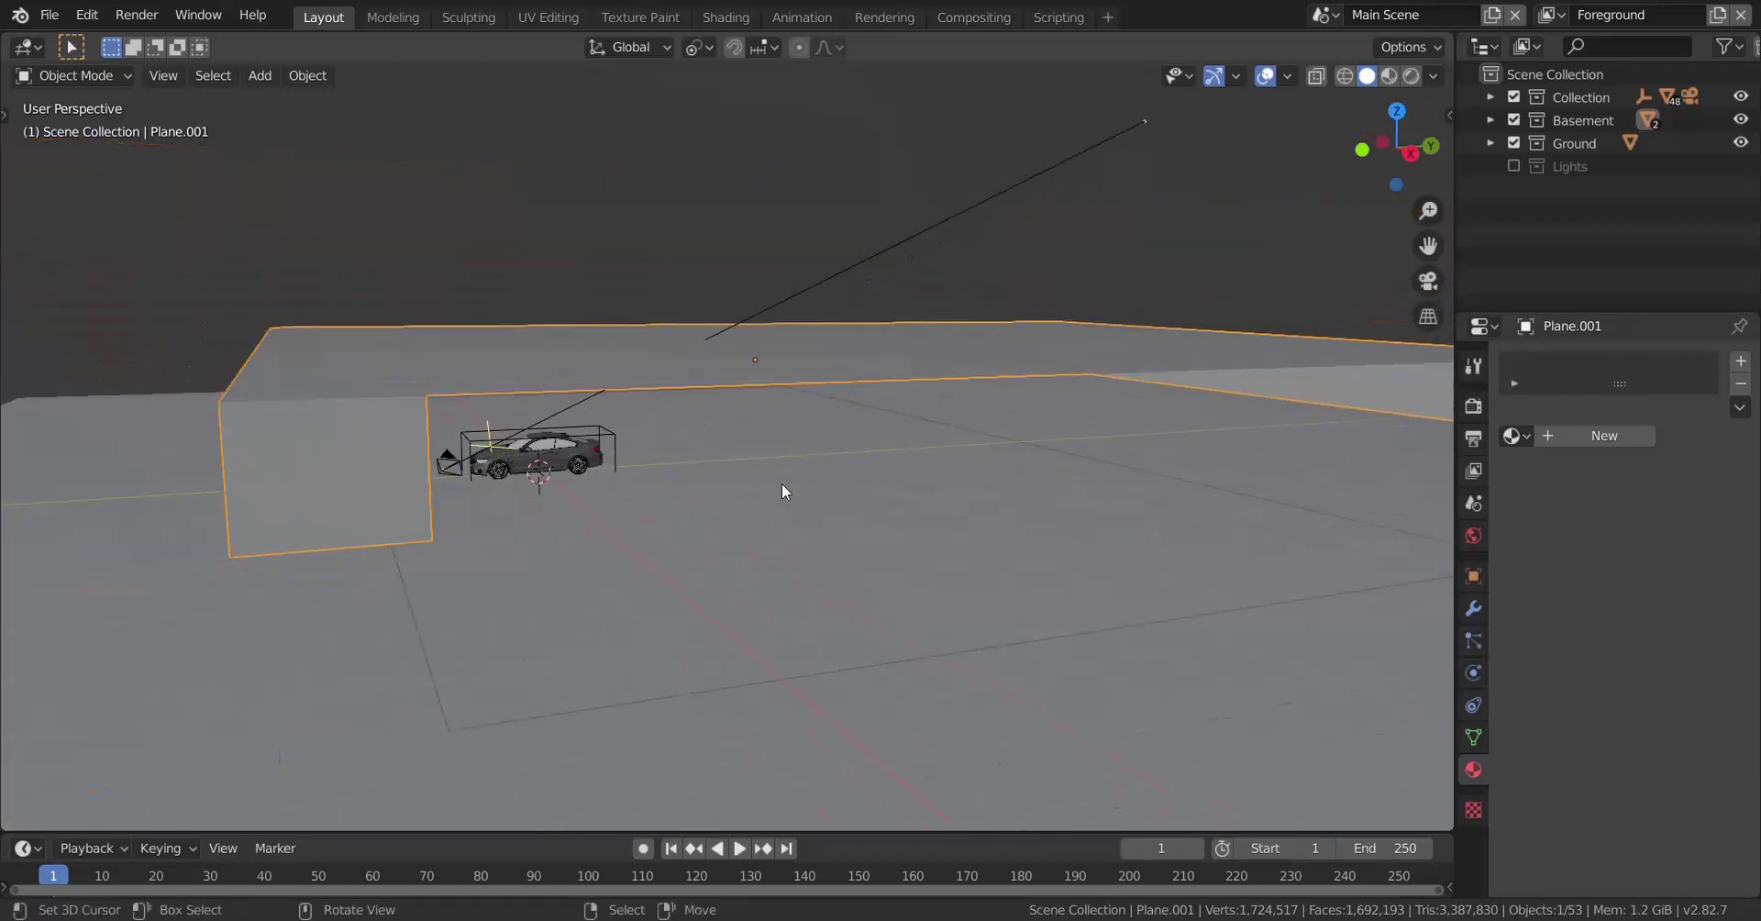
Step: Try moving the Ground collection's floor plane and the Basement collection's large ground plane
right_click(783, 483)
key("g")
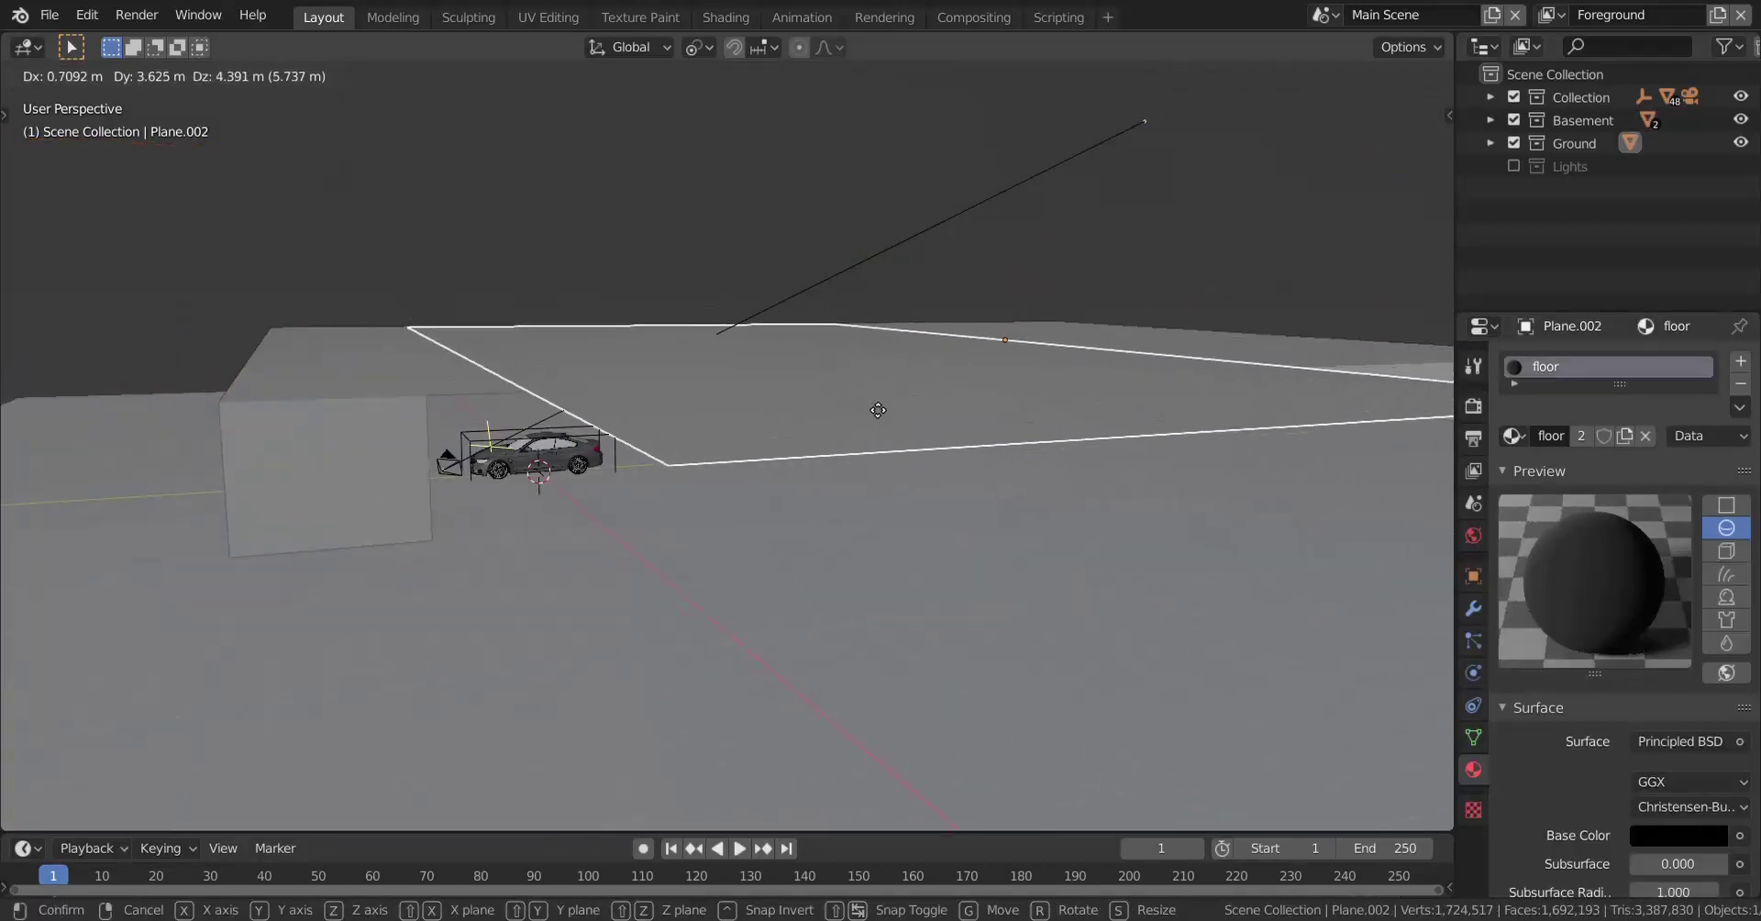
right_click(745, 471)
left_click(288, 513)
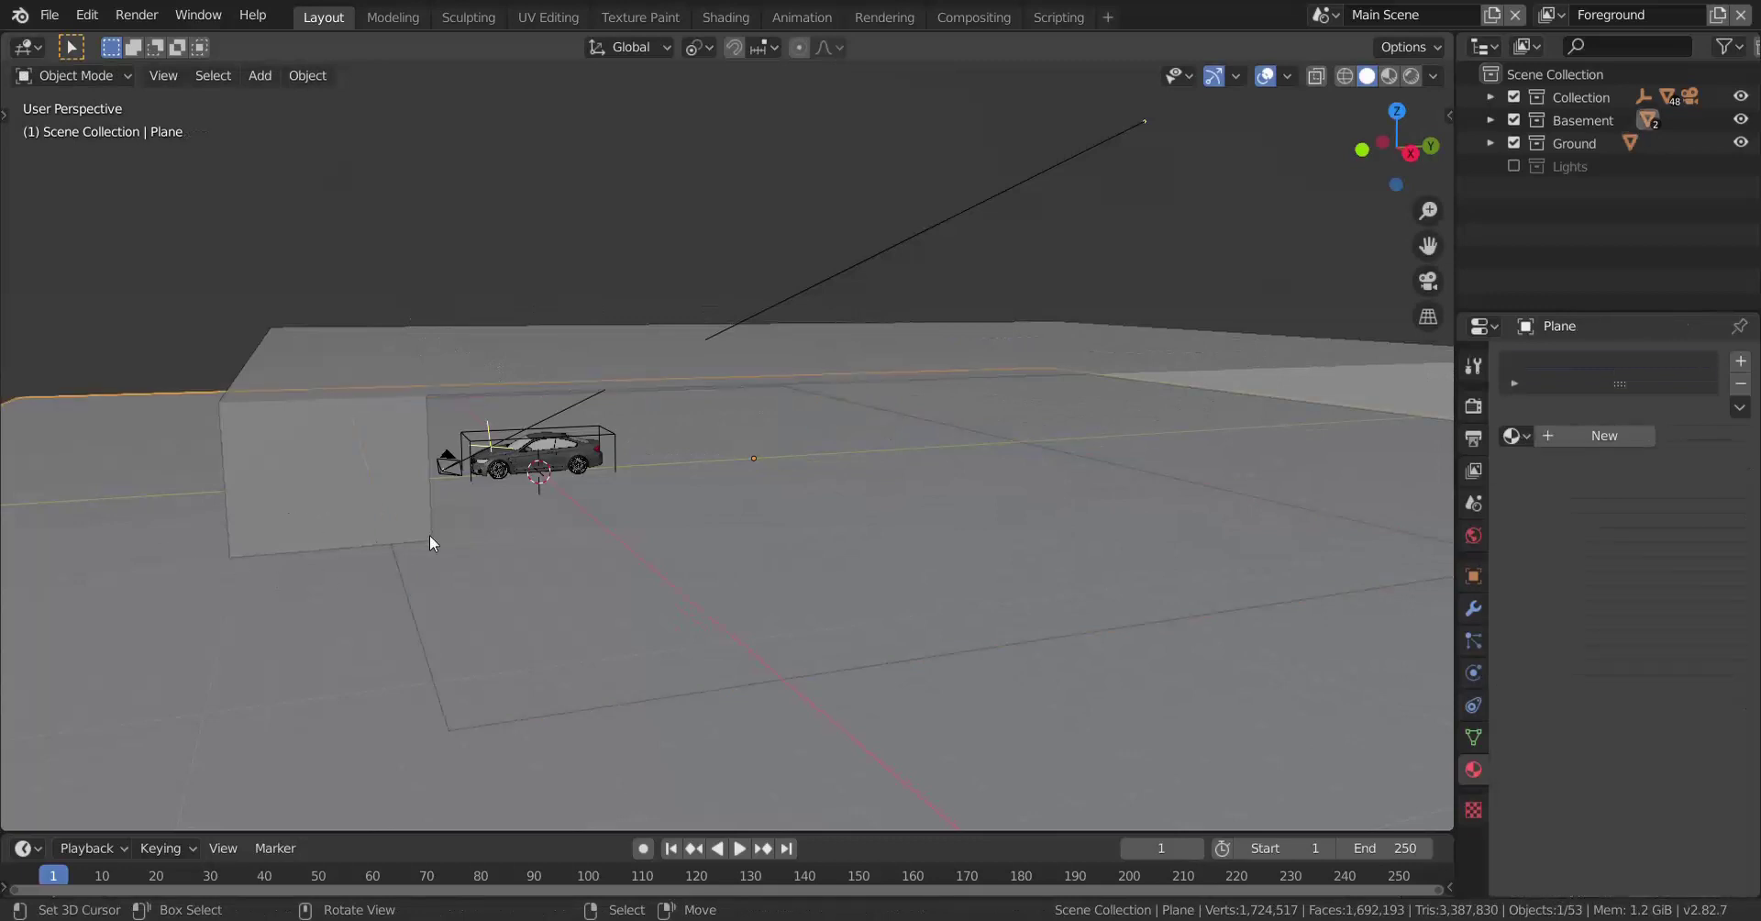
key("g")
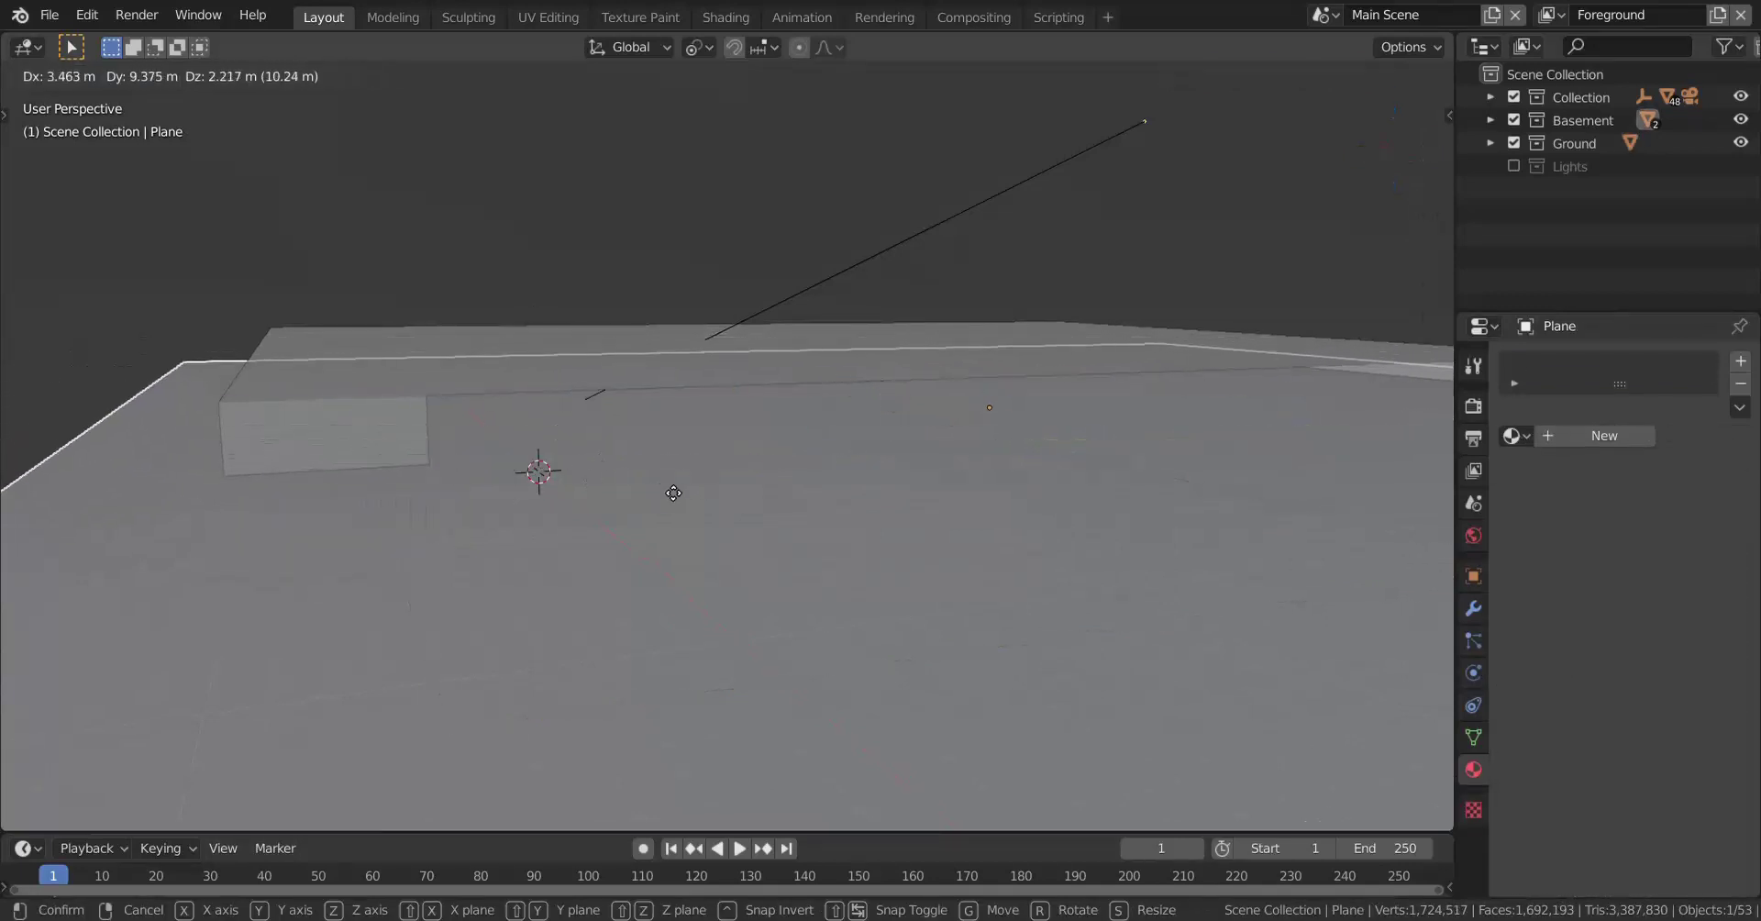
right_click(673, 493)
Step: Toggle the Collection and Basement collections off and on, and select both Basement planes in turn to check their contents
middle_click_drag(602, 541, 626, 494, "shift")
scroll(694, 442, "up", 3)
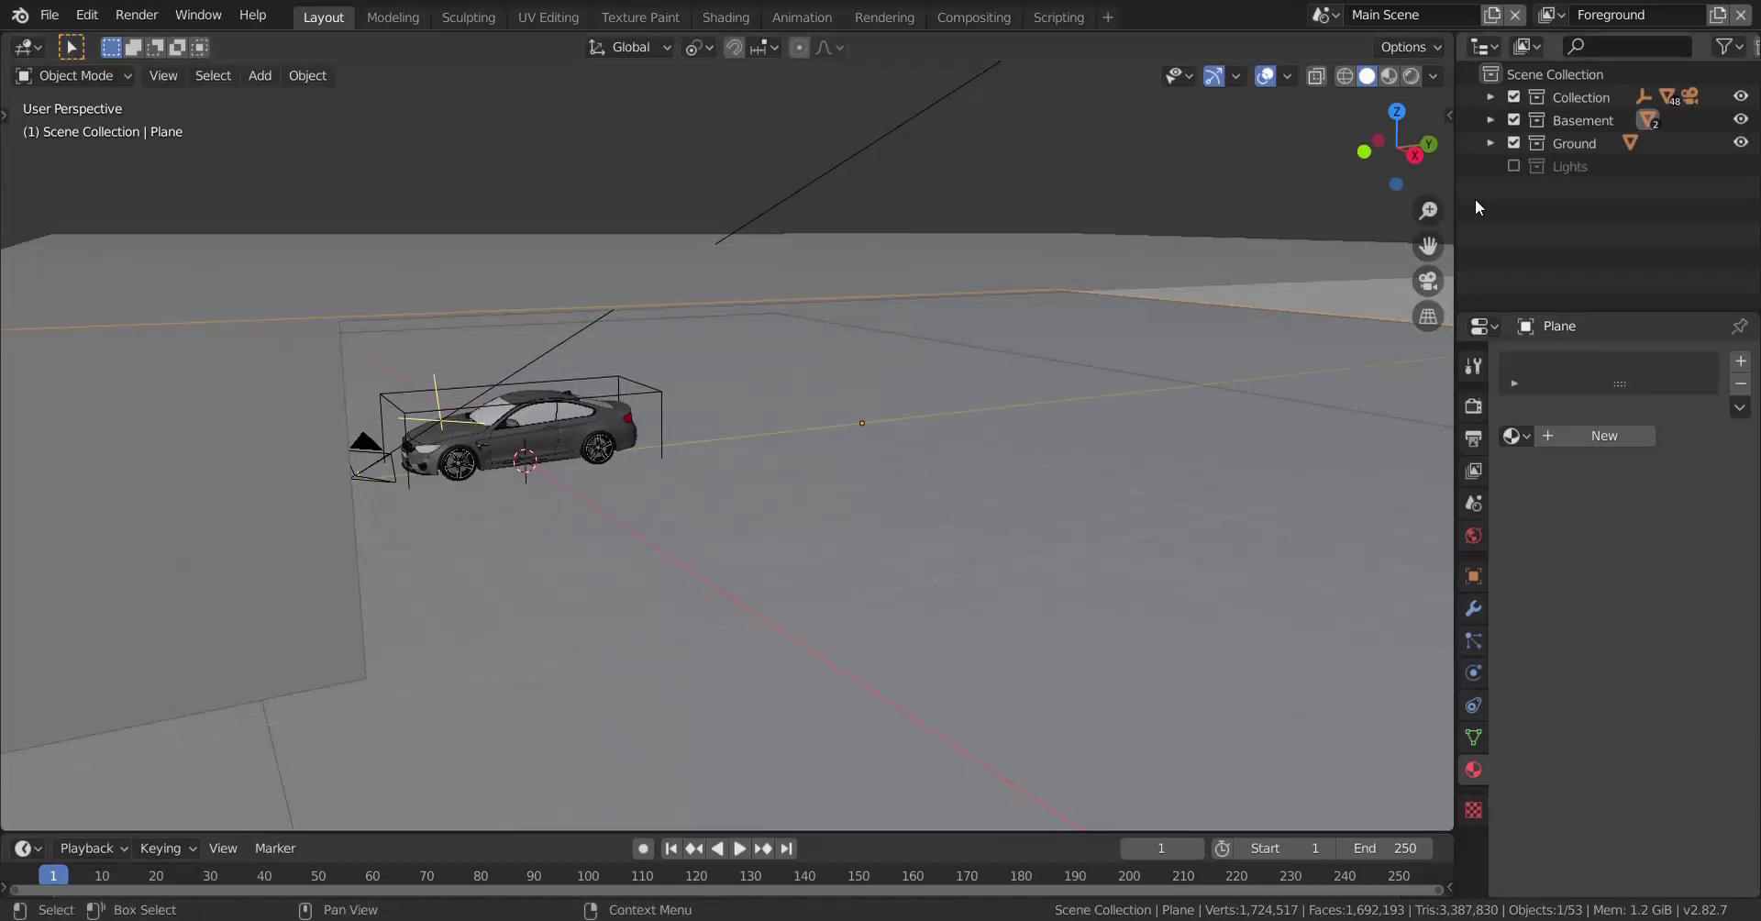
left_click(1513, 96)
left_click(1510, 95)
left_click(1510, 95)
left_click(1510, 95)
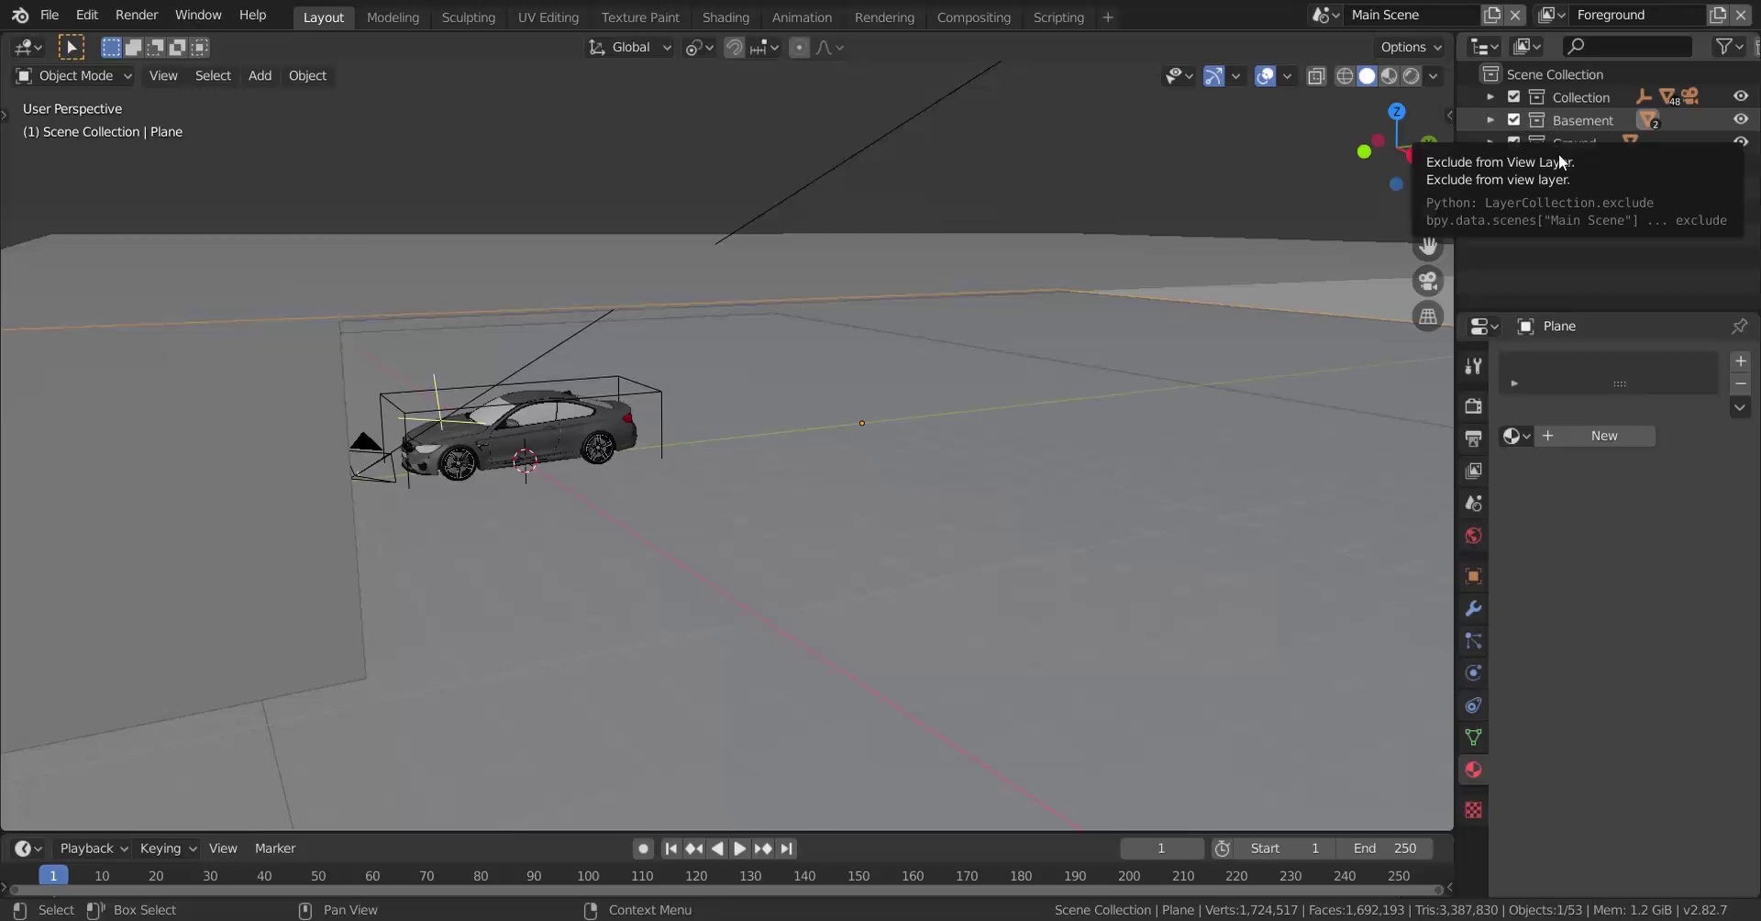
left_click(1514, 119)
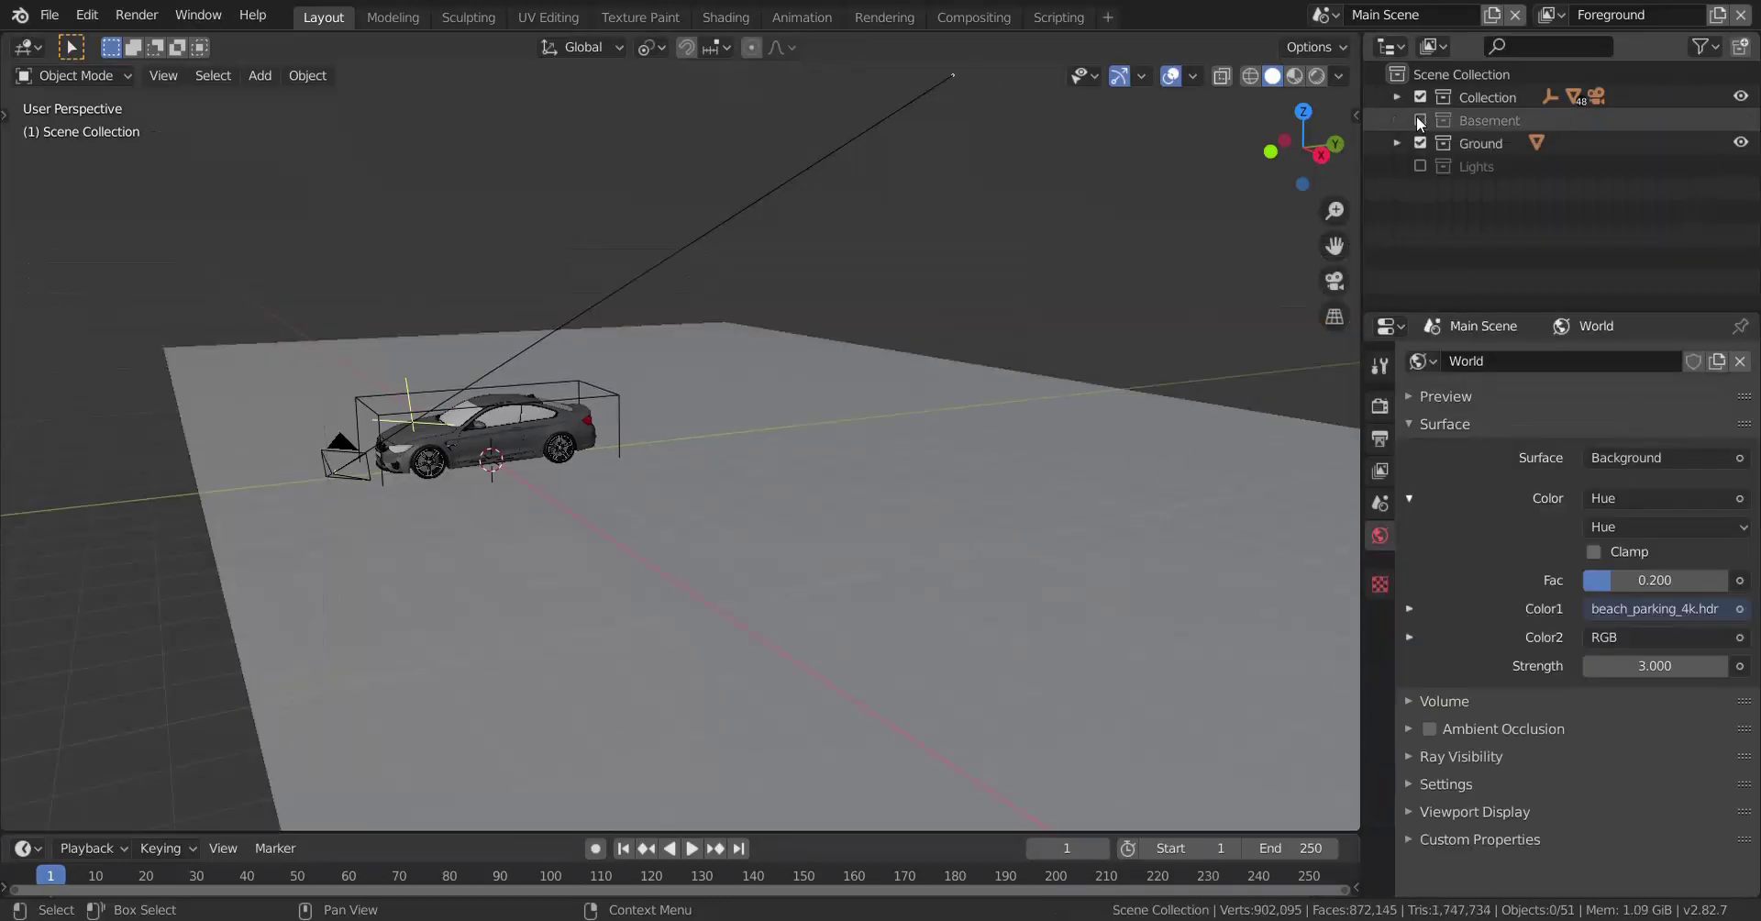
middle_click_drag(801, 365, 760, 382)
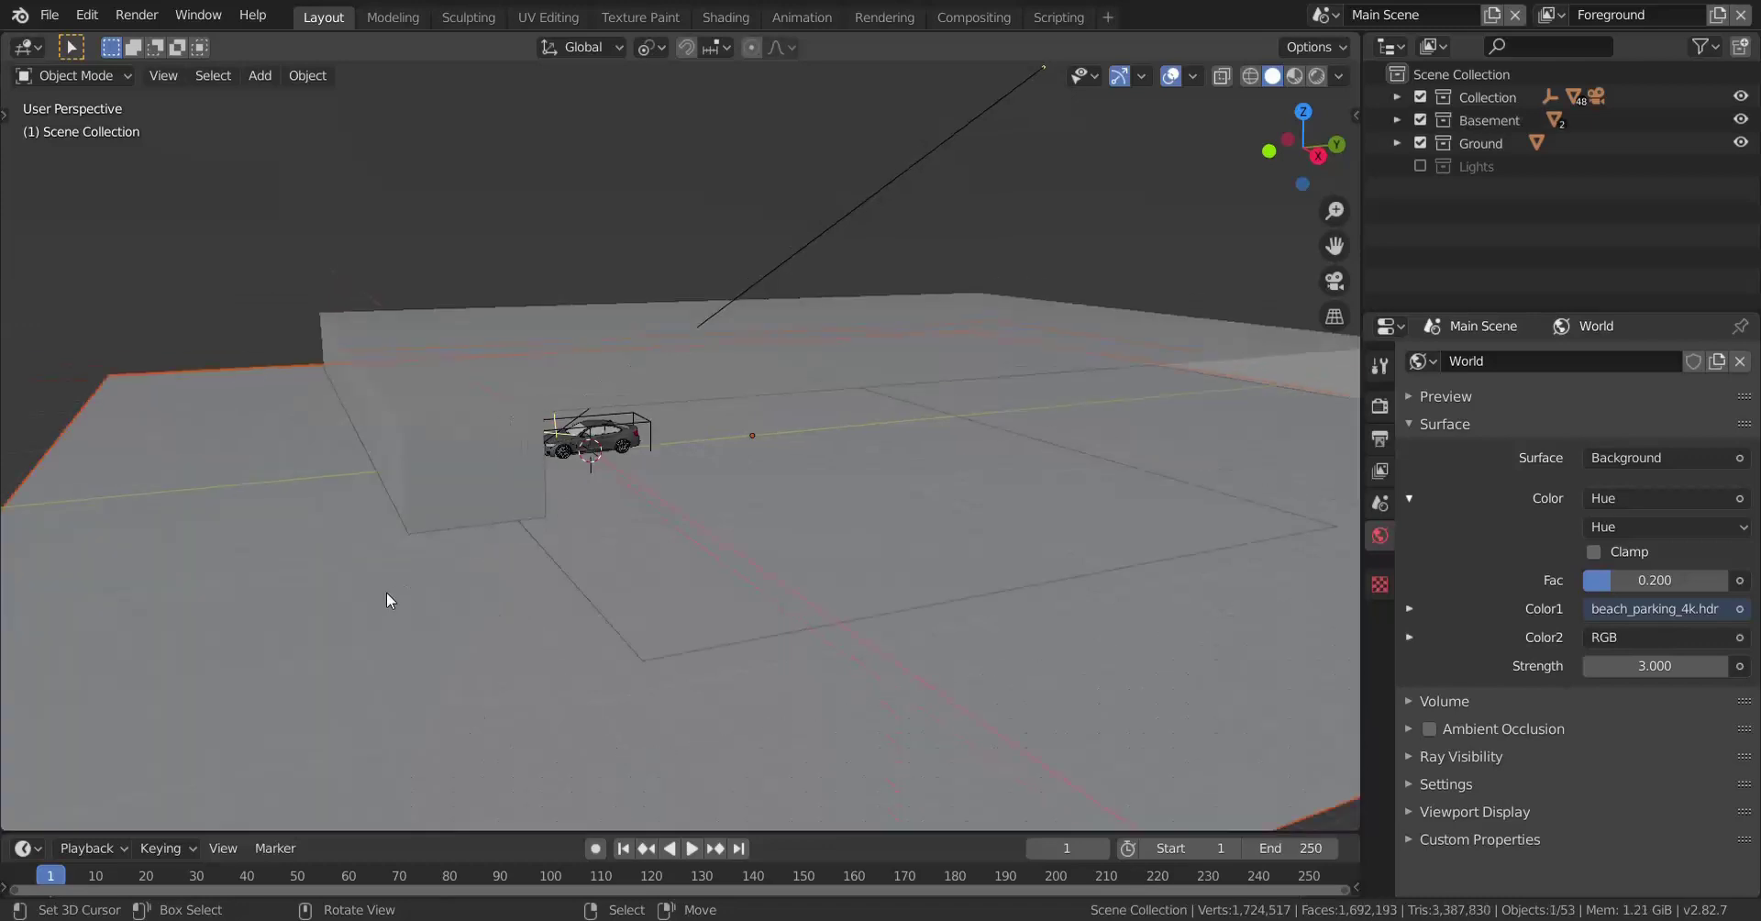
right_click(389, 592)
right_click(812, 328)
scroll(687, 393, "down", 1)
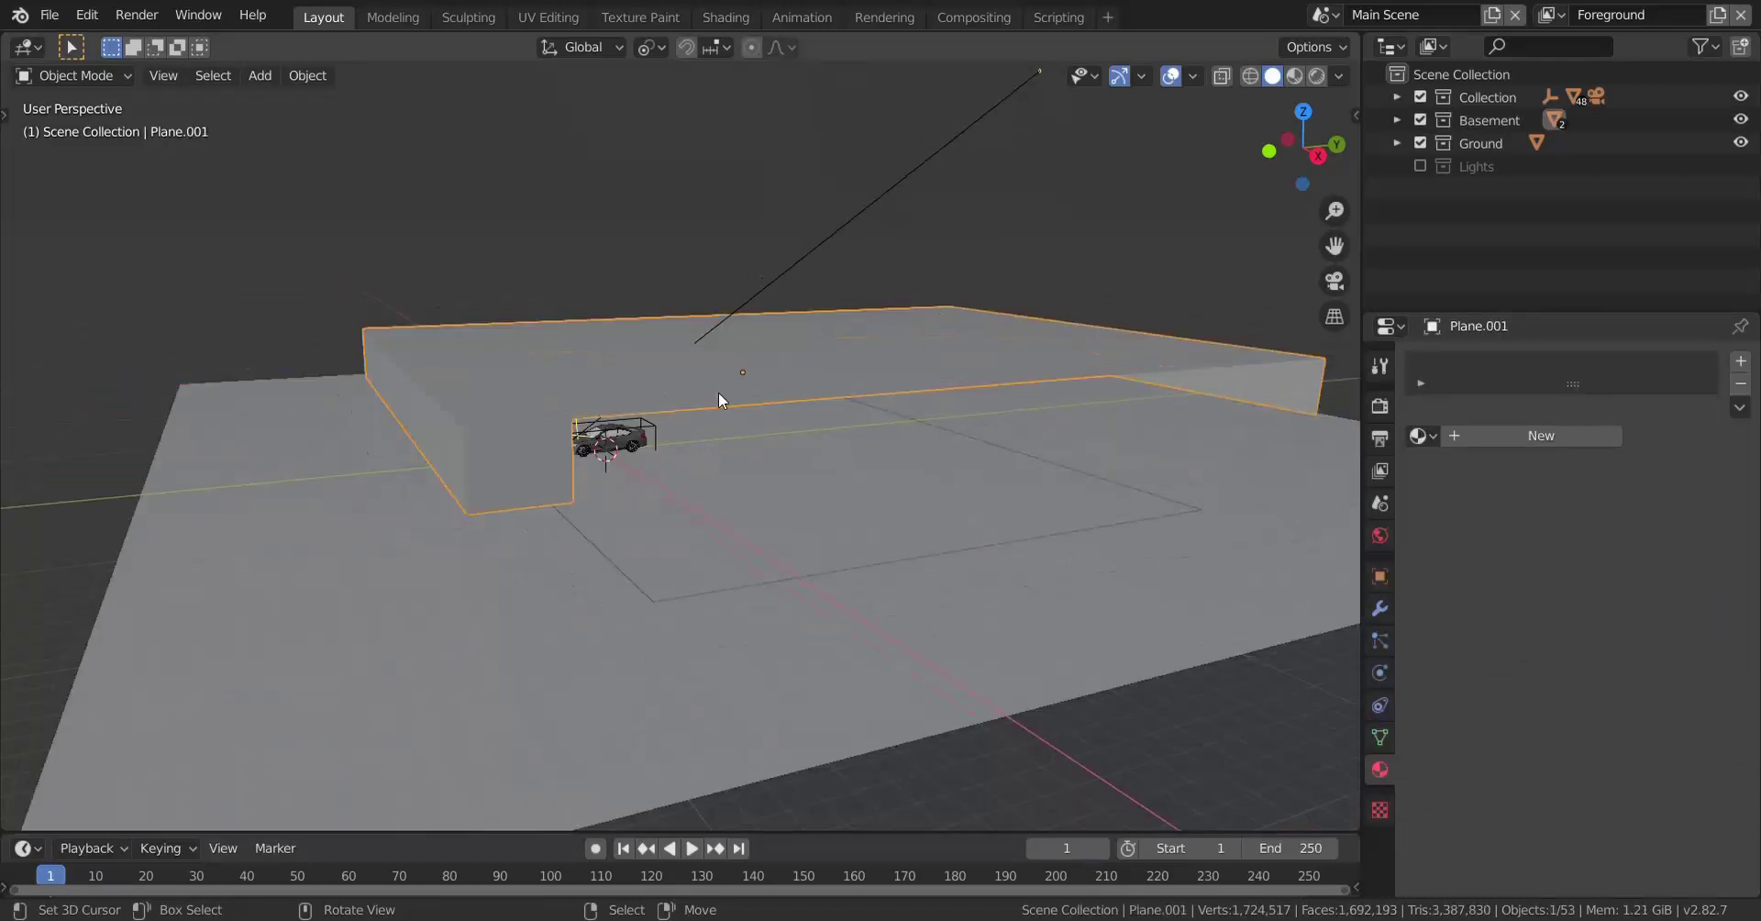
Step: Toggle the Ground collection off and on and select its floor plane to check what the collection contains
middle_click_drag(686, 393, 800, 377)
left_click(1420, 143)
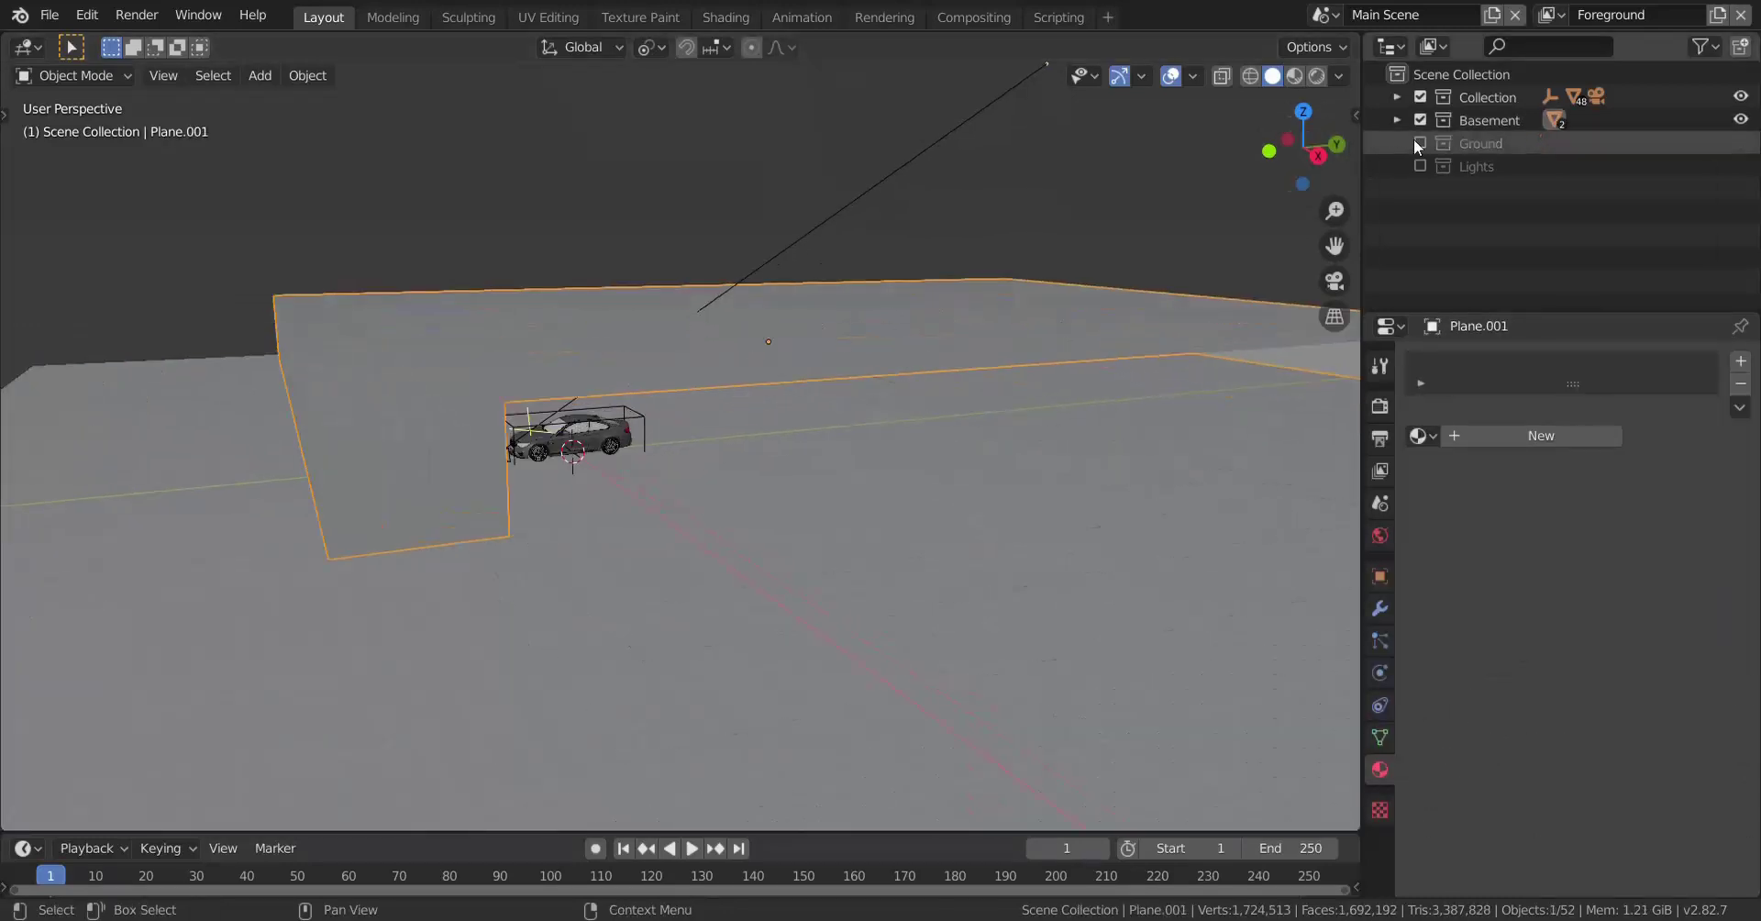
left_click(1419, 143)
left_click(950, 496)
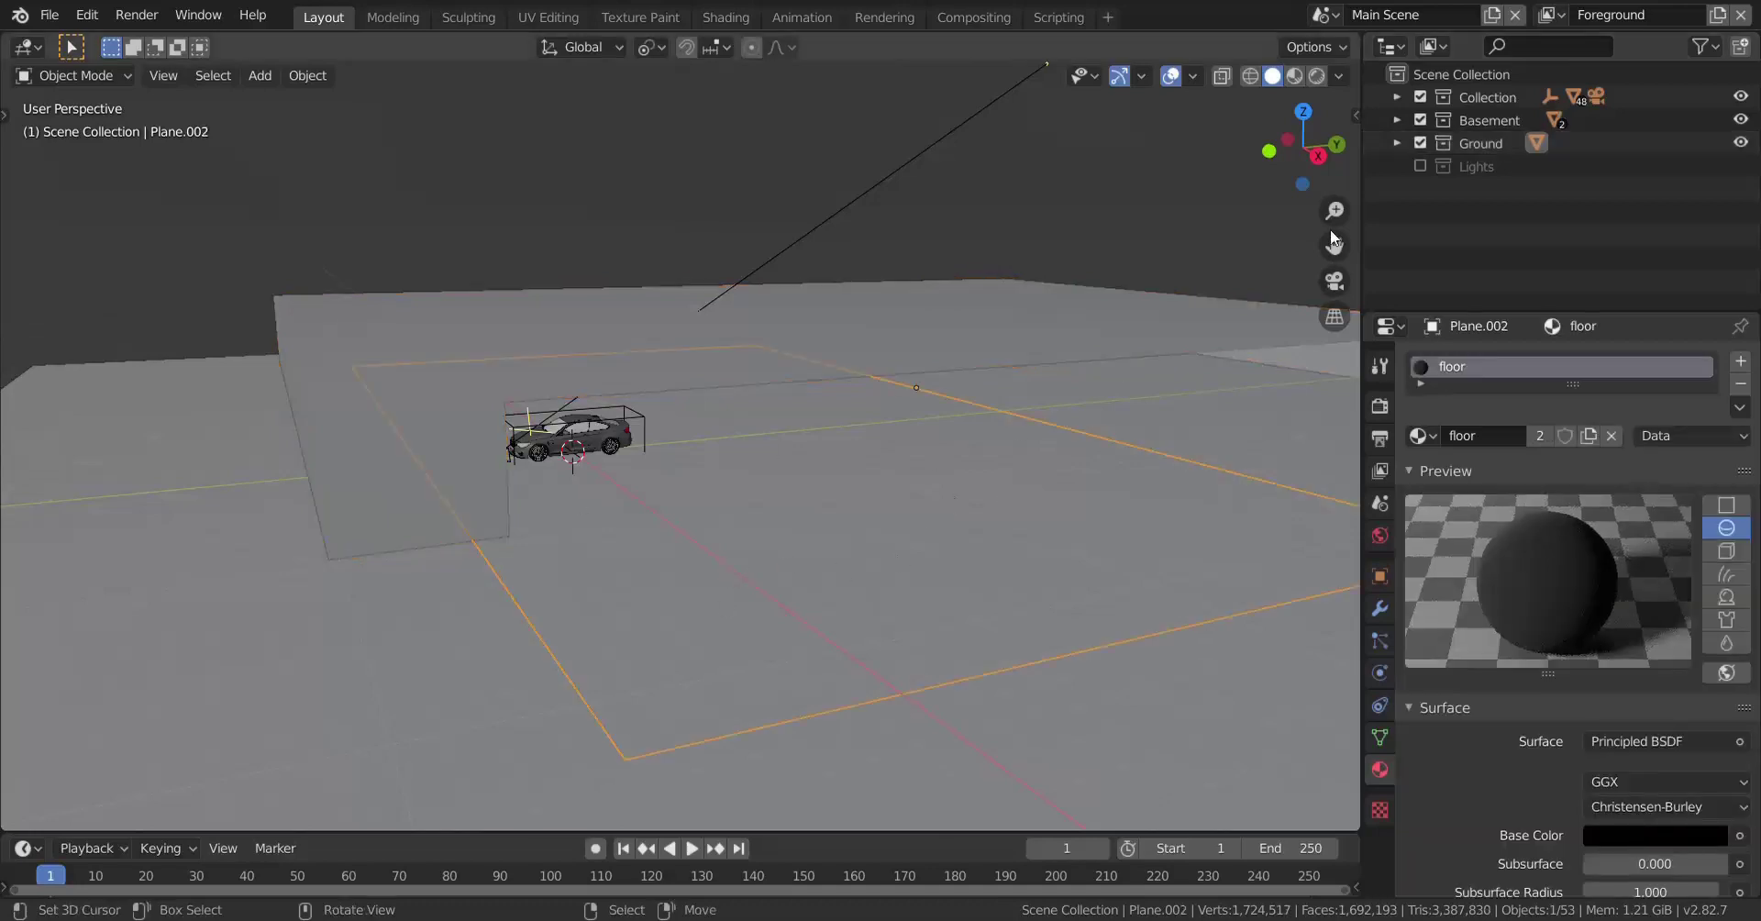
left_click(1419, 143)
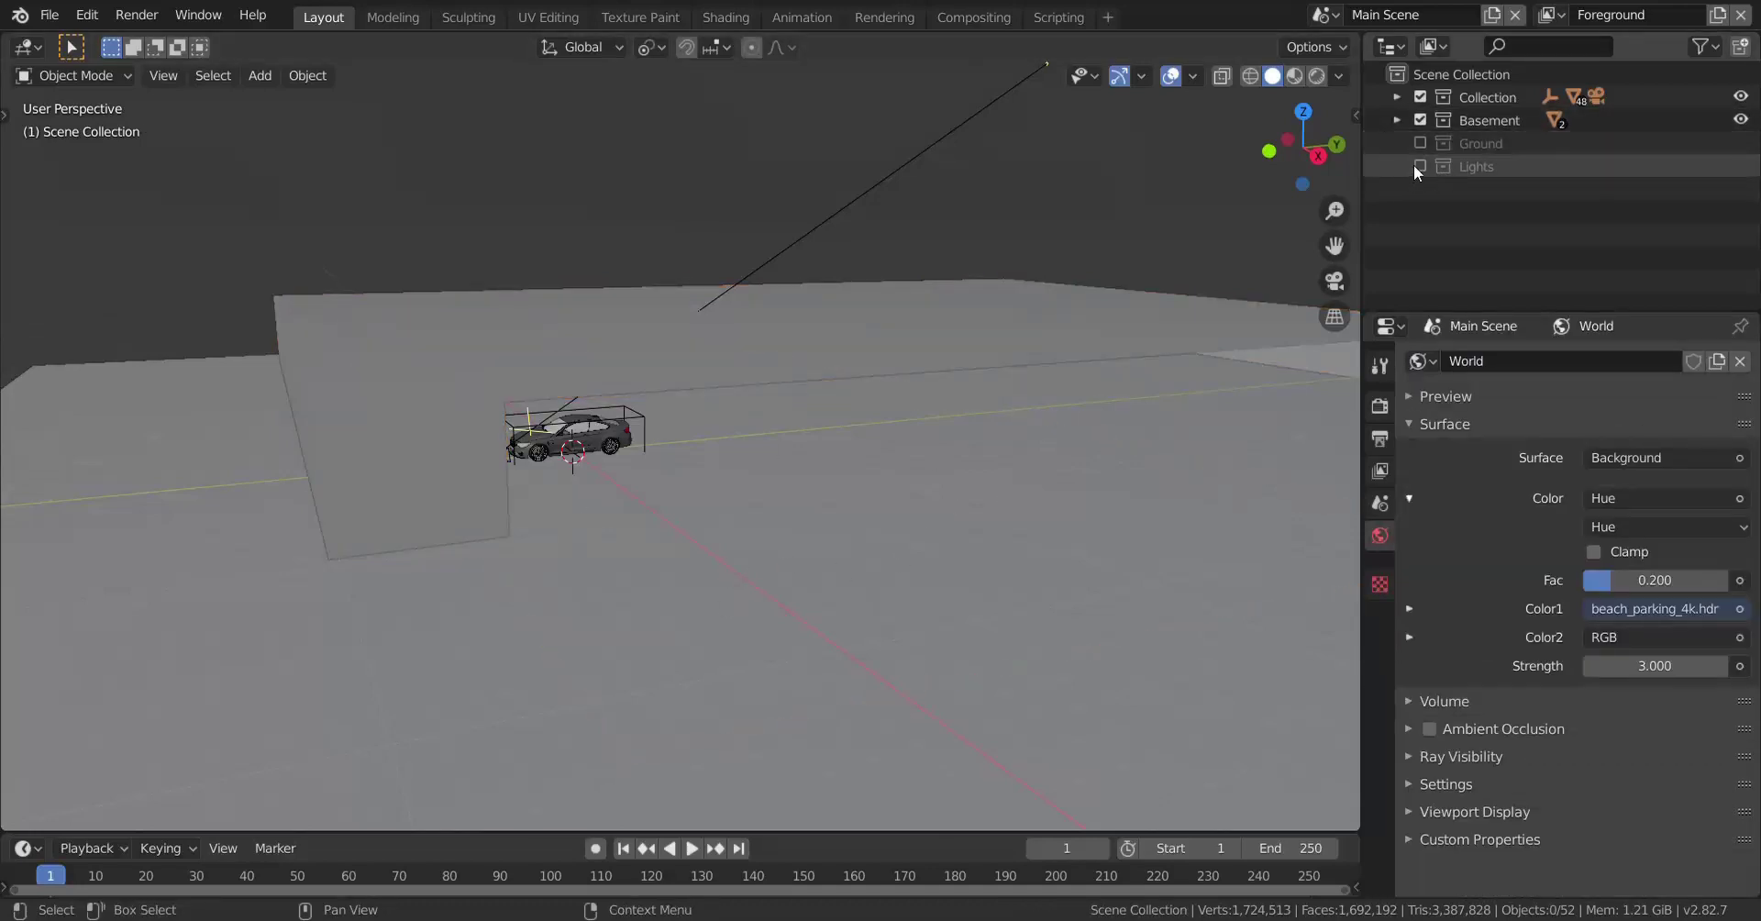
left_click(1419, 142)
Step: Clear the selection and view the car through the scene camera
scroll(862, 397, "up", 3)
middle_click_drag(751, 459, 844, 428, "shift")
key("alt+a")
middle_click_drag(712, 442, 680, 473)
scroll(625, 474, "up", 3)
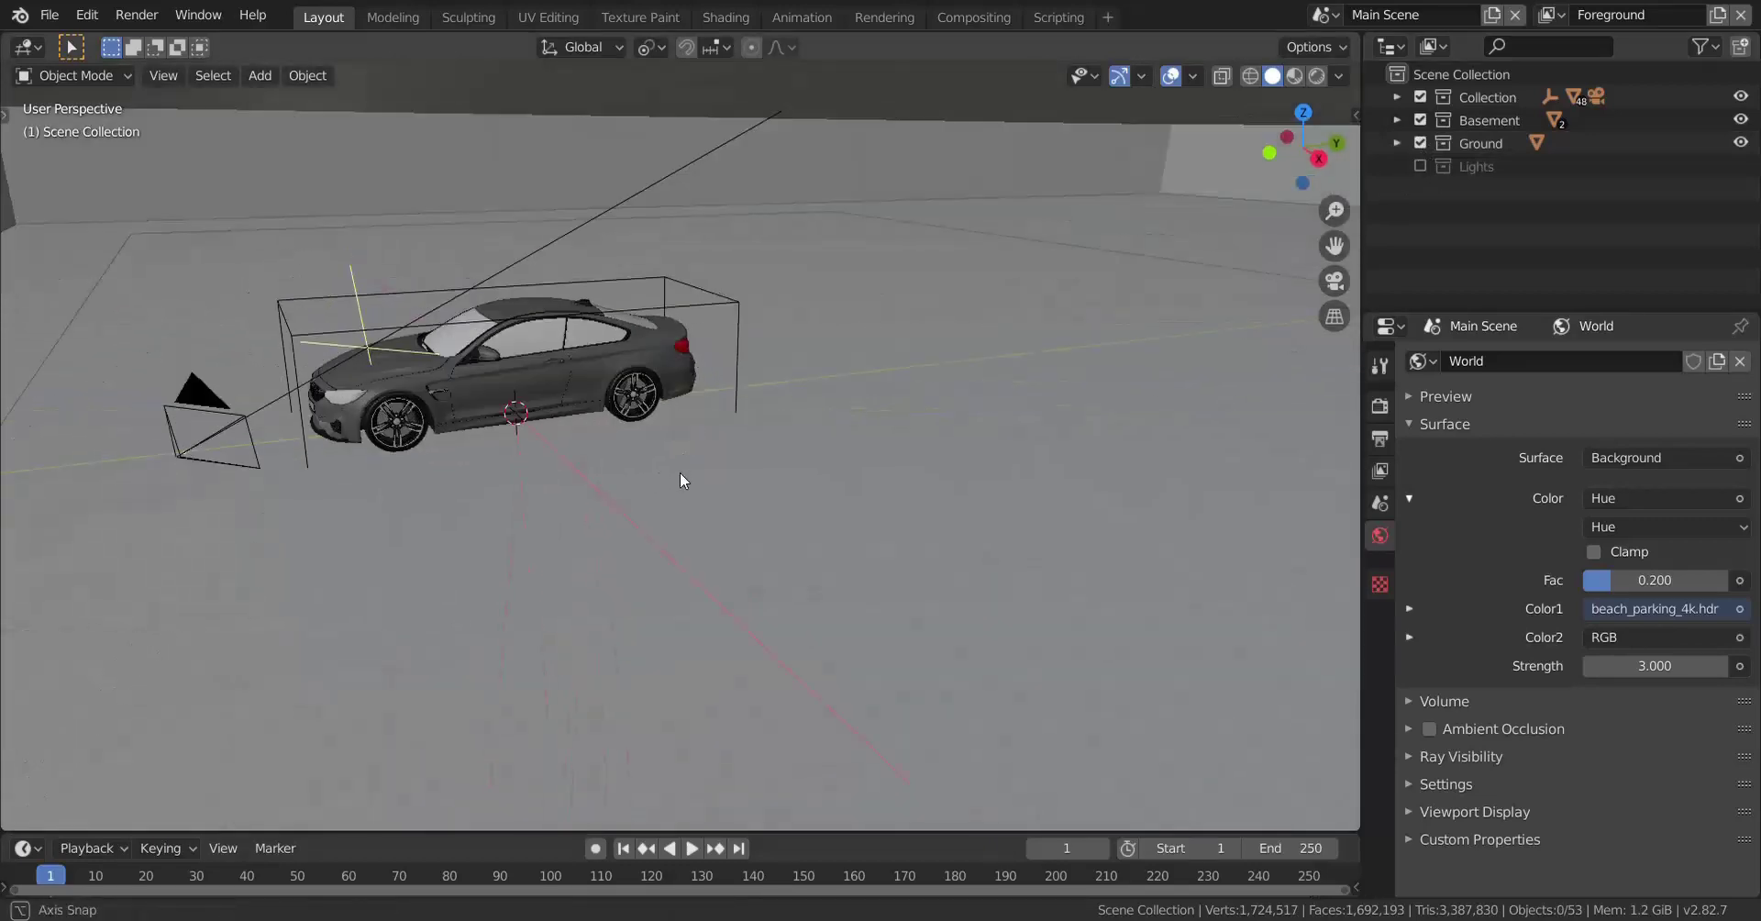
key("KP_0")
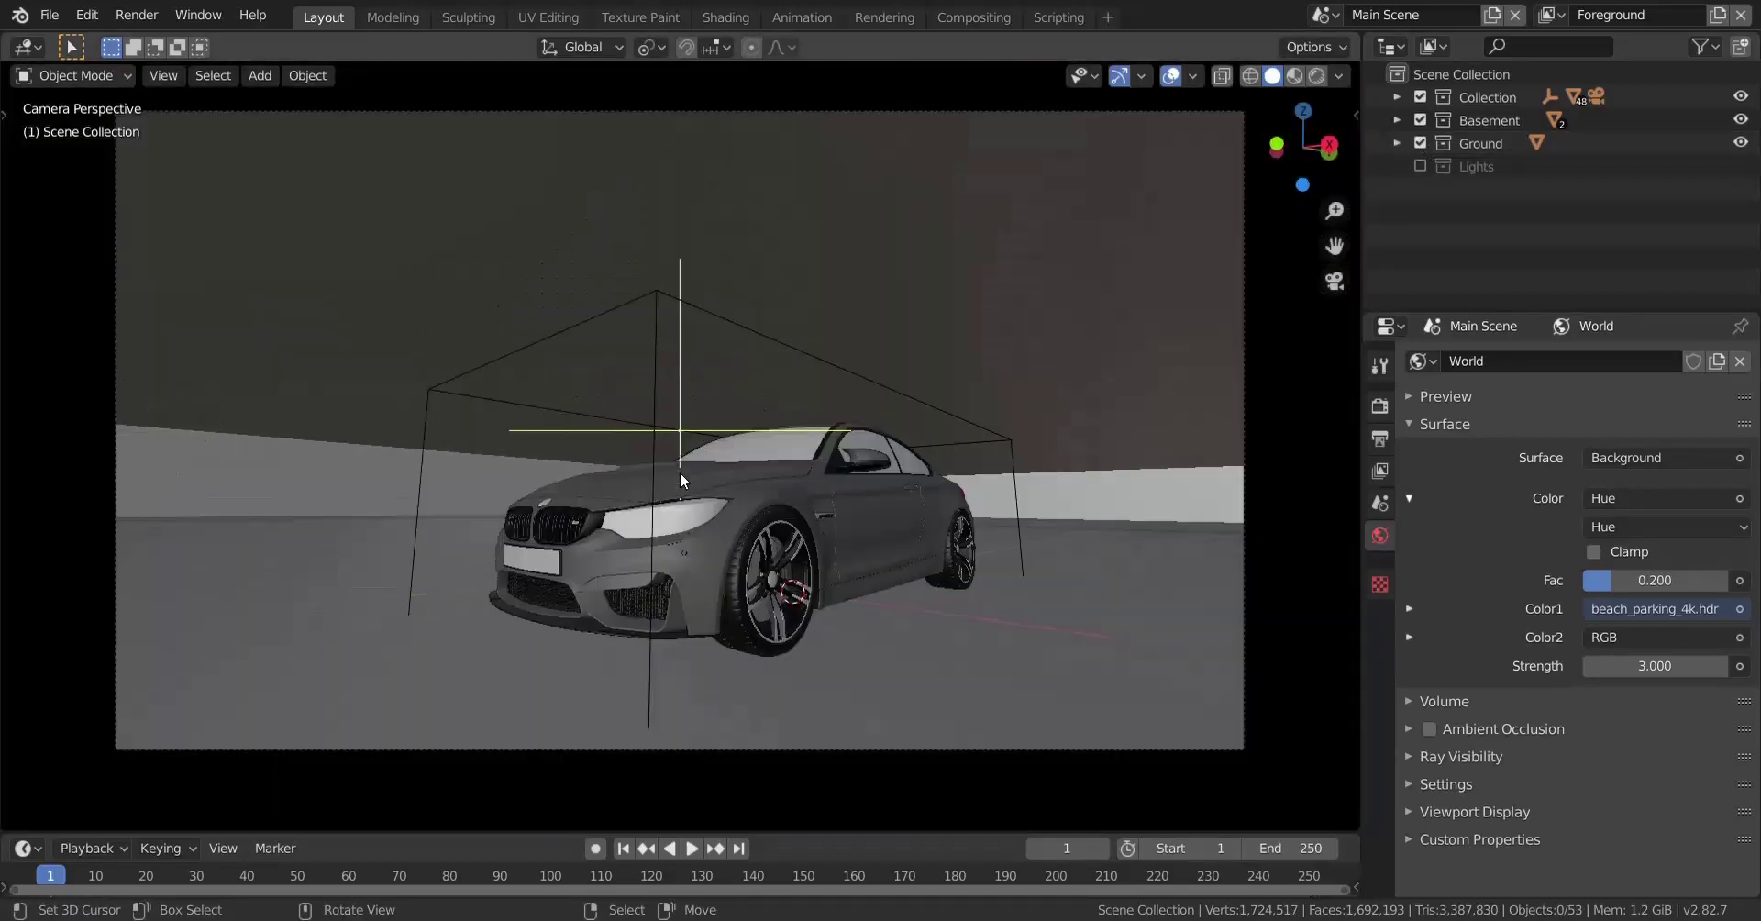
Step: Examine the basement enclosure around the car from outside, ending back in the camera view
middle_click_drag(840, 481, 639, 550)
scroll(793, 487, "down", 7)
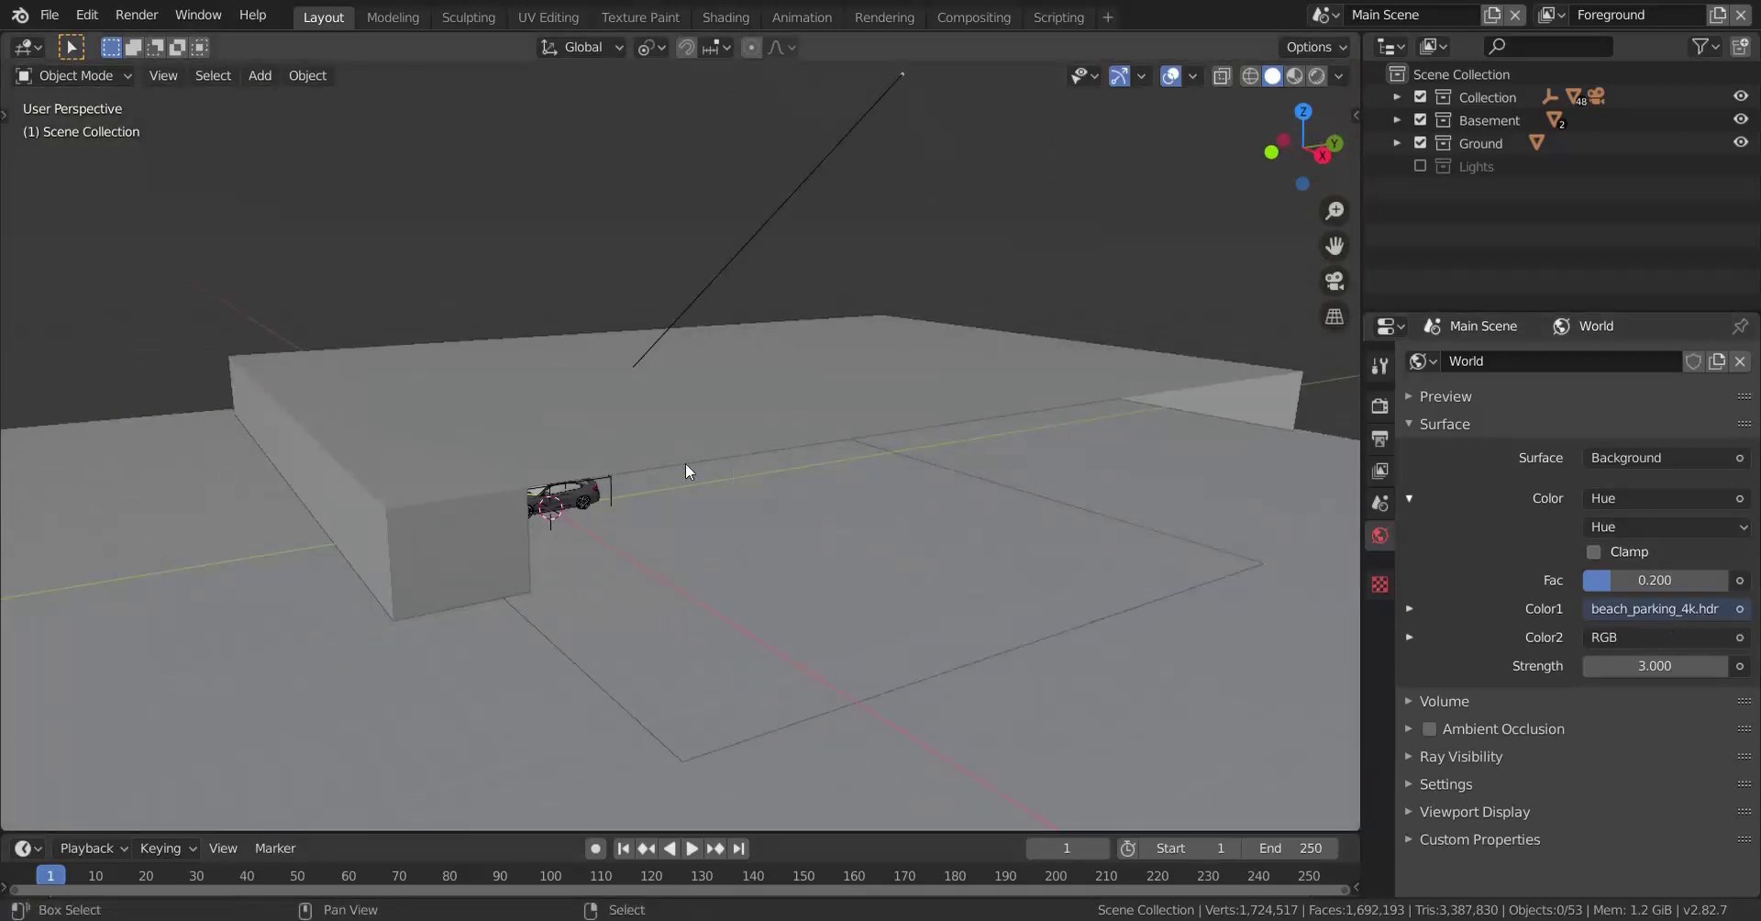
middle_click_drag(734, 466, 448, 432, "shift")
middle_click_drag(347, 473, 525, 443, "shift")
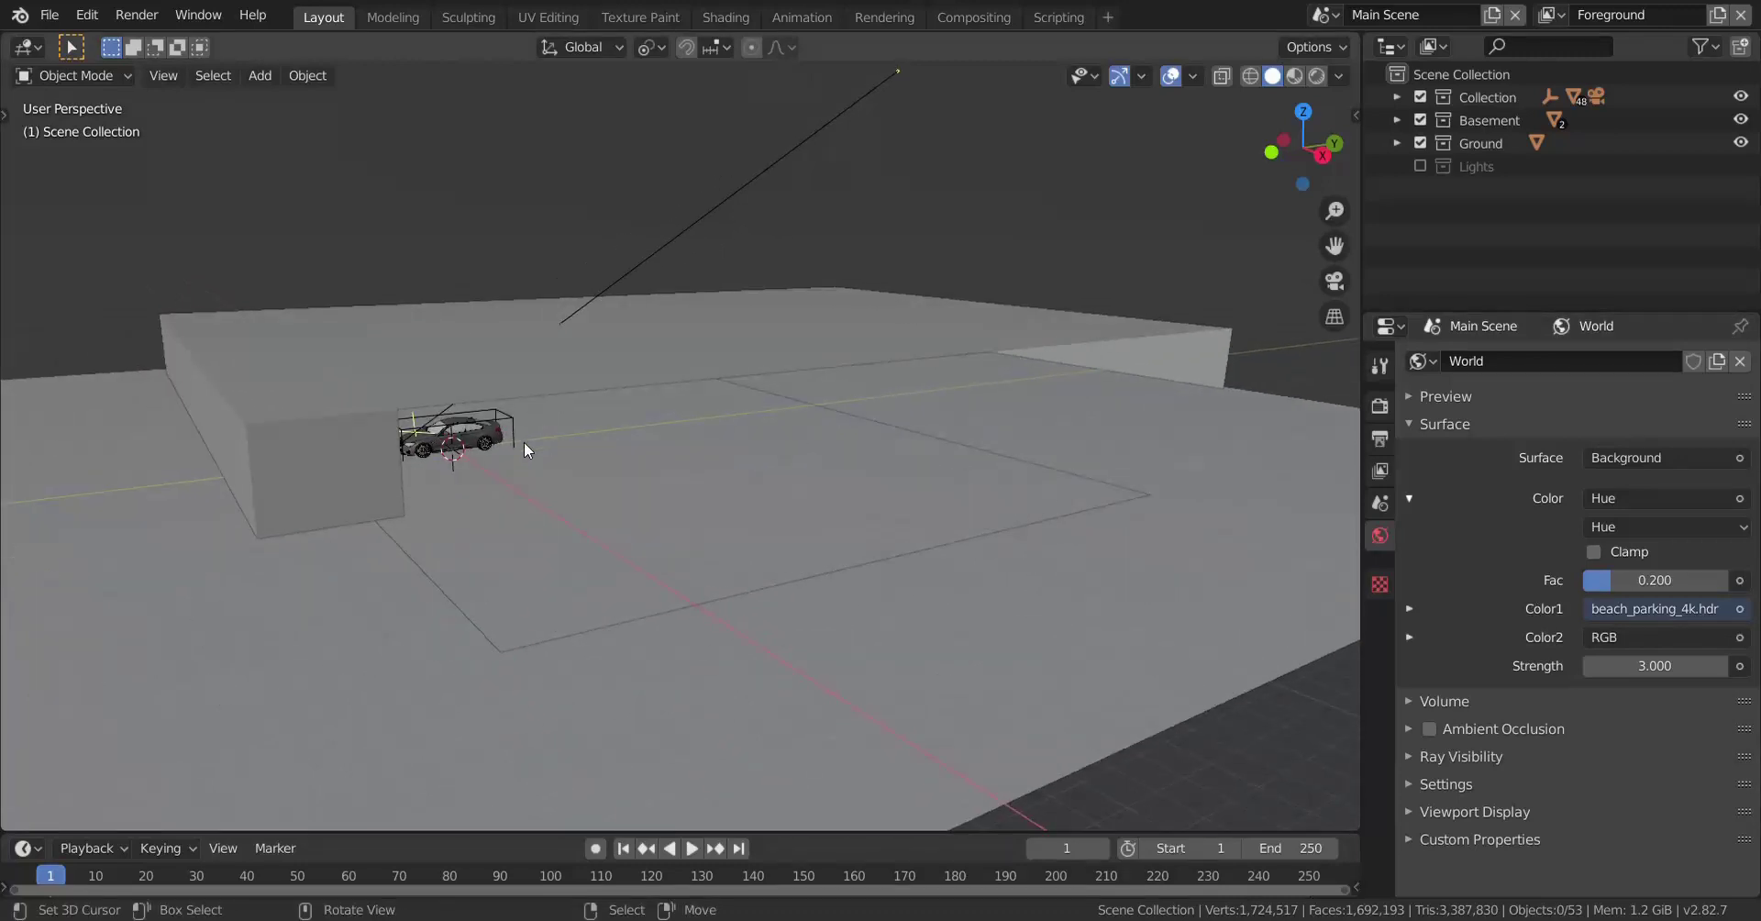
middle_click_drag(849, 314, 523, 417)
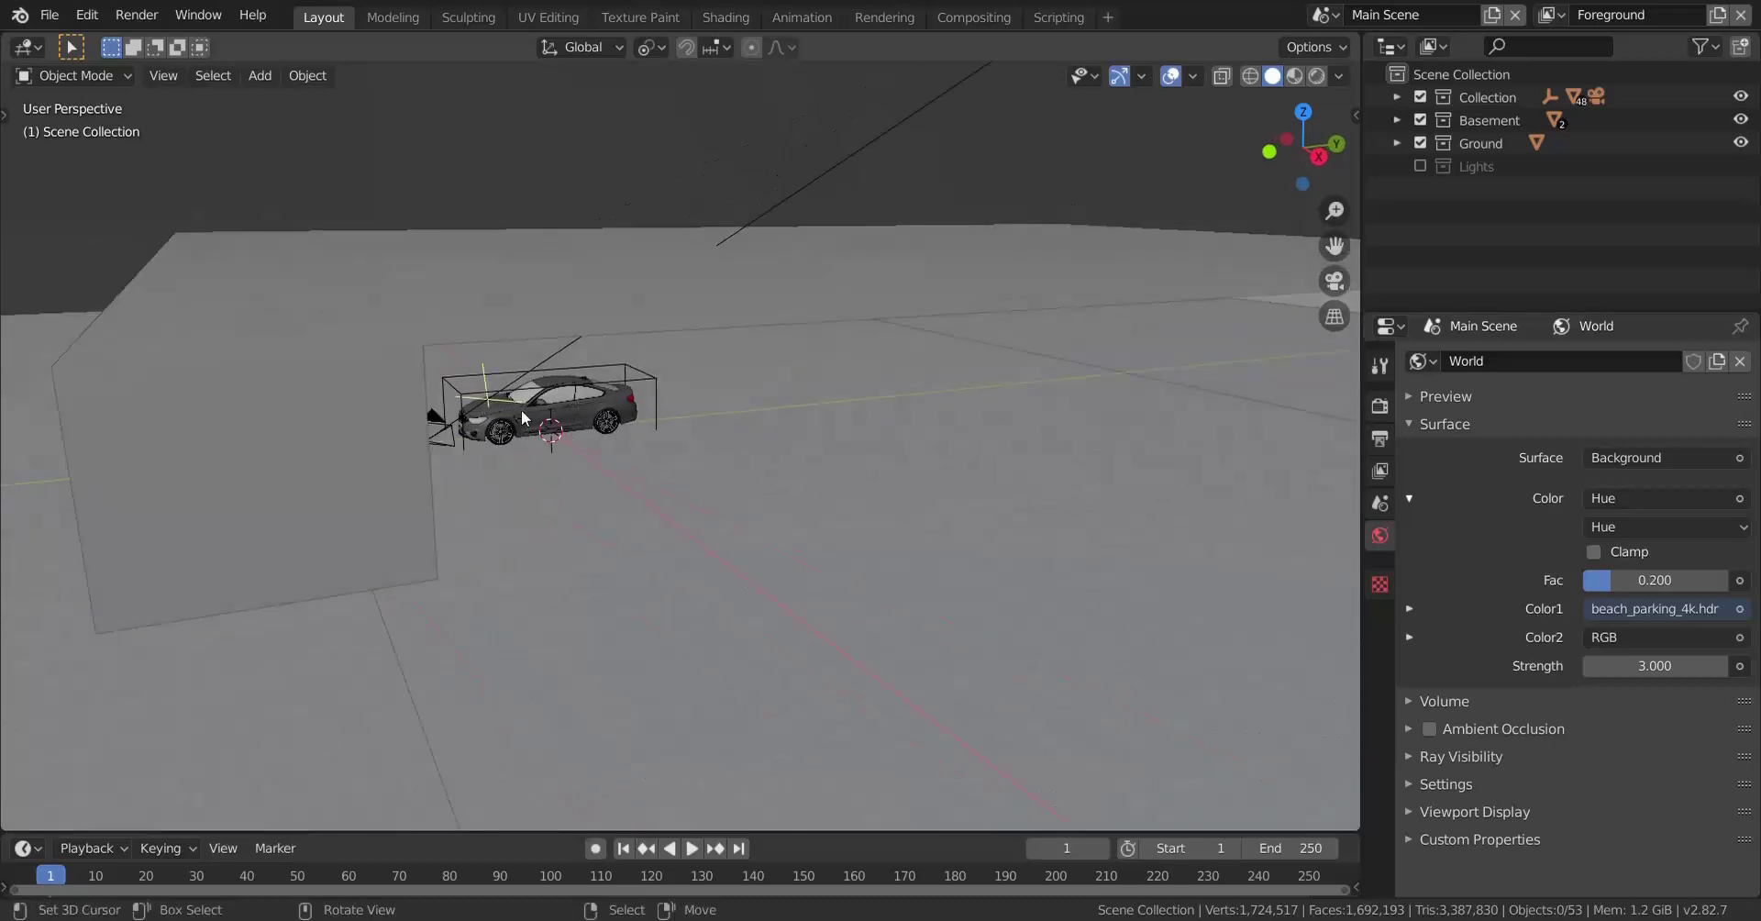
scroll(521, 409, "down", 2)
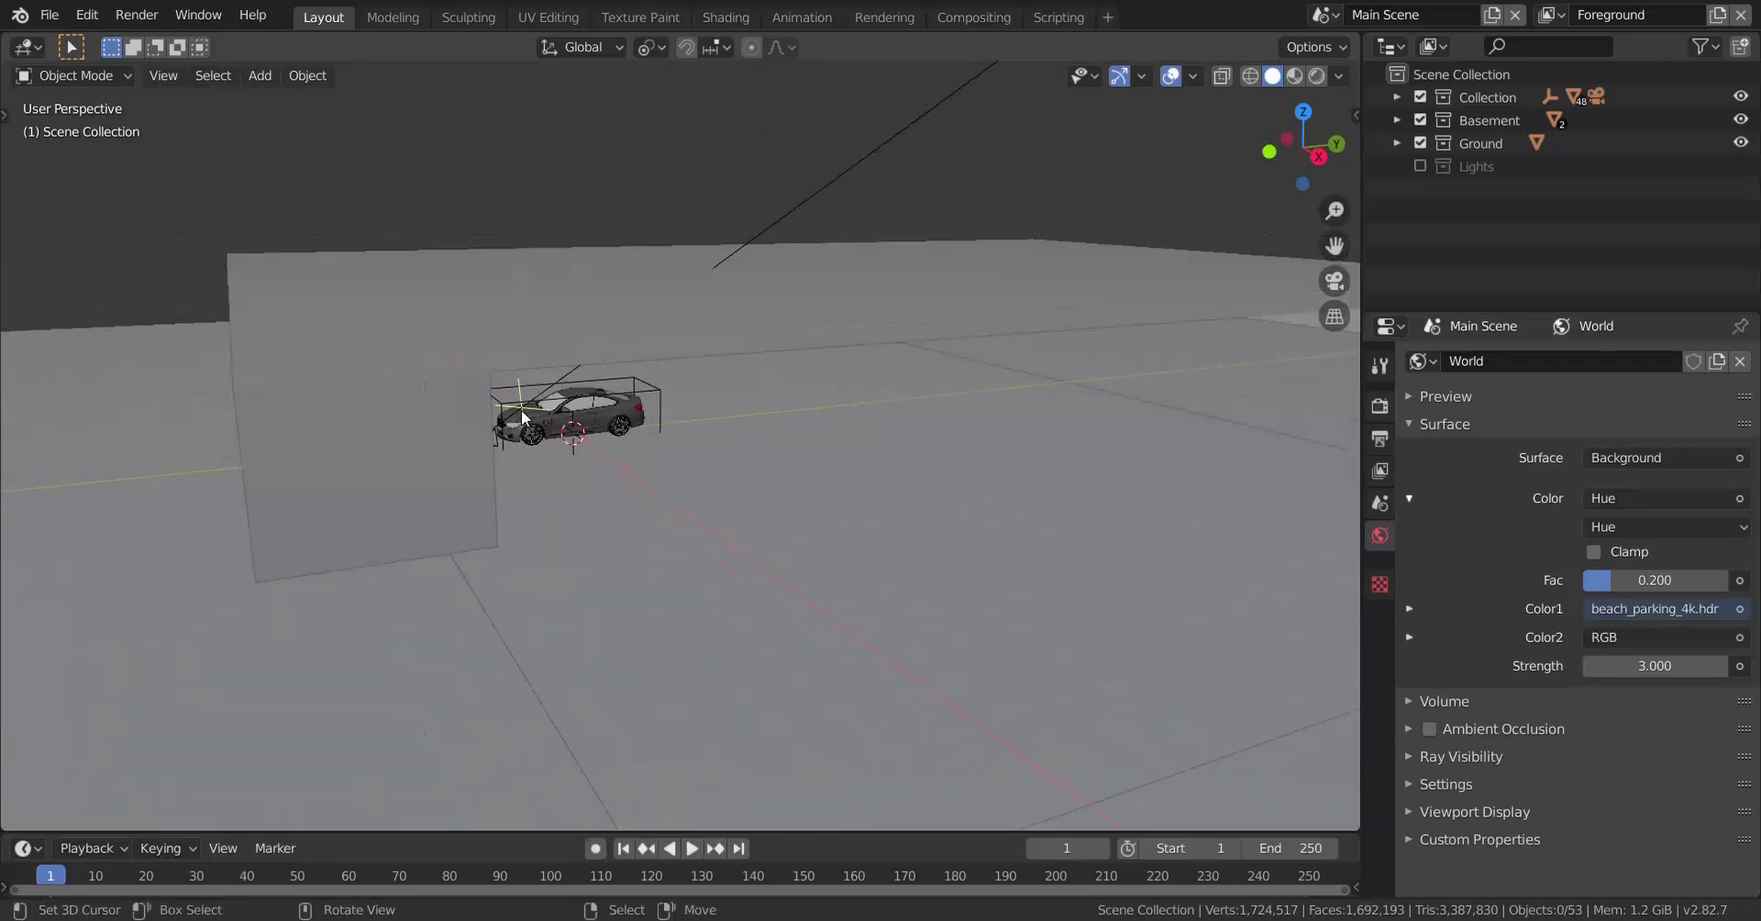
scroll(521, 409, "up", 2)
scroll(521, 409, "down", 1)
scroll(521, 410, "up", 1)
middle_click_drag(453, 431, 560, 410, "shift")
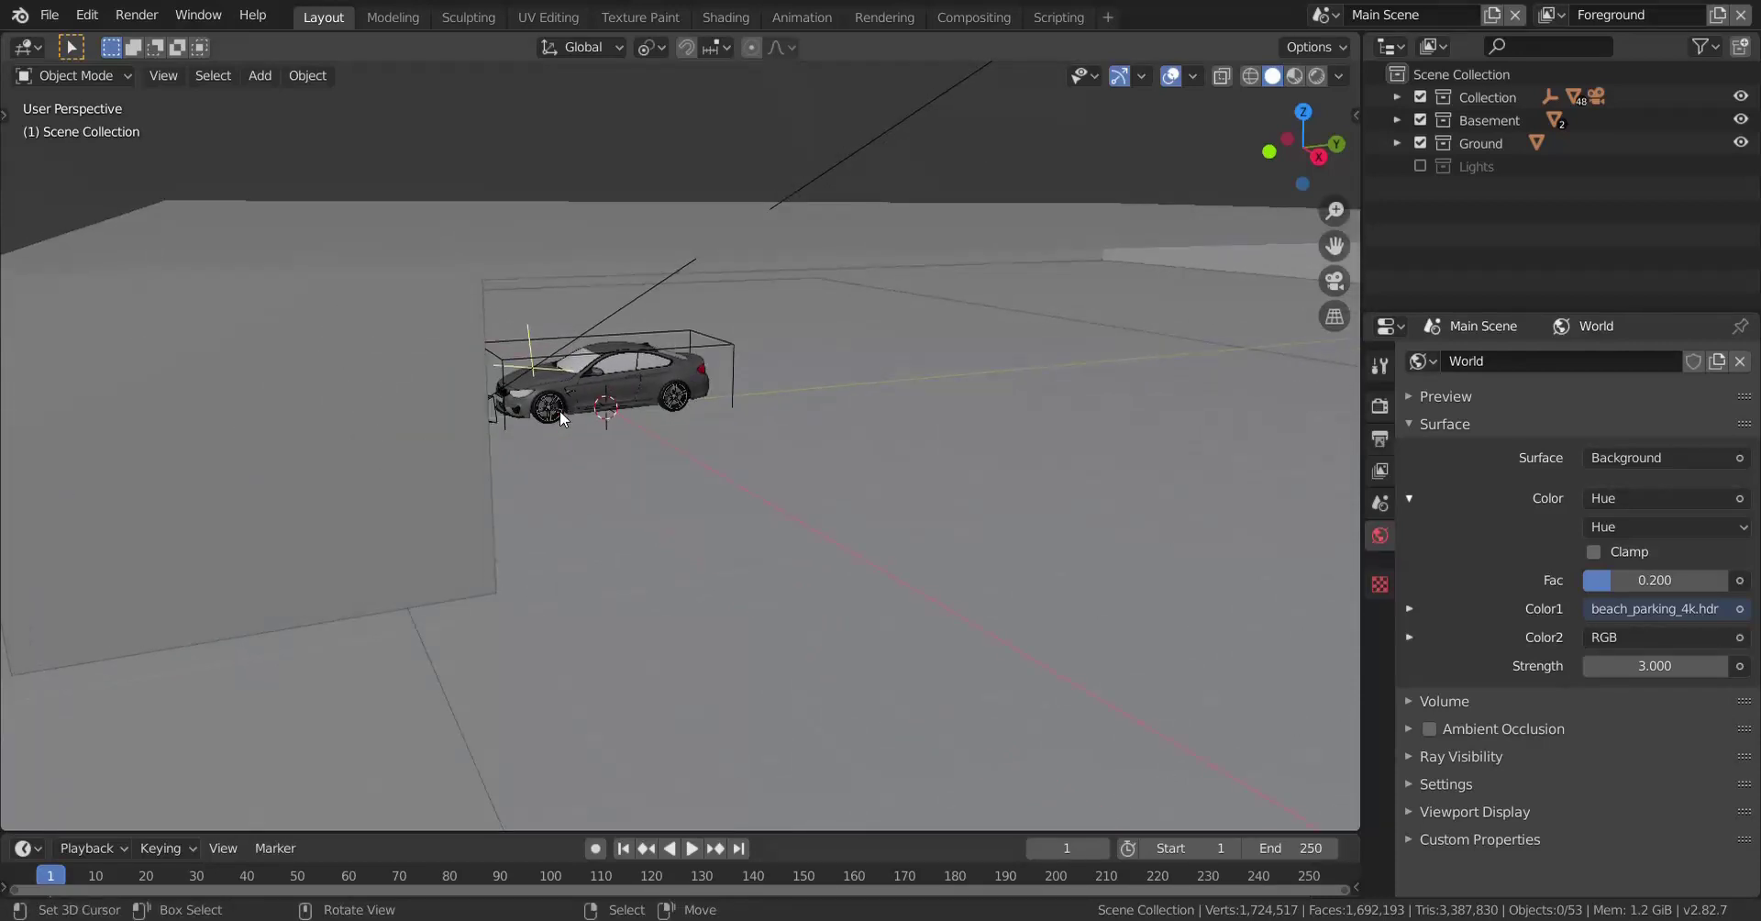
key("KP_0")
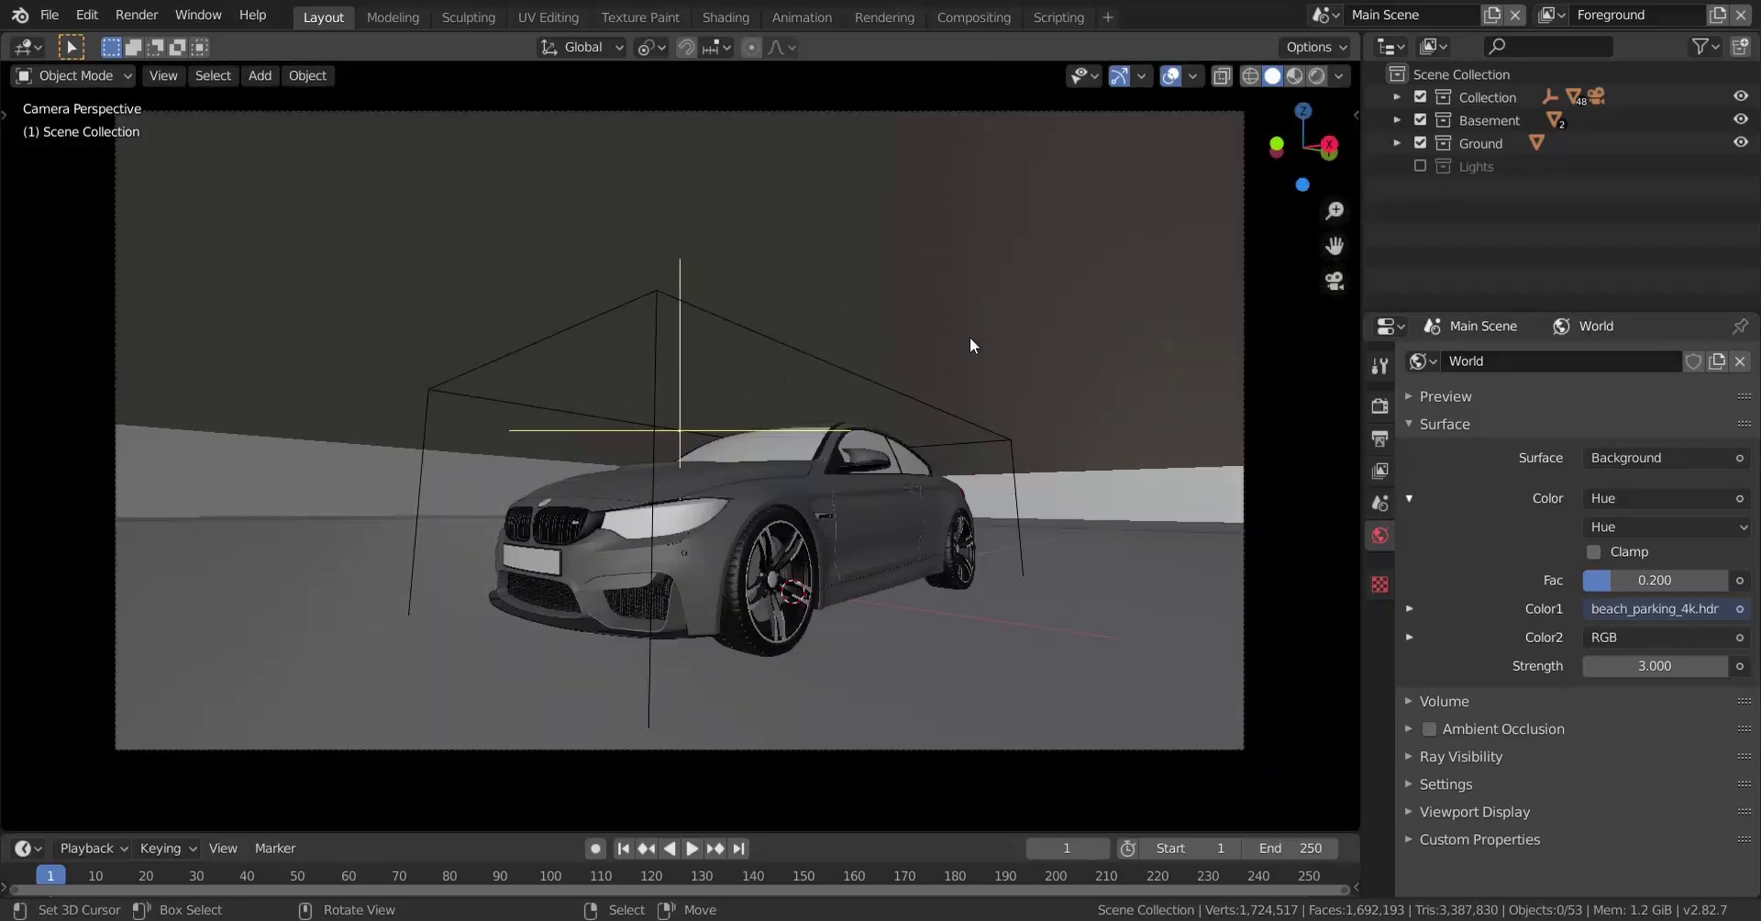
Step: Inspect the subdivided mesh of the basement walls and roof in Edit Mode, returning to Object Mode
right_click(971, 337)
middle_click_drag(758, 392, 641, 492)
scroll(635, 489, "down", 3)
scroll(635, 490, "down", 3)
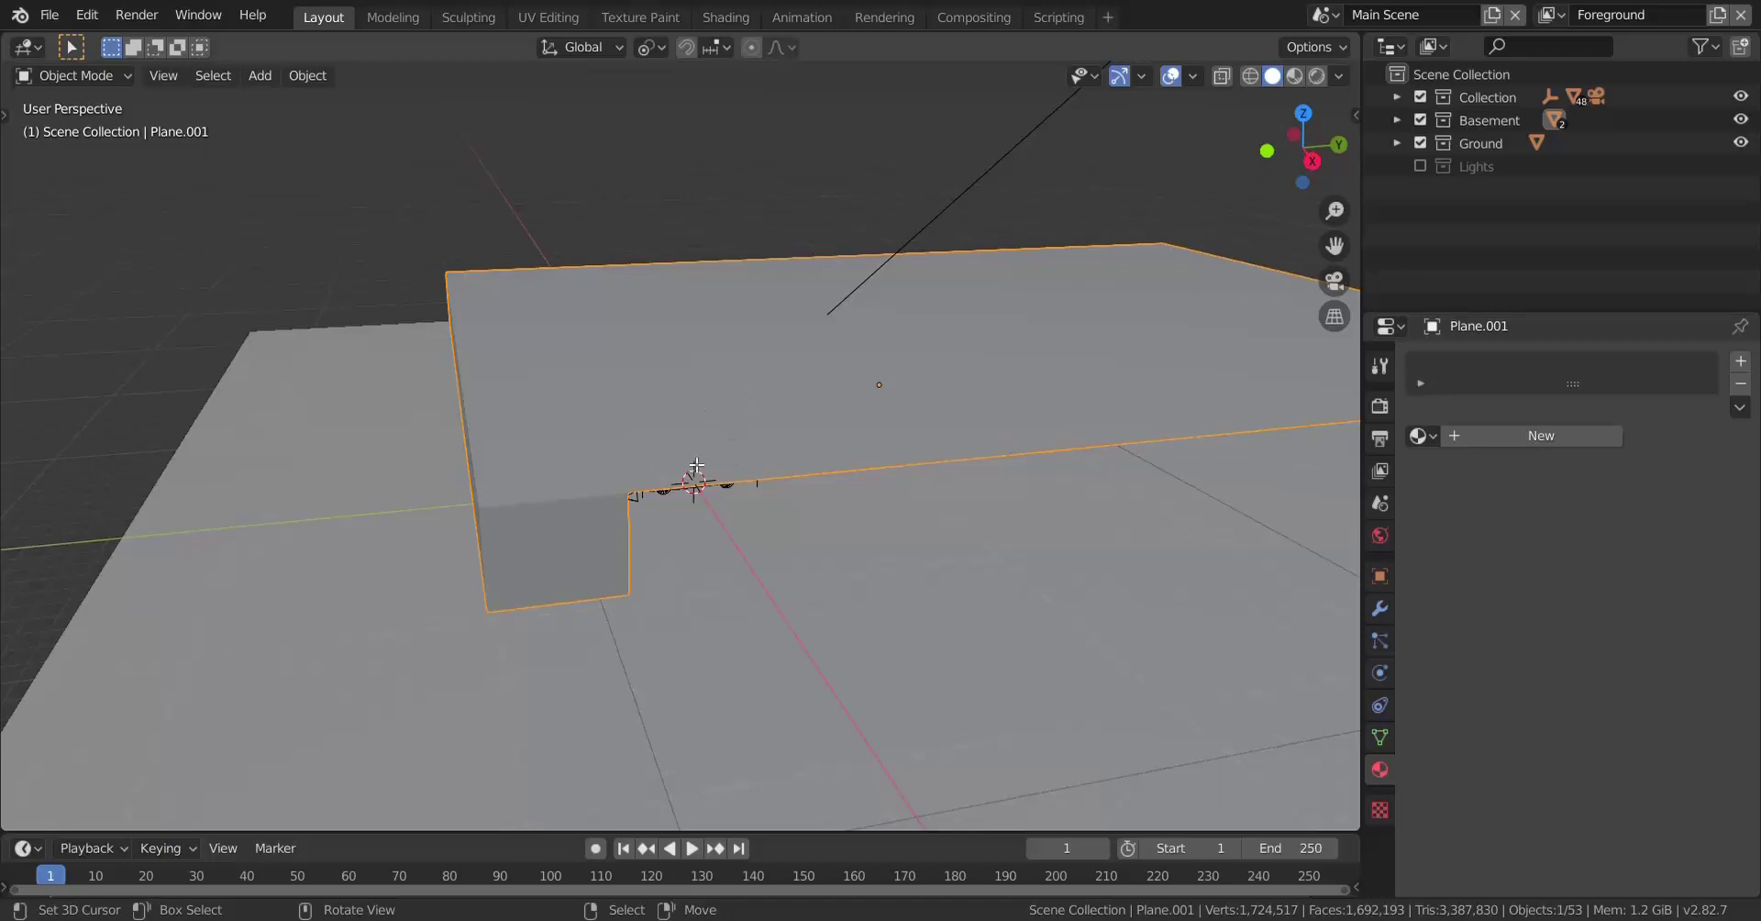
key("Tab")
scroll(697, 477, "up", 4)
scroll(796, 461, "up", 2)
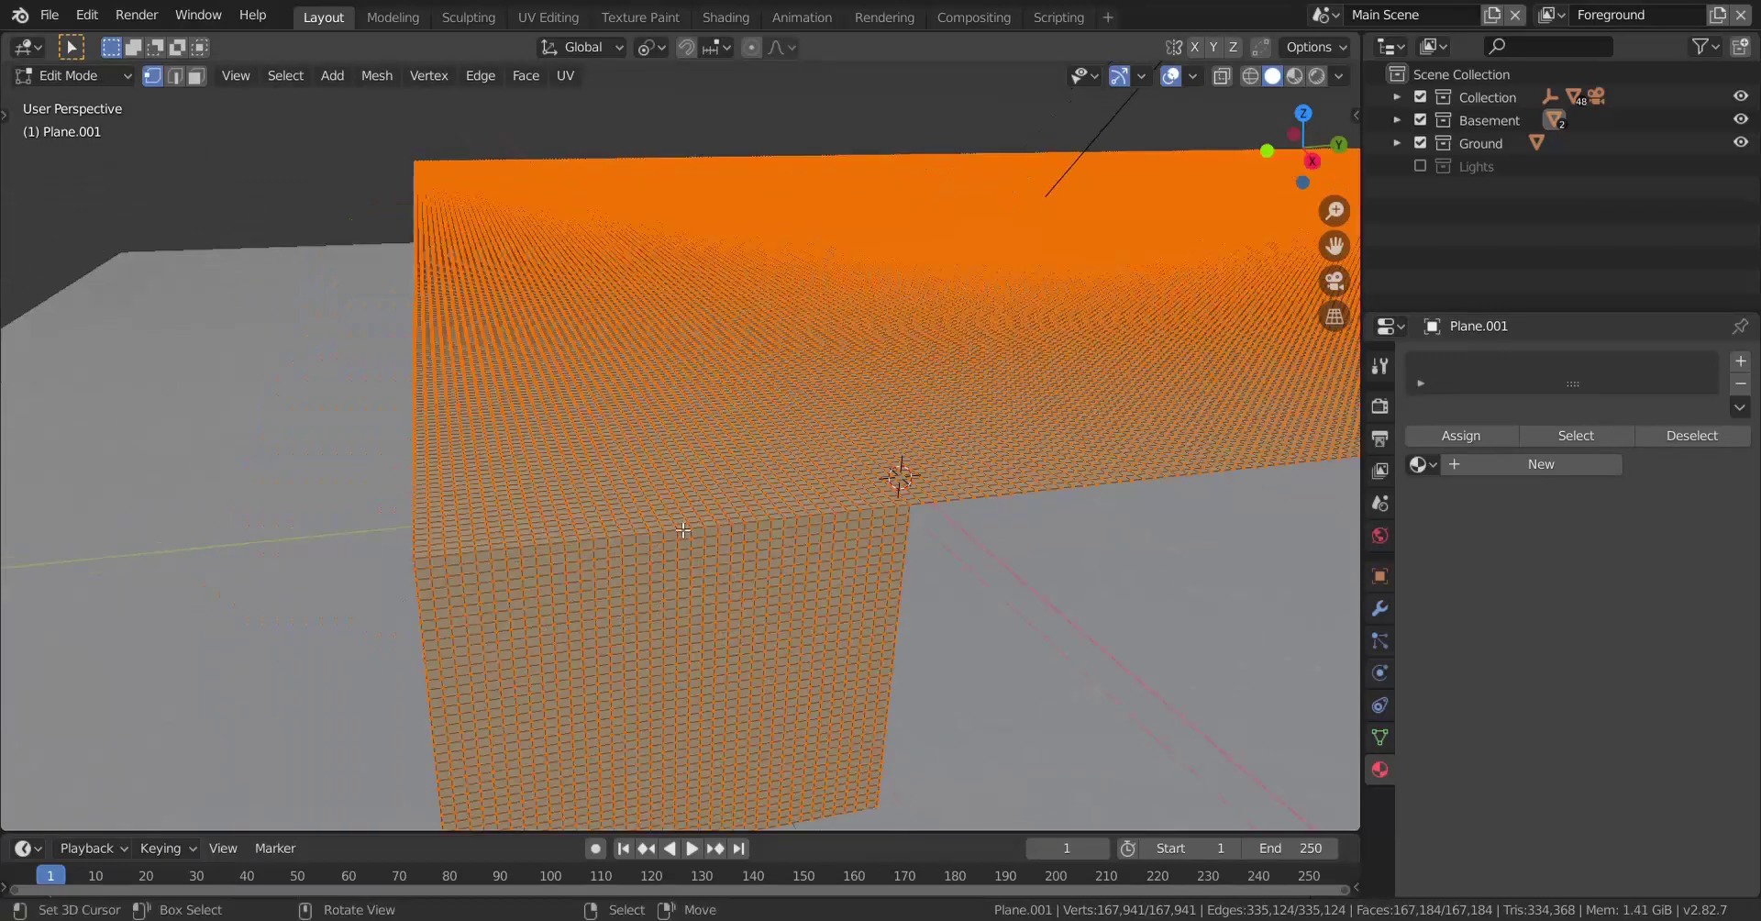
middle_click_drag(700, 529, 803, 479)
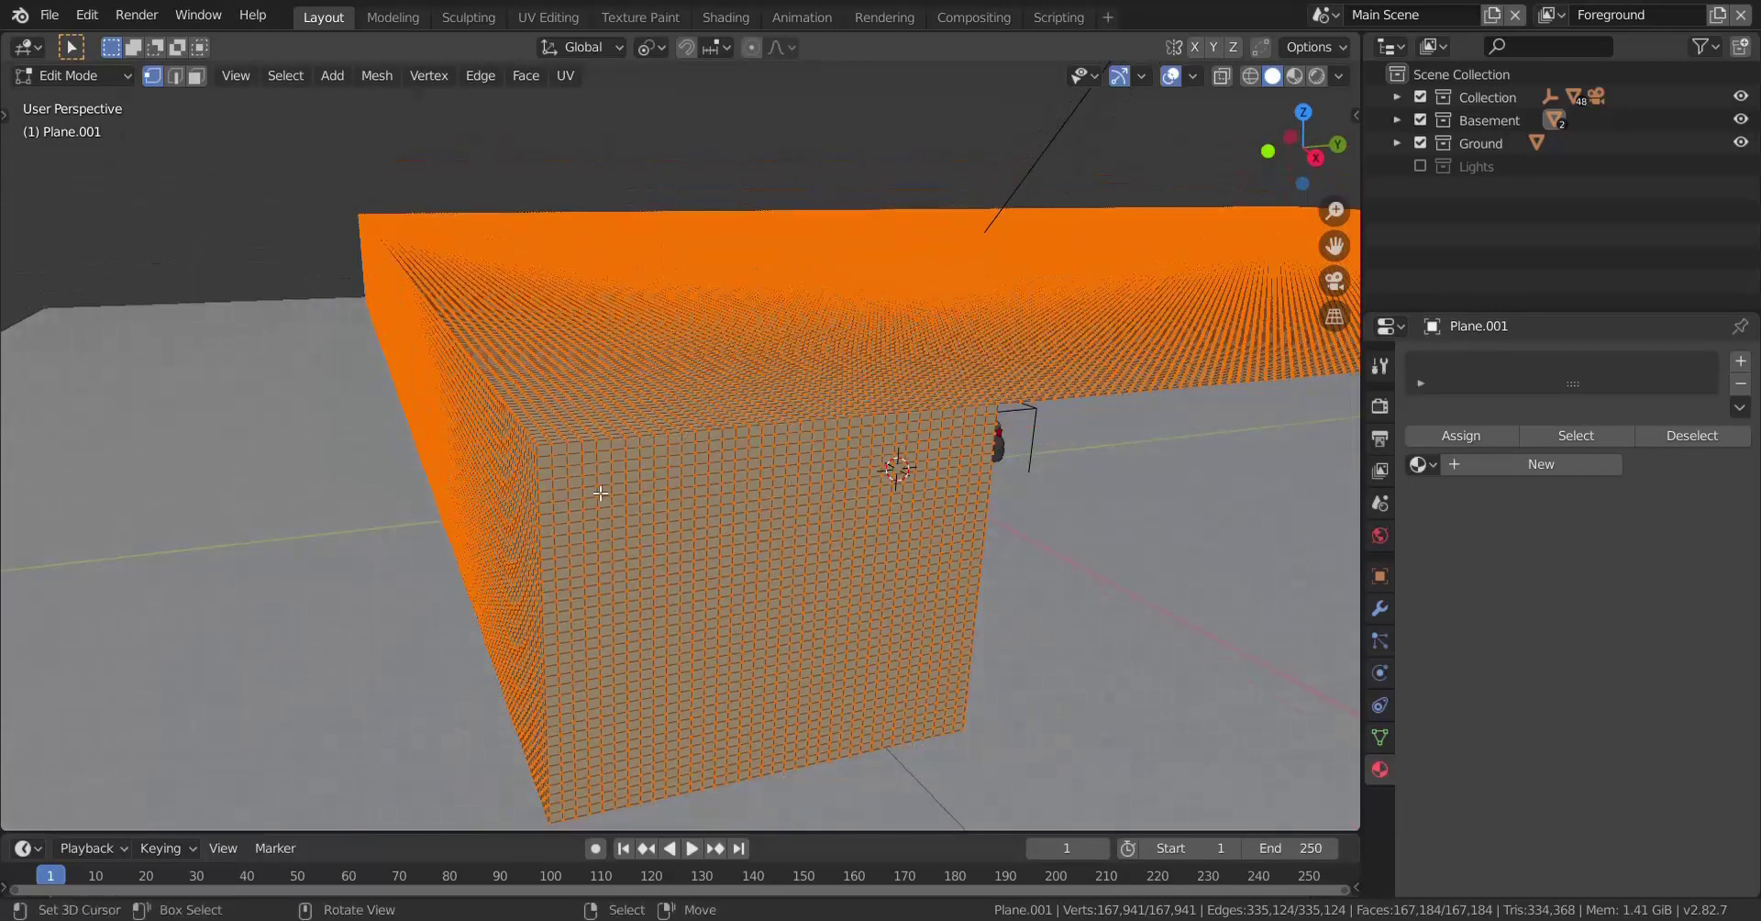
key("Tab")
middle_click_drag(732, 468, 679, 465)
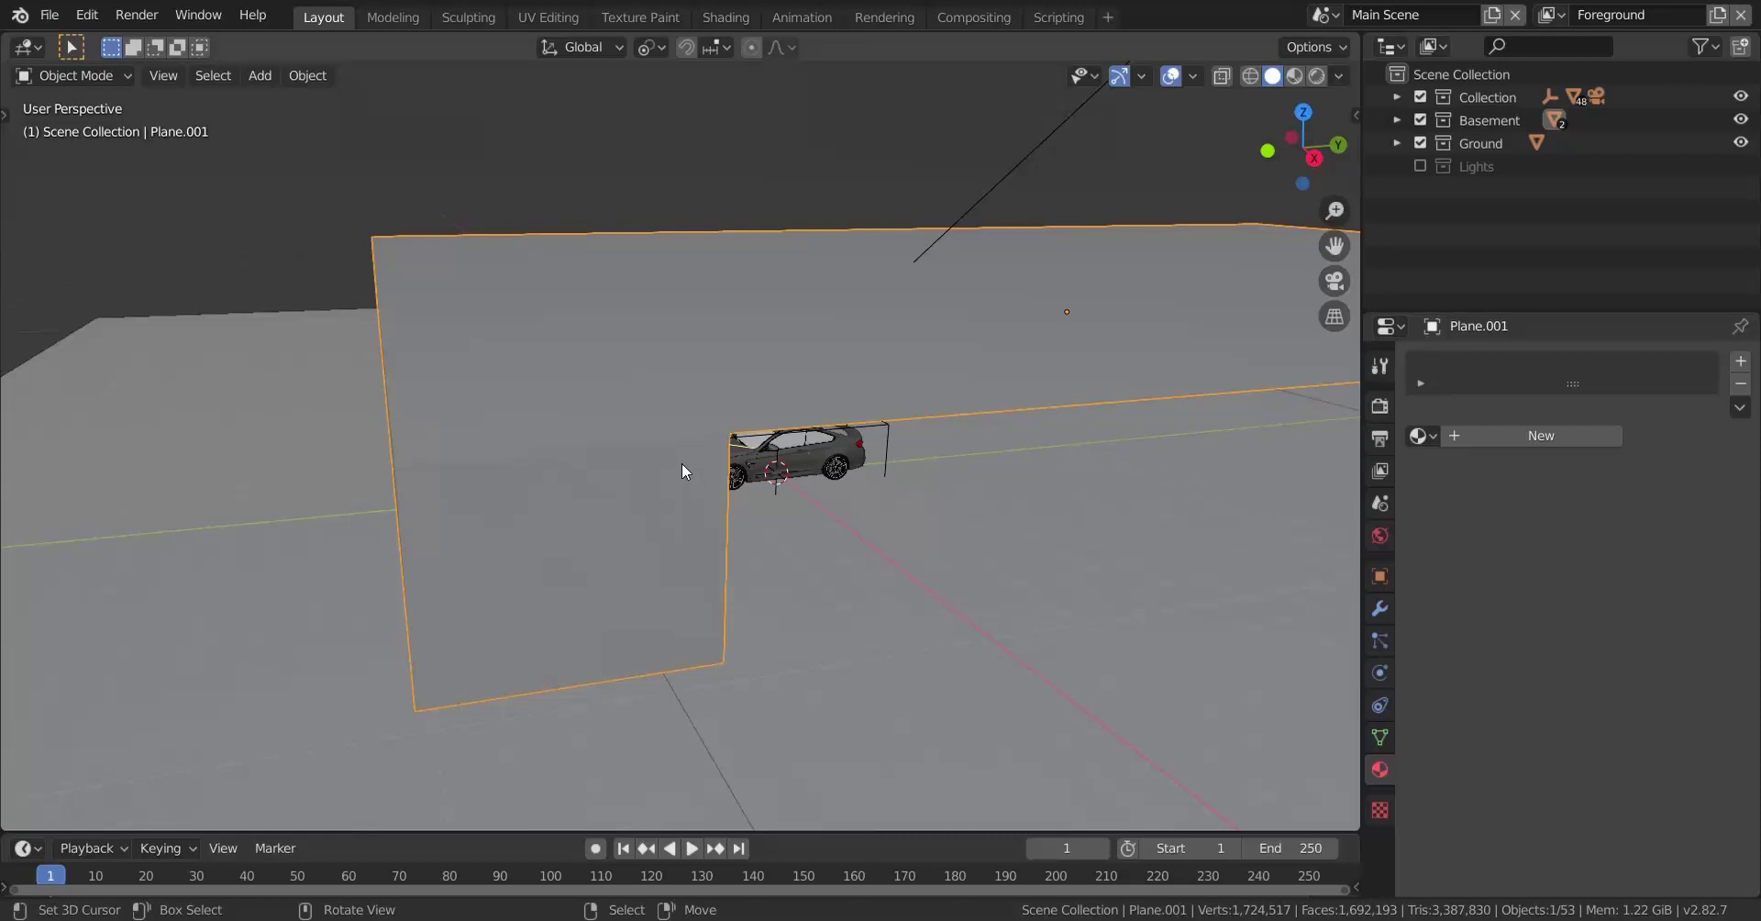
Step: Inspect the subdivided mesh of the Basement collection's large ground plane in Edit Mode, returning to Object Mode
middle_click_drag(709, 422, 679, 413)
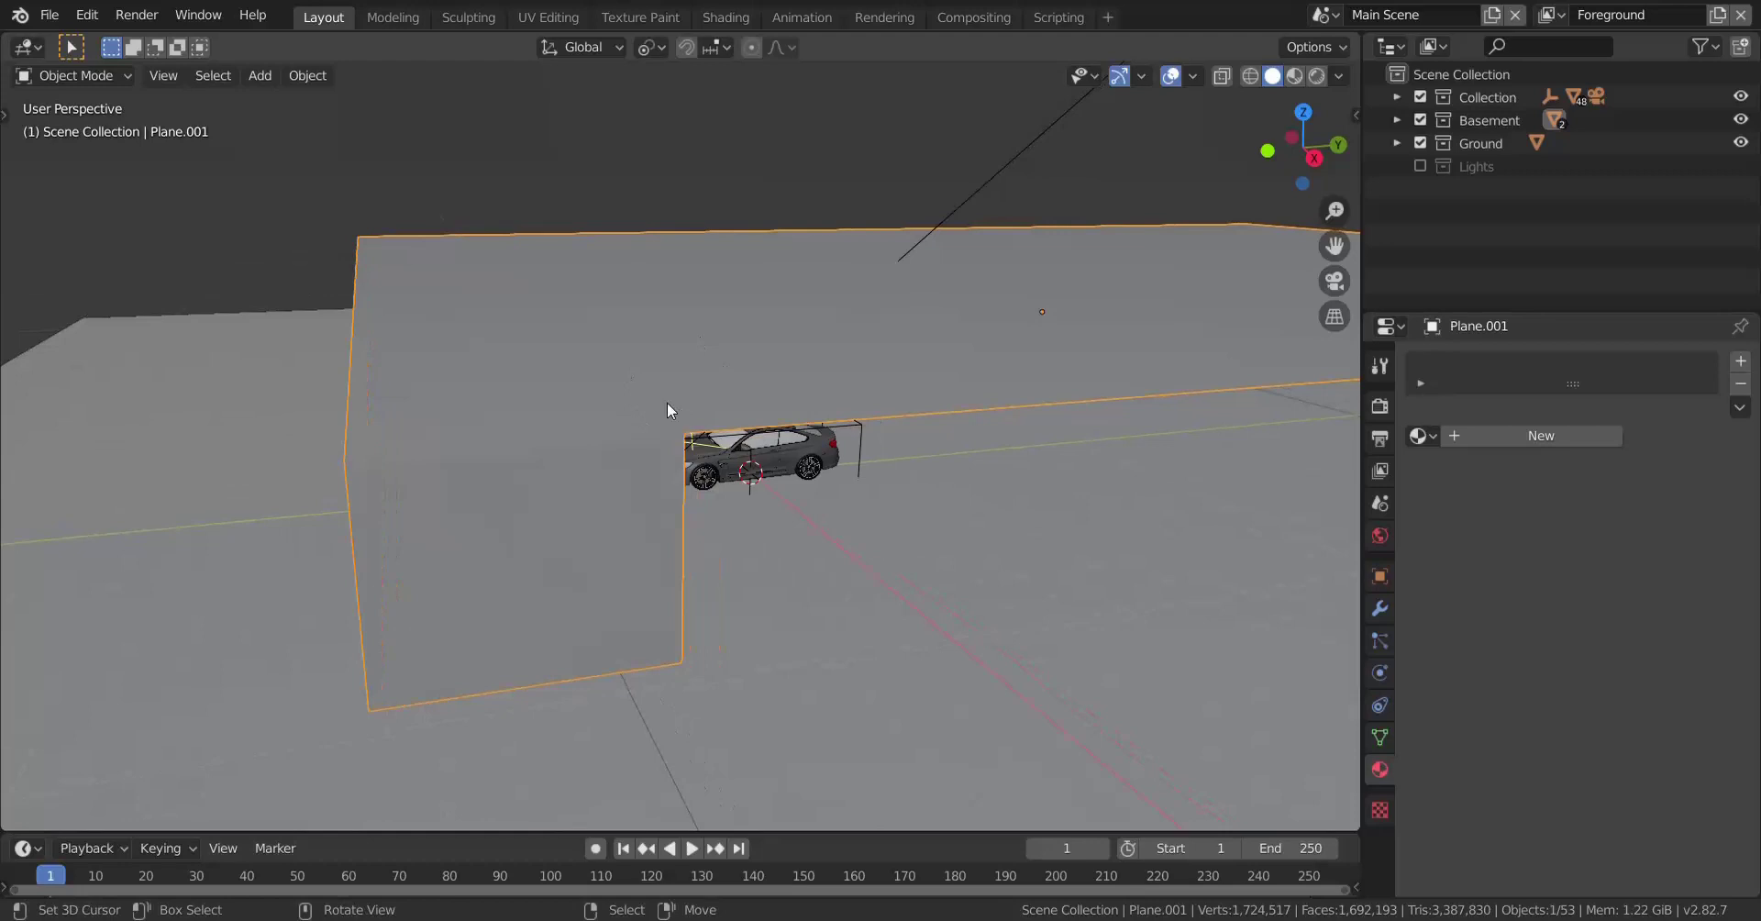
scroll(624, 402, "down", 3)
right_click(433, 548)
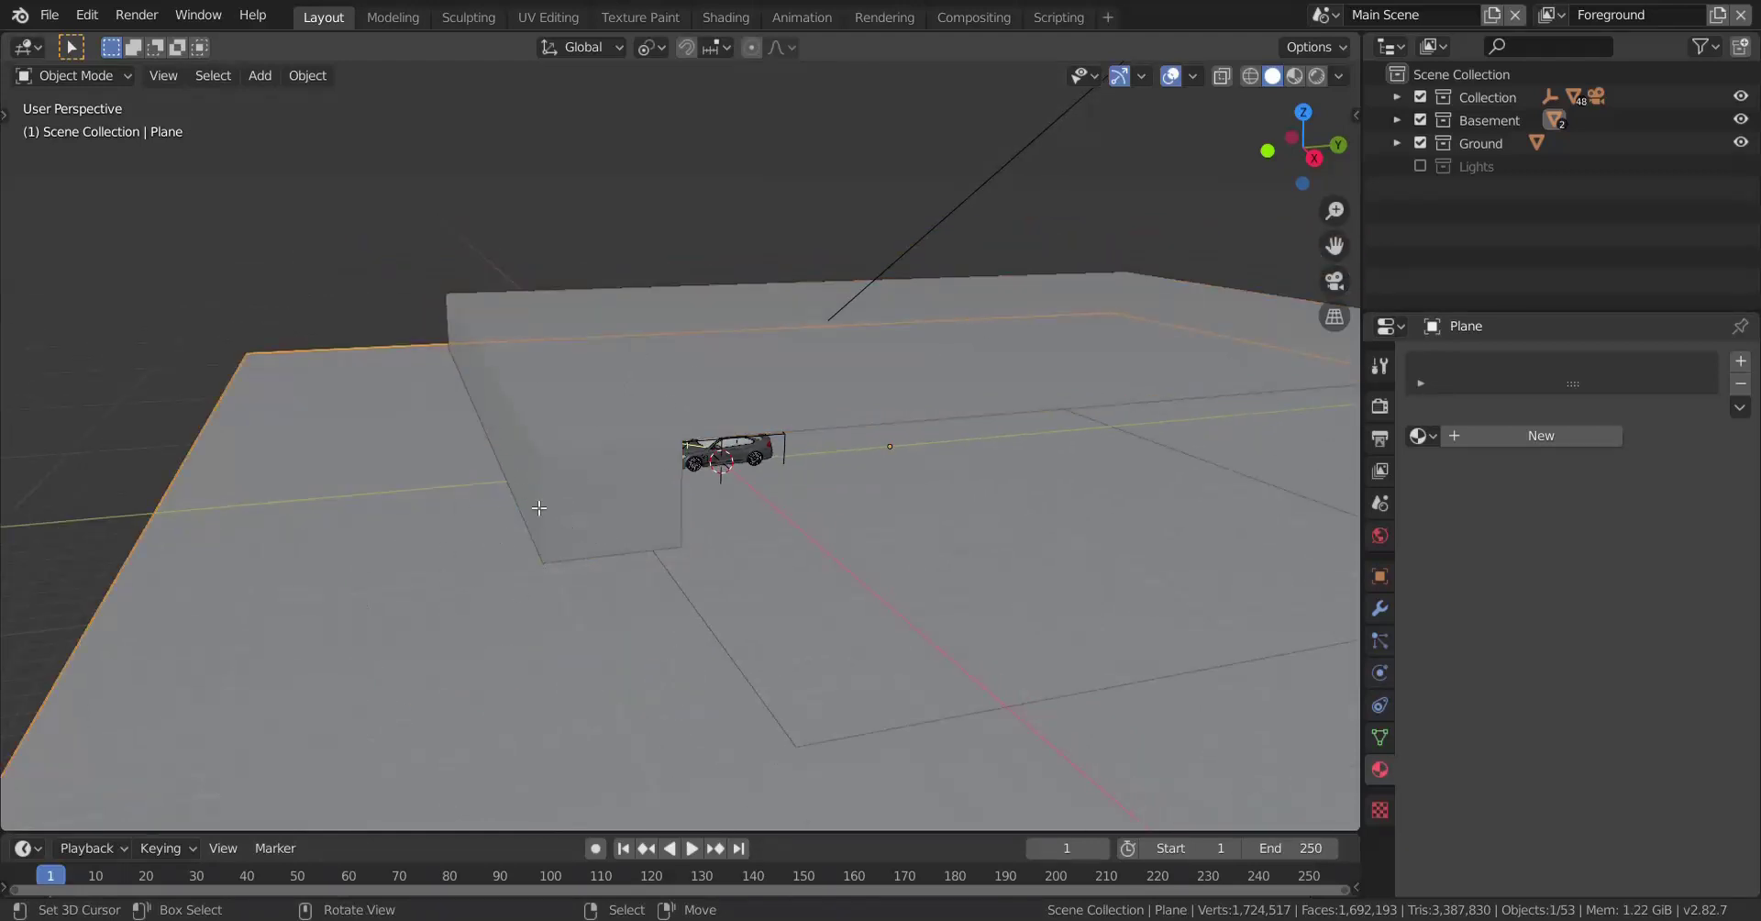
key("Tab")
middle_click_drag(561, 524, 594, 464, "shift")
scroll(593, 464, "up", 4)
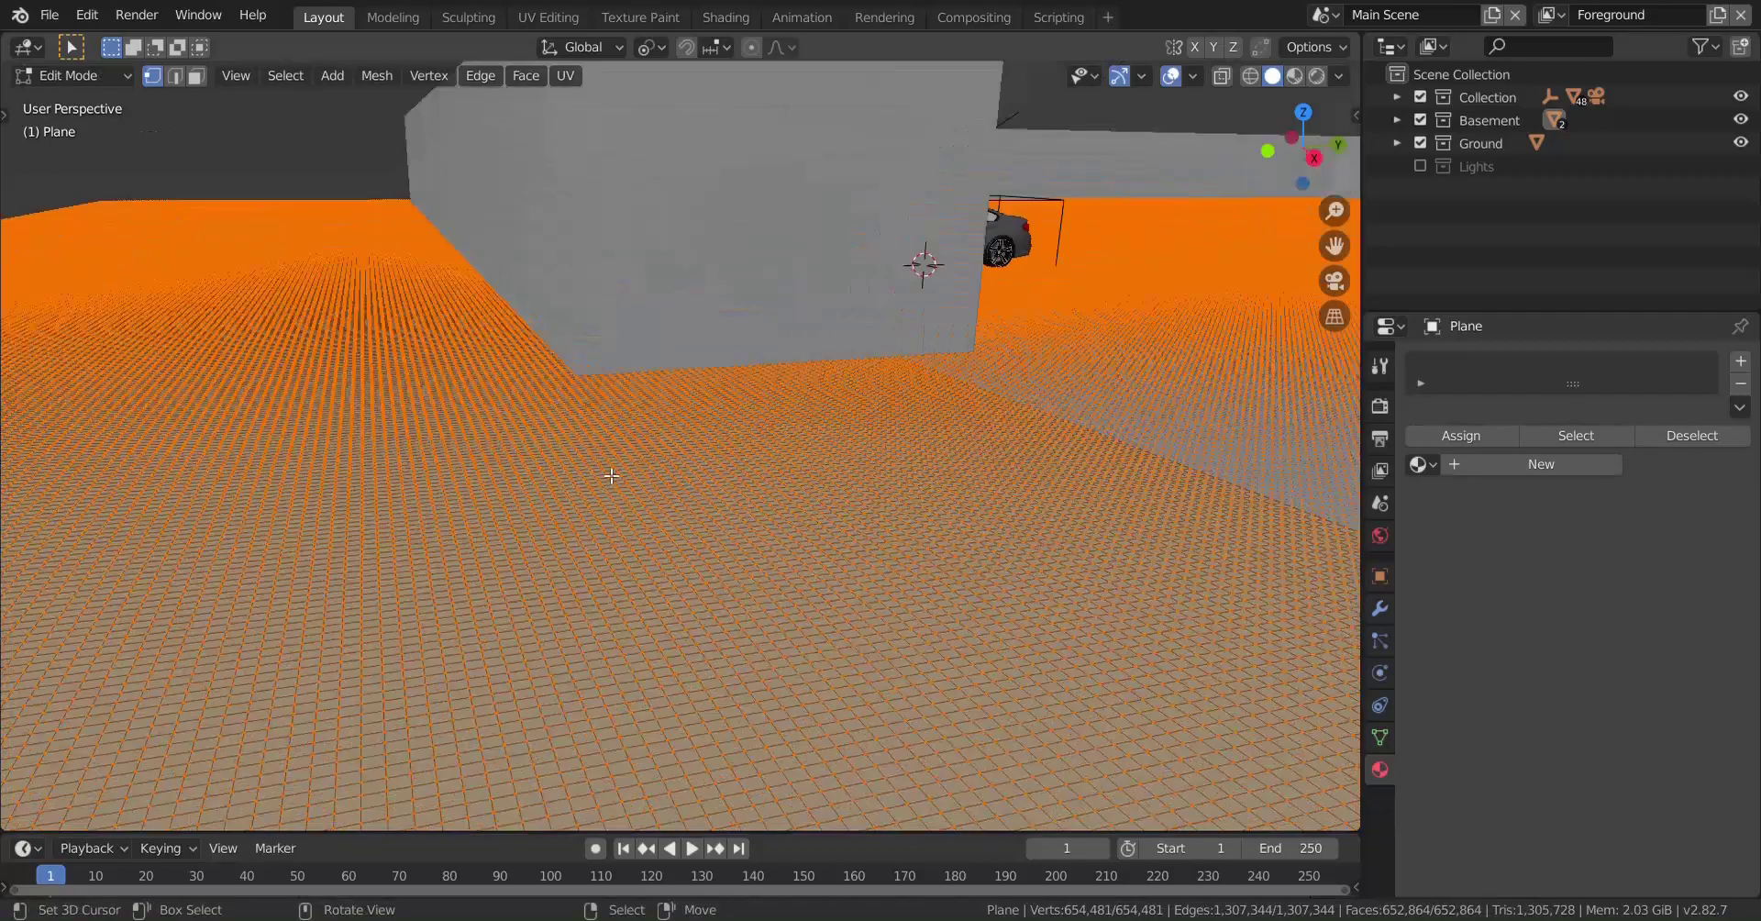
scroll(667, 528, "down", 3)
key("Tab")
middle_click_drag(712, 299, 586, 404, "shift")
scroll(598, 457, "up", 4)
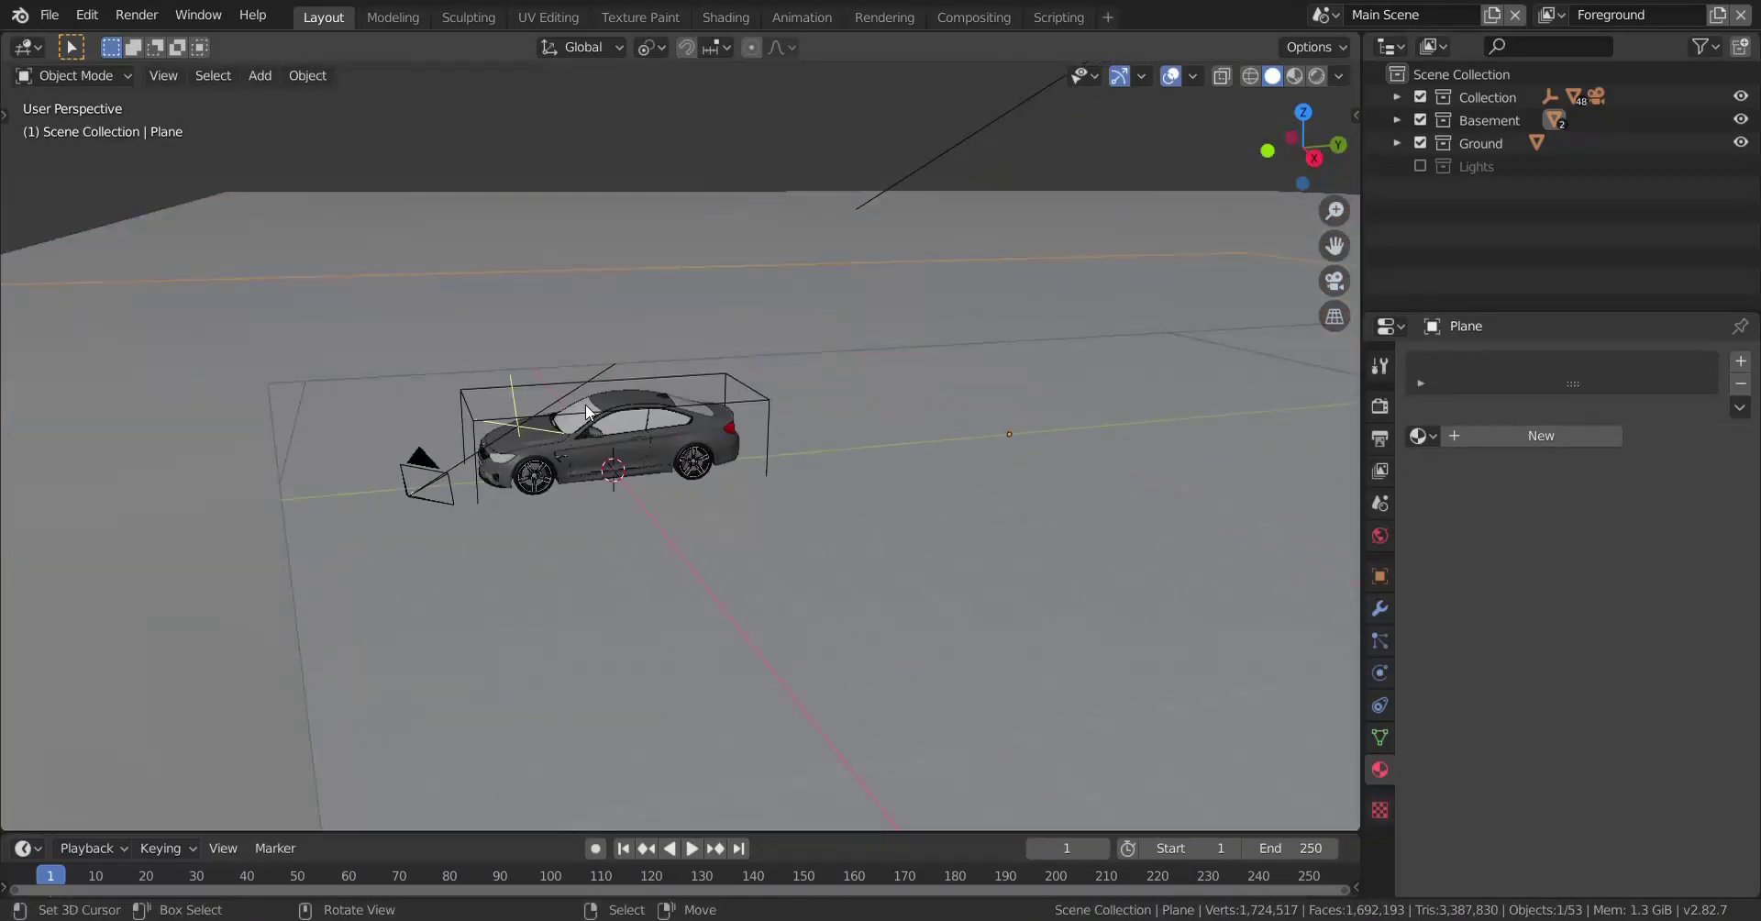
Step: Hide the Ground collection's floor plane with the floor material while looking through the scene camera
key("KP_0")
scroll(924, 579, "up", 3)
right_click(952, 600)
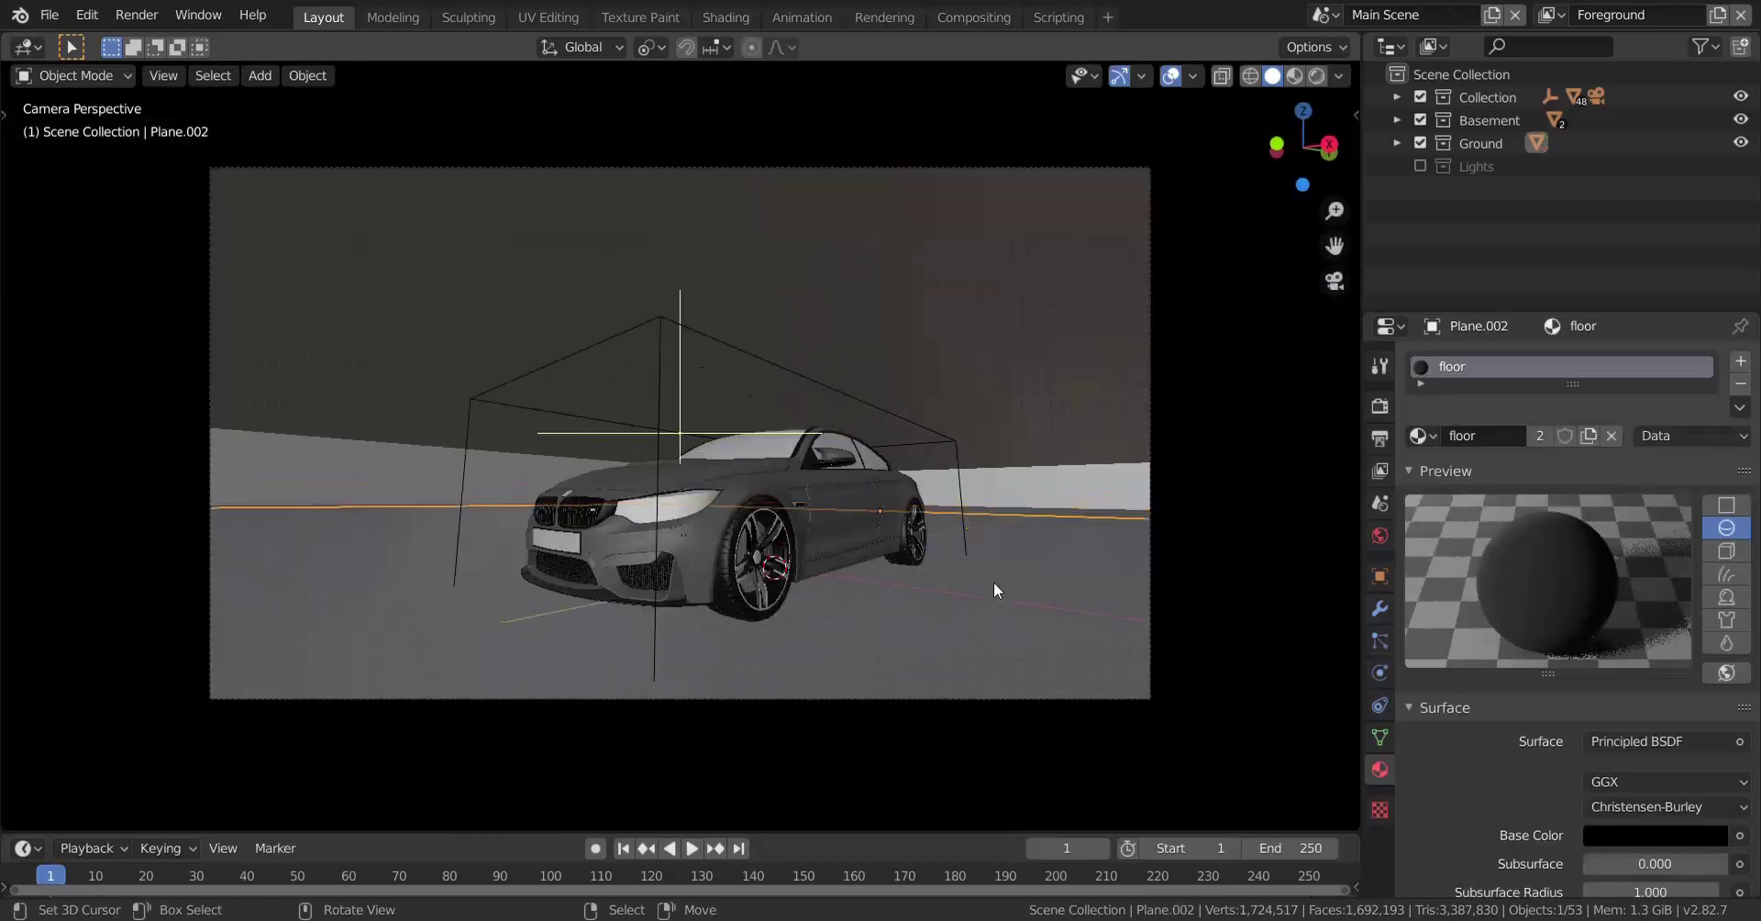
key("h")
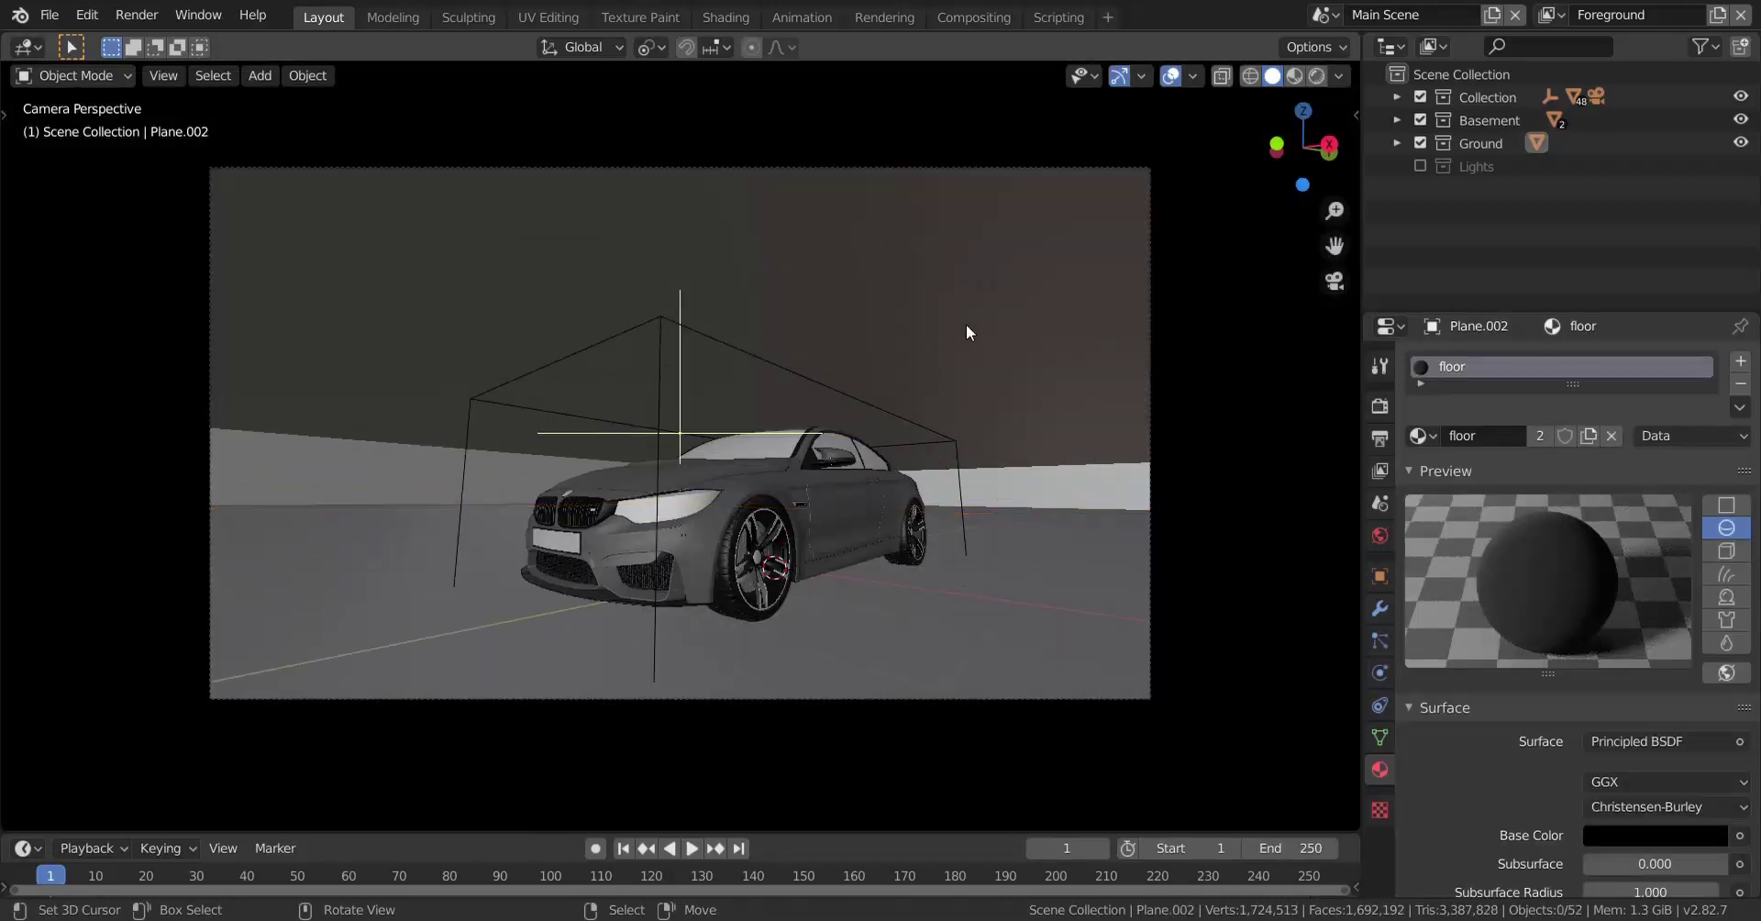
Step: Create a new material on the basement walls and roof object and name it Room
left_click(967, 332)
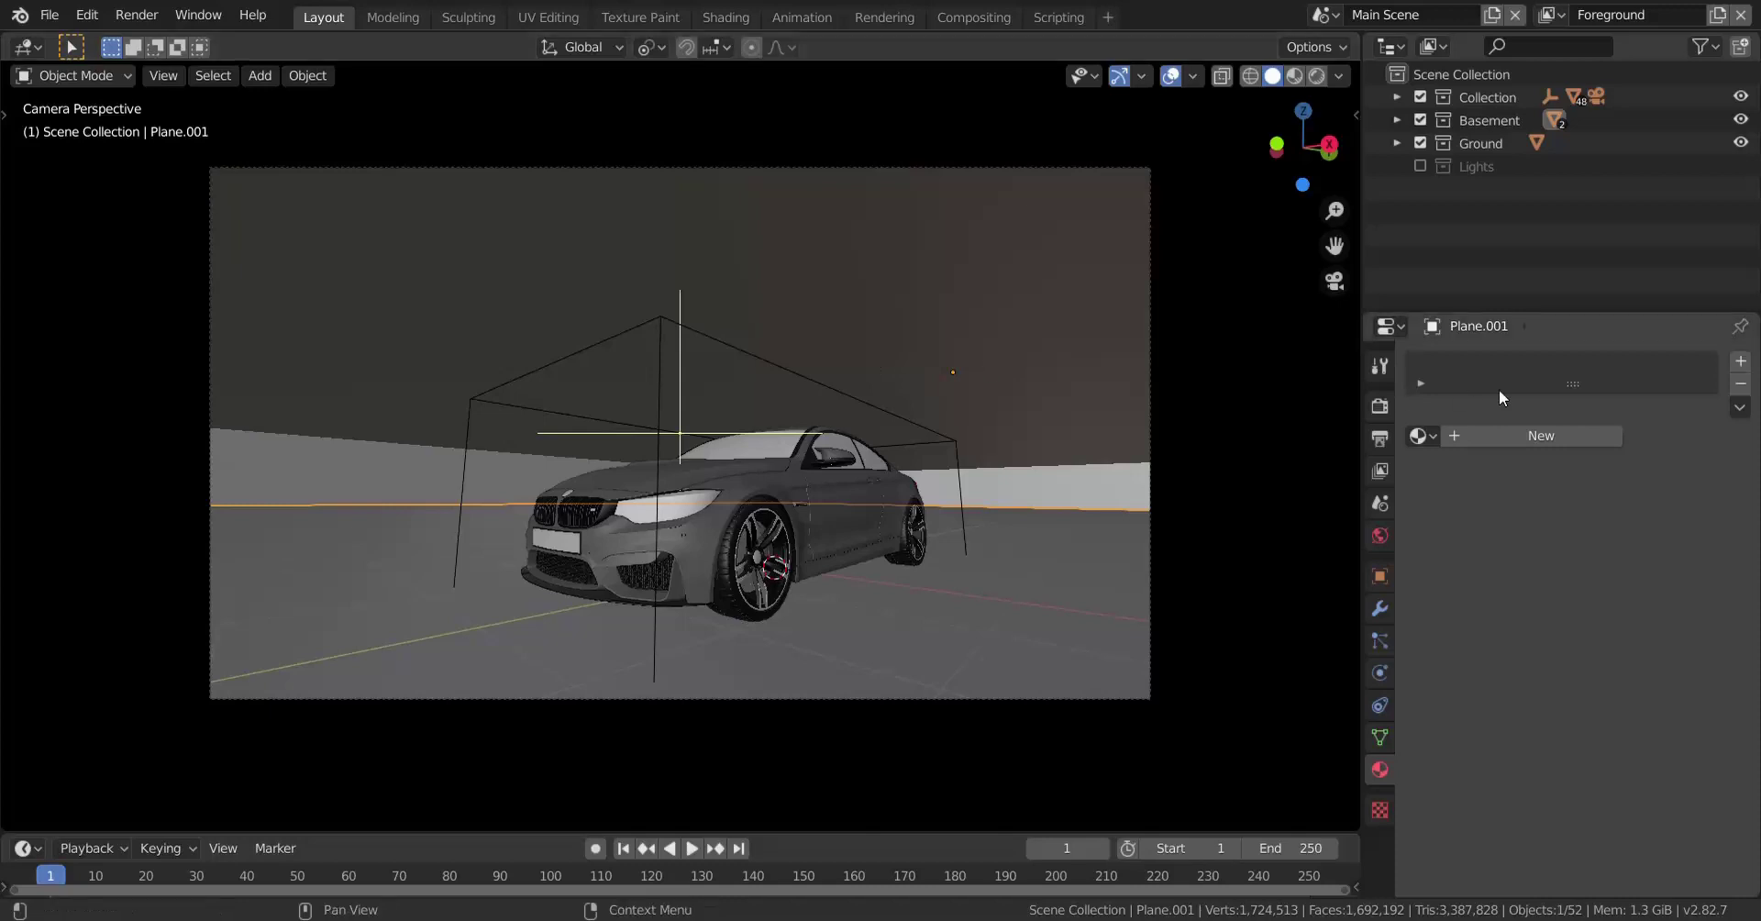
left_click(1517, 428)
left_click(1519, 432)
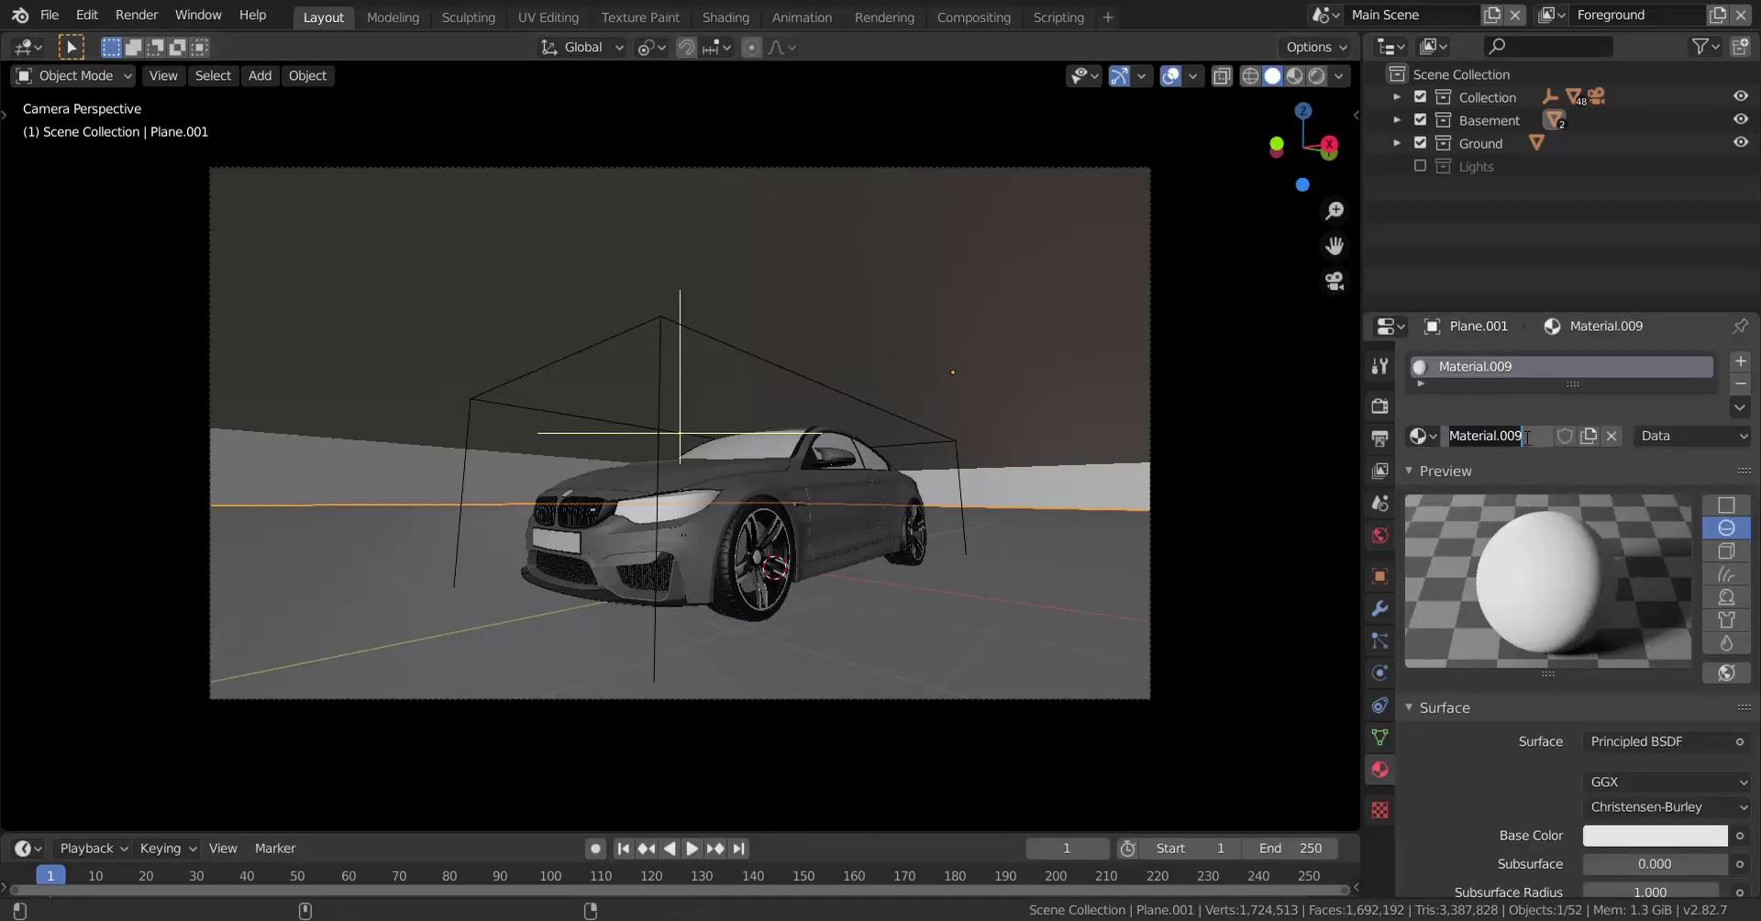
type("Romm")
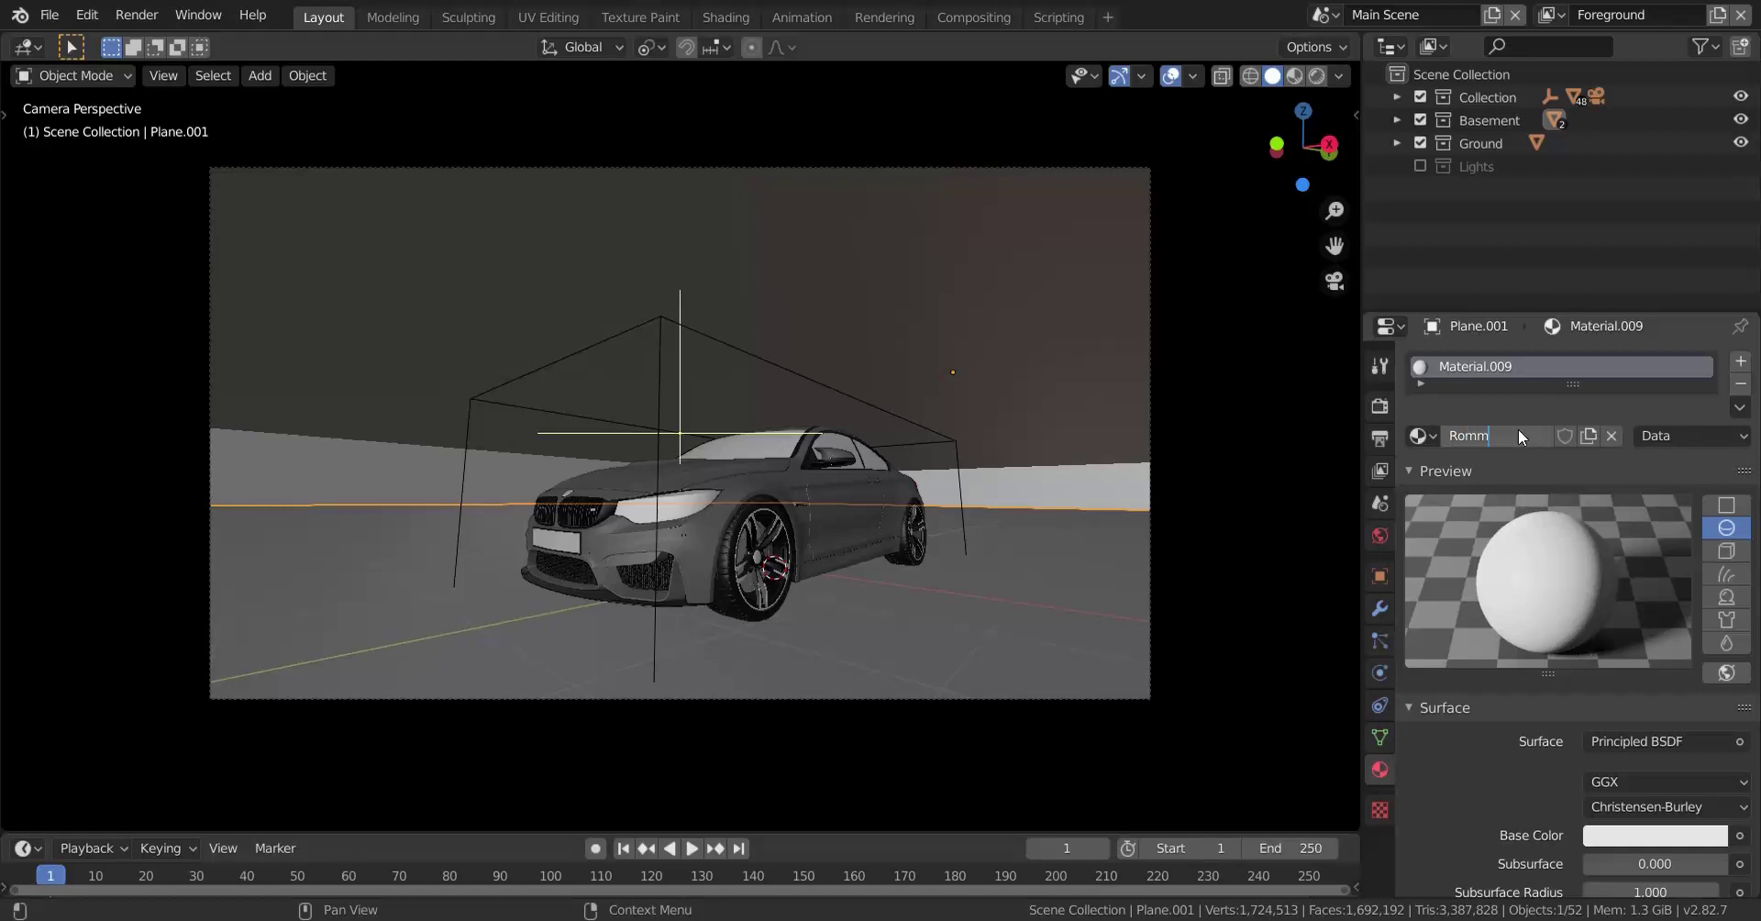
key("Return")
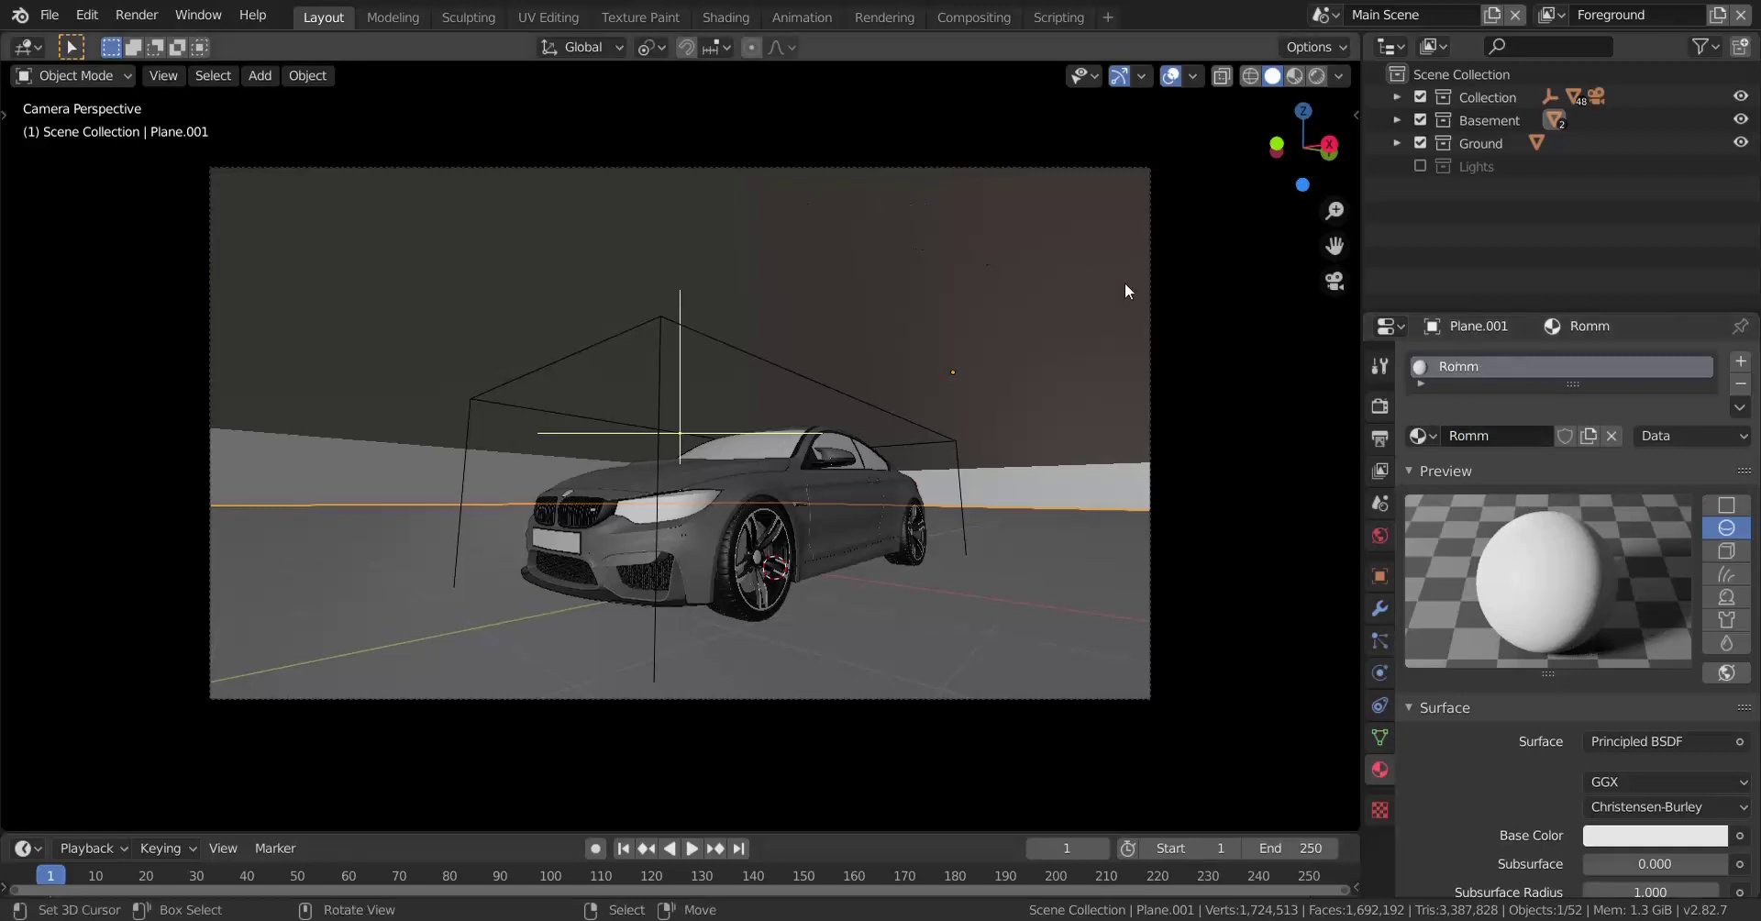
left_click(1490, 434)
type("Room")
key("Return")
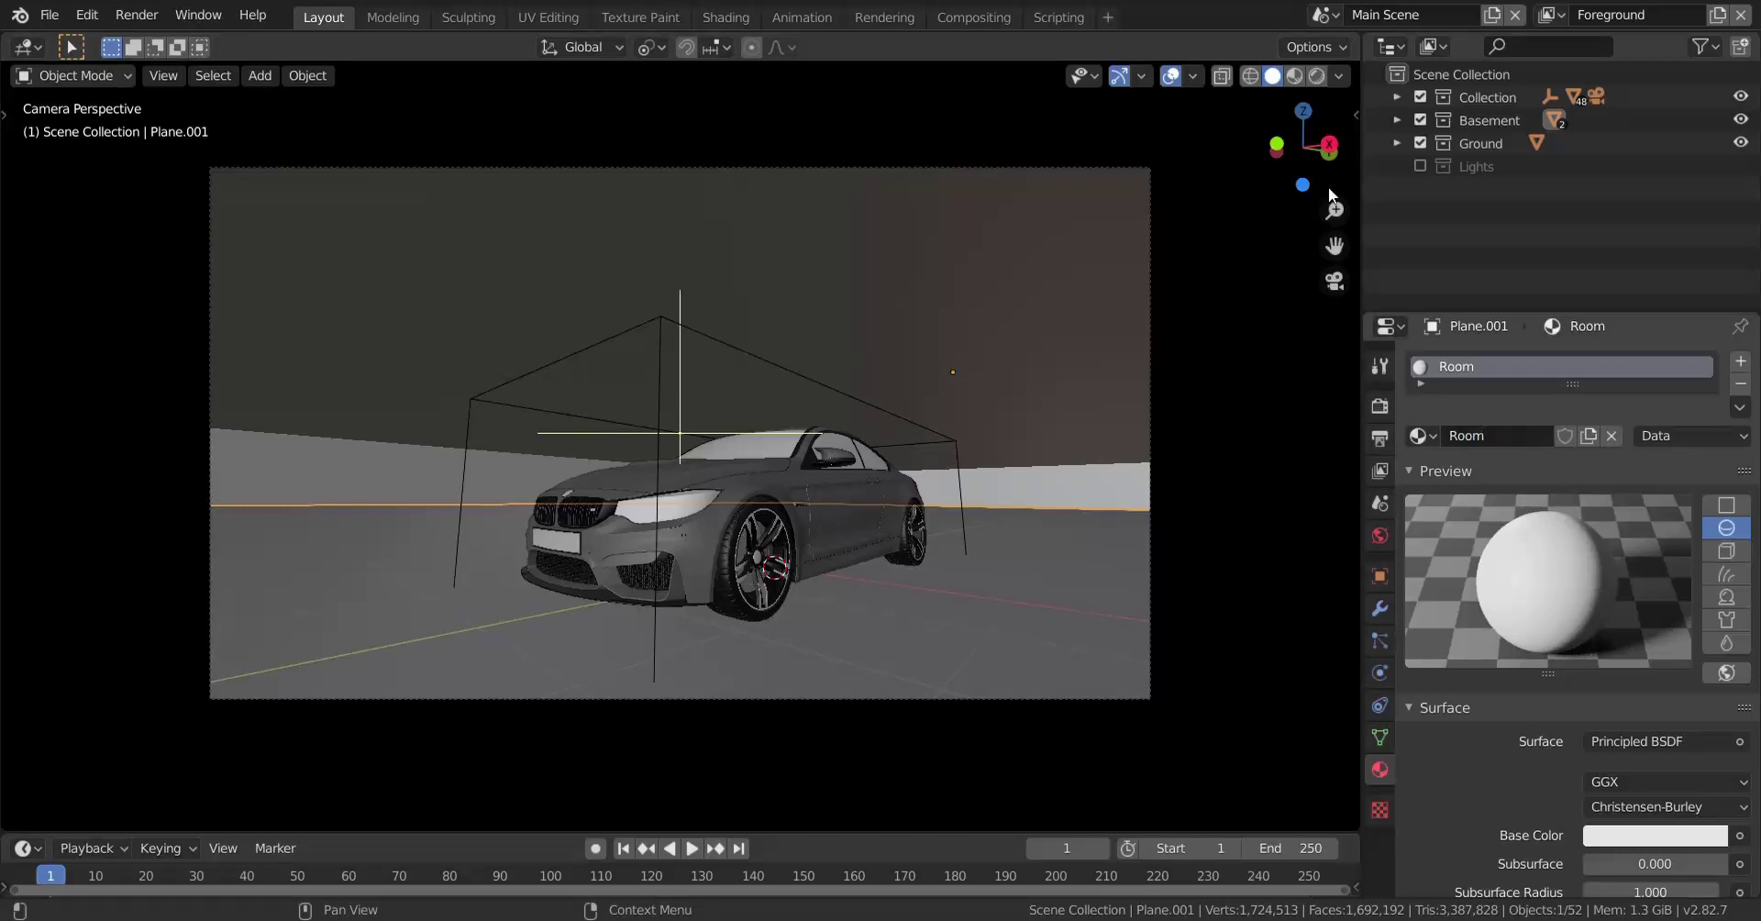
Step: Split the 3D viewport and show the Room material's nodes in a Shader Editor with the sidebar hidden
left_click_drag(1358, 43, 705, 101)
left_click(725, 48)
left_click(808, 281)
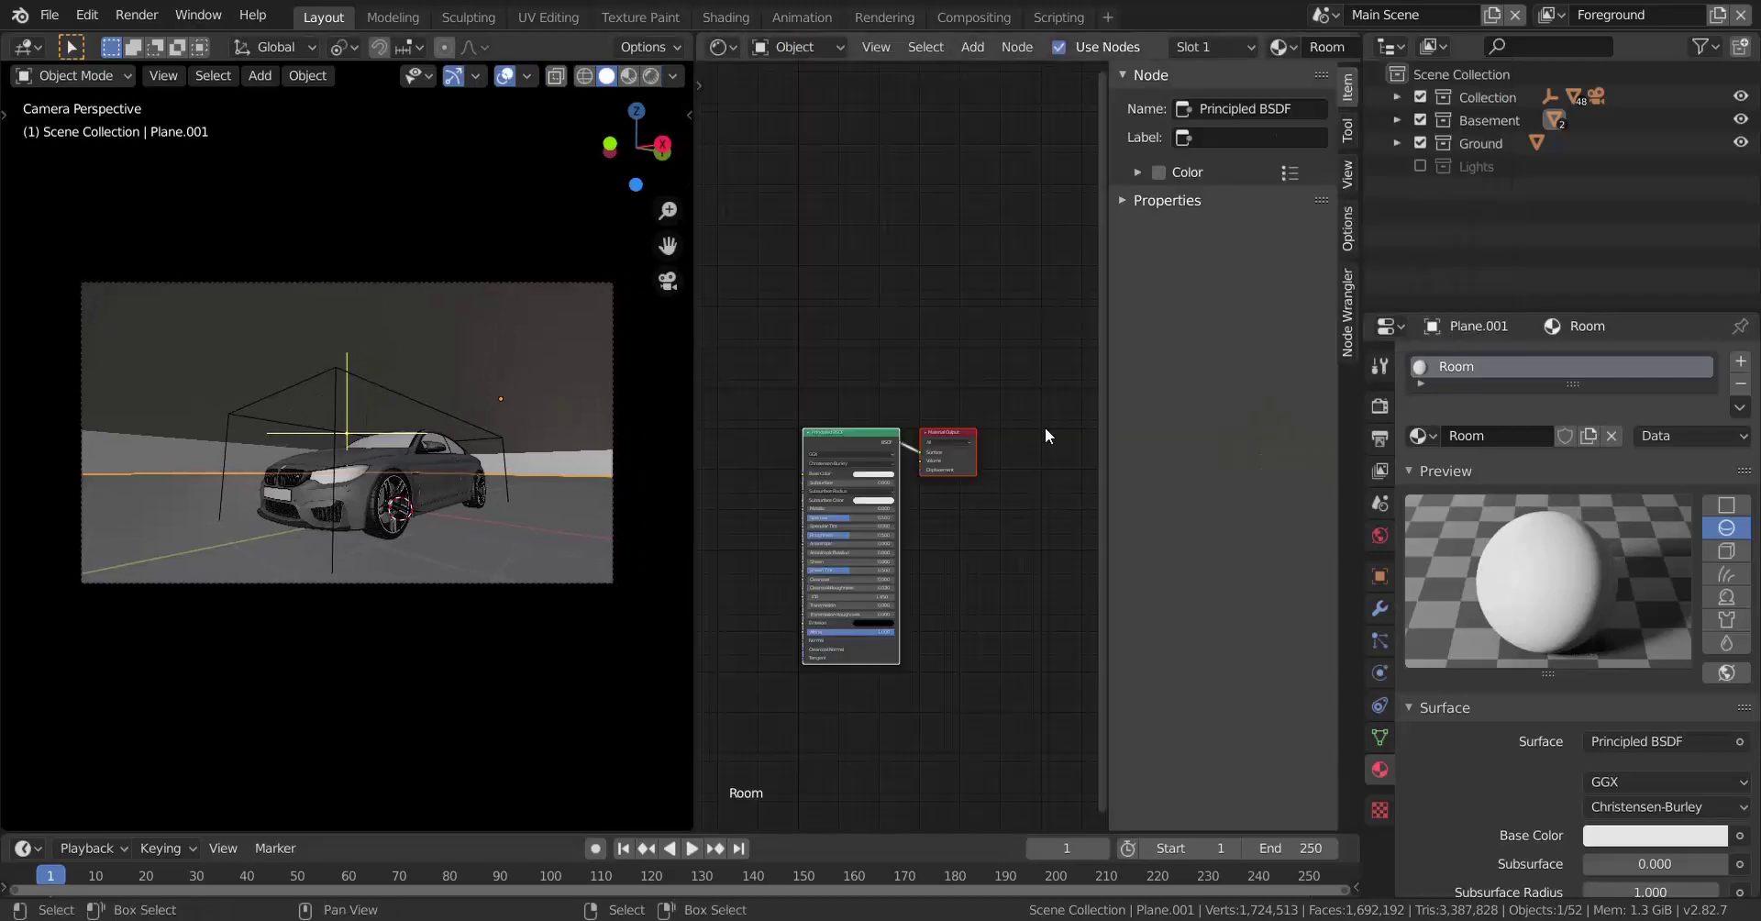
key("n")
scroll(1072, 341, "up", 6)
middle_click_drag(954, 452, 1176, 306)
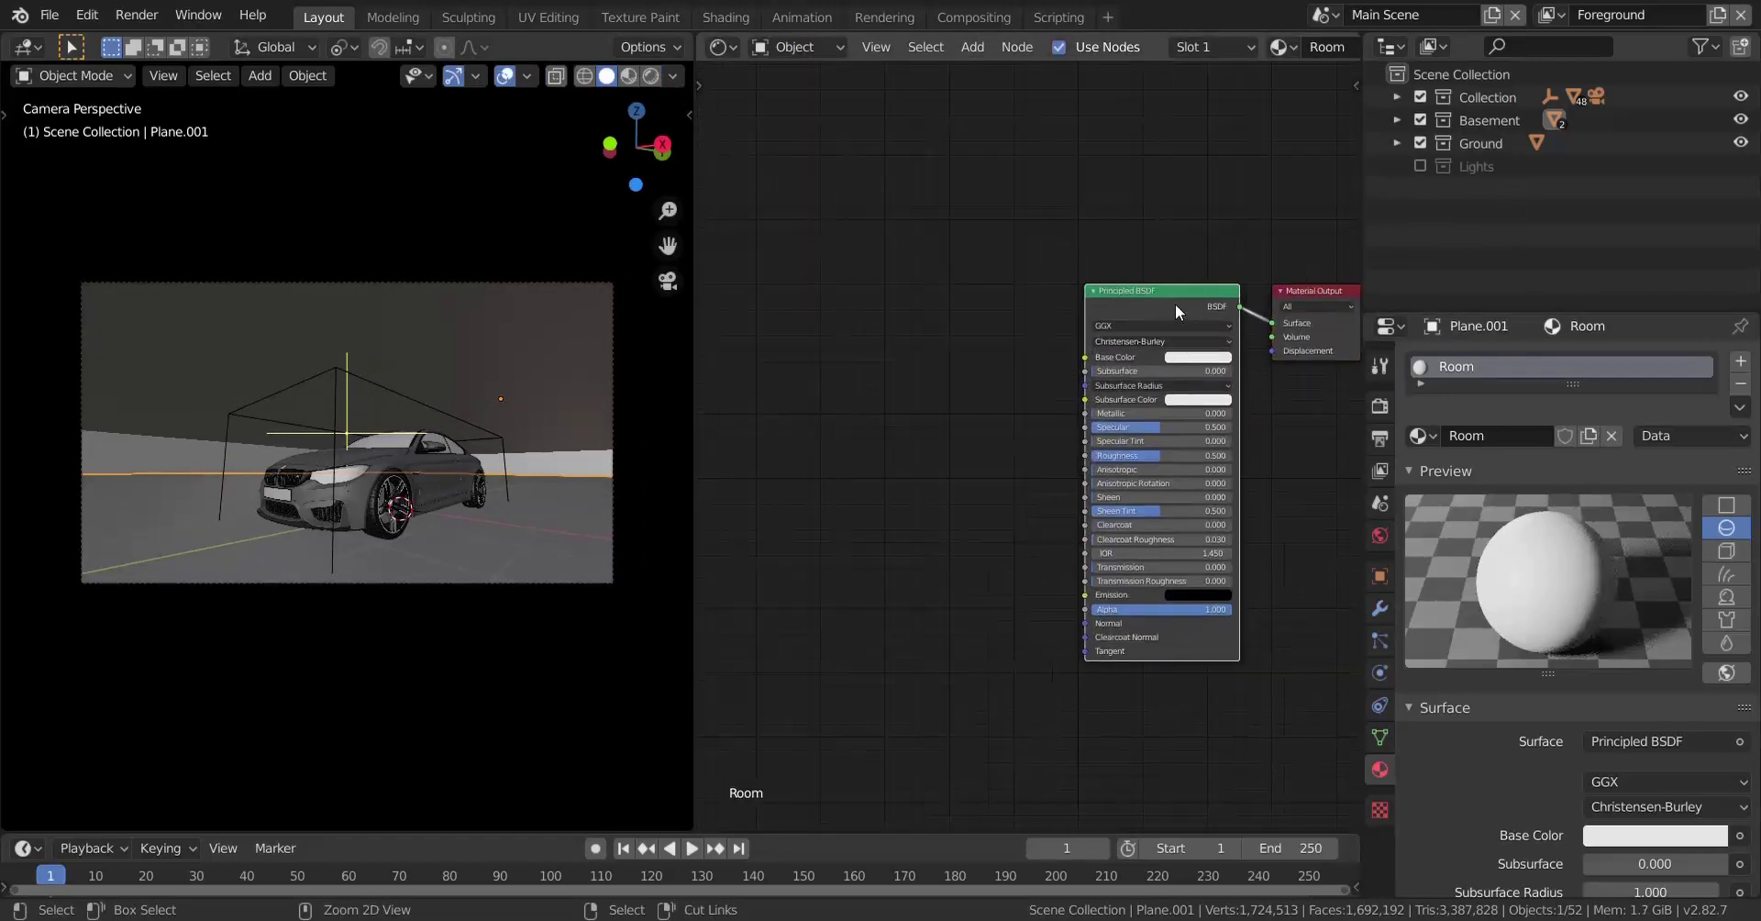
Step: Add an Image Texture with Mapping and Texture Coordinate nodes feeding the Principled BSDF's base color, placed well clear of the shader
key("ctrl+t")
key("g")
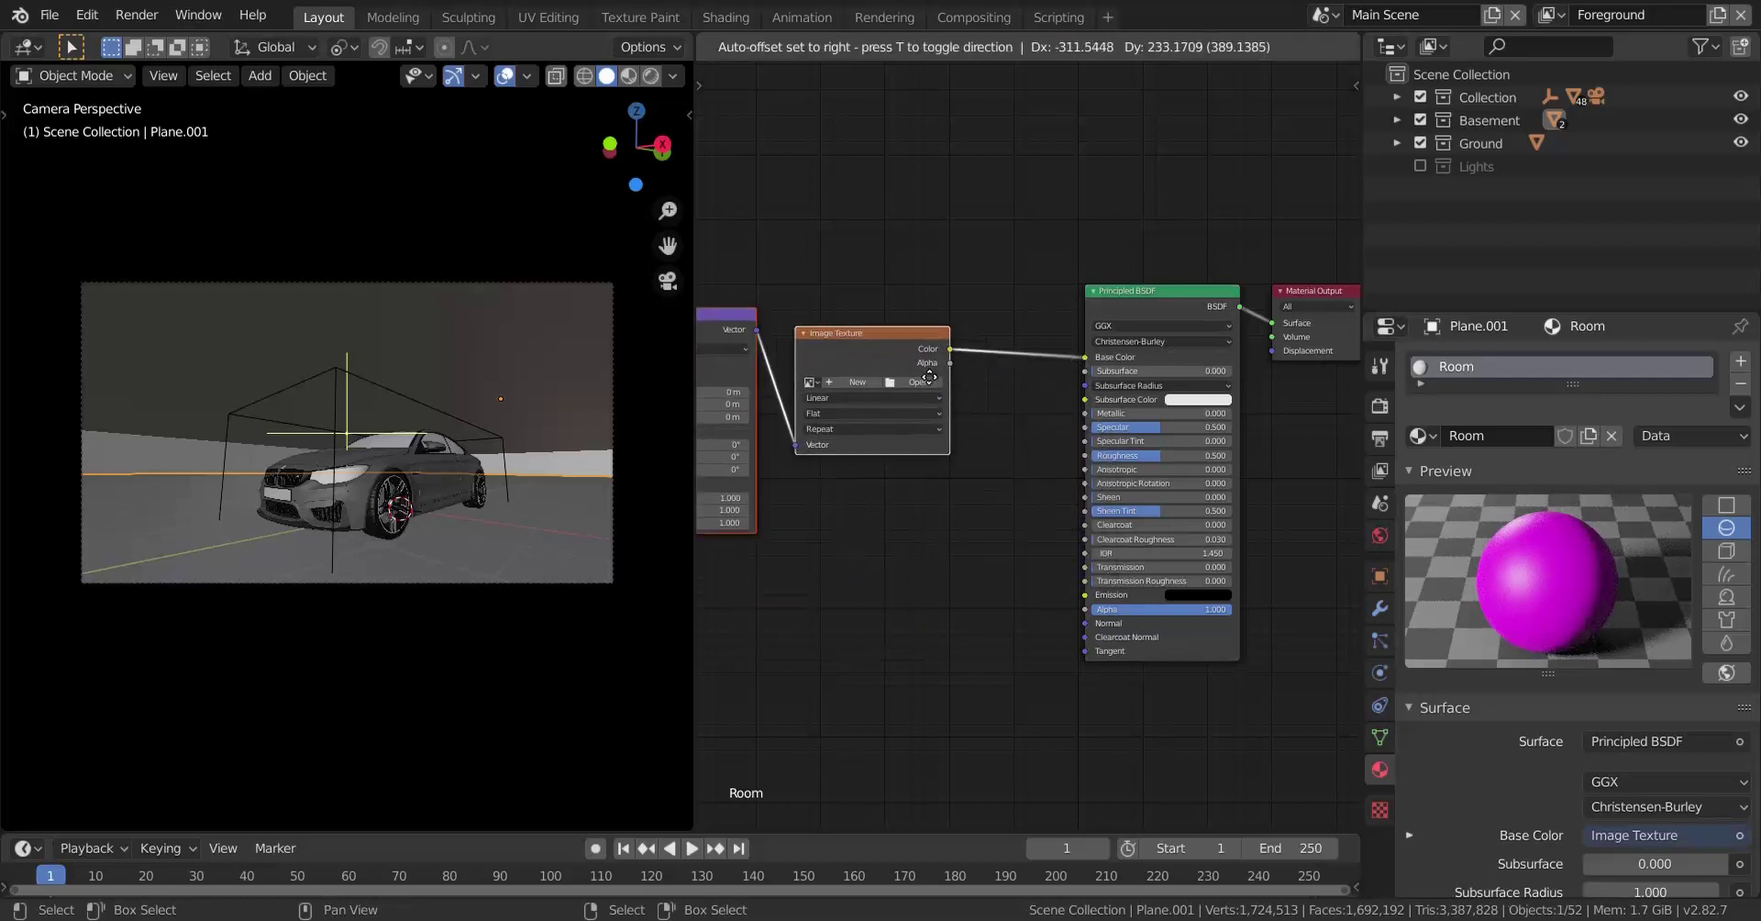
left_click(929, 377)
middle_click_drag(904, 399, 1132, 402)
scroll(1132, 402, "up", 1)
middle_click_drag(980, 413, 1022, 440)
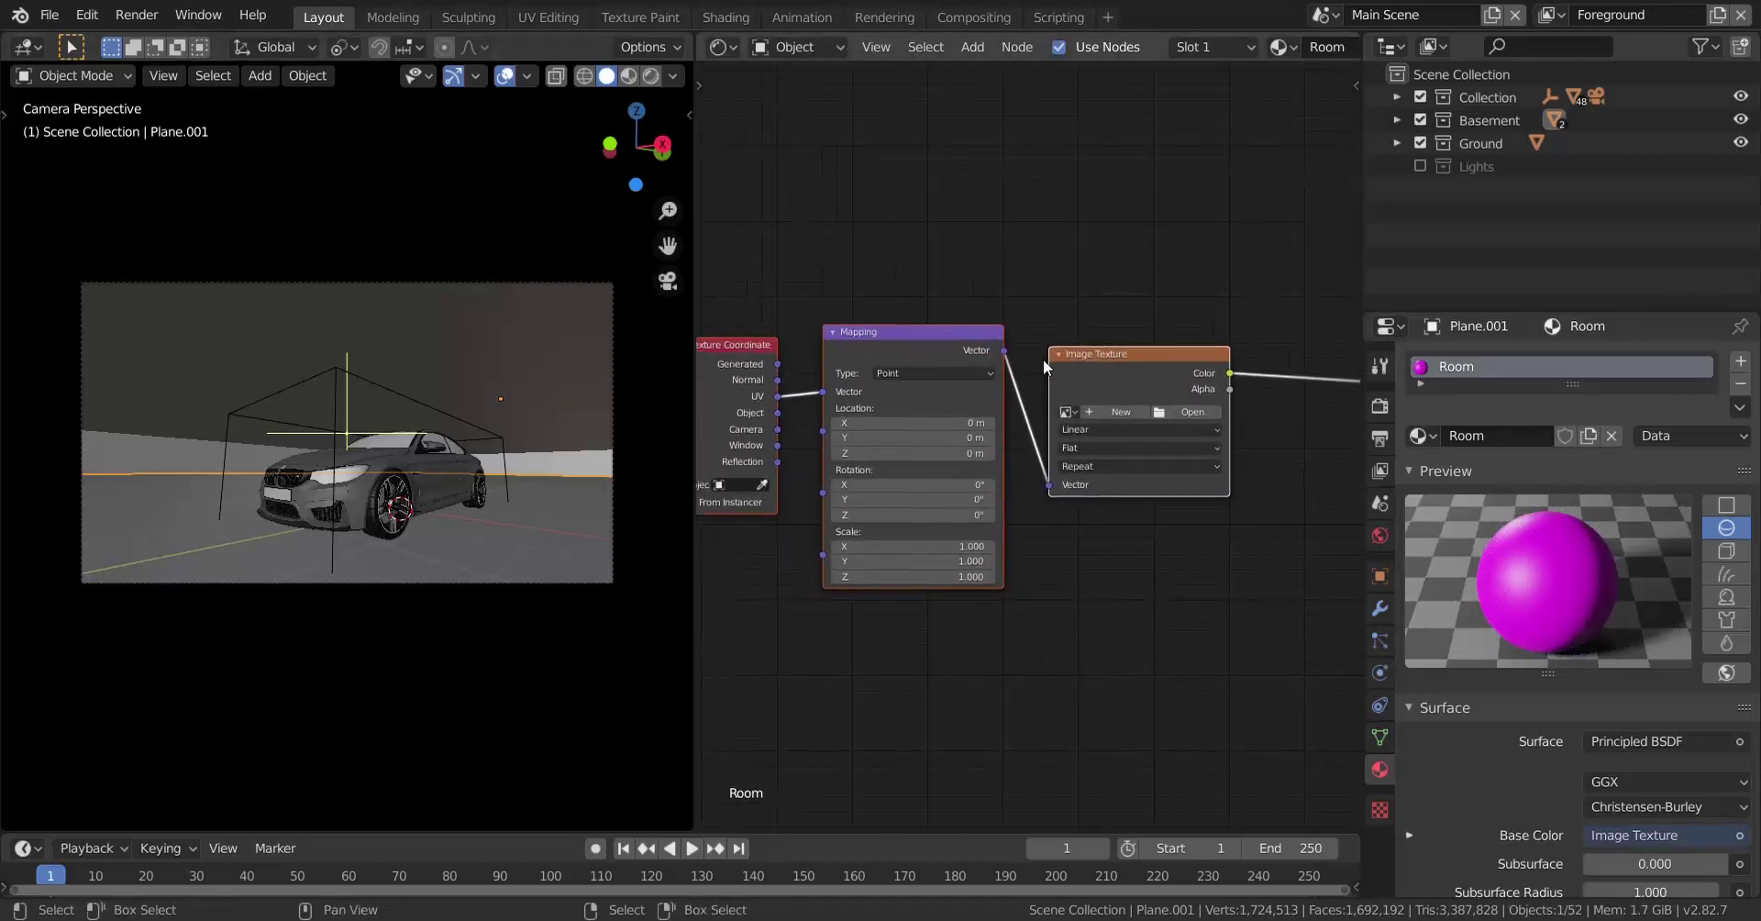
scroll(991, 367, "down", 1)
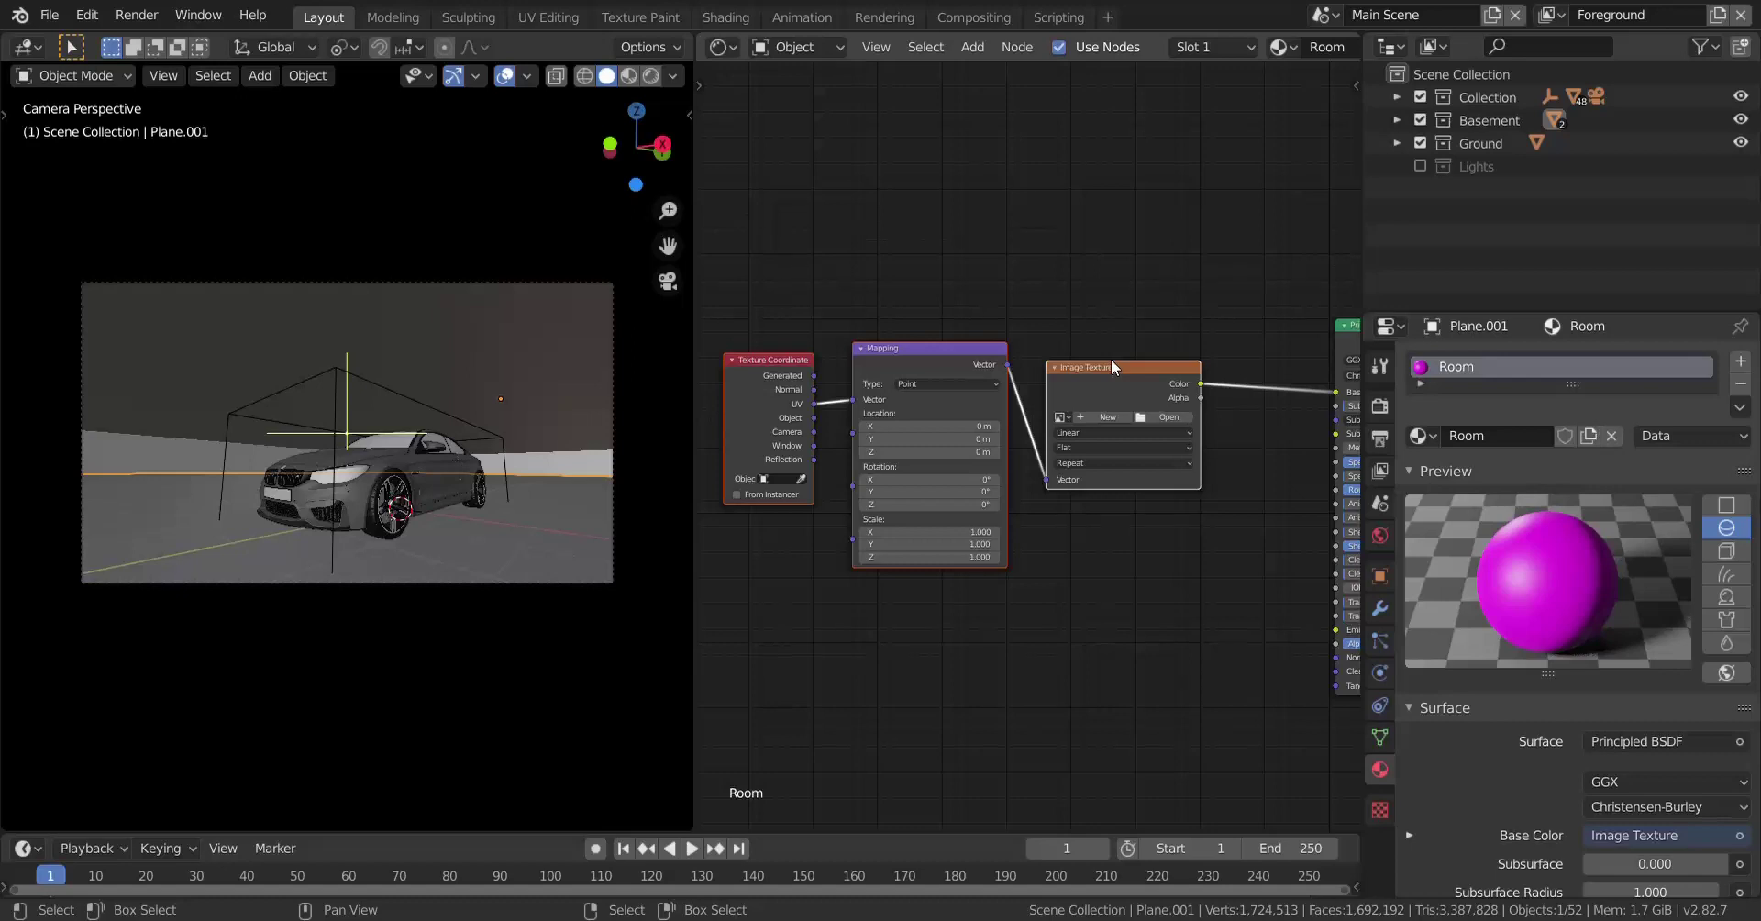
scroll(1112, 360, "up", 1)
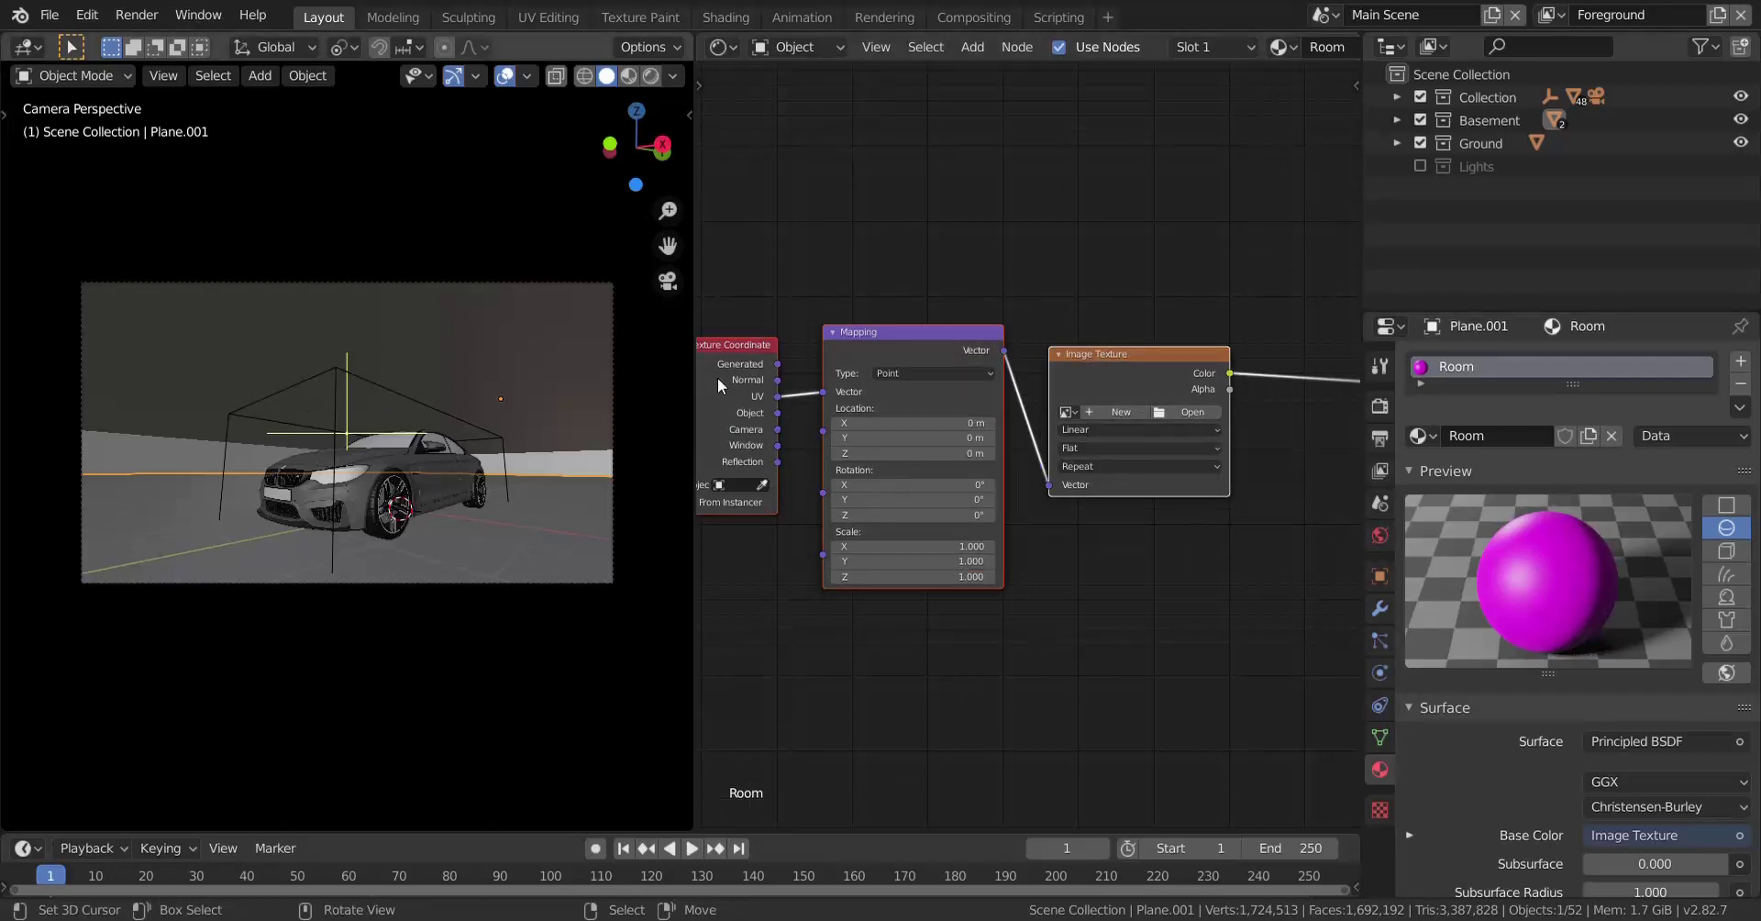
Step: Load empty-basement-parking-lot-cropped.jpg into the Image Texture node, browsing the files as thumbnails
left_click(1193, 413)
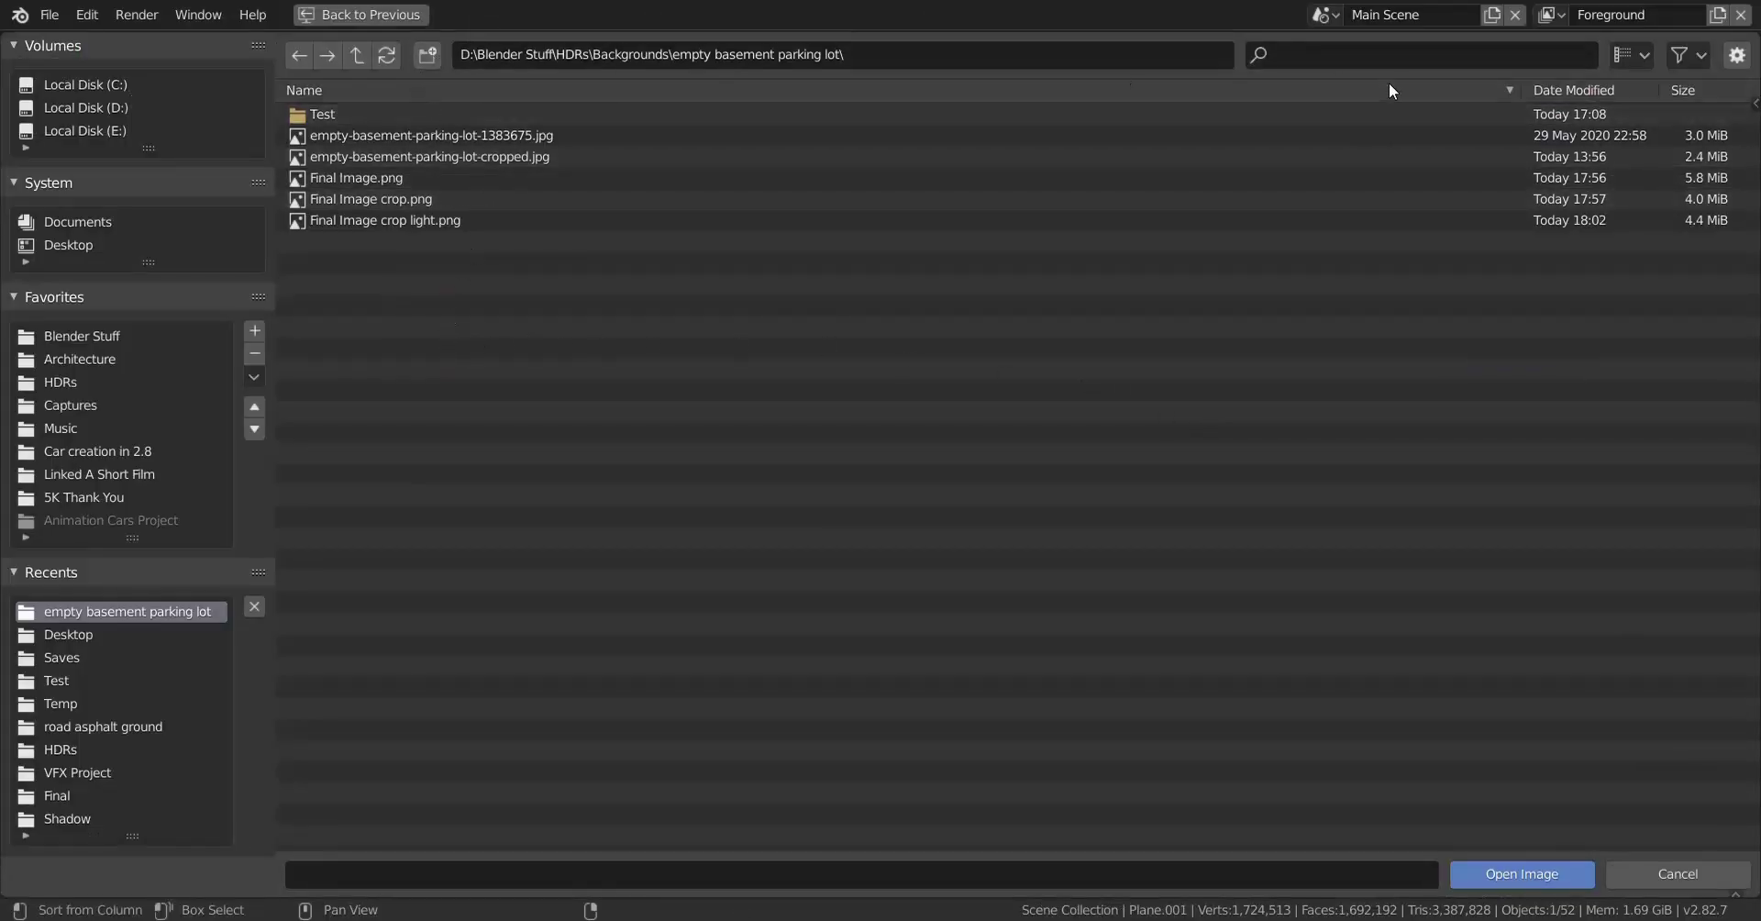
left_click(1634, 57)
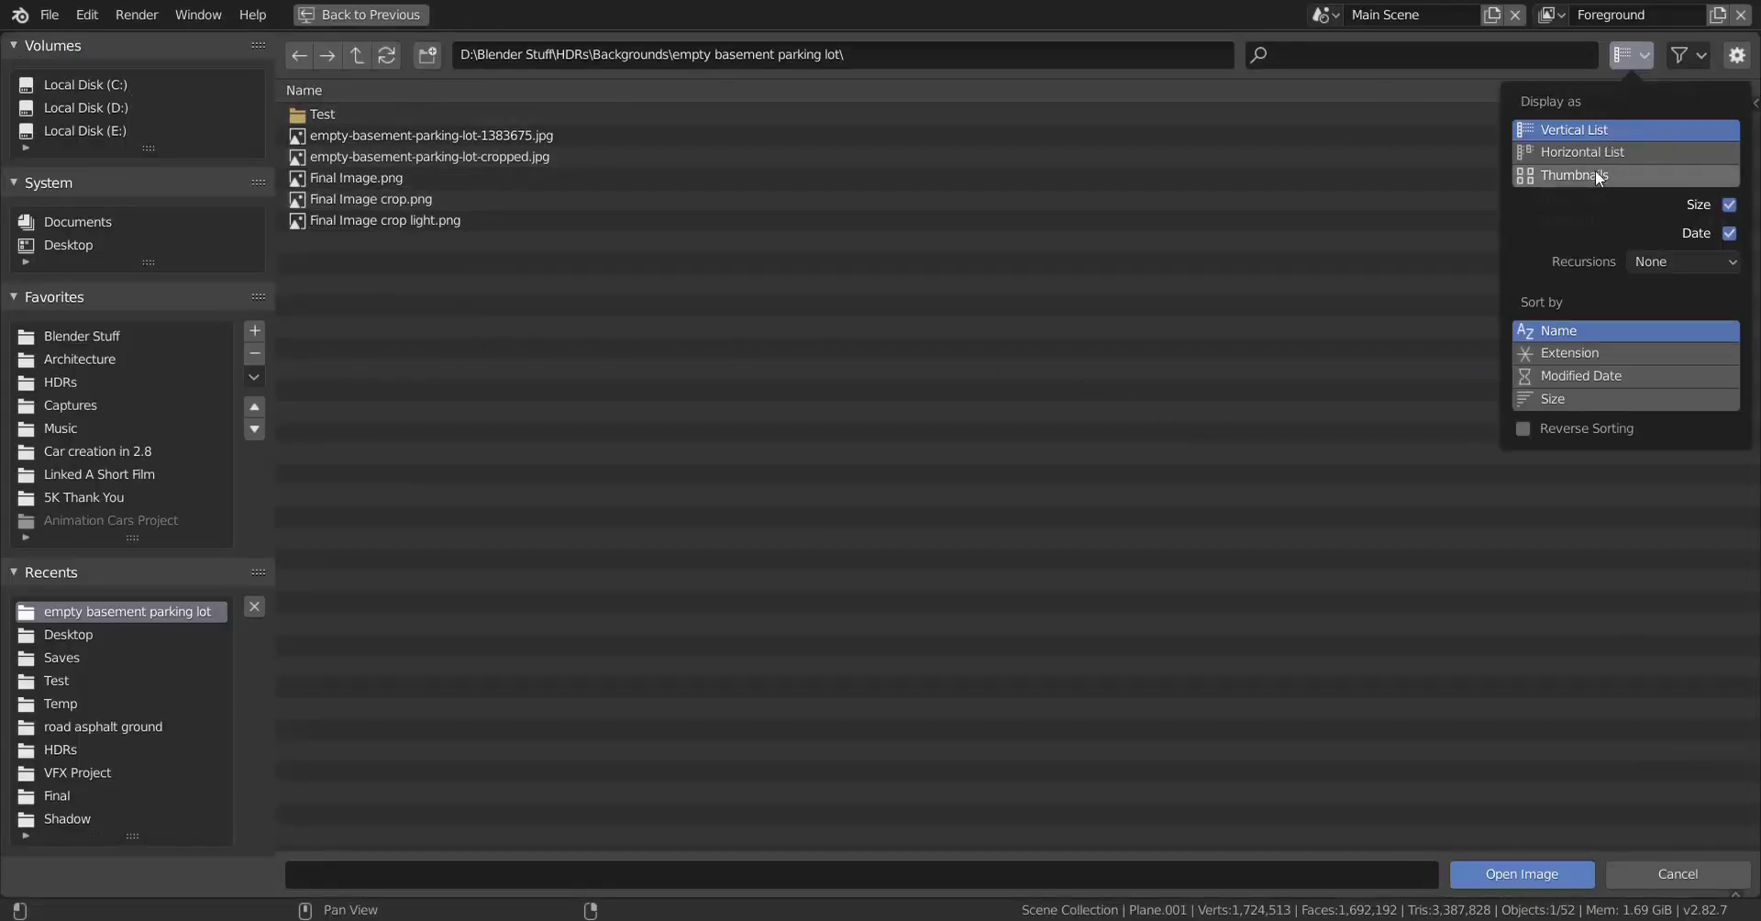
left_click(1594, 171)
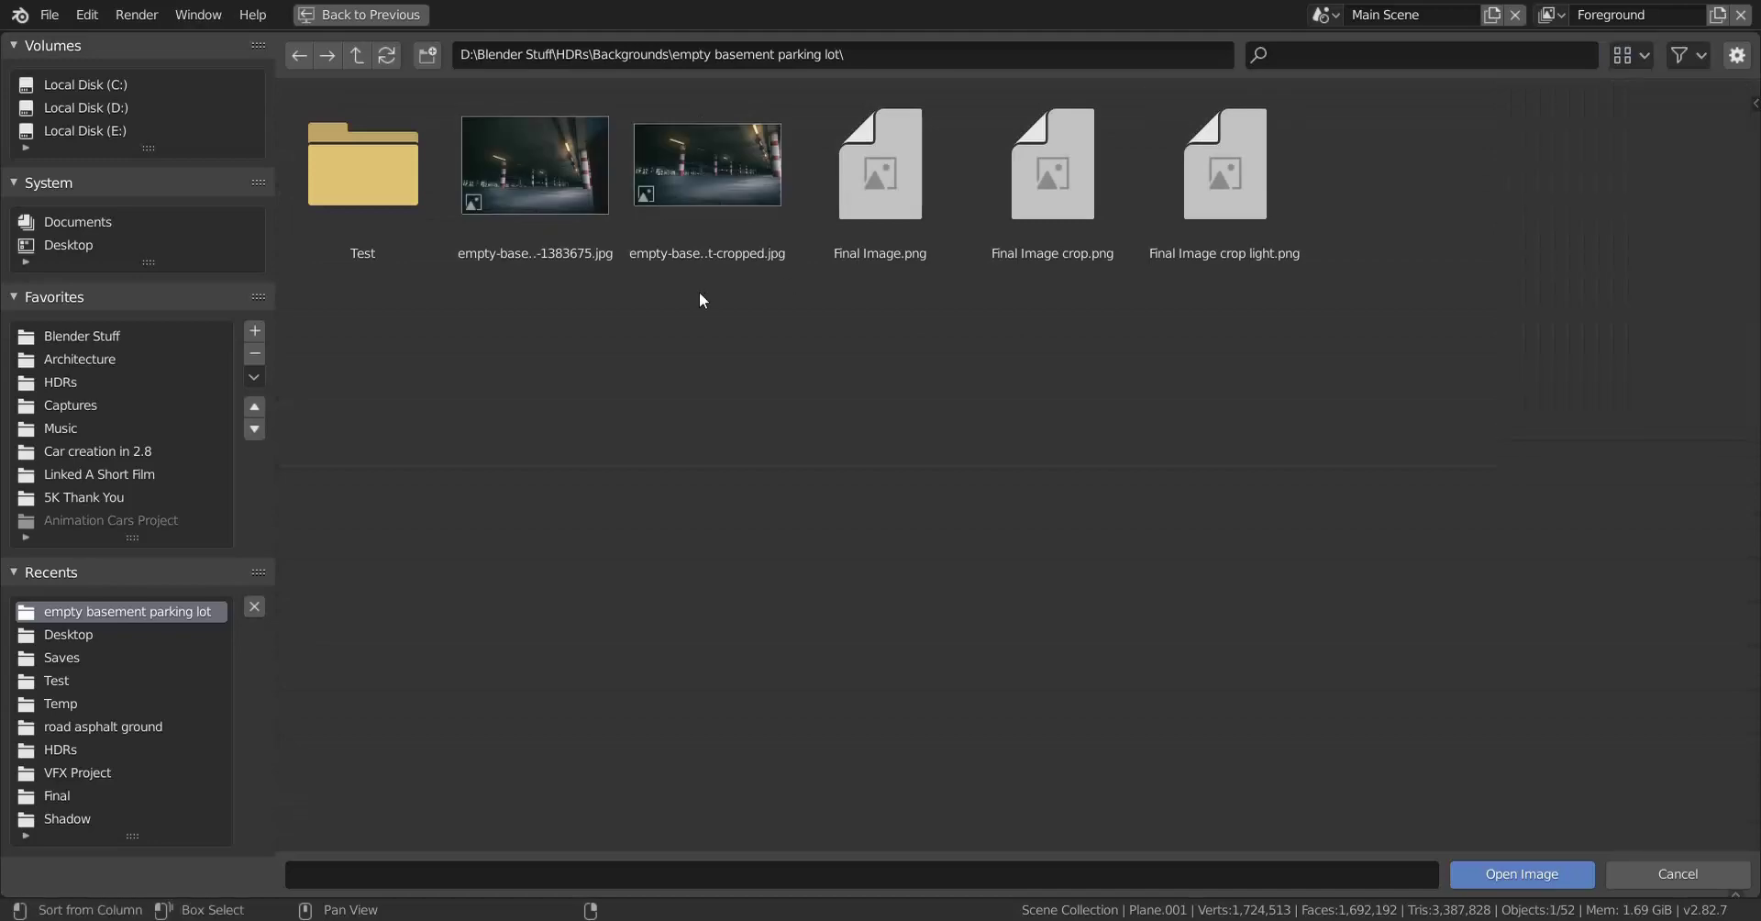
double_click(734, 182)
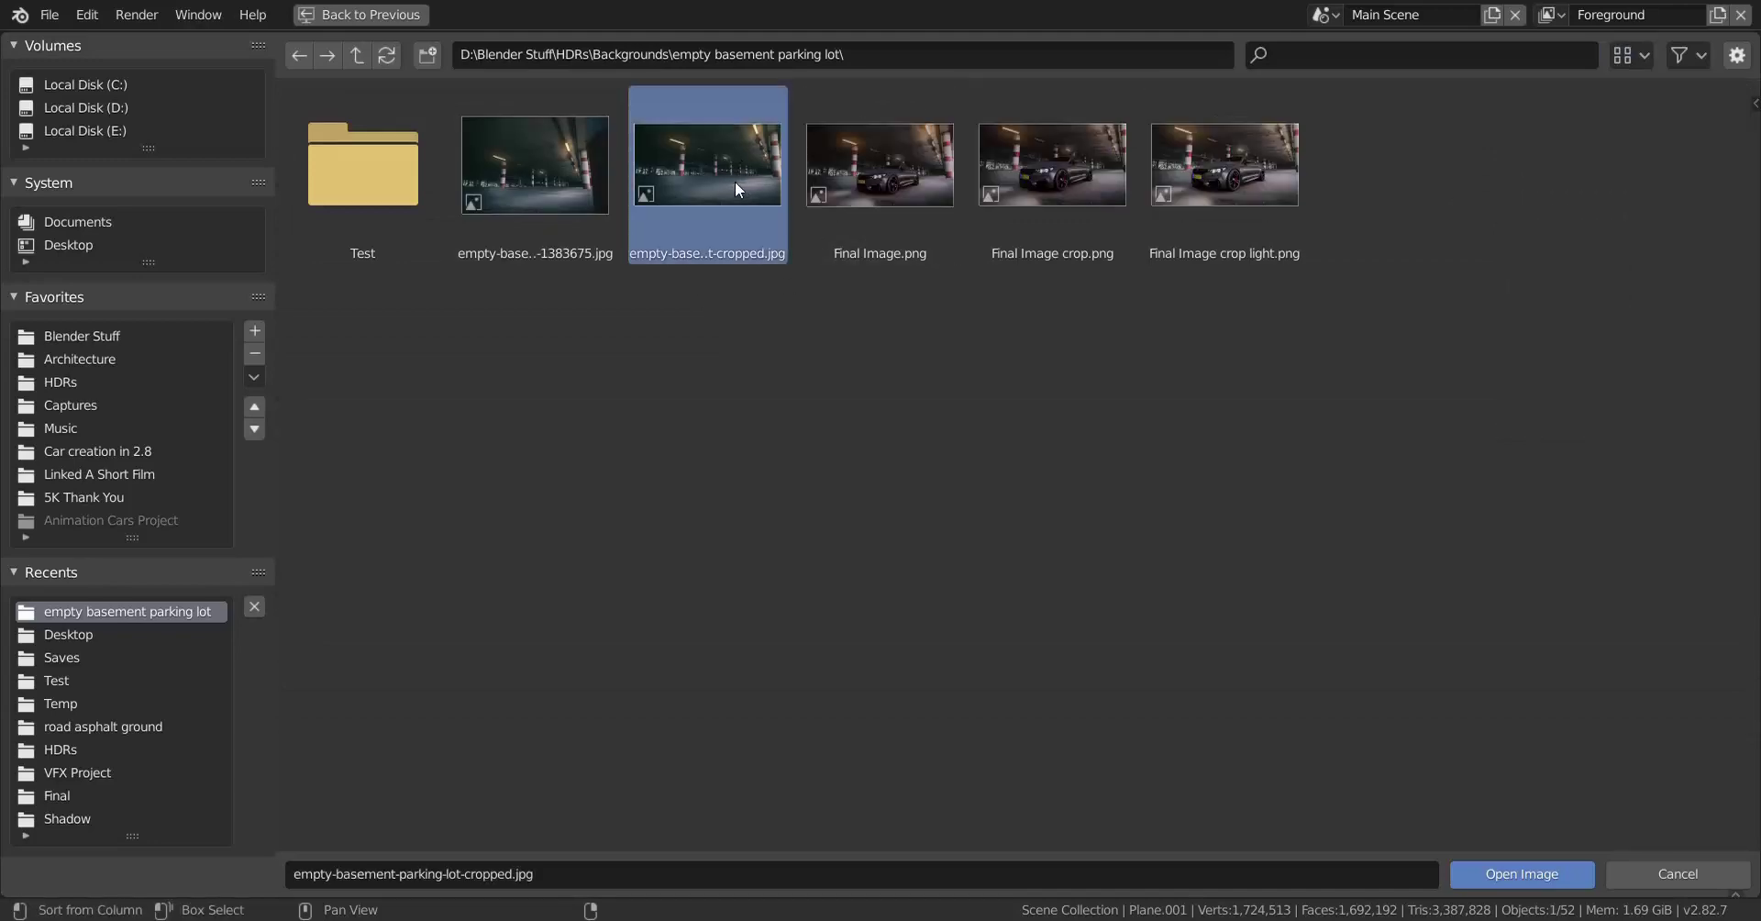
scroll(978, 405, "up", 2)
middle_click_drag(1016, 400, 1228, 392)
Step: Project the basement walls' UVs from the camera view using Project From View, and switch the viewport to Material Preview
key("Tab")
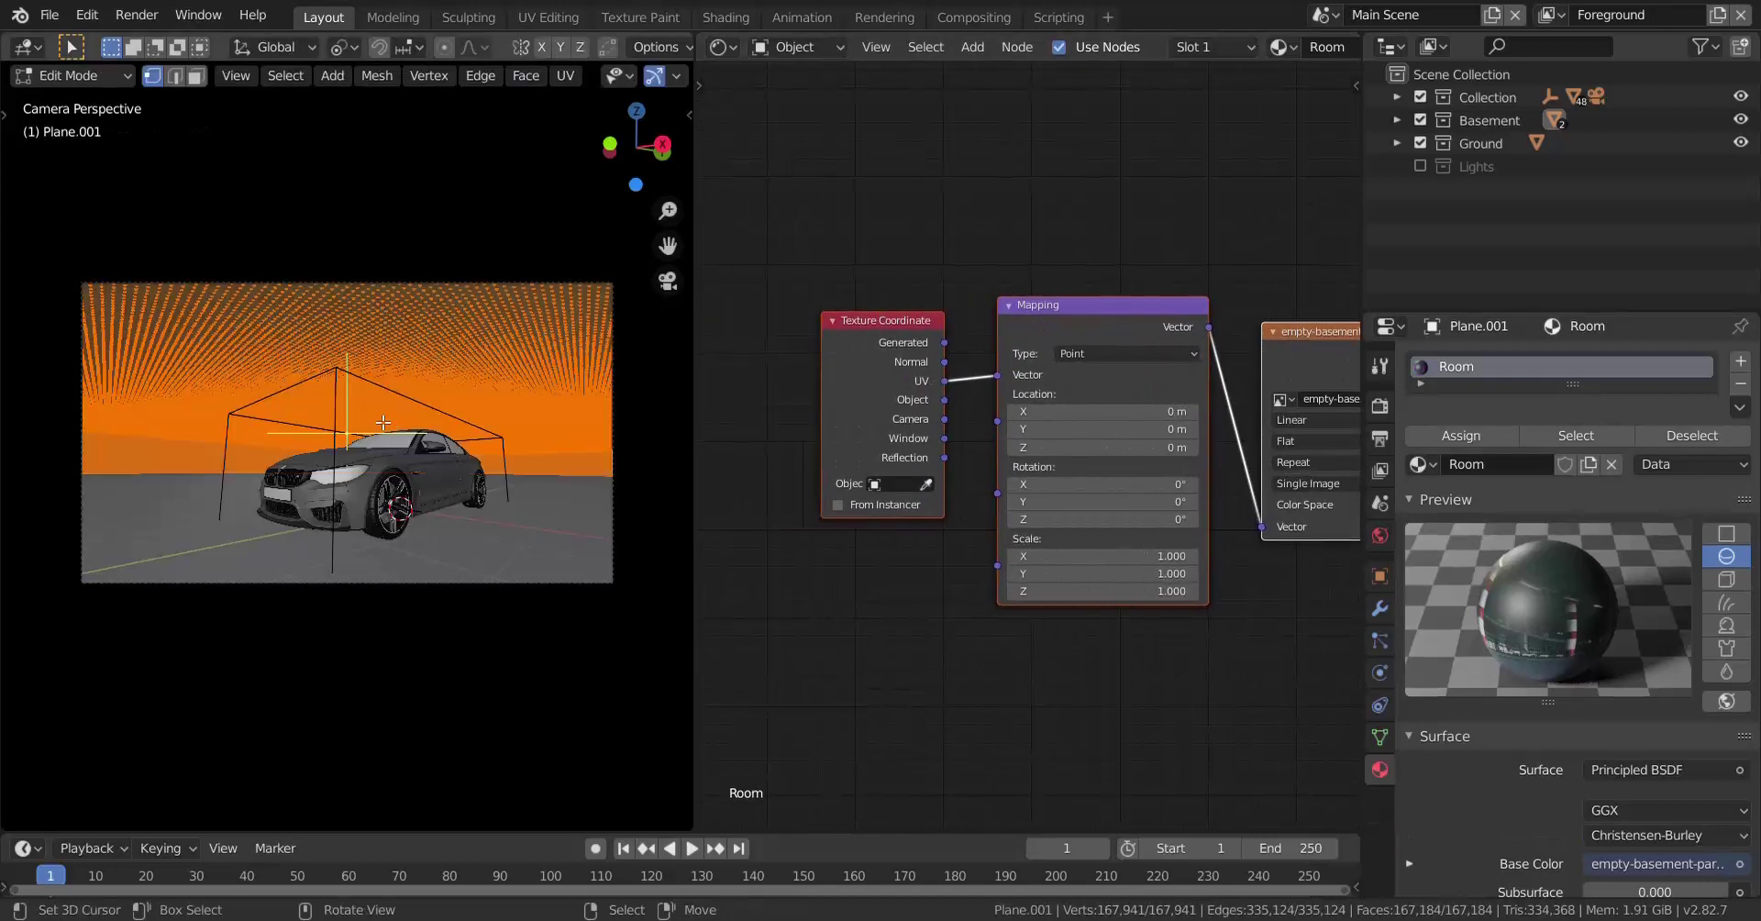
key("u")
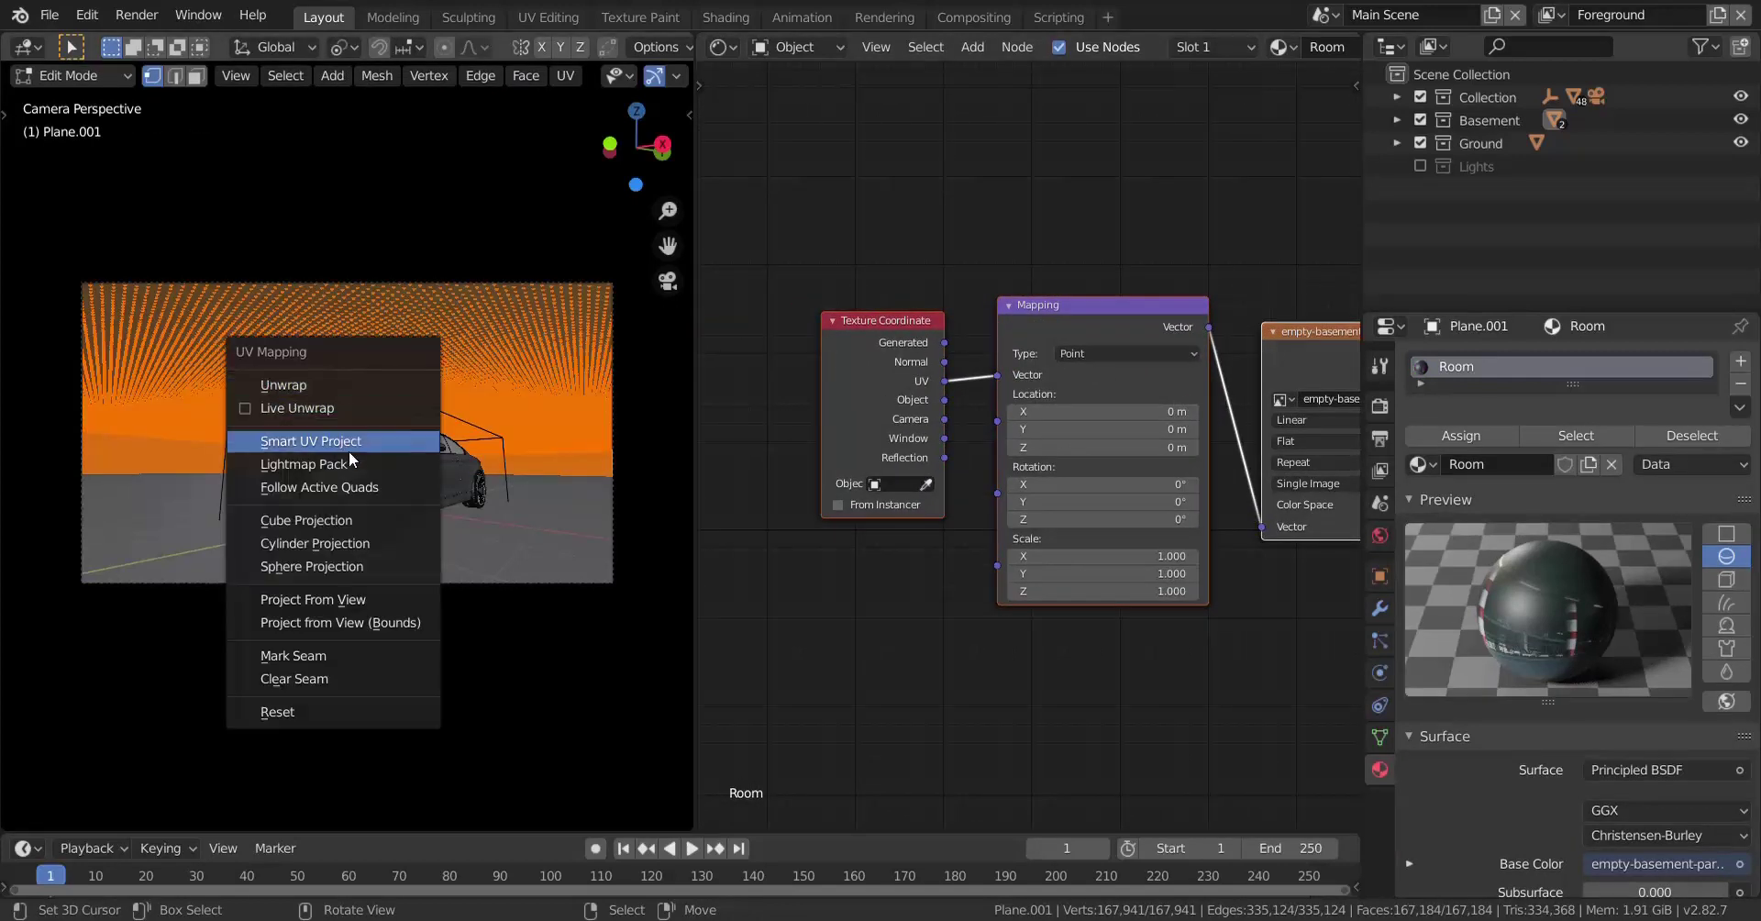
left_click(370, 603)
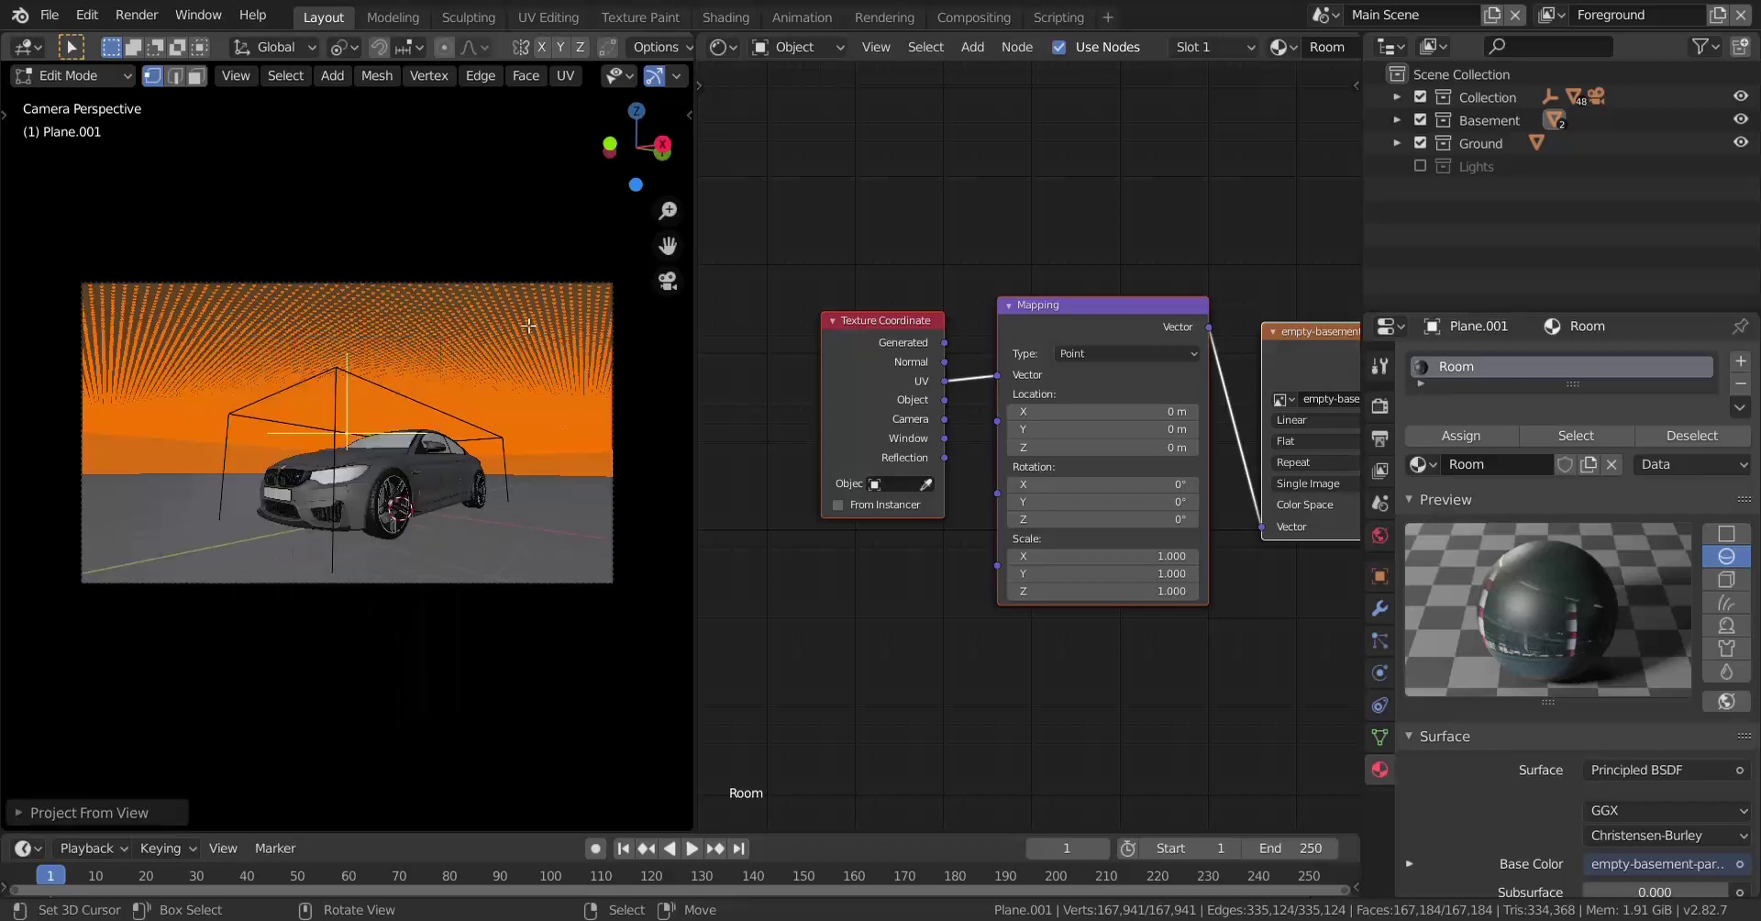
key("Tab")
key("z")
left_click(479, 501)
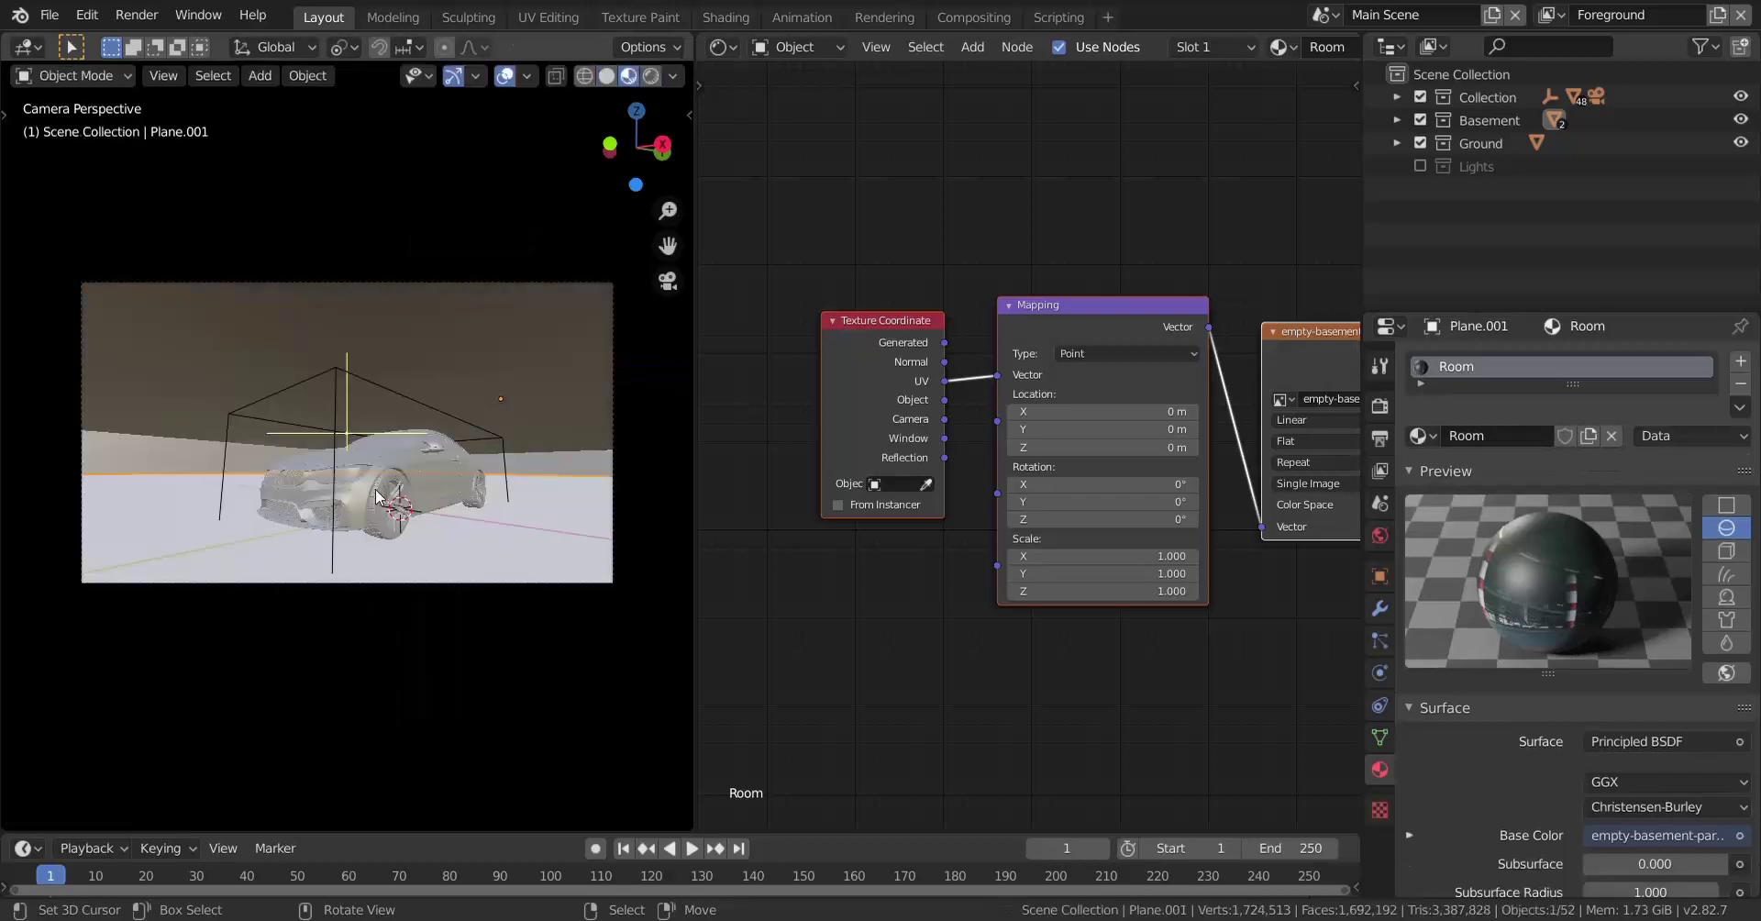
scroll(426, 493, "up", 1)
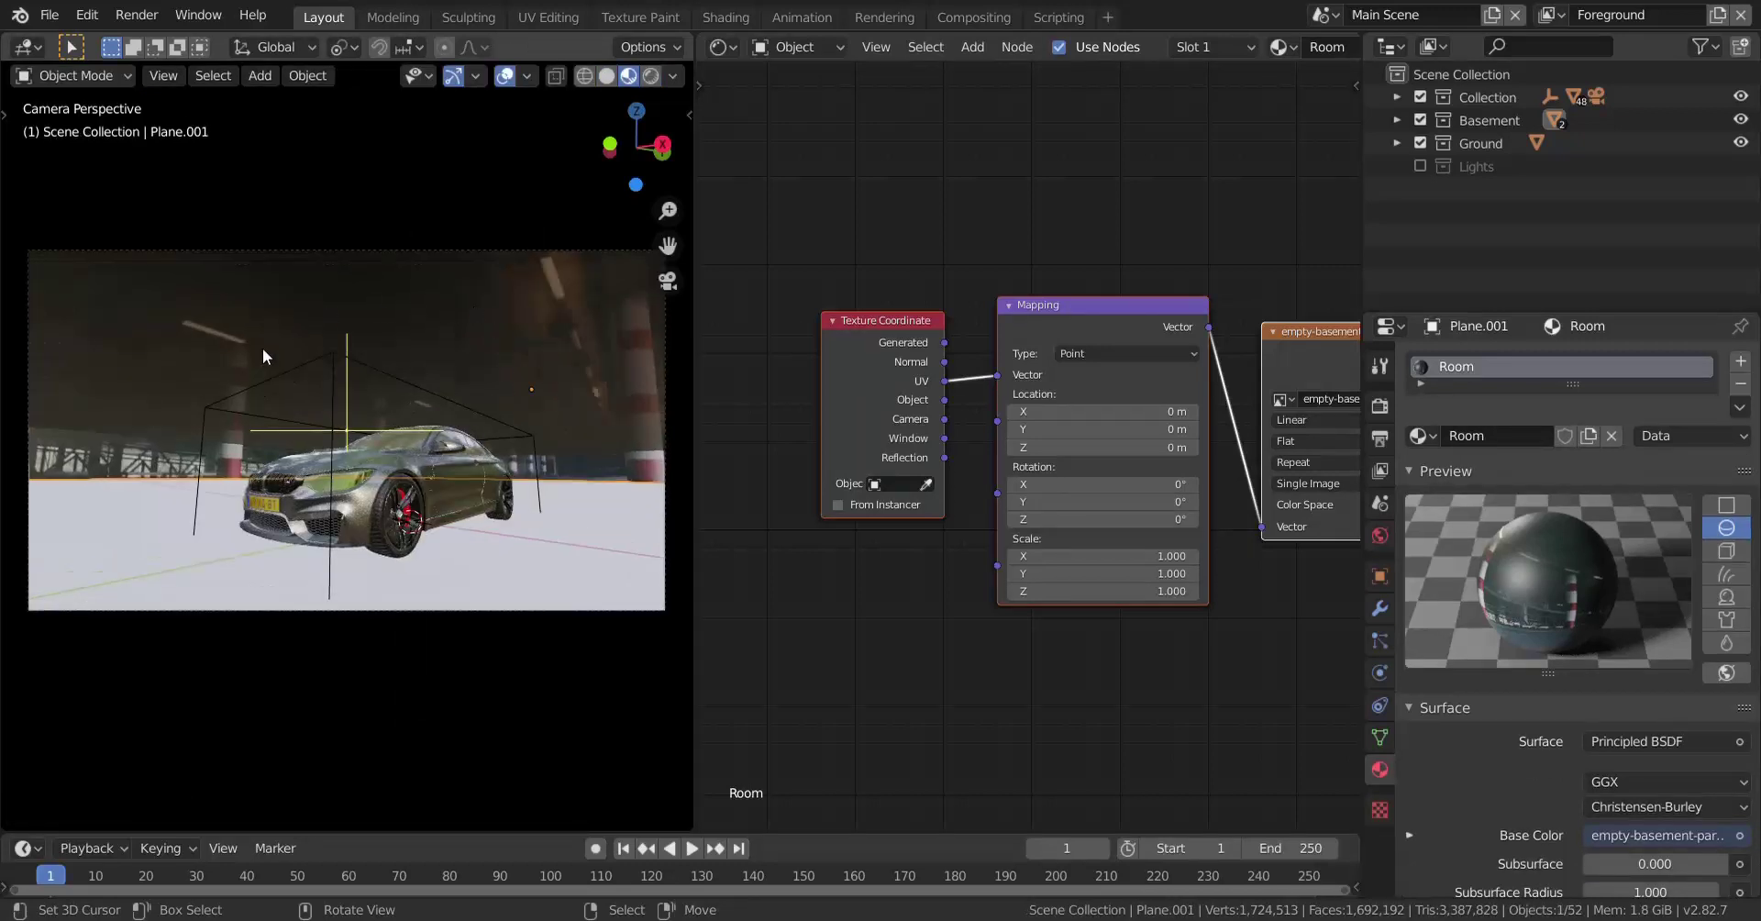
Step: Examine how the parking lot image sits on the basement walls, from outside and through the scene camera
right_click(389, 369)
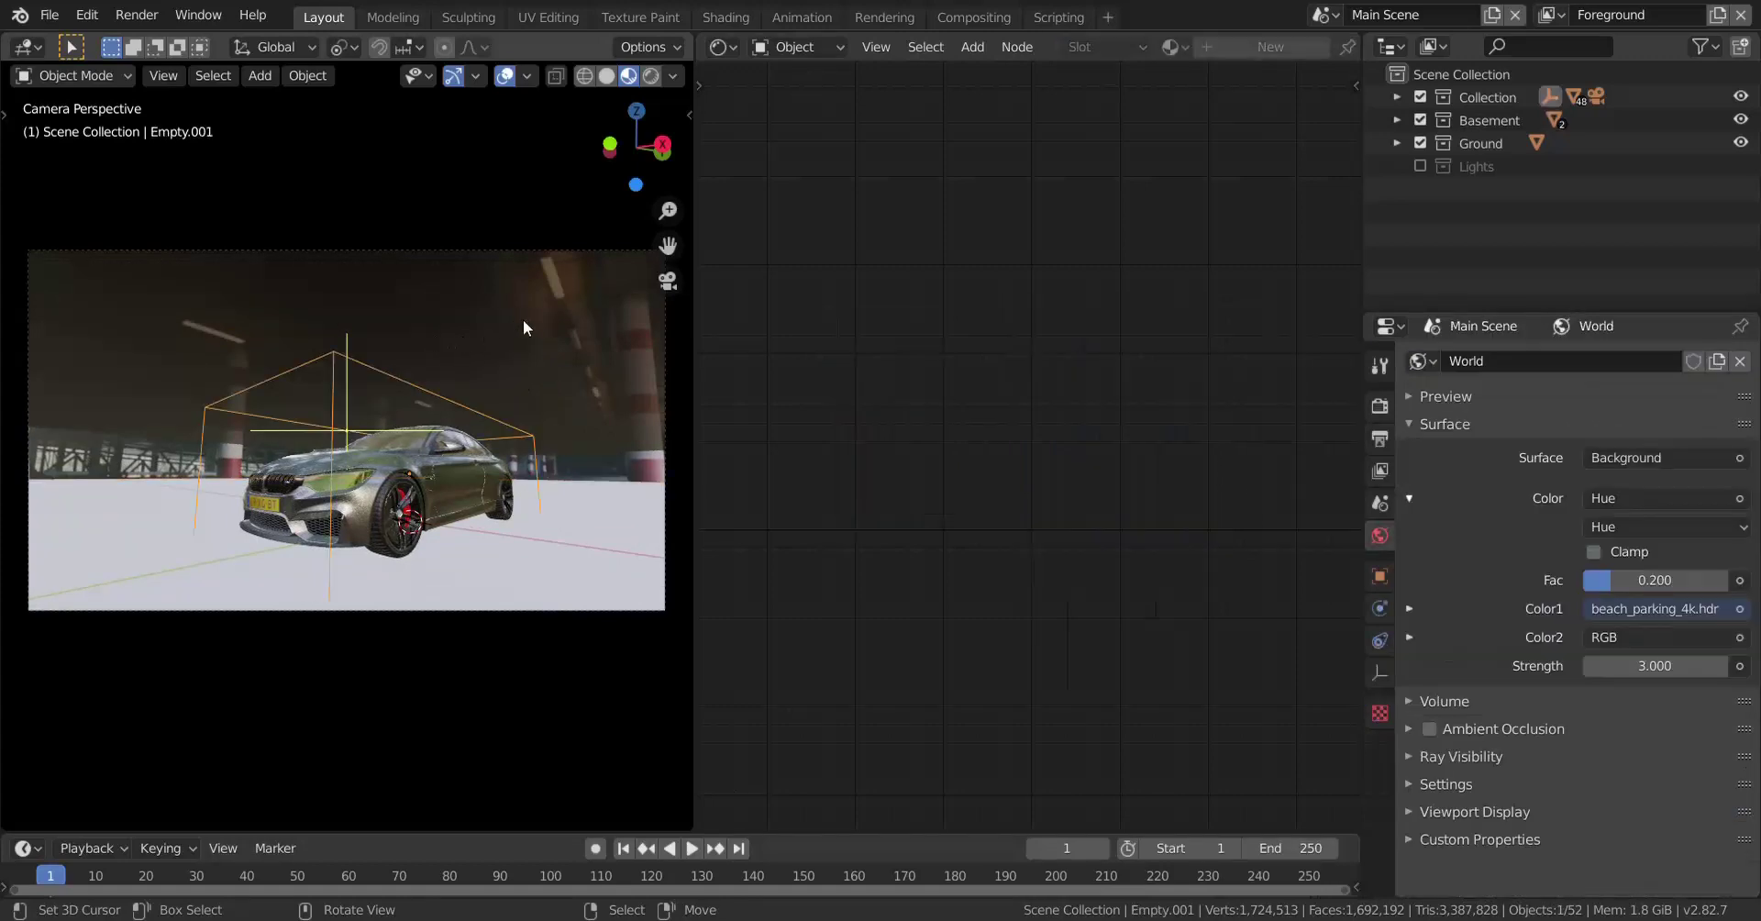
right_click(548, 367)
key("g")
right_click(553, 336)
scroll(428, 451, "down", 3)
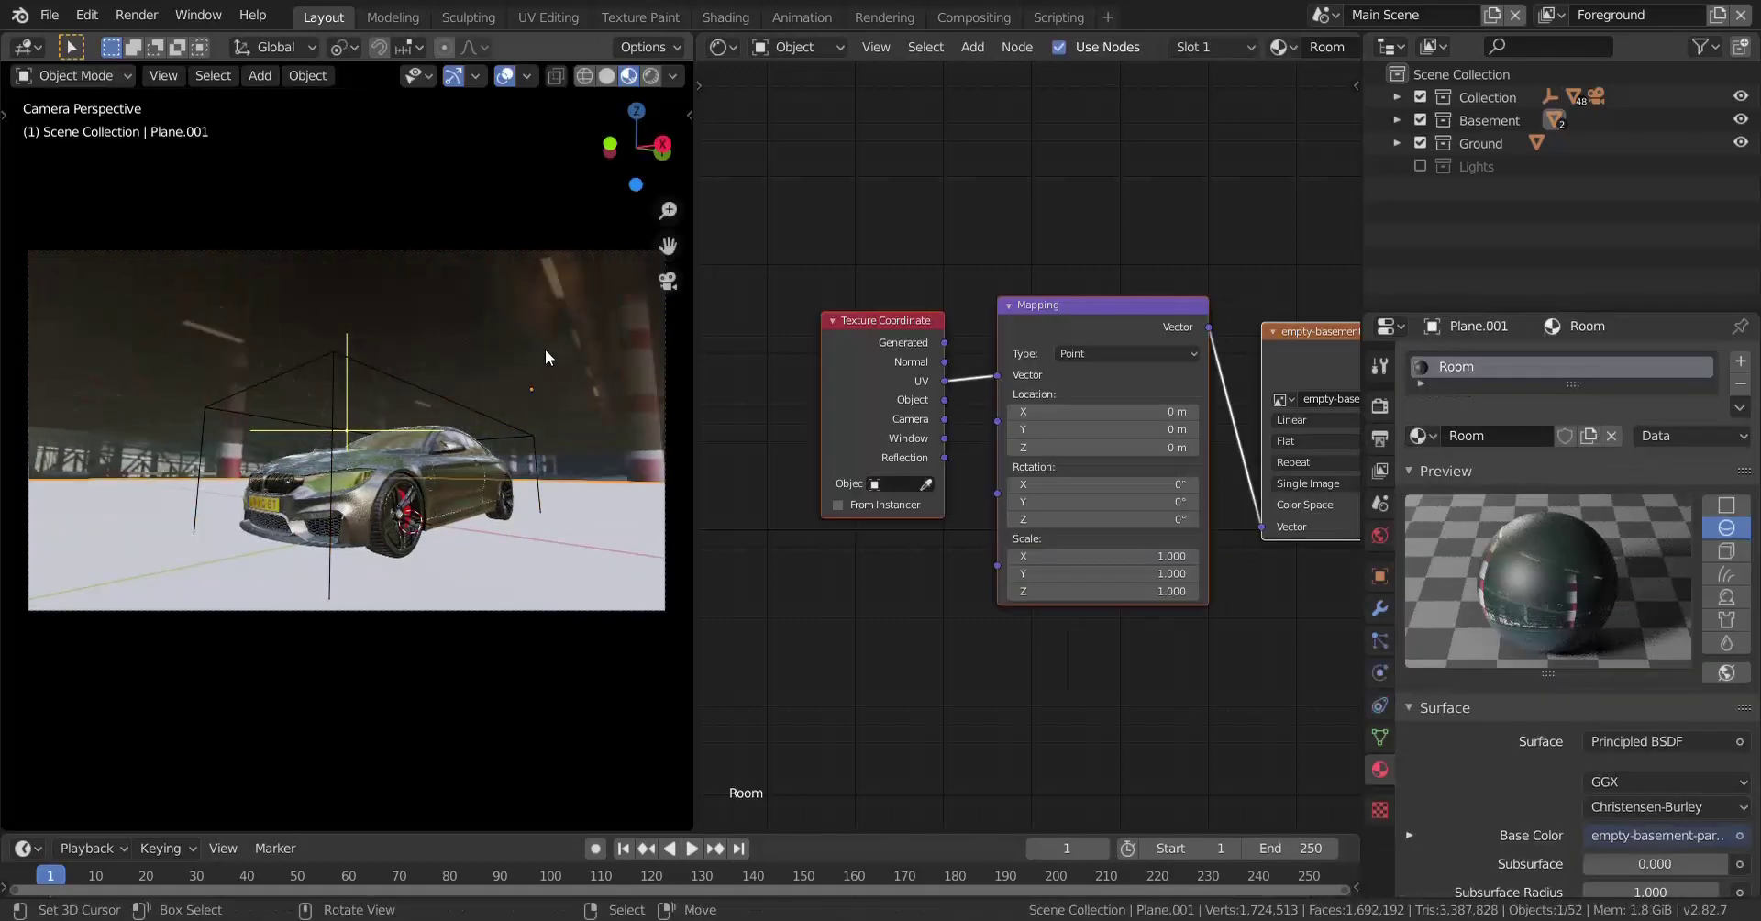
middle_click_drag(428, 450, 329, 464)
scroll(403, 441, "down", 4)
middle_click_drag(427, 433, 178, 438, "shift")
scroll(396, 442, "down", 3)
middle_click_drag(397, 450, 455, 473)
key("KP_0")
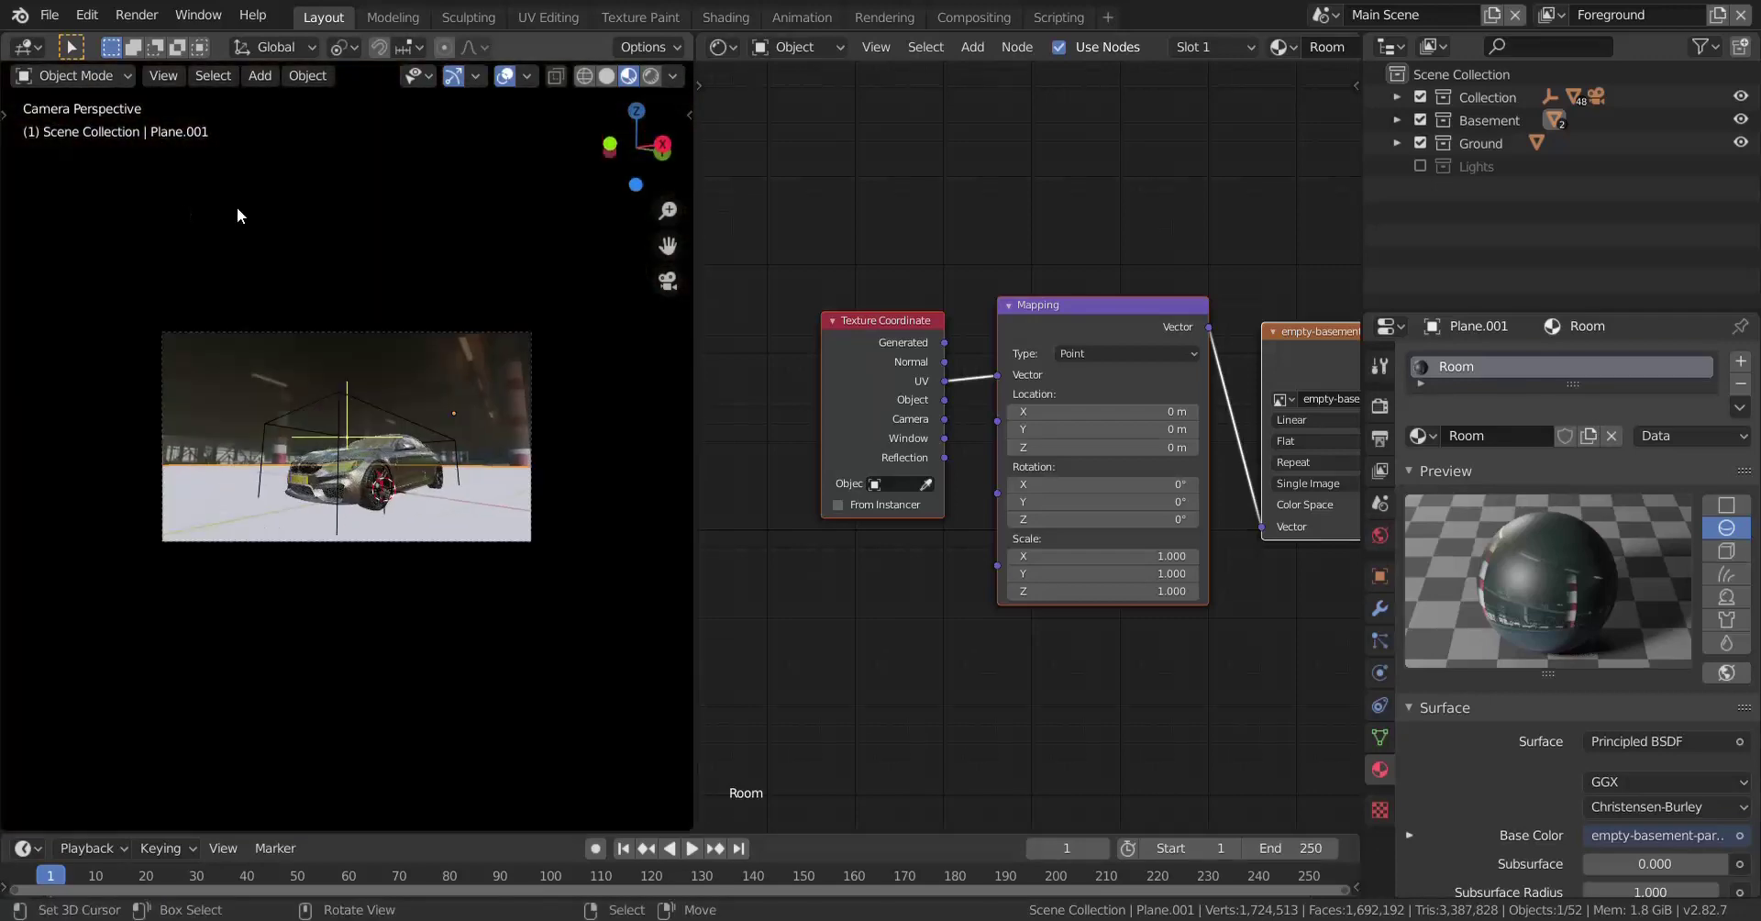
scroll(500, 623, "up", 3)
middle_click_drag(397, 597, 294, 618, "shift")
scroll(492, 410, "up", 2)
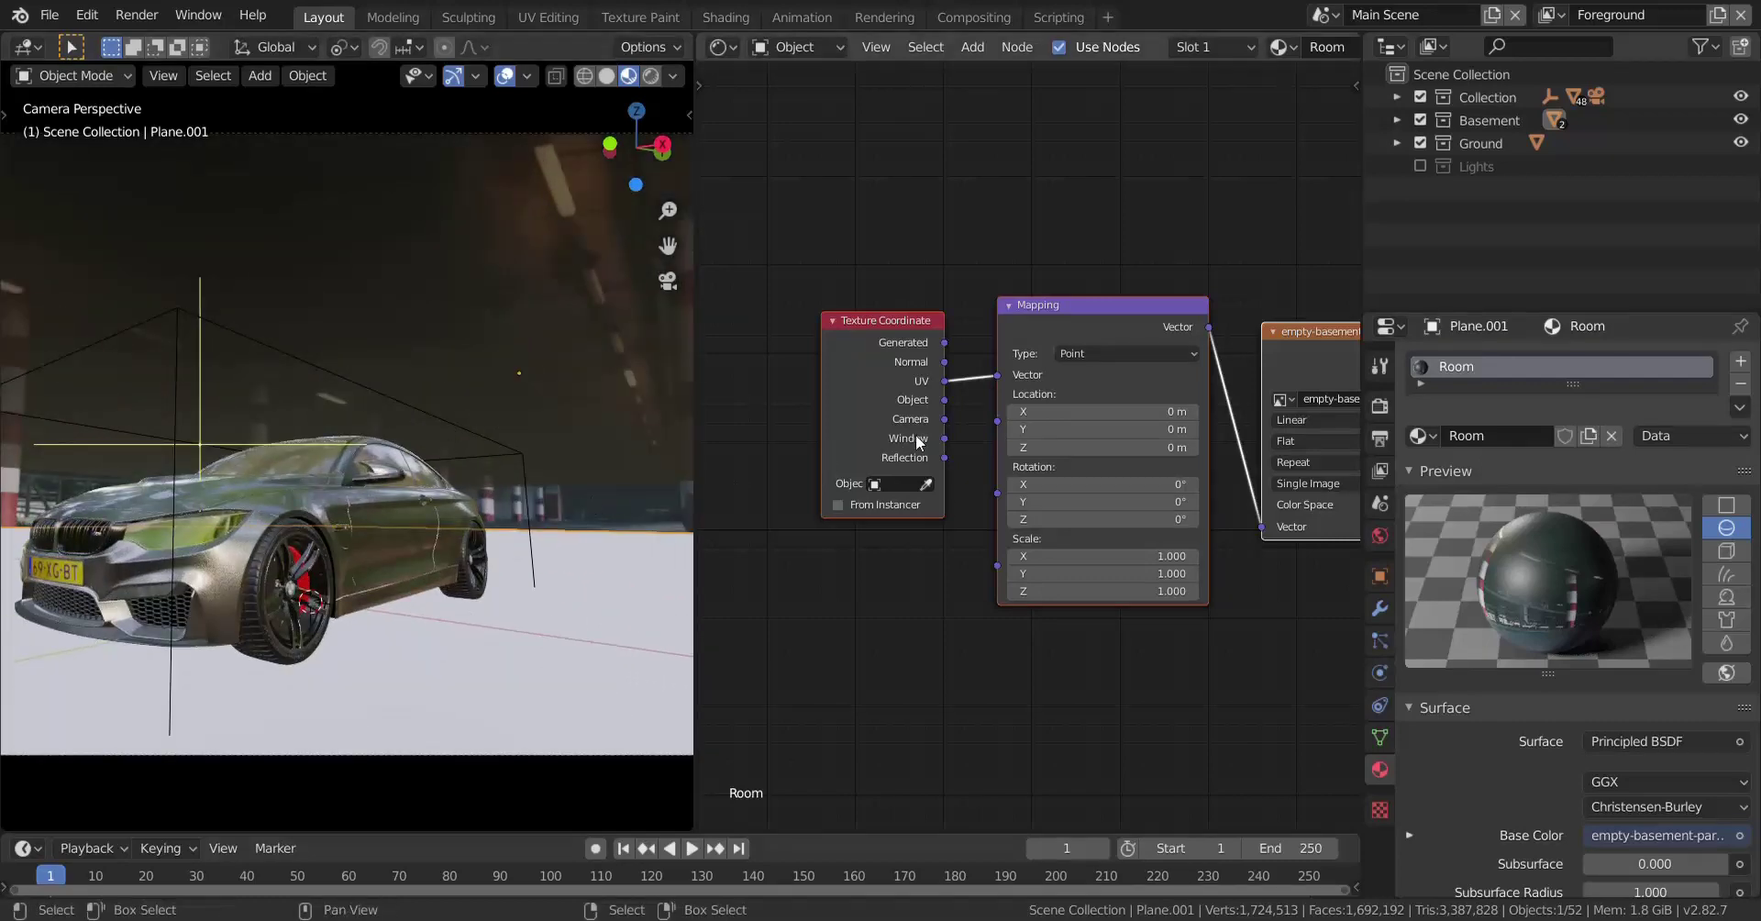
Step: Delete the Principled BSDF and connect the image texture's Color directly to the Material Output's Surface
scroll(1247, 380, "down", 4)
middle_click_drag(1289, 392, 877, 433)
scroll(877, 433, "up", 1)
left_click(1077, 409)
key("x")
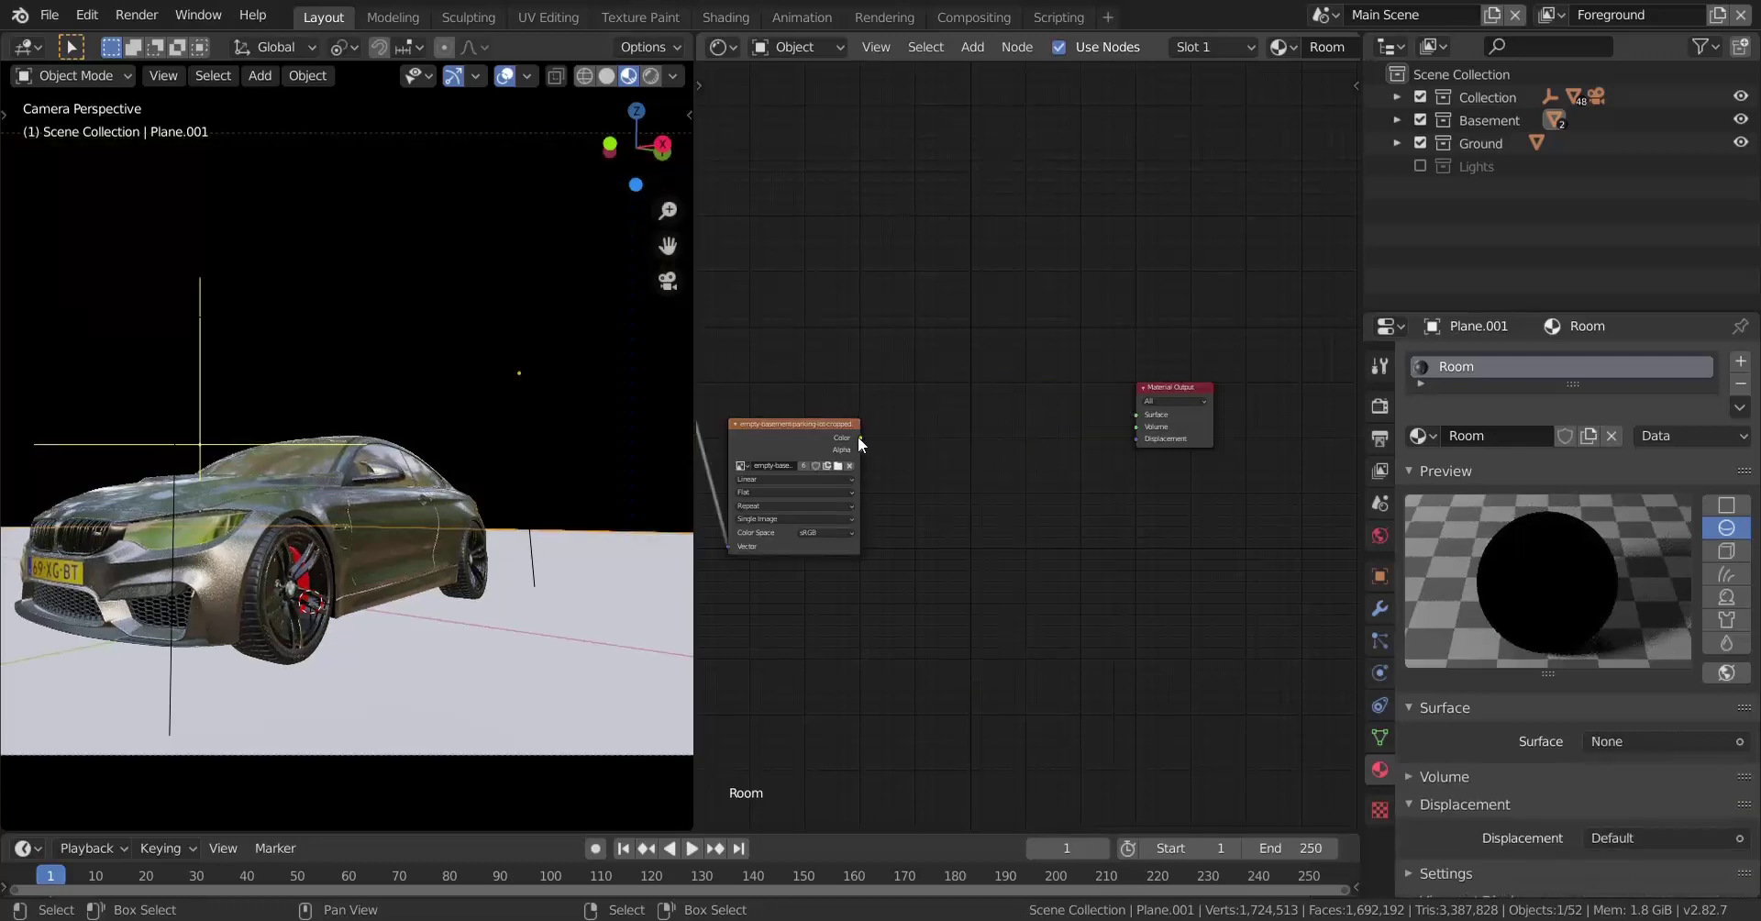
left_click_drag(863, 437, 1144, 420)
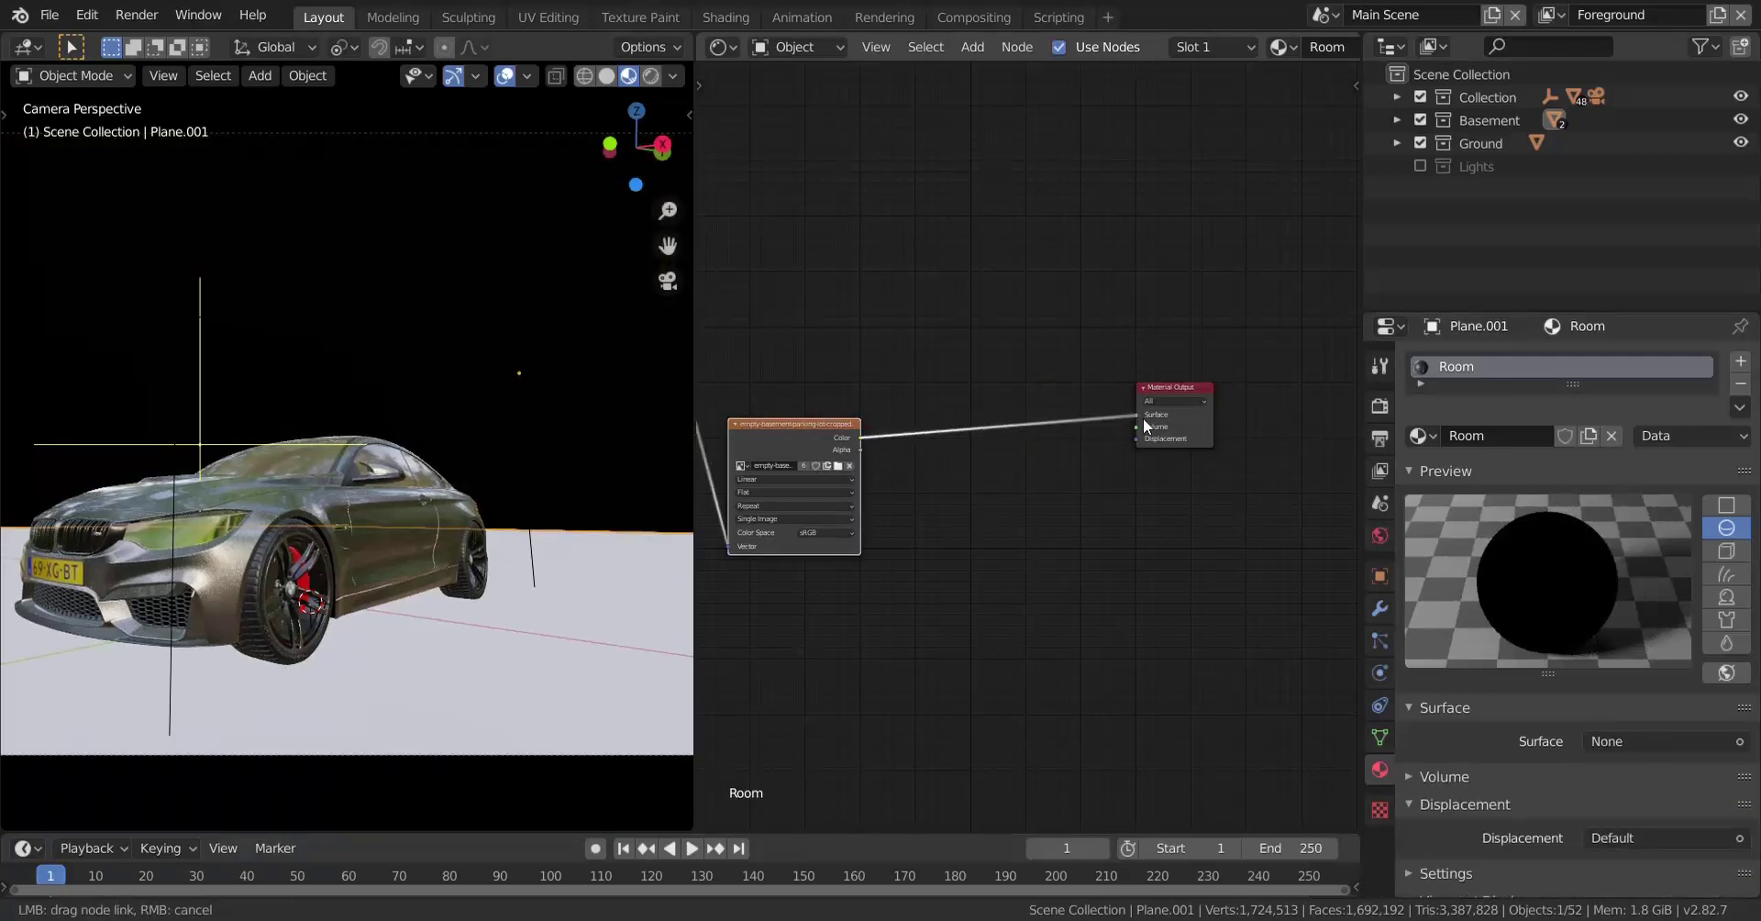
scroll(510, 459, "down", 1)
middle_click_drag(348, 501, 420, 510, "shift")
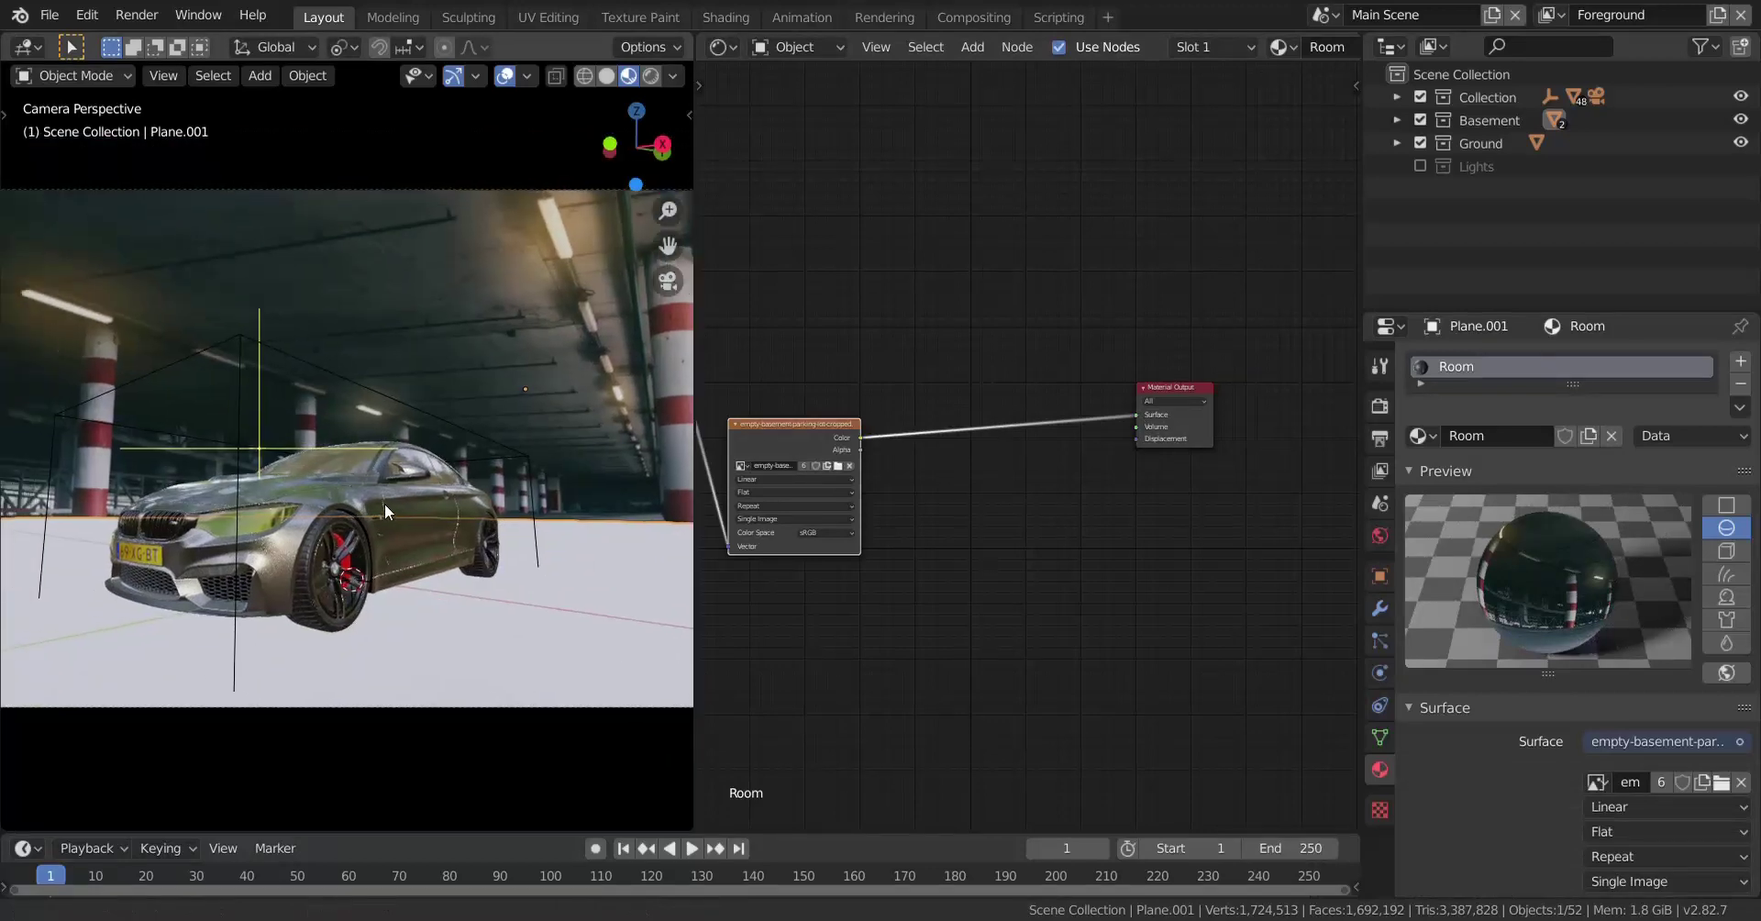
scroll(422, 416, "down", 1)
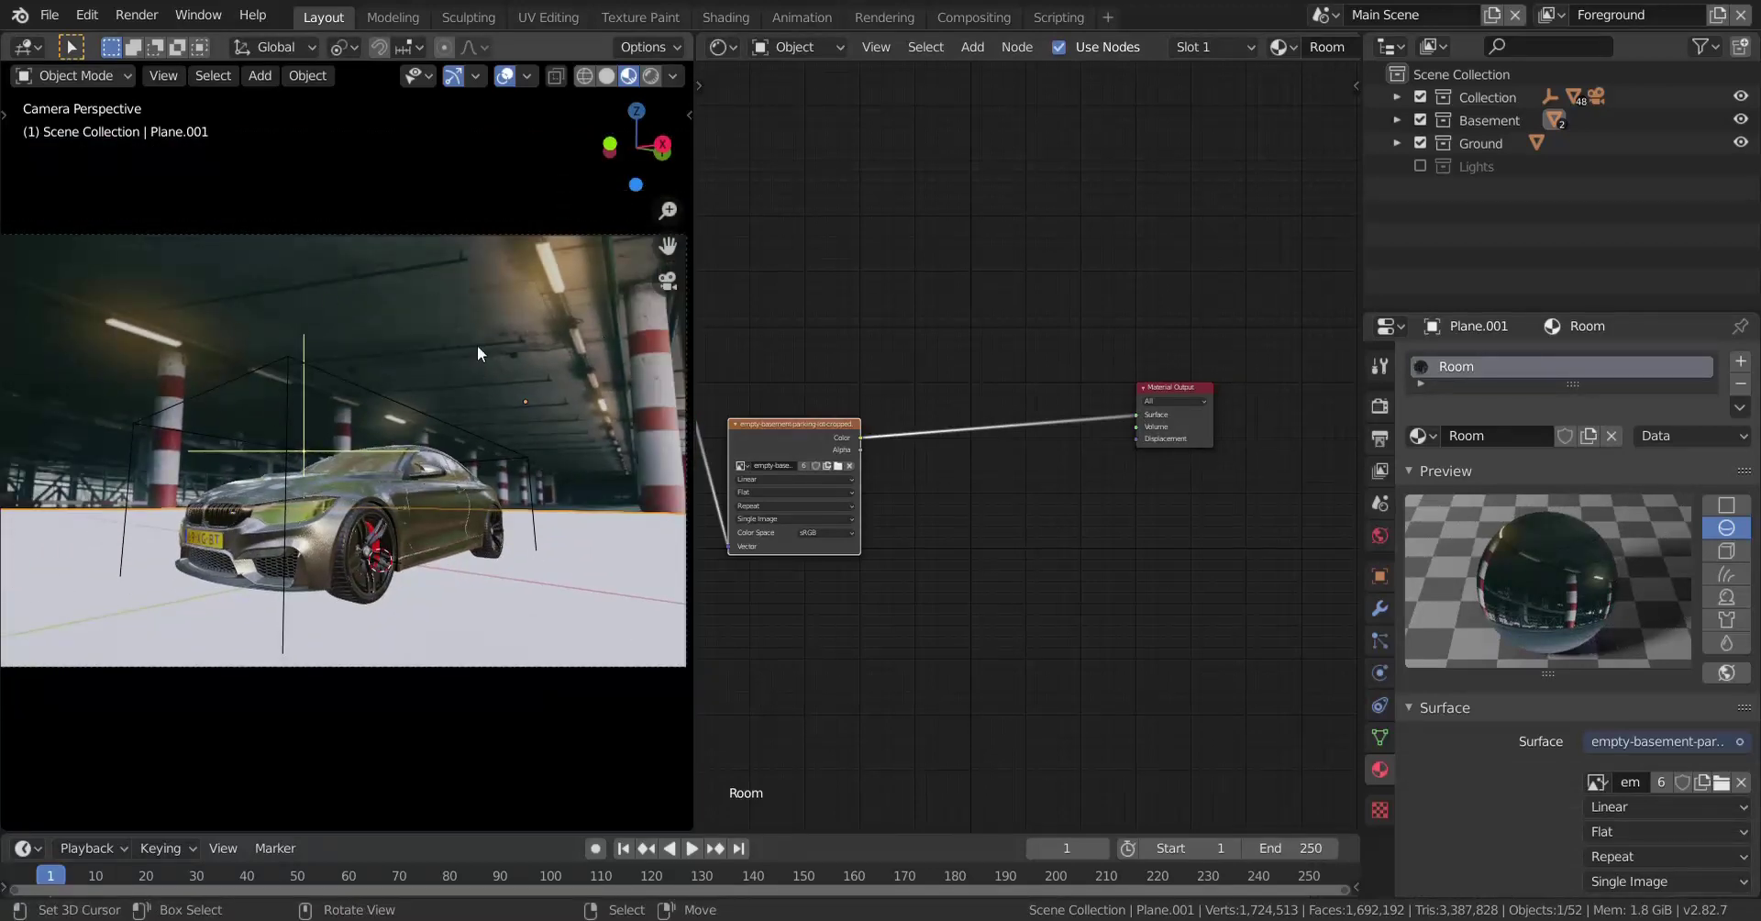
Step: Inspect the projected wall image and the plain ground plane from outside the basement, ending in the camera view
key("alt+a")
scroll(437, 459, "down", 4)
scroll(433, 466, "up", 3)
scroll(433, 466, "down", 3)
middle_click_drag(433, 466, 326, 619)
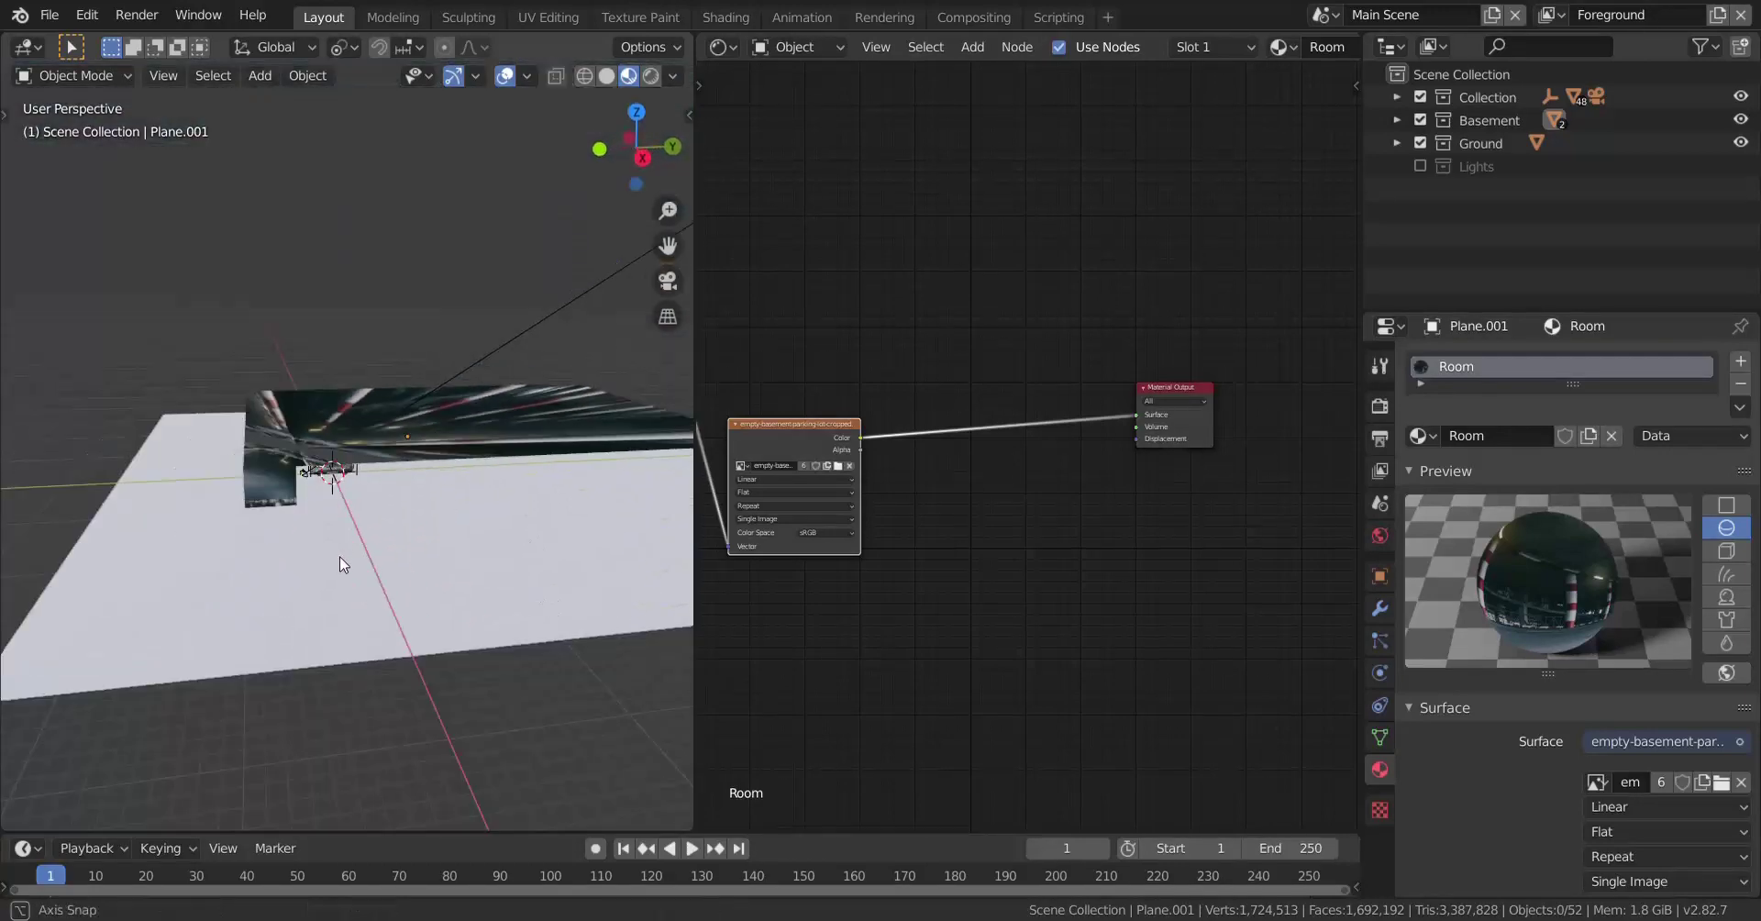
right_click(270, 639)
scroll(286, 562, "up", 3)
middle_click_drag(286, 562, 305, 543)
key("KP_0")
scroll(295, 532, "up", 2)
Step: Link the Room material from the basement walls to the Basement collection's ground plane
left_click(1430, 444)
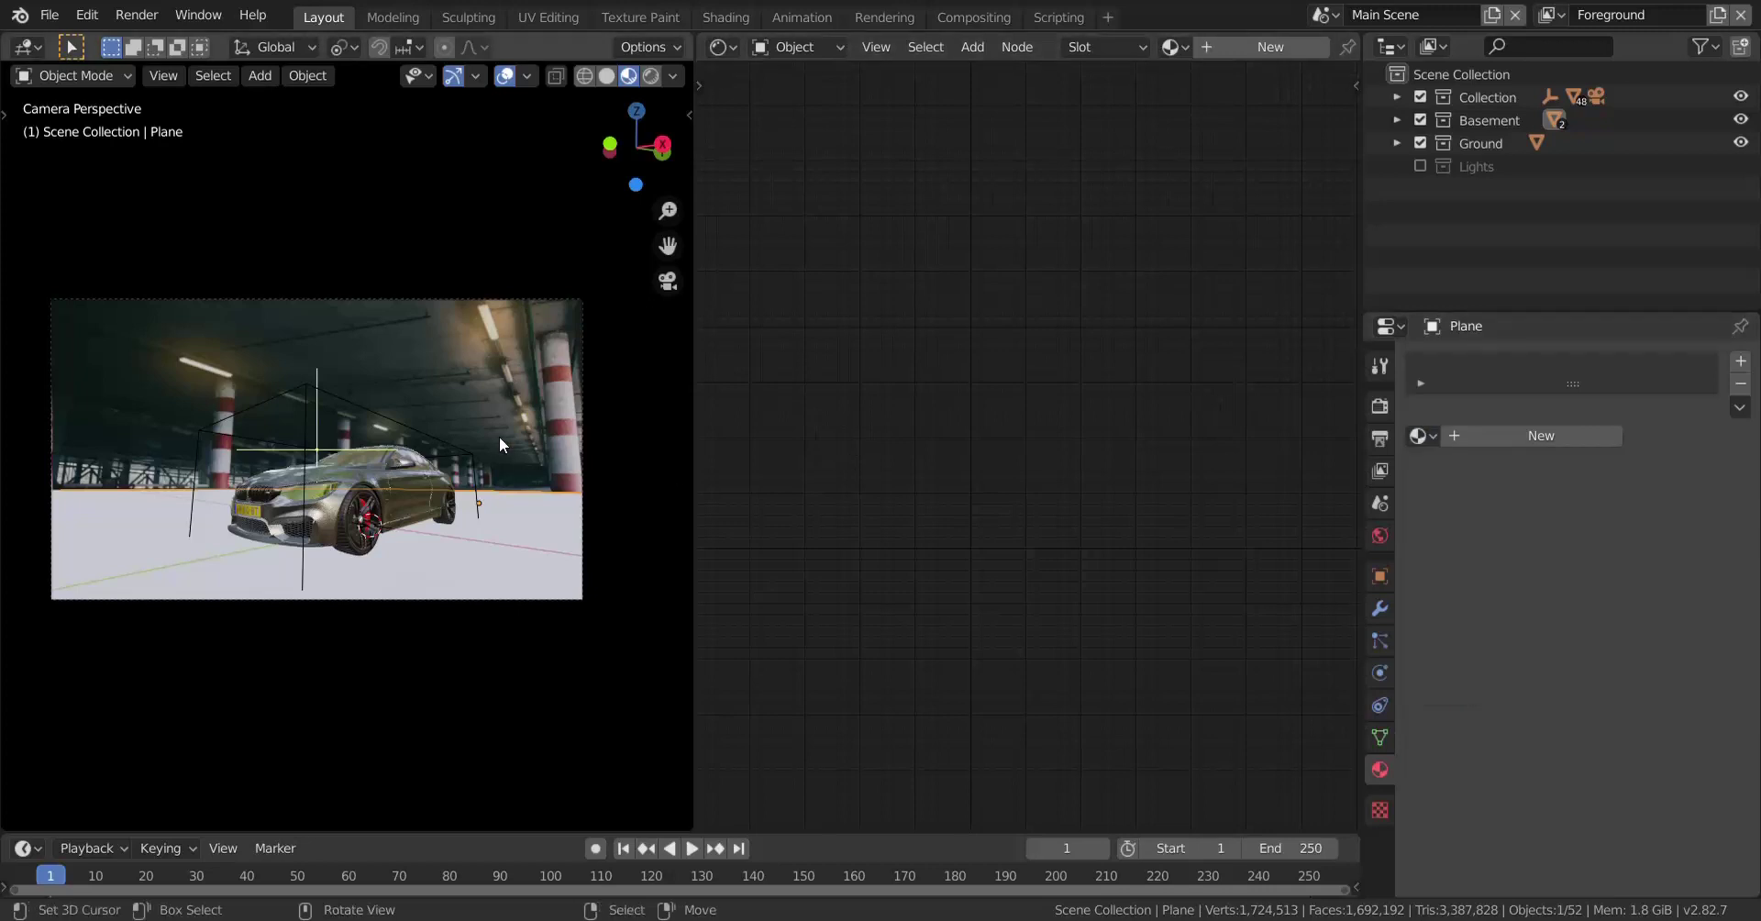
left_click(282, 555)
right_click(208, 566)
right_click(524, 366, "shift")
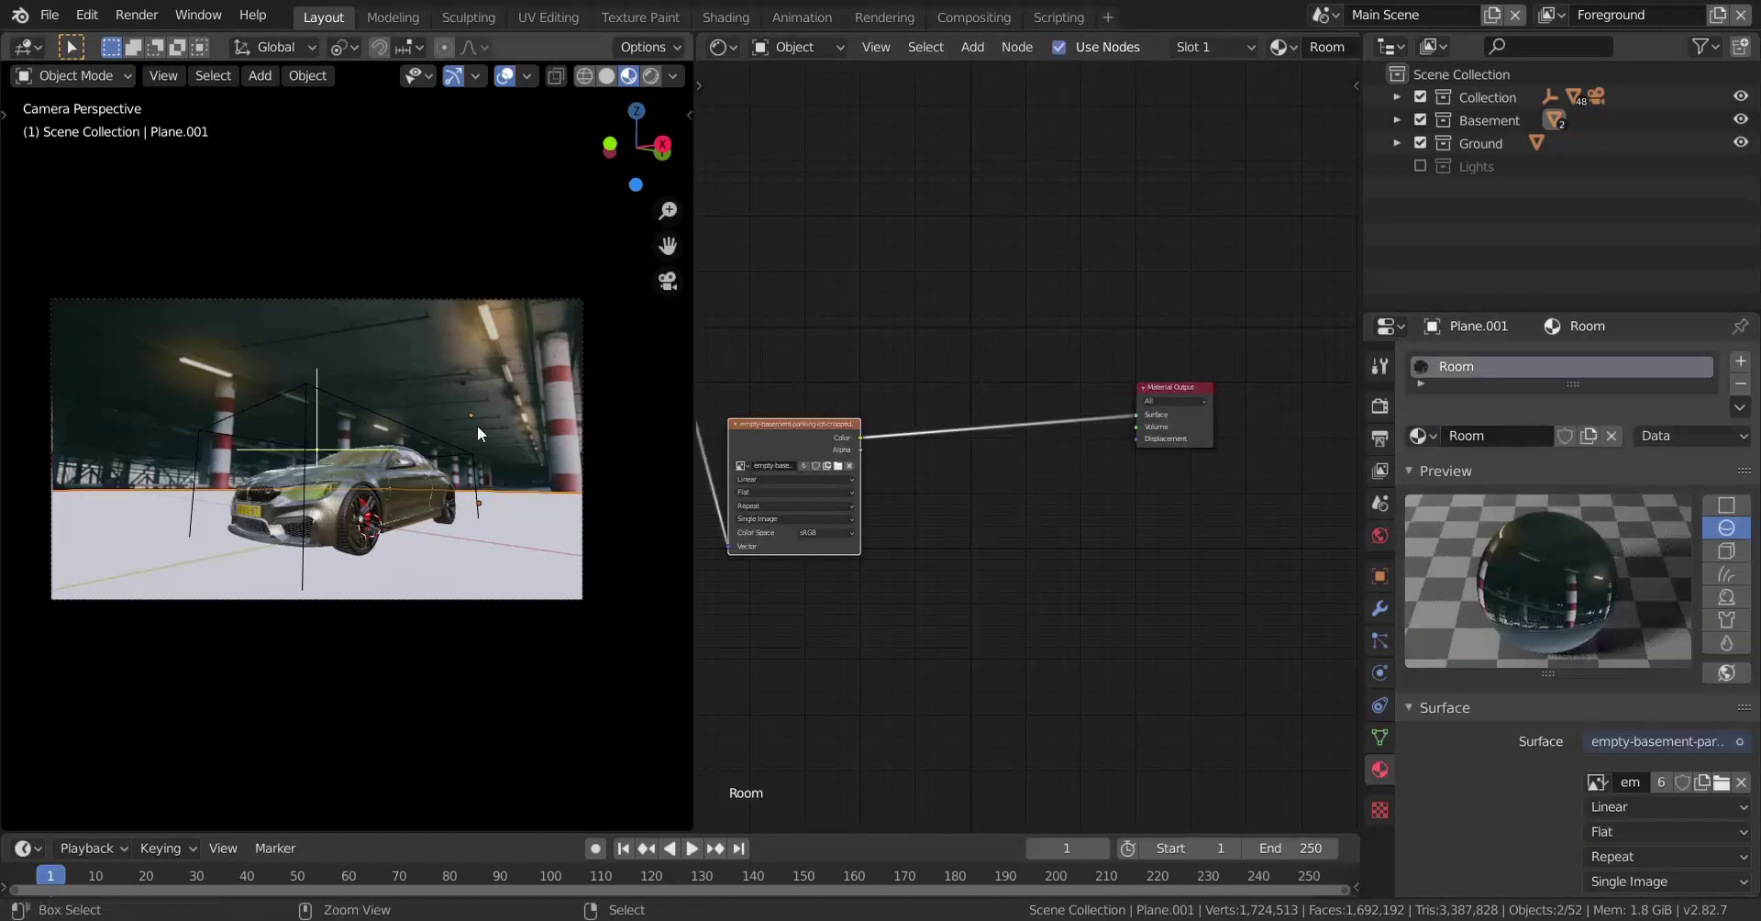
key("ctrl+l")
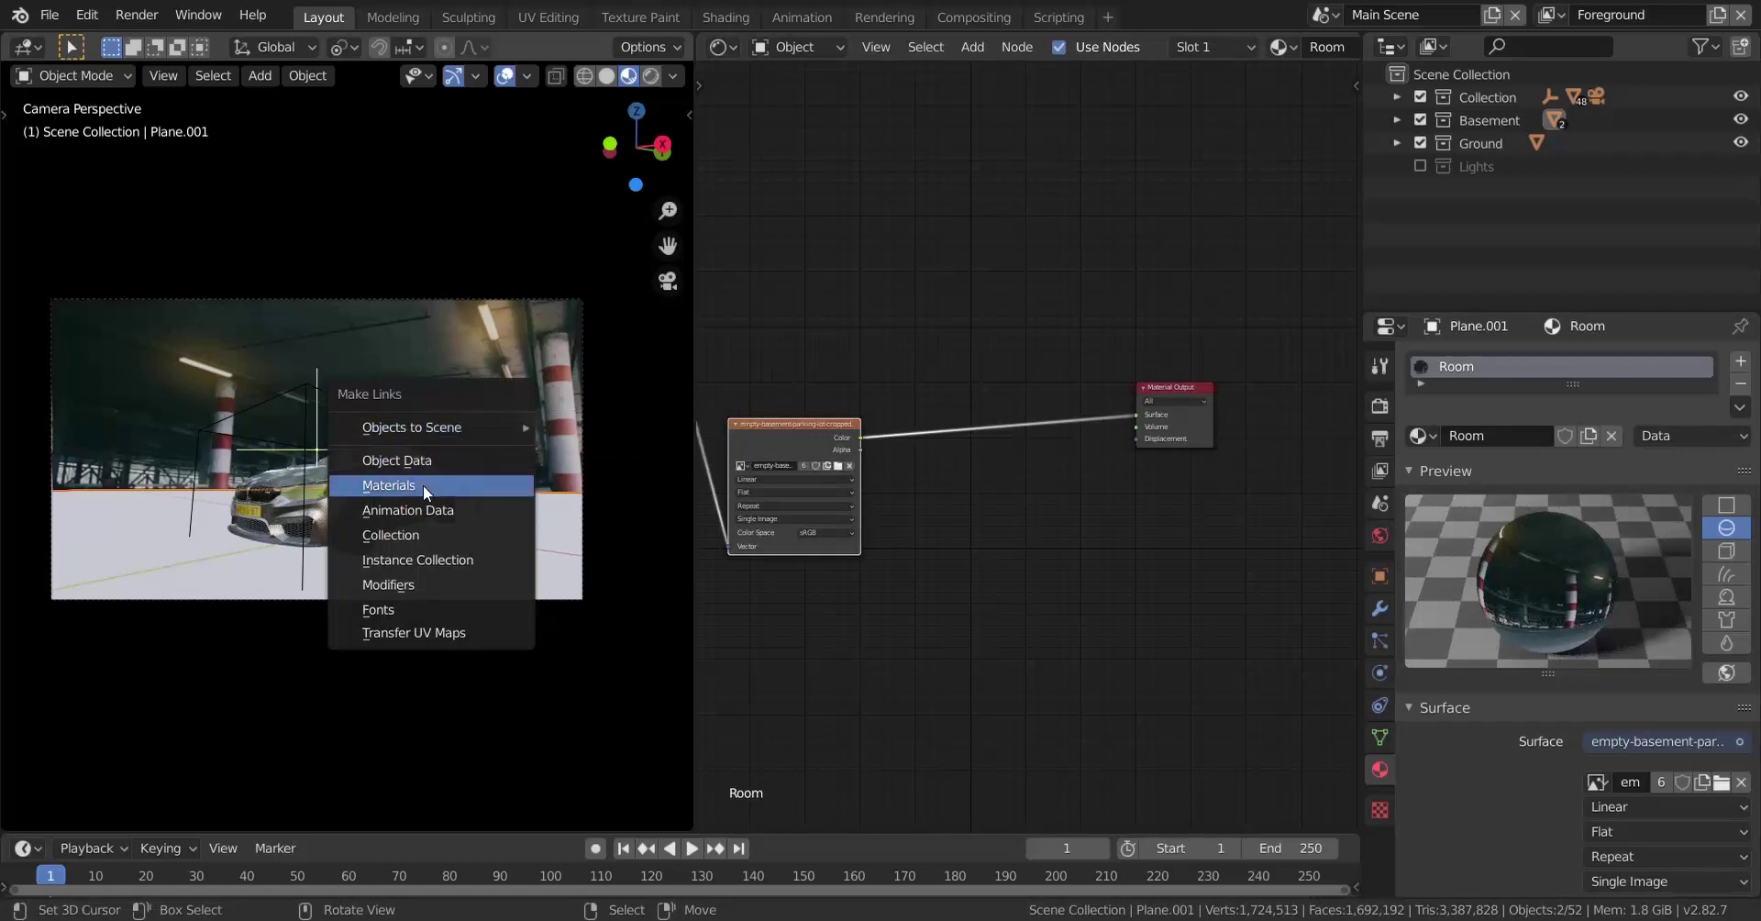
left_click(422, 485)
Step: Project the ground plane's UVs from the camera view using Project From View
left_click(206, 556)
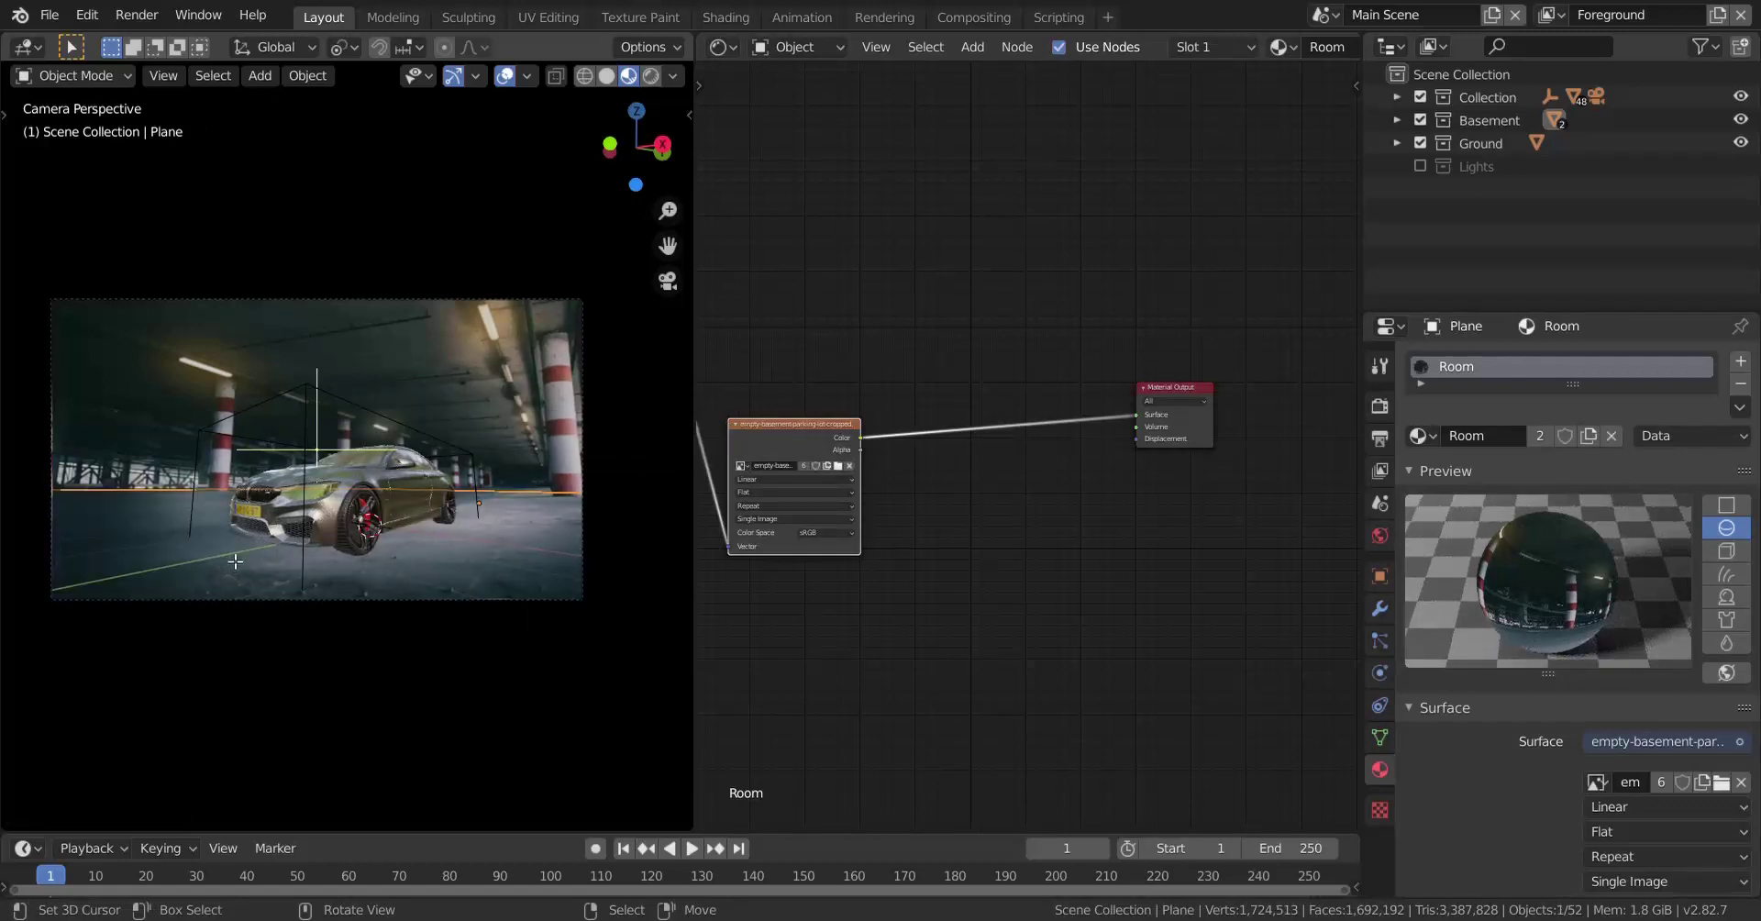
key("Tab")
key("u")
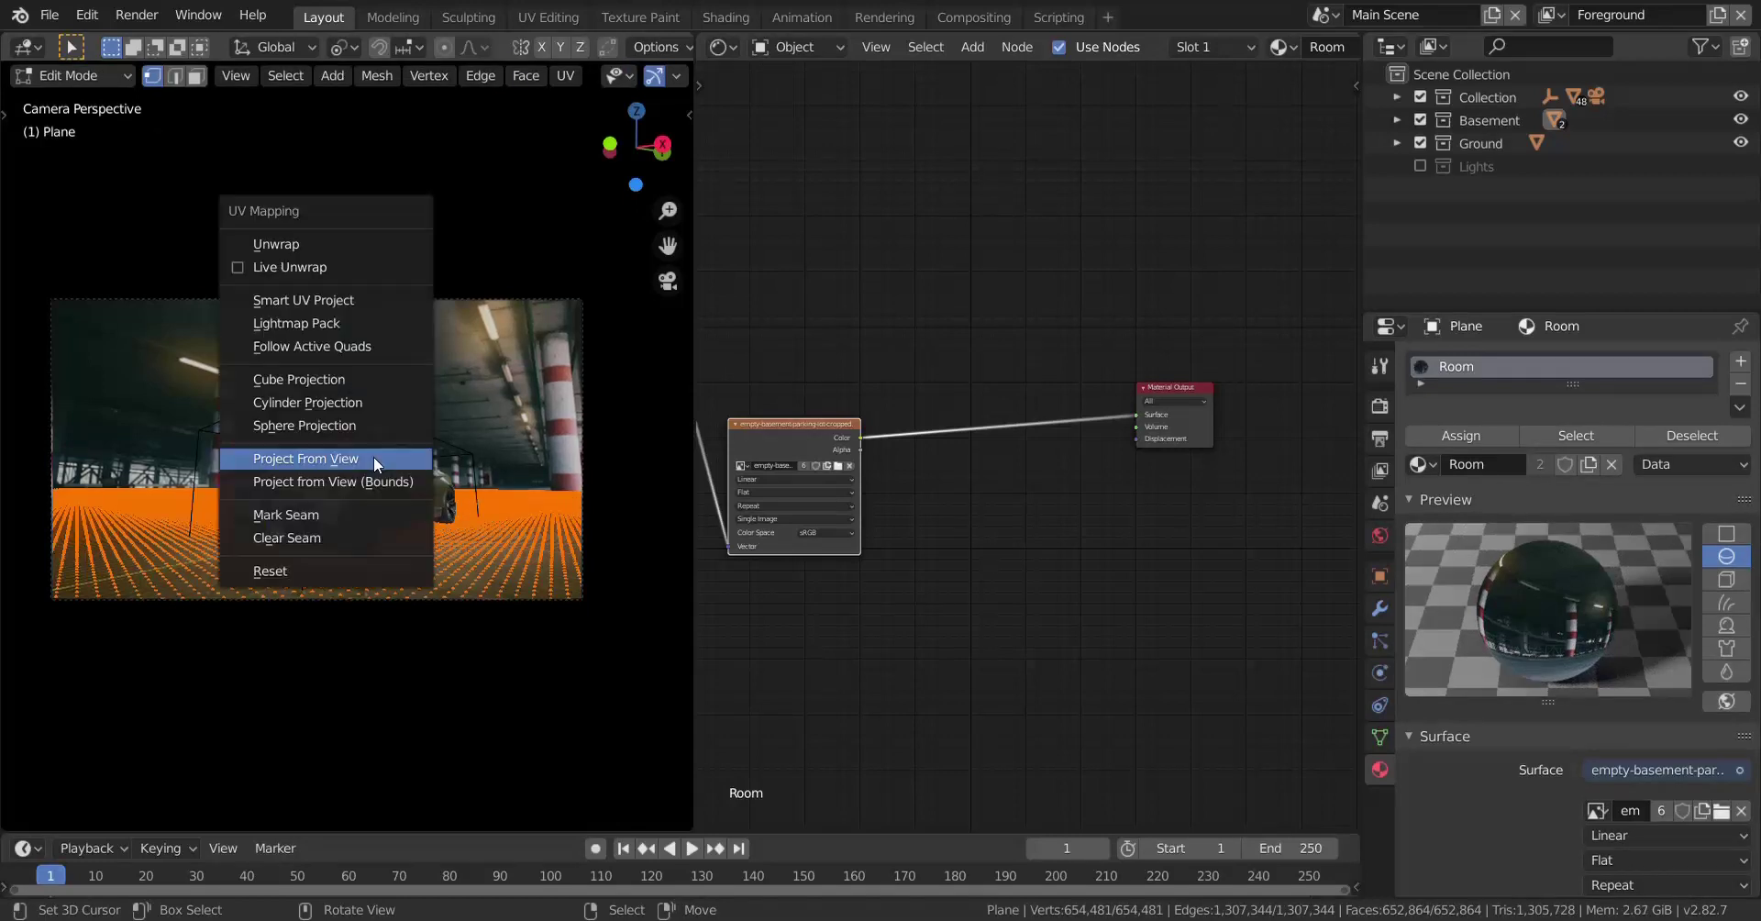
left_click(377, 462)
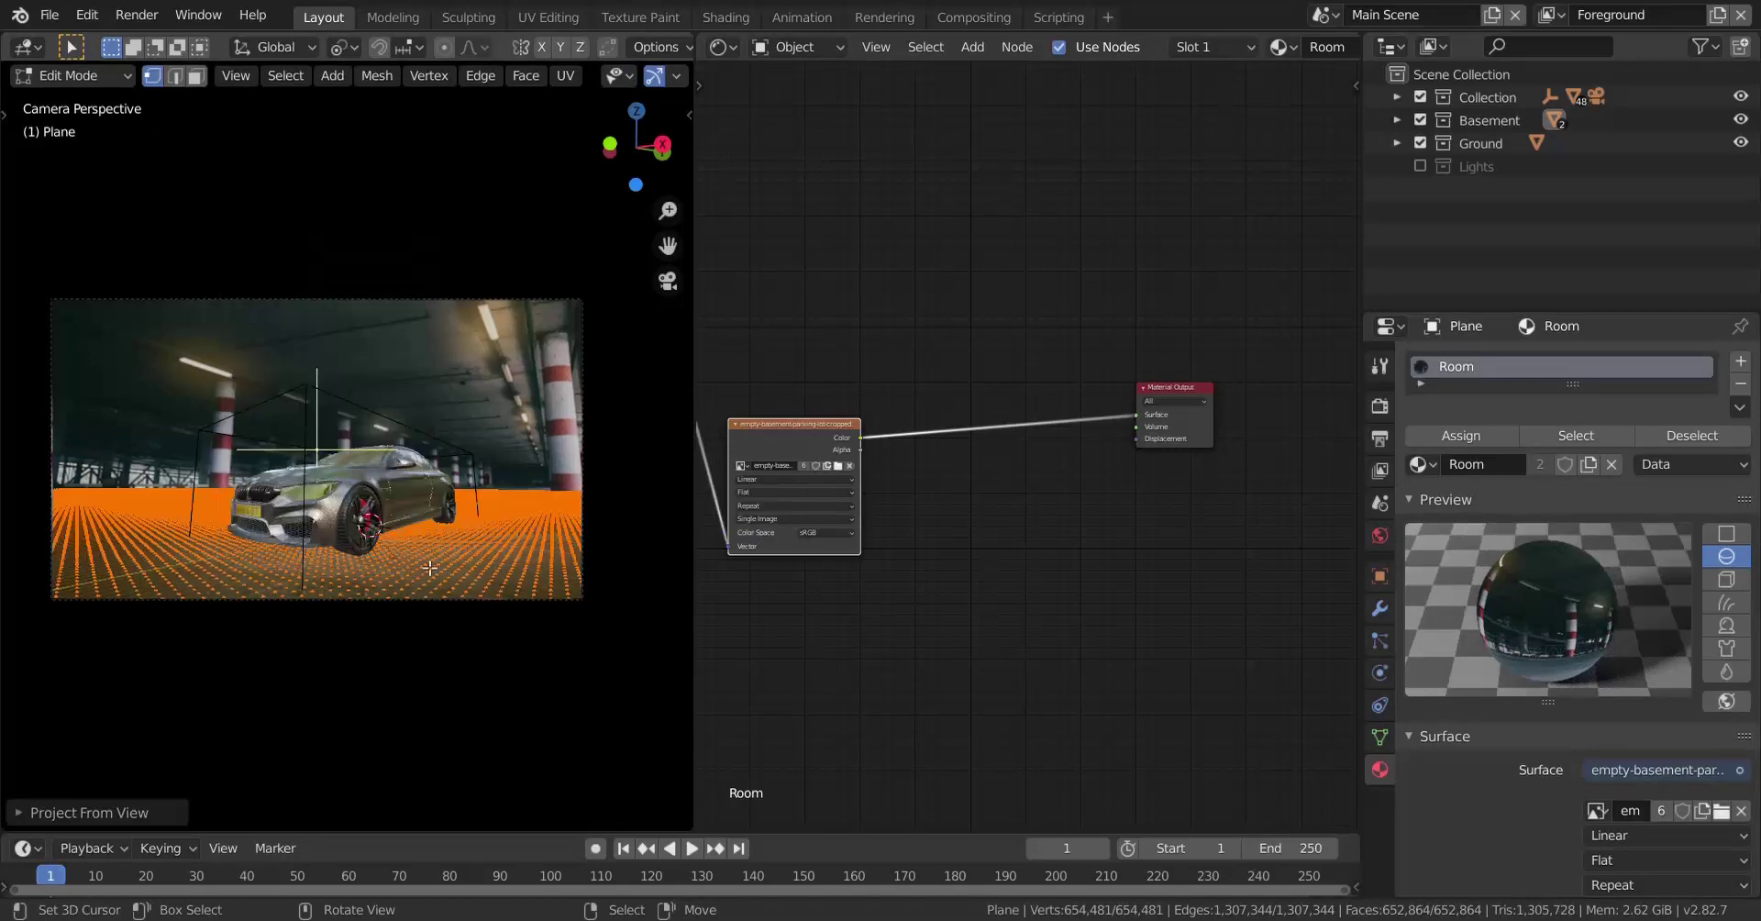
Step: Leave Edit Mode and examine where the projected wall and ground meet at the foot of the nearest striped pillar
key("Tab")
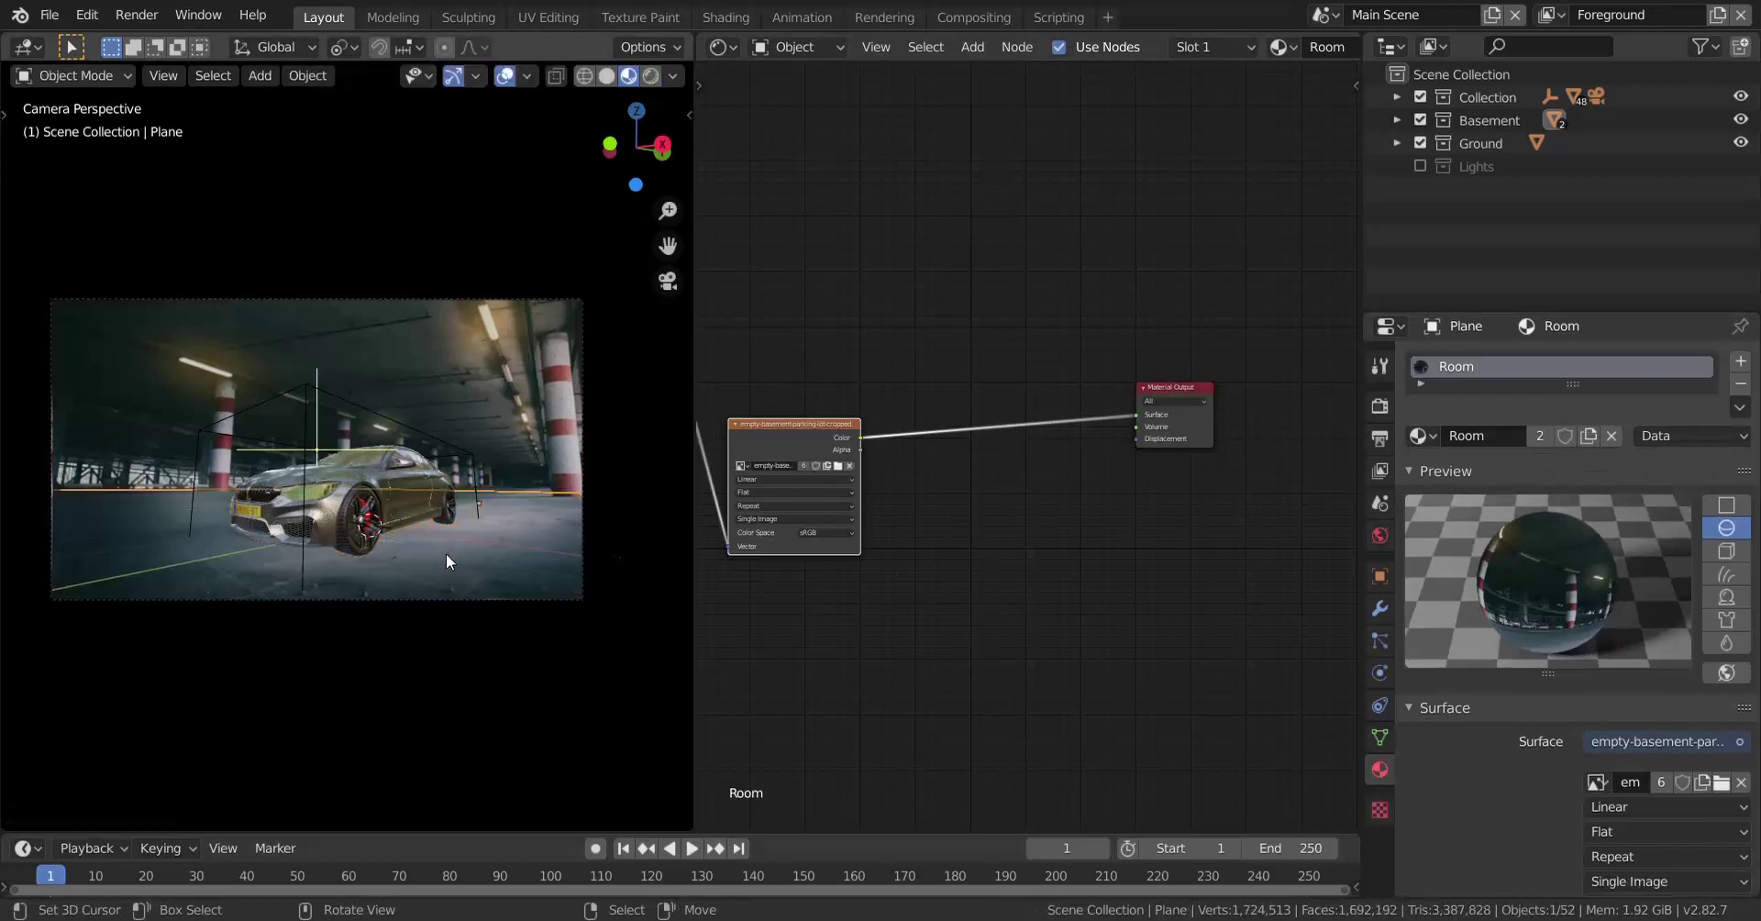
scroll(221, 438, "up", 4)
middle_click_drag(481, 499, 371, 525, "shift")
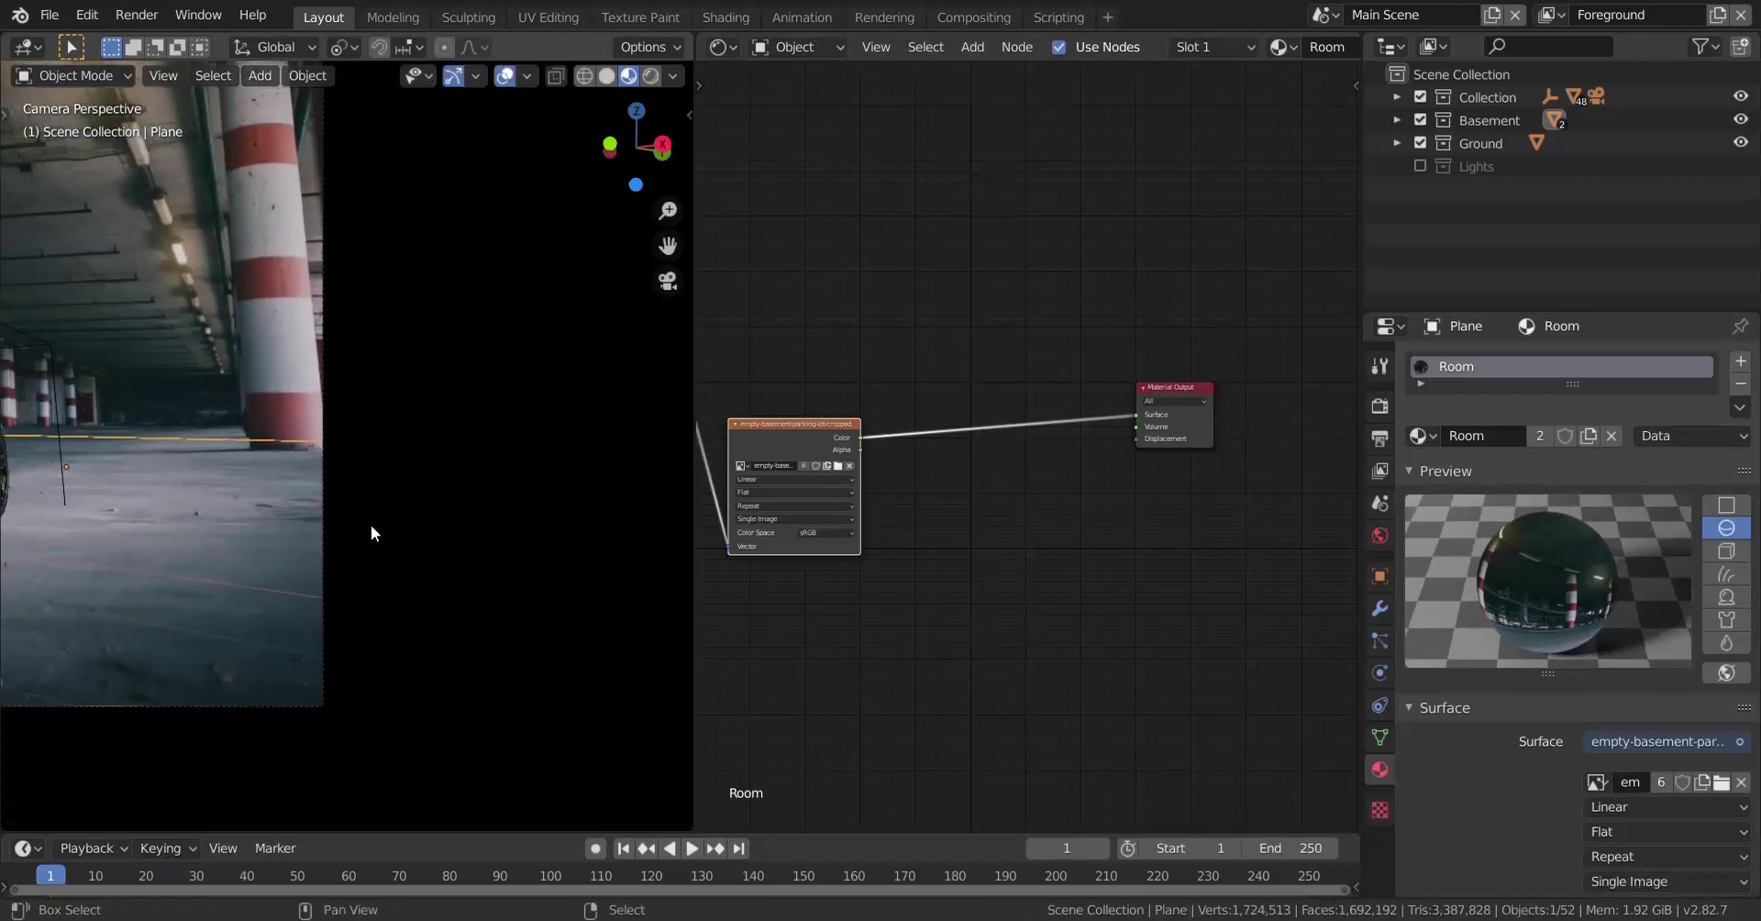
scroll(371, 524, "up", 4)
middle_click_drag(295, 468, 334, 504, "shift")
scroll(334, 504, "up", 5)
middle_click_drag(211, 427, 419, 532, "shift")
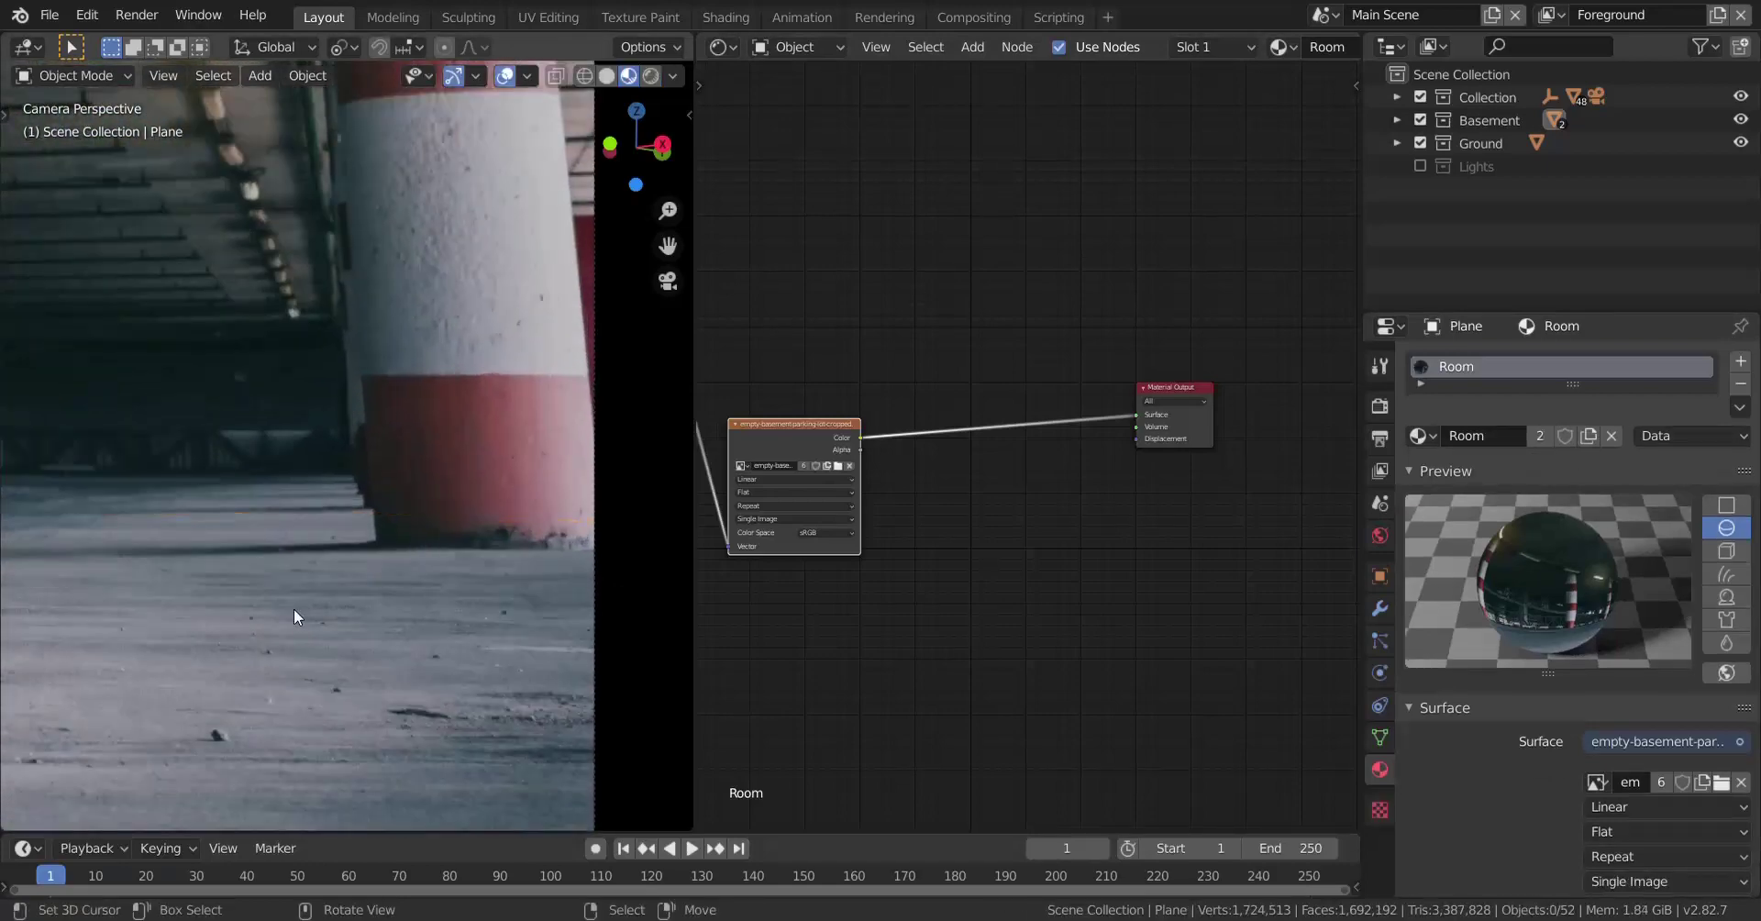
left_click(293, 608)
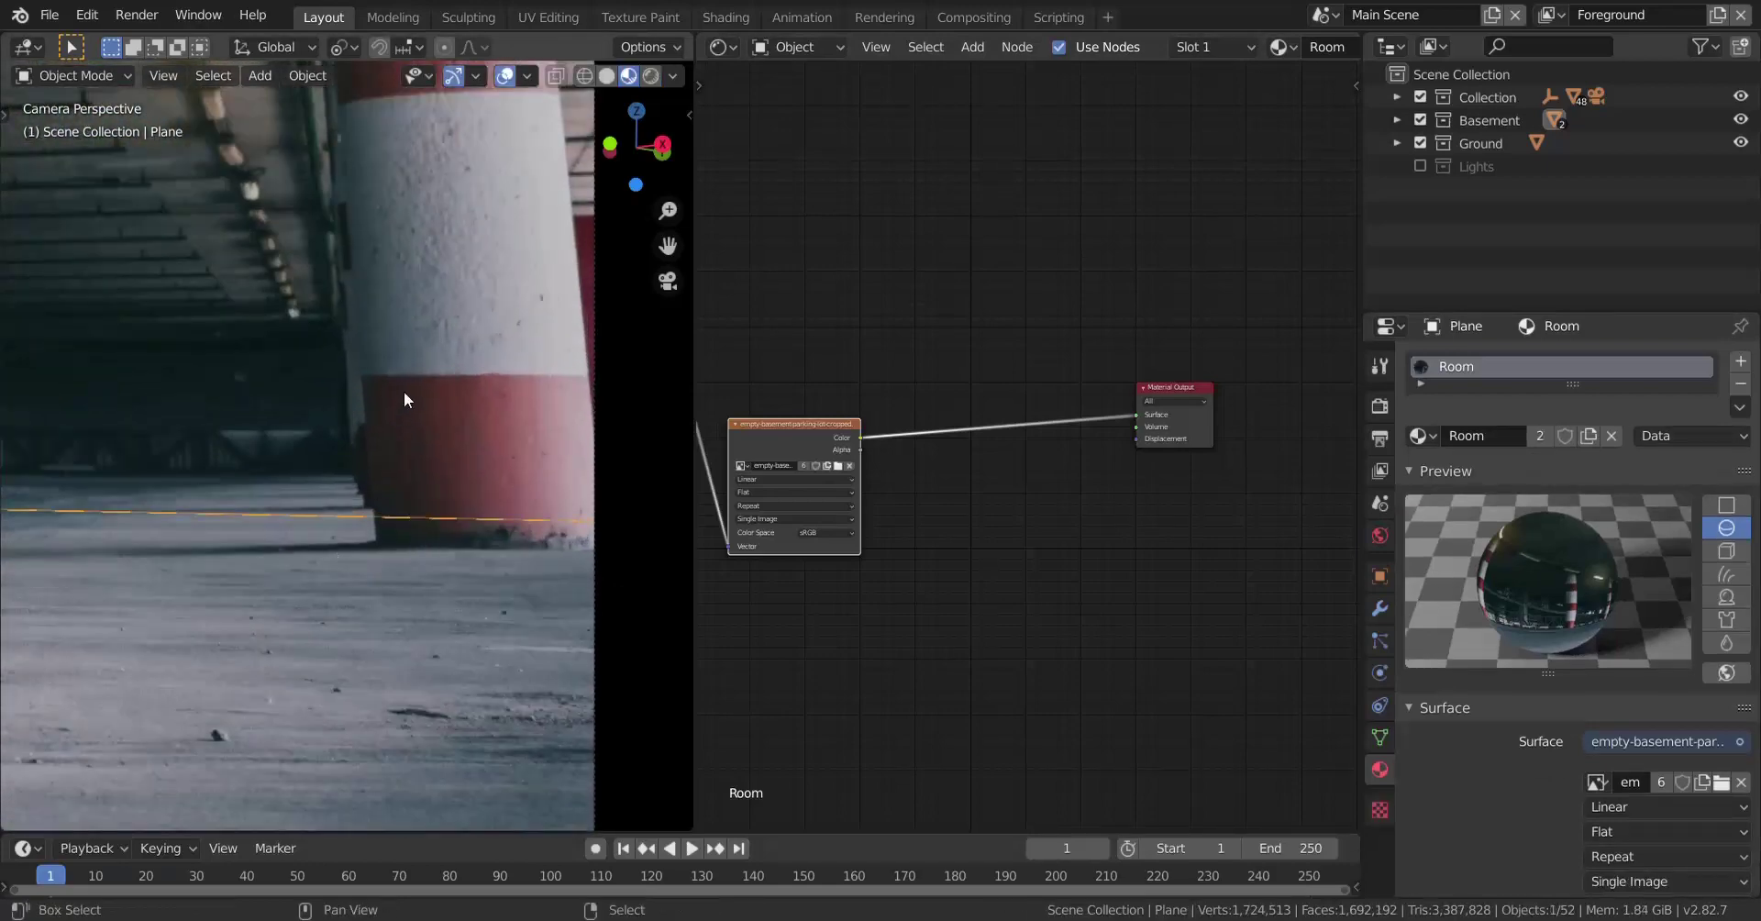
key("g")
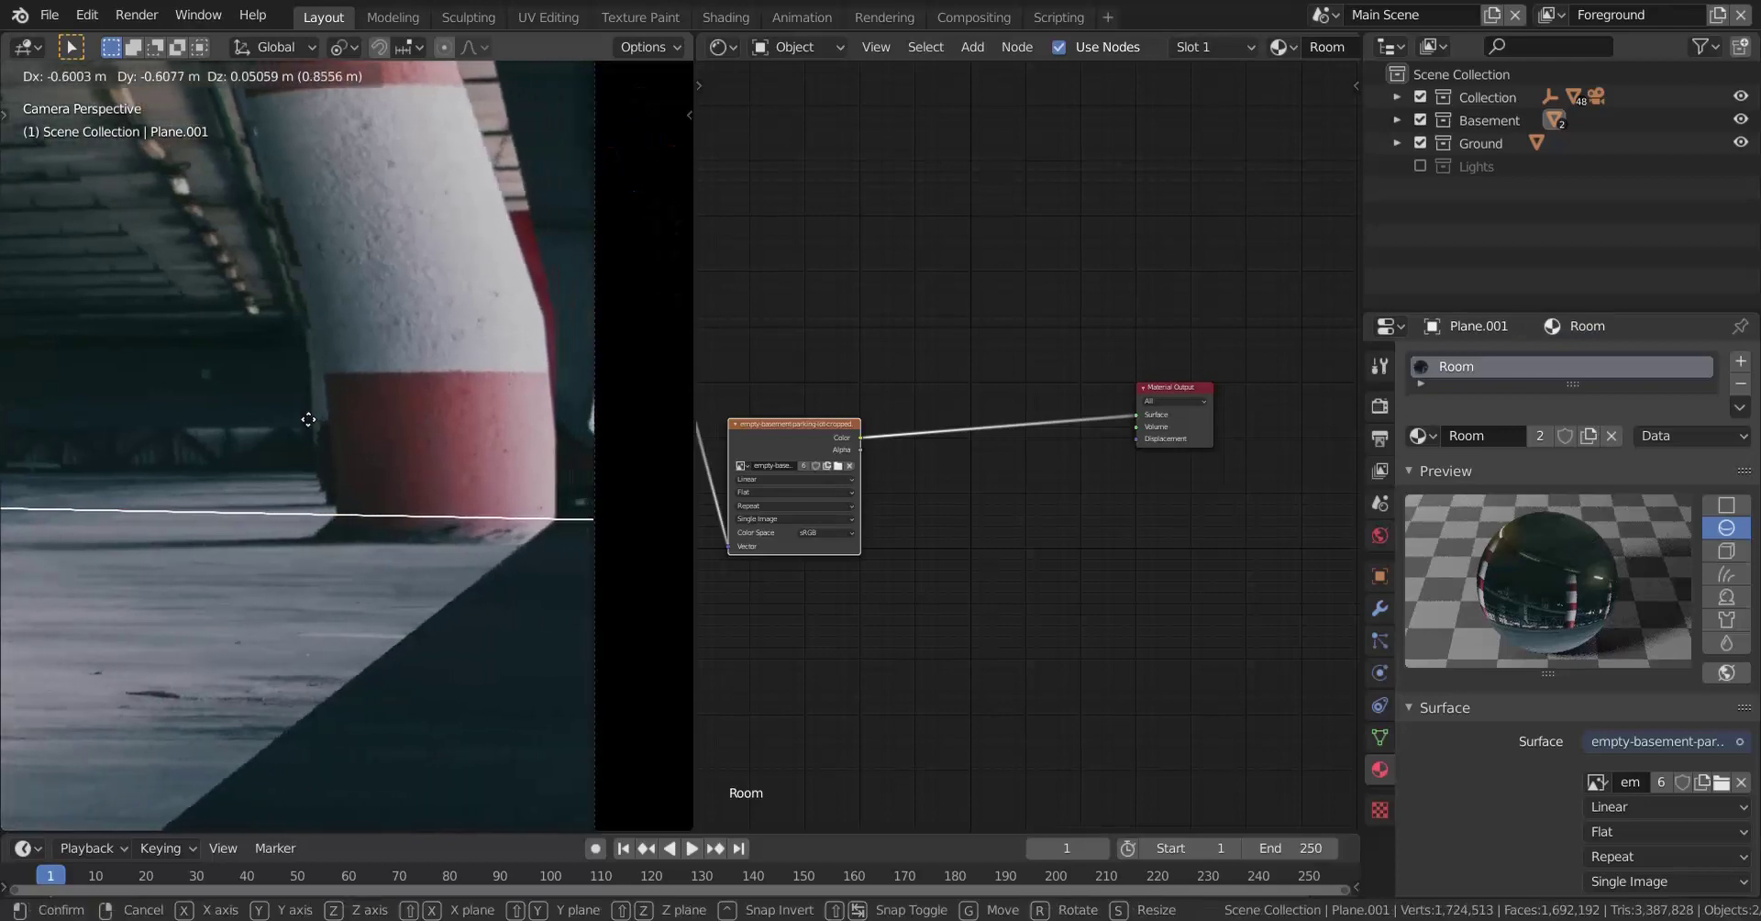
right_click(339, 431)
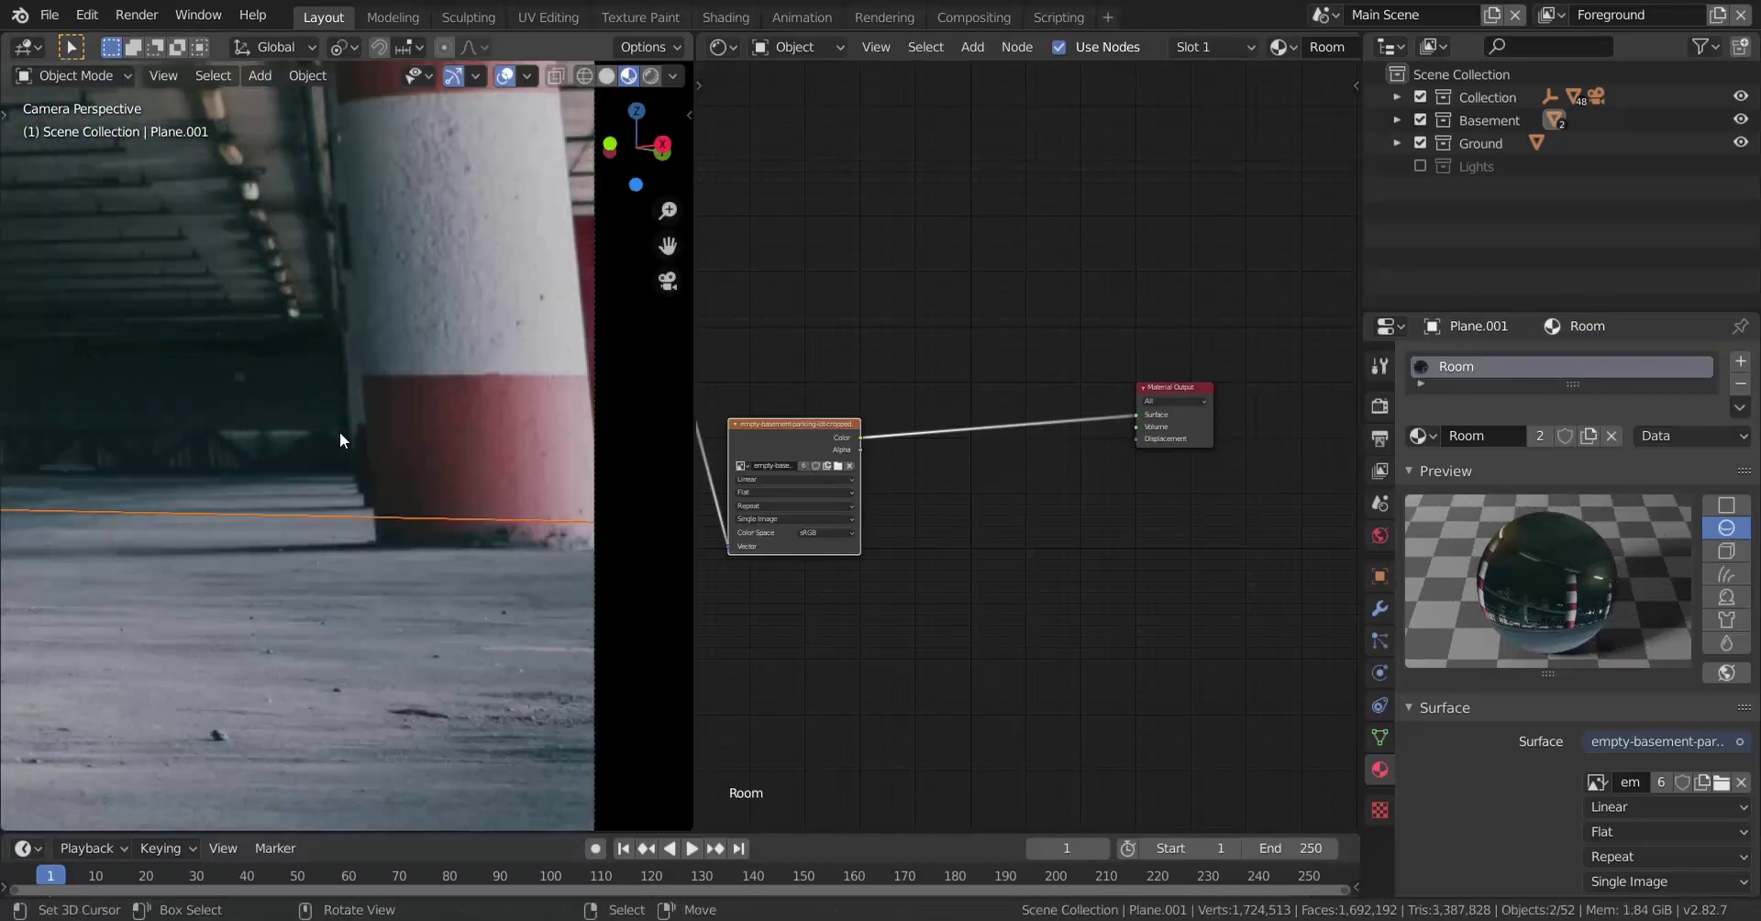
Step: Clear the selection, frame the whole camera view again and widen the 3D viewport
scroll(336, 434, "down", 8)
middle_click_drag(260, 483, 556, 537, "shift")
key("alt+a")
mouse_move(428, 526)
middle_mouse_down("shift")
mouse_move(499, 521)
mouse_move(452, 545)
middle_mouse_up("shift")
scroll(501, 520, "down", 1)
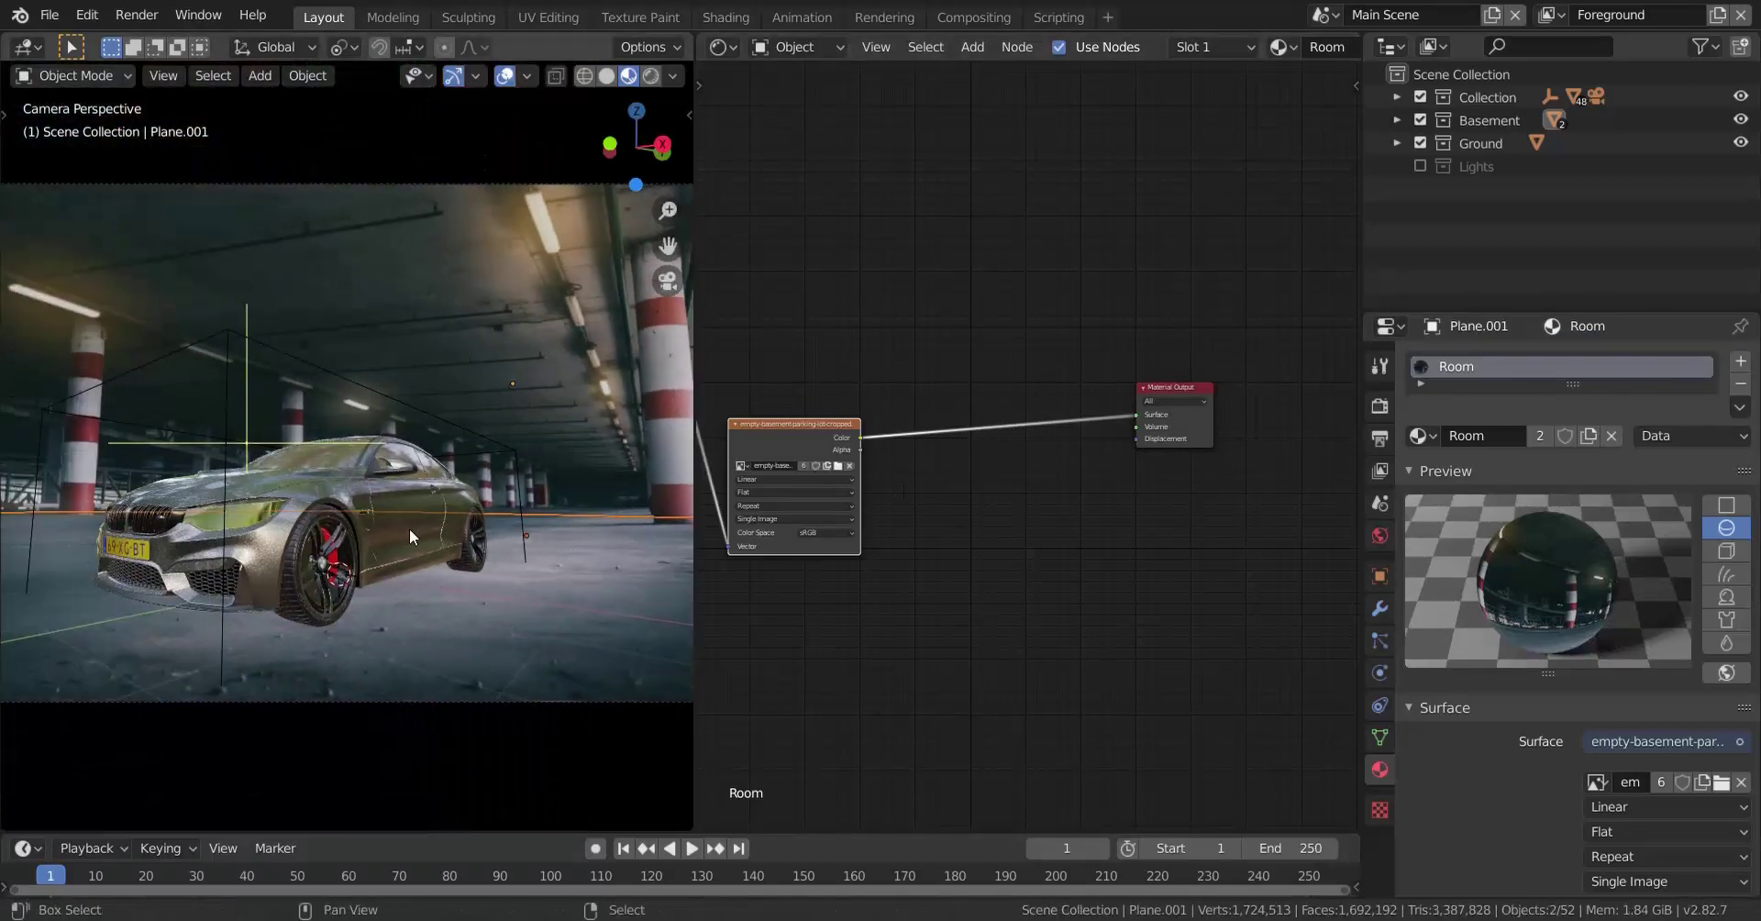
scroll(469, 514, "down", 2)
scroll(453, 543, "up", 1)
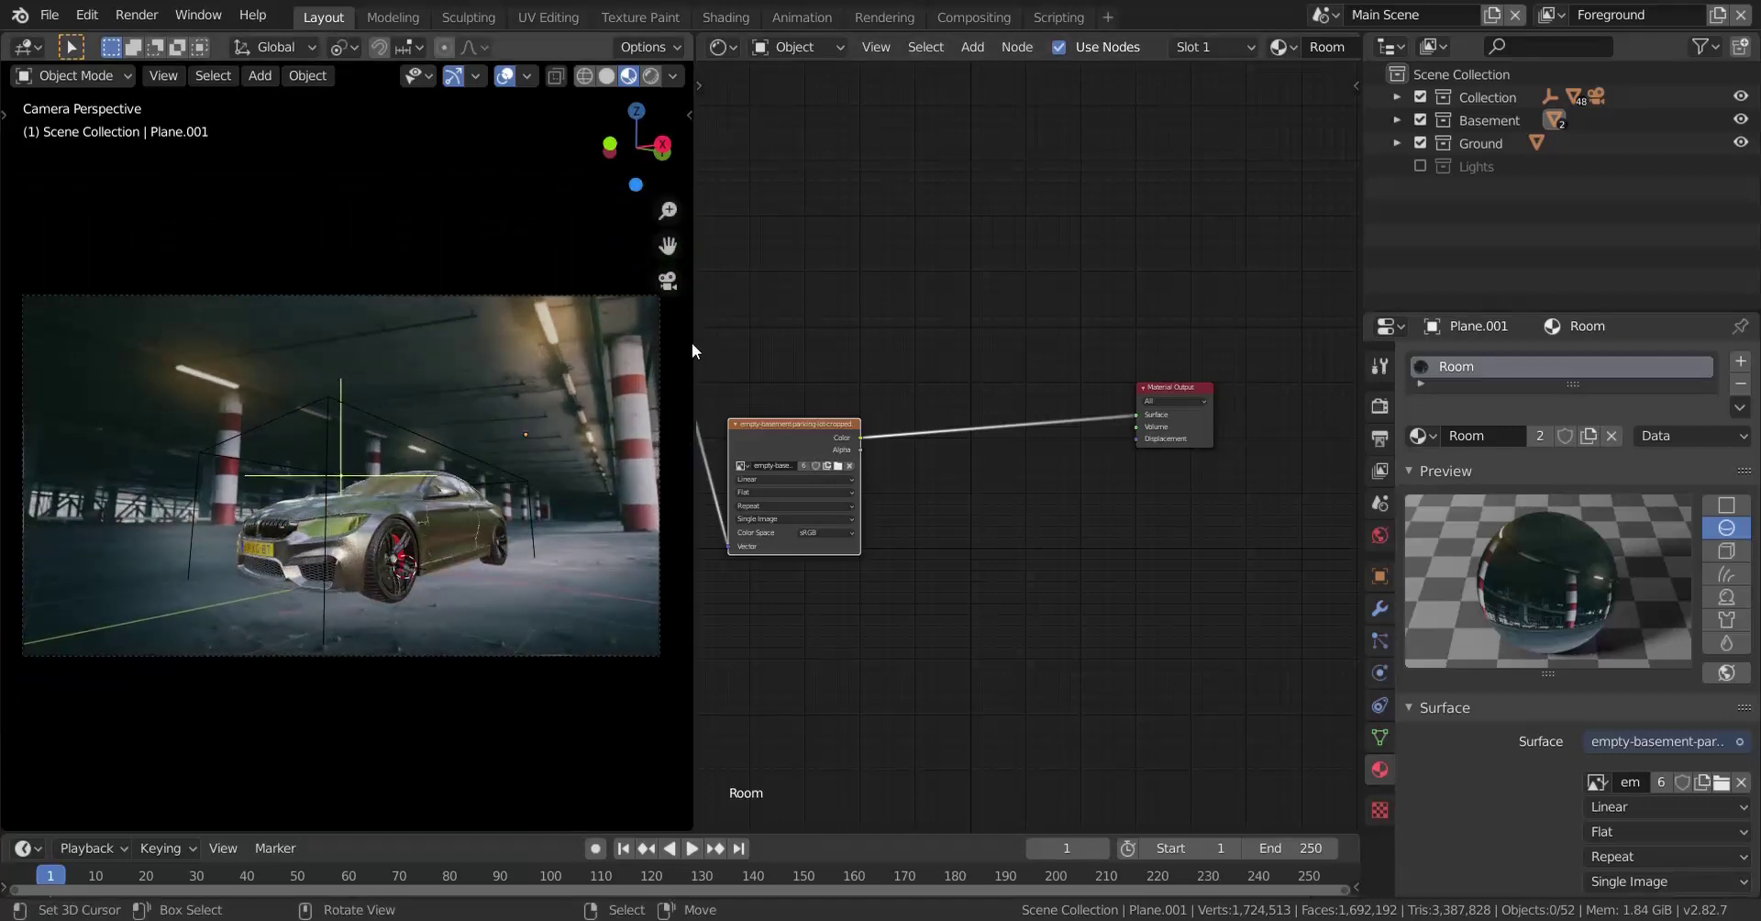
left_click_drag(695, 332, 1079, 325)
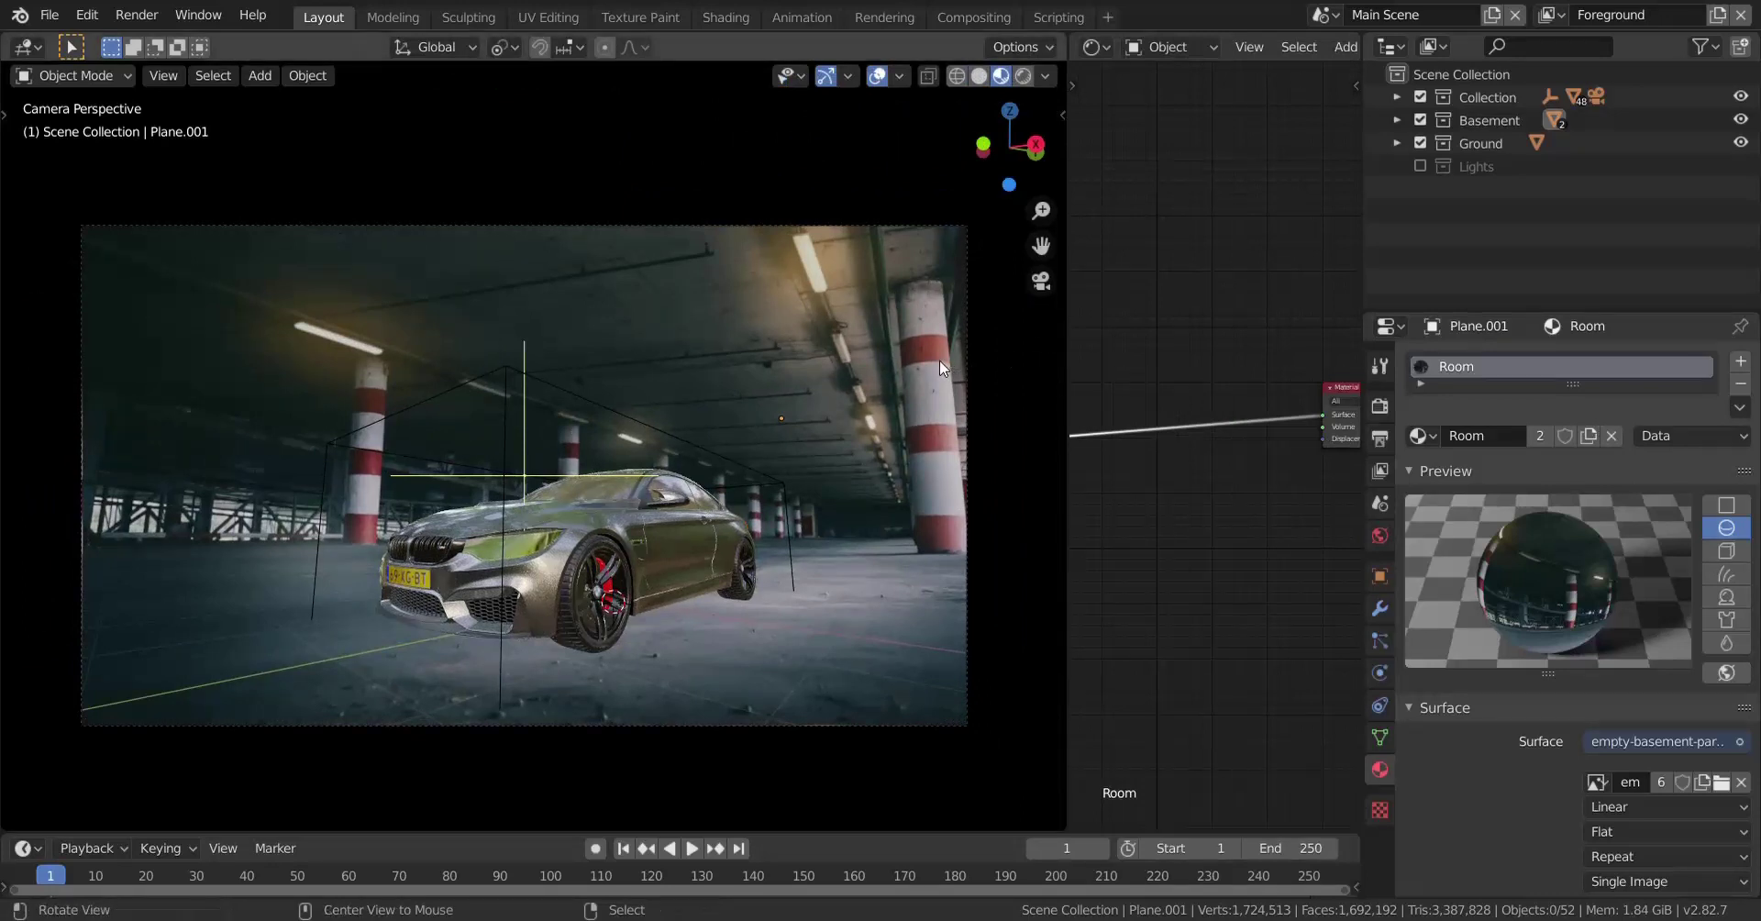
Step: Unhide the Ground collection's plane, check its floor material nodes and deselect everything
key("alt+h")
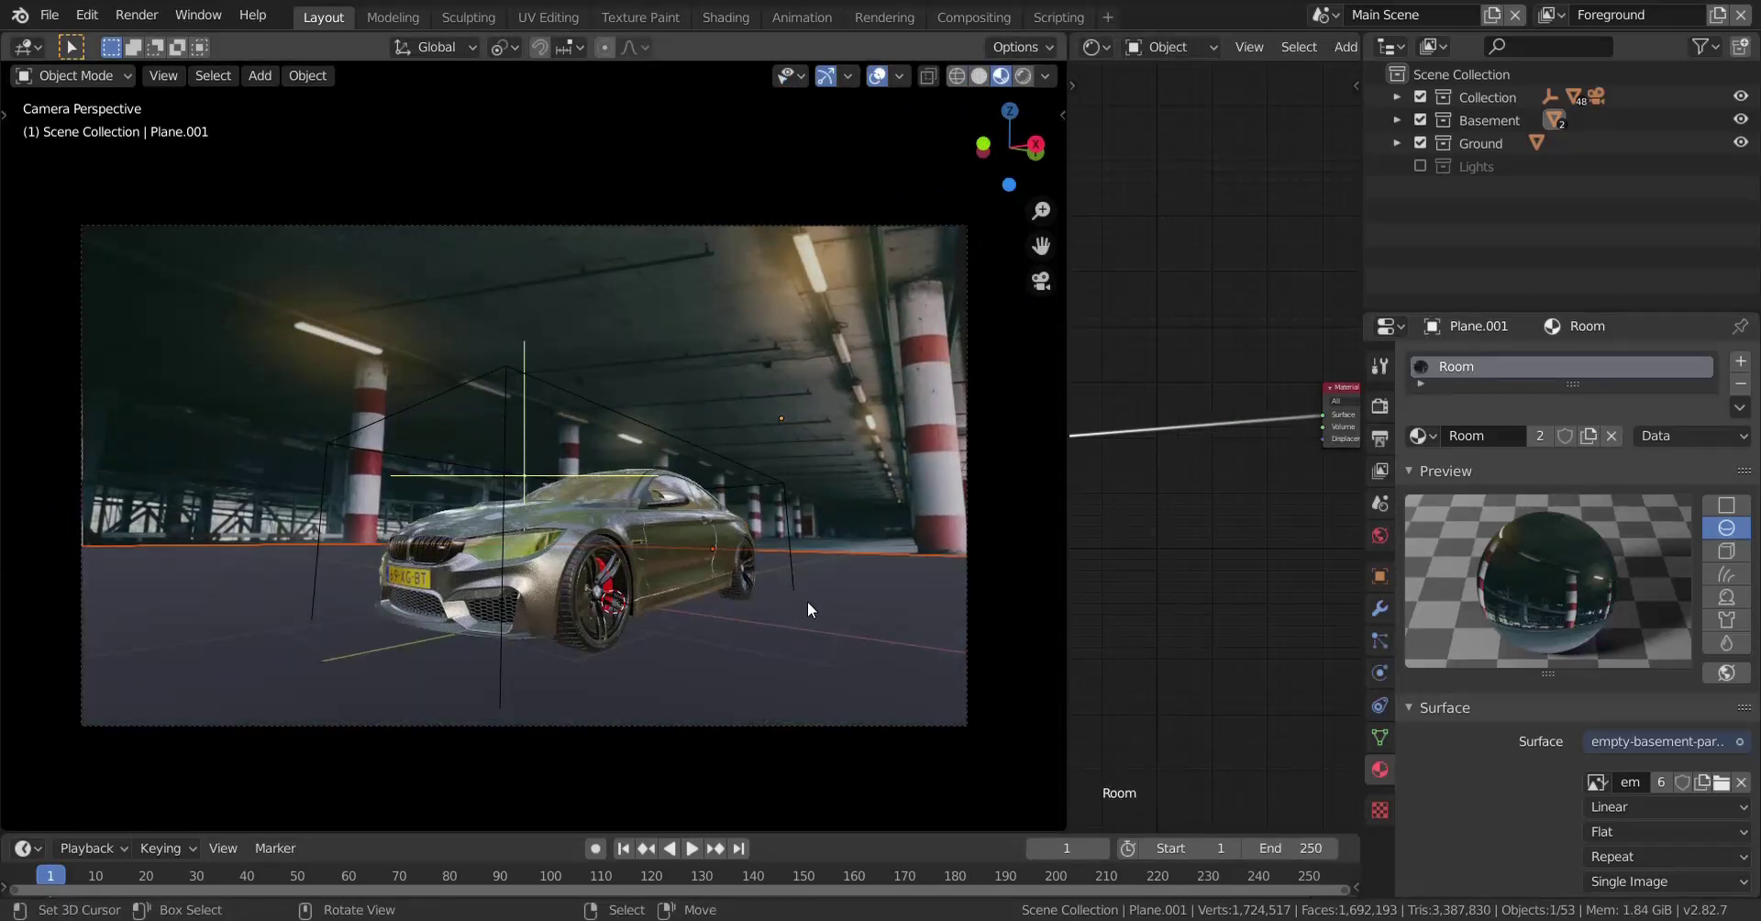
left_click(808, 602)
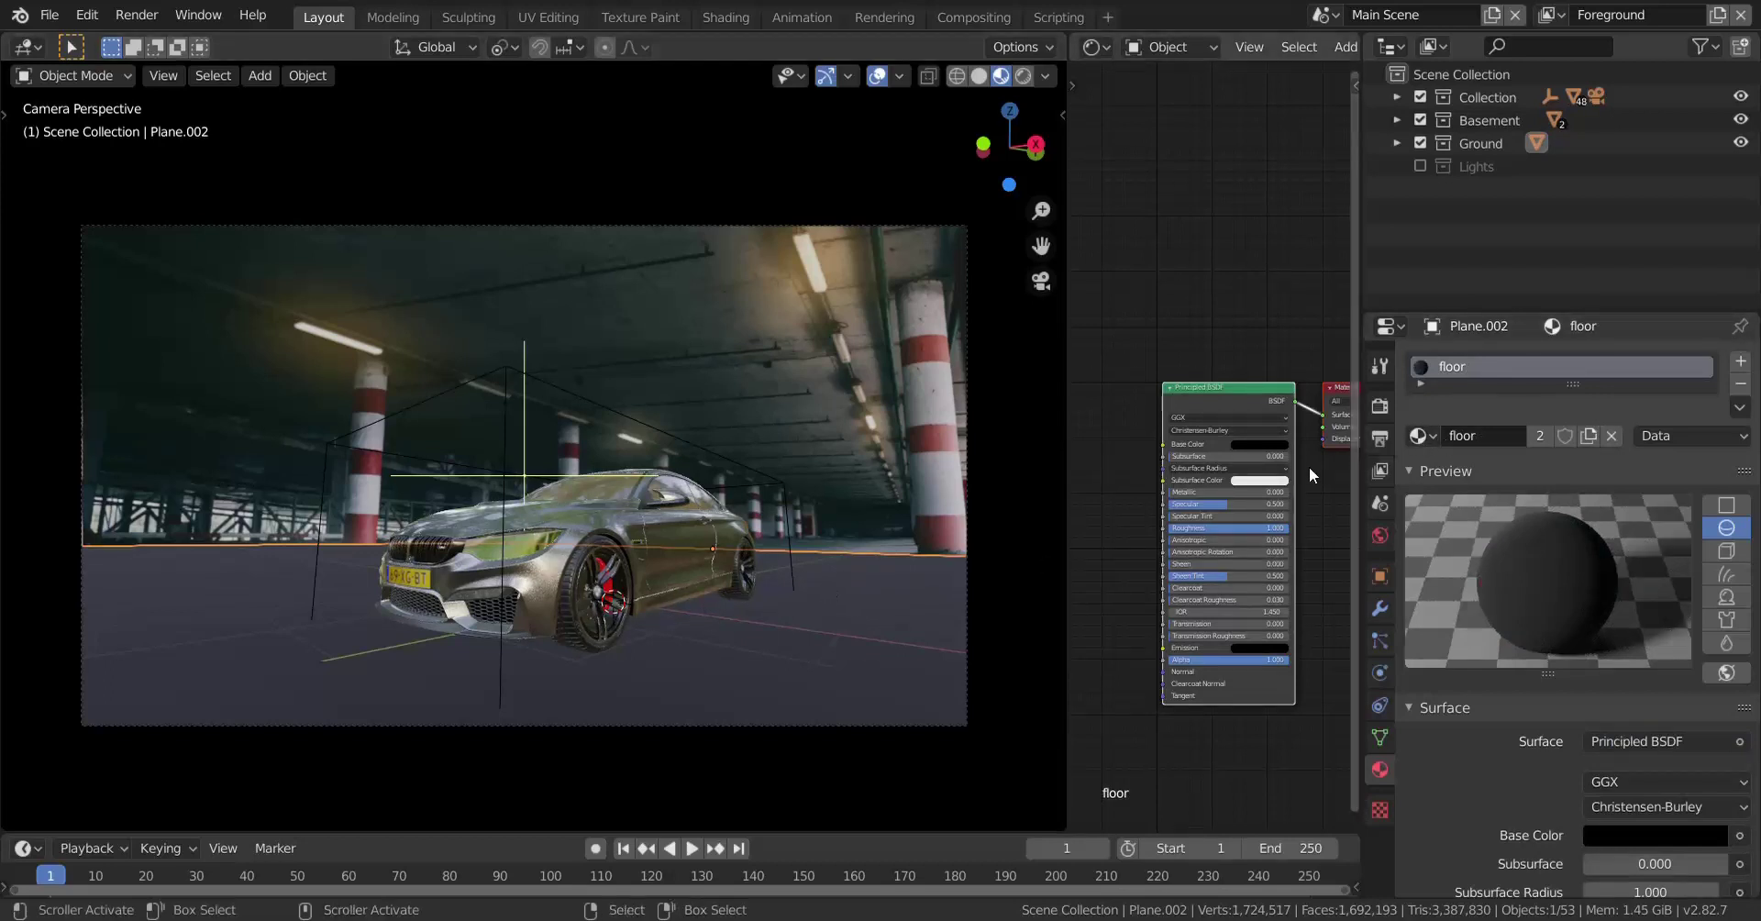
middle_click_drag(1308, 466, 1234, 459)
scroll(1235, 459, "up", 3)
scroll(1193, 433, "up", 1)
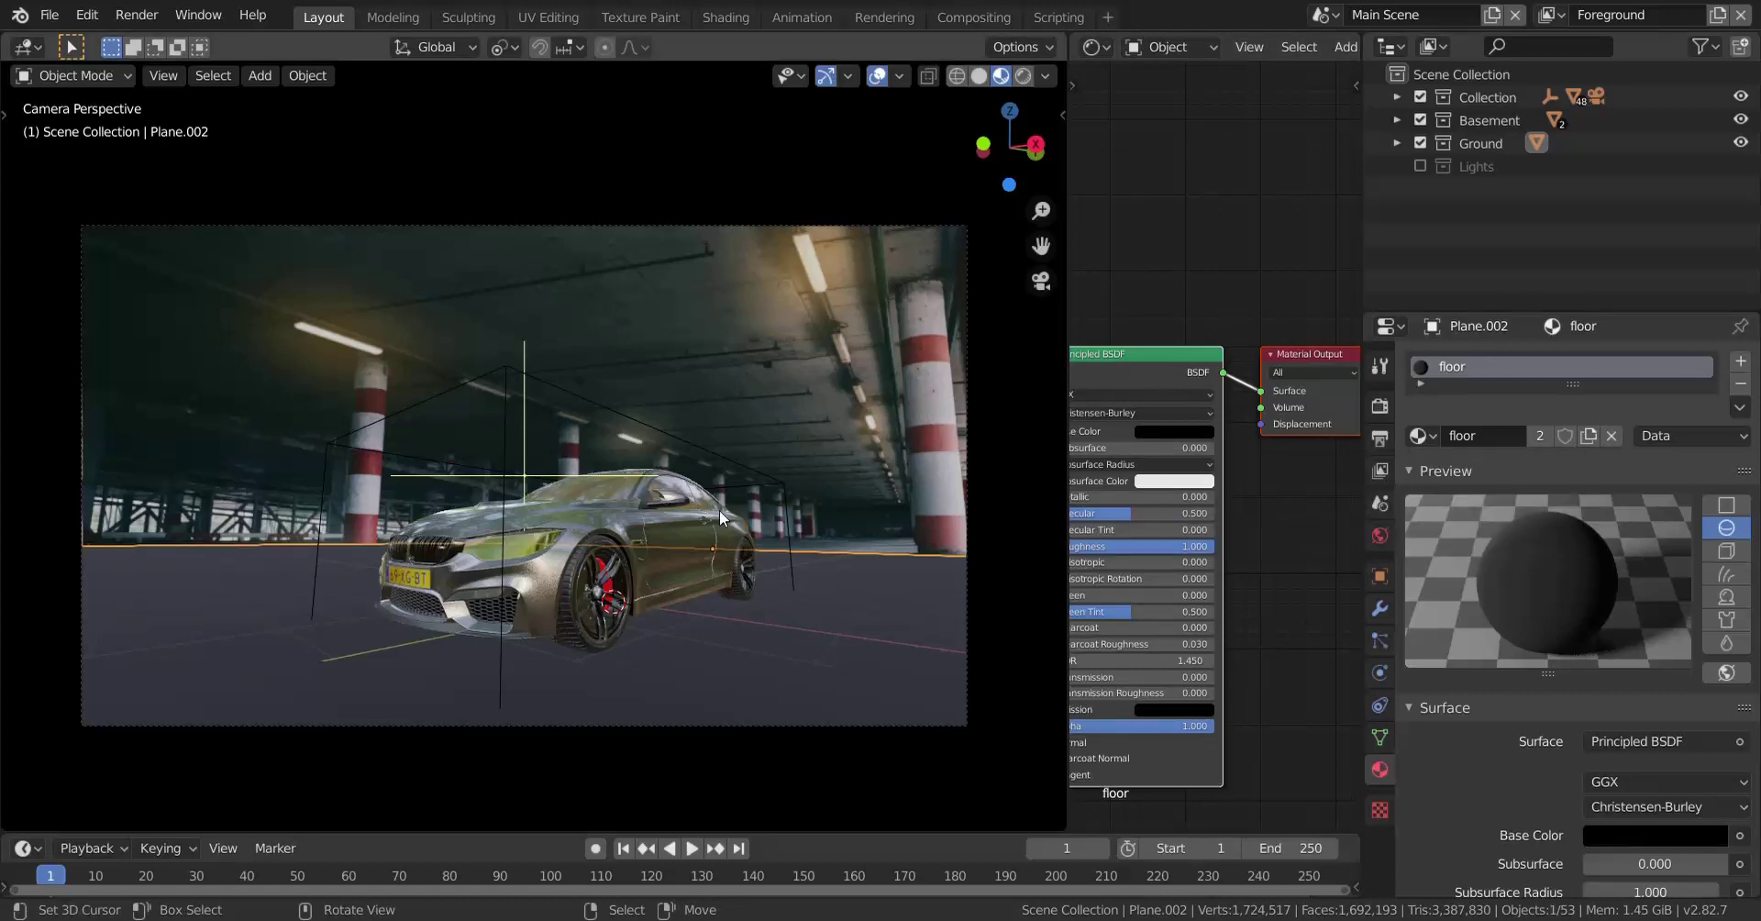
key("alt+a")
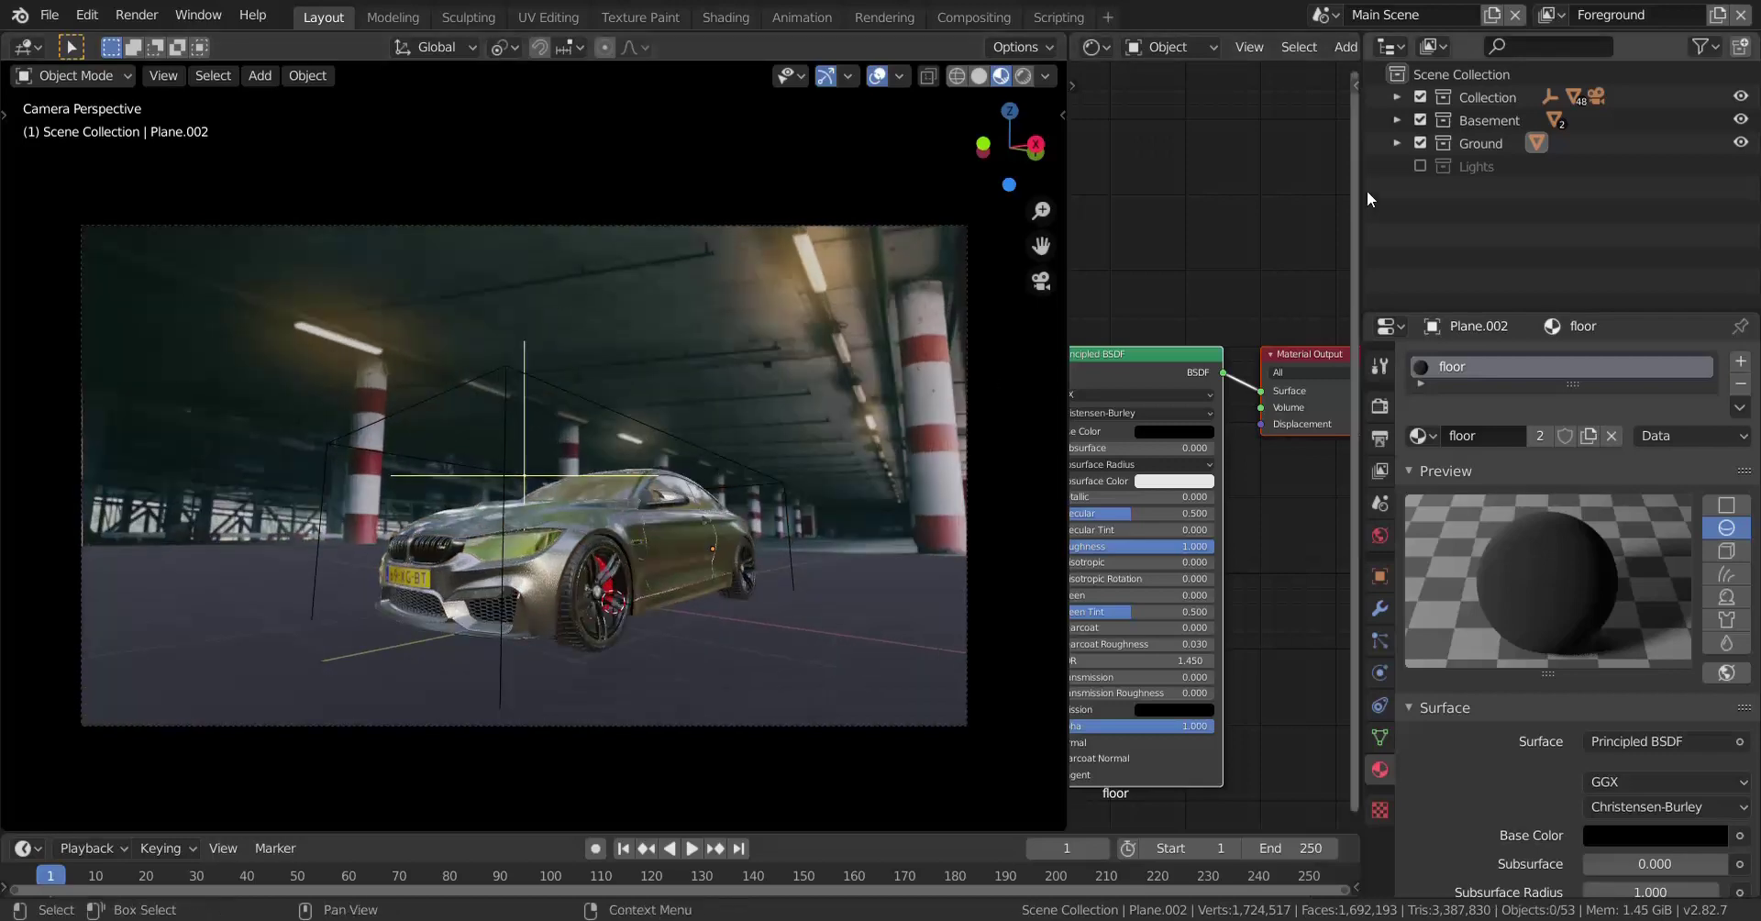
Step: Widen the outliner, switch to the Image view layer and inspect its Basement collection and the projected planes
left_click_drag(1363, 166, 1273, 166)
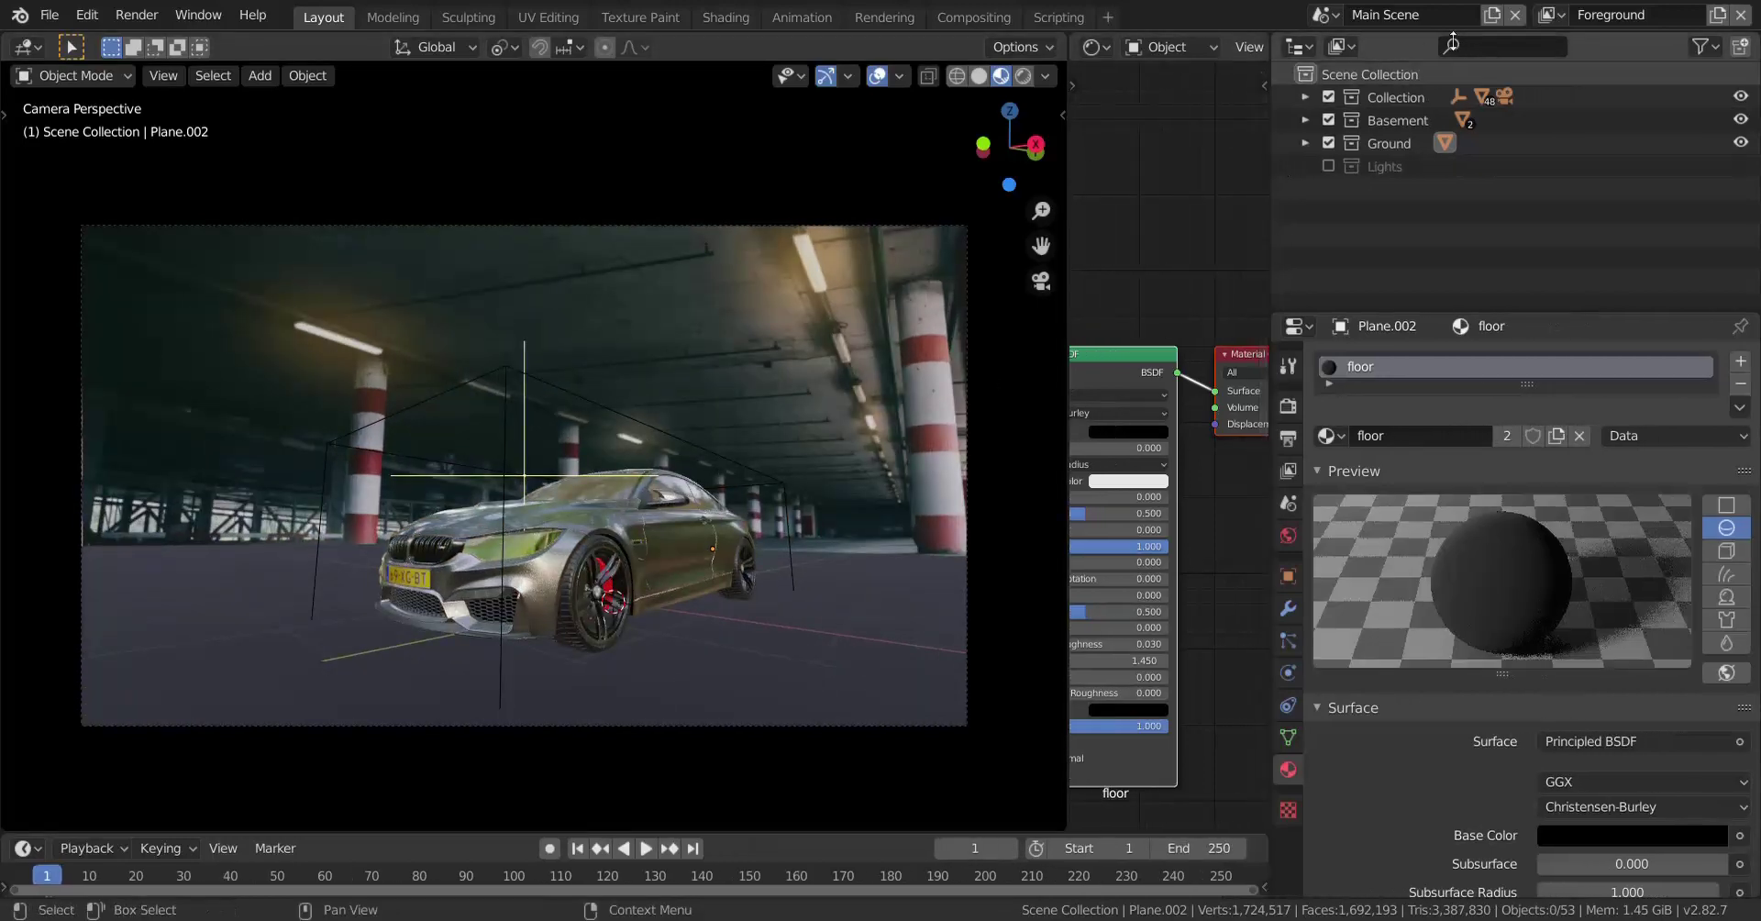
left_click(1563, 17)
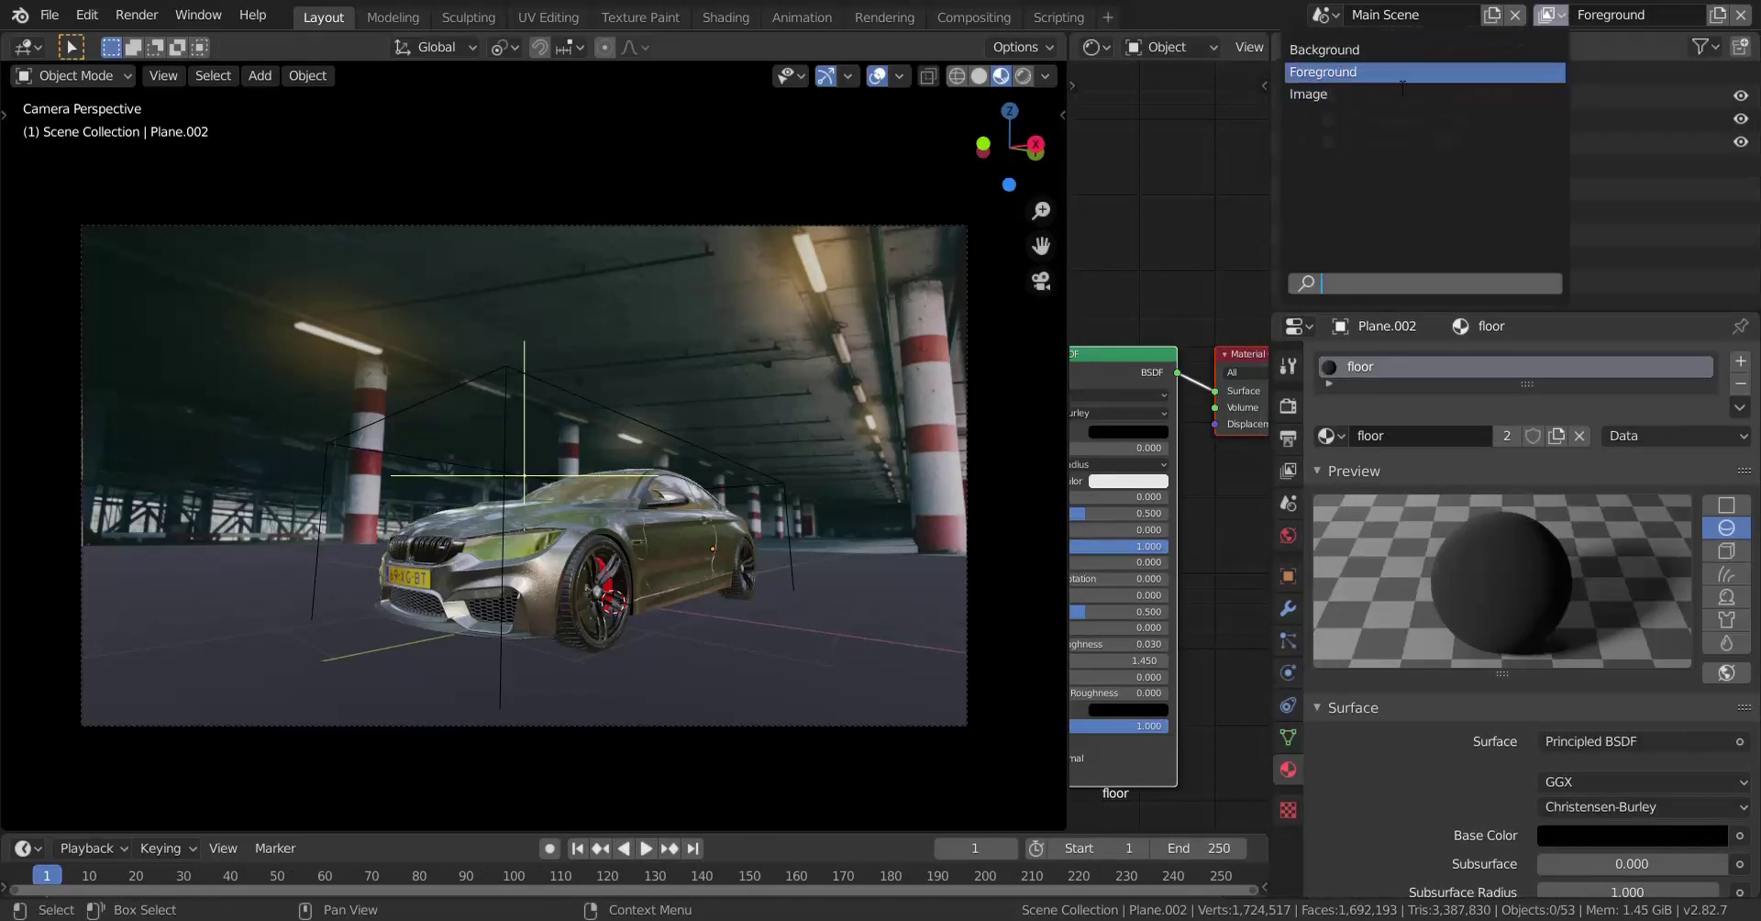
left_click(1564, 20)
left_click(1561, 16)
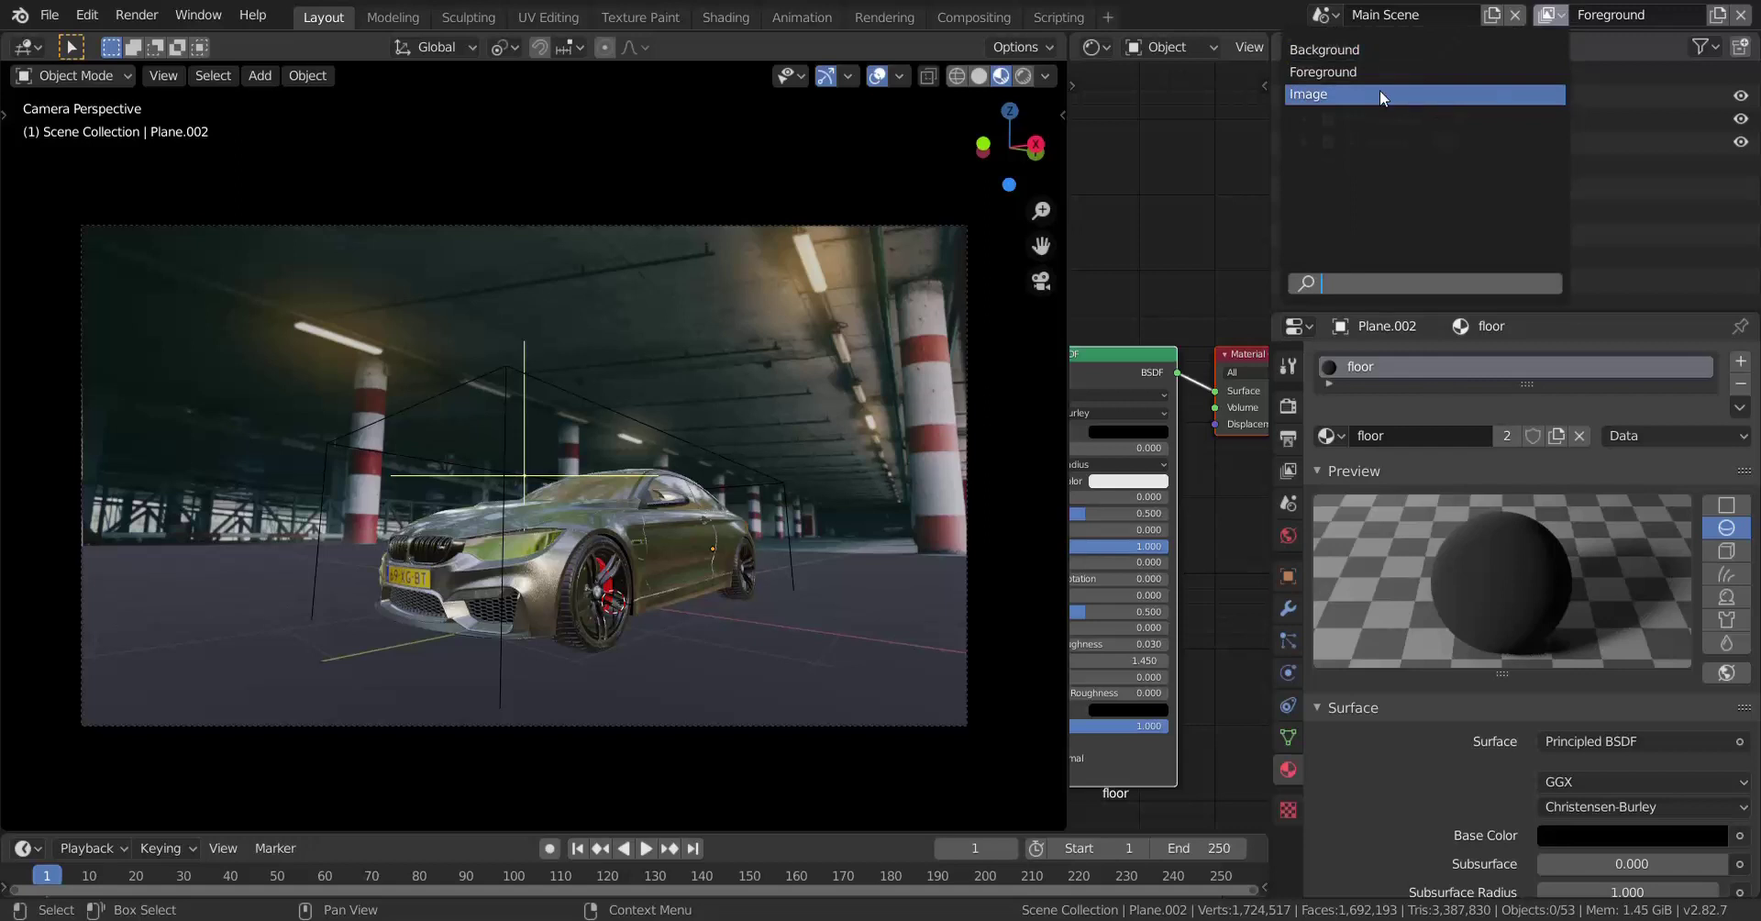
left_click(1384, 97)
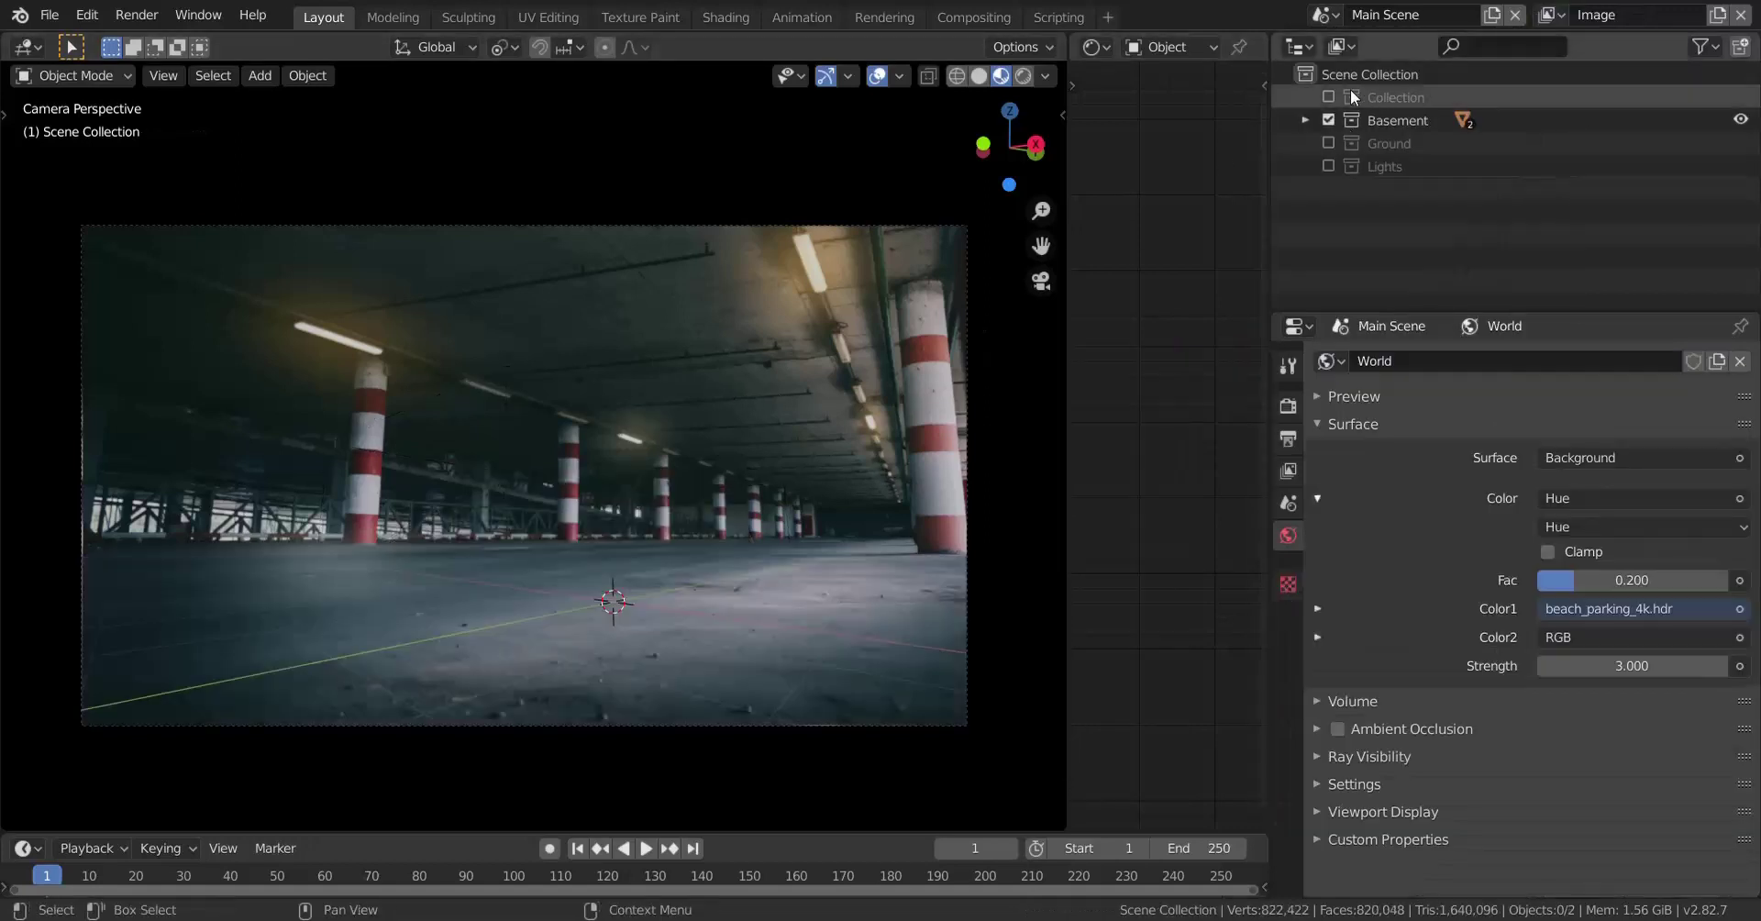
left_click(1305, 120)
left_click(1305, 121)
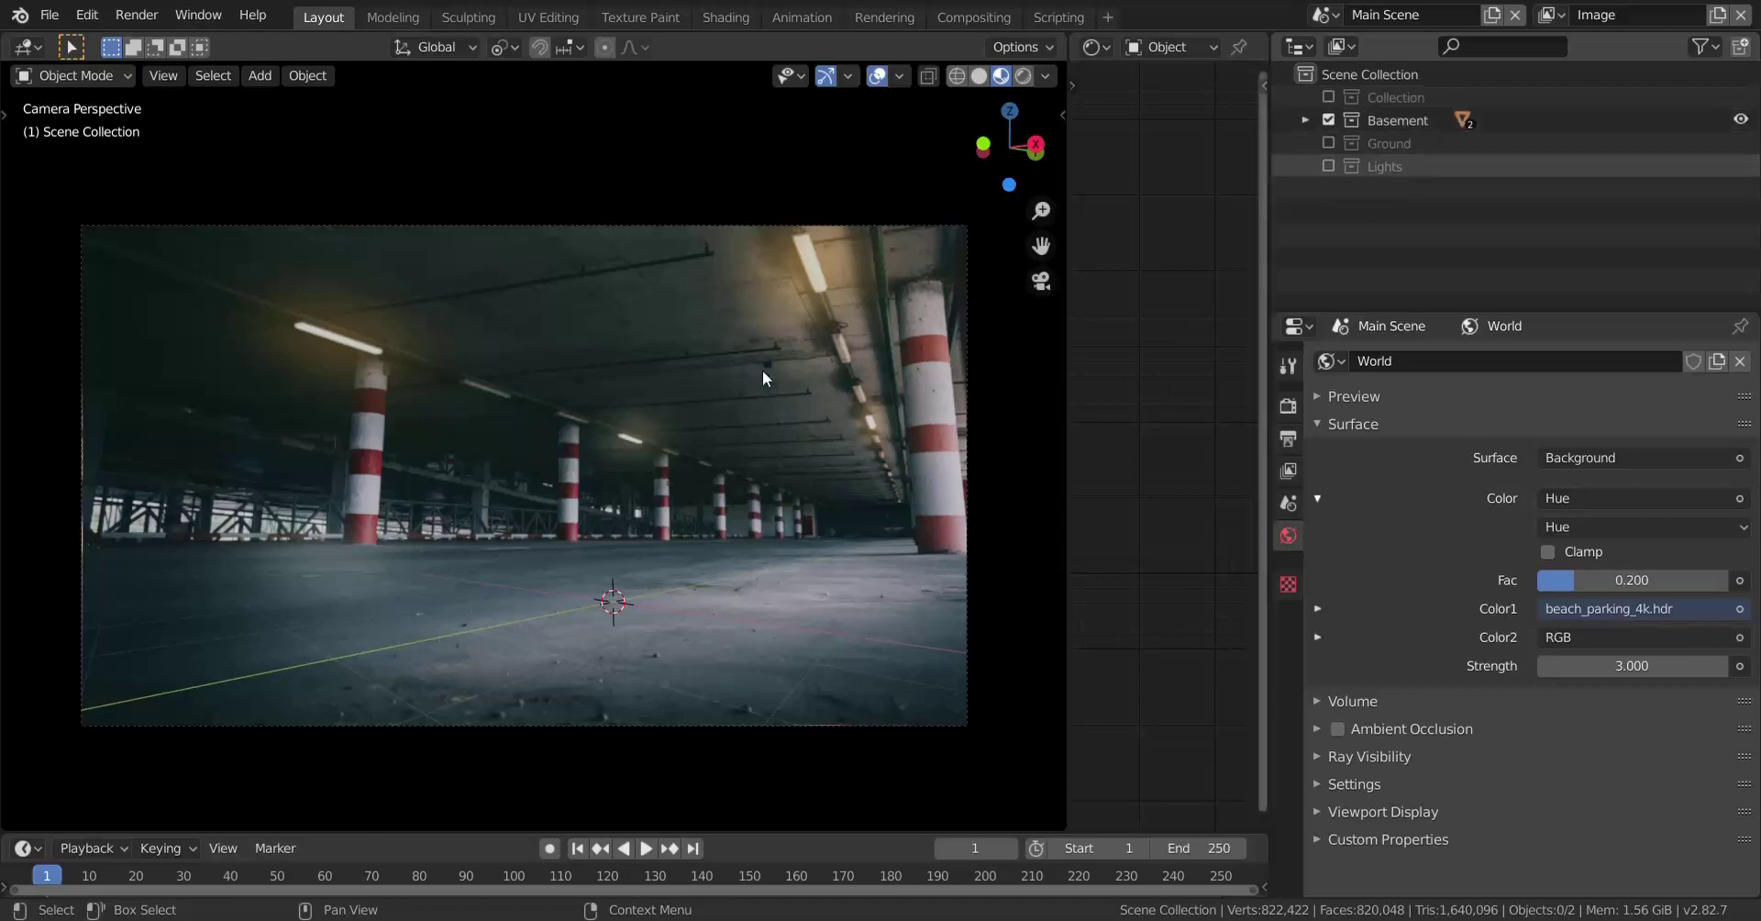
scroll(666, 434, "down", 4)
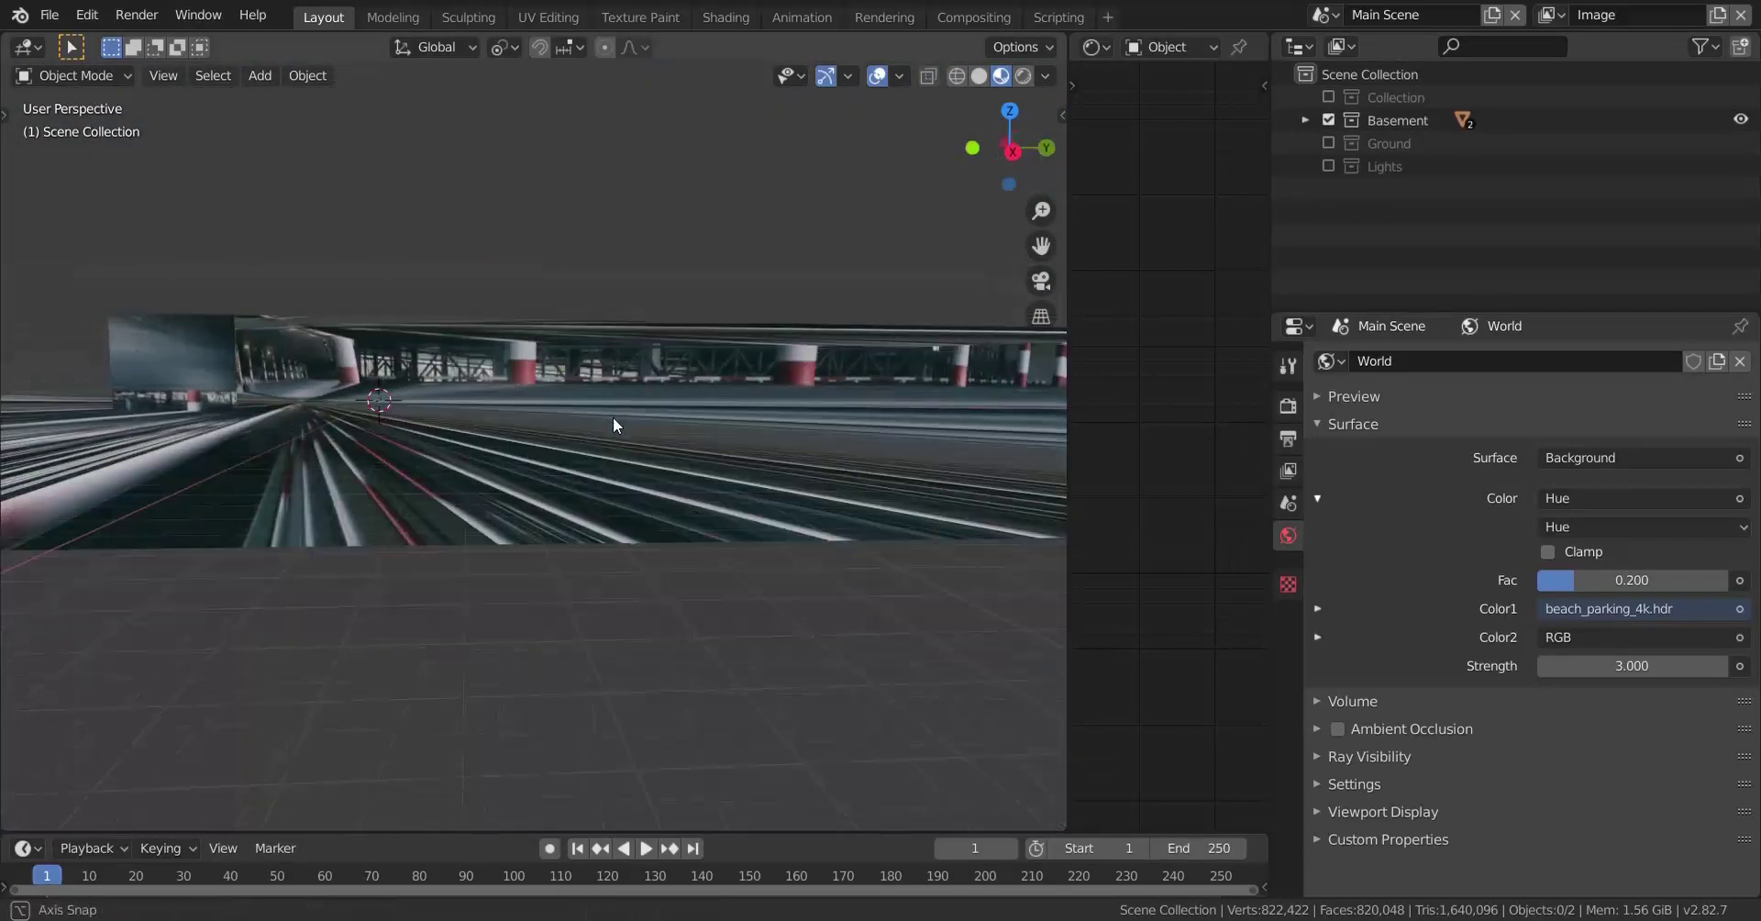
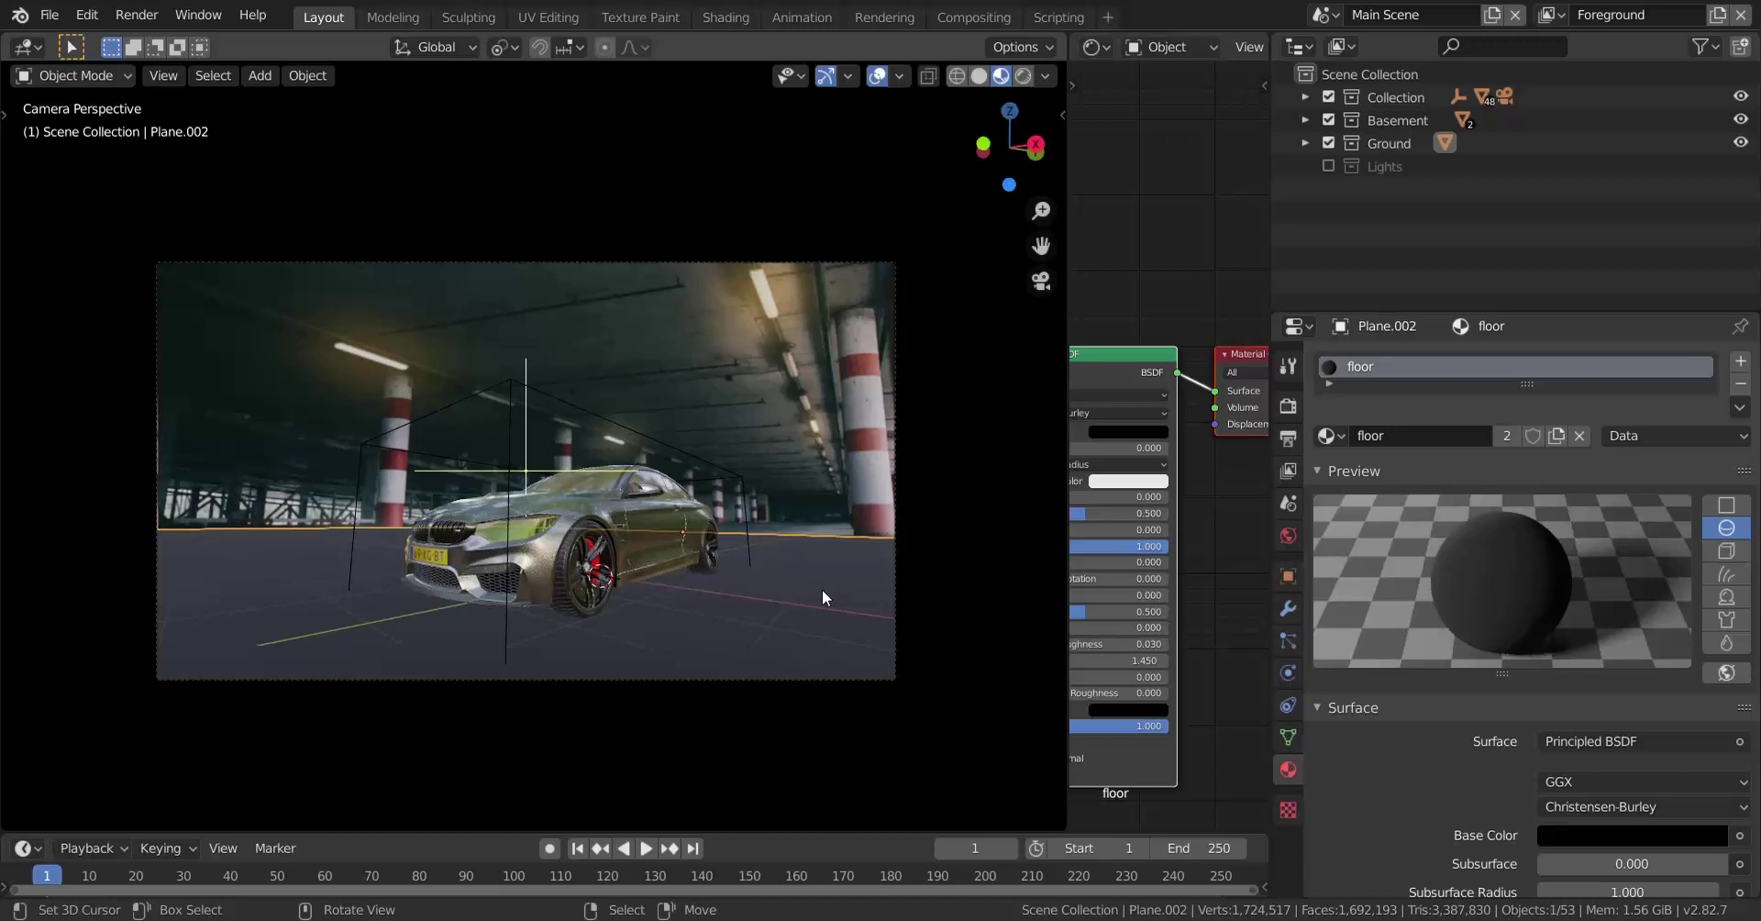
Step: Hide the floor plane to compare it with the projected ground, and unhide it again with nothing selected
key("Delete")
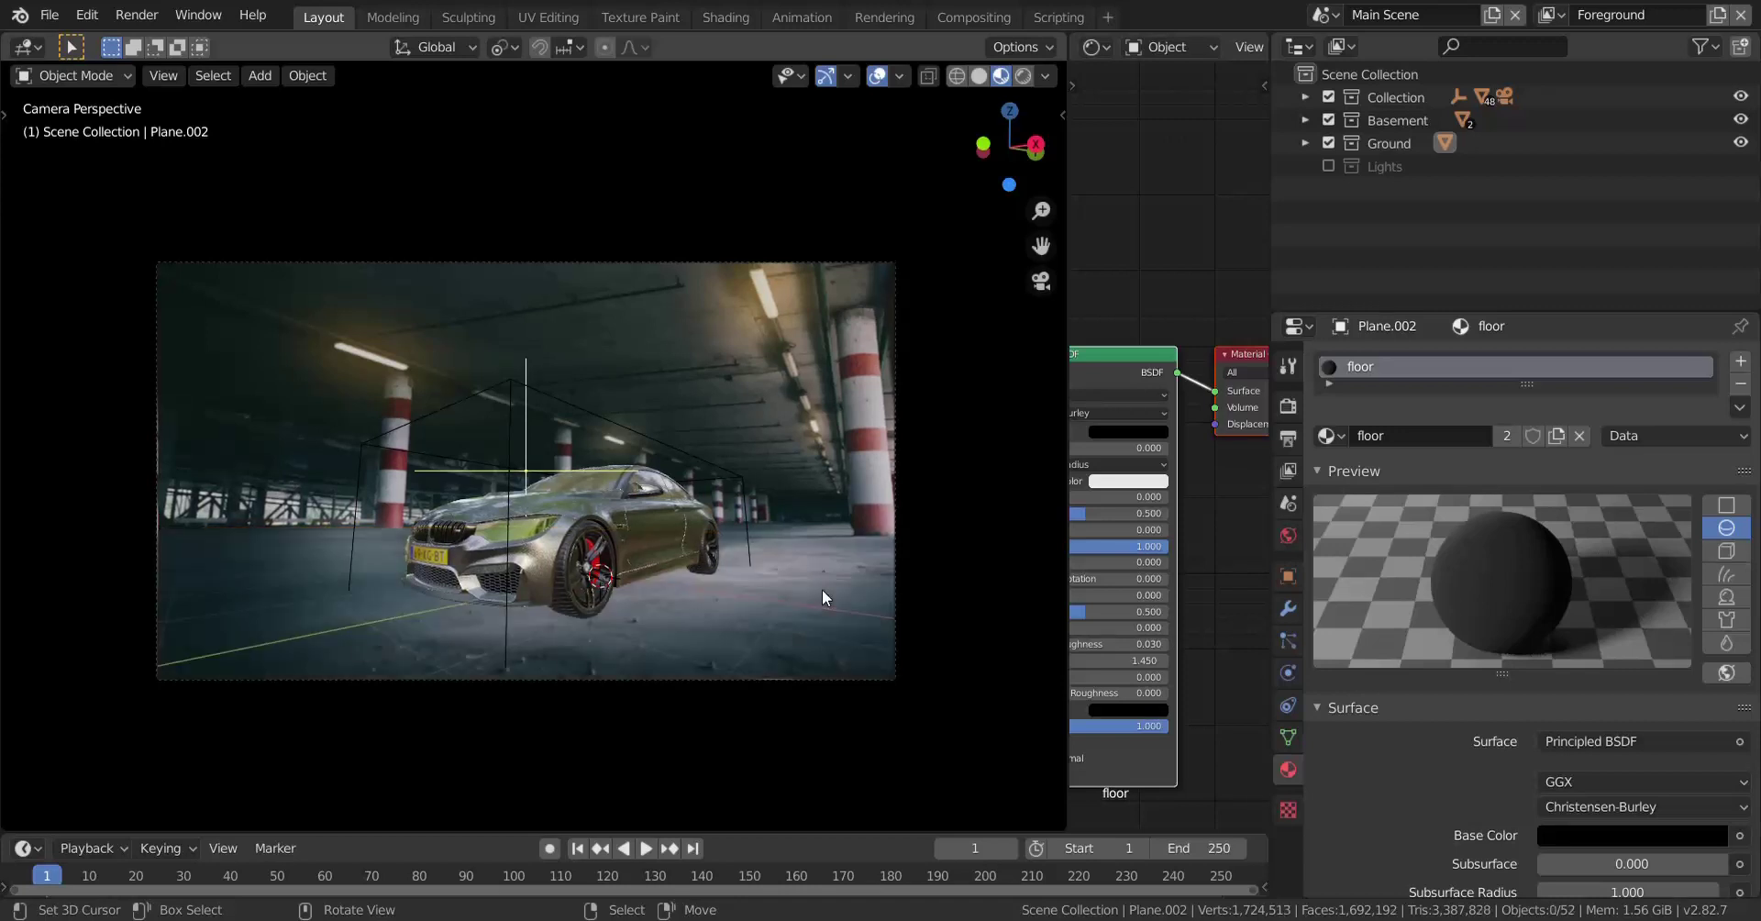
key("alt+h")
key("a")
key("a")
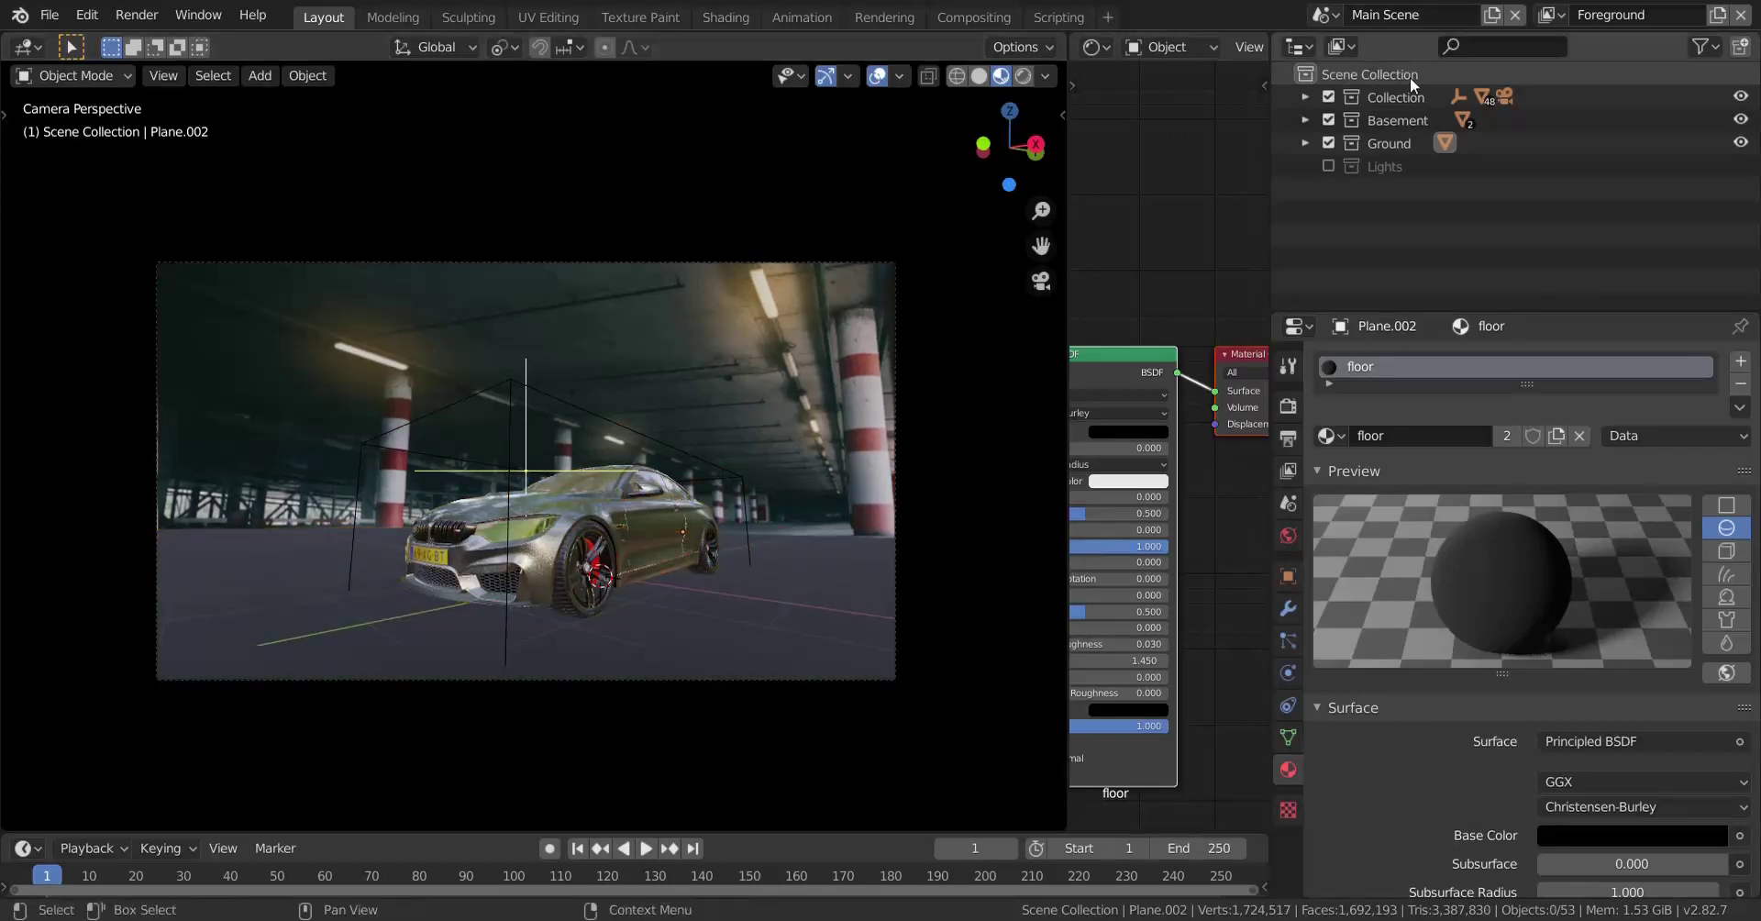
Step: Review which collections are enabled in the Image view layer and return to the Foreground view layer
left_click(1550, 19)
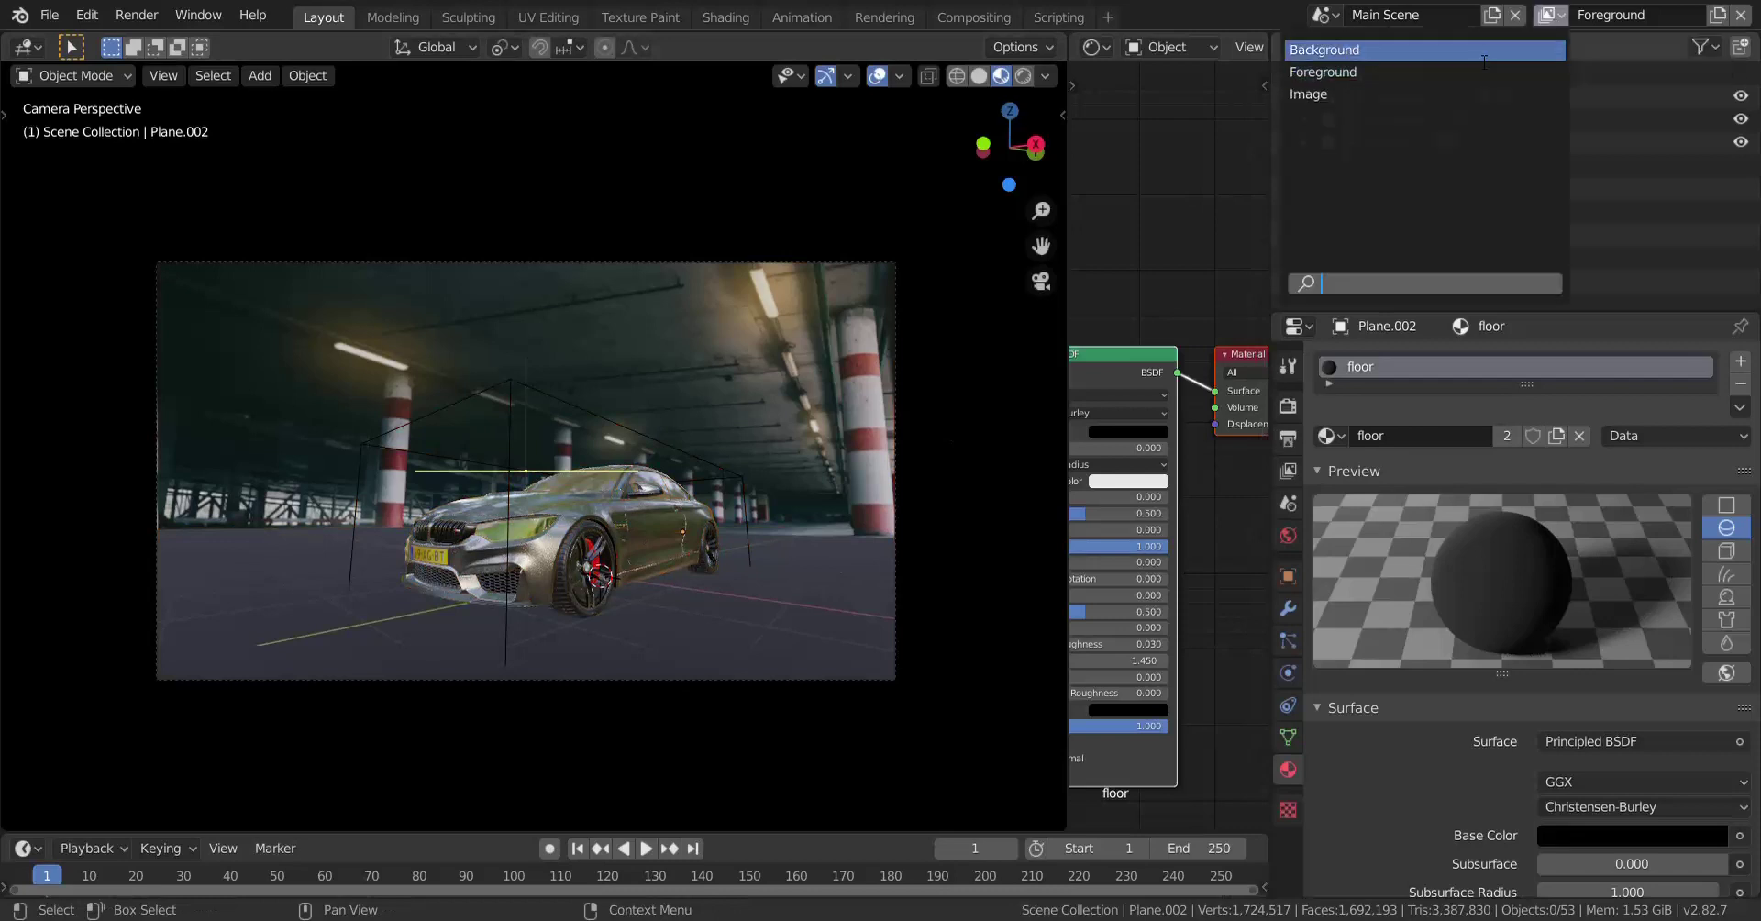
left_click(1326, 66)
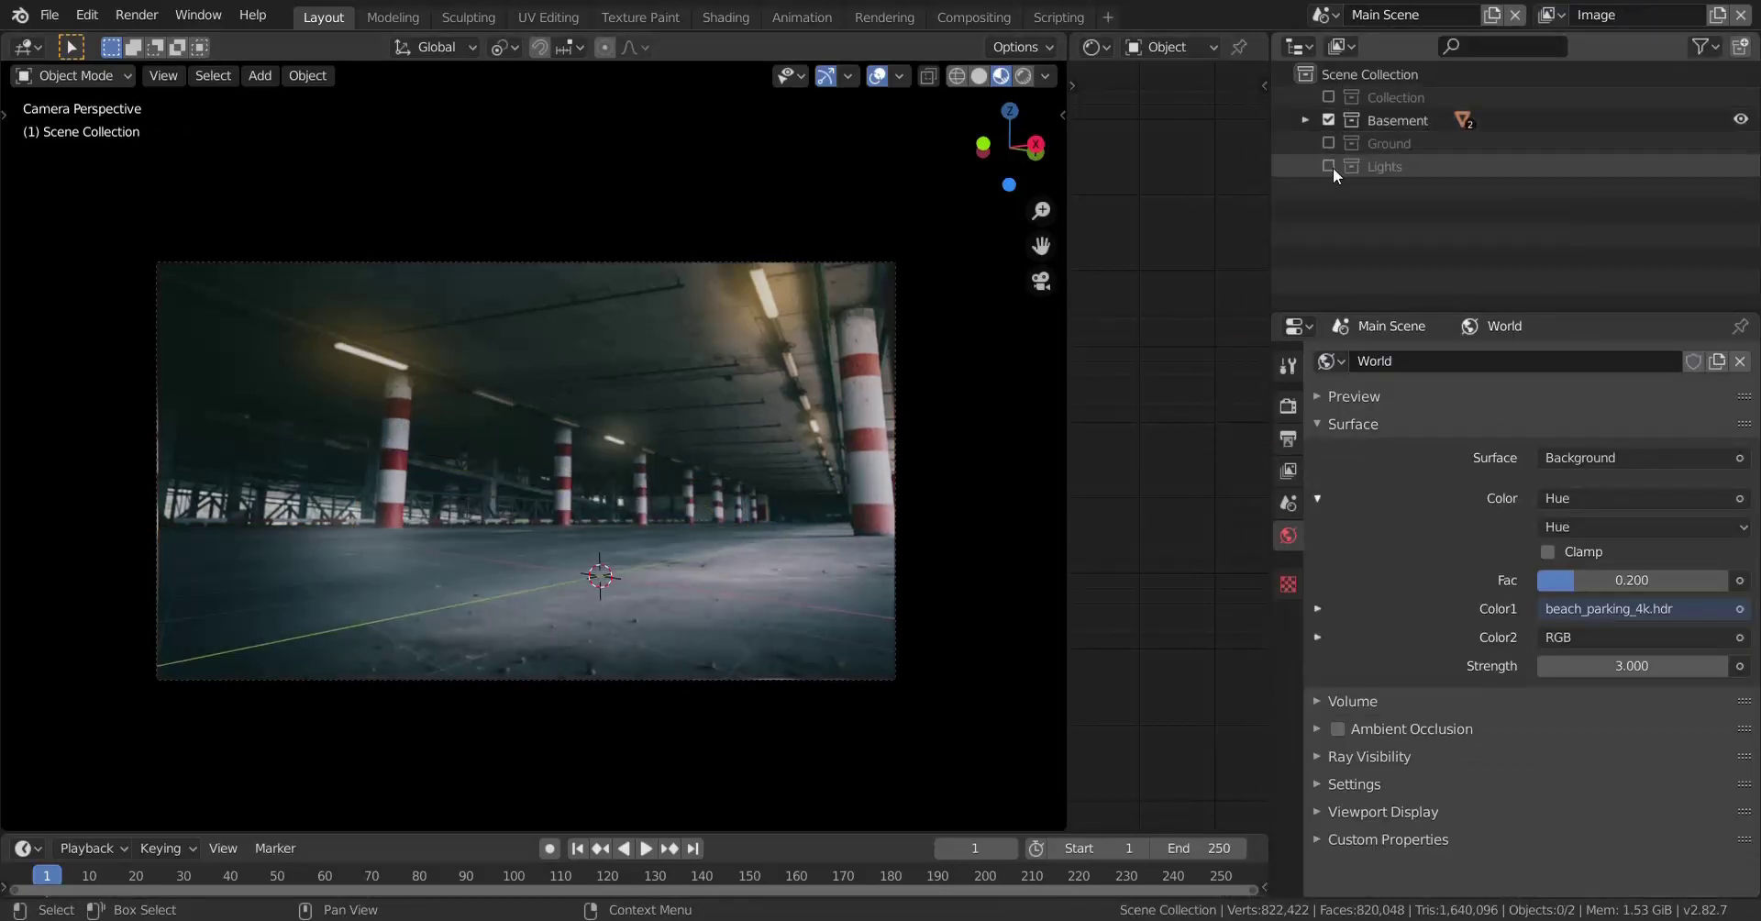
left_click(1565, 19)
left_click(1383, 78)
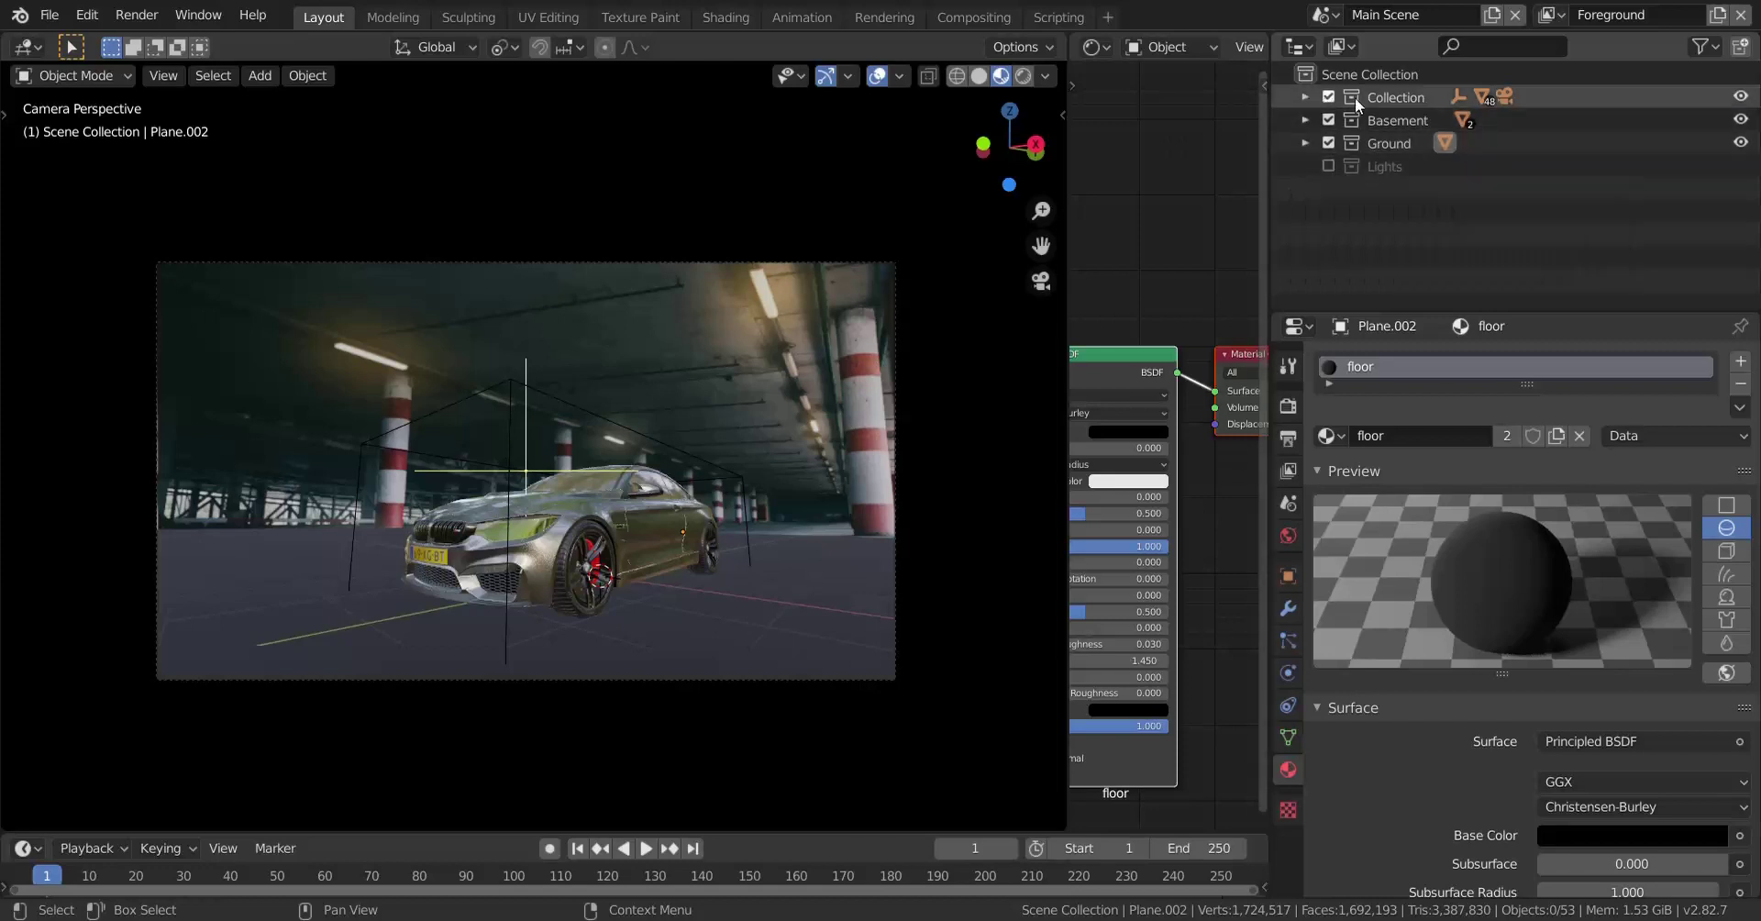
Step: Review the View Layer options of the Collection, Basement and Ground collections in the Foreground view layer
right_click(1390, 97)
mouse_move(1351, 428)
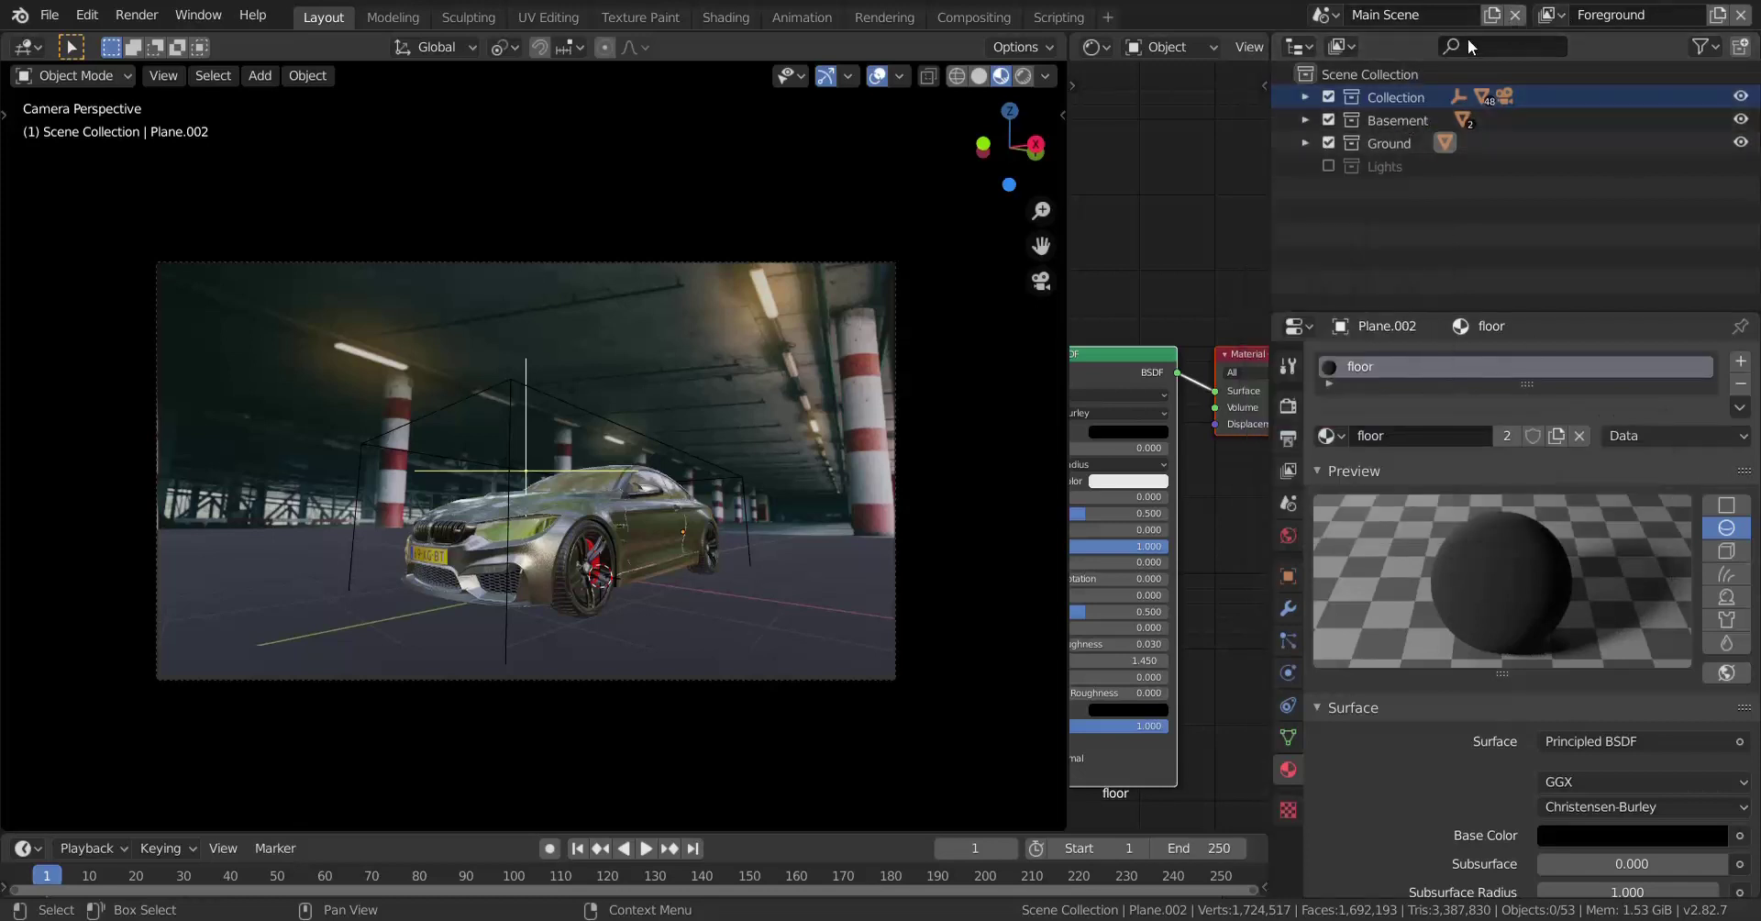
right_click(1389, 118)
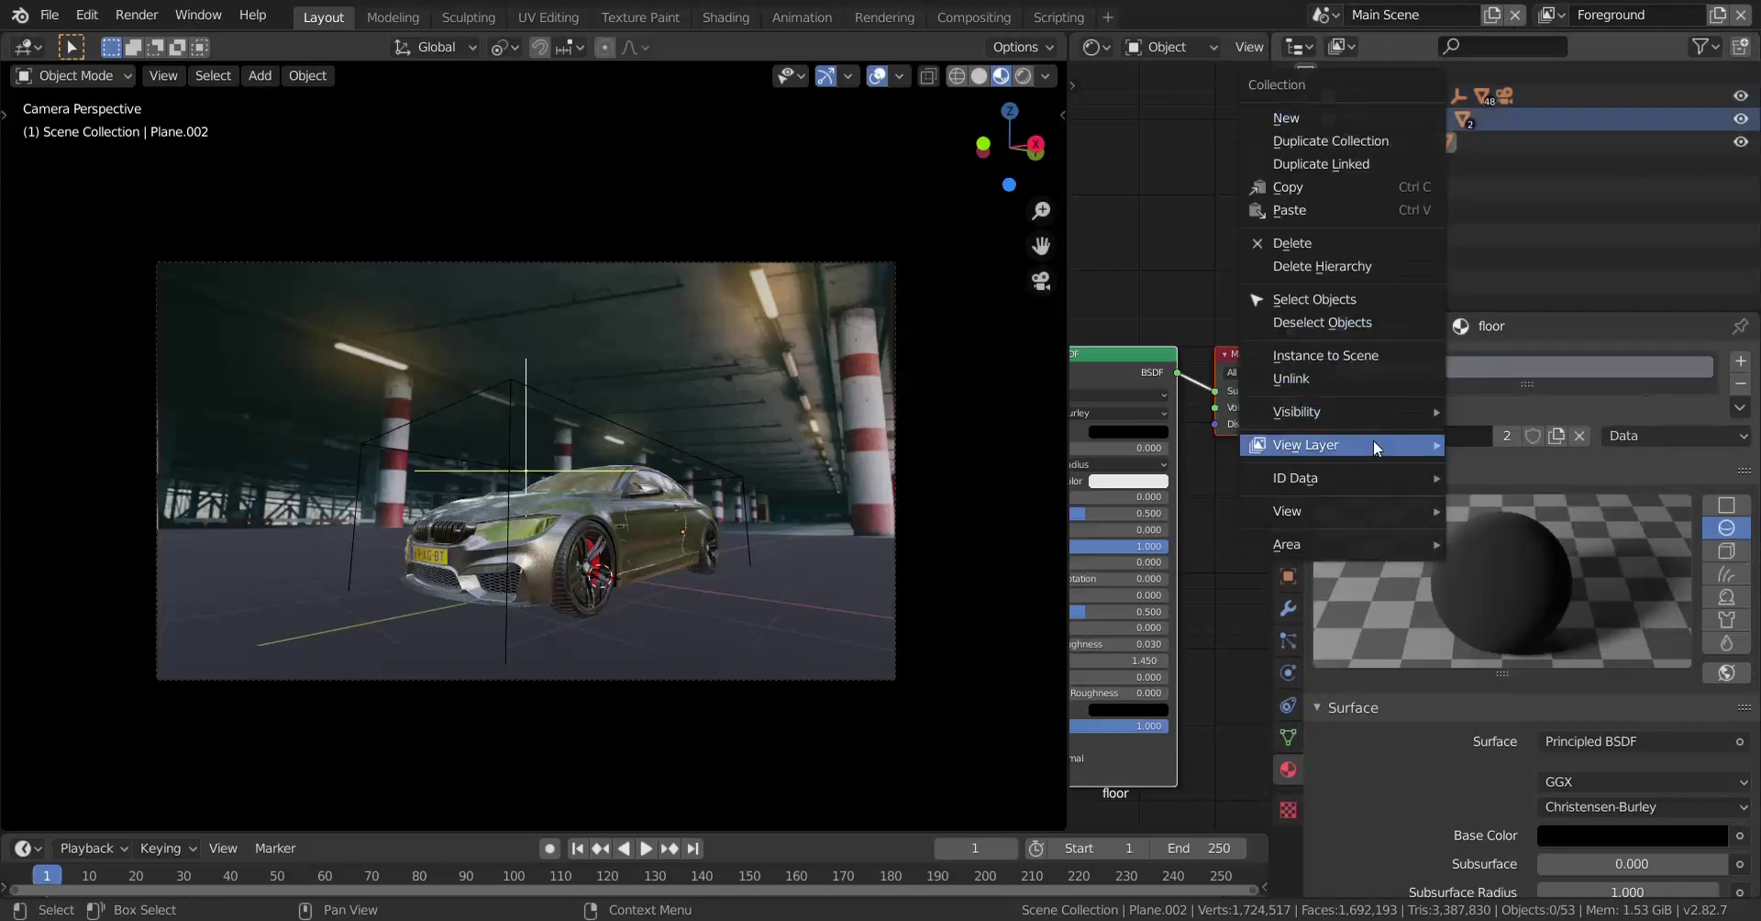
mouse_move(1375, 439)
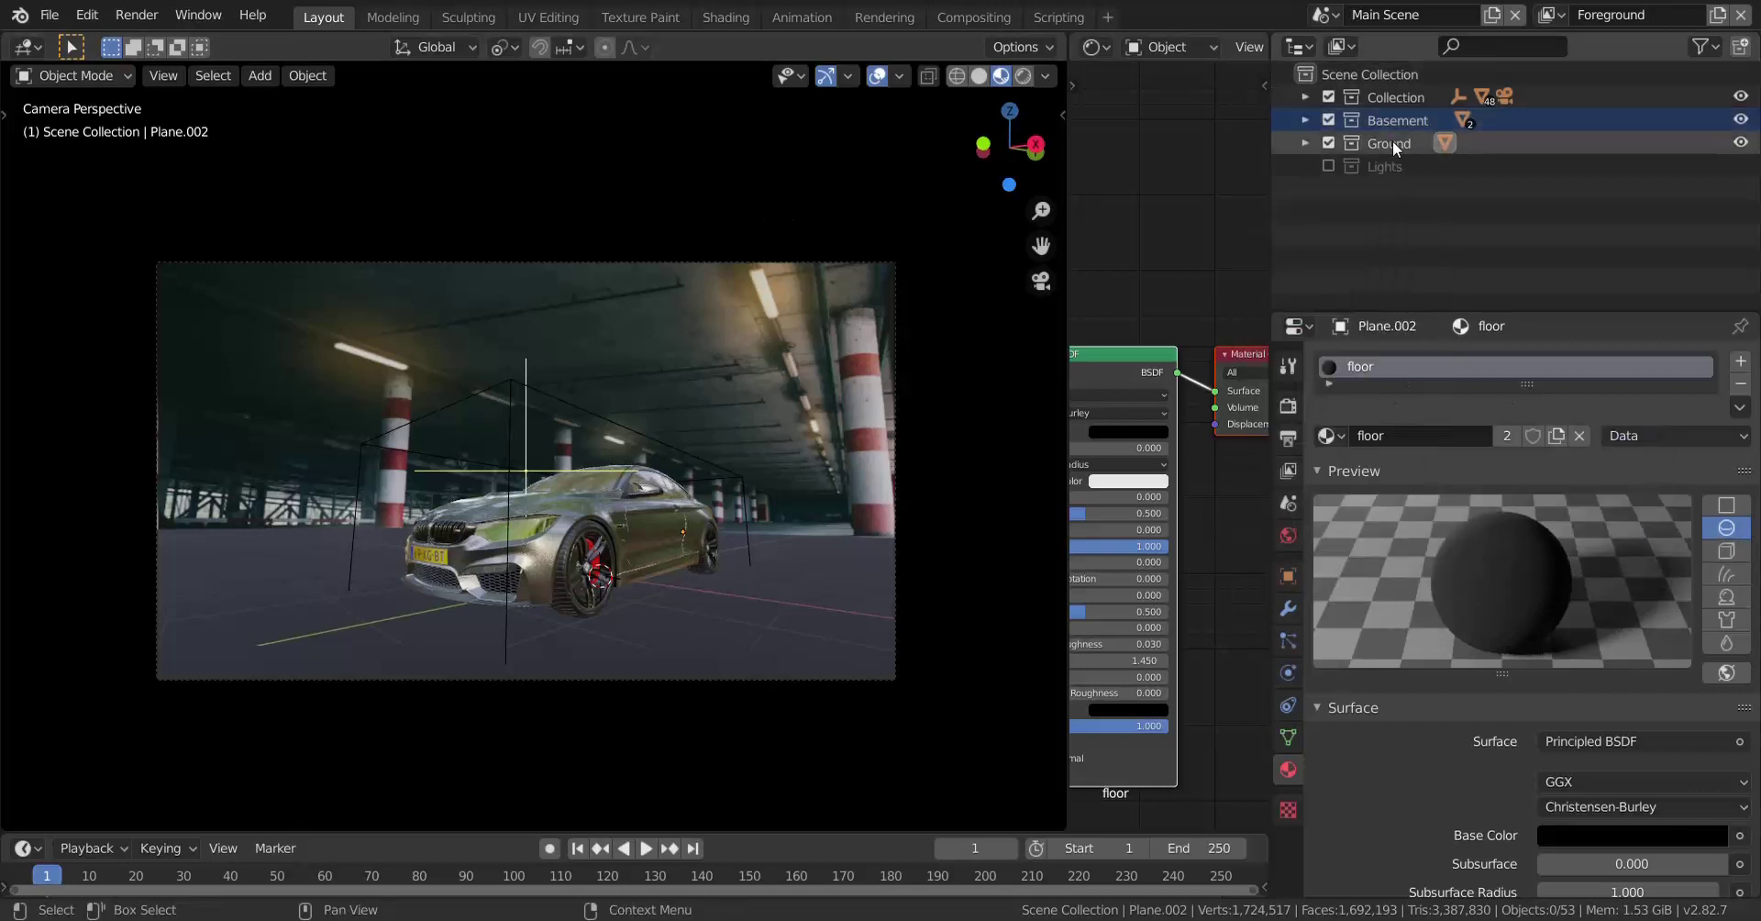
right_click(1393, 144)
mouse_move(1401, 471)
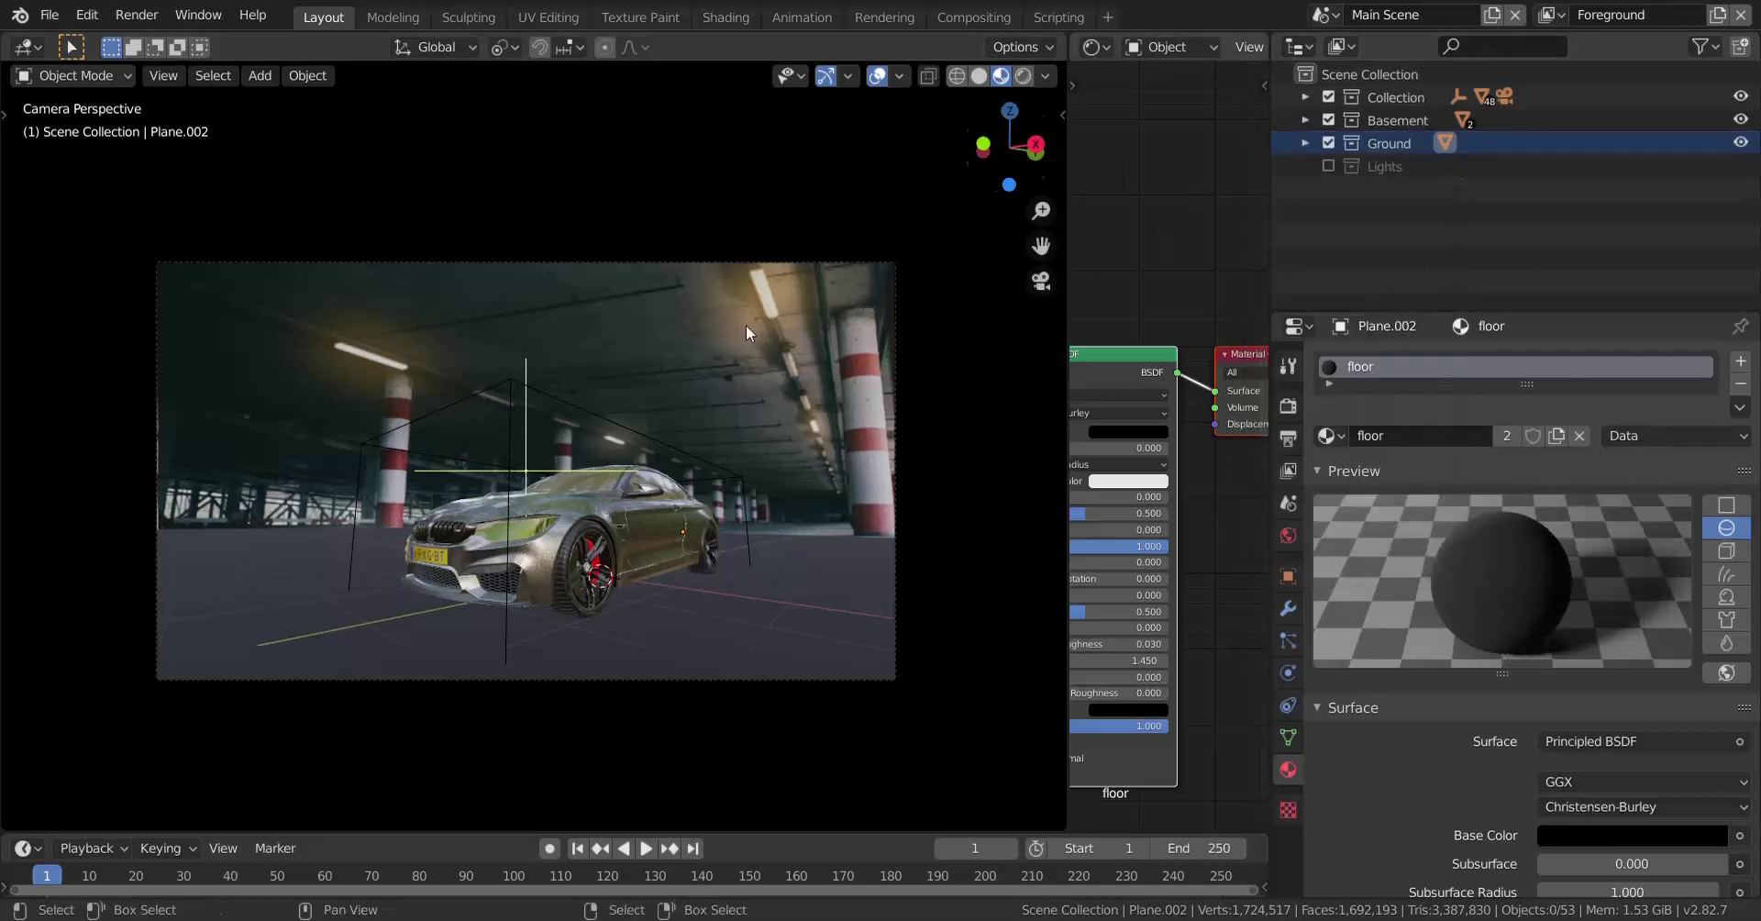
Step: Switch to the Background view layer and clear Indirect Only for the Collection and Basement collections
left_click(1560, 15)
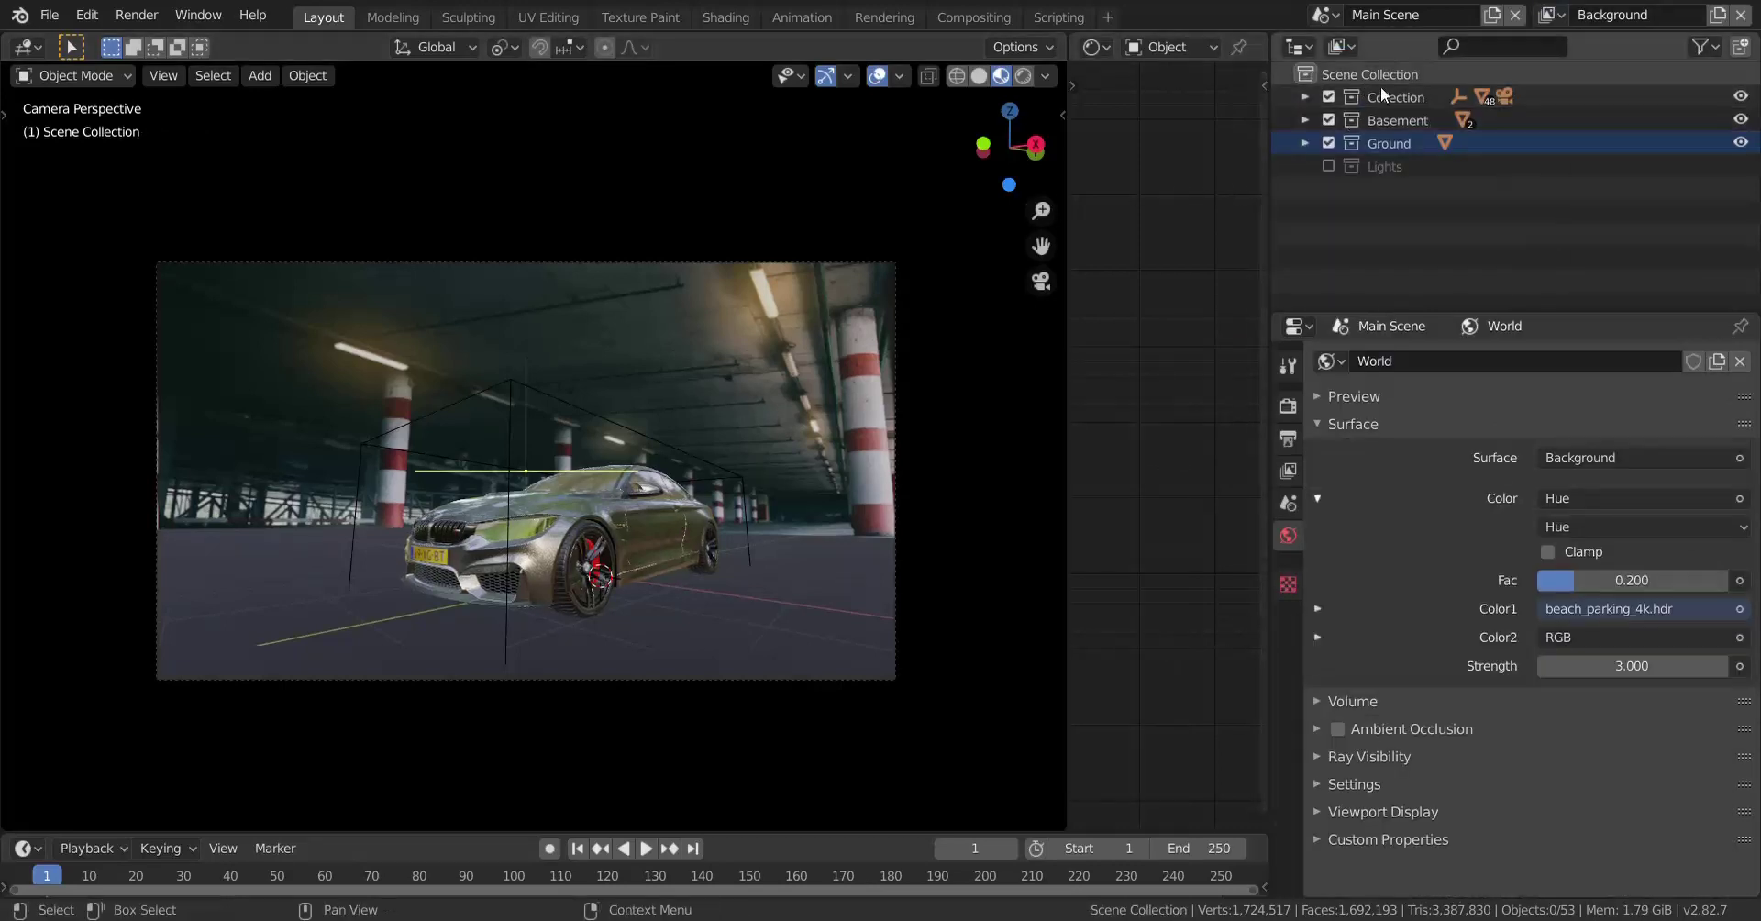
right_click(1390, 97)
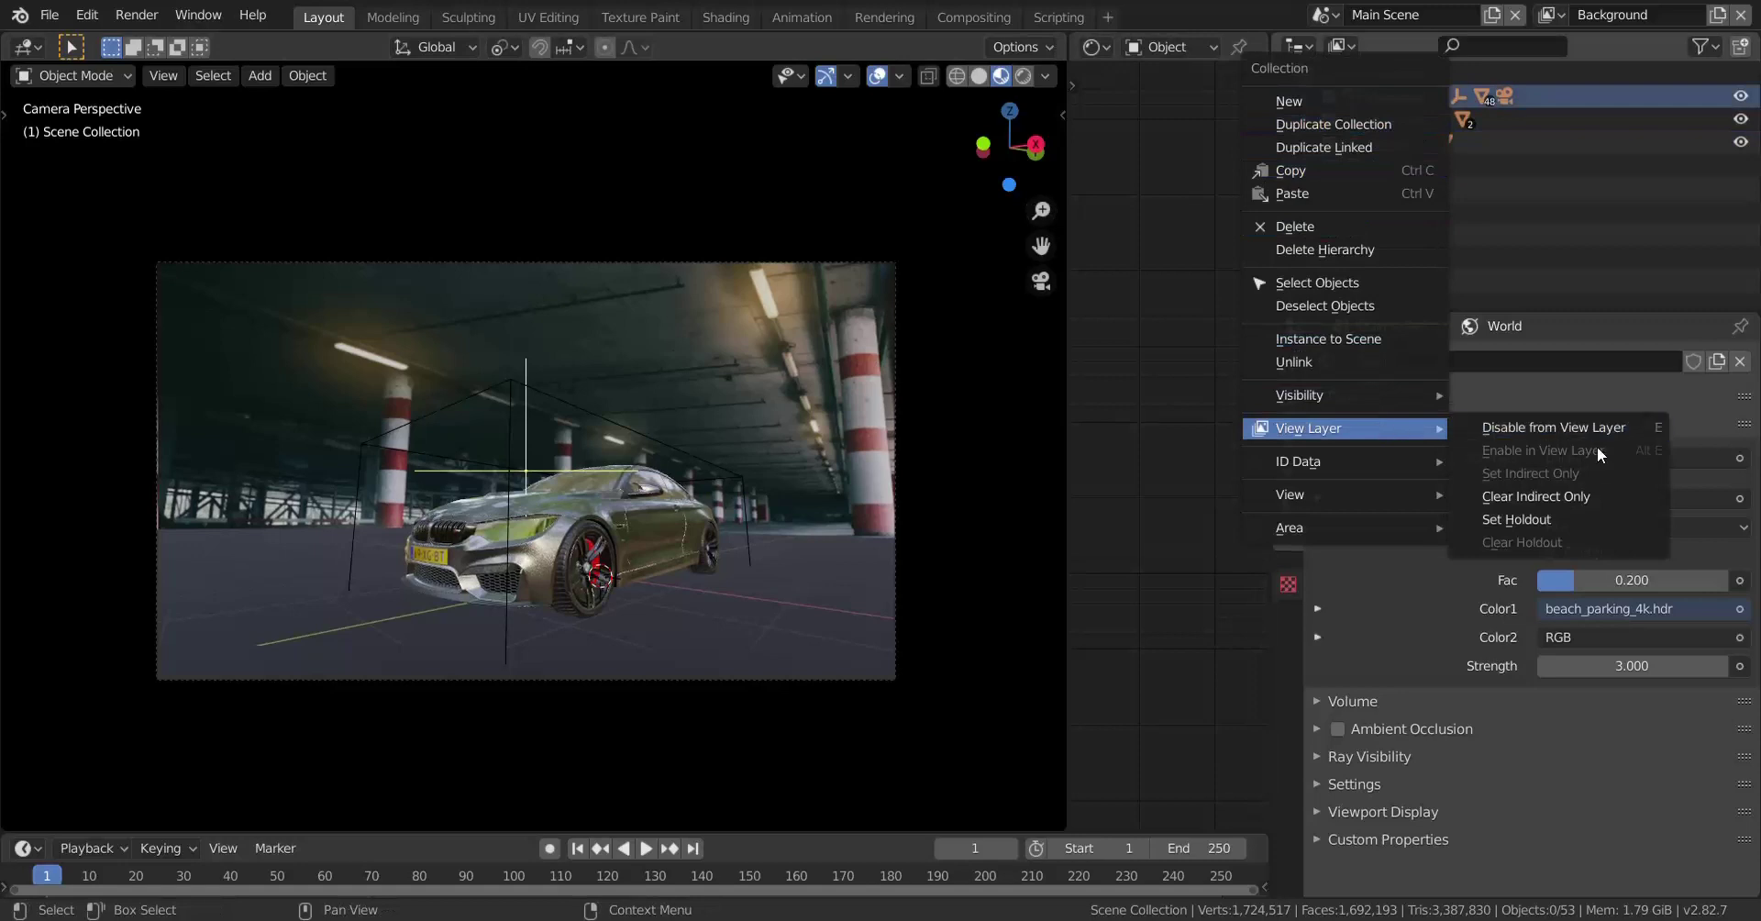
left_click(1572, 496)
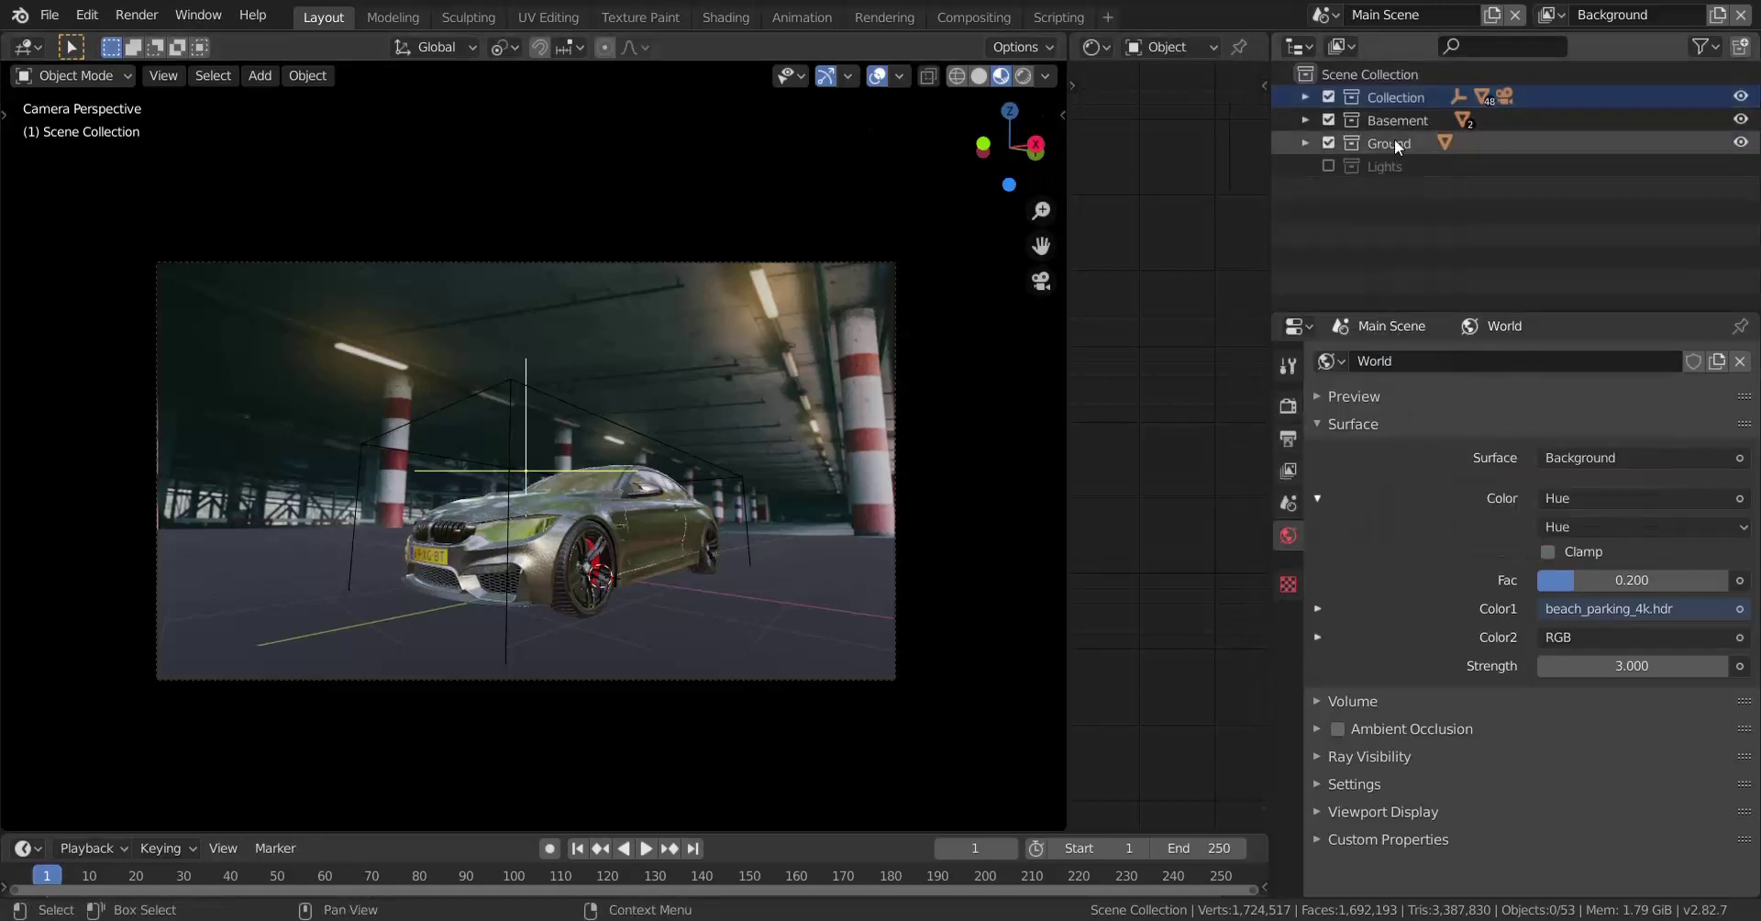
right_click(1383, 123)
mouse_move(1418, 456)
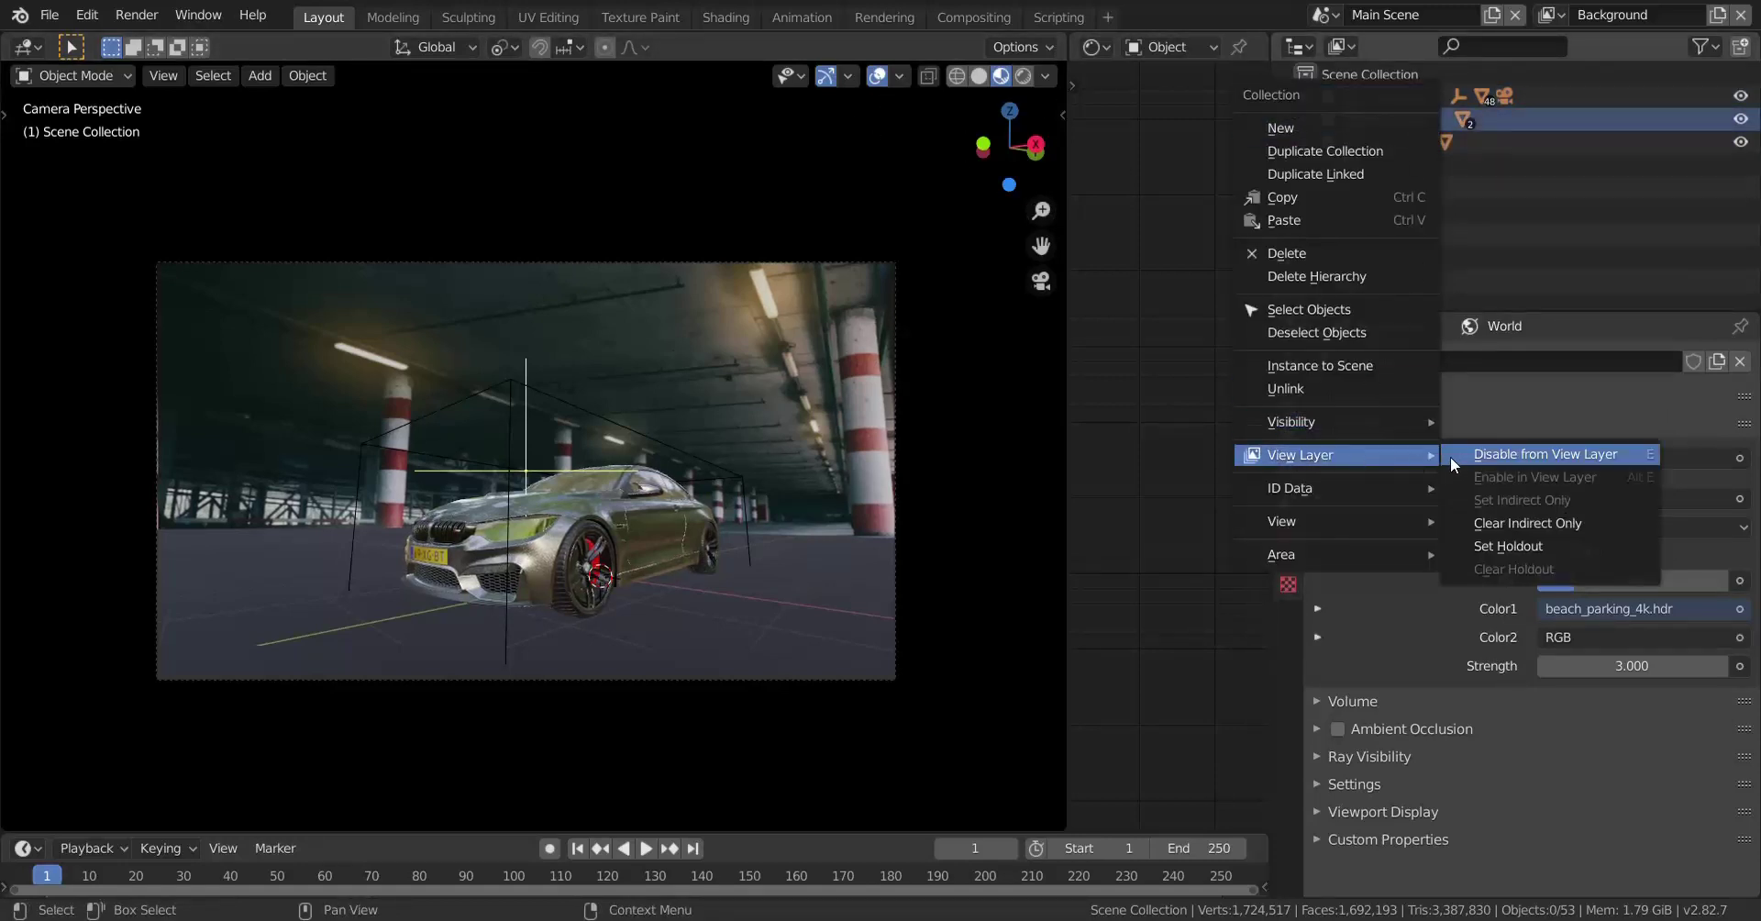
left_click(1513, 523)
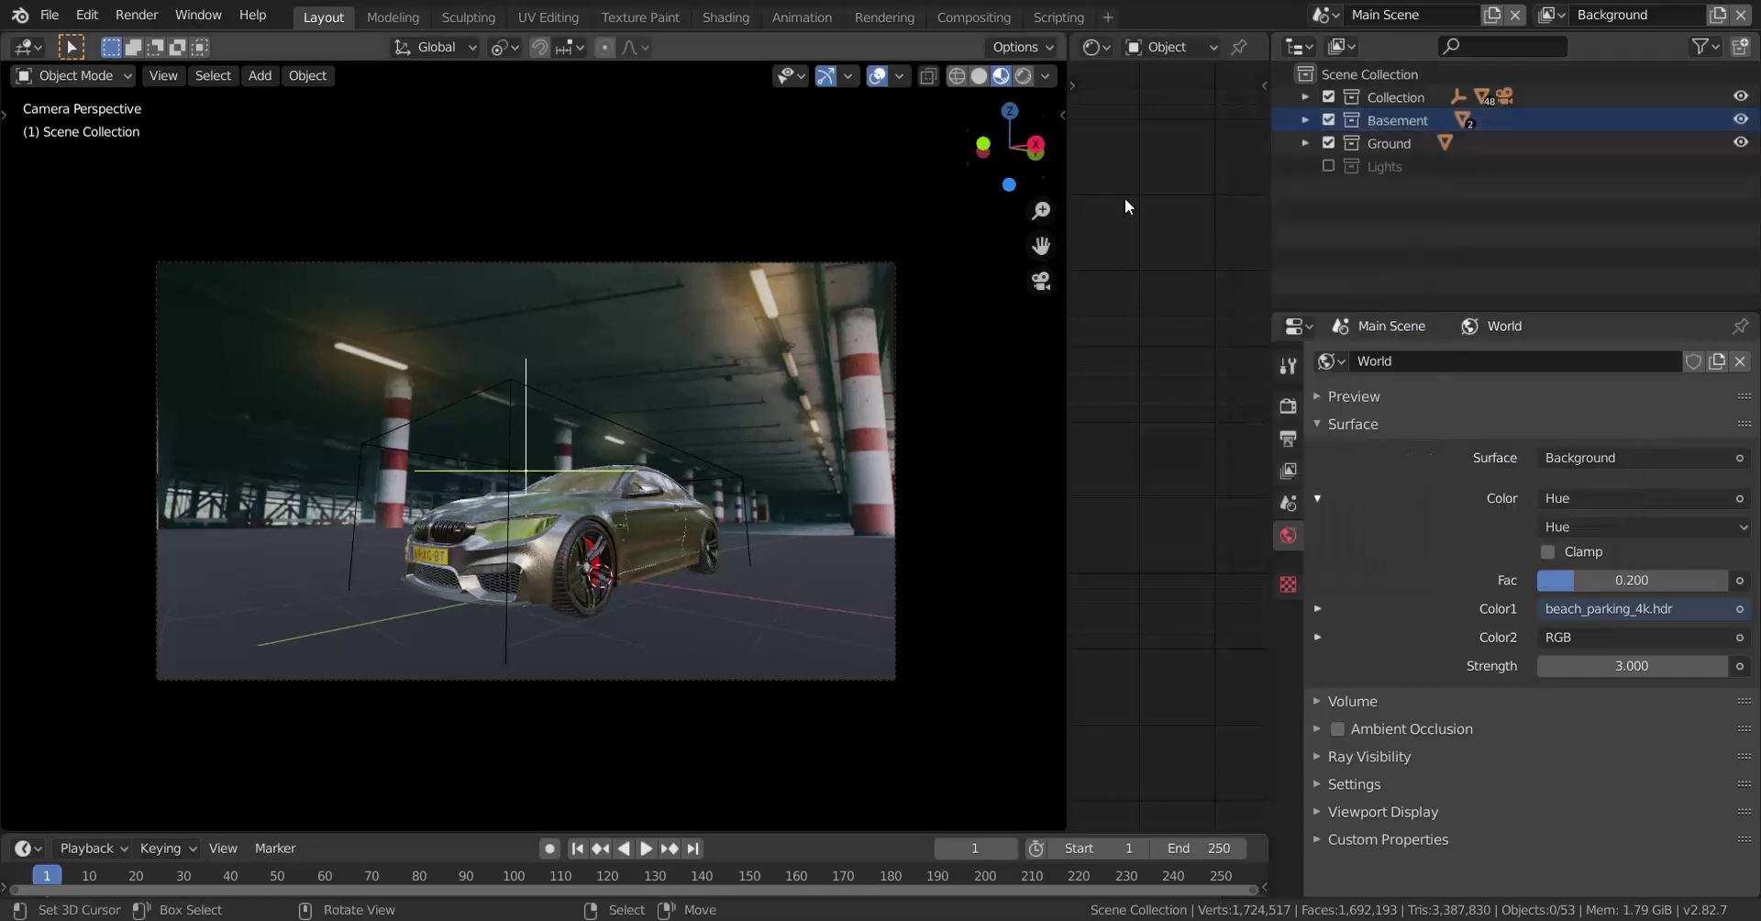
Step: Review the View Layer options of the Ground collection and the list of available view layers
right_click(1378, 139)
mouse_move(1399, 468)
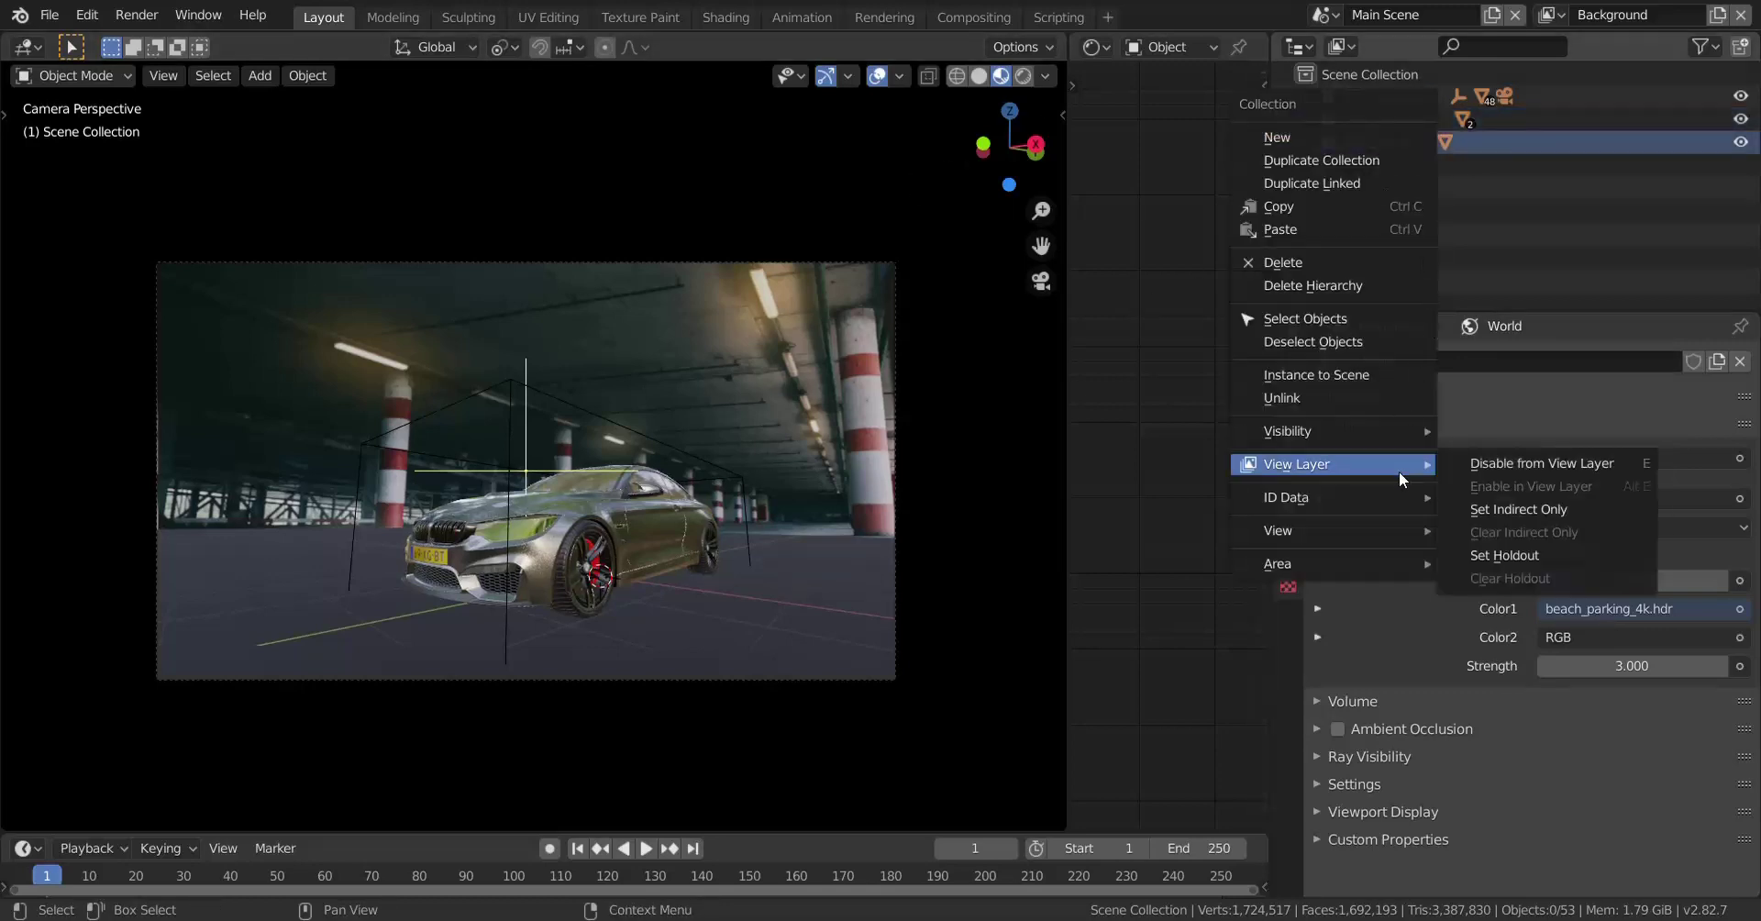
left_click(1468, 480)
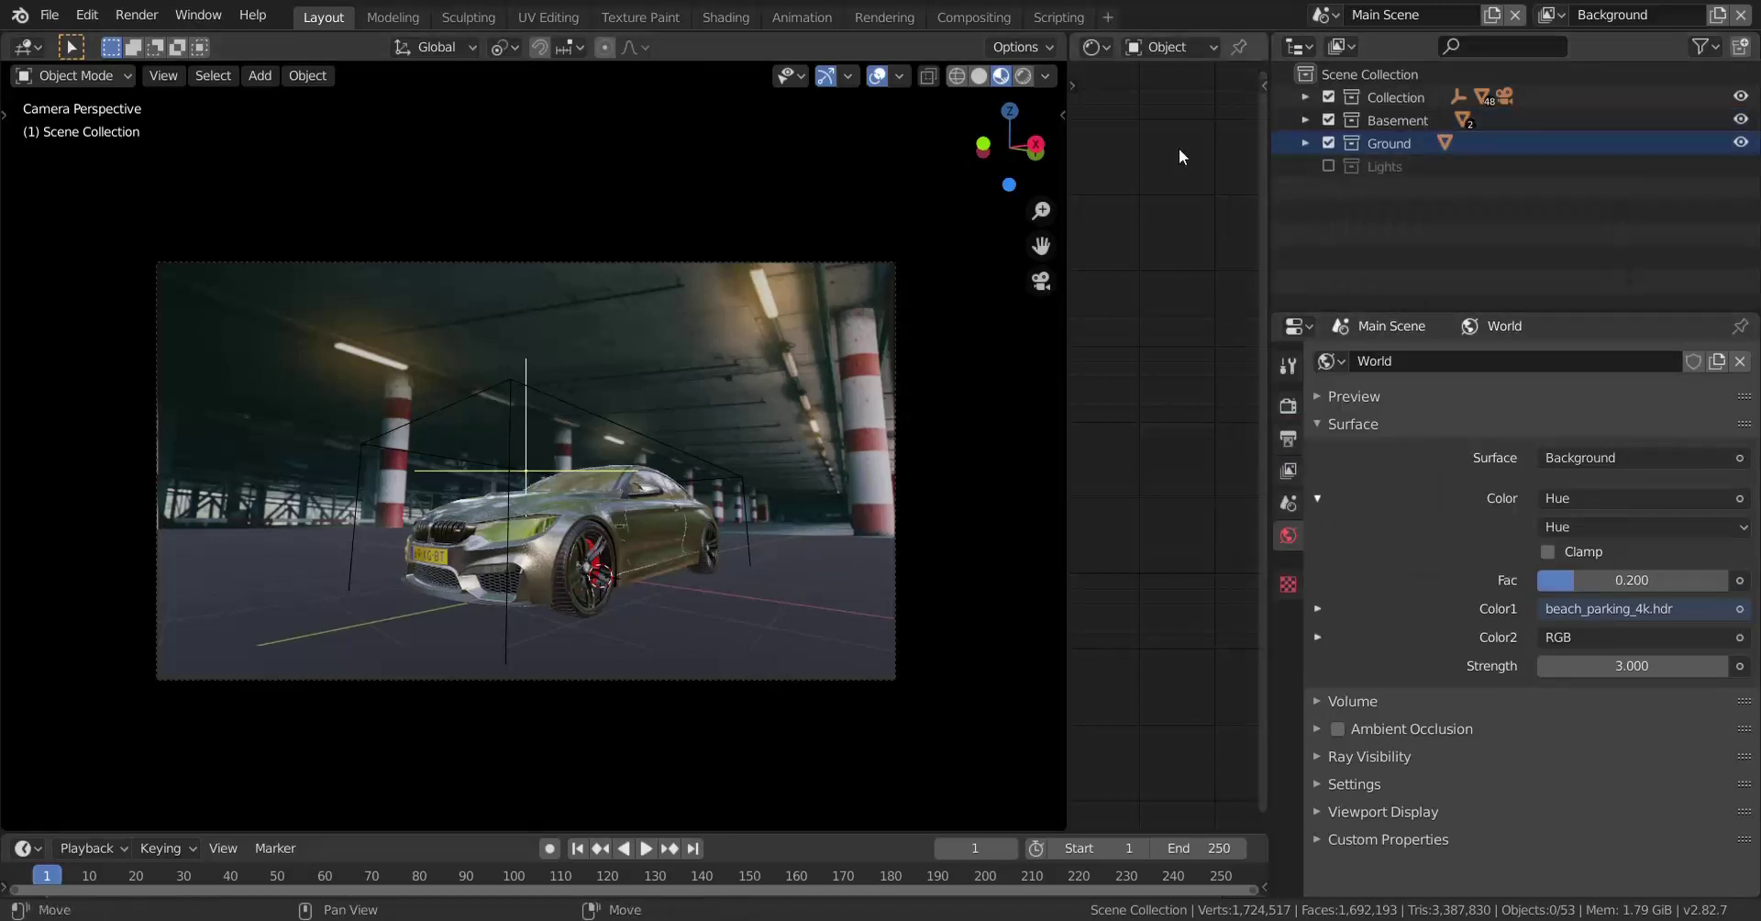
left_click(1550, 15)
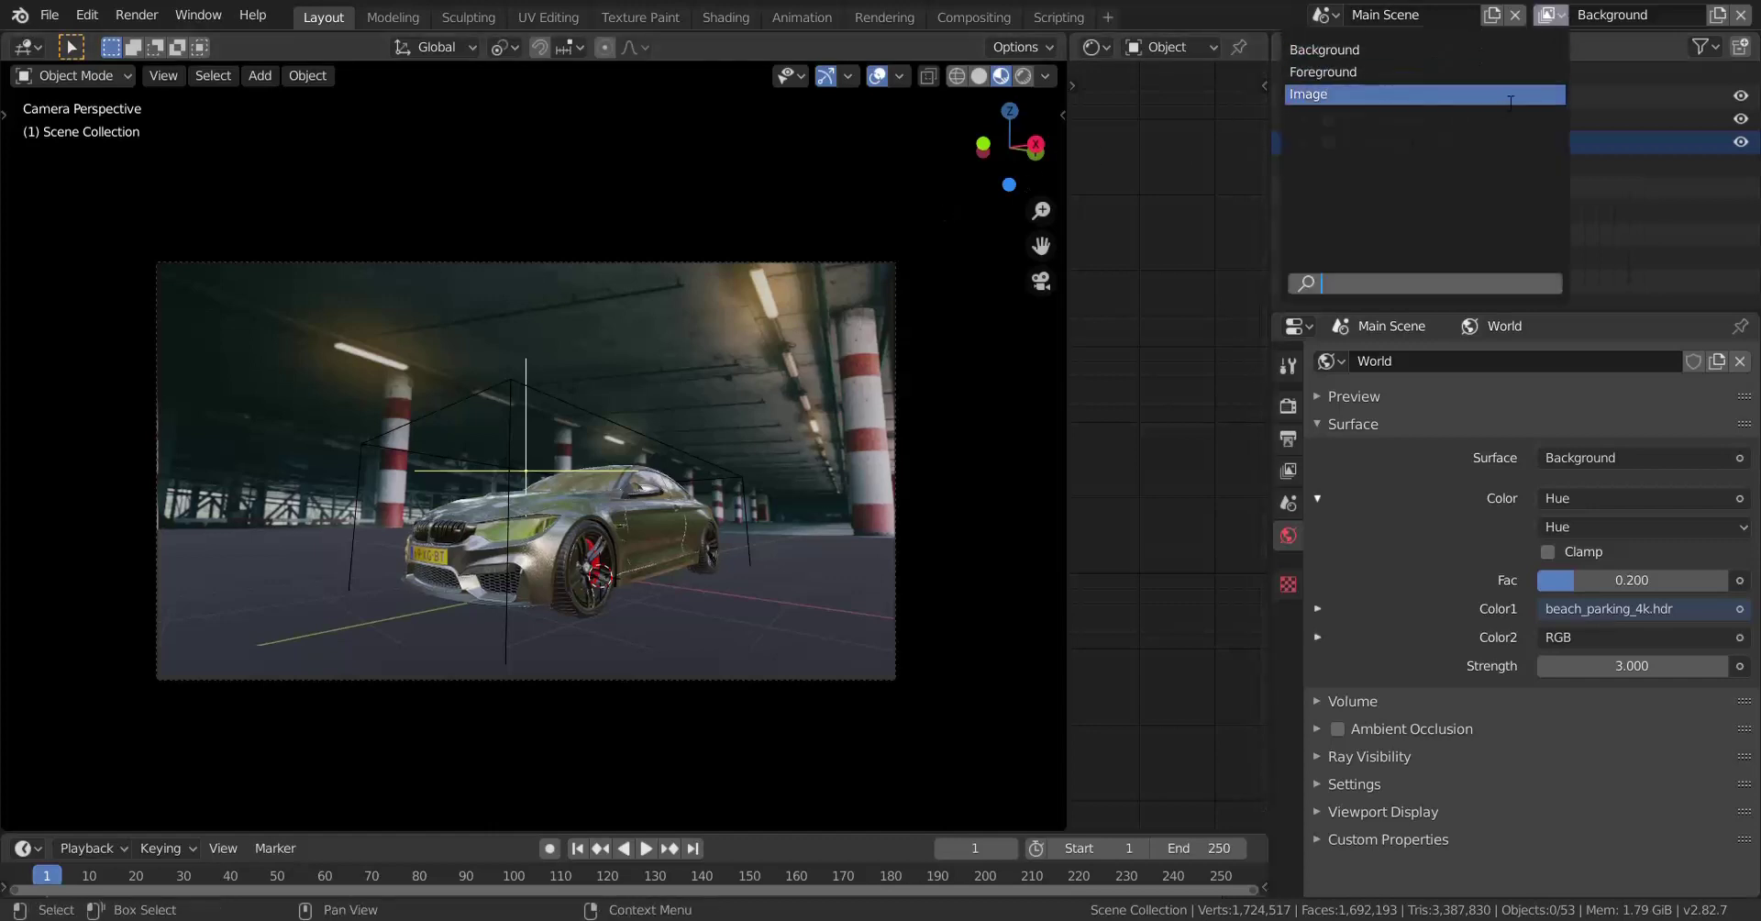
left_click(1192, 163)
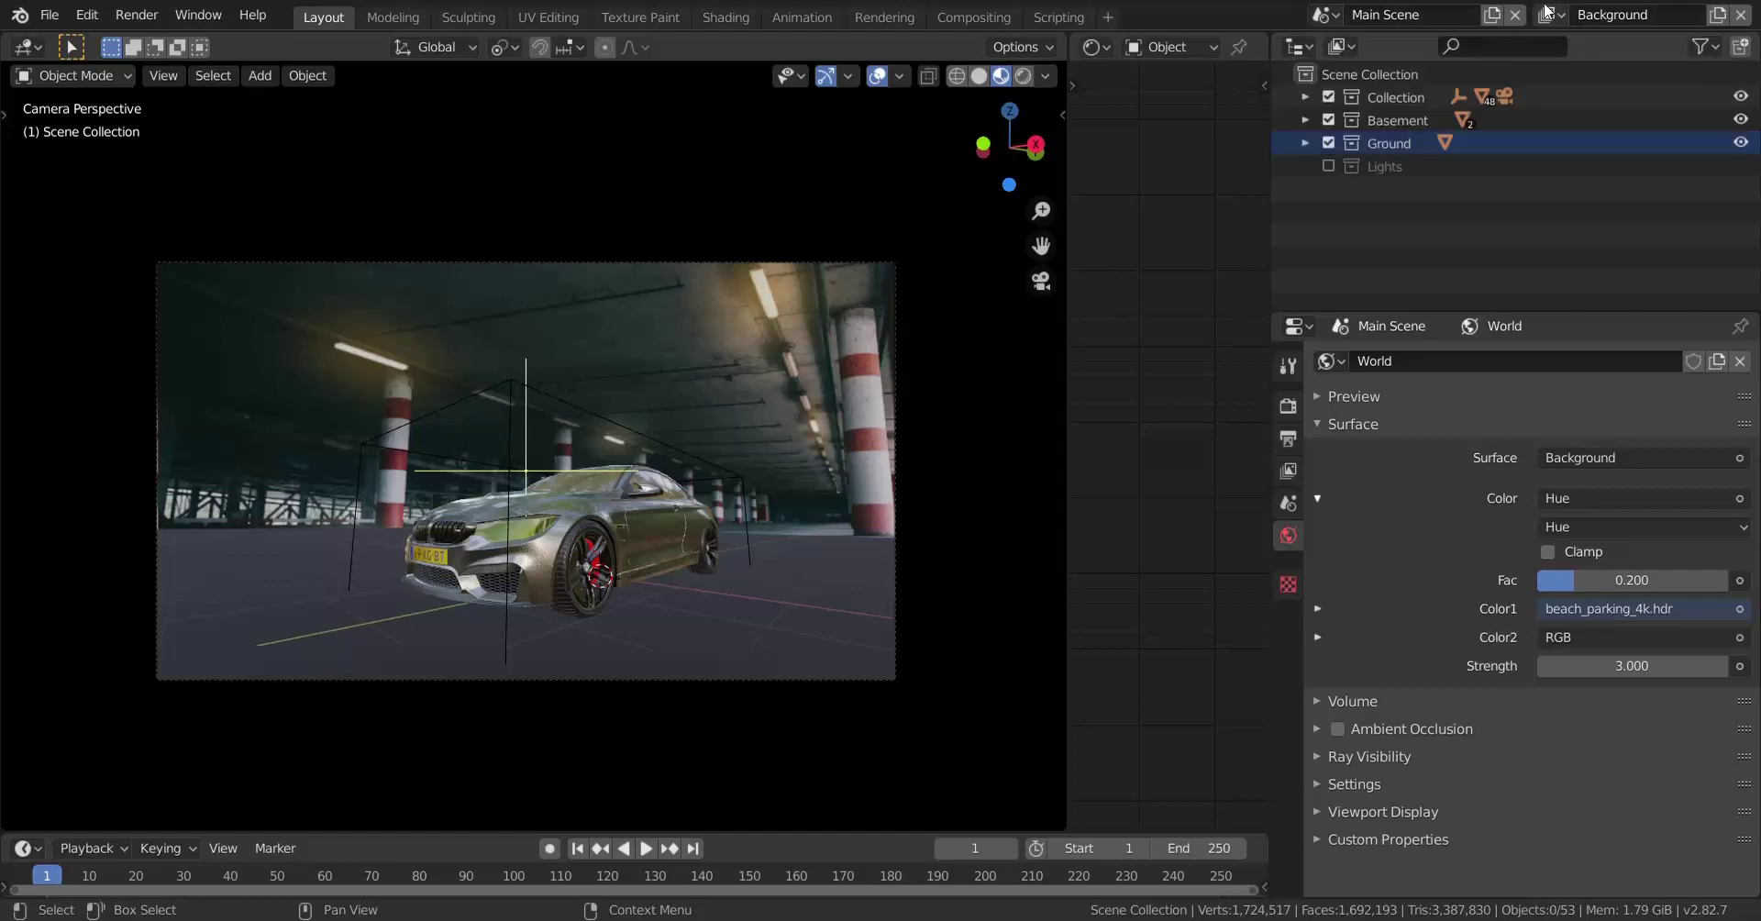
Step: Switch to the Lights Scene and select each of its two spot lights in turn
left_click(1327, 15)
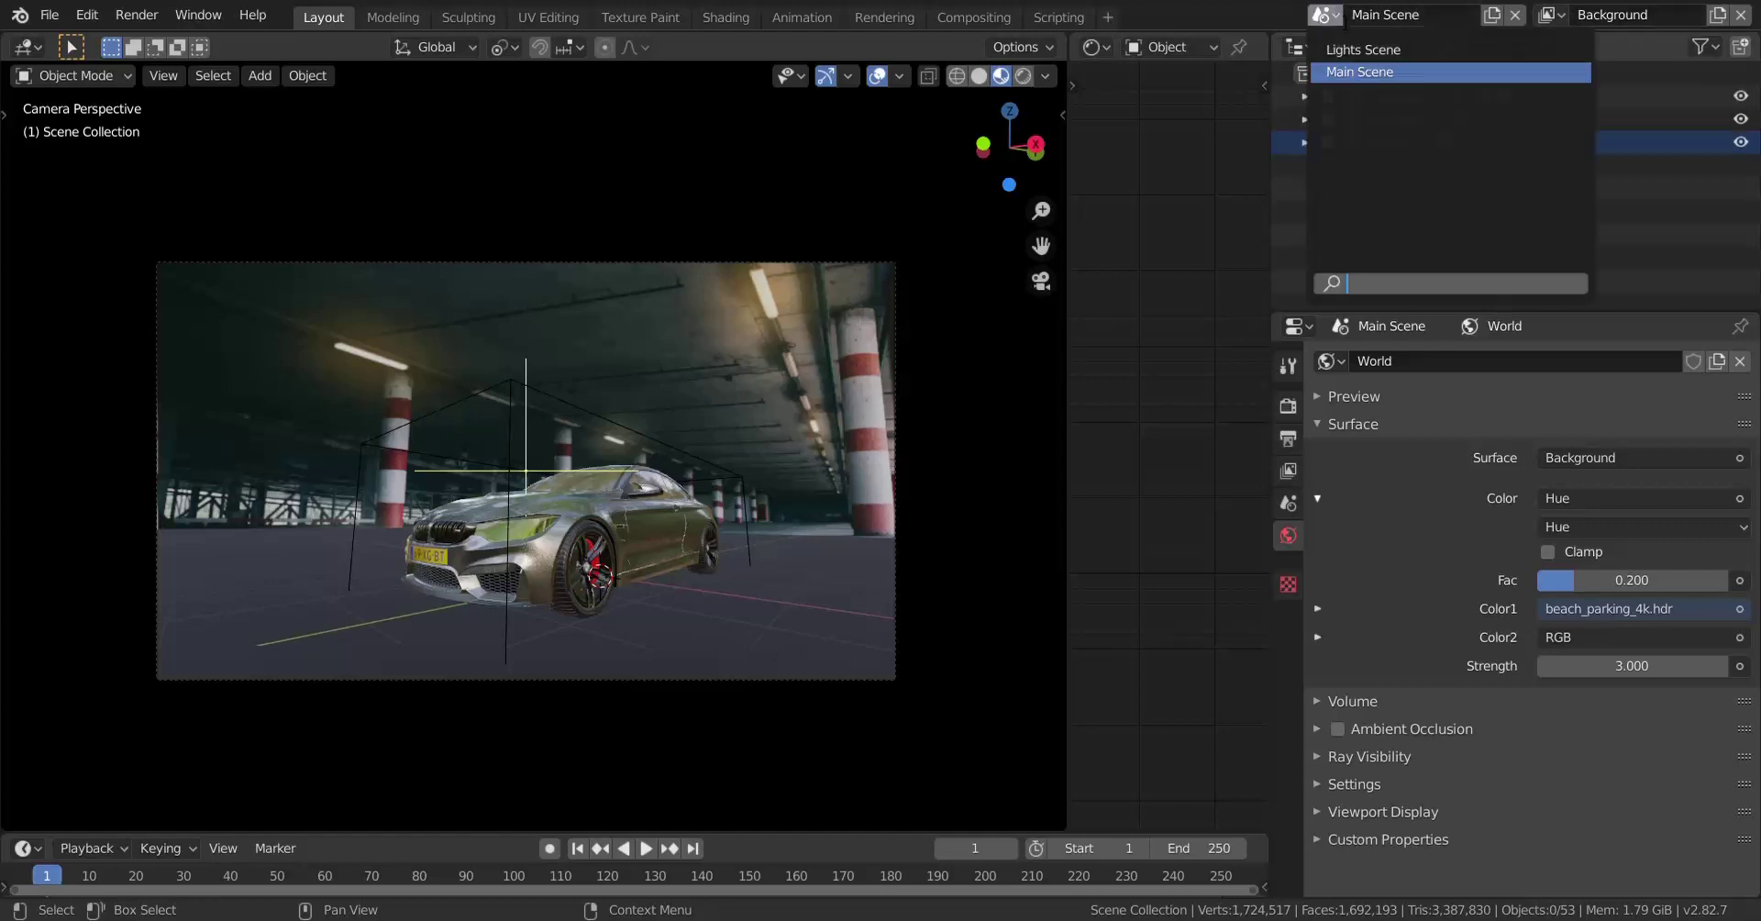
left_click(1372, 27)
left_click(1337, 20)
left_click(1411, 53)
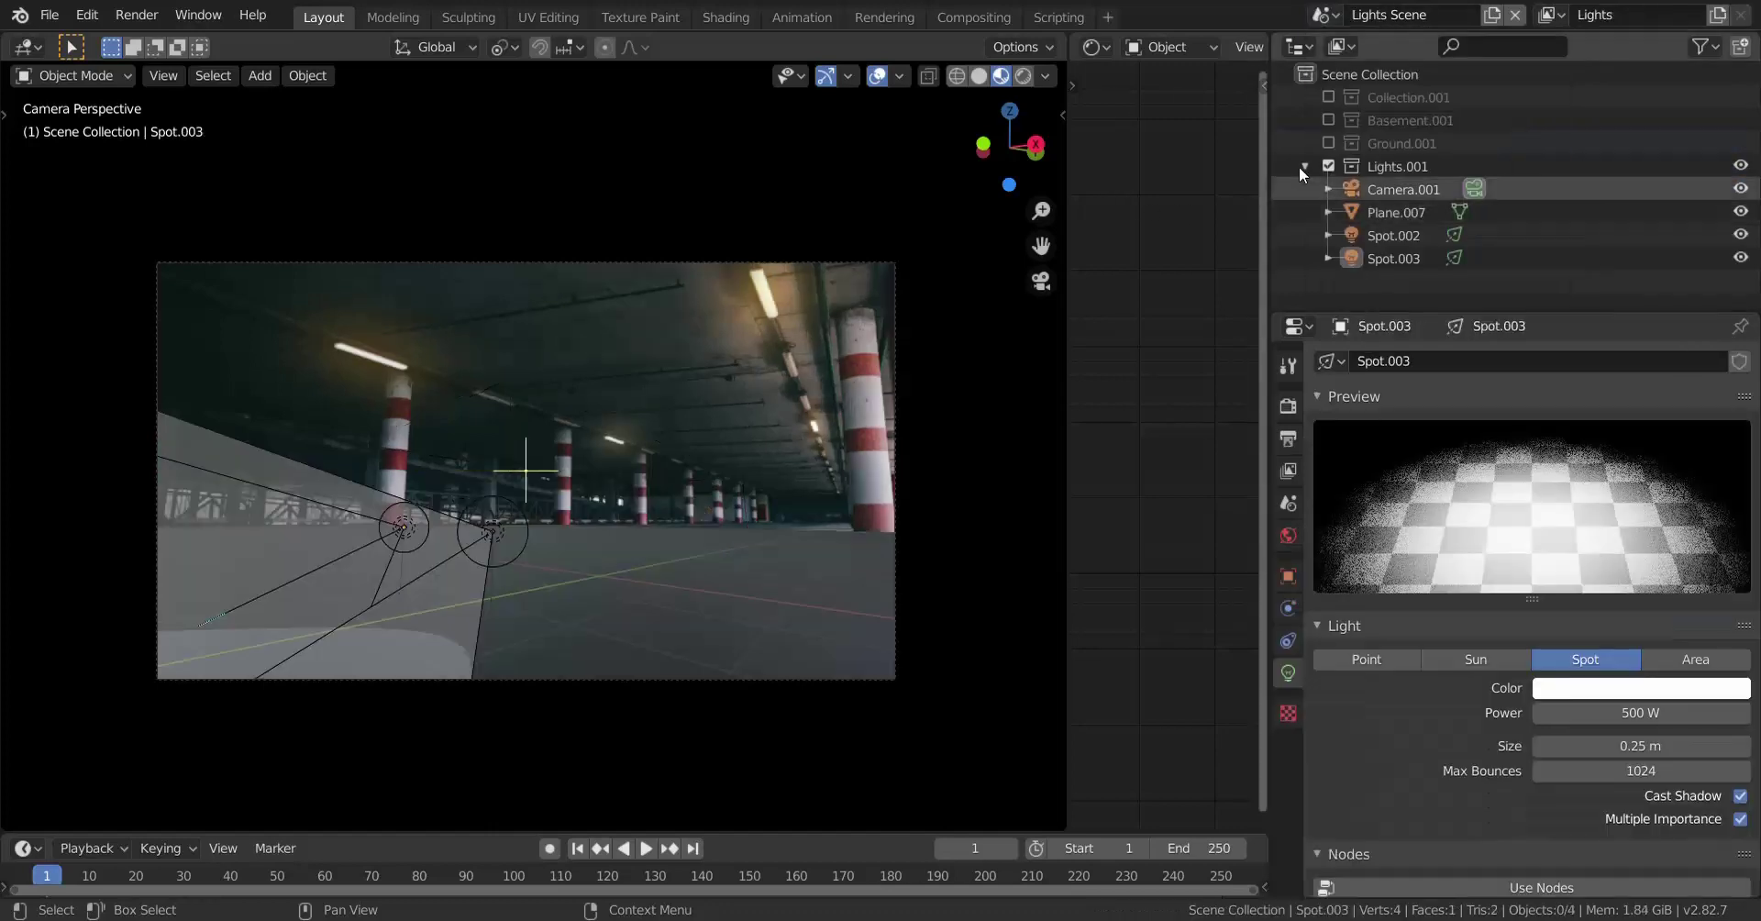
left_click(444, 509)
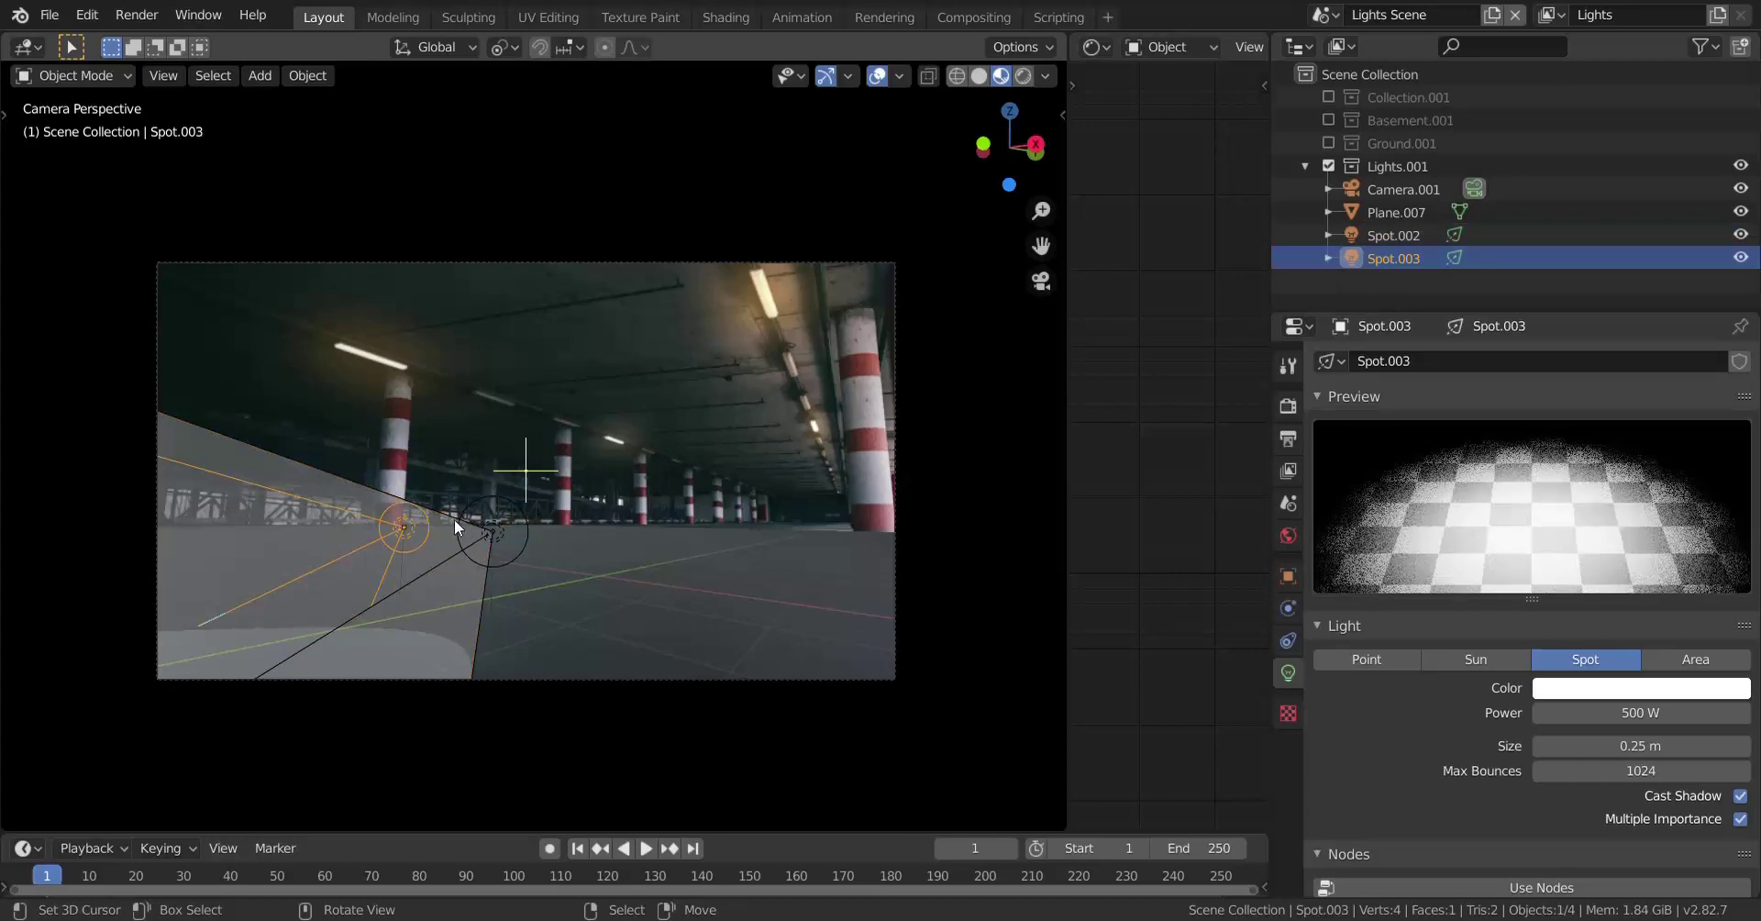
left_click(454, 519)
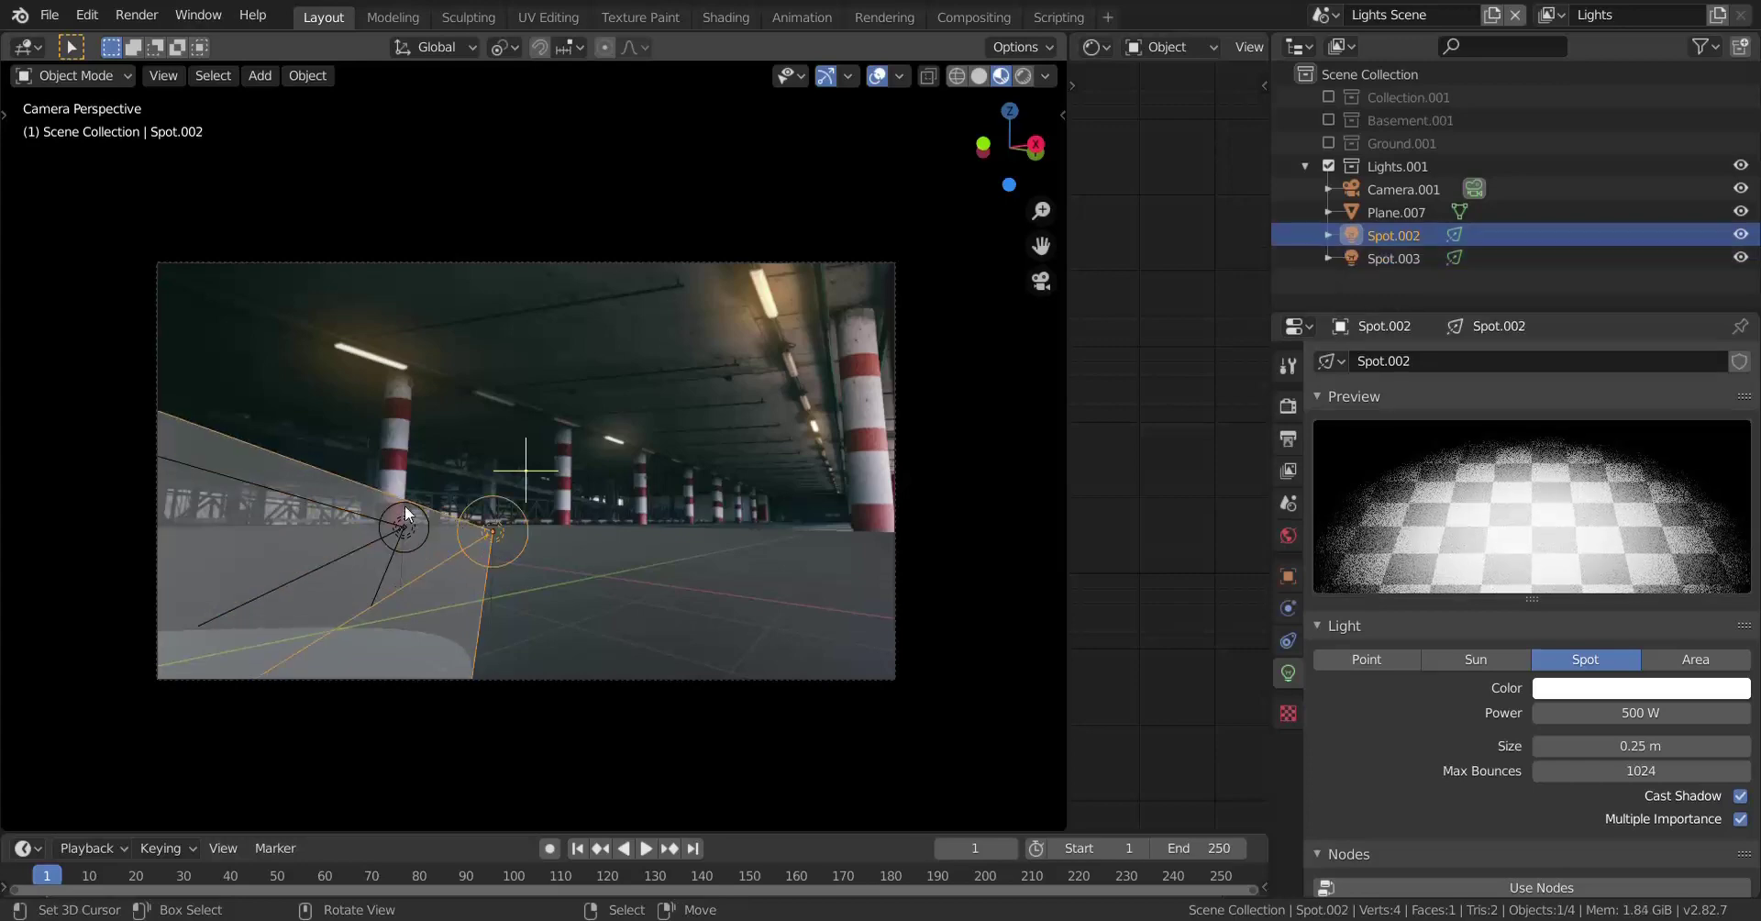
Step: Enable Collection.001 to view the spot lights against the car's headlights, and exclude it again
left_click(1328, 96)
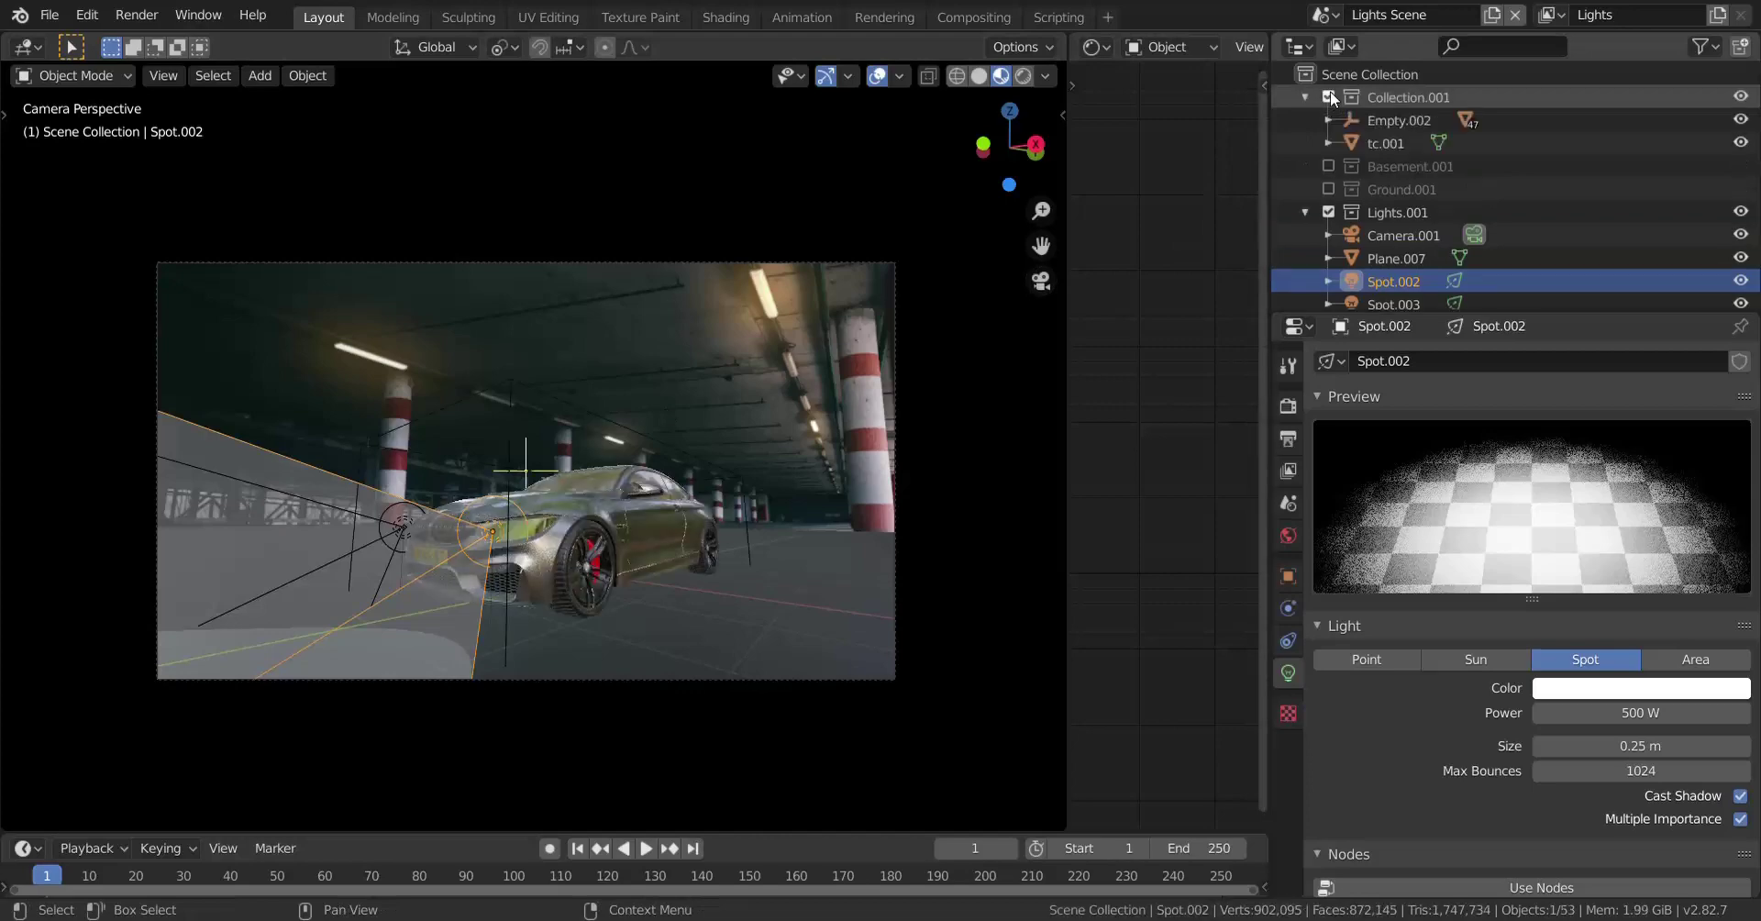
middle_click_drag(635, 522, 486, 532)
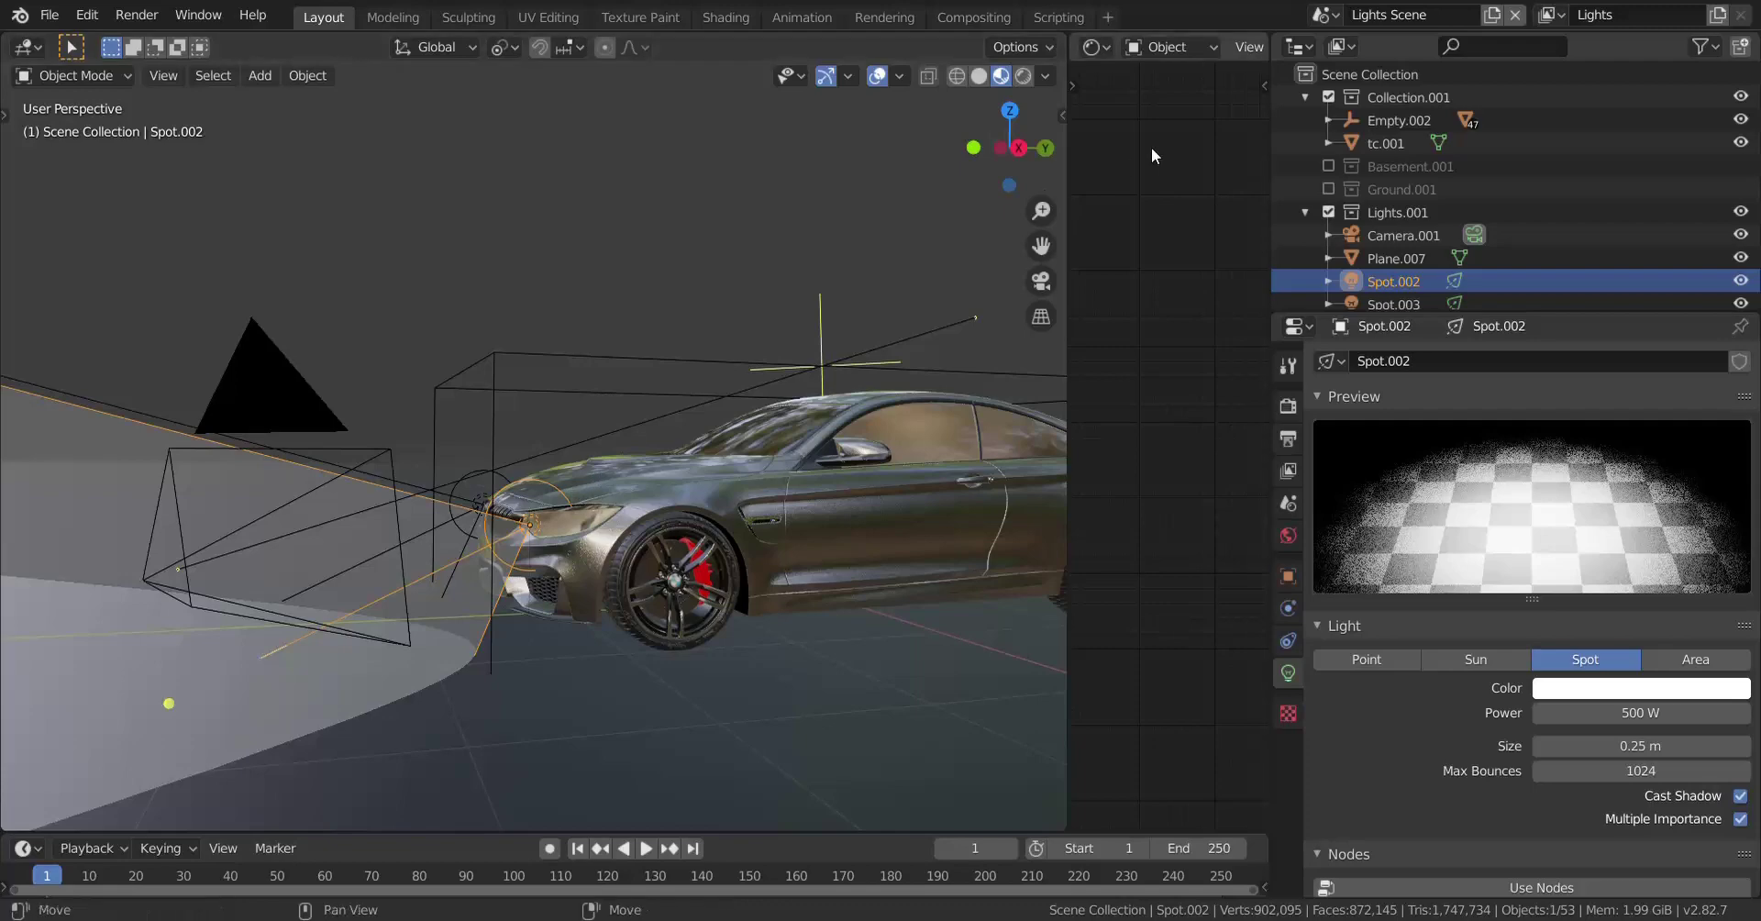
left_click(1328, 97)
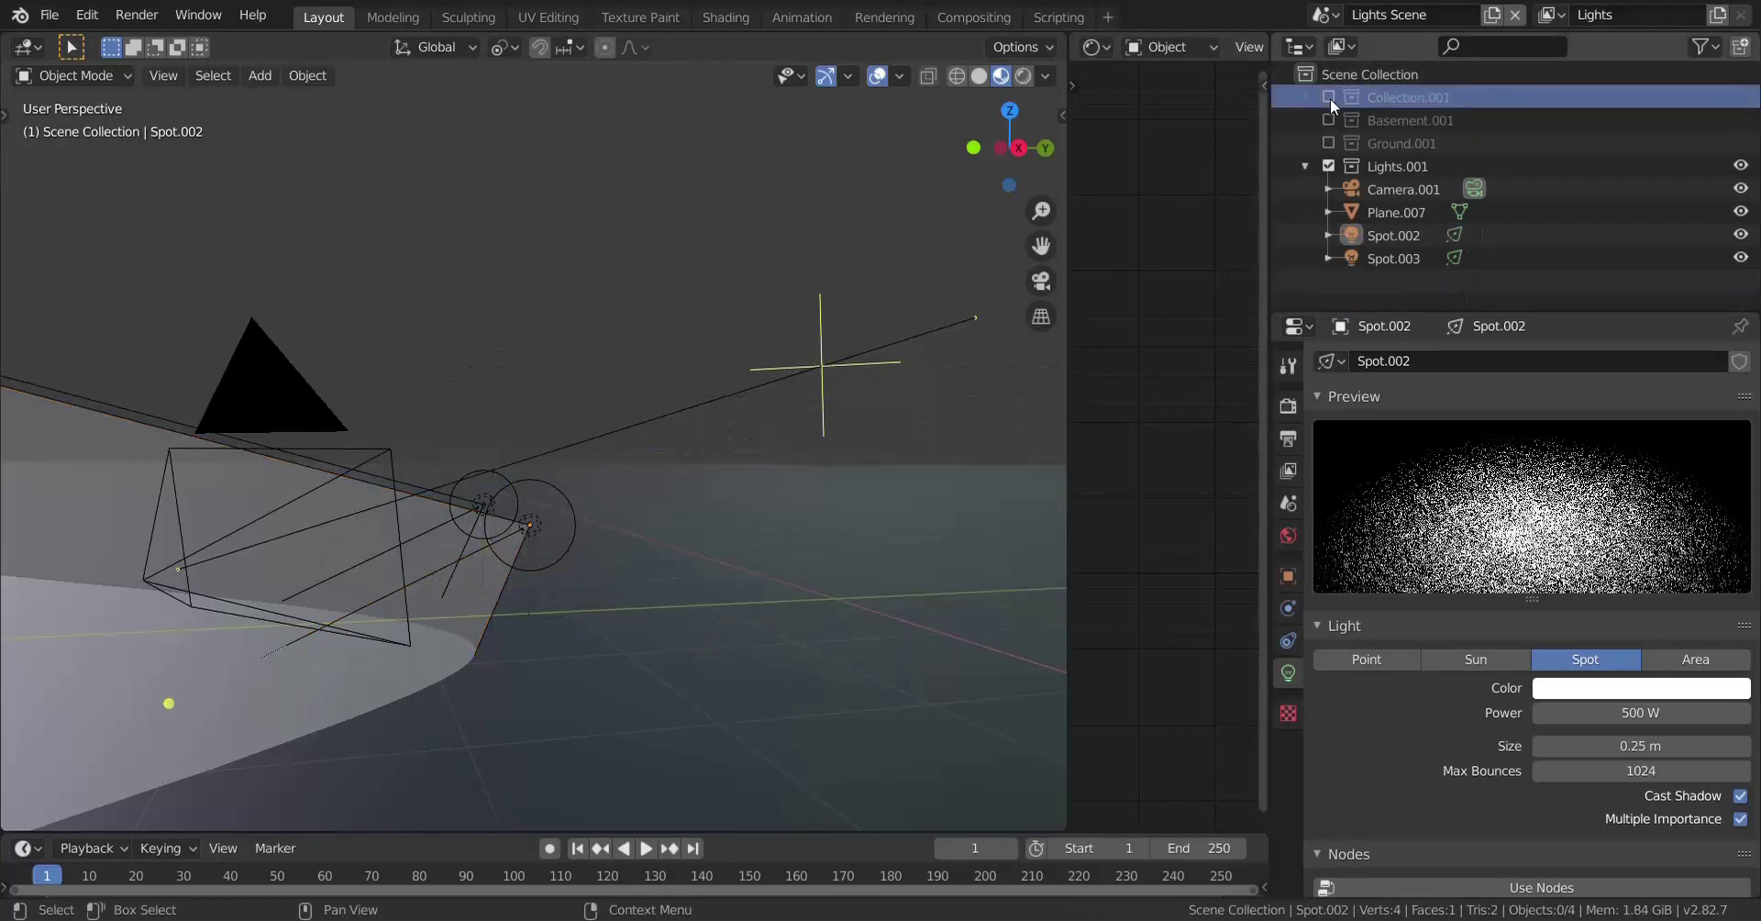
Step: Check which scenes exist and which view layers the Lights Scene contains
left_click(1333, 19)
left_click(1351, 19)
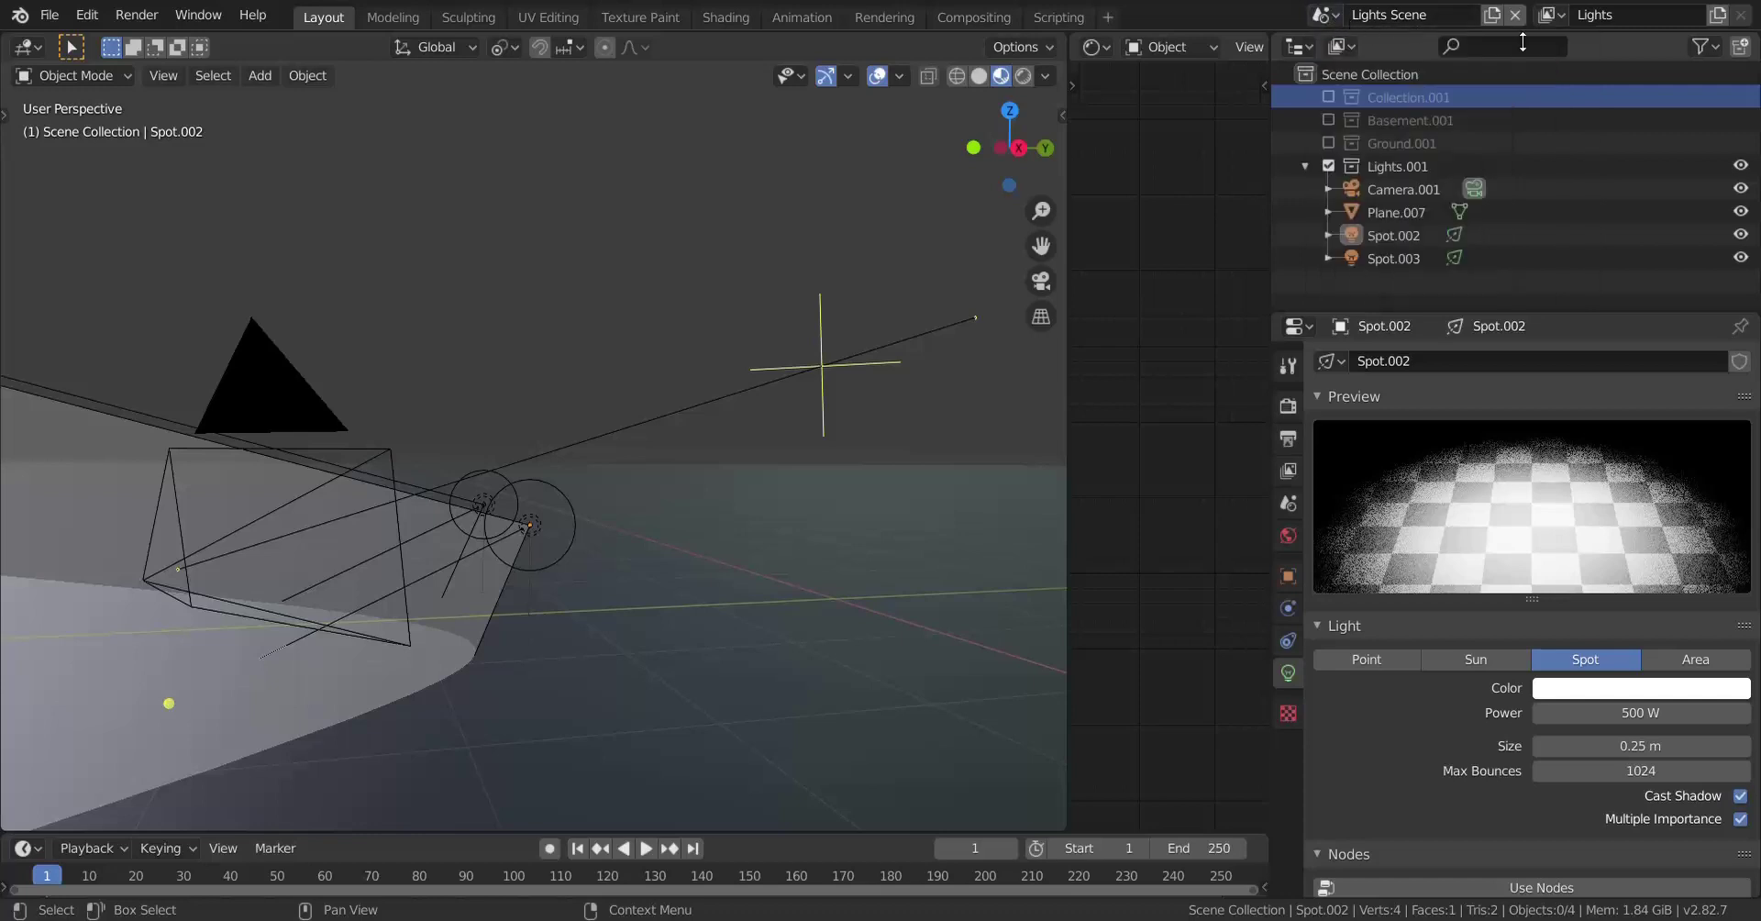
left_click(1561, 16)
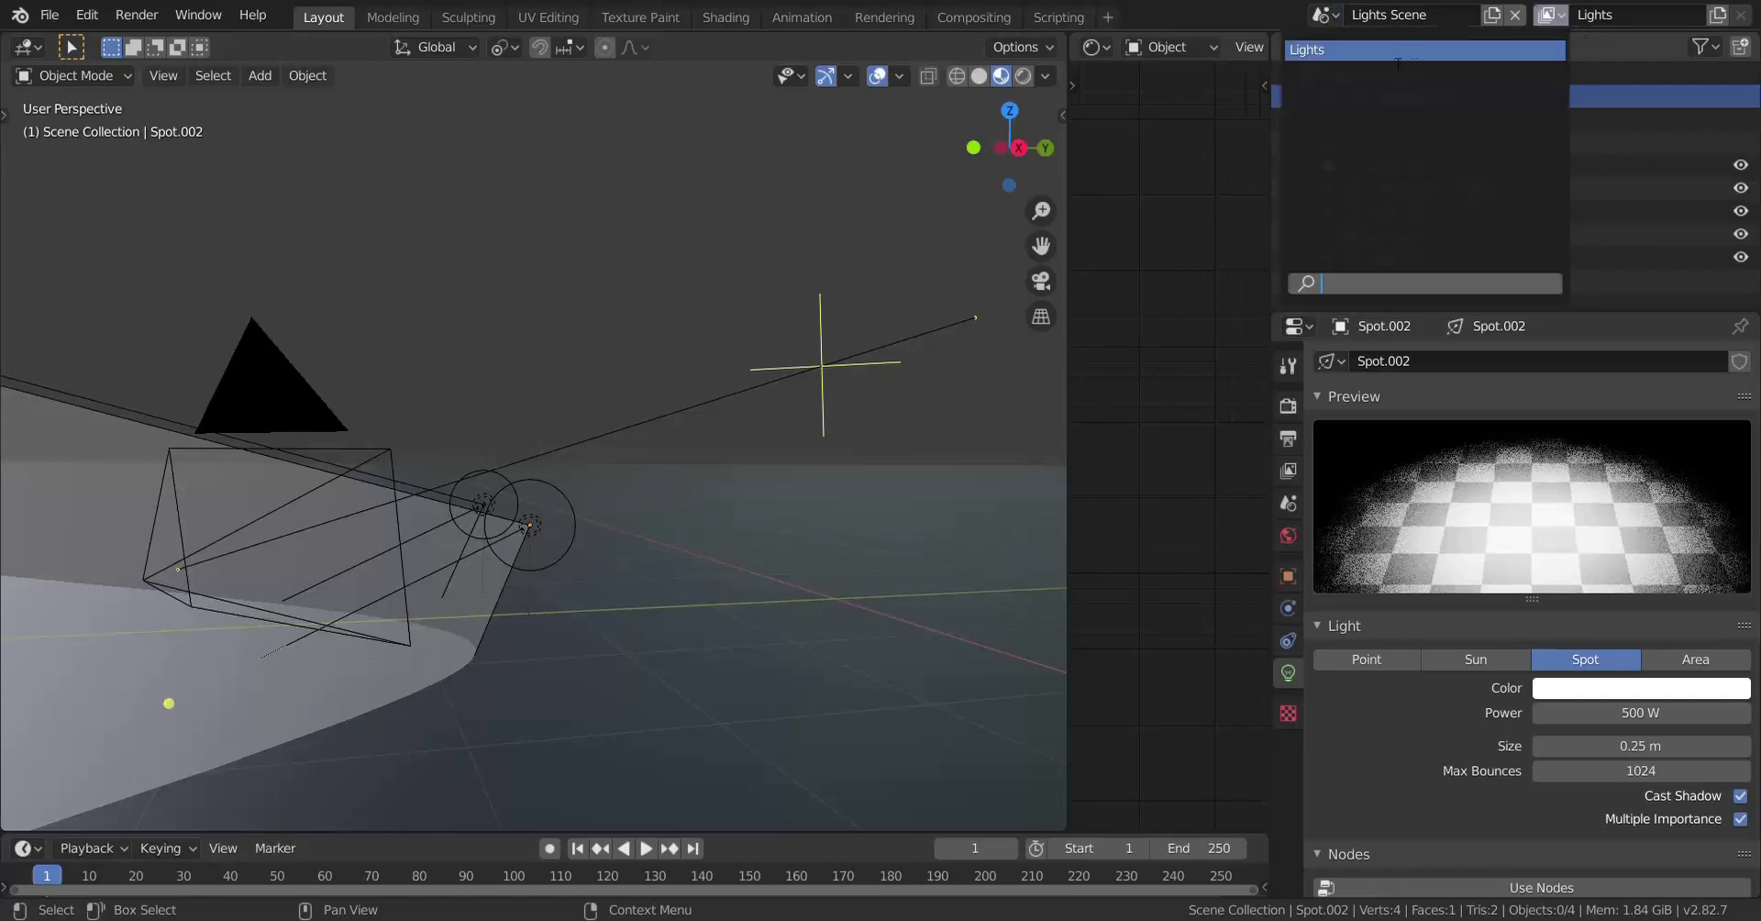
left_click(1231, 107)
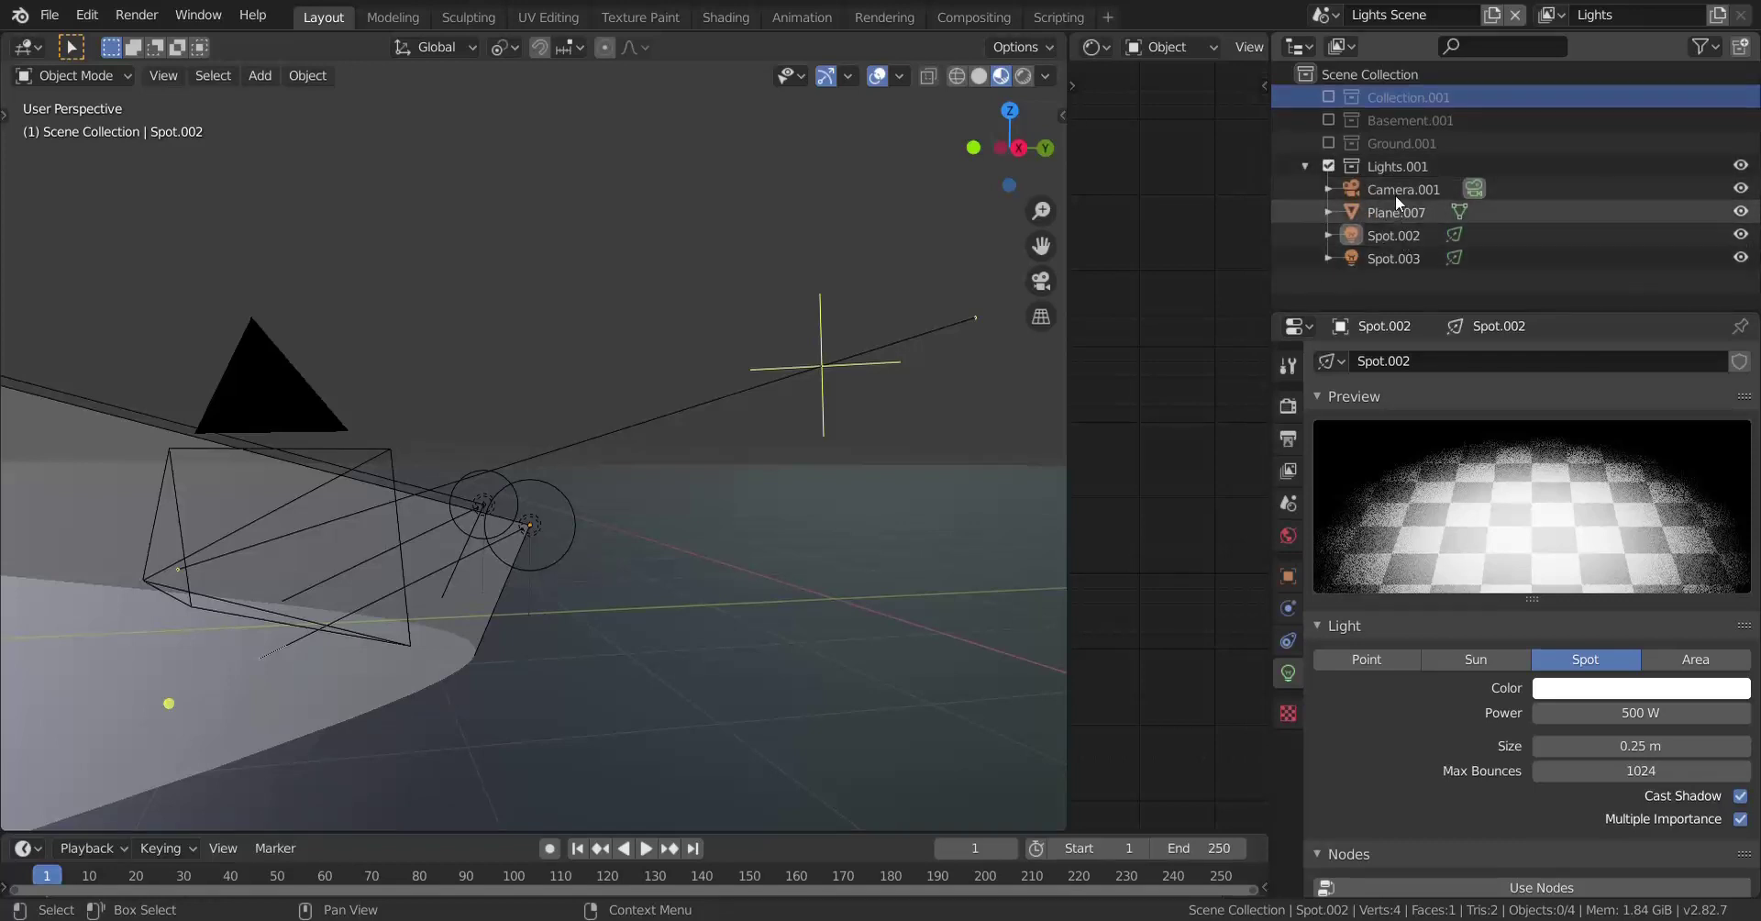
Step: Inspect the camera, floor plane and spot lights of the Lights.001 collection, and leave everything deselected
right_click(531, 523)
left_click(440, 487)
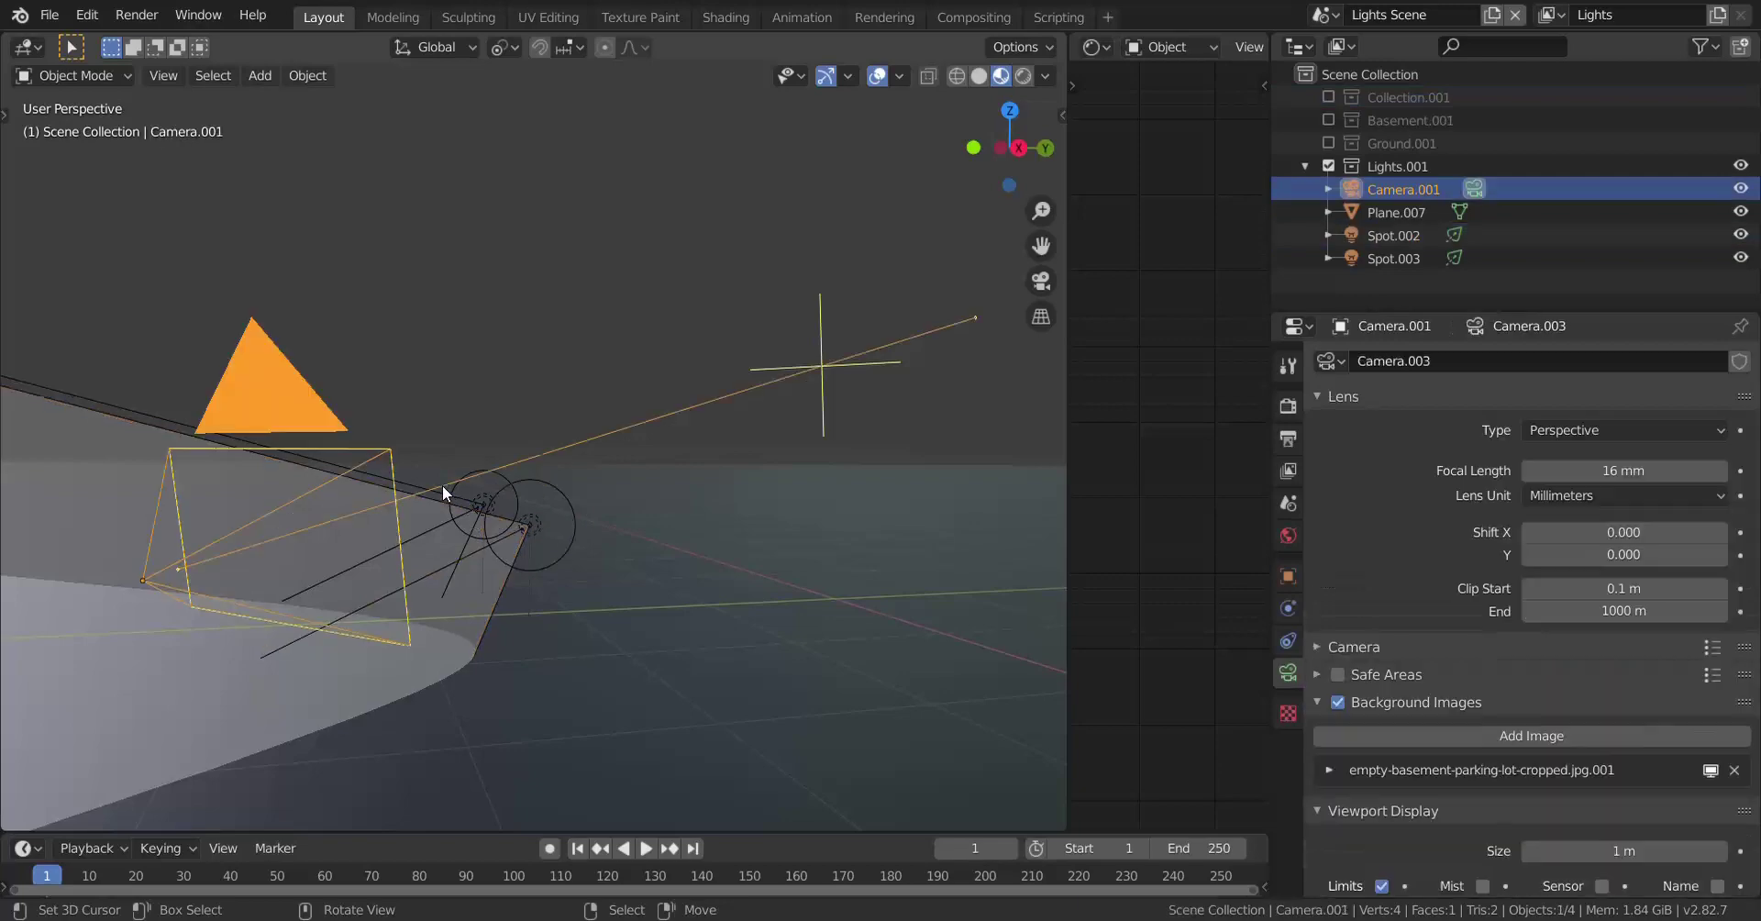
left_click(431, 483)
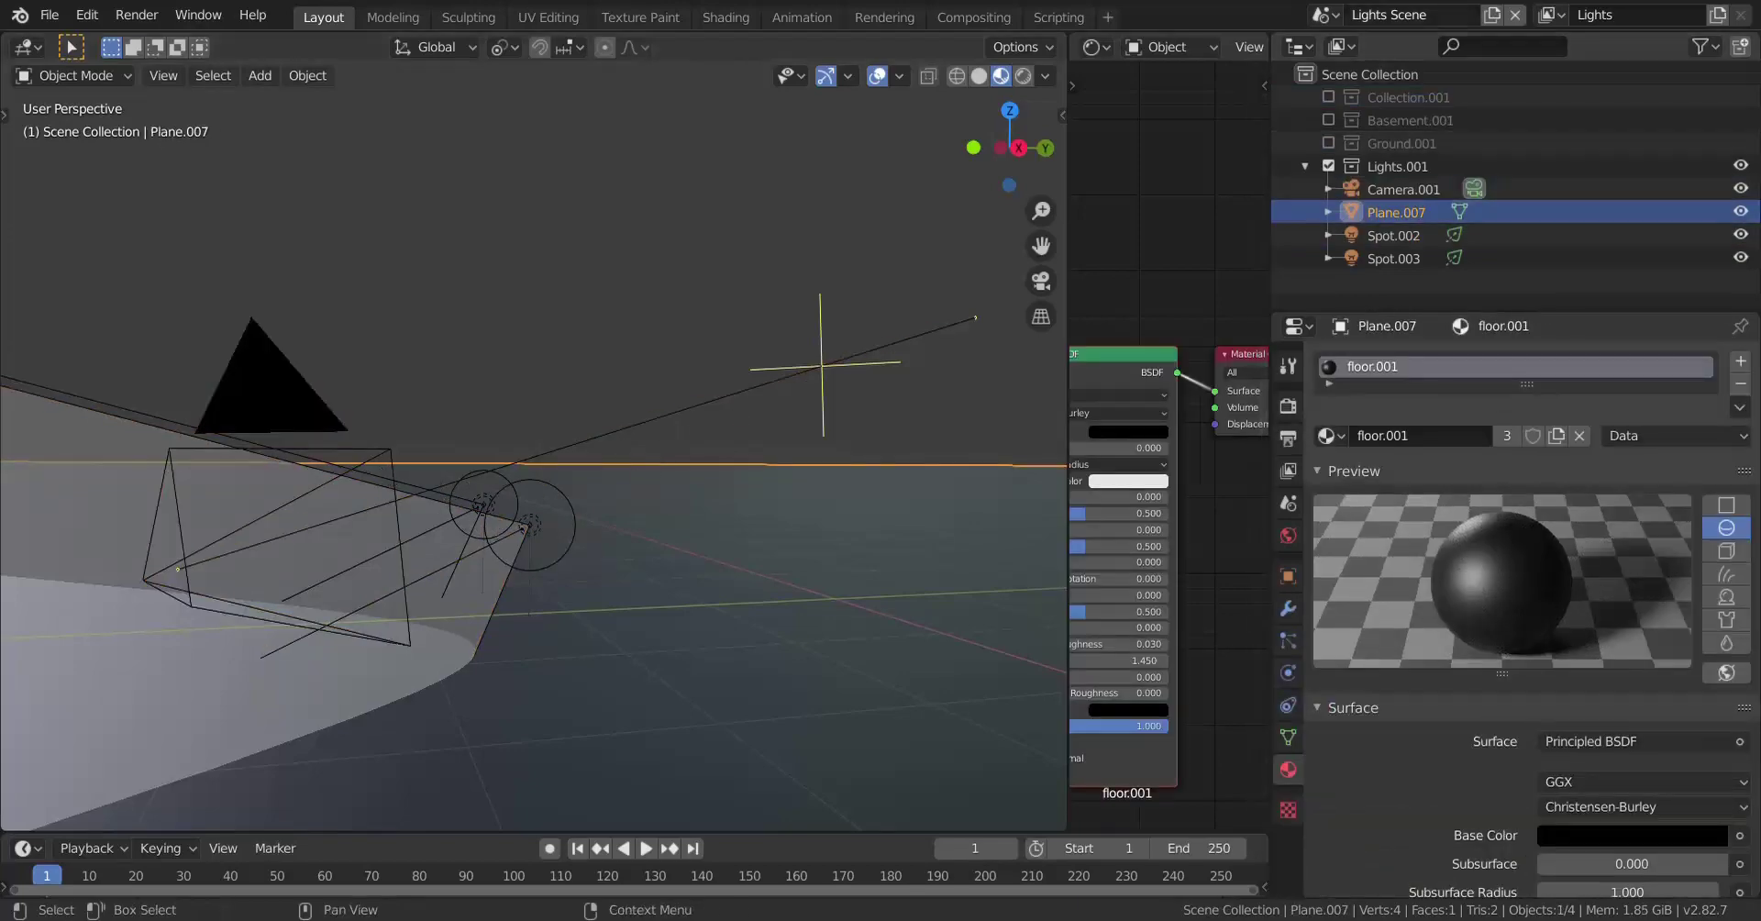
key("alt+a")
middle_click_drag(600, 492, 671, 497)
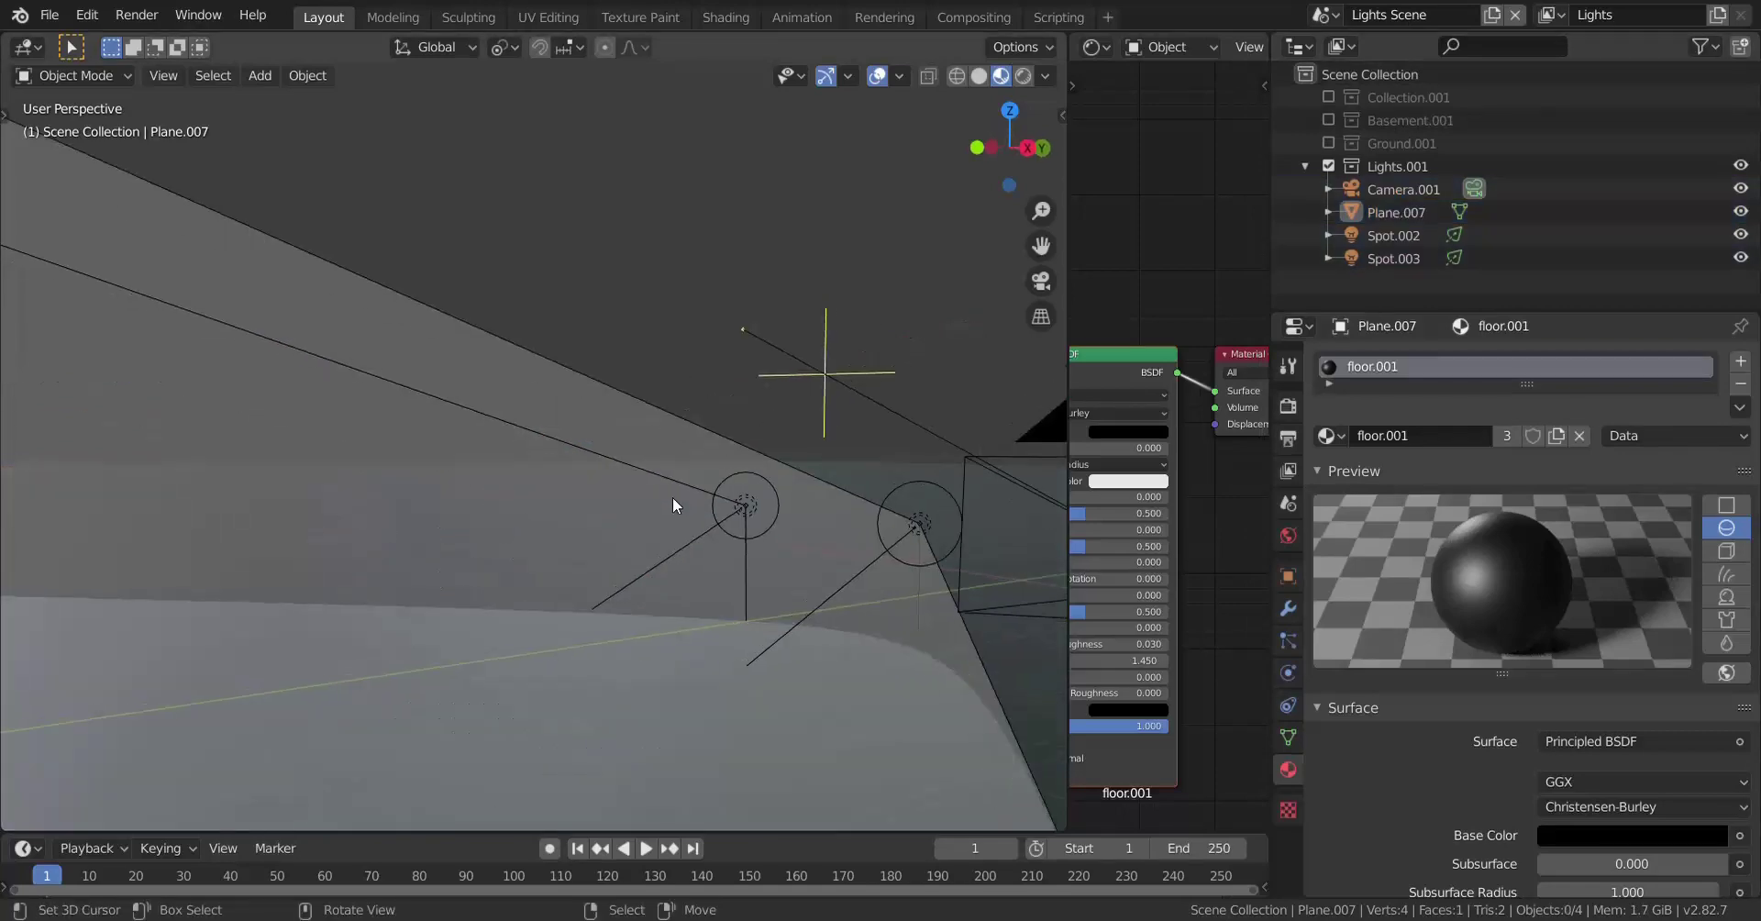
Step: Show the Lights Scene through the camera with Rendered viewport shading
key("KP_0")
key("z")
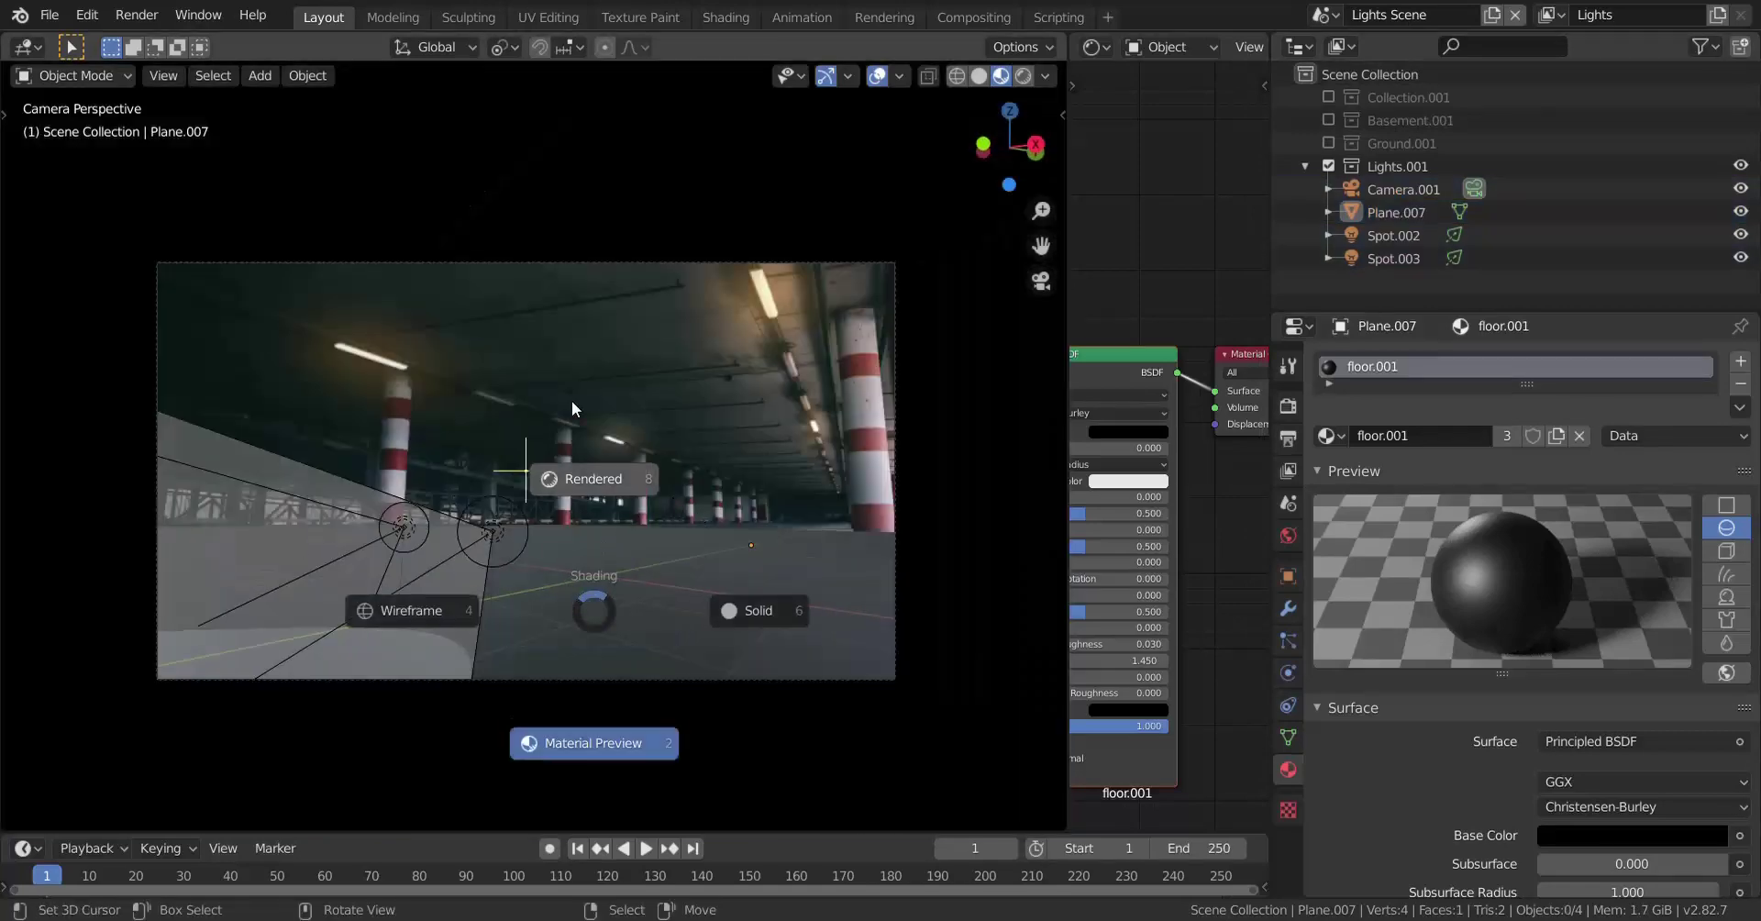
left_click(570, 400)
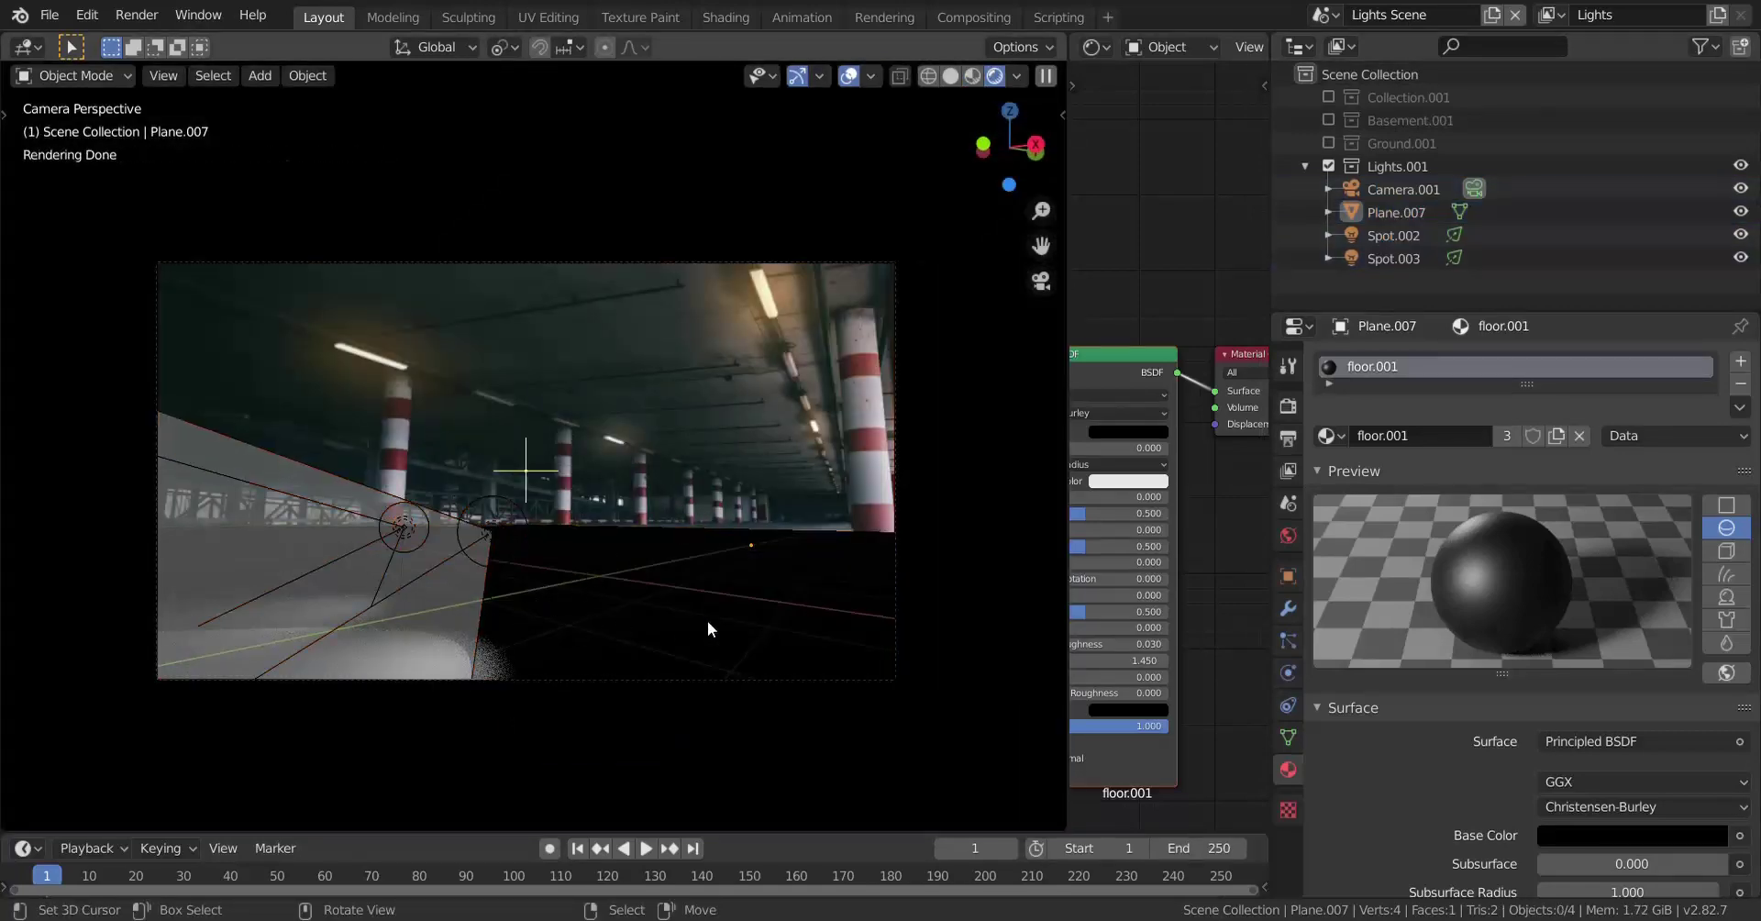
Step: Turn off Show Cone for the Spot.002 light
left_click(739, 602)
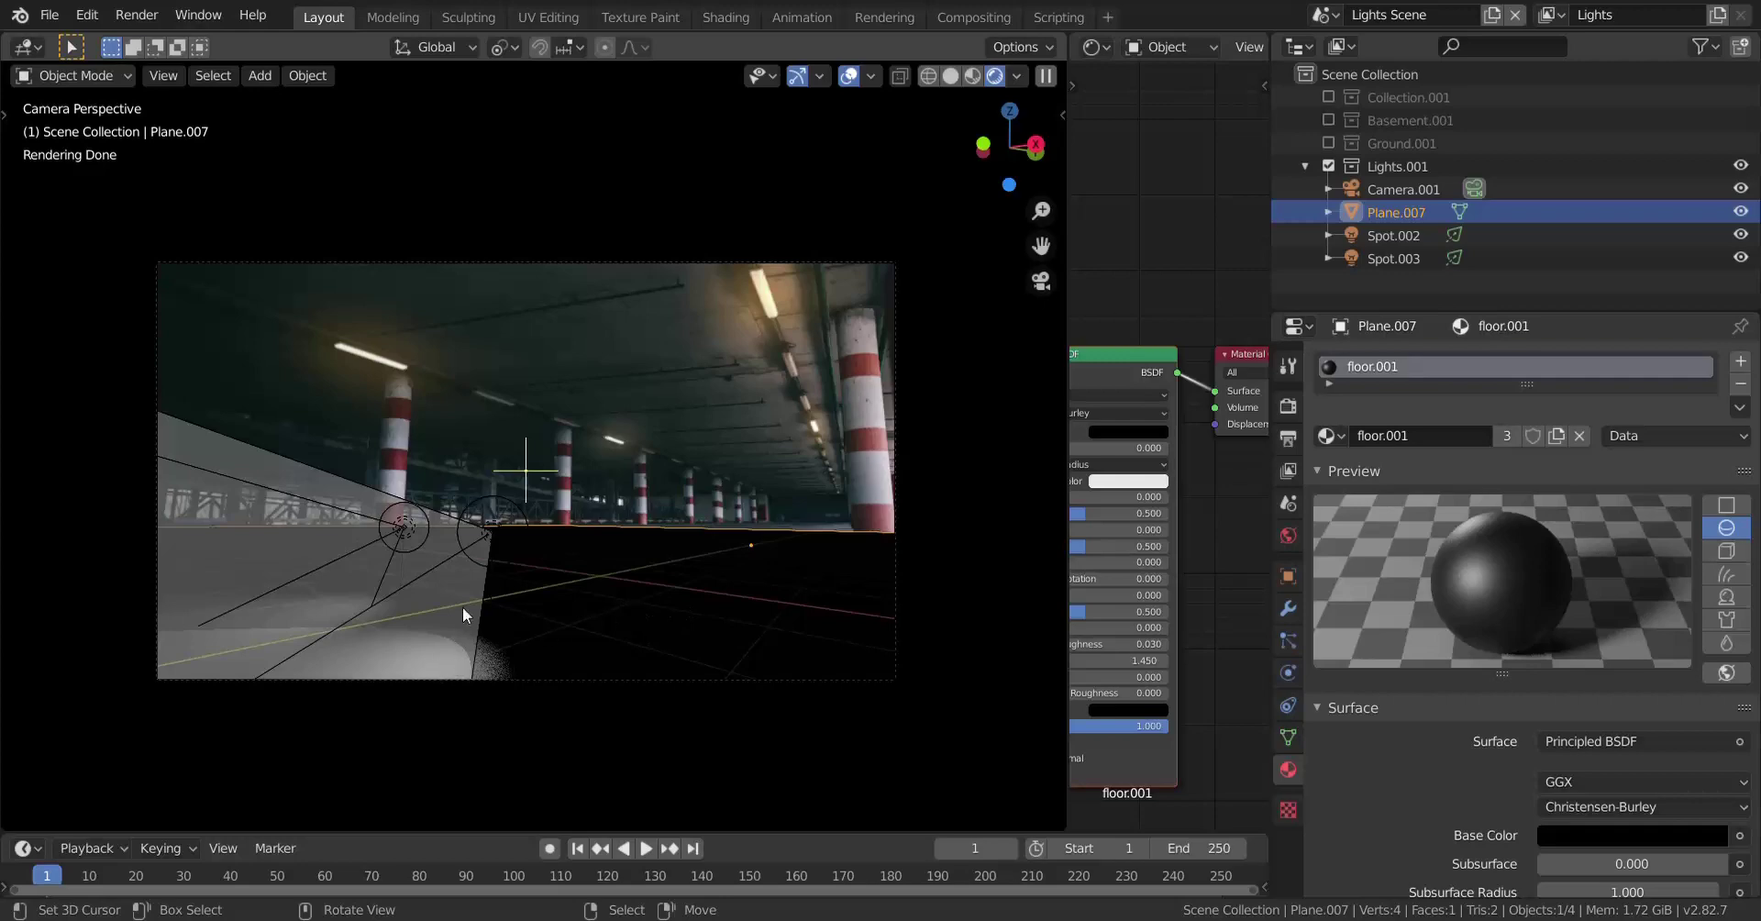
left_click(461, 520)
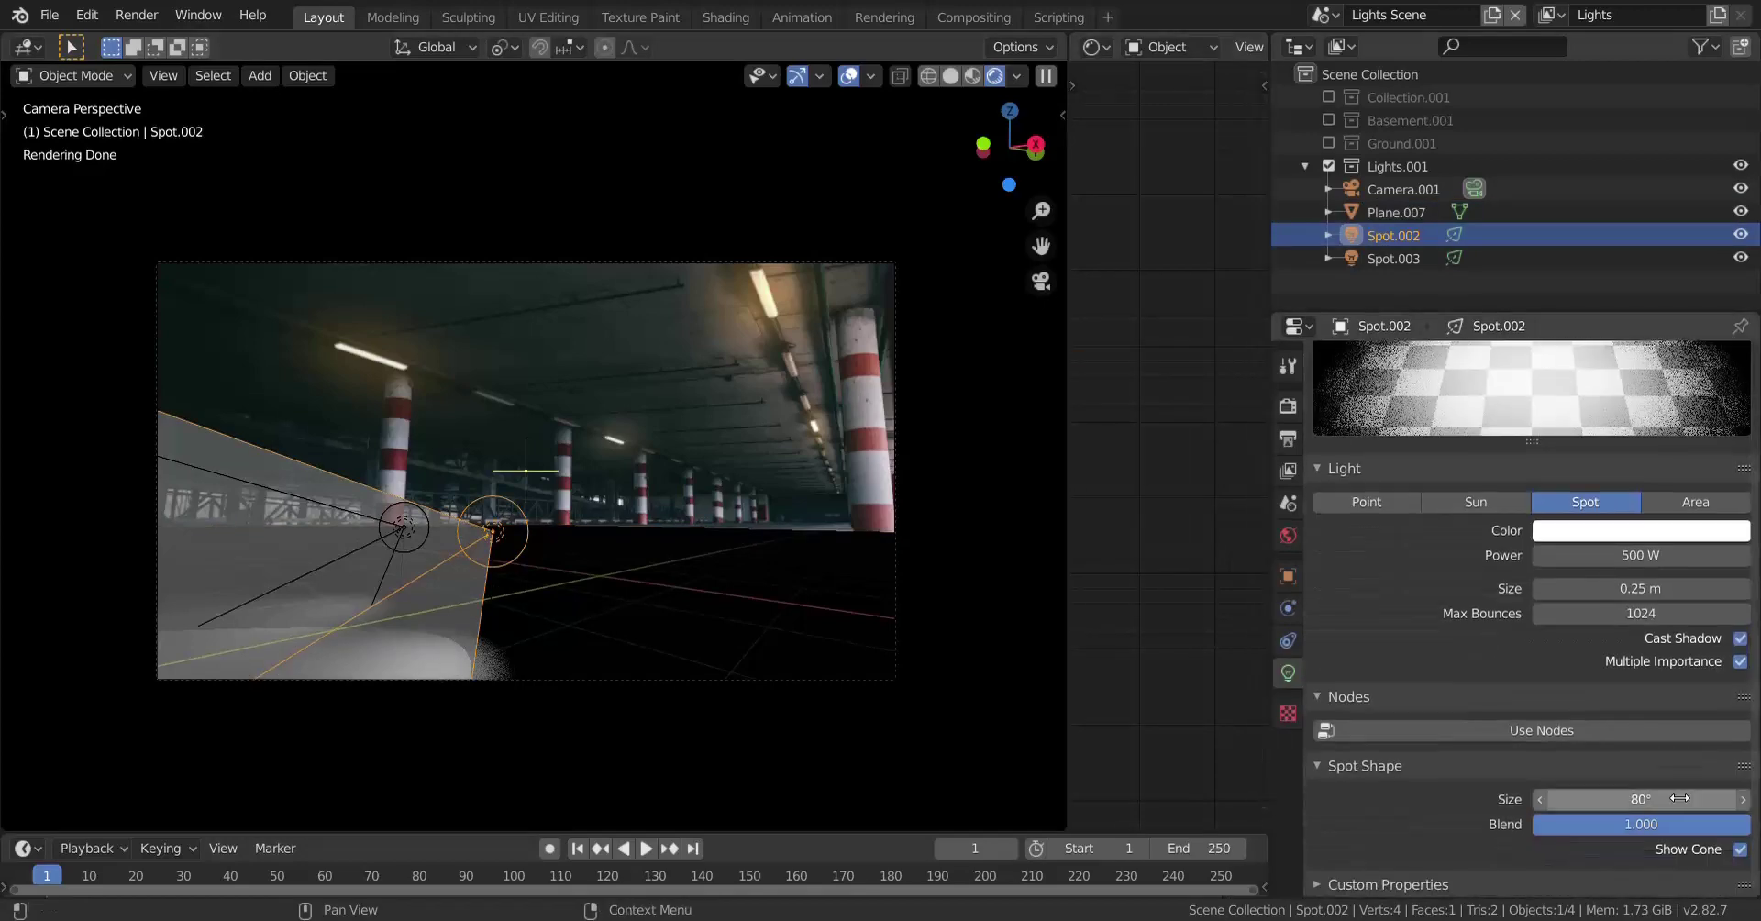
left_click(1740, 849)
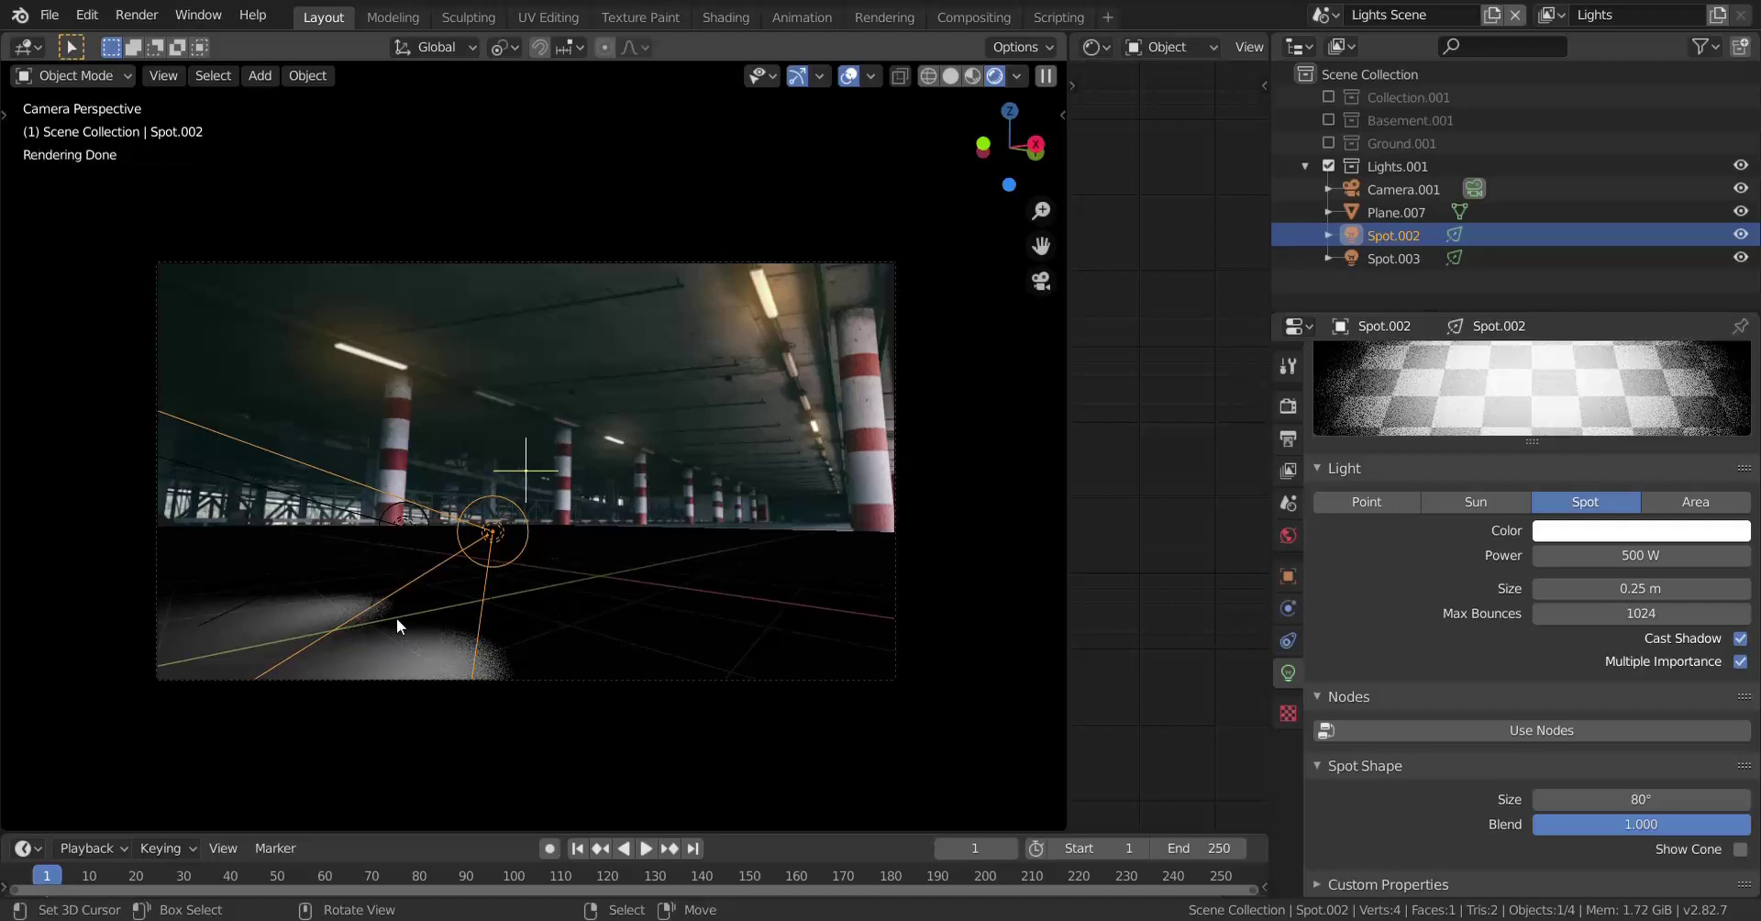
Step: Switch back to the Main Scene and view its Image view layer through the camera
left_click(1324, 14)
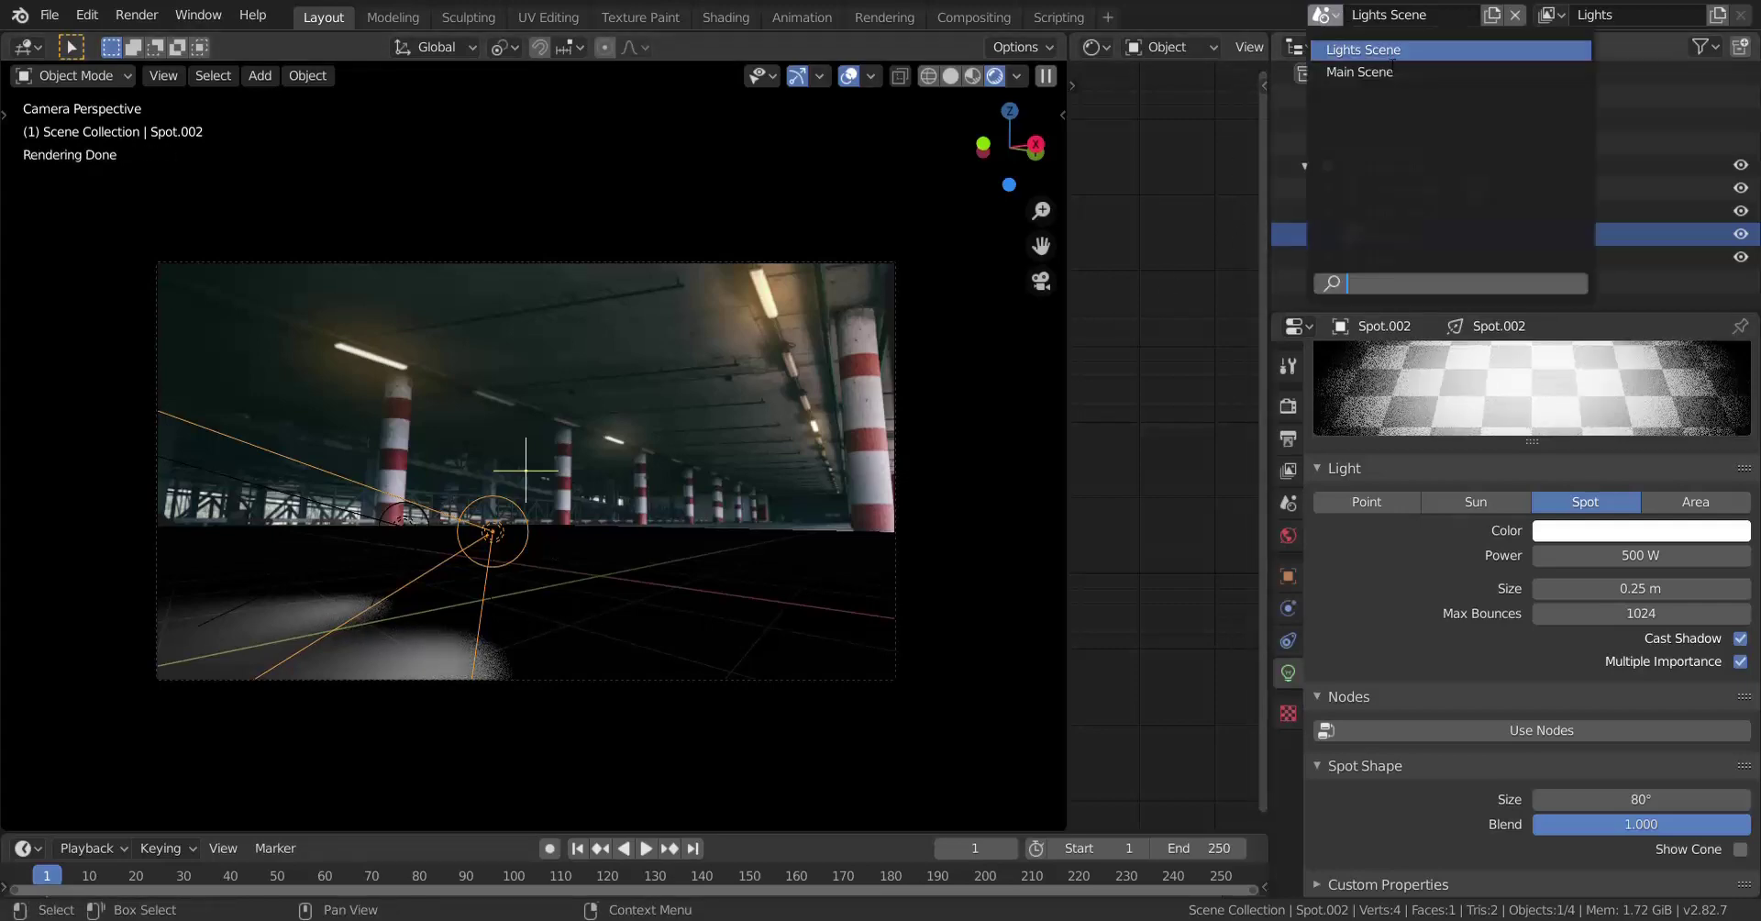
left_click(1391, 73)
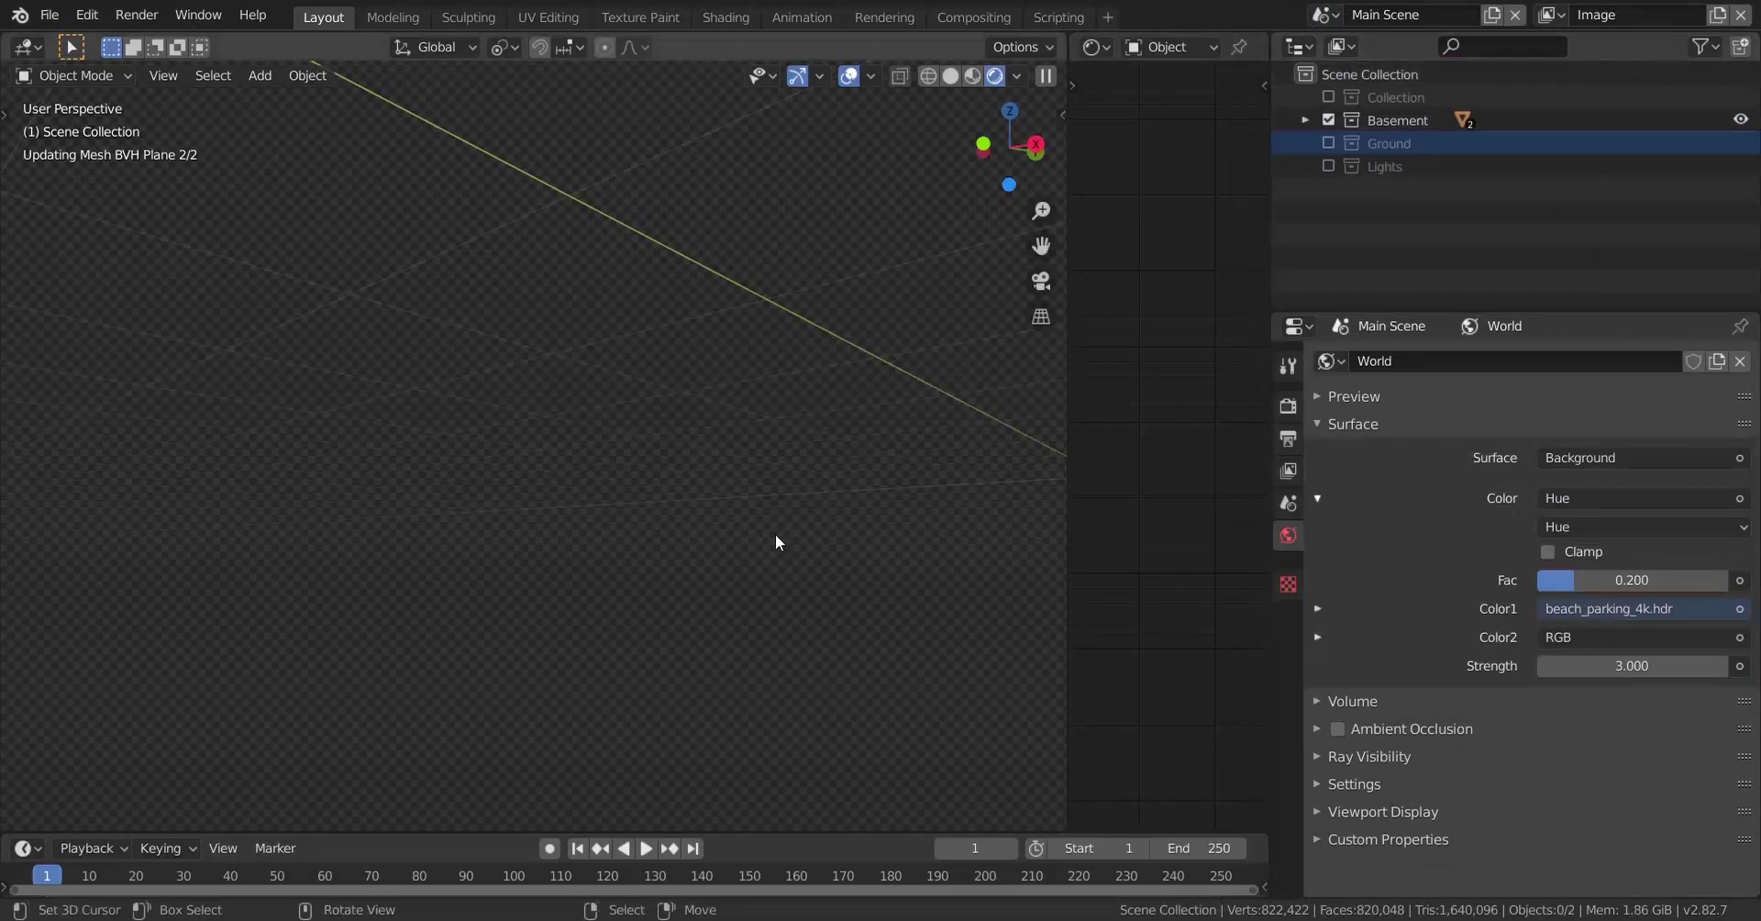
key("KP_0")
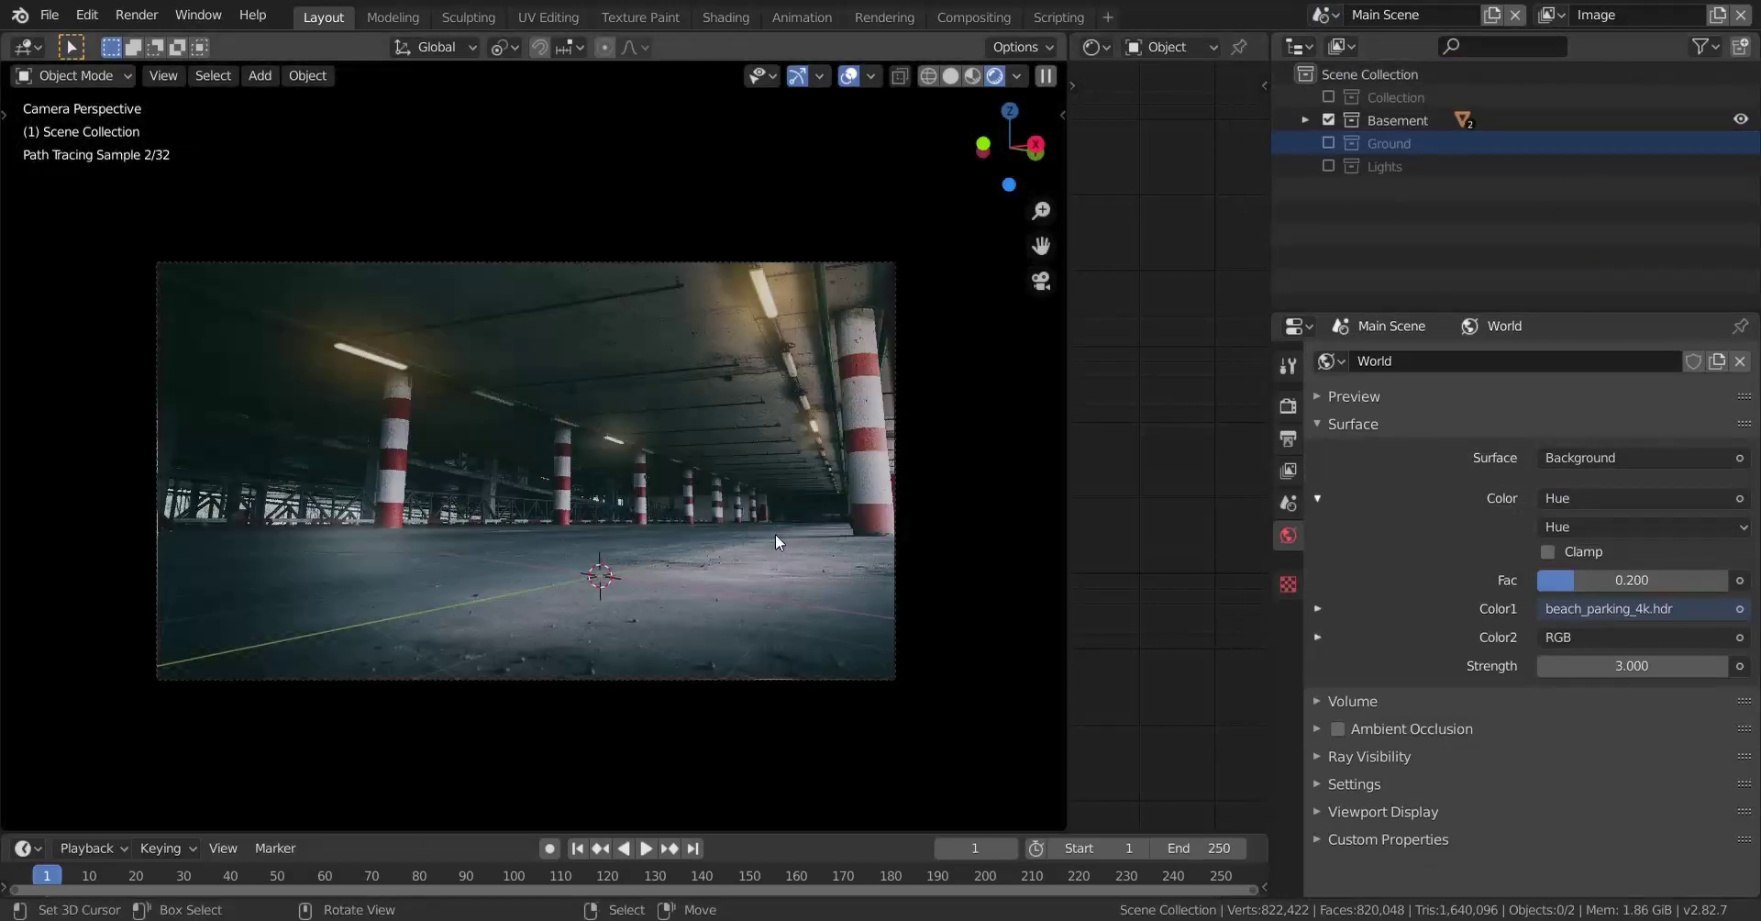
scroll(774, 534, "up", 1)
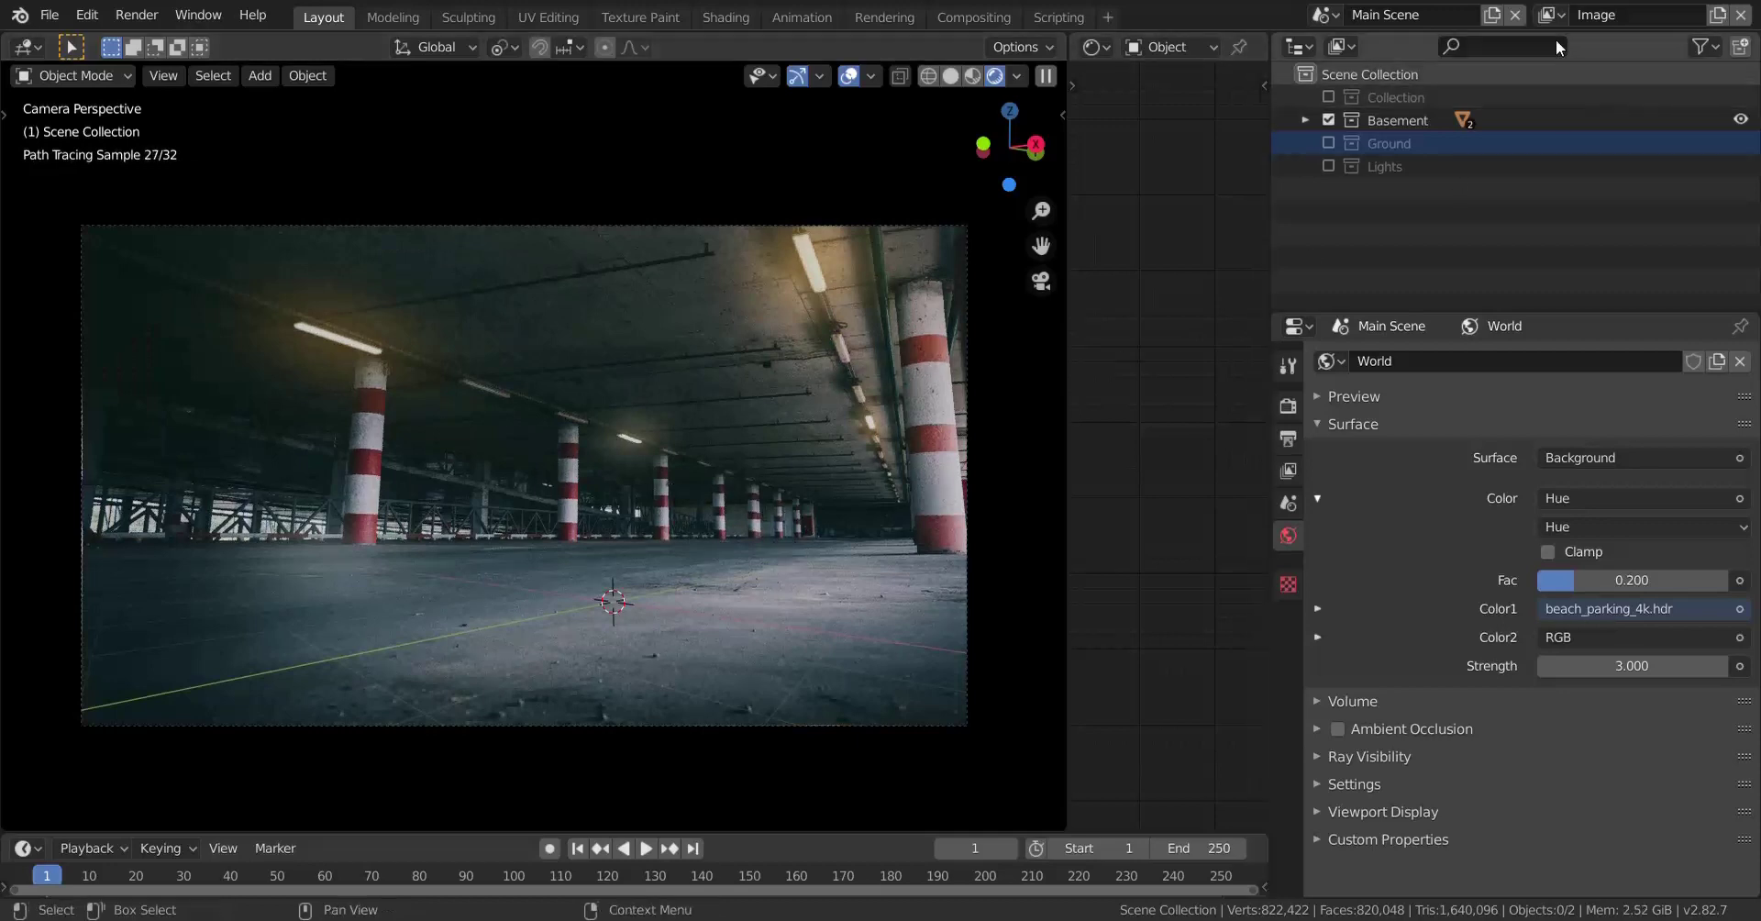
Step: Preview the Foreground and Background view layers rendered, stay on Background and set the viewport shading to Solid
left_click(1556, 15)
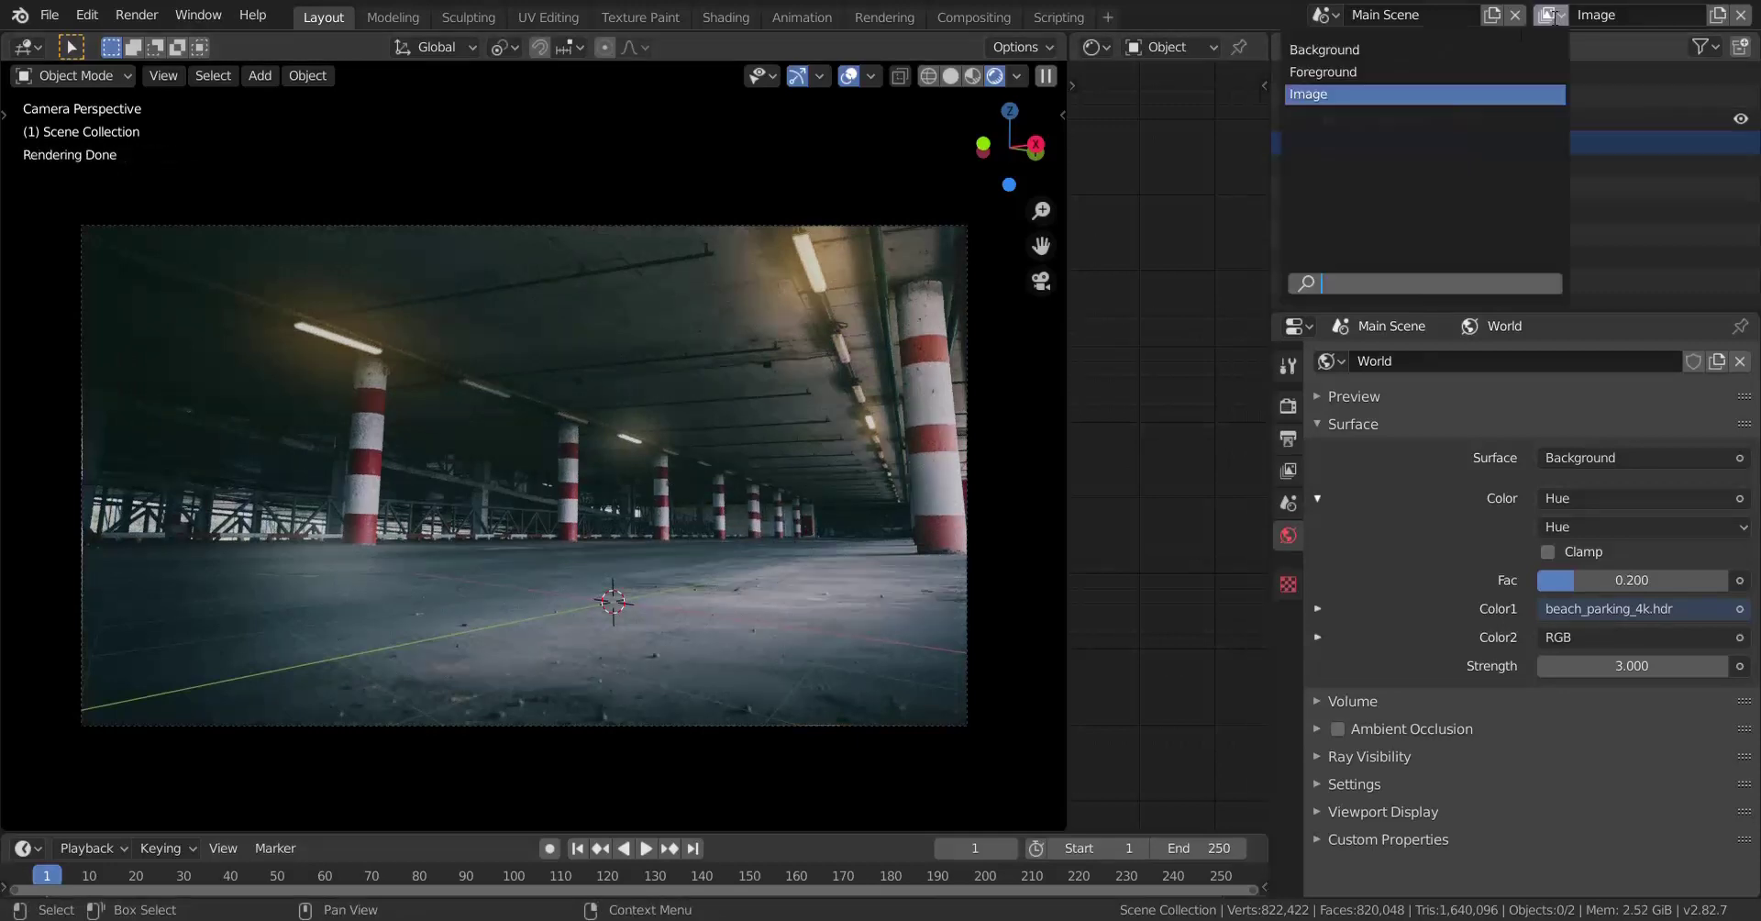
left_click(1344, 68)
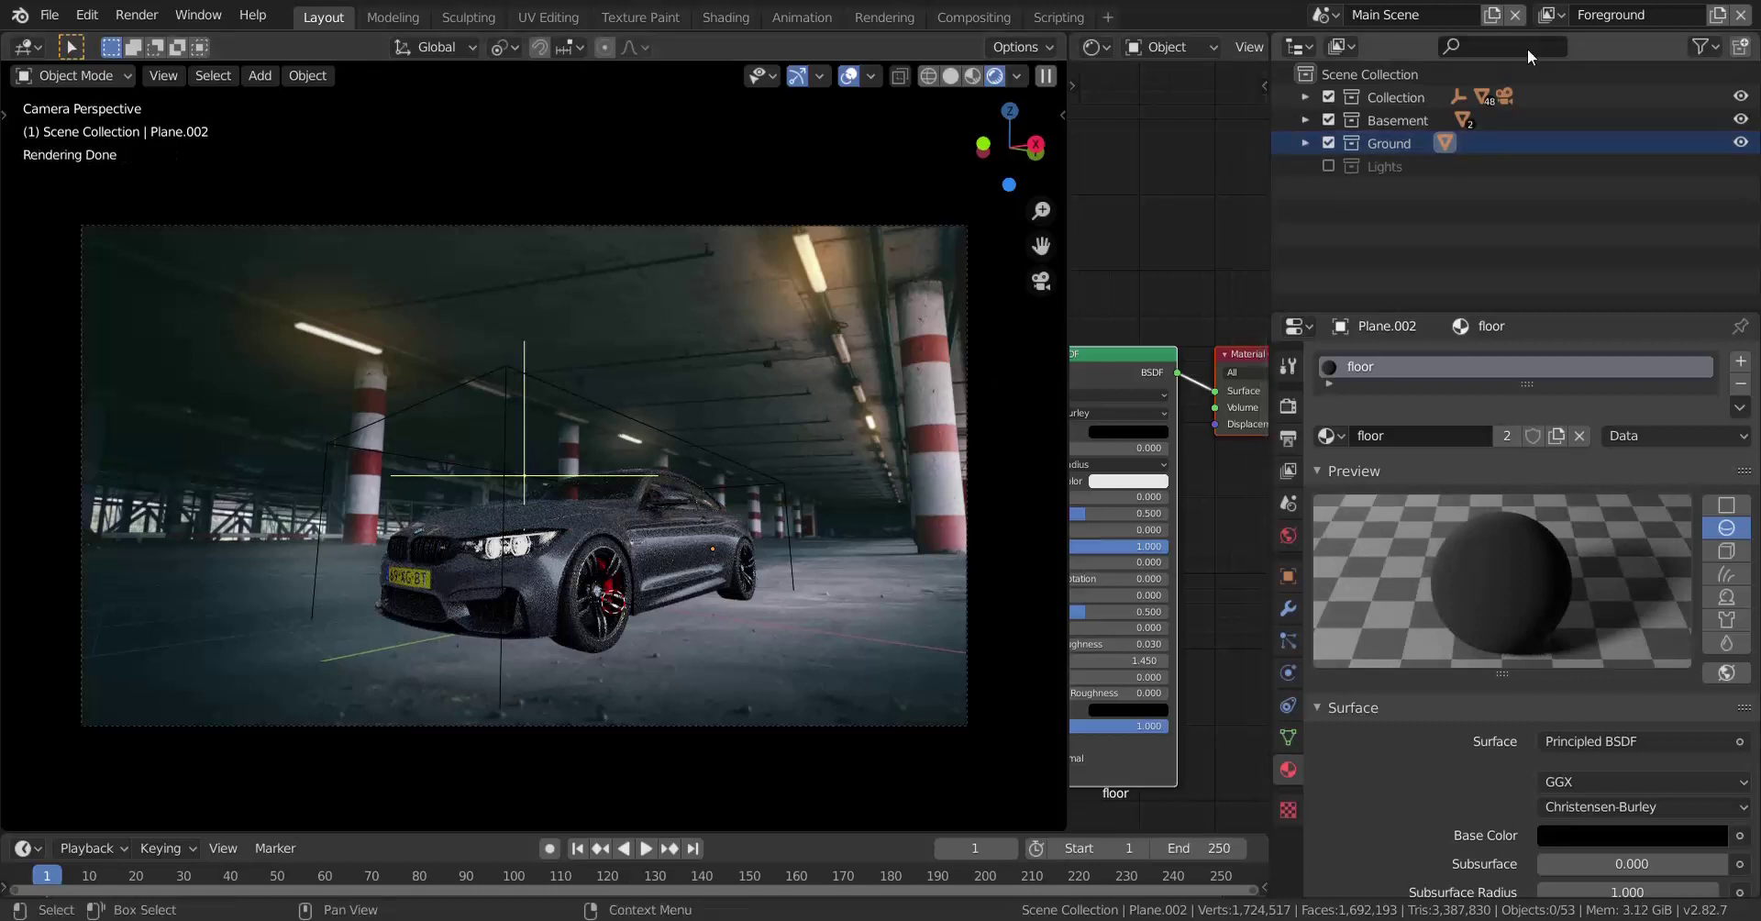
left_click(1550, 15)
left_click(1413, 51)
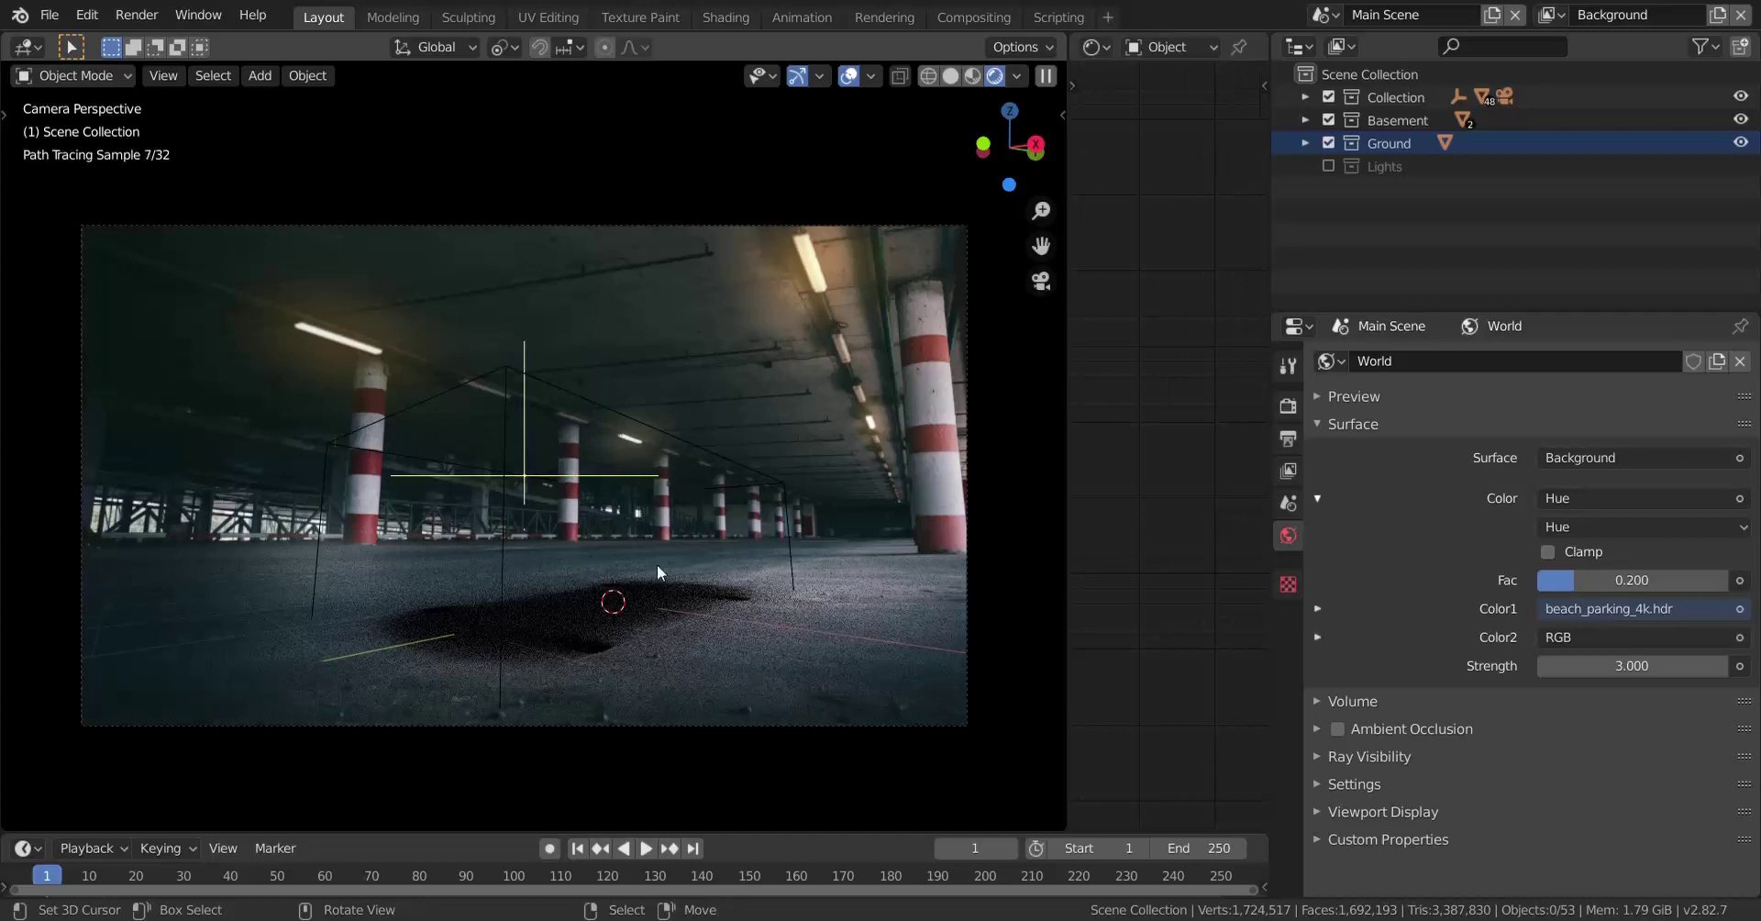
key("z")
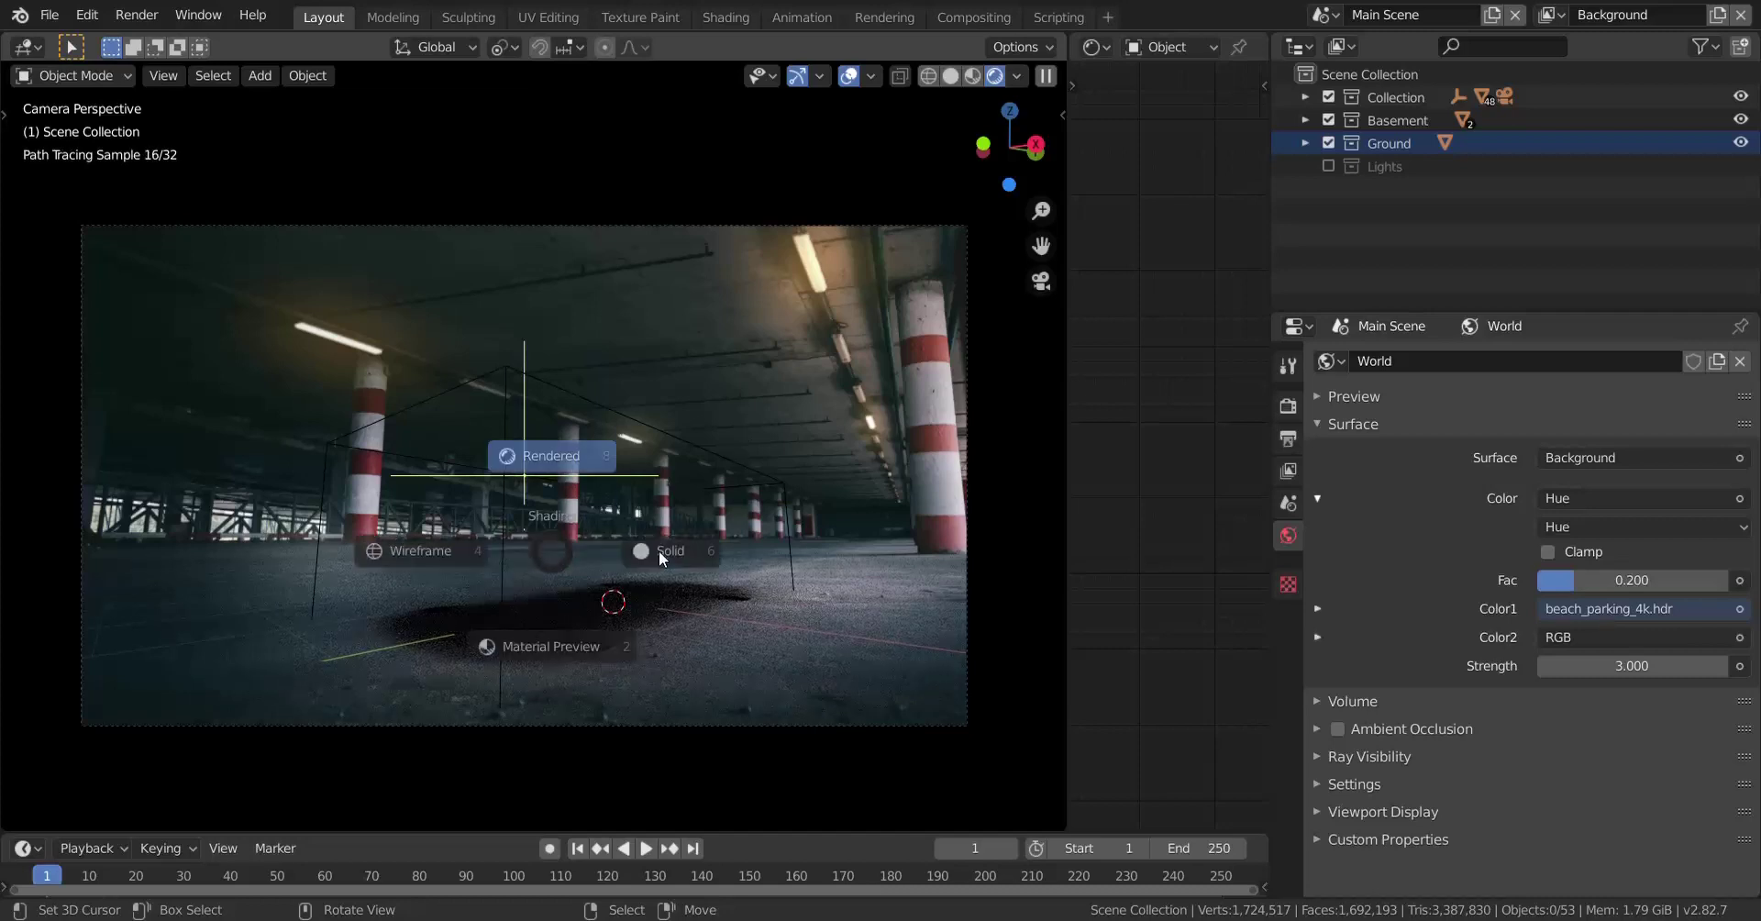
left_click(674, 553)
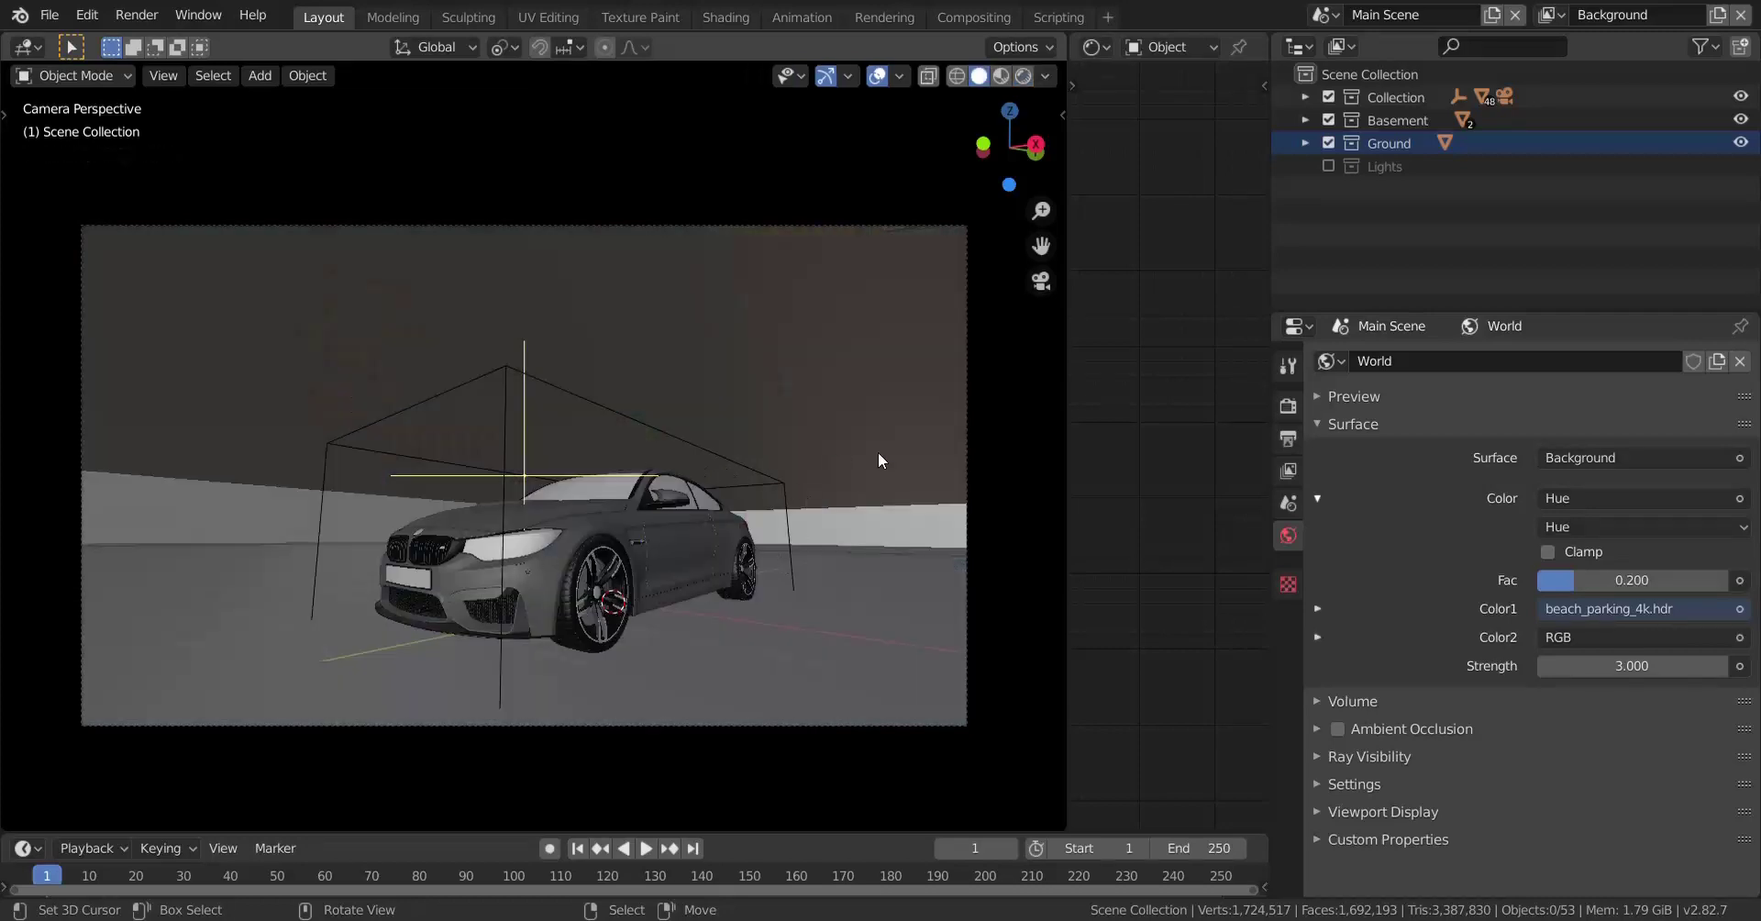
Step: Review the Main Scene's Cycles render settings for sampling, light paths, film transparency and performance tiles
left_click(1299, 404)
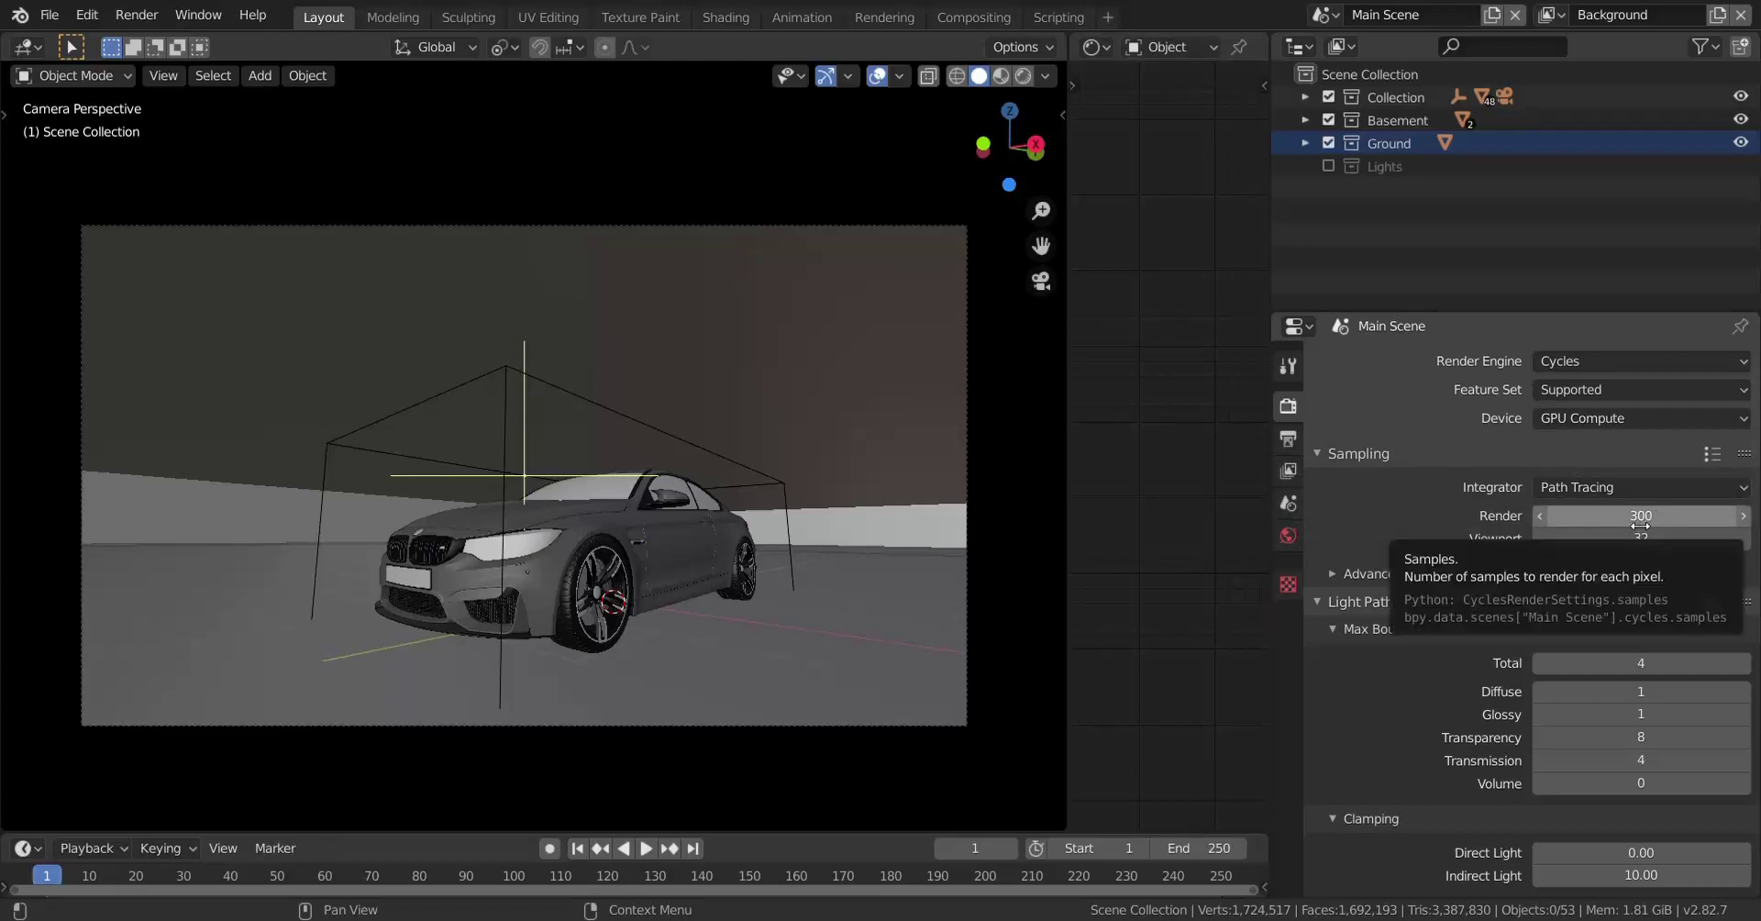
scroll(1651, 597, "down", 15)
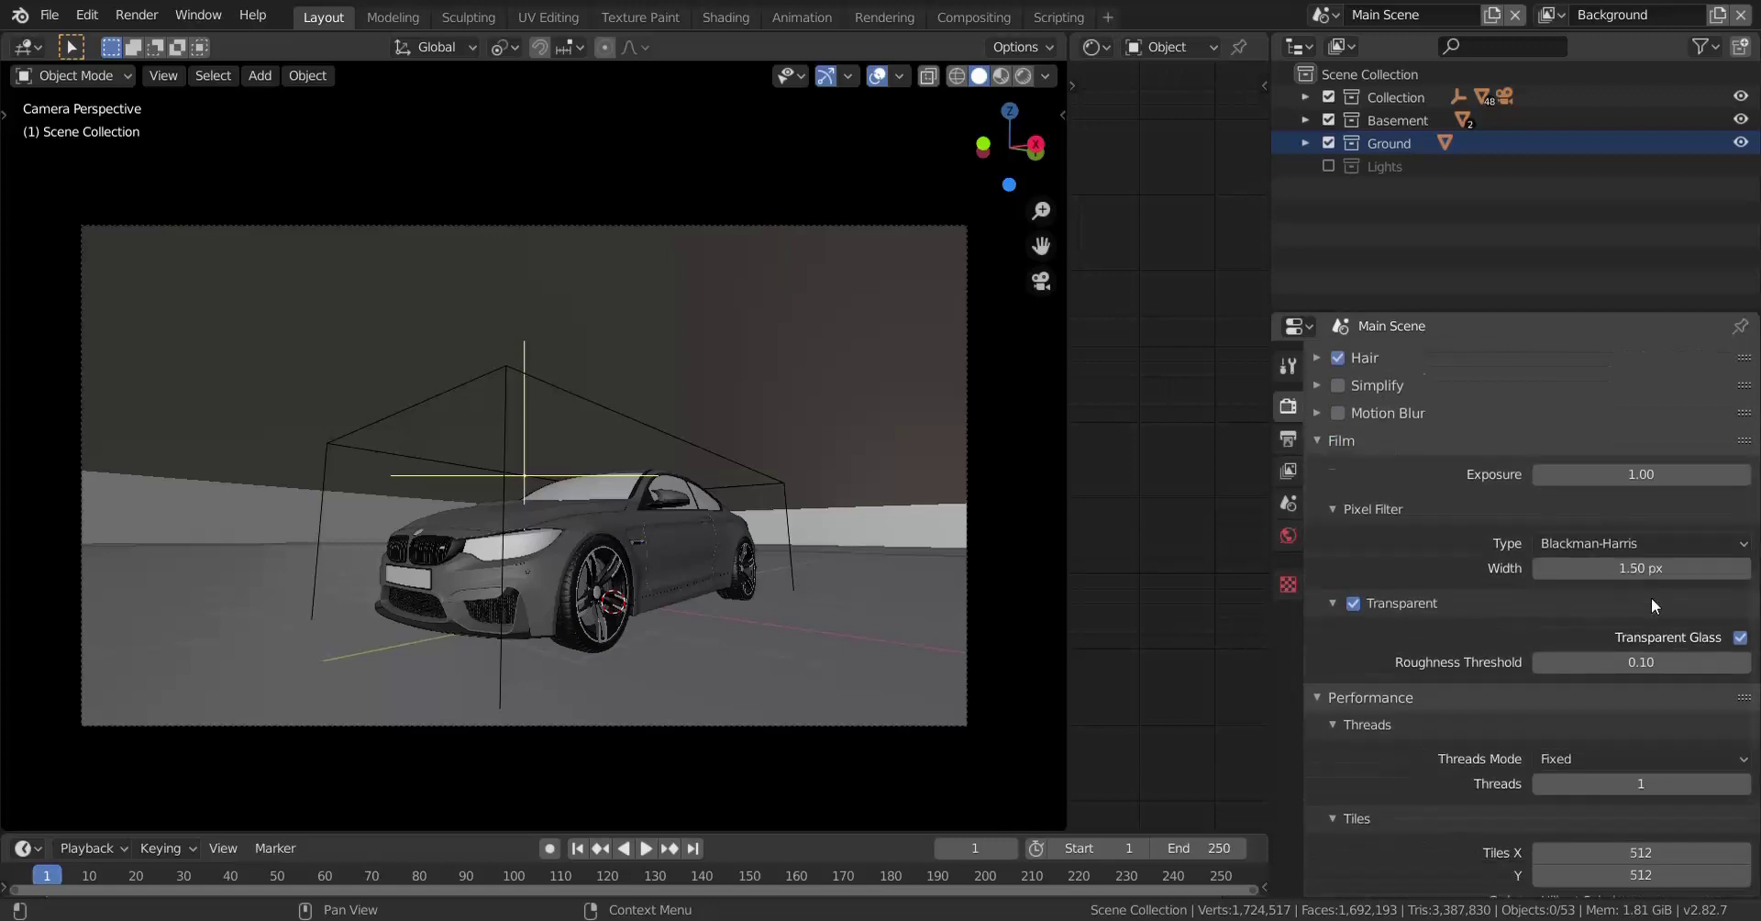
scroll(1651, 597, "up", 10)
scroll(1651, 597, "down", 10)
scroll(1651, 597, "down", 12)
scroll(1651, 594, "up", 4)
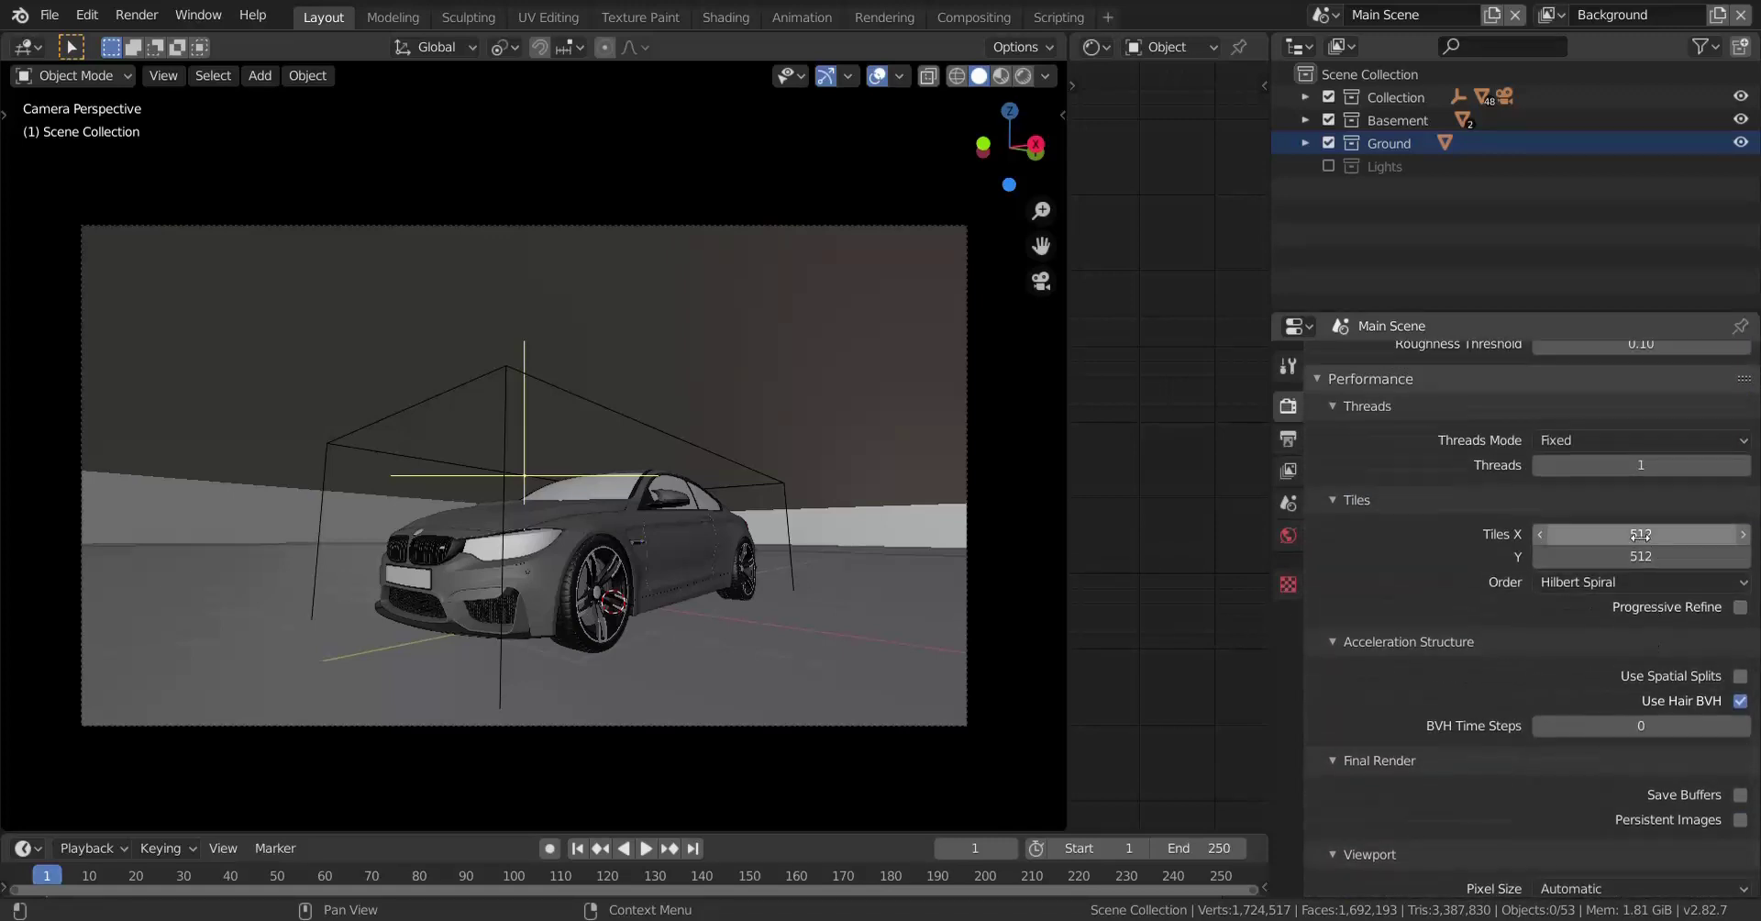
scroll(1633, 642, "down", 3)
scroll(1604, 702, "up", 12)
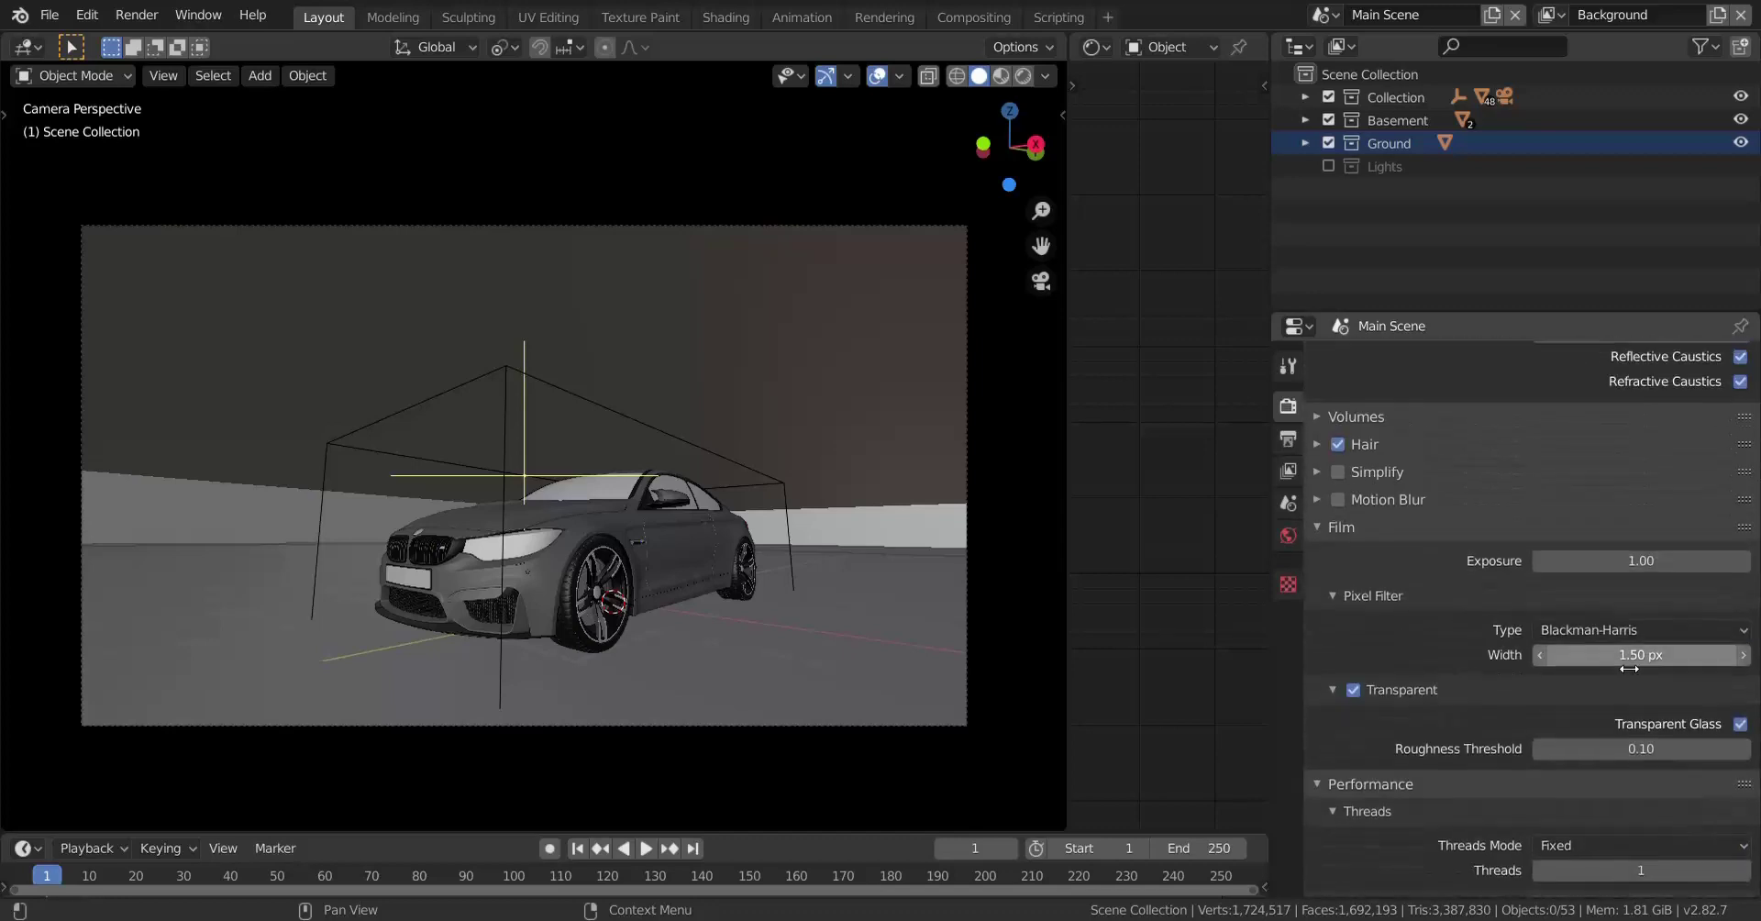
Step: Set the Main Scene's Cycles render samples to 50
scroll(1633, 665, "down", 4)
left_click(1659, 684)
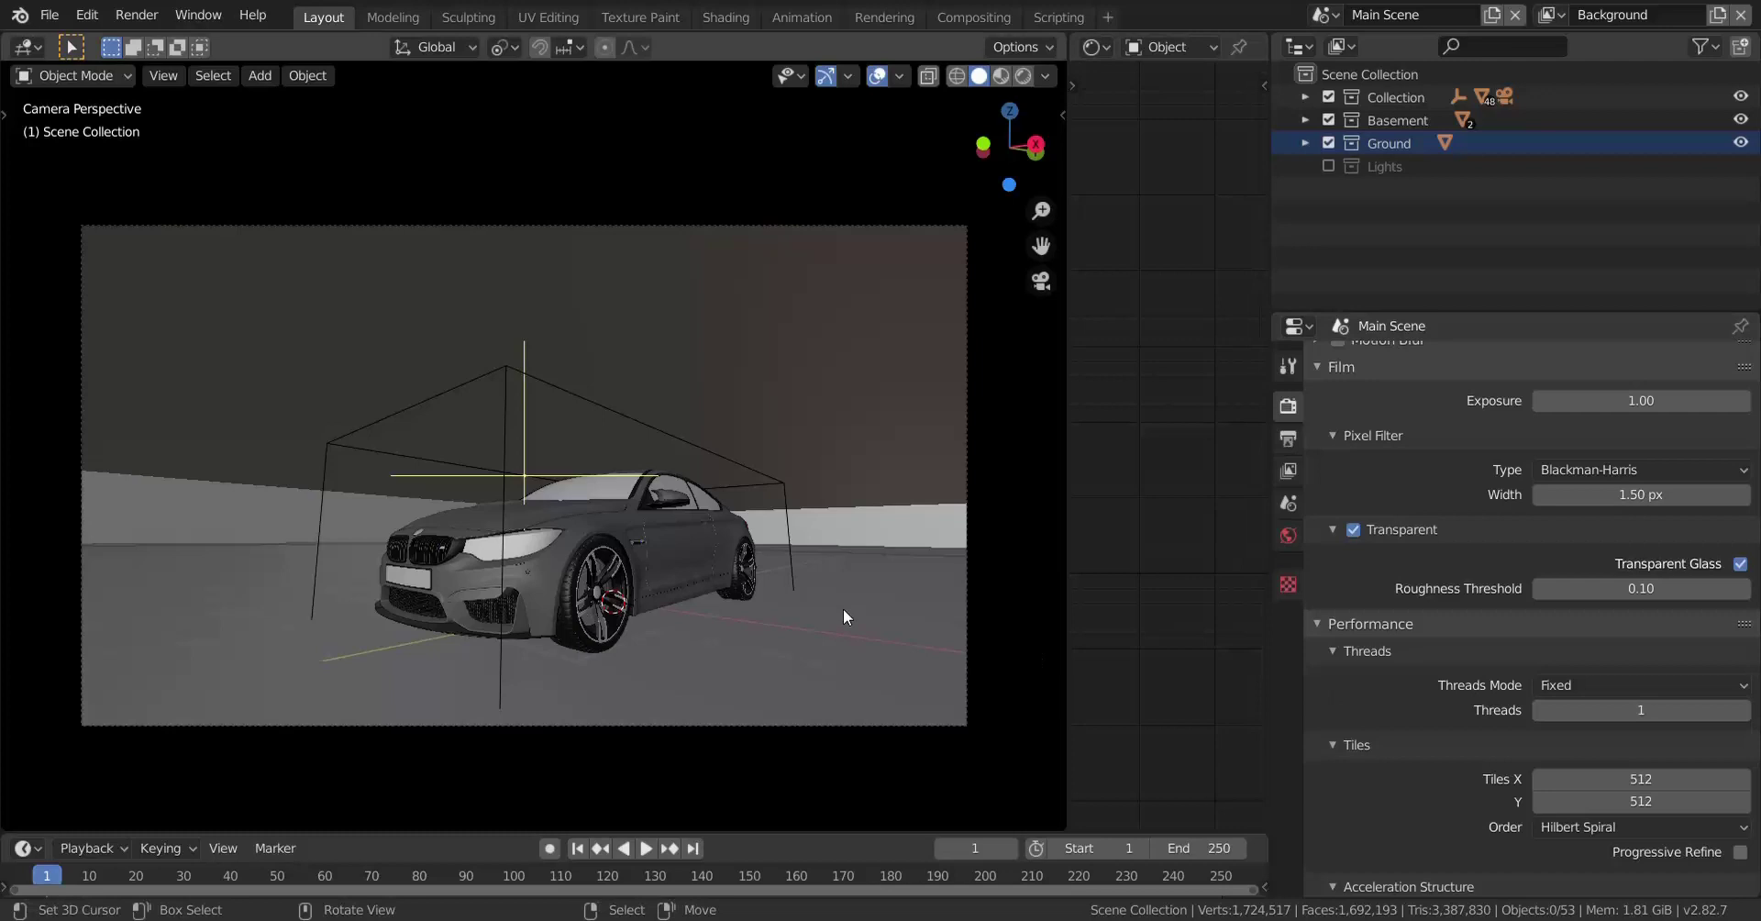
scroll(1506, 587, "up", 15)
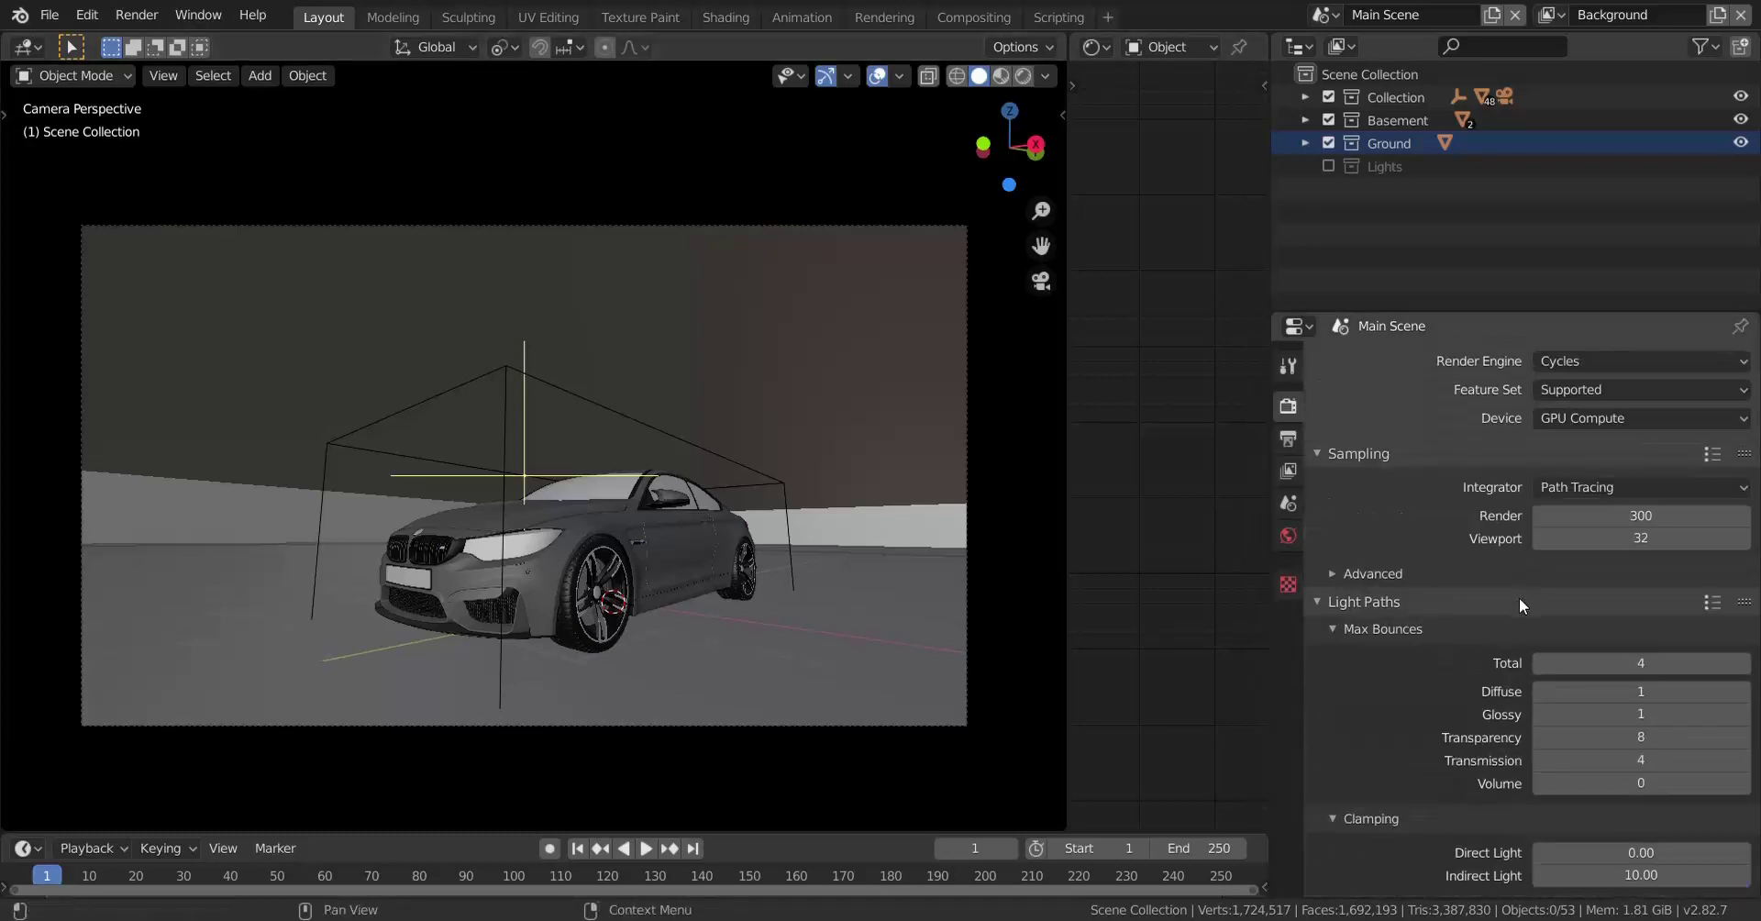
left_click(1640, 516)
type("50")
key("Return")
Step: Halve the output resolution of the Main Scene to 2613 x 1470 px
left_click(187, 16)
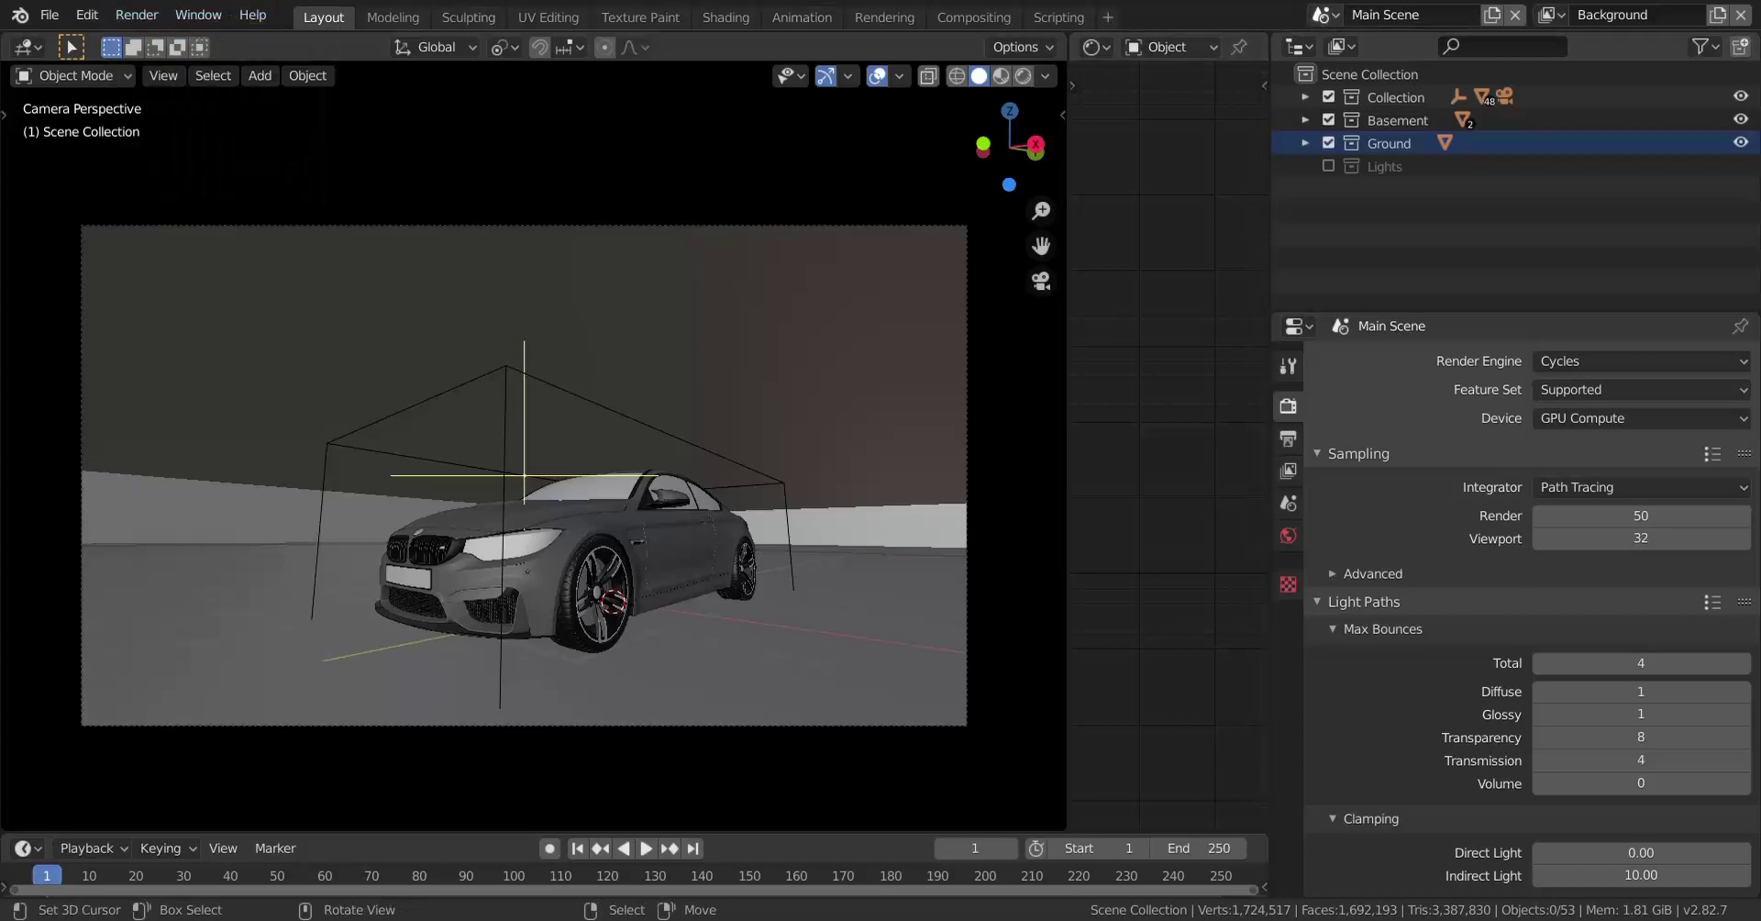
left_click(137, 15)
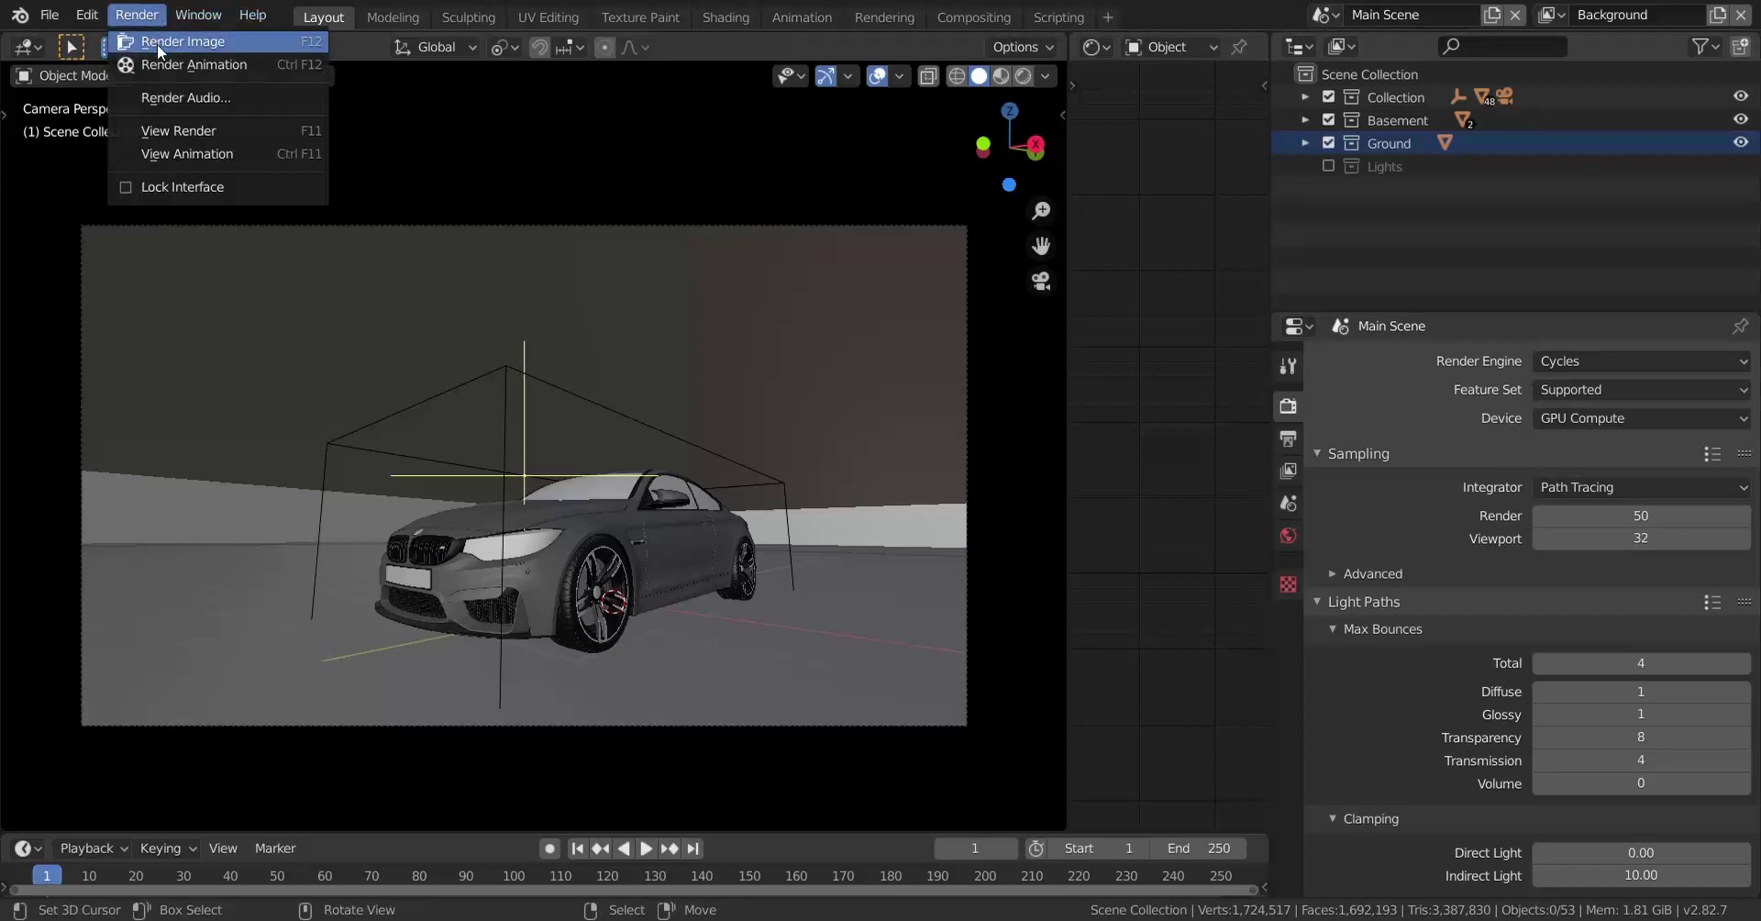
left_click(1290, 439)
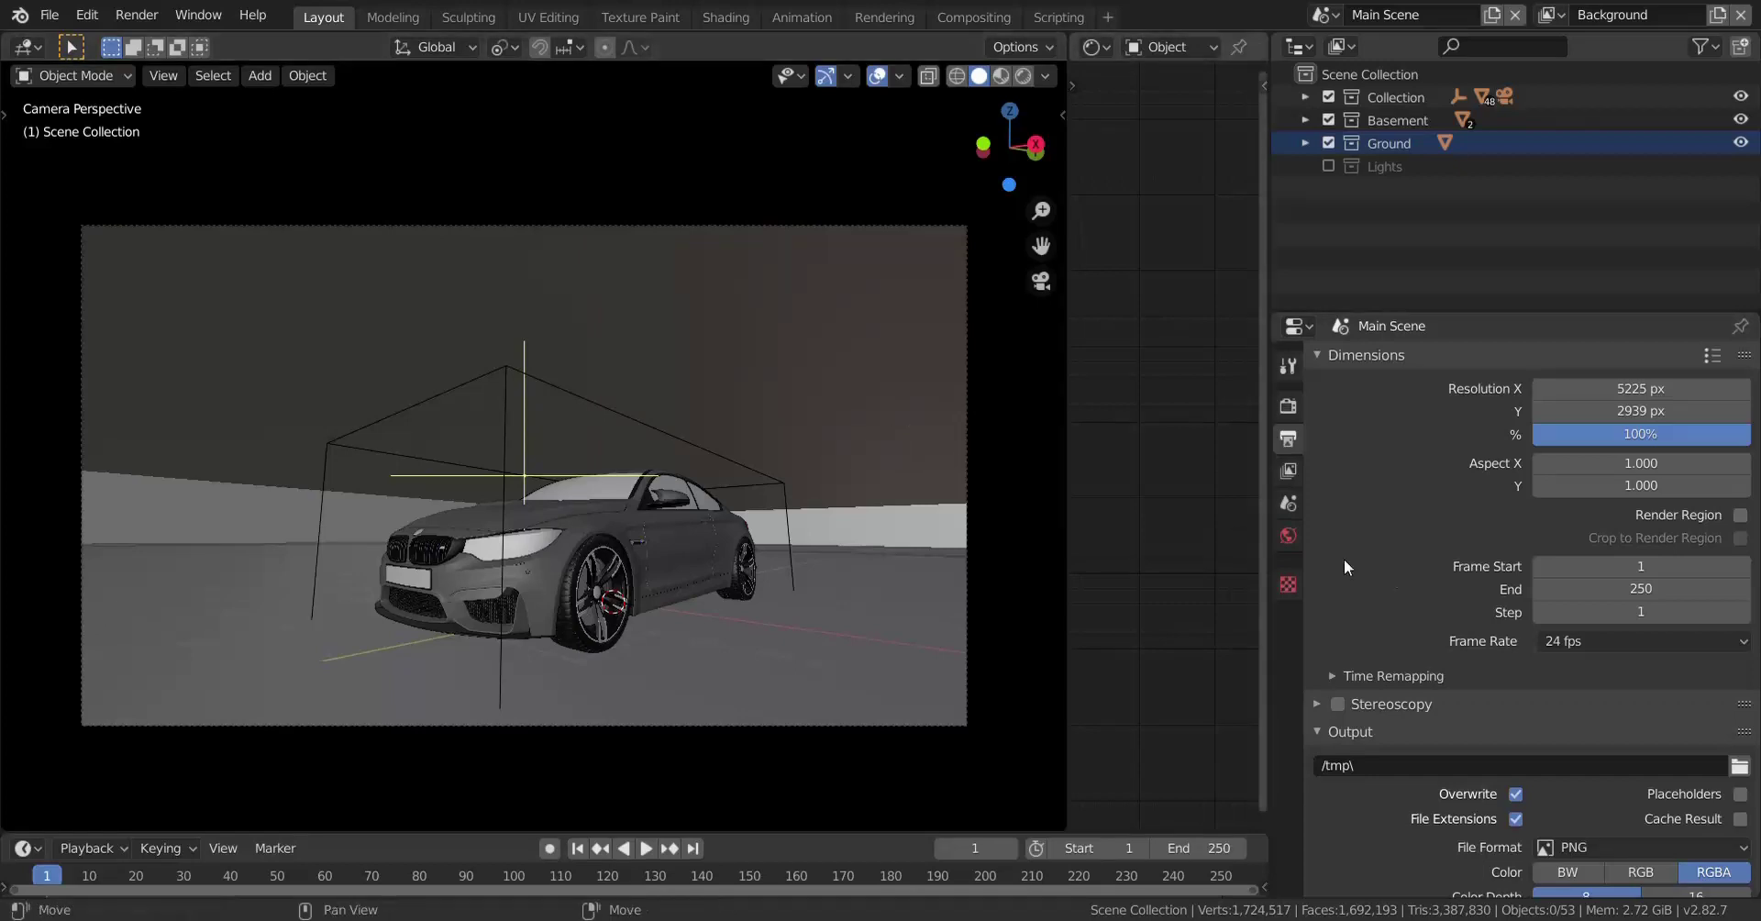
left_click(1674, 392)
left_click(1673, 397)
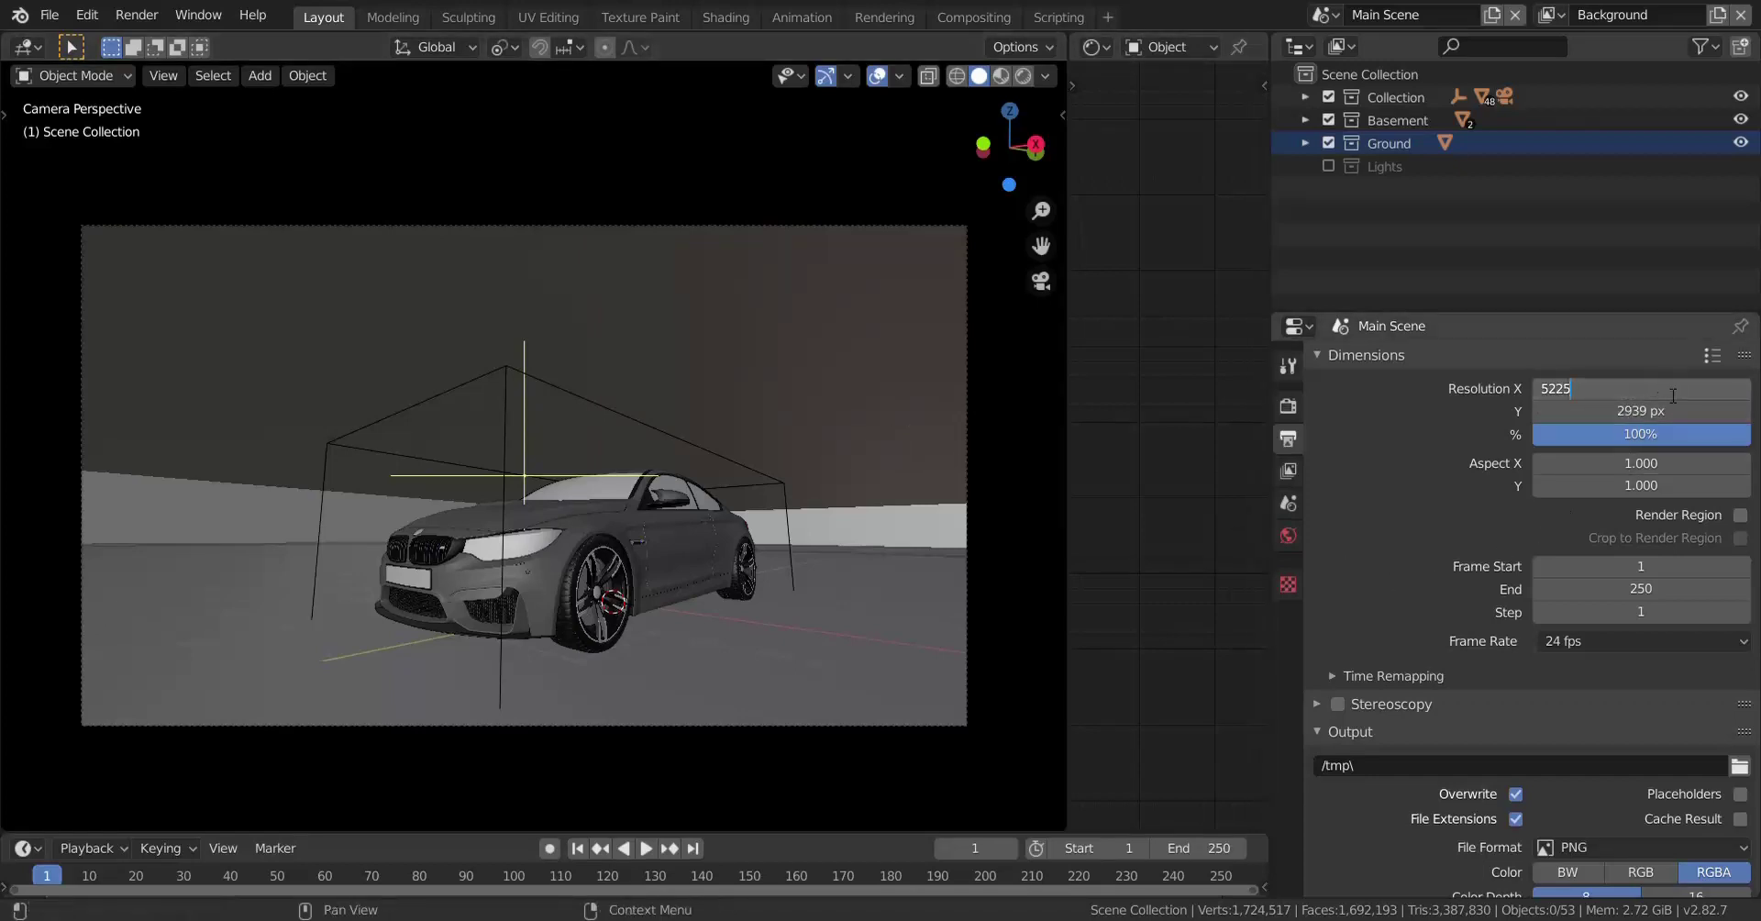
type("/2")
key("Return")
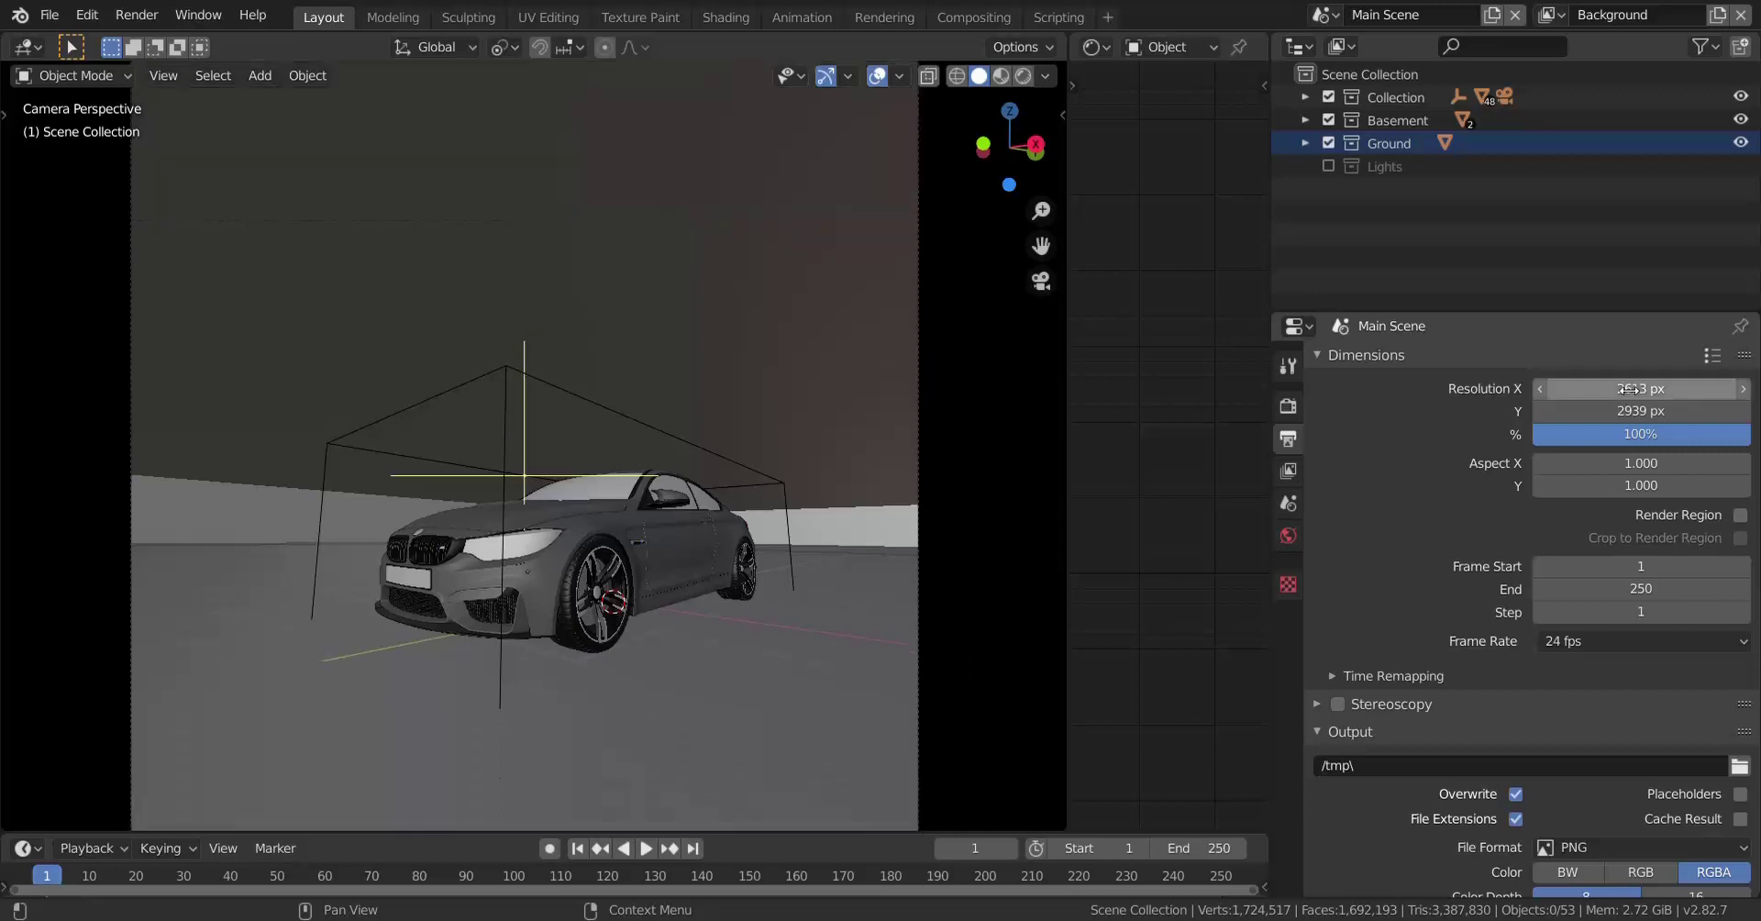
double_click(1699, 417)
type("/2")
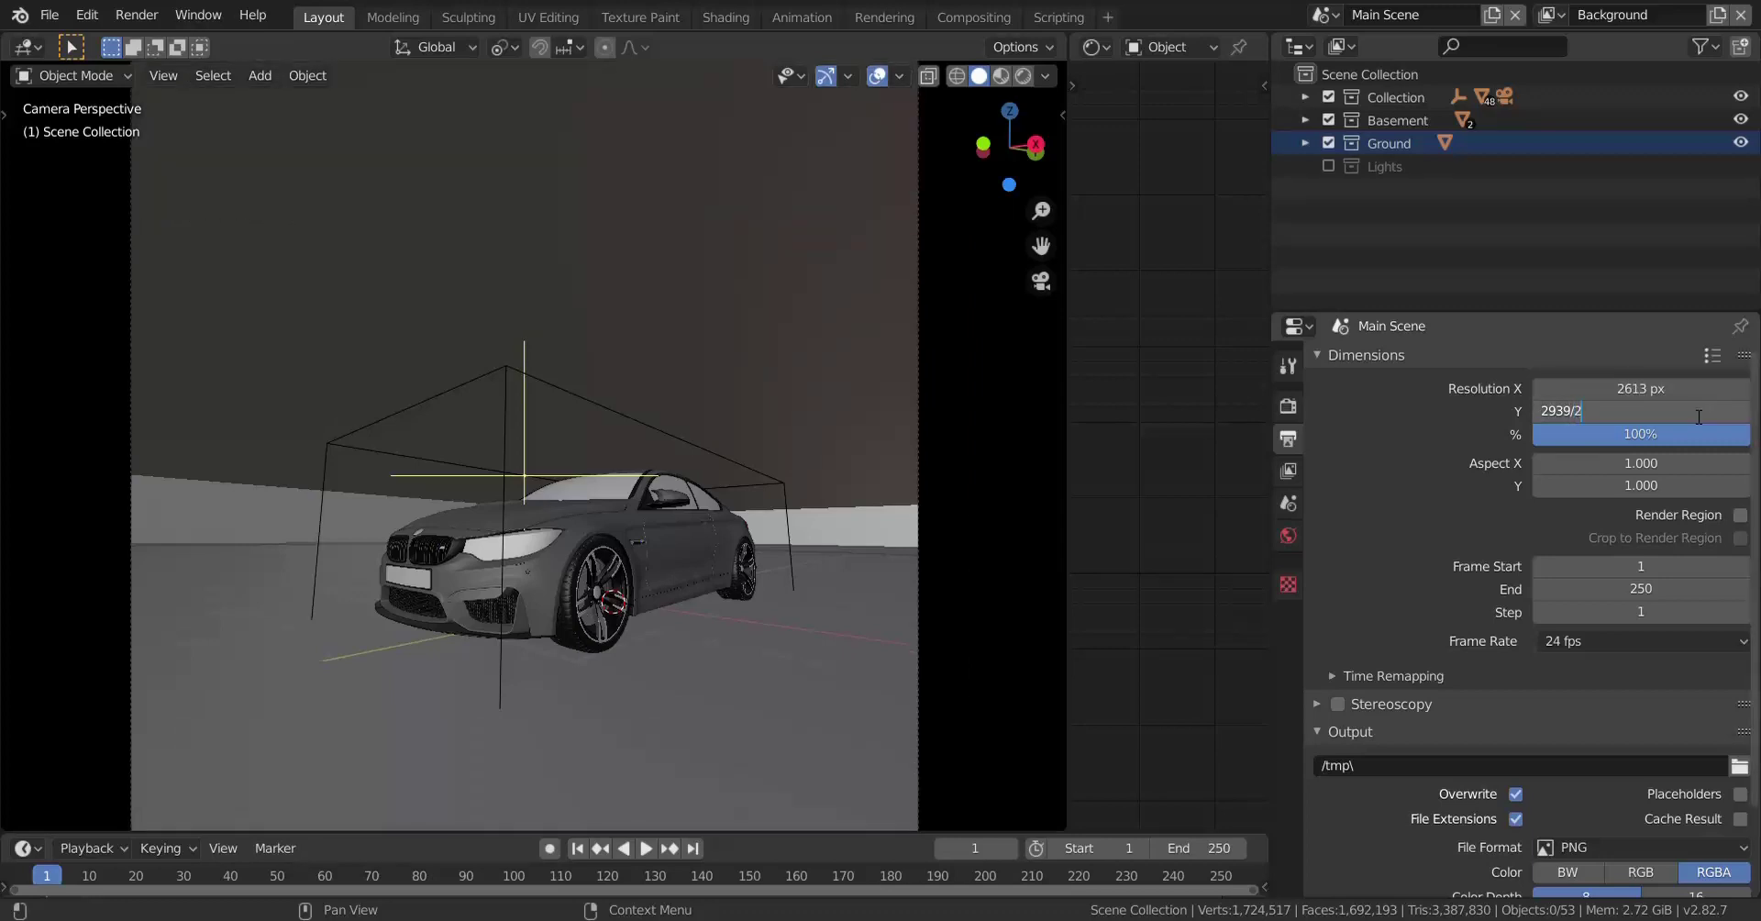
key("Return")
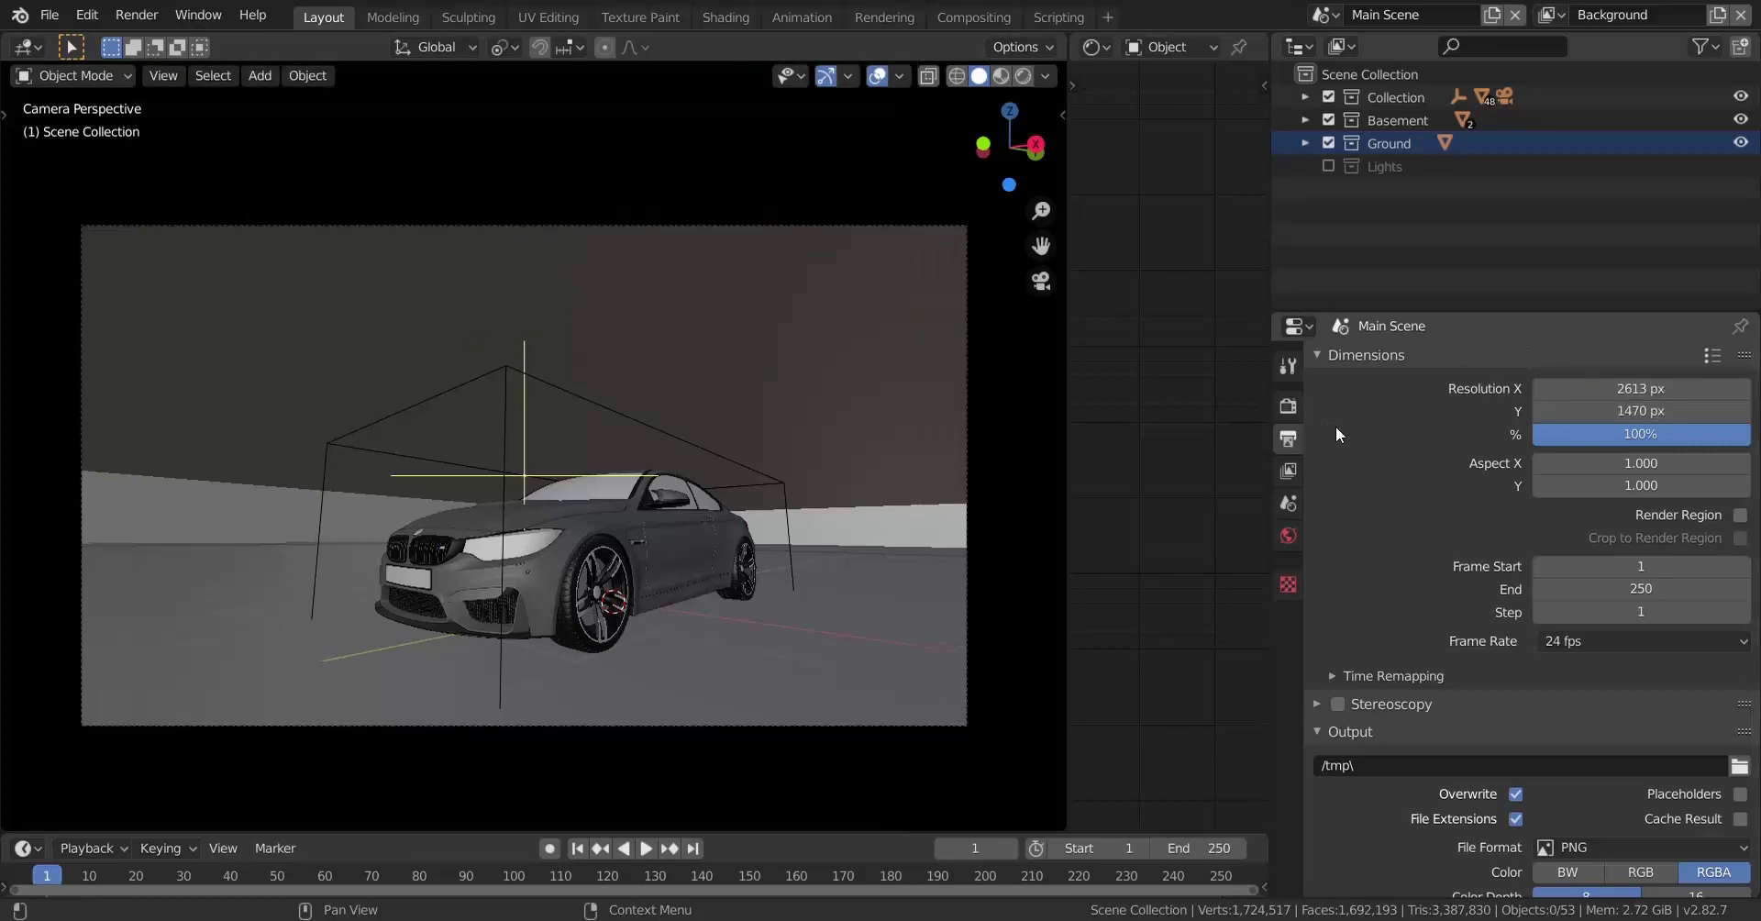
Step: Render the Main Scene's image and review its light path and transparent film settings
left_click(140, 22)
left_click(171, 44)
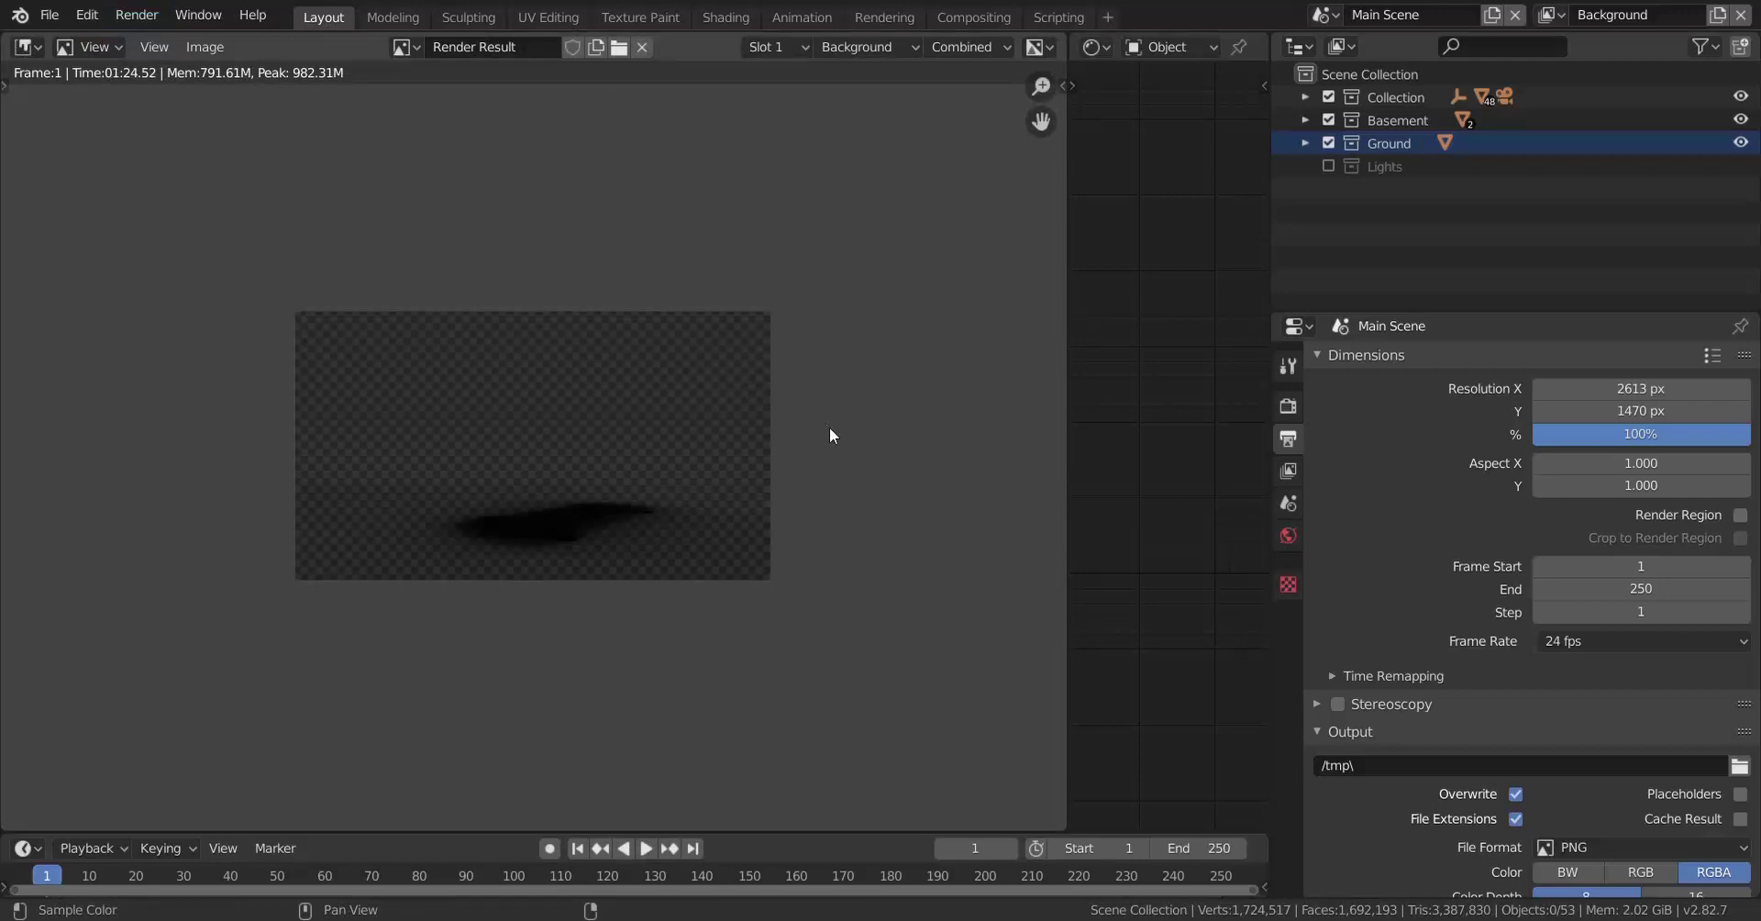
left_click(1290, 405)
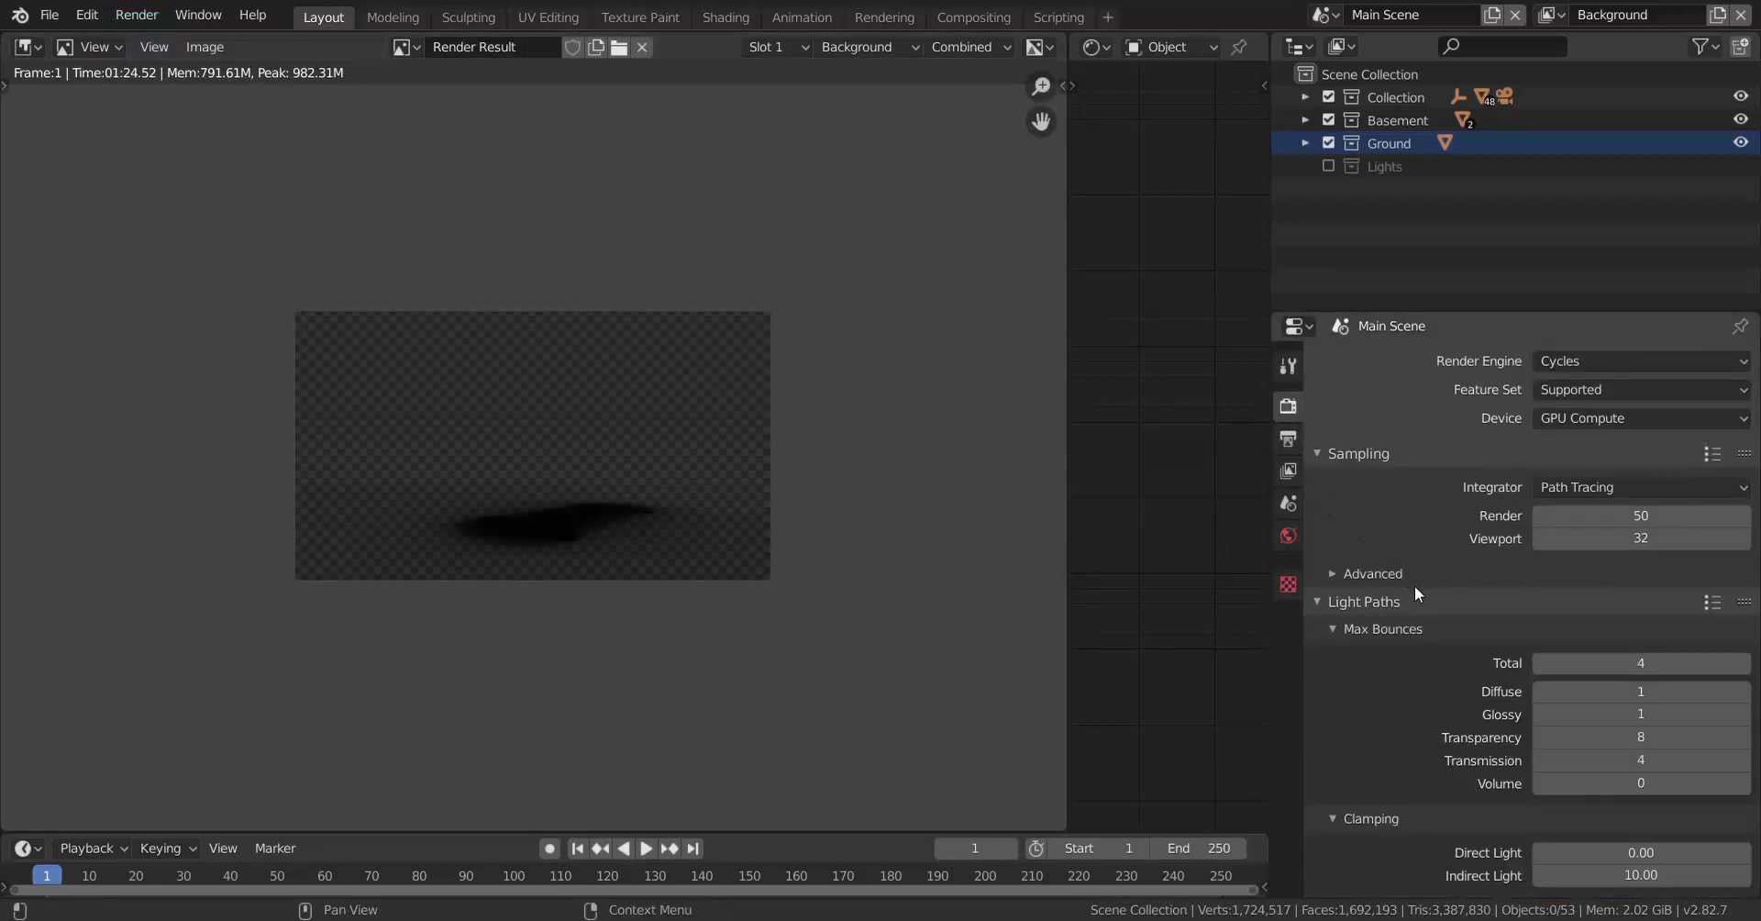
scroll(1415, 593, "down", 4)
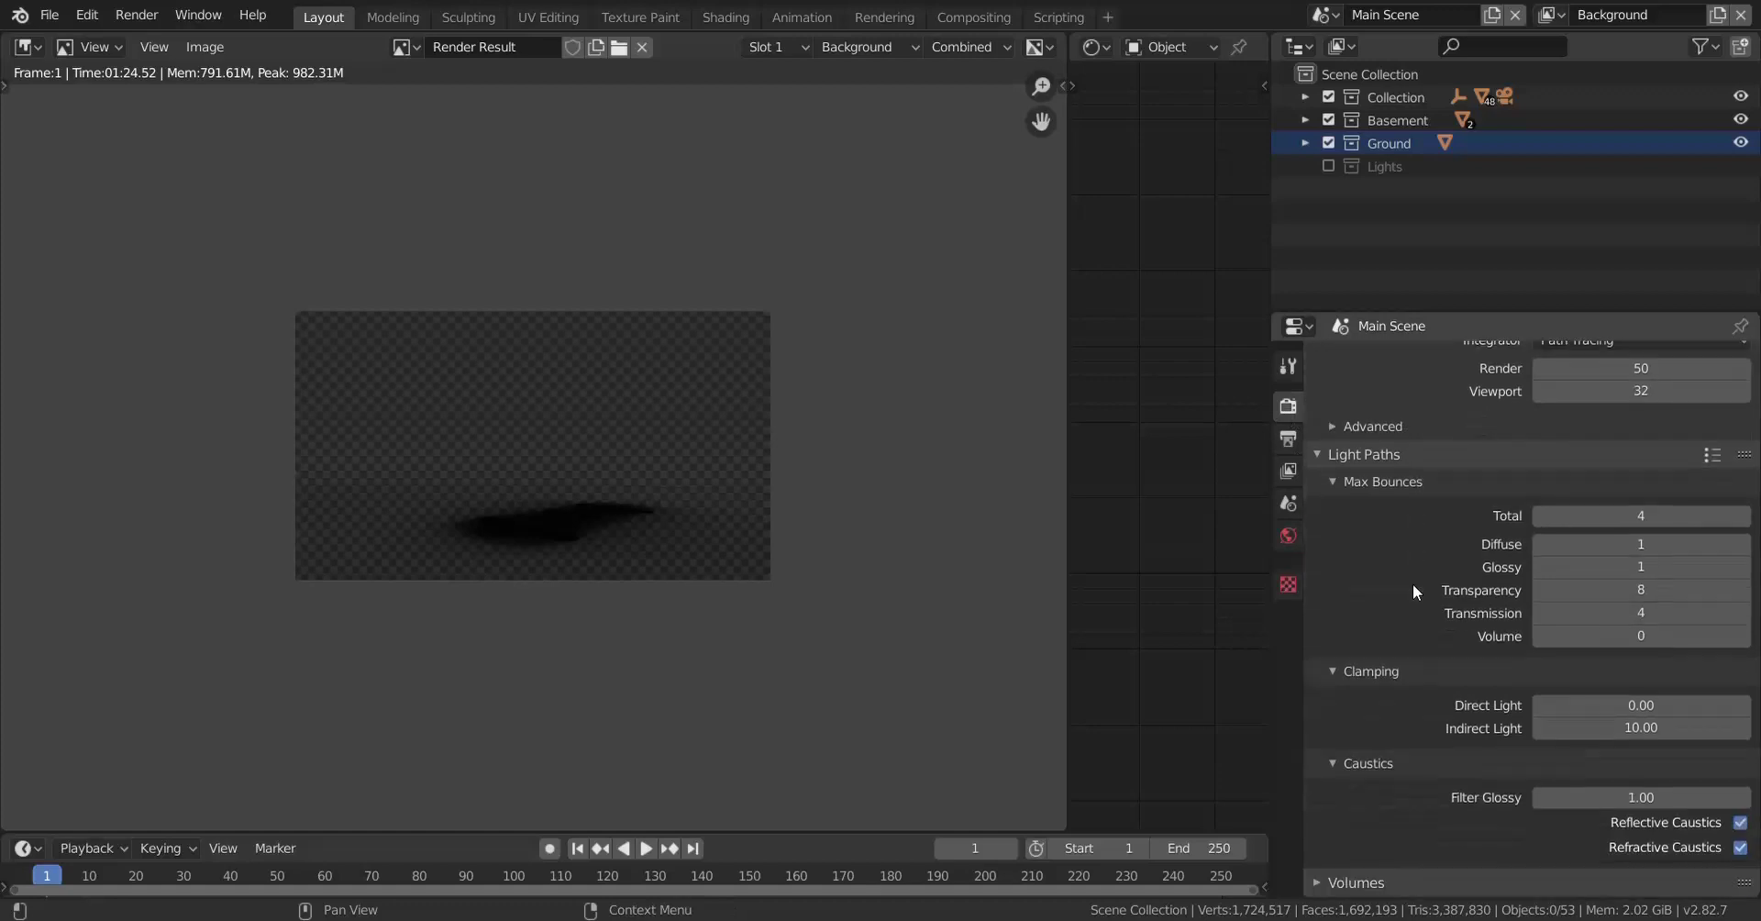
scroll(1434, 594, "down", 13)
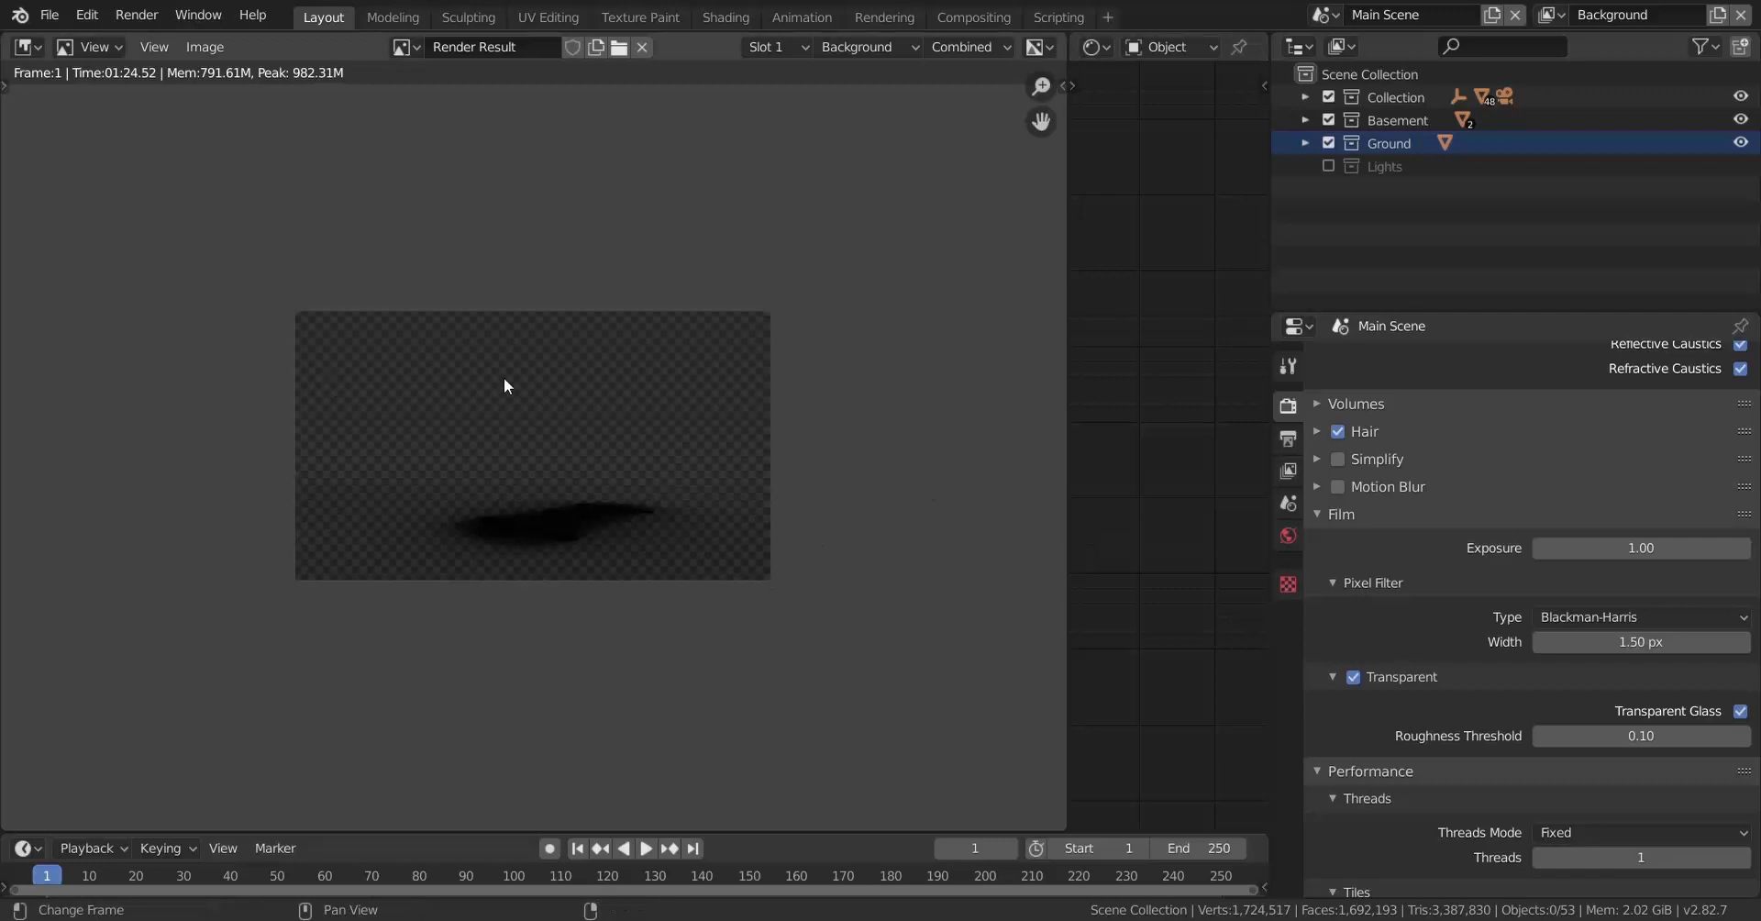
Step: View the Image layer of the render result and check the Test folder as its save location, without saving
middle_click_drag(562, 391, 541, 446)
scroll(541, 446, "up", 3)
middle_click_drag(693, 458, 708, 405)
left_click(877, 47)
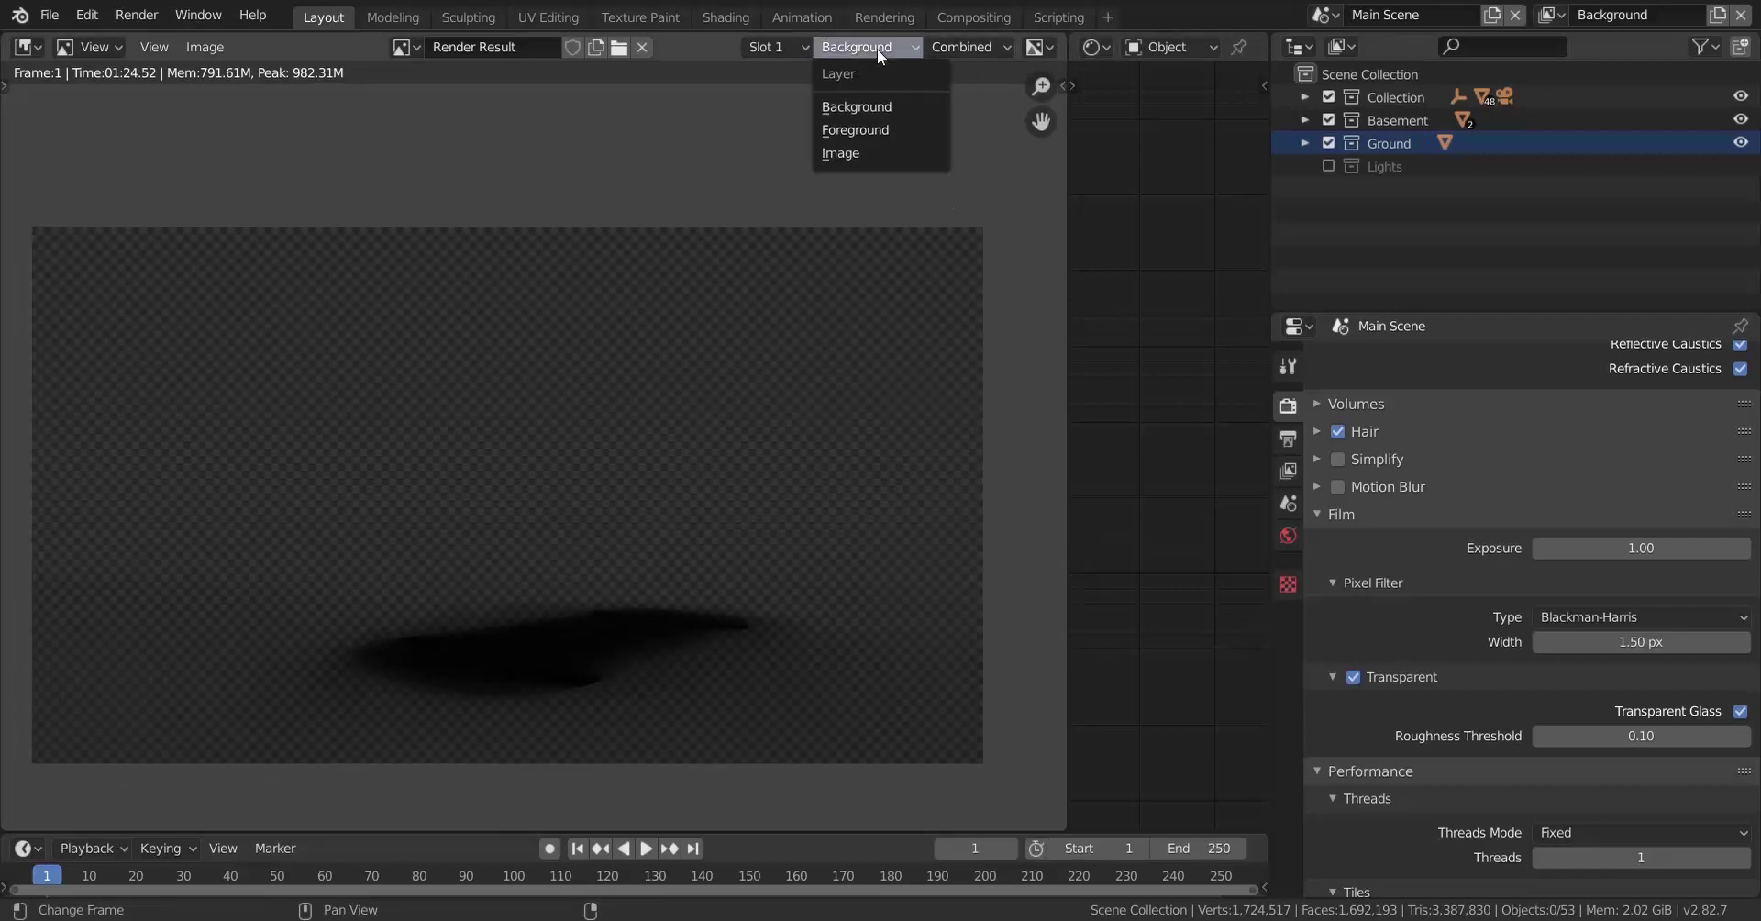
left_click(862, 154)
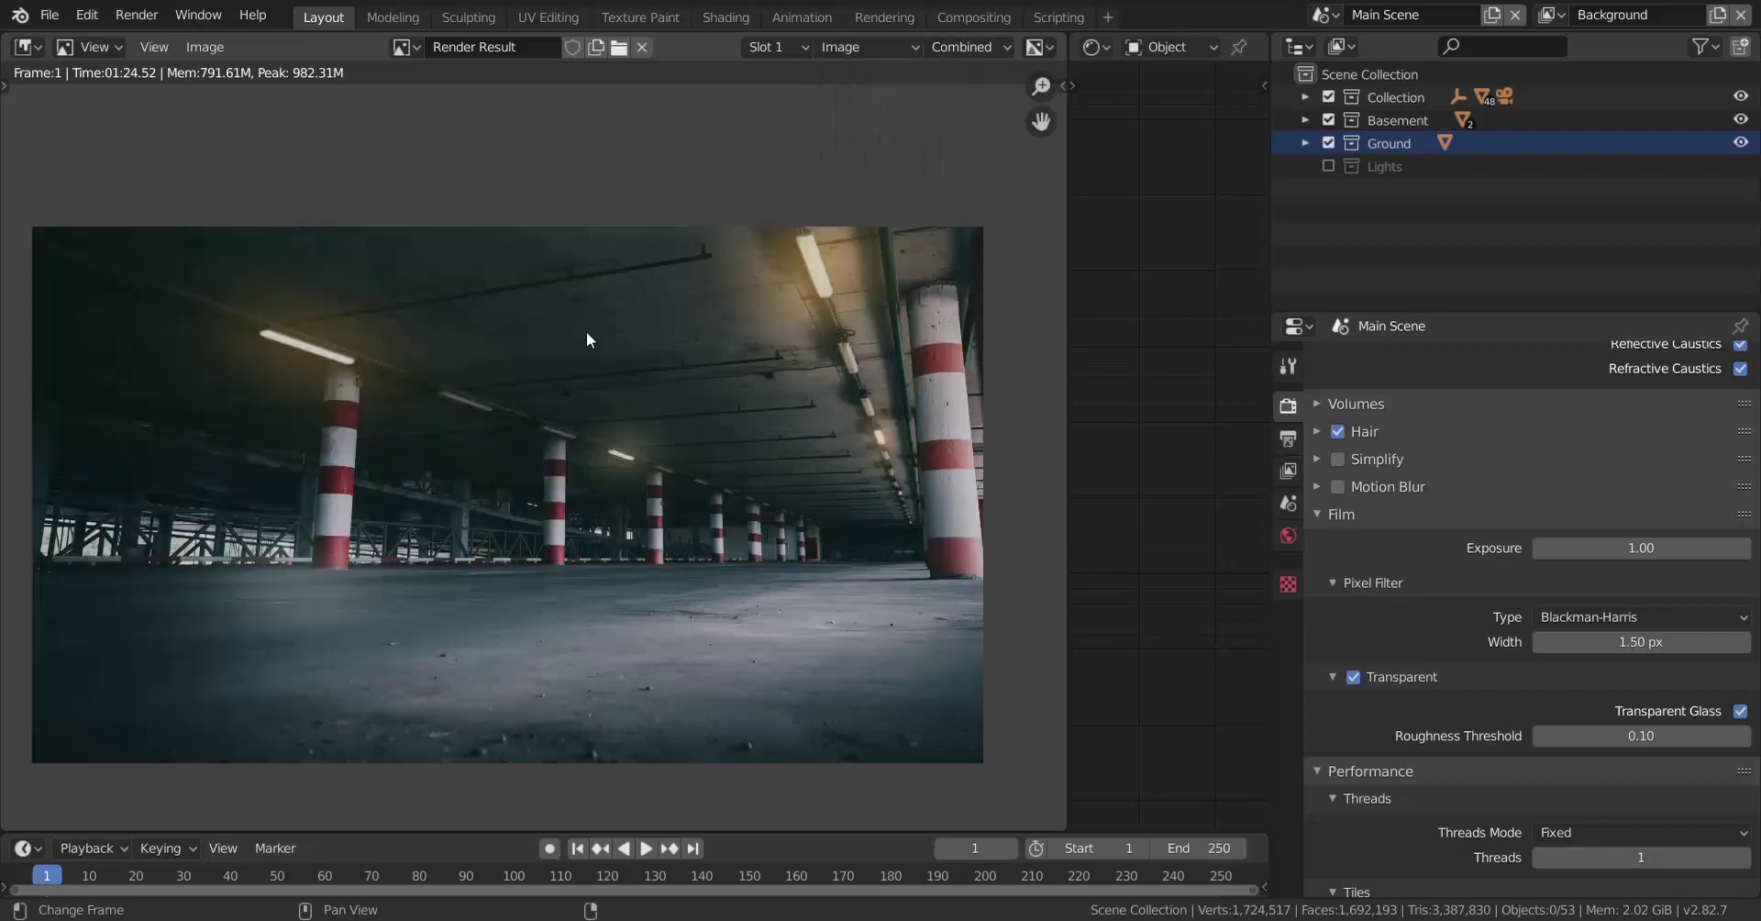
left_click(204, 47)
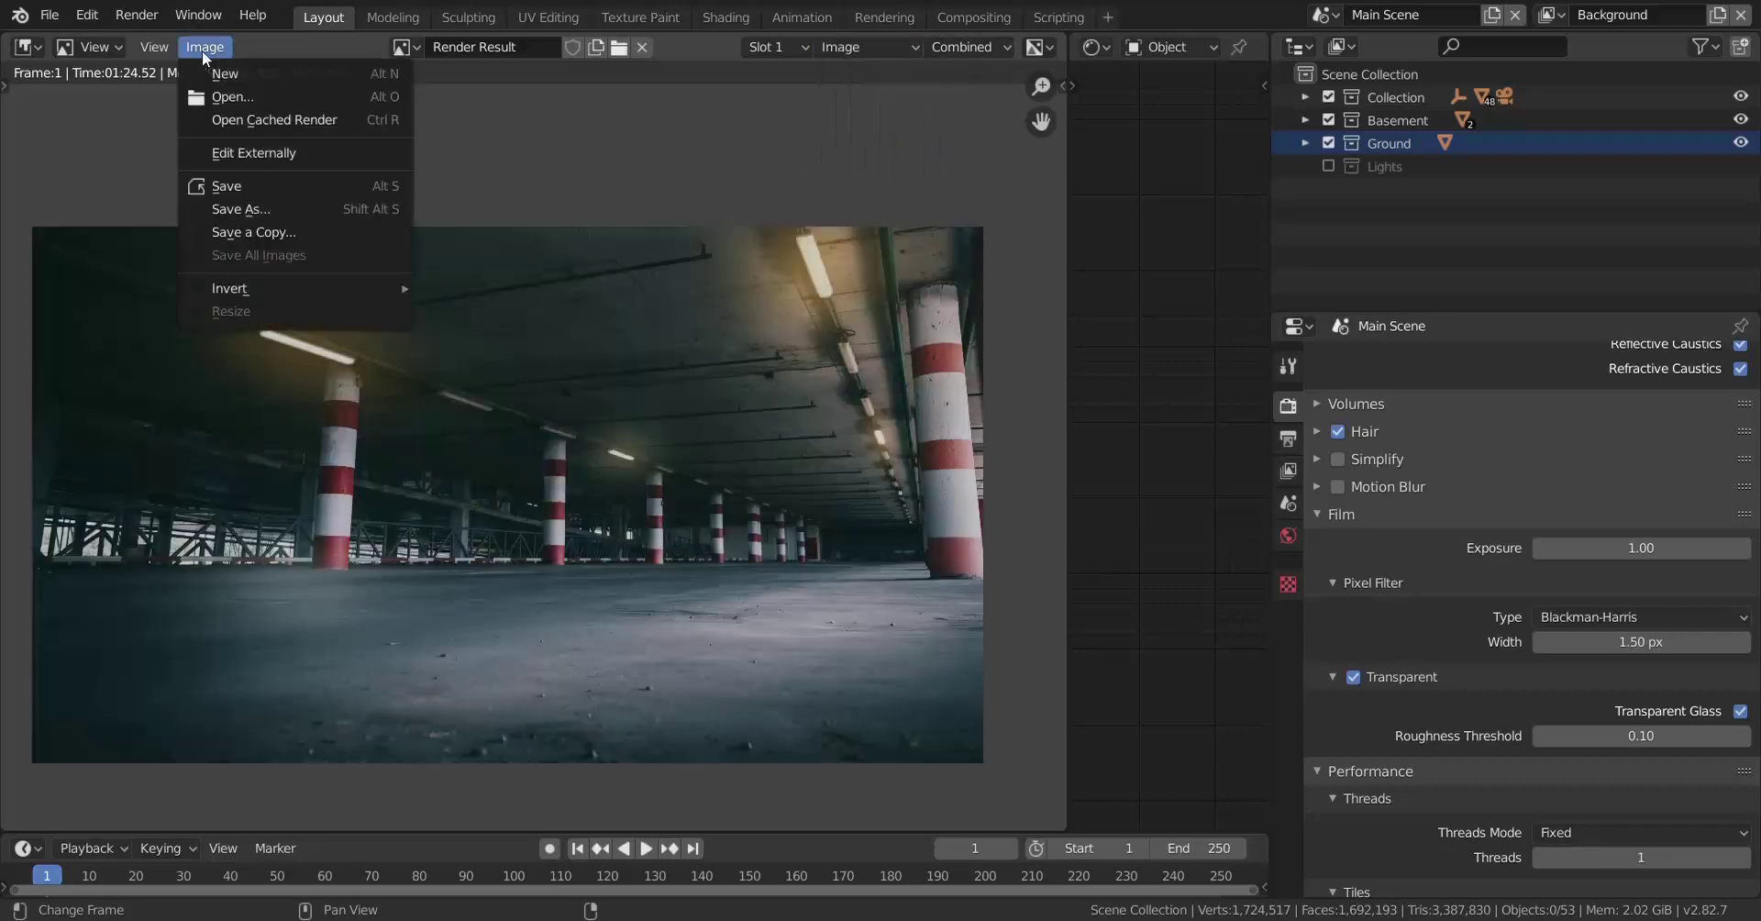
left_click(279, 246)
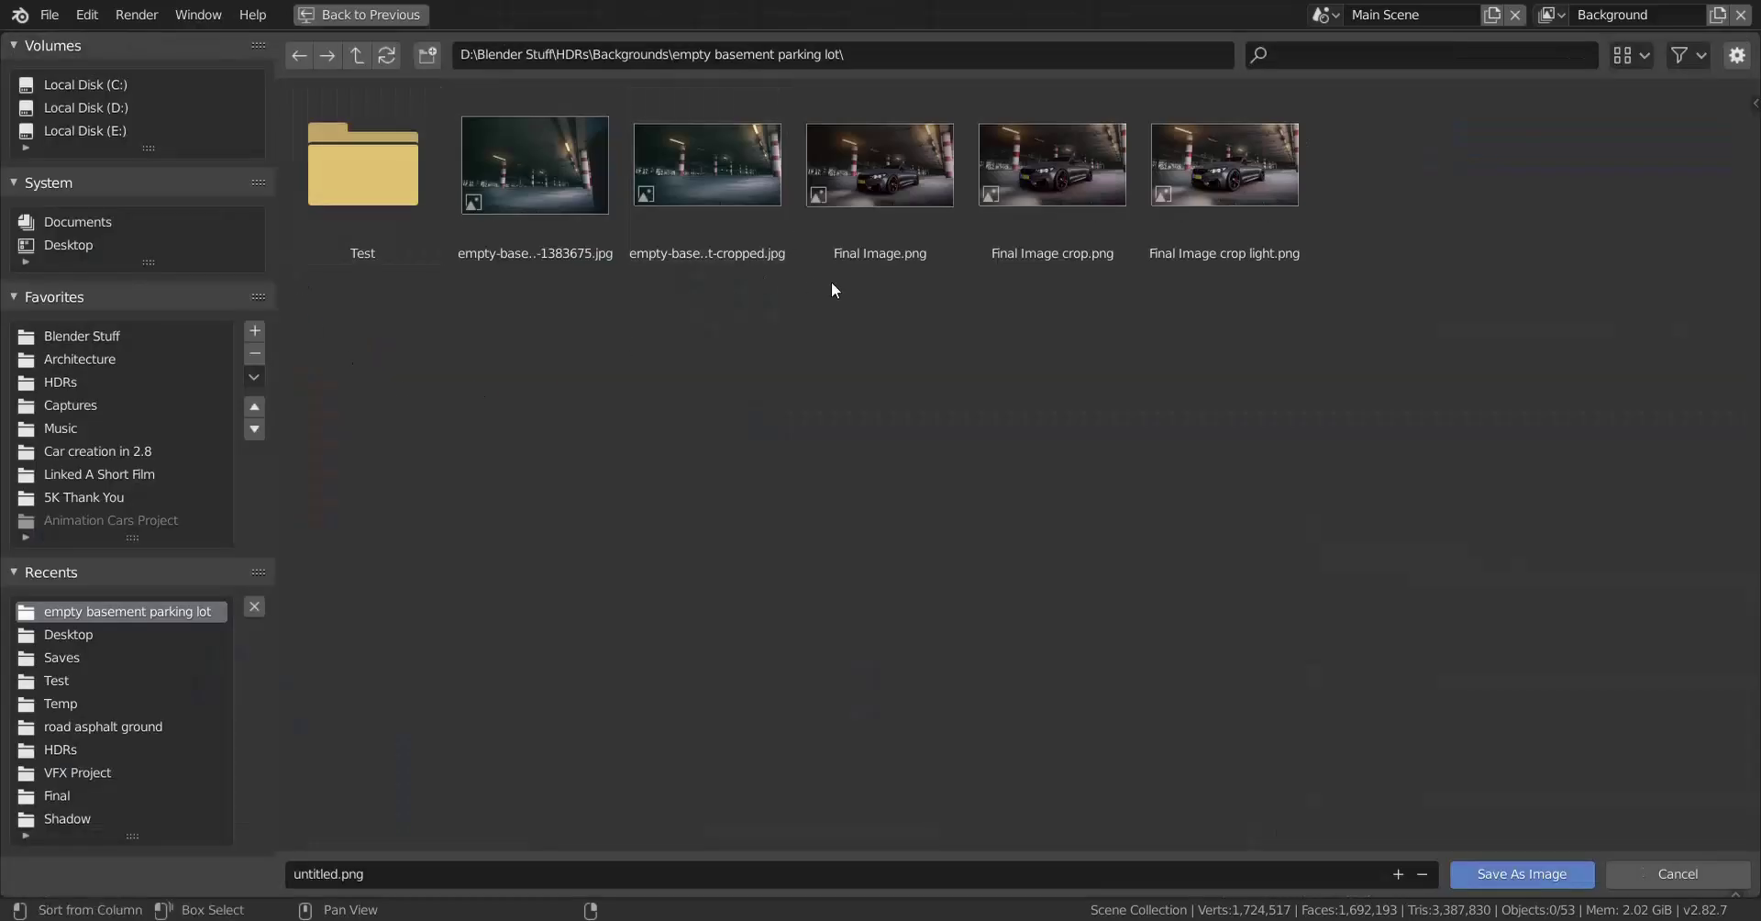
double_click(382, 189)
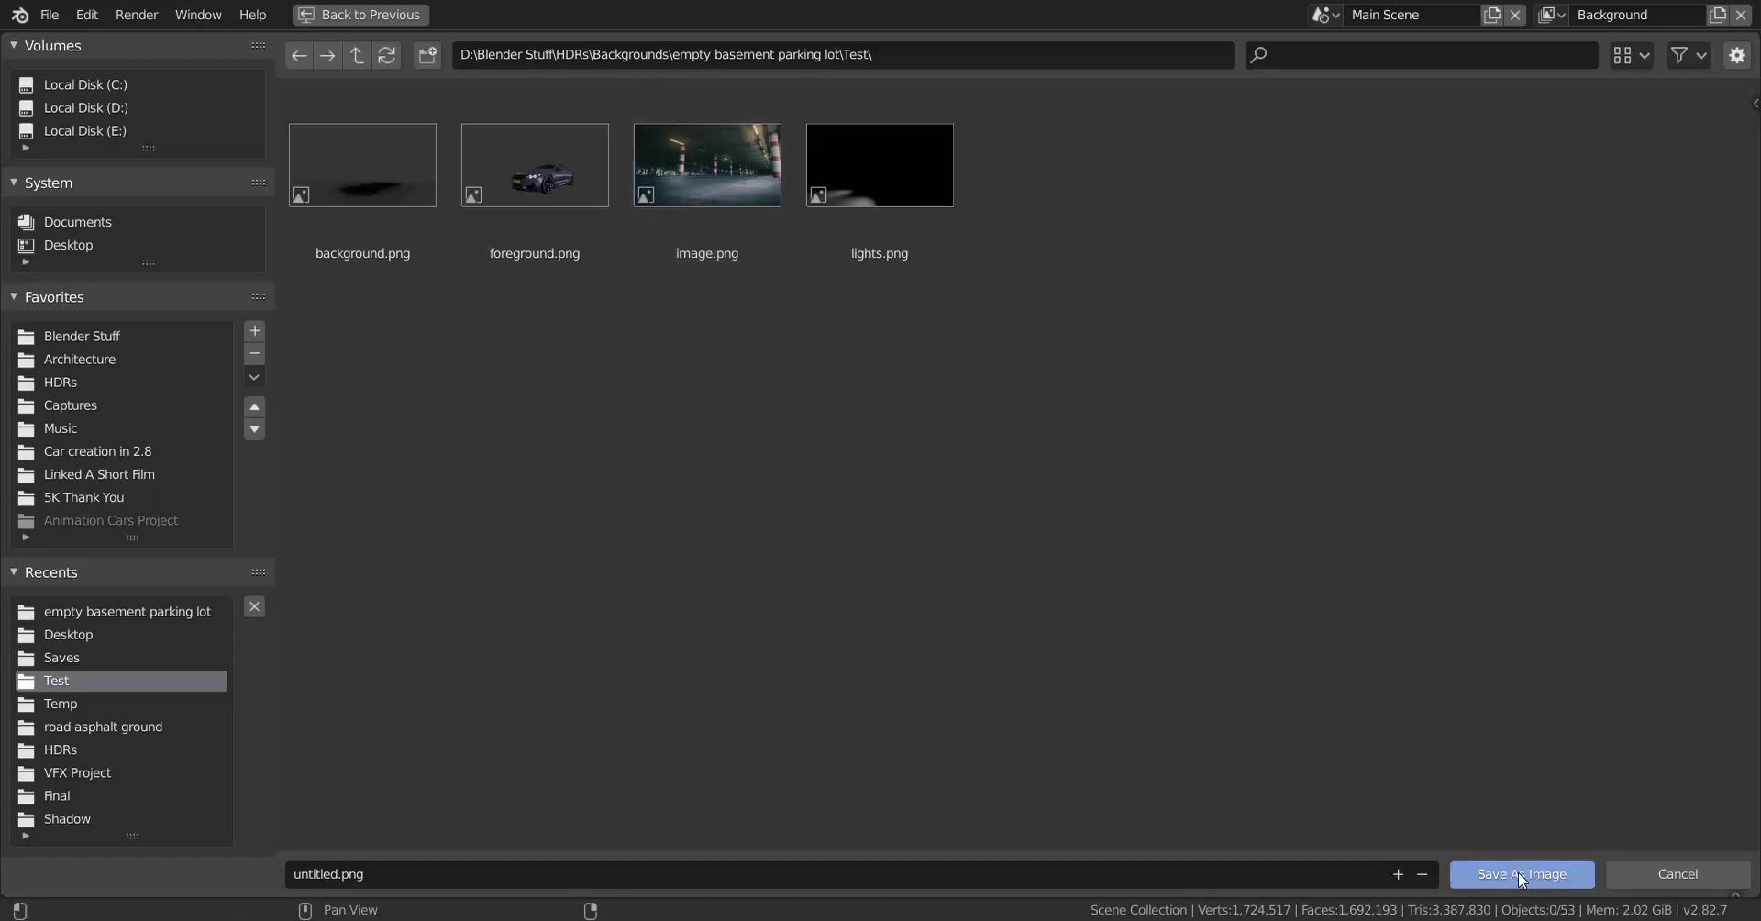
left_click(1699, 873)
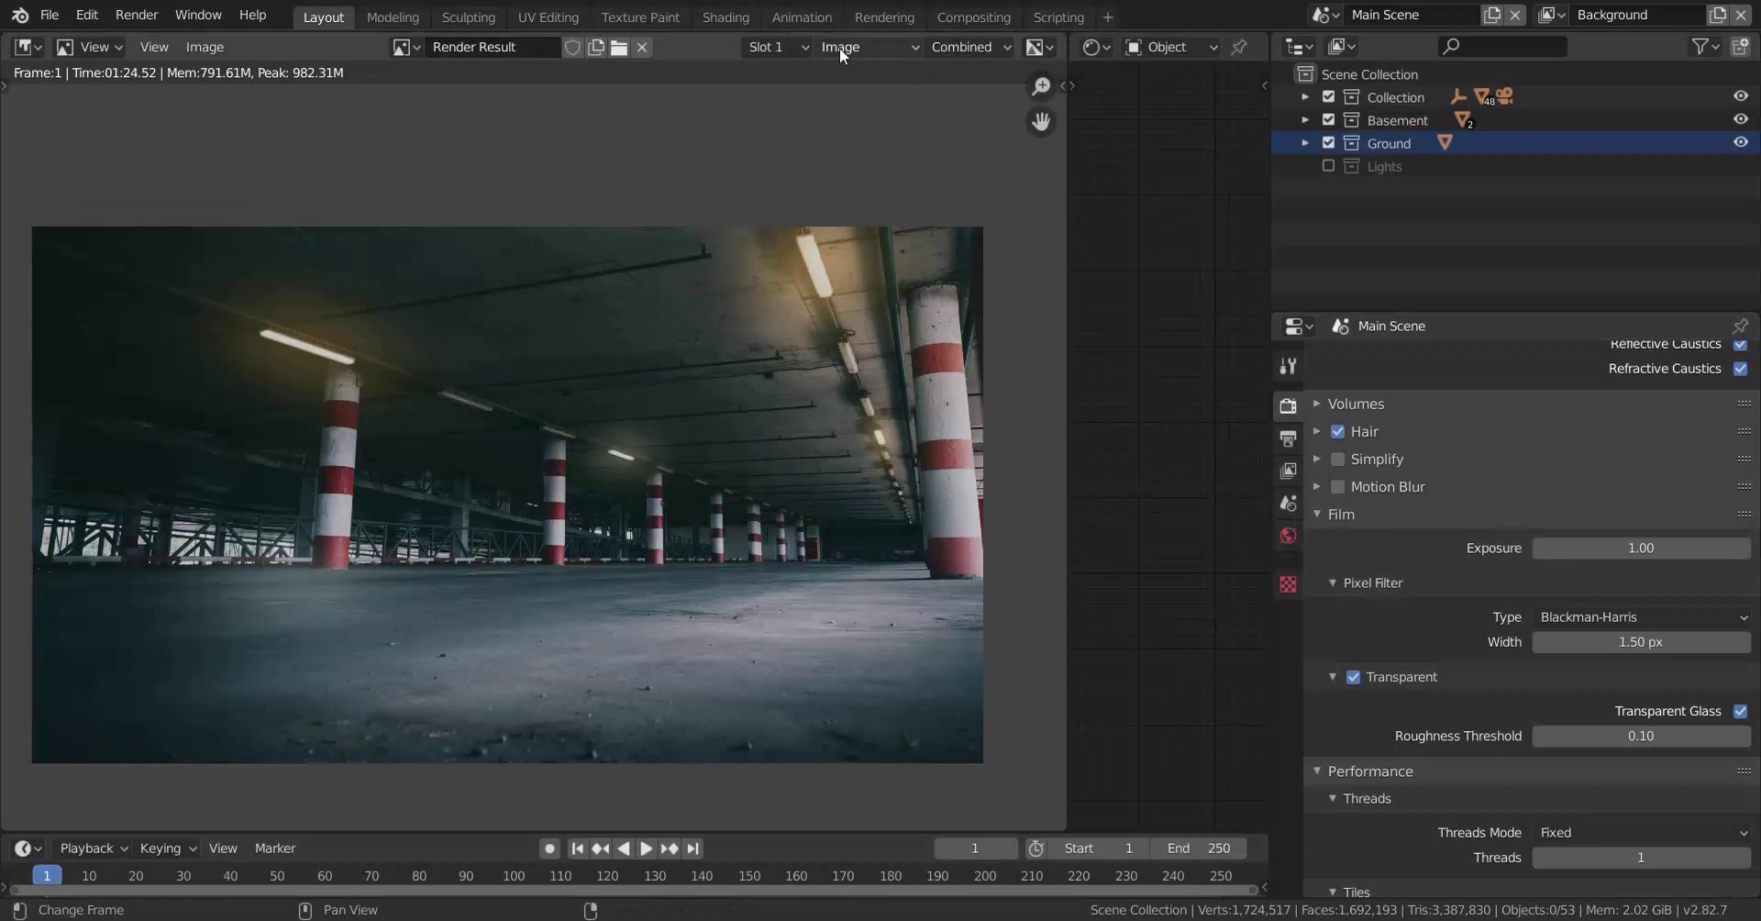
Step: View the Foreground layer of the render result and check the Test folder as its save location, without saving
left_click(867, 46)
left_click(855, 127)
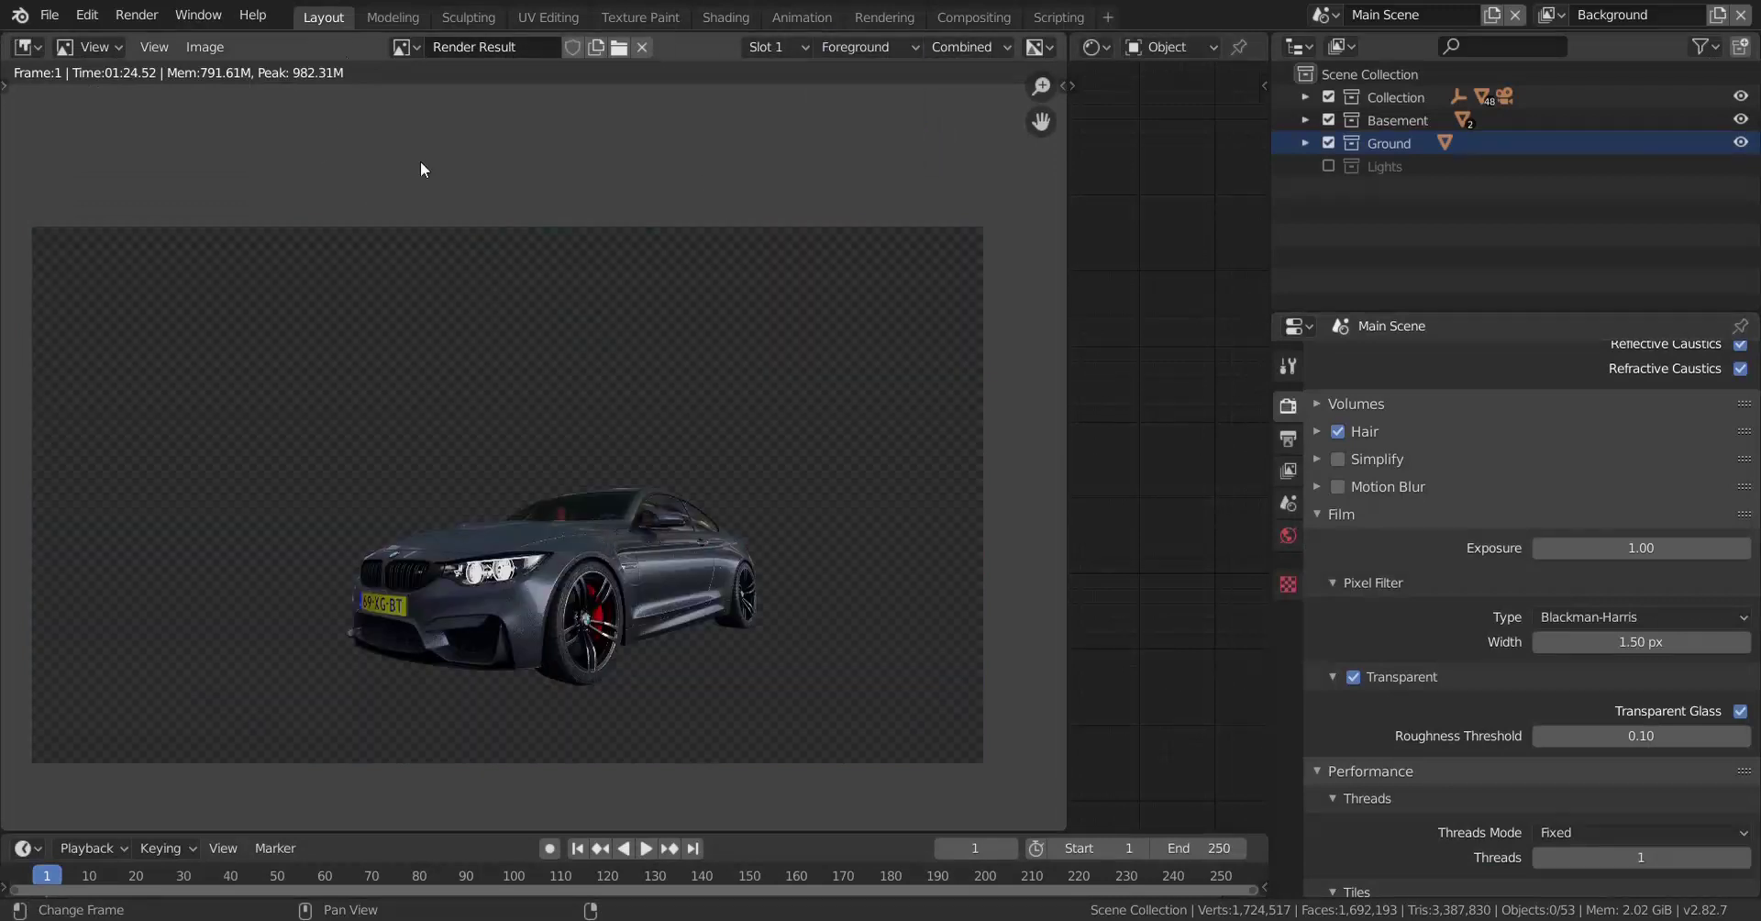
left_click(204, 47)
left_click(301, 217)
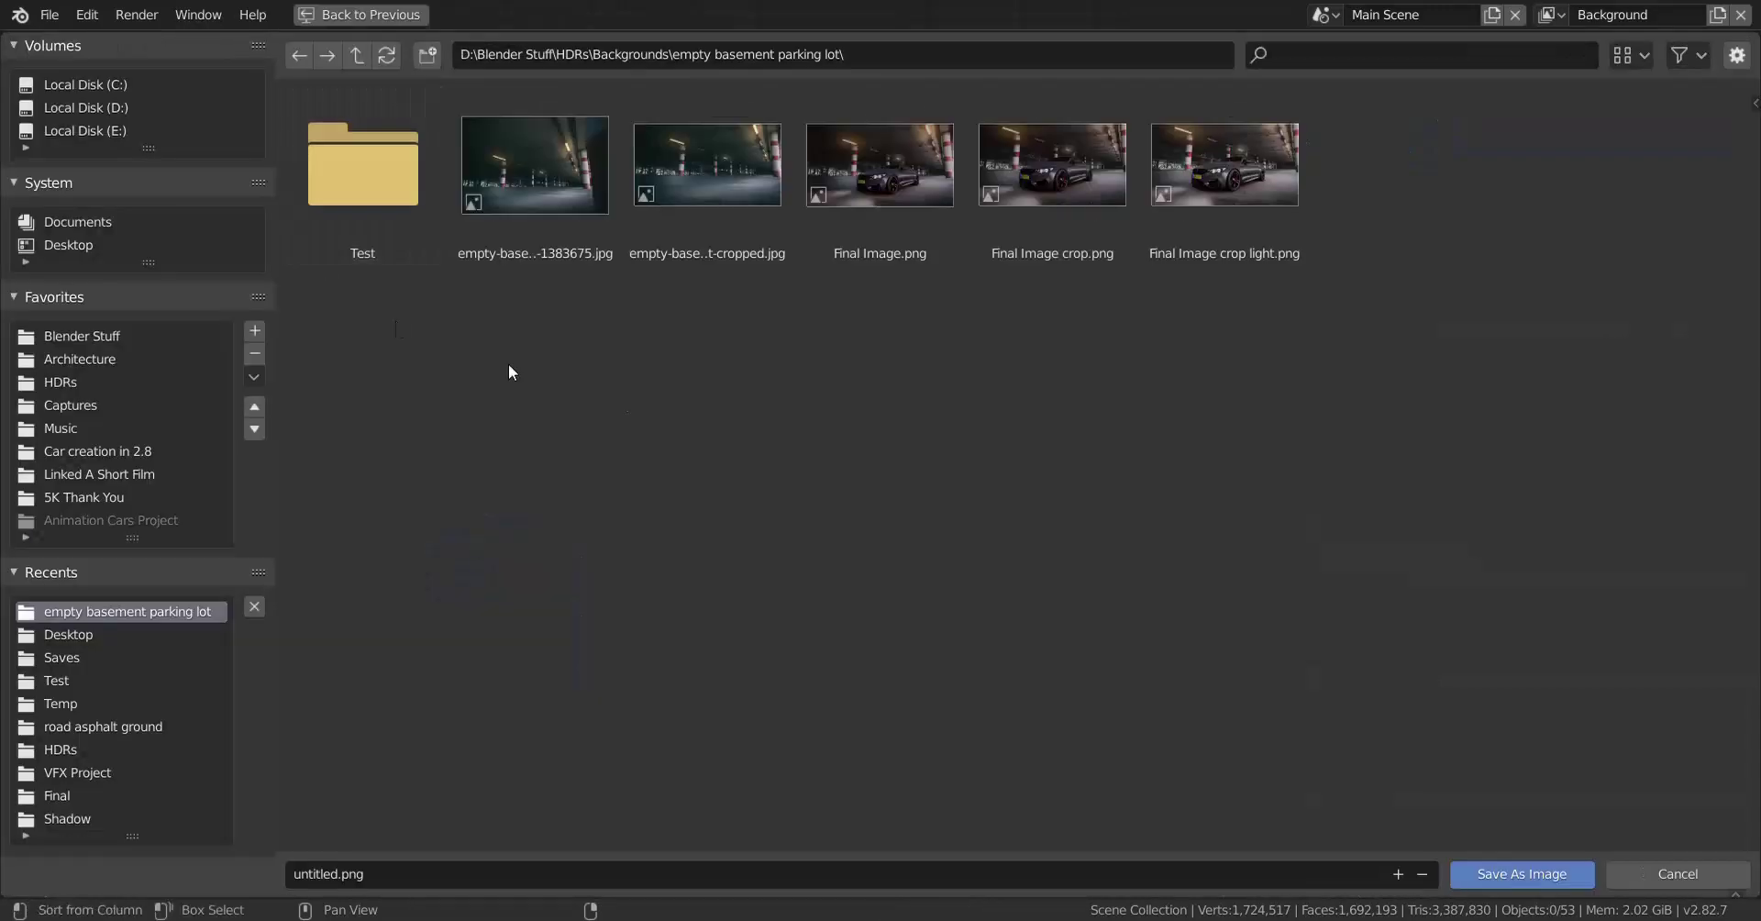
double_click(408, 188)
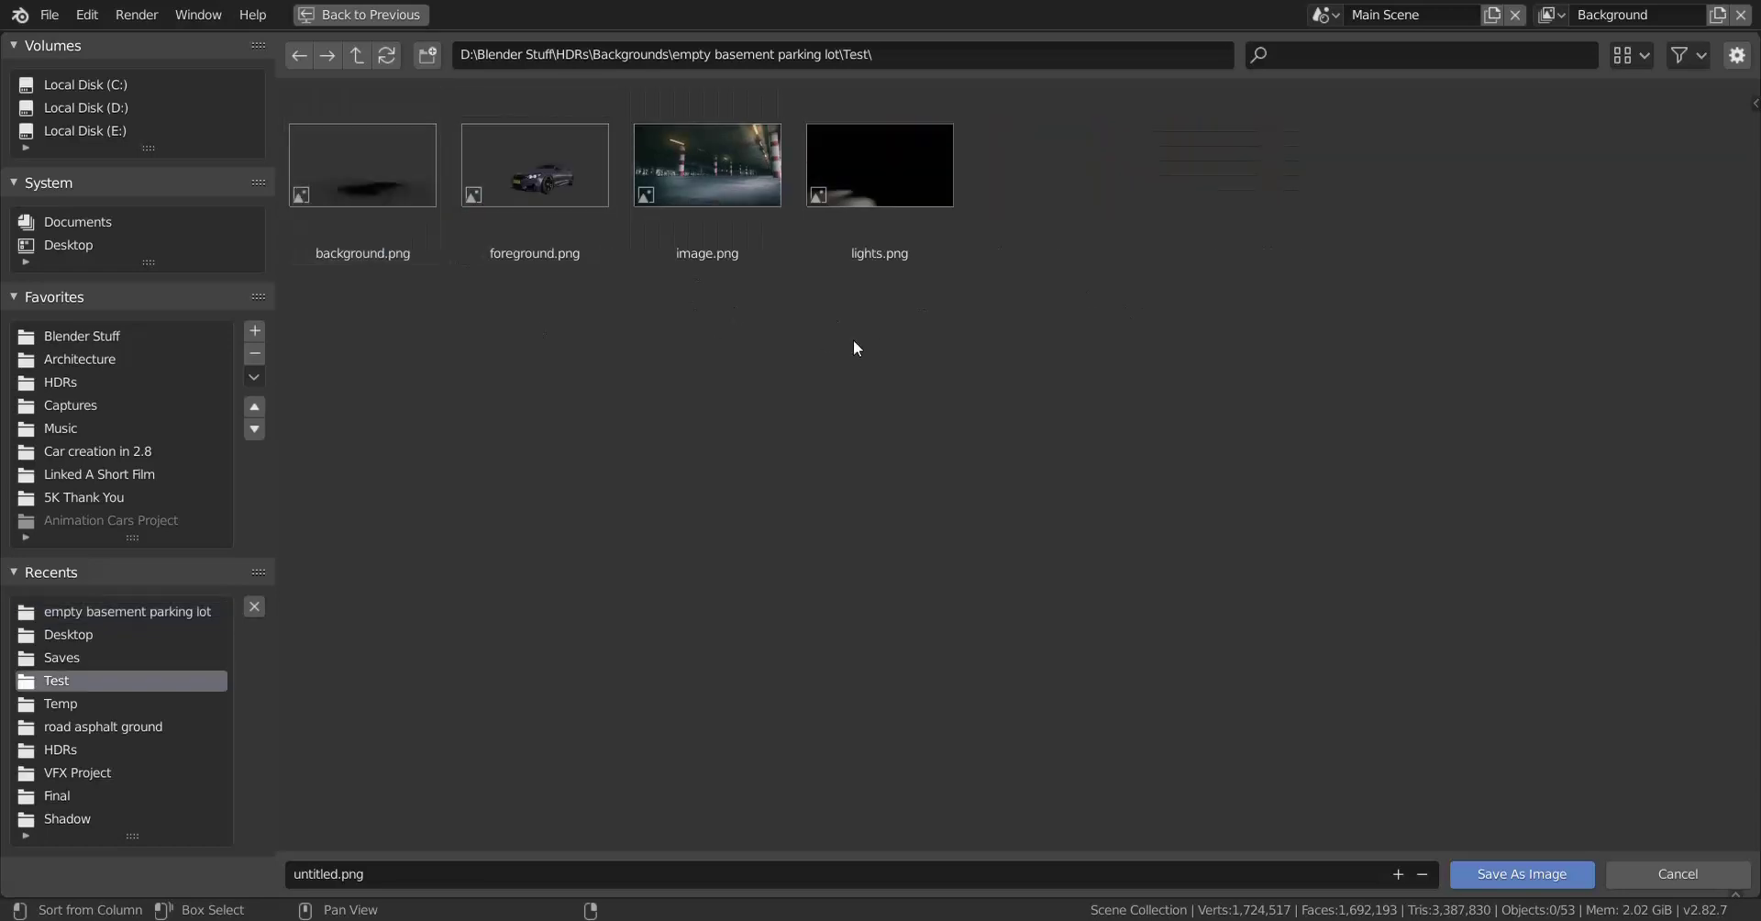
left_click(1651, 876)
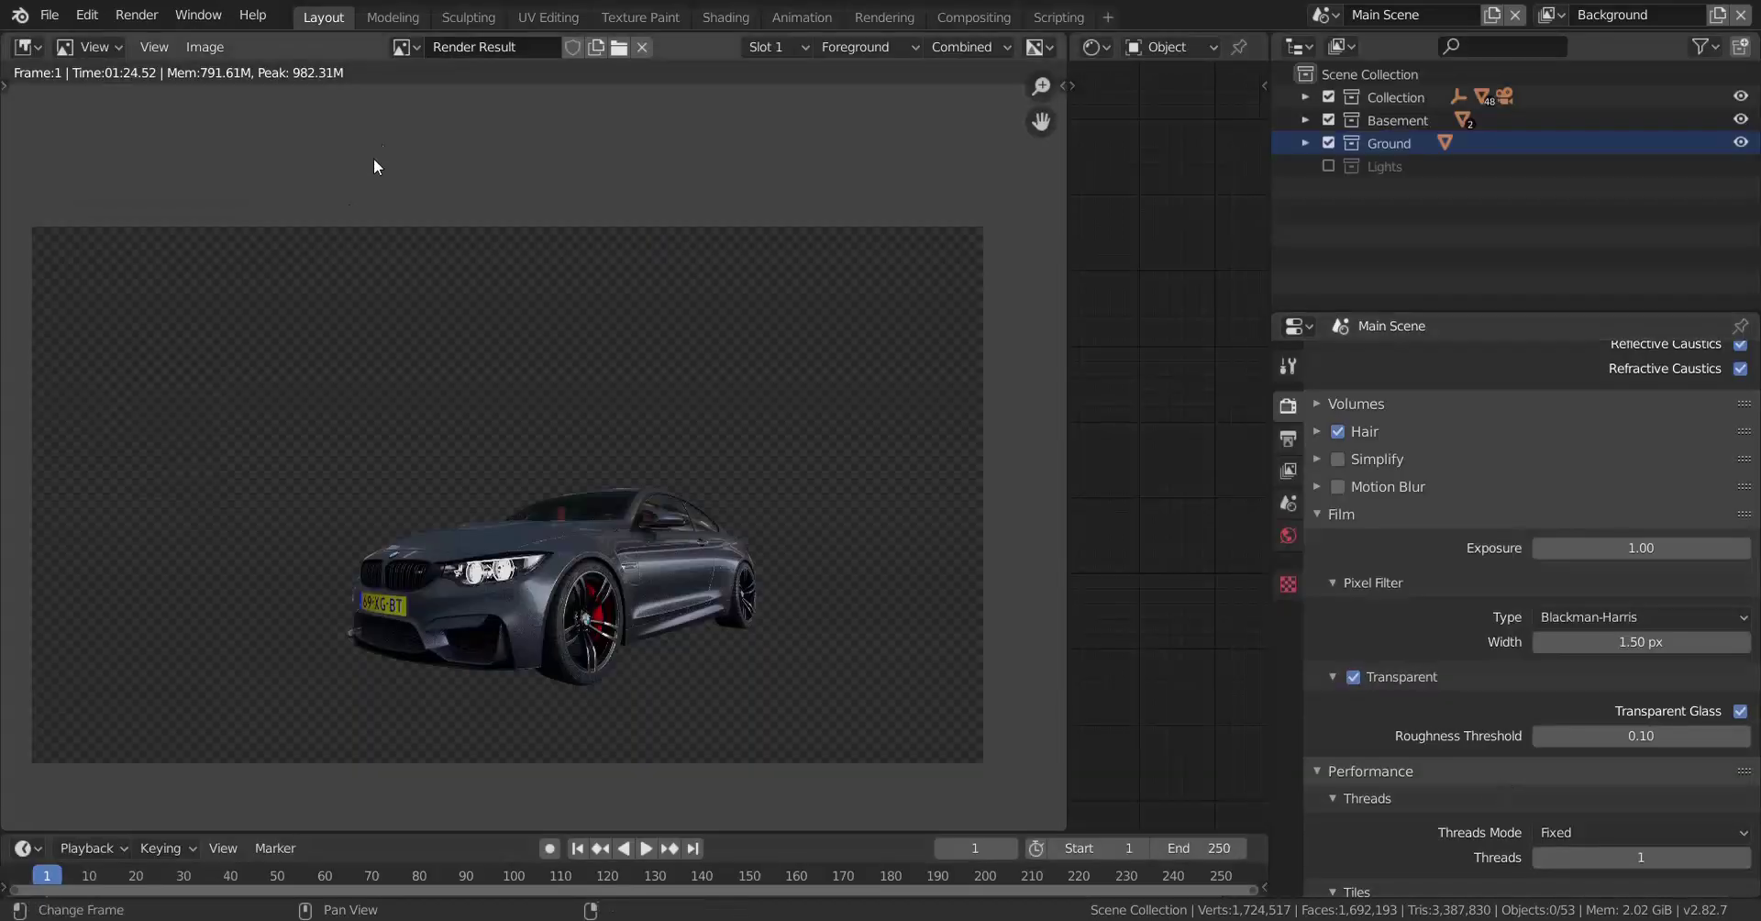
Step: View the Background layer of the render result, open and cancel saving it, and return to the 3D view
left_click(834, 47)
left_click(857, 103)
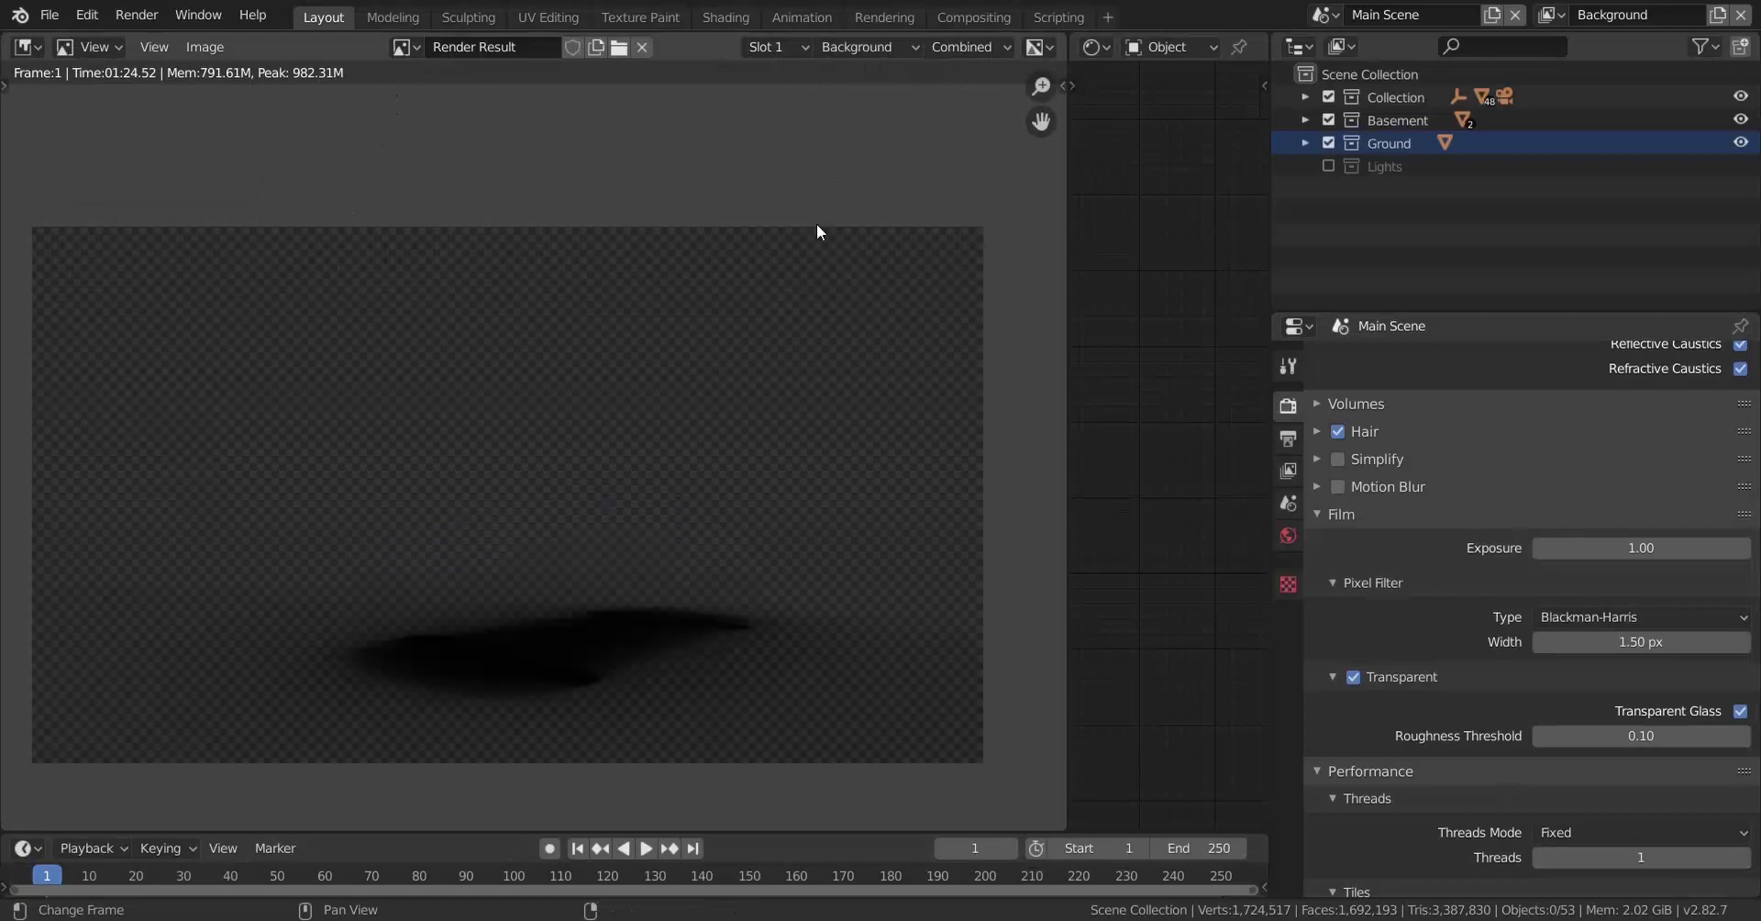
left_click(181, 46)
left_click(266, 209)
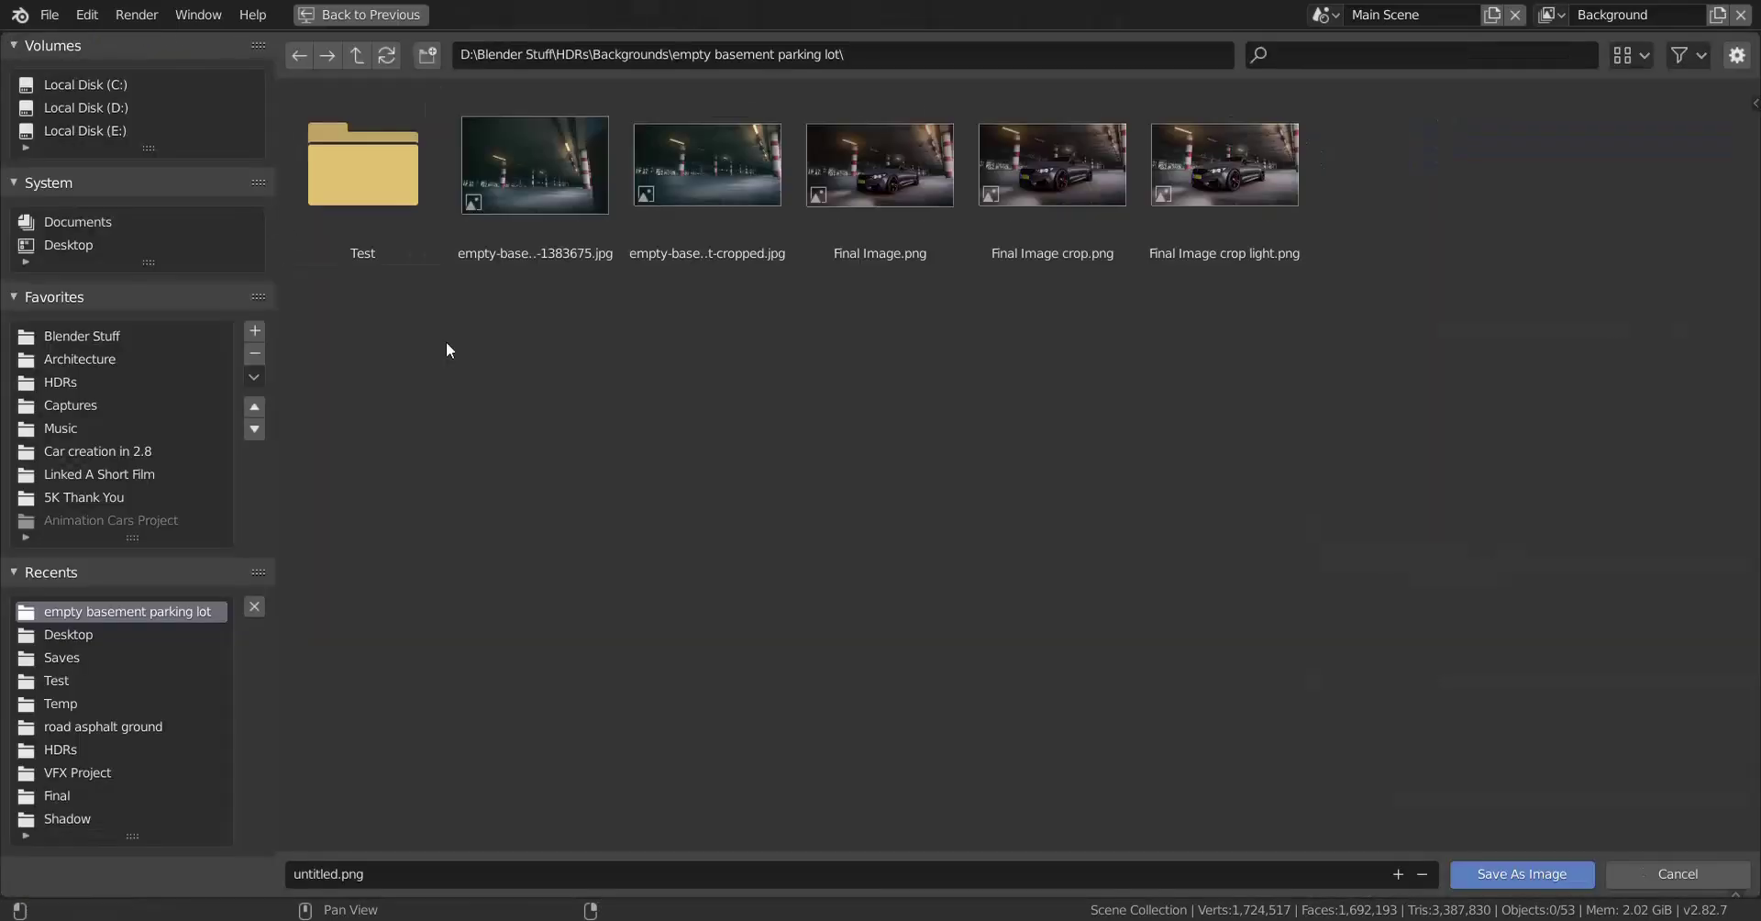
left_click(1670, 873)
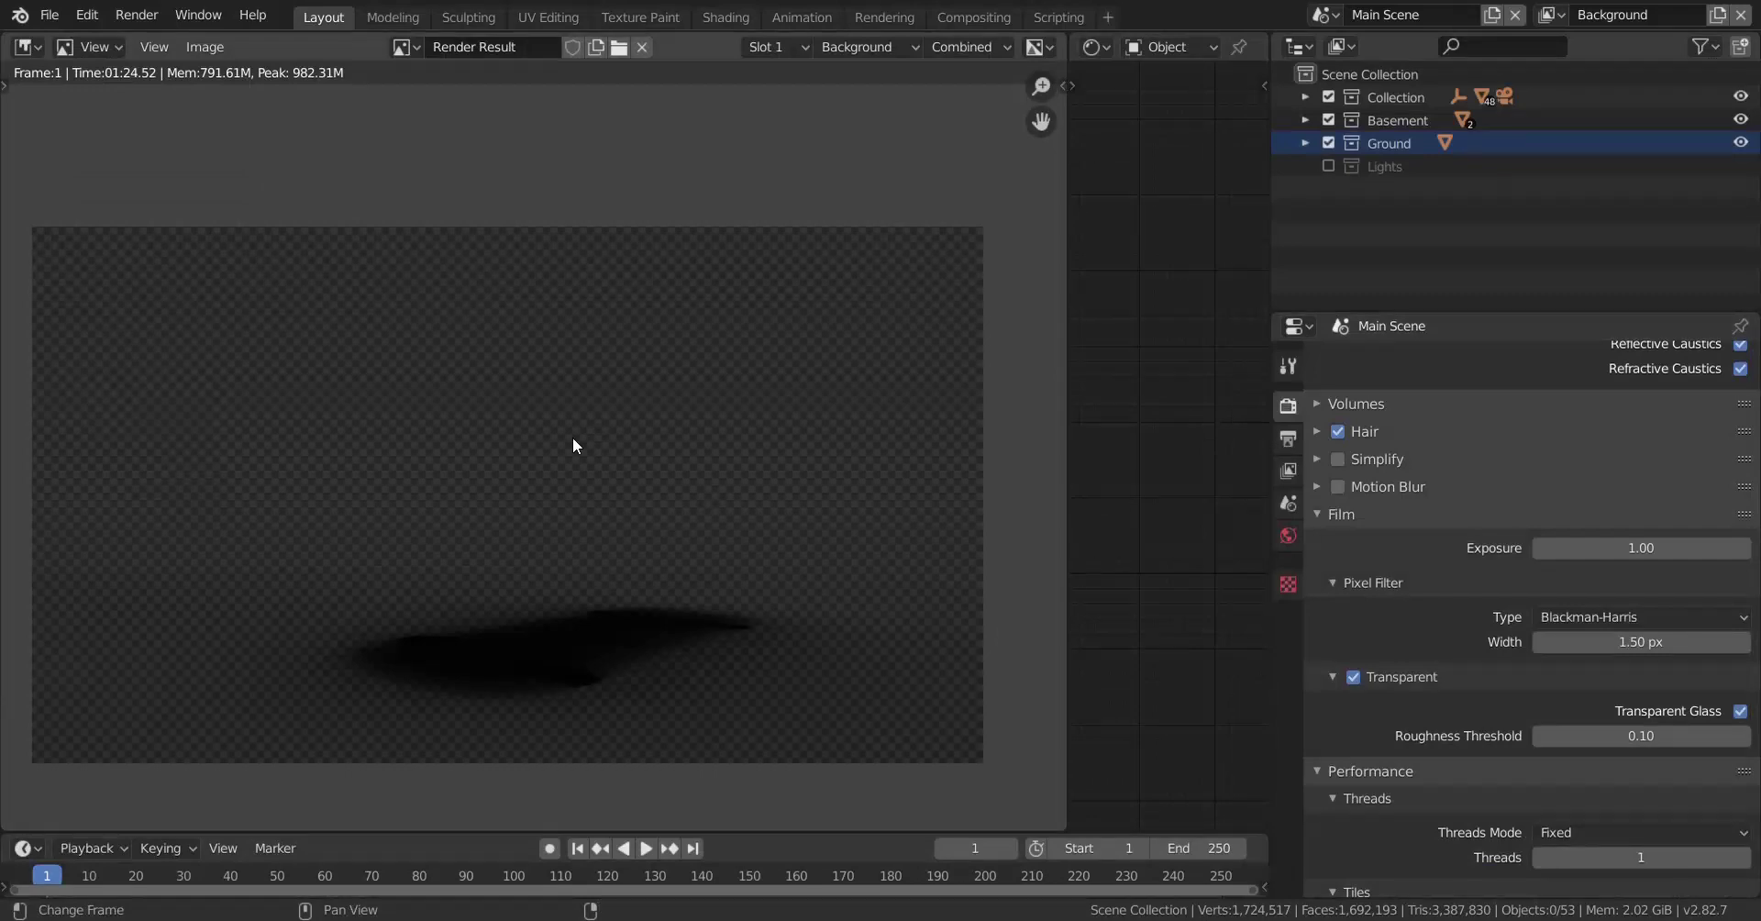
key("Escape")
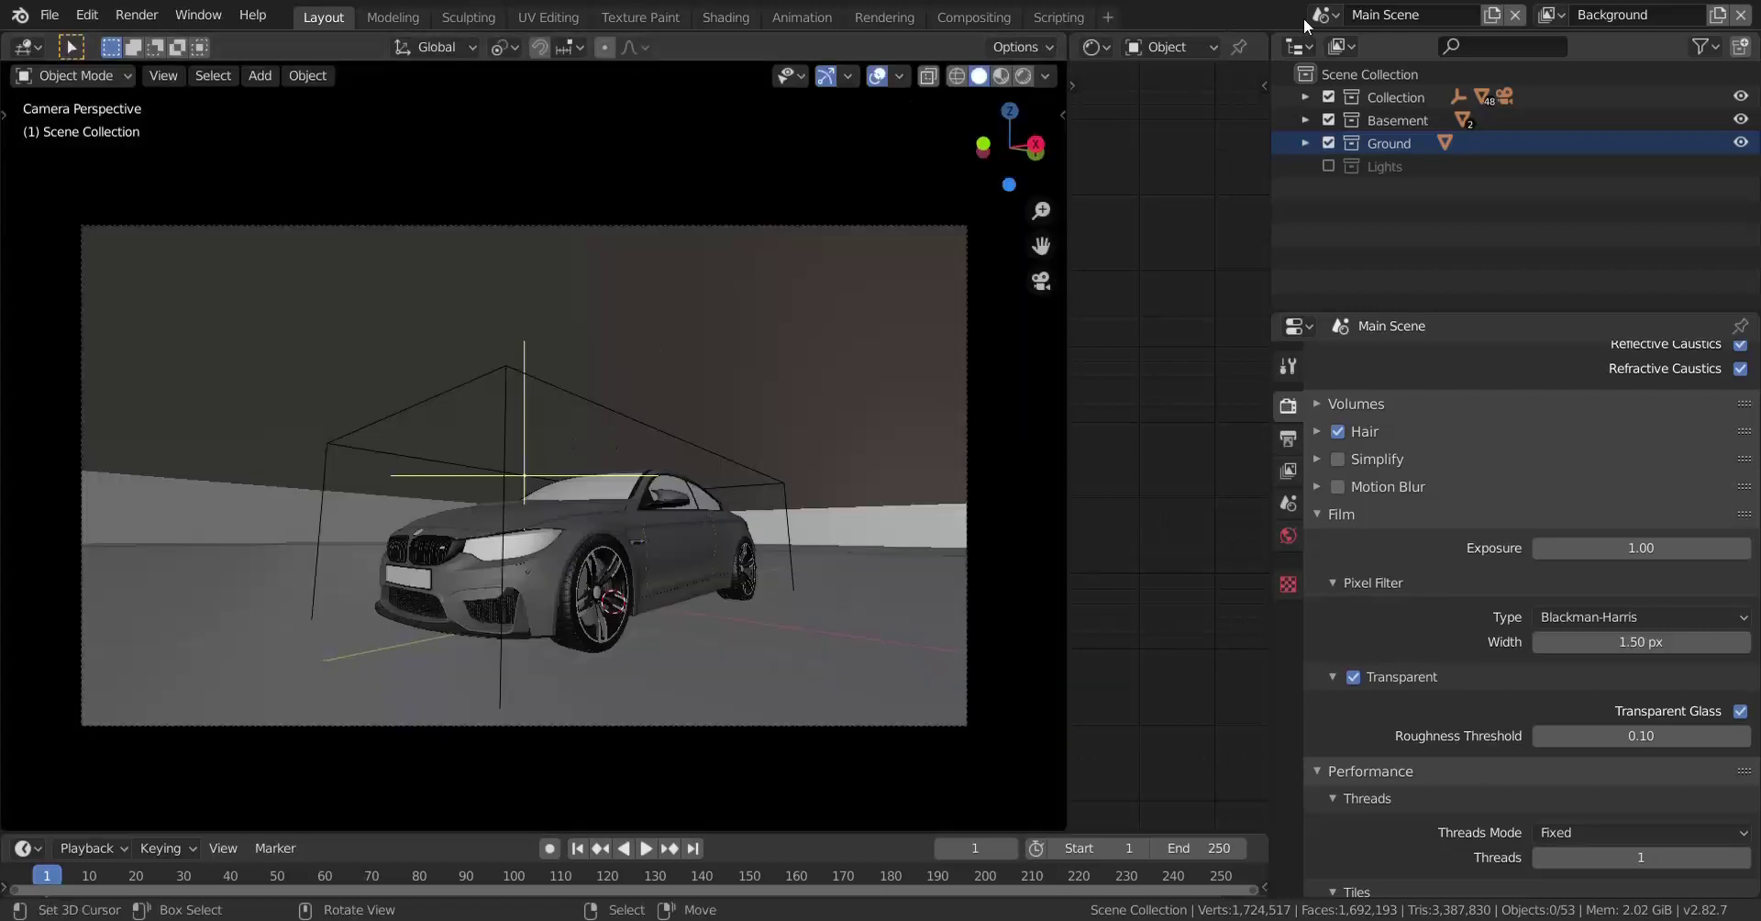
Step: Switch to the Lights Scene, render its image and check the world's background color
left_click(1323, 14)
left_click(1358, 51)
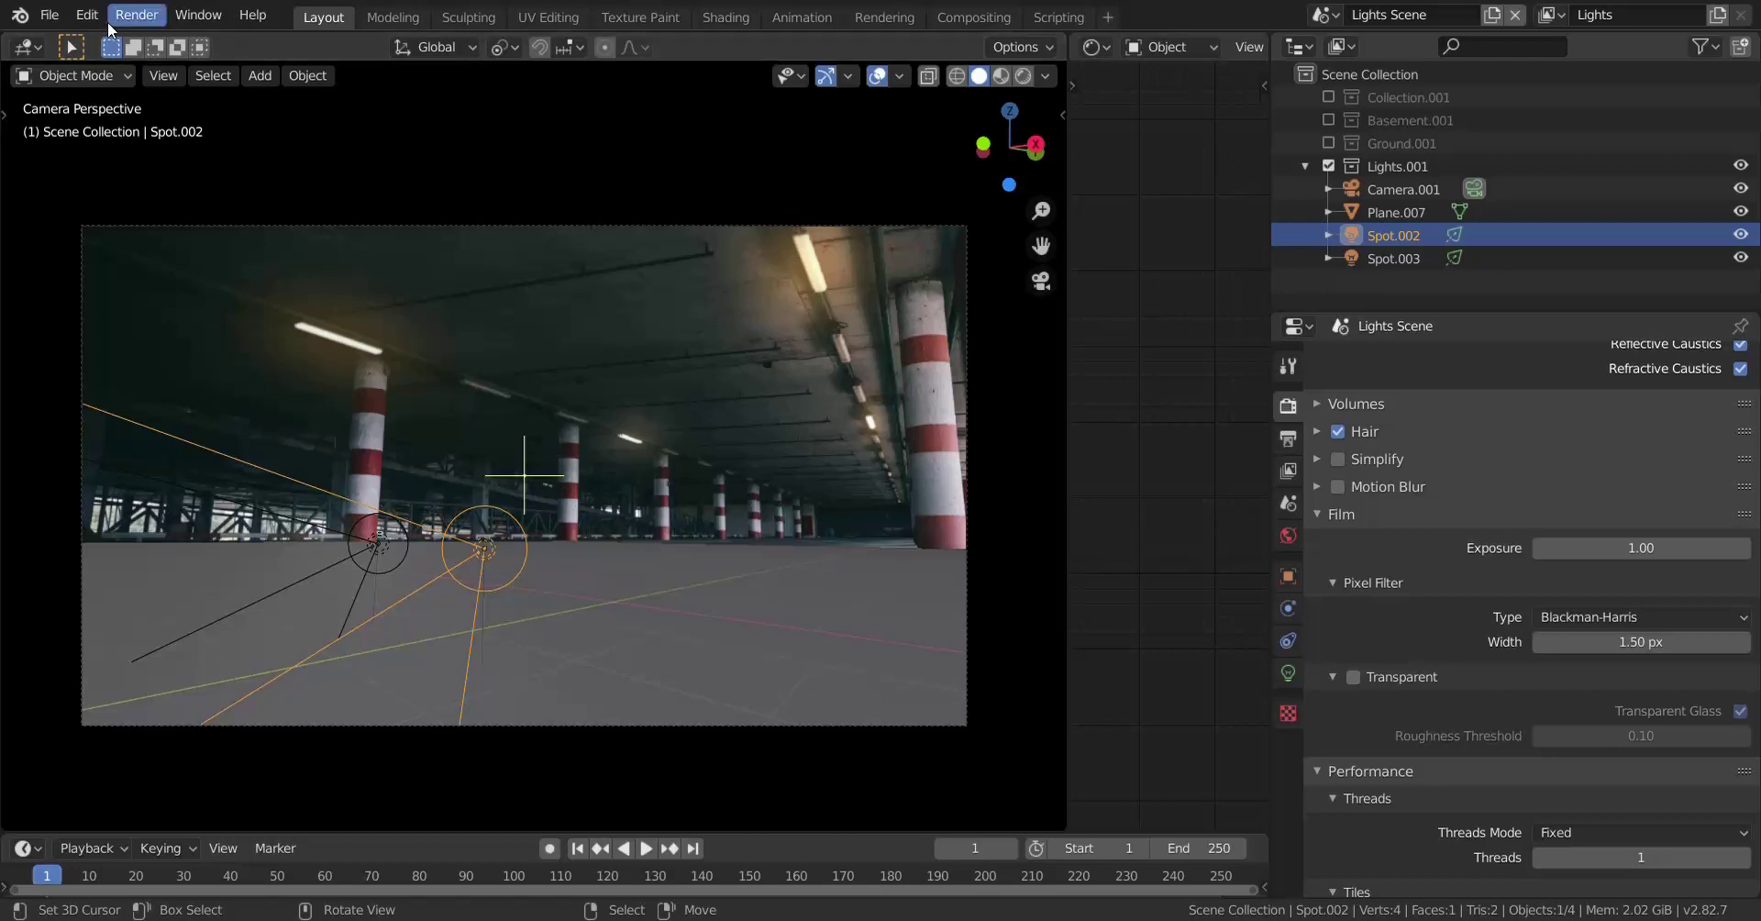
left_click(137, 15)
left_click(183, 46)
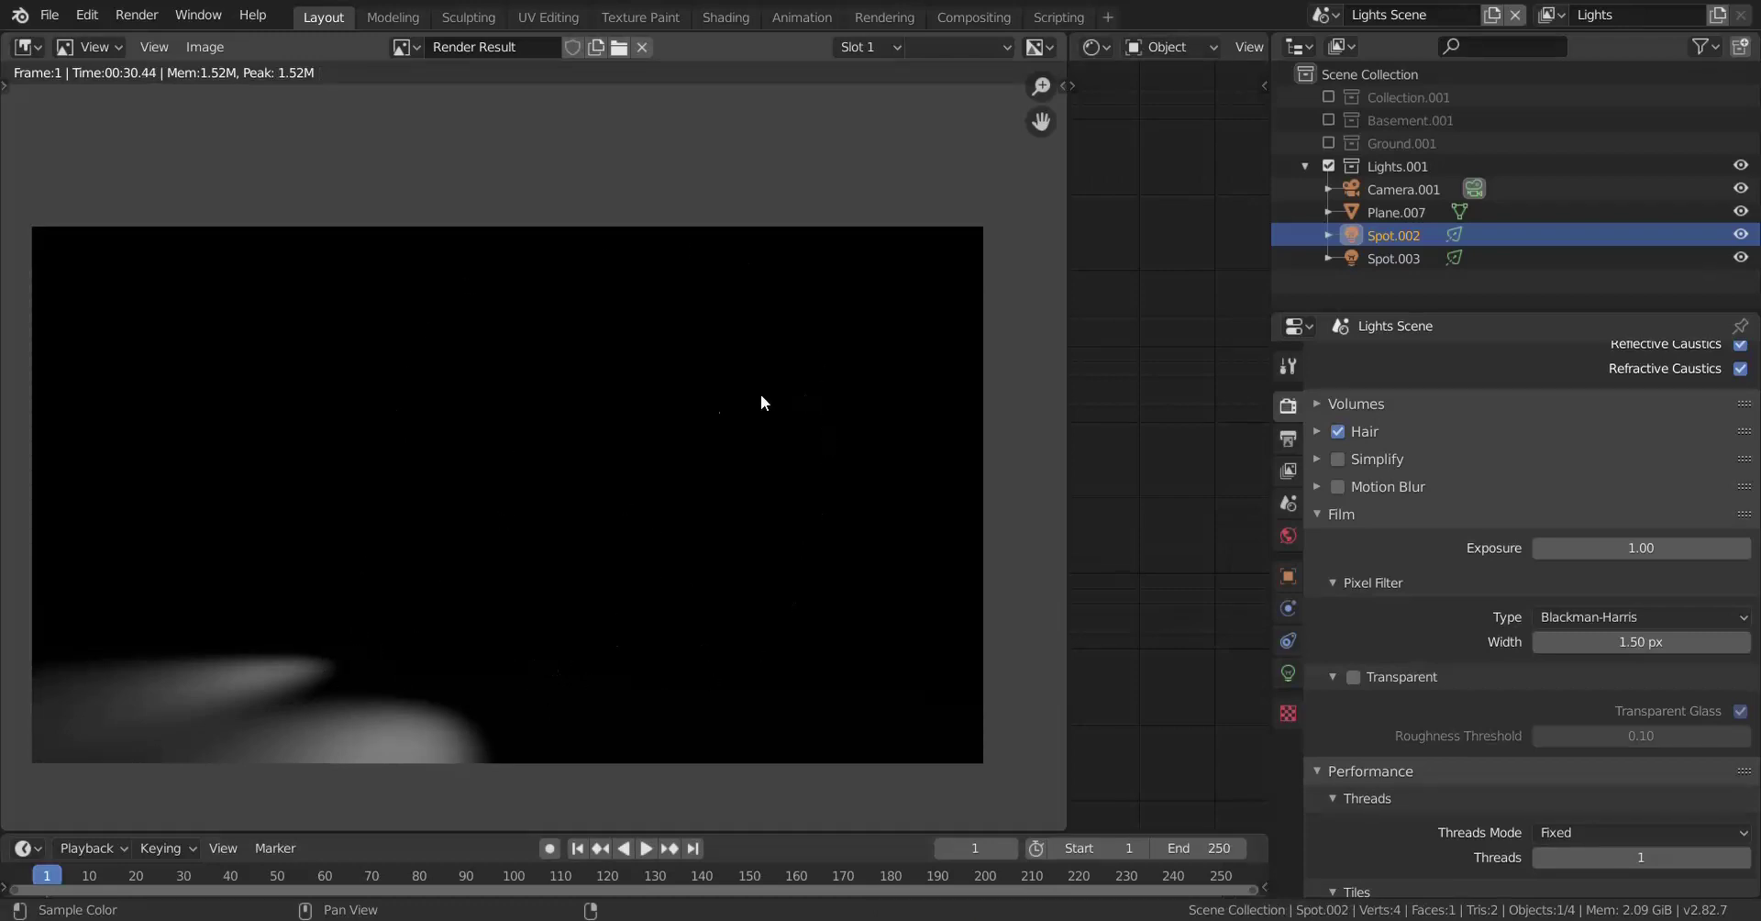
left_click(1289, 536)
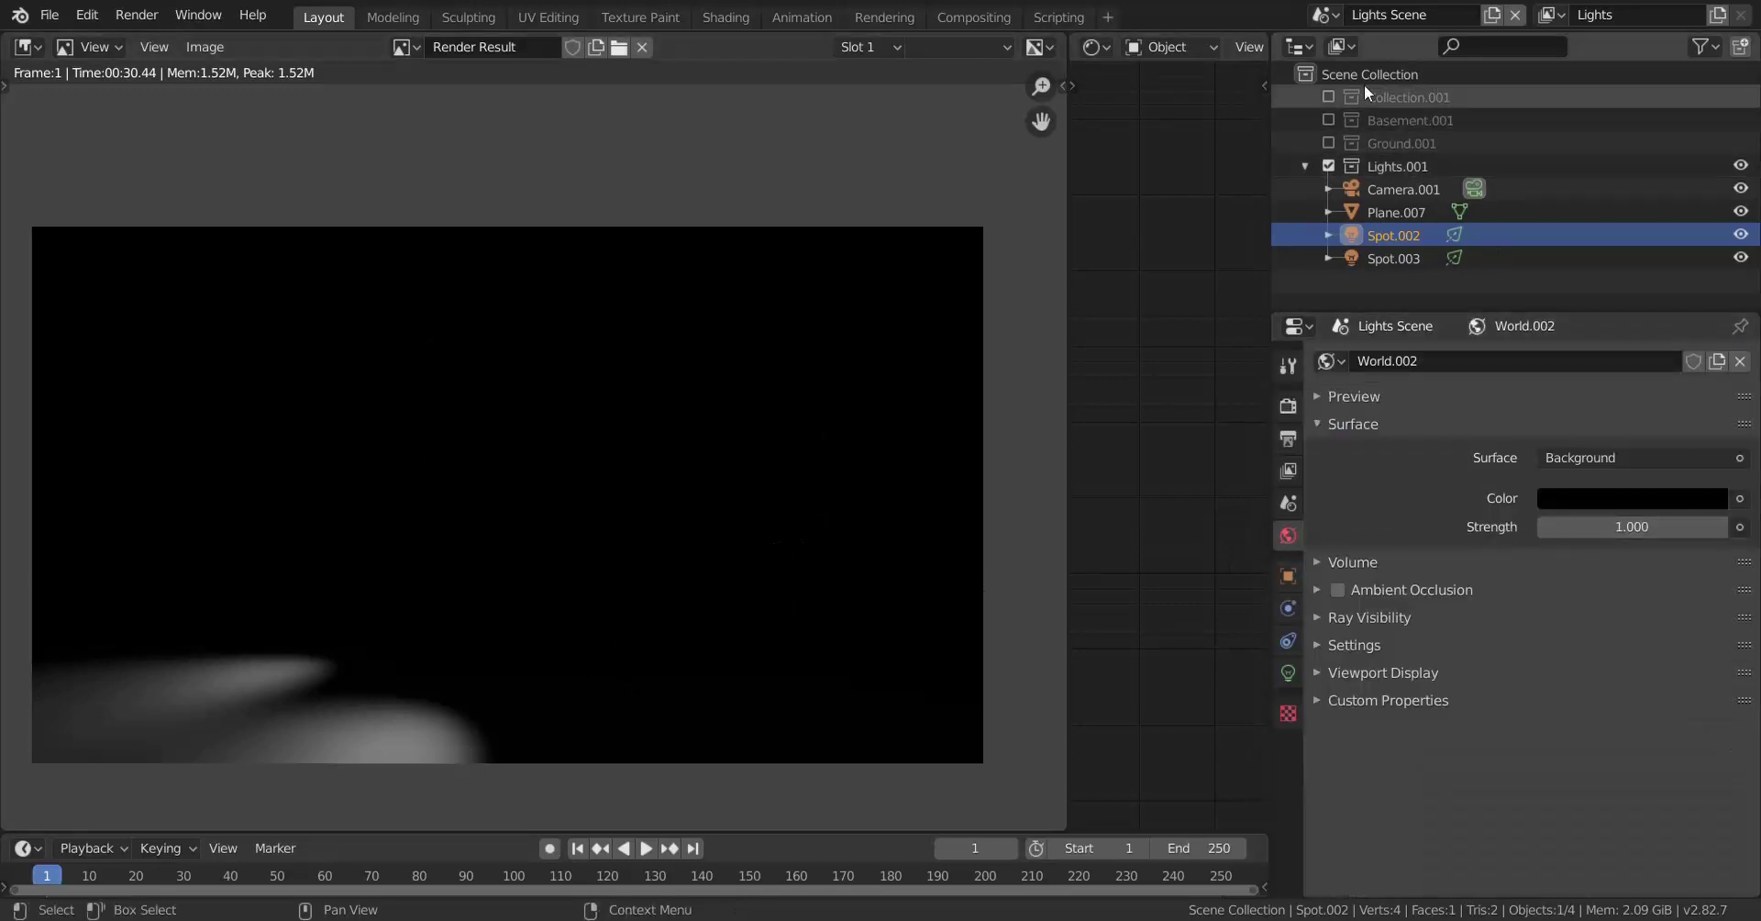
left_click(1616, 500)
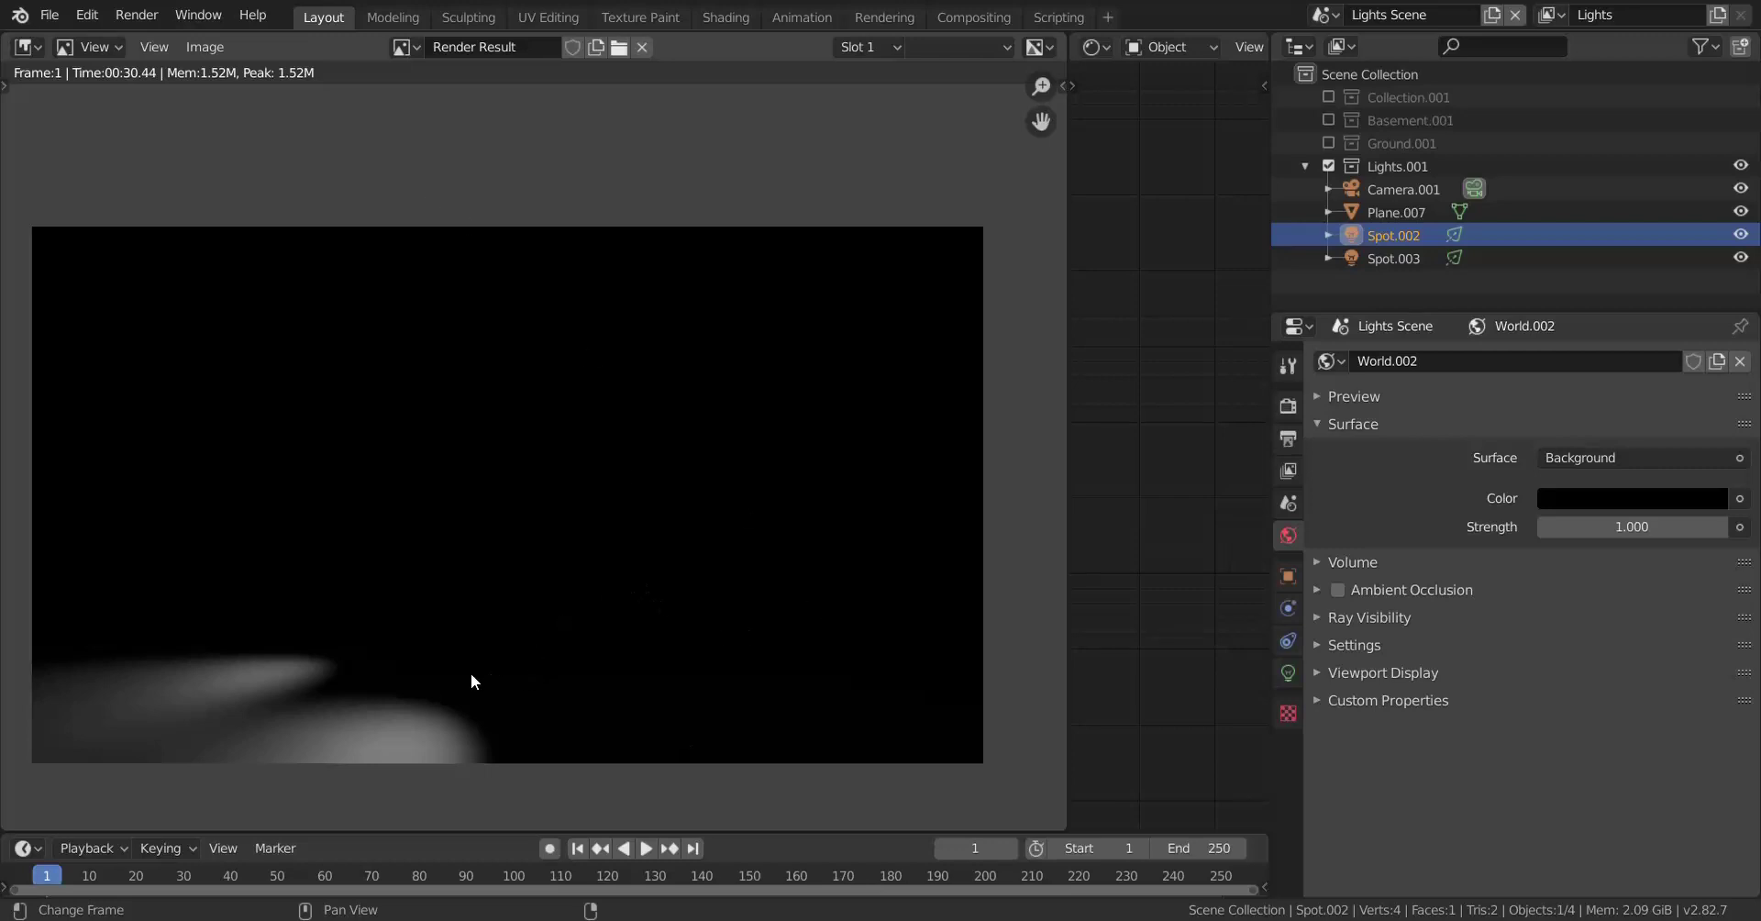
Step: Check the Test folder as the save location for the Lights Scene render, without saving
left_click(198, 43)
left_click(238, 213)
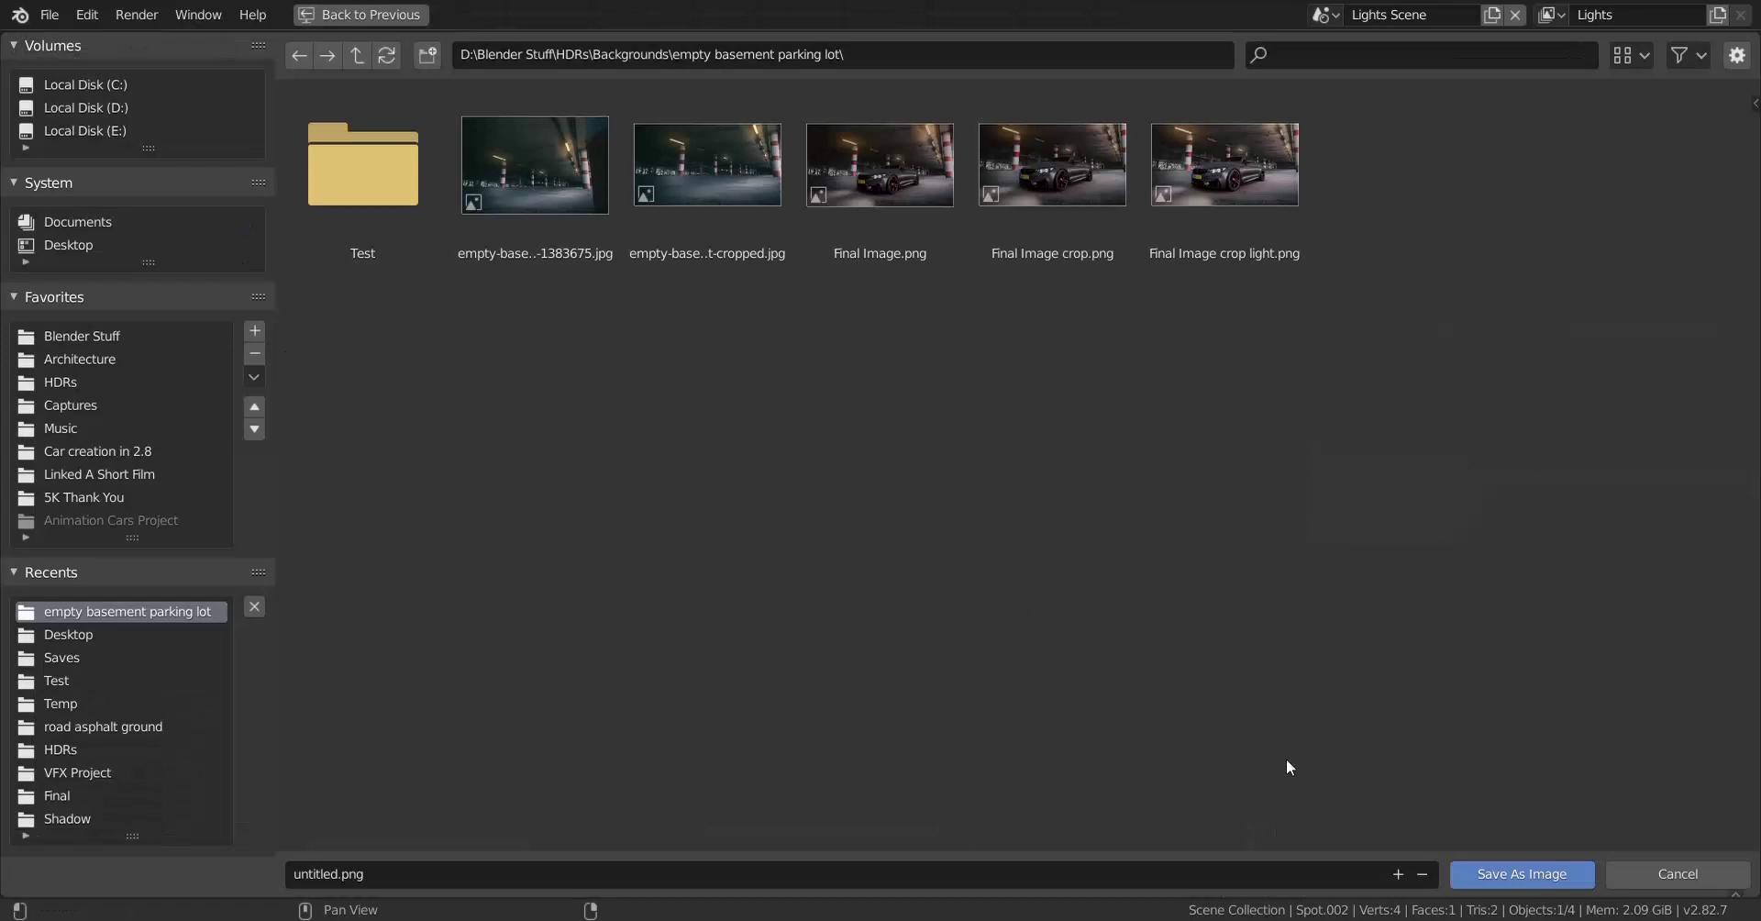
double_click(403, 186)
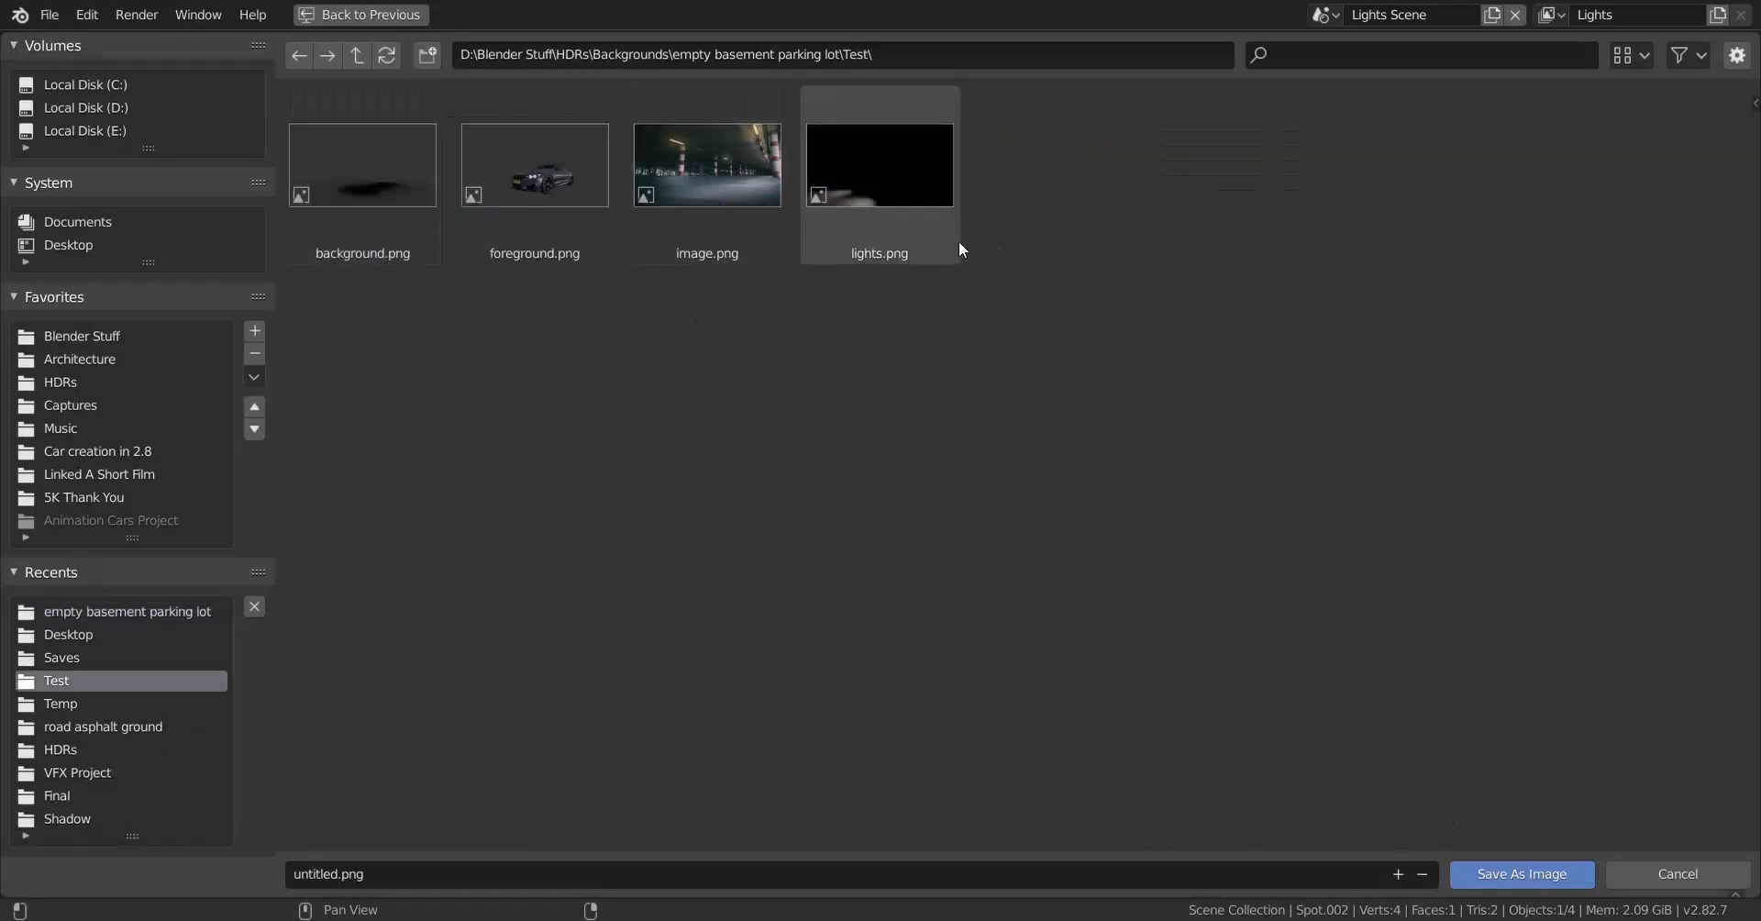
left_click(1659, 868)
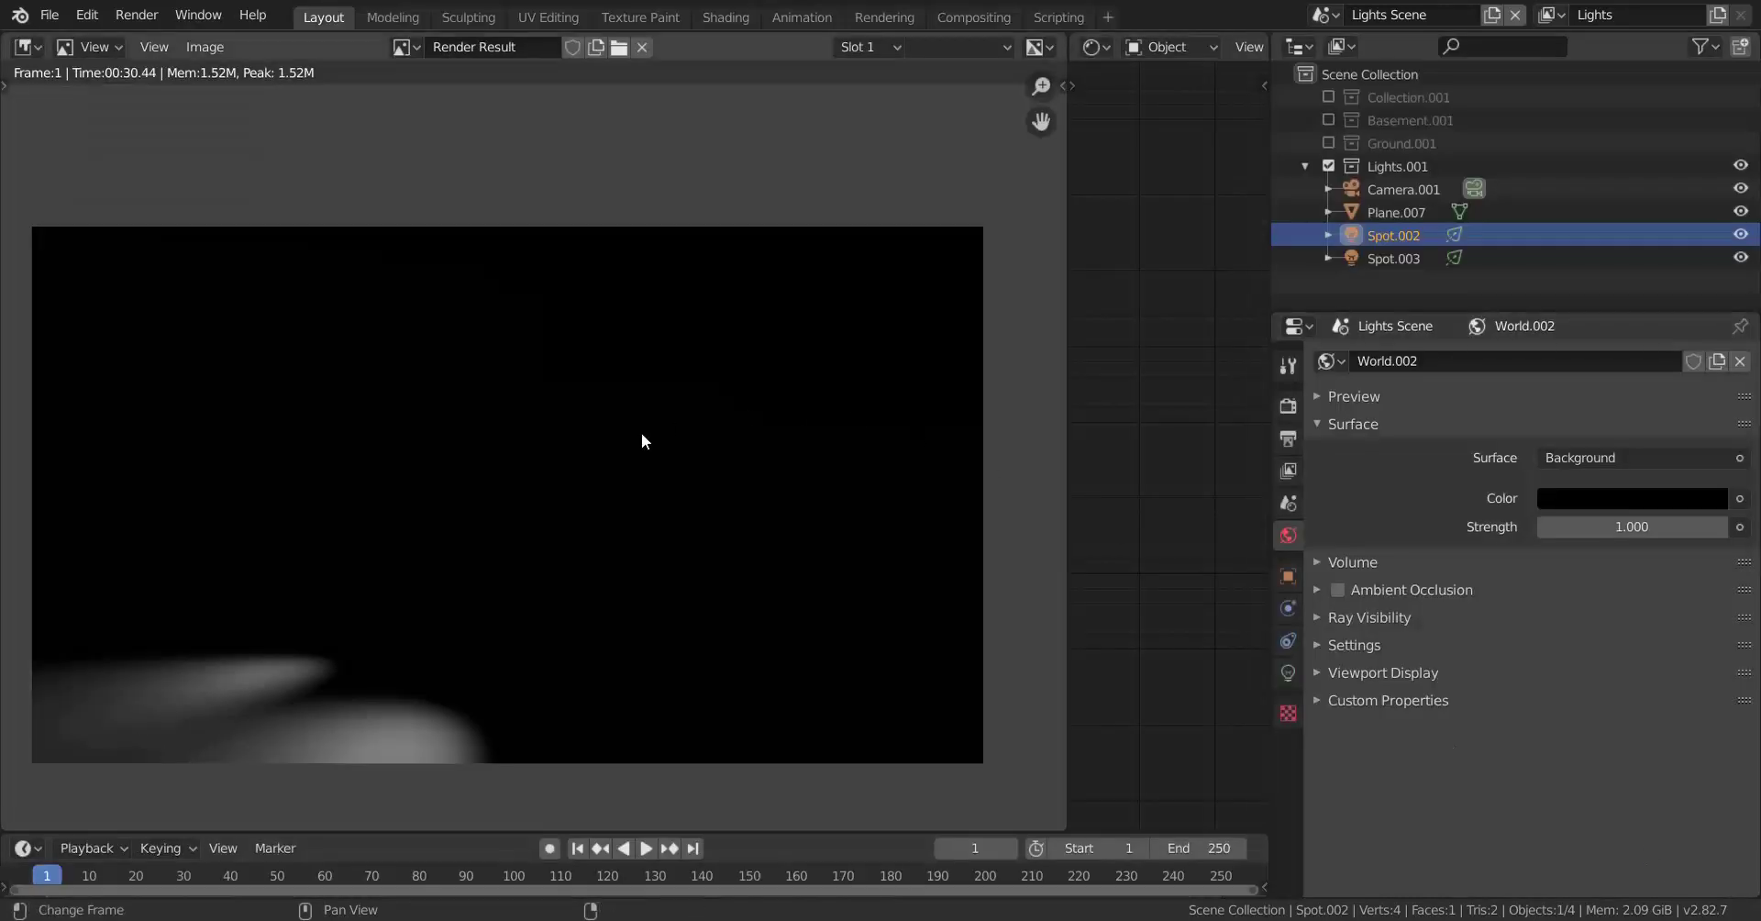
Step: Switch to the Compositing workspace
left_click(972, 18)
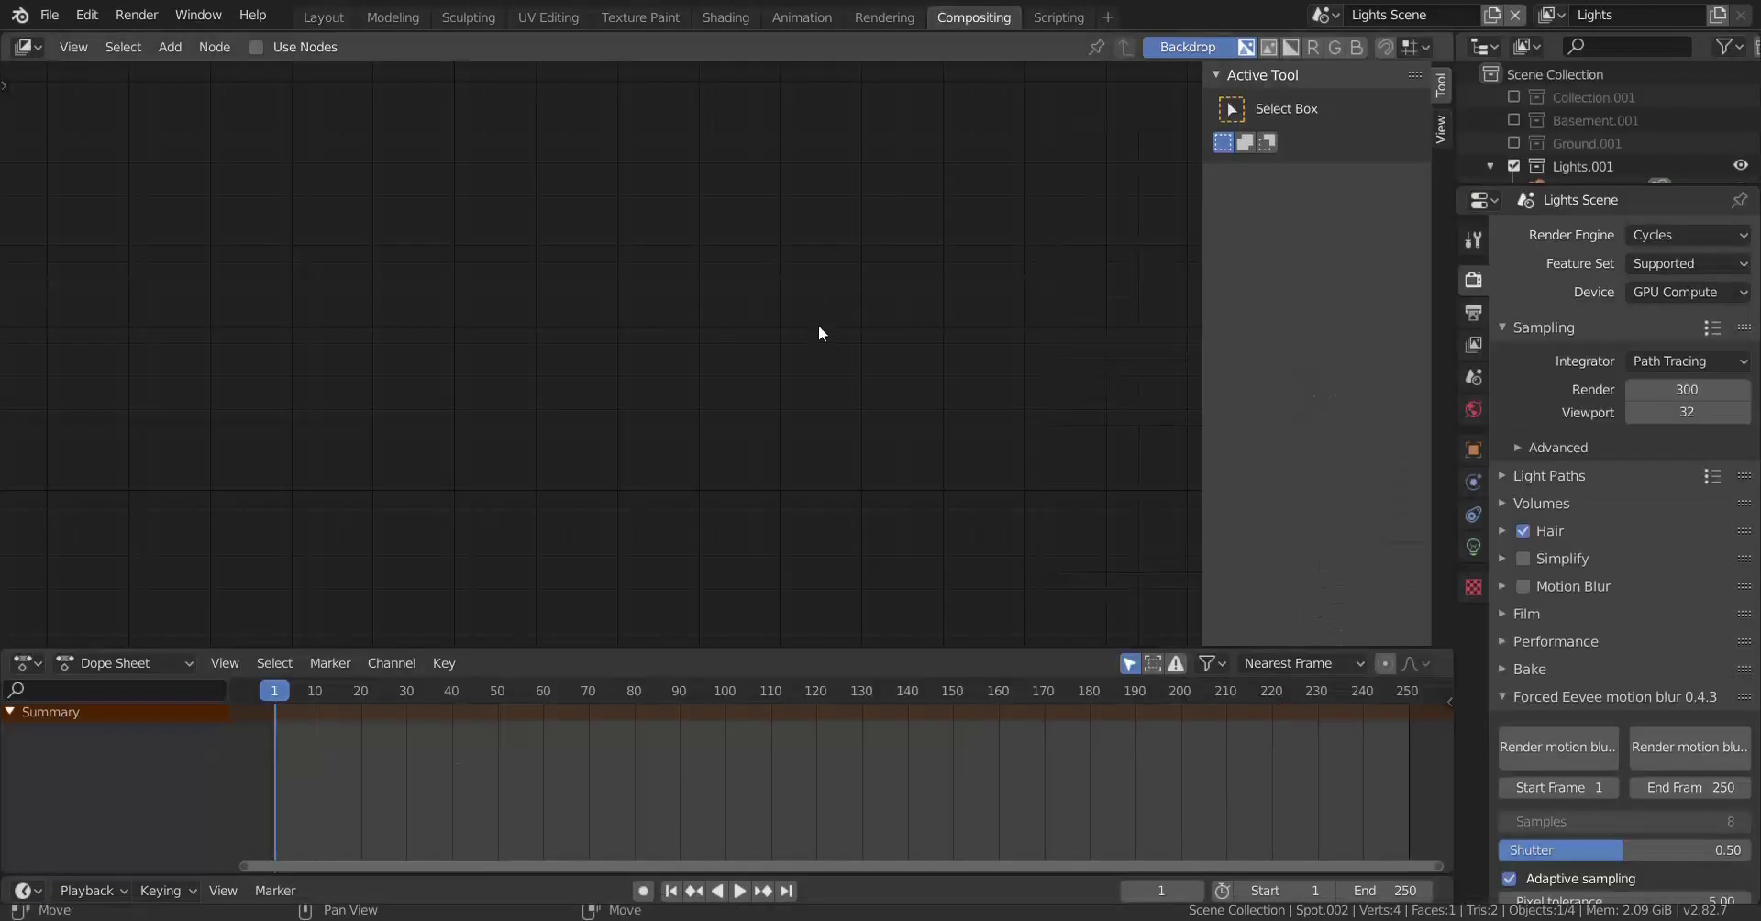
Step: Enable nodes for the Lights Scene compositor, hide the sidebar and collapse the Dope Sheet to enlarge the node editor
left_click(256, 48)
scroll(635, 332, "down", 4)
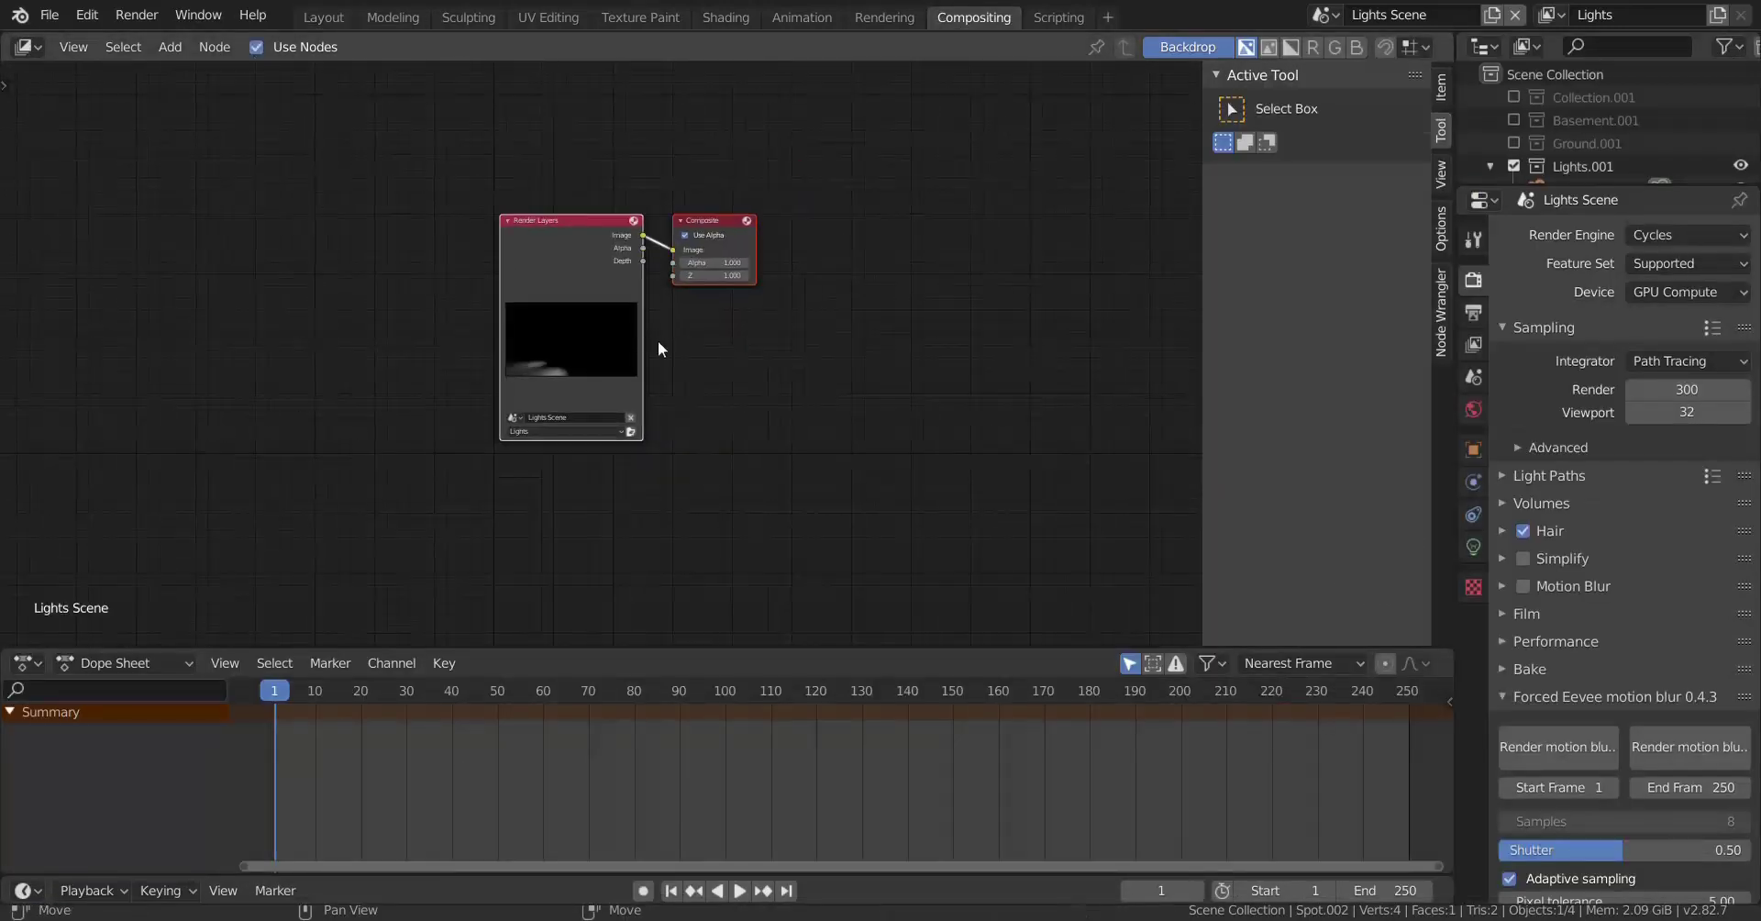
middle_click_drag(641, 333, 769, 368)
key("n")
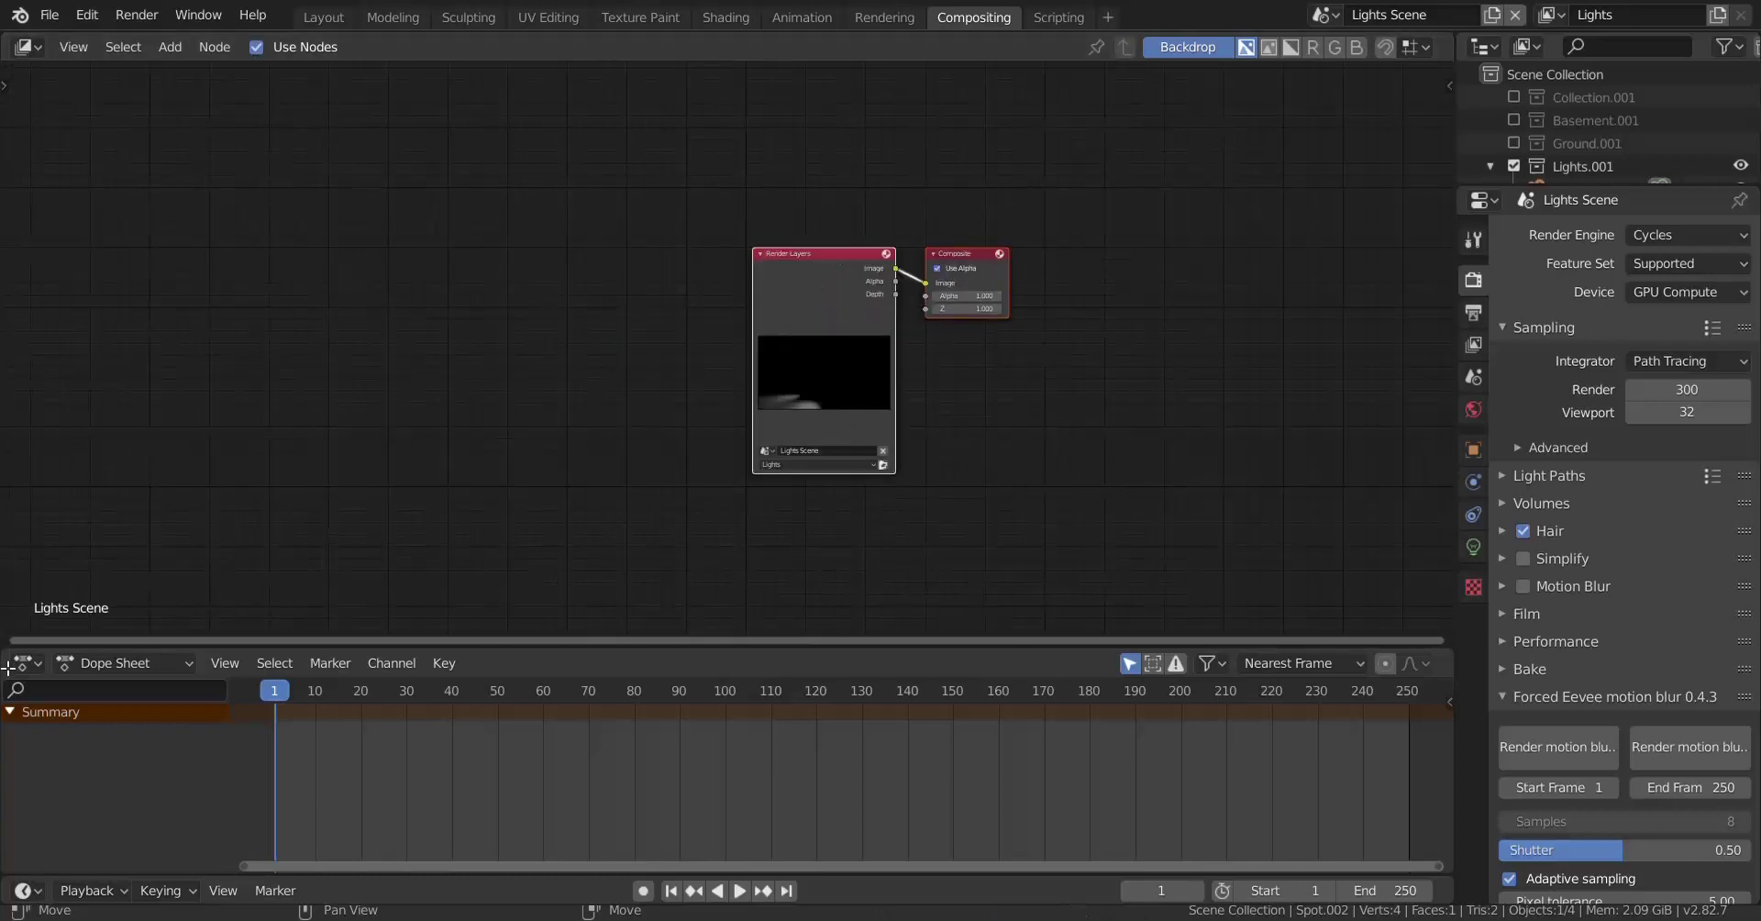
left_click_drag(5, 654, 37, 786)
left_click_drag(7, 635, 15, 716)
left_click_drag(7, 787, 19, 855)
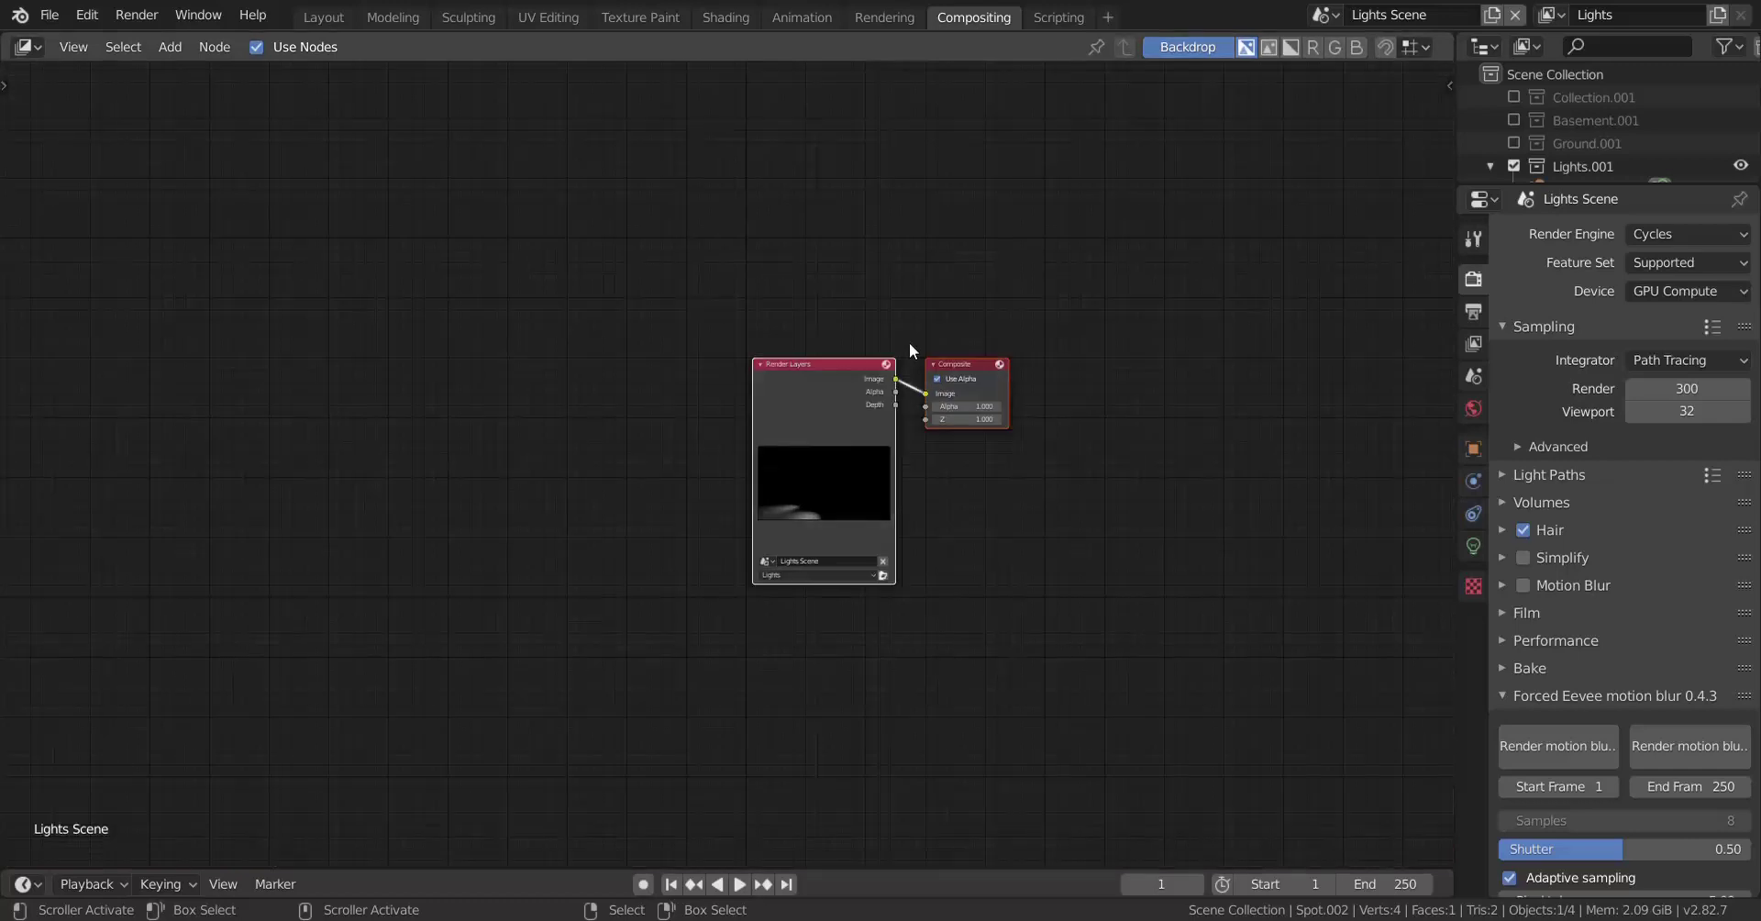
Step: Move the Render Layers node far from Composite, insert a reroute on their link and place Composite lower
left_click(813, 405)
key("g")
left_click(31, 409)
middle_click_drag(182, 458, 486, 458)
key("shift+a")
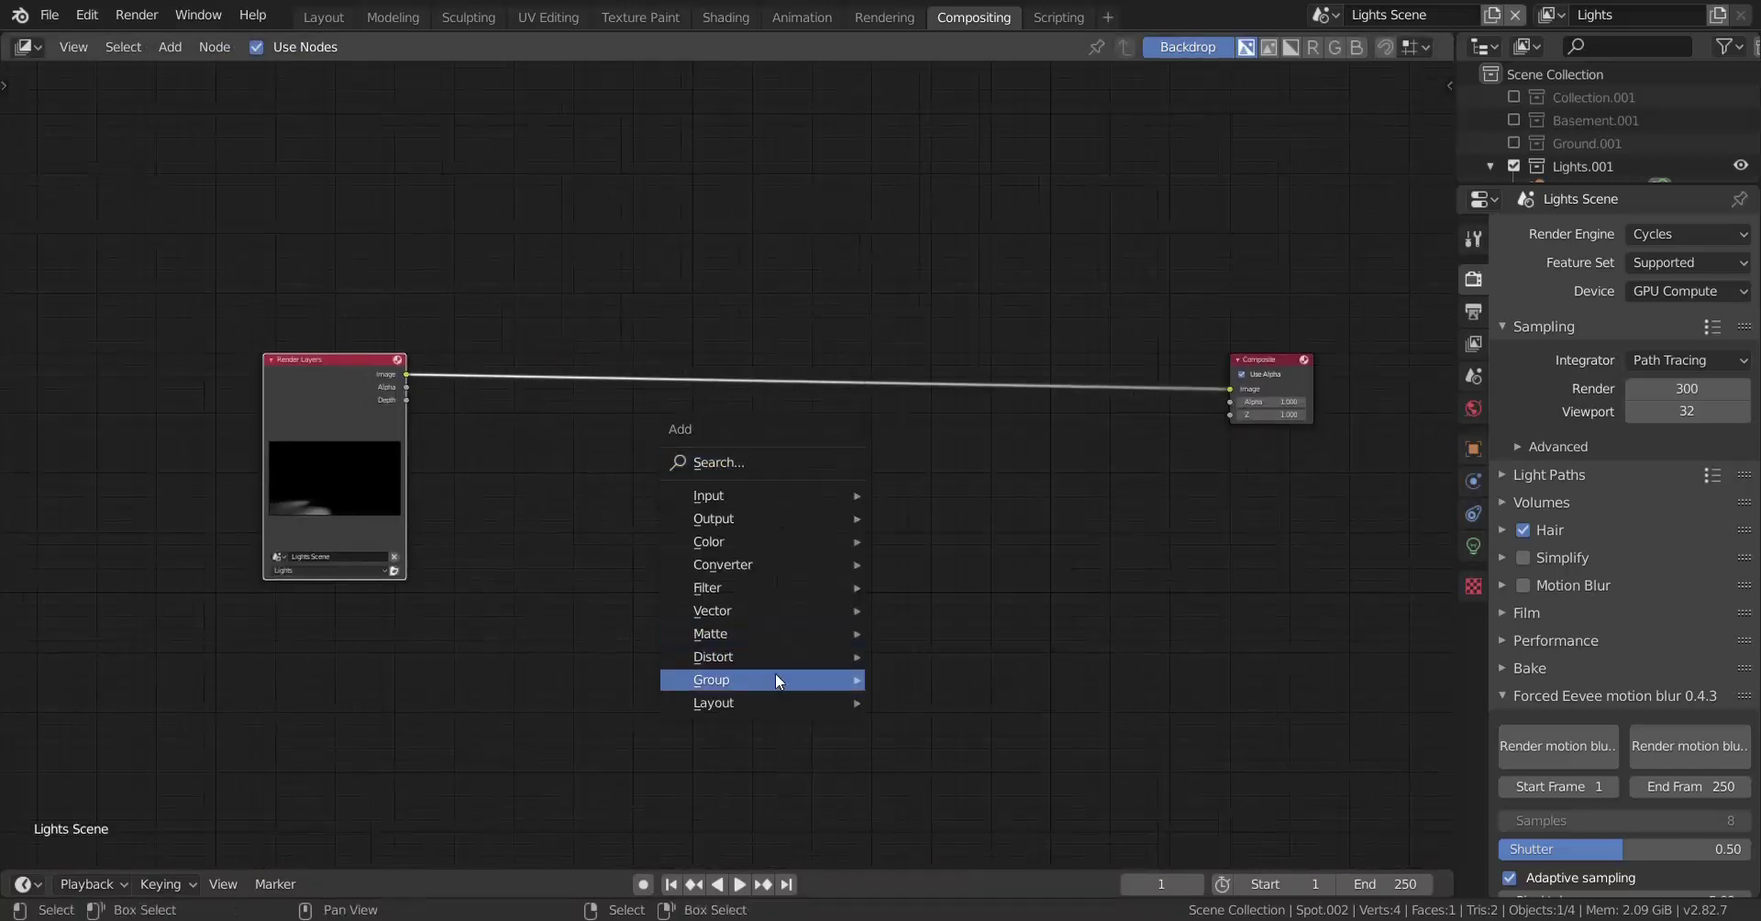
mouse_move(780, 704)
left_click(993, 726)
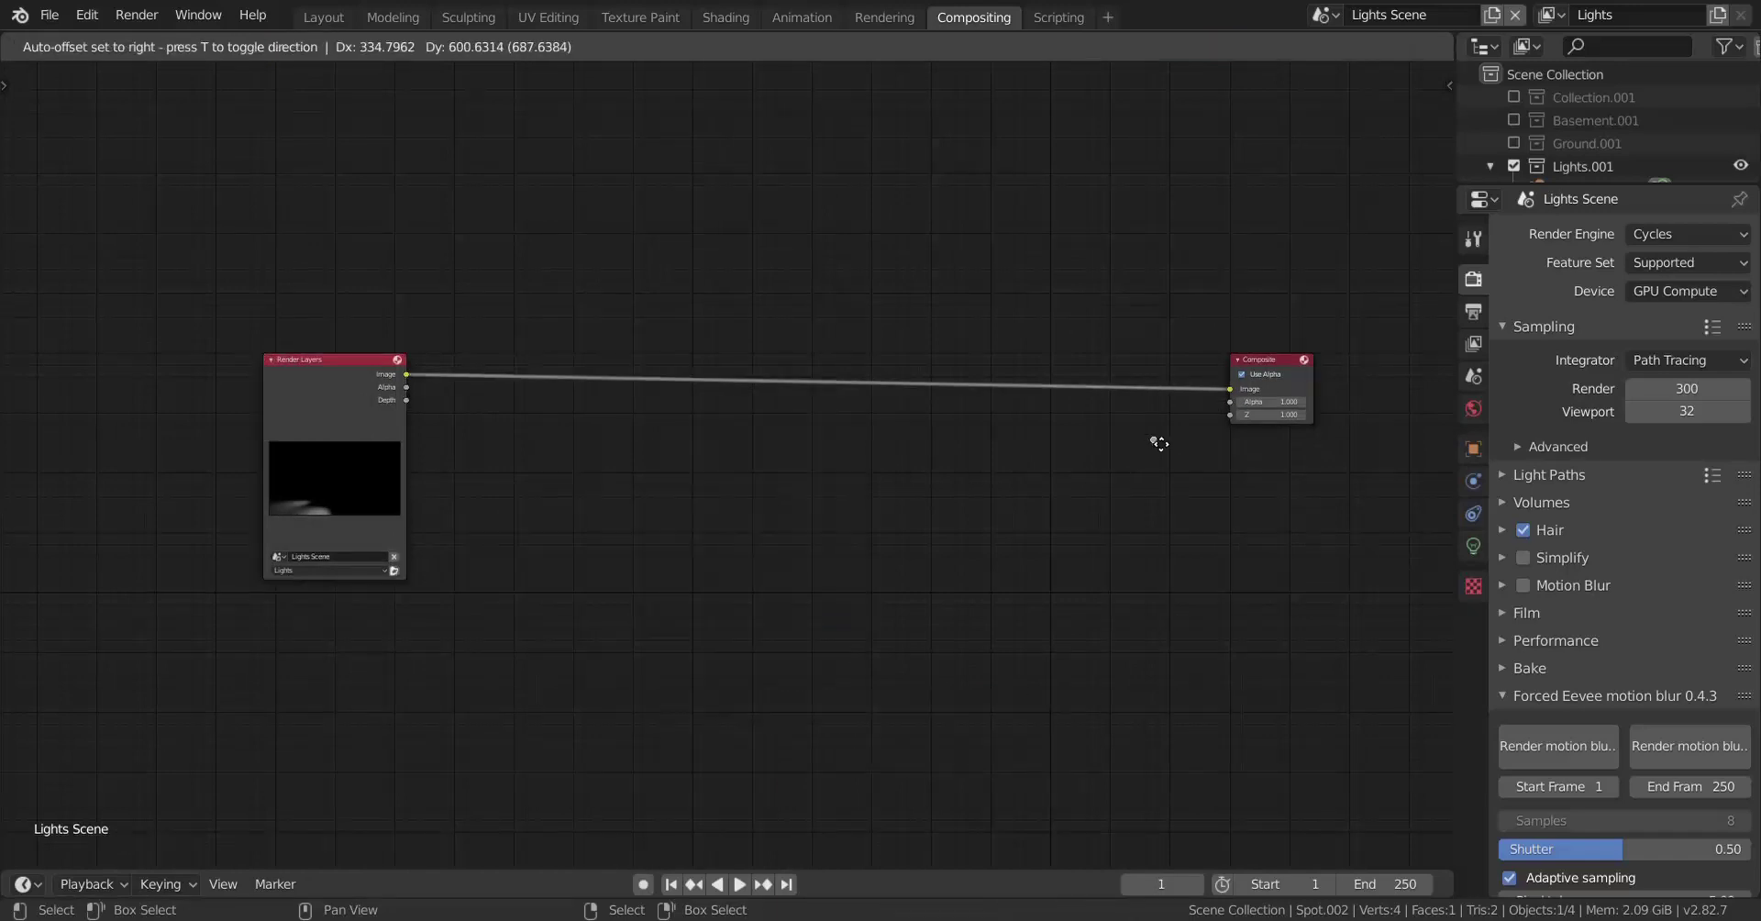
left_click(1159, 386)
left_click_drag(1280, 363, 1284, 465)
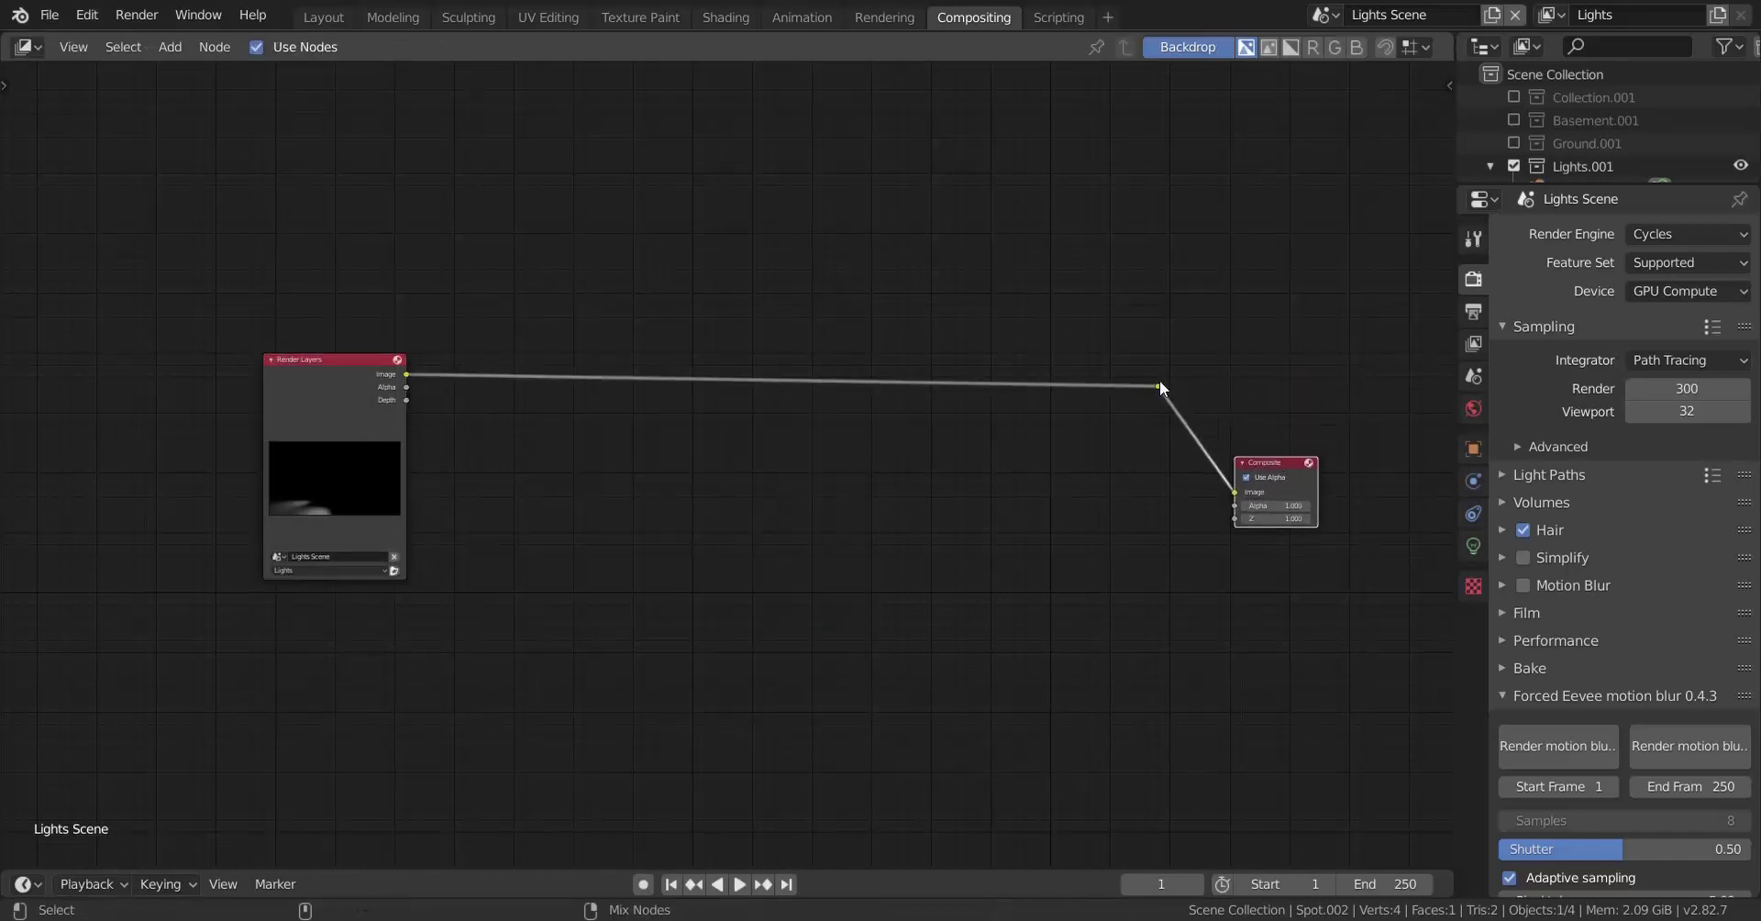
Step: Connect a Viewer node to the reroute above Composite and shrink the backdrop until the whole image fits
left_click(1162, 384, "ctrl+shift")
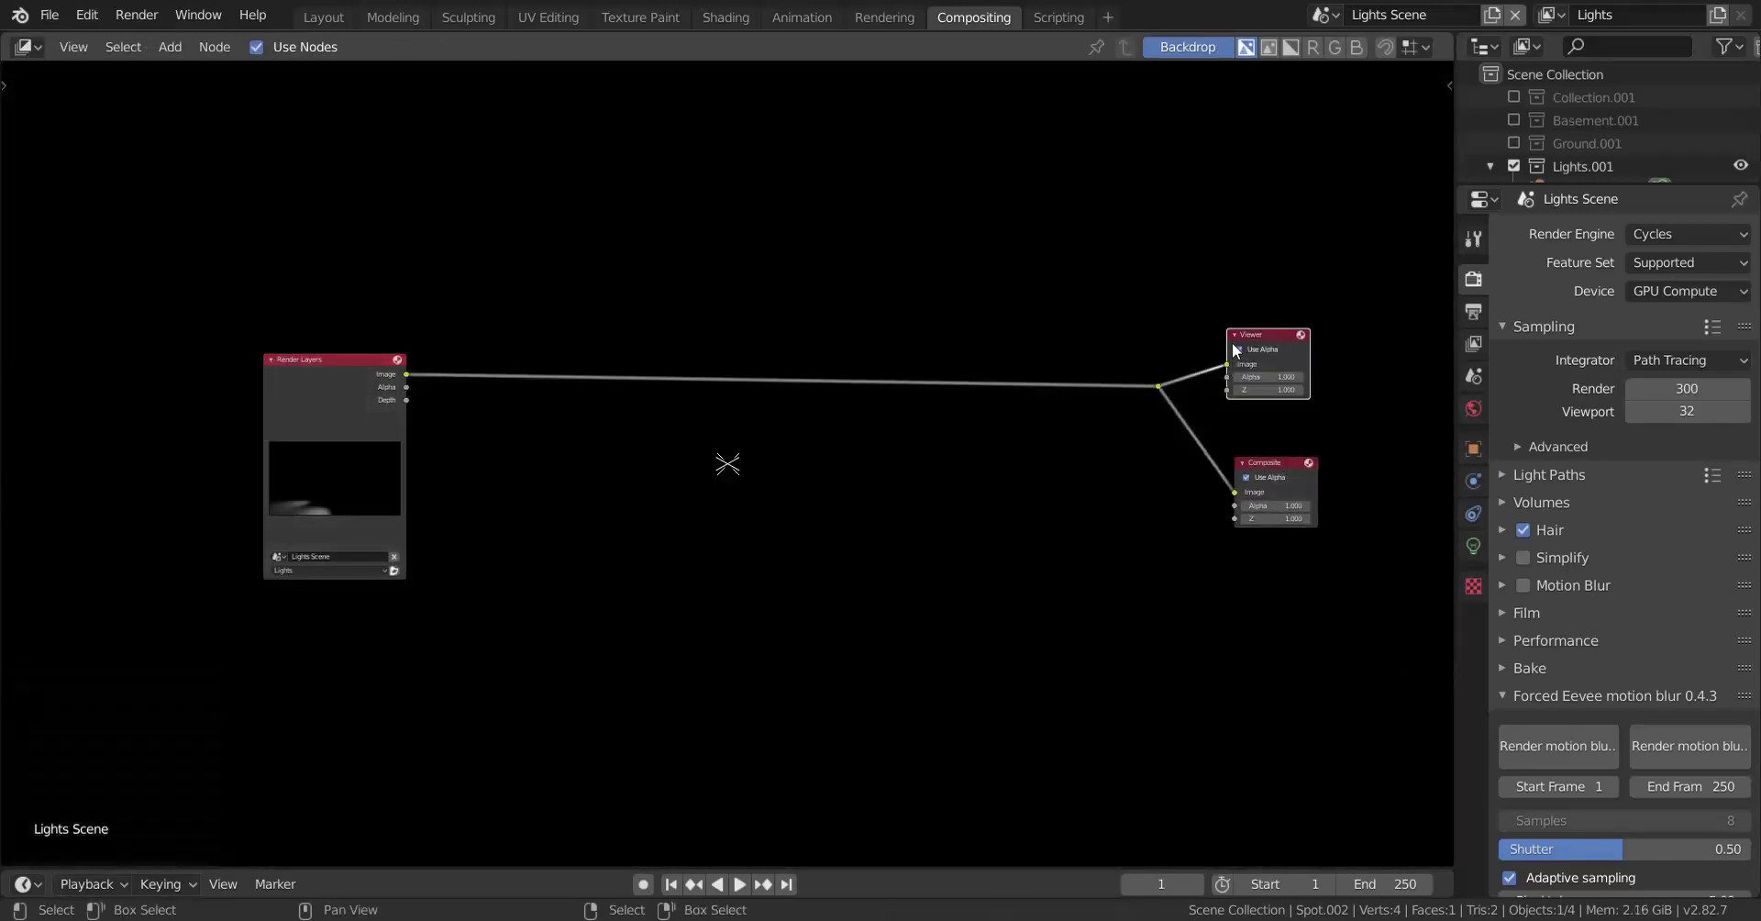
left_click_drag(1273, 344, 1278, 337)
key("v")
key("v")
key("v")
key("v")
key("v")
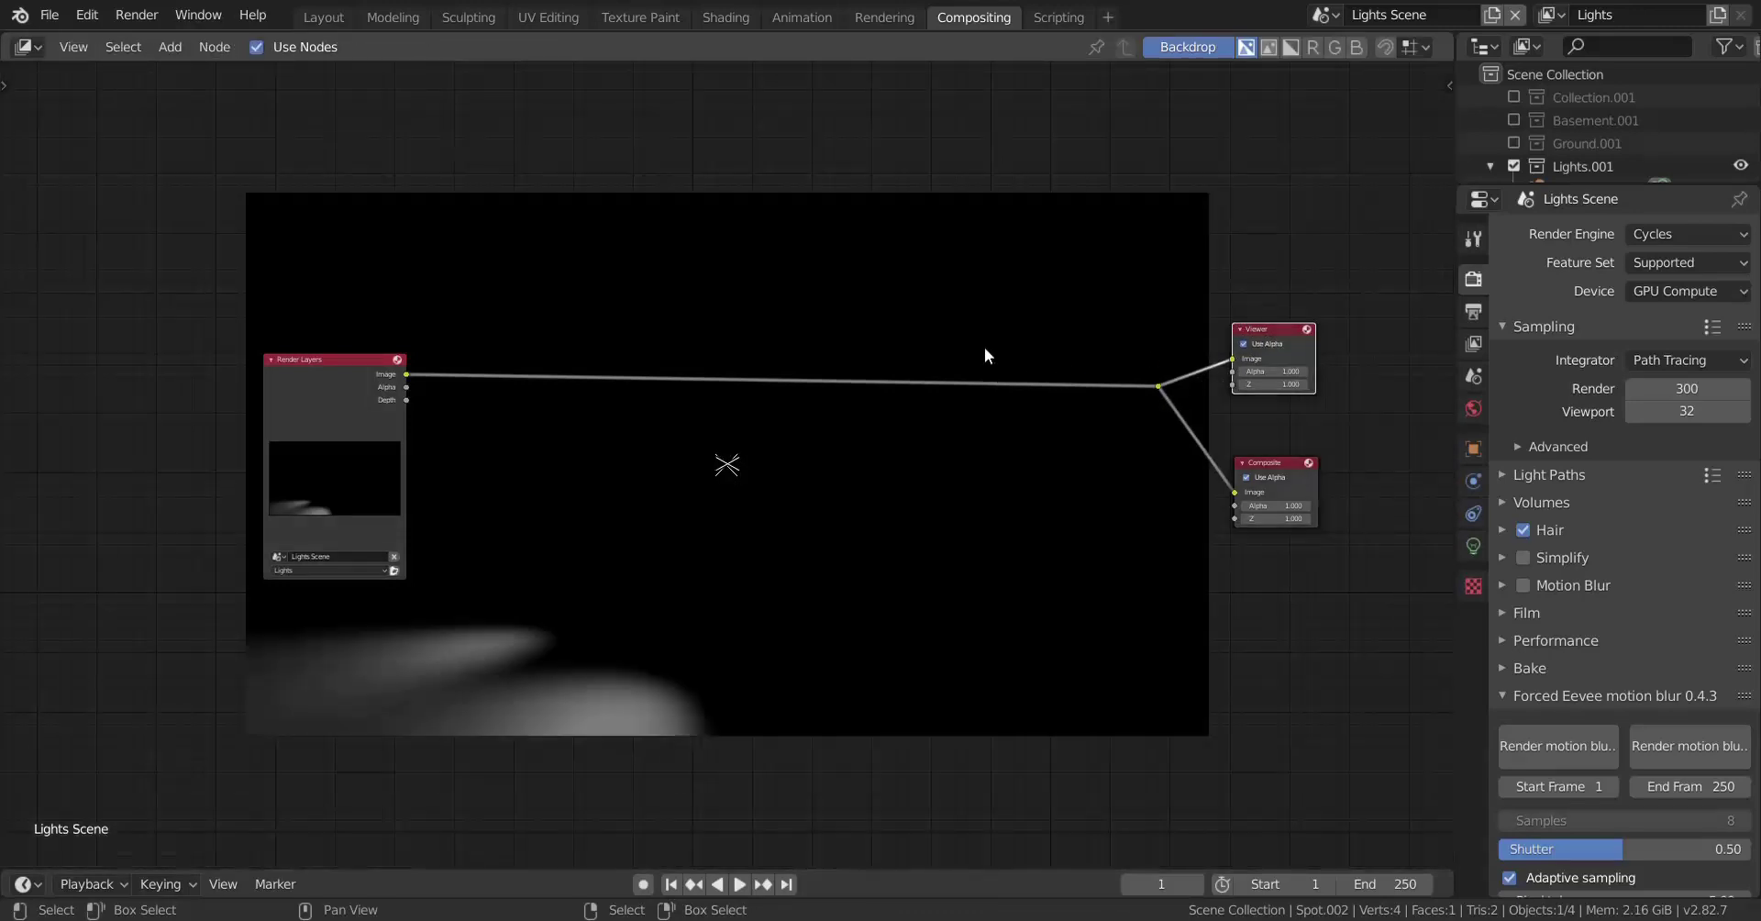
key("v")
Step: Replace the Render Layers node with an Image node and load image.png from the Test folder
left_click(389, 385)
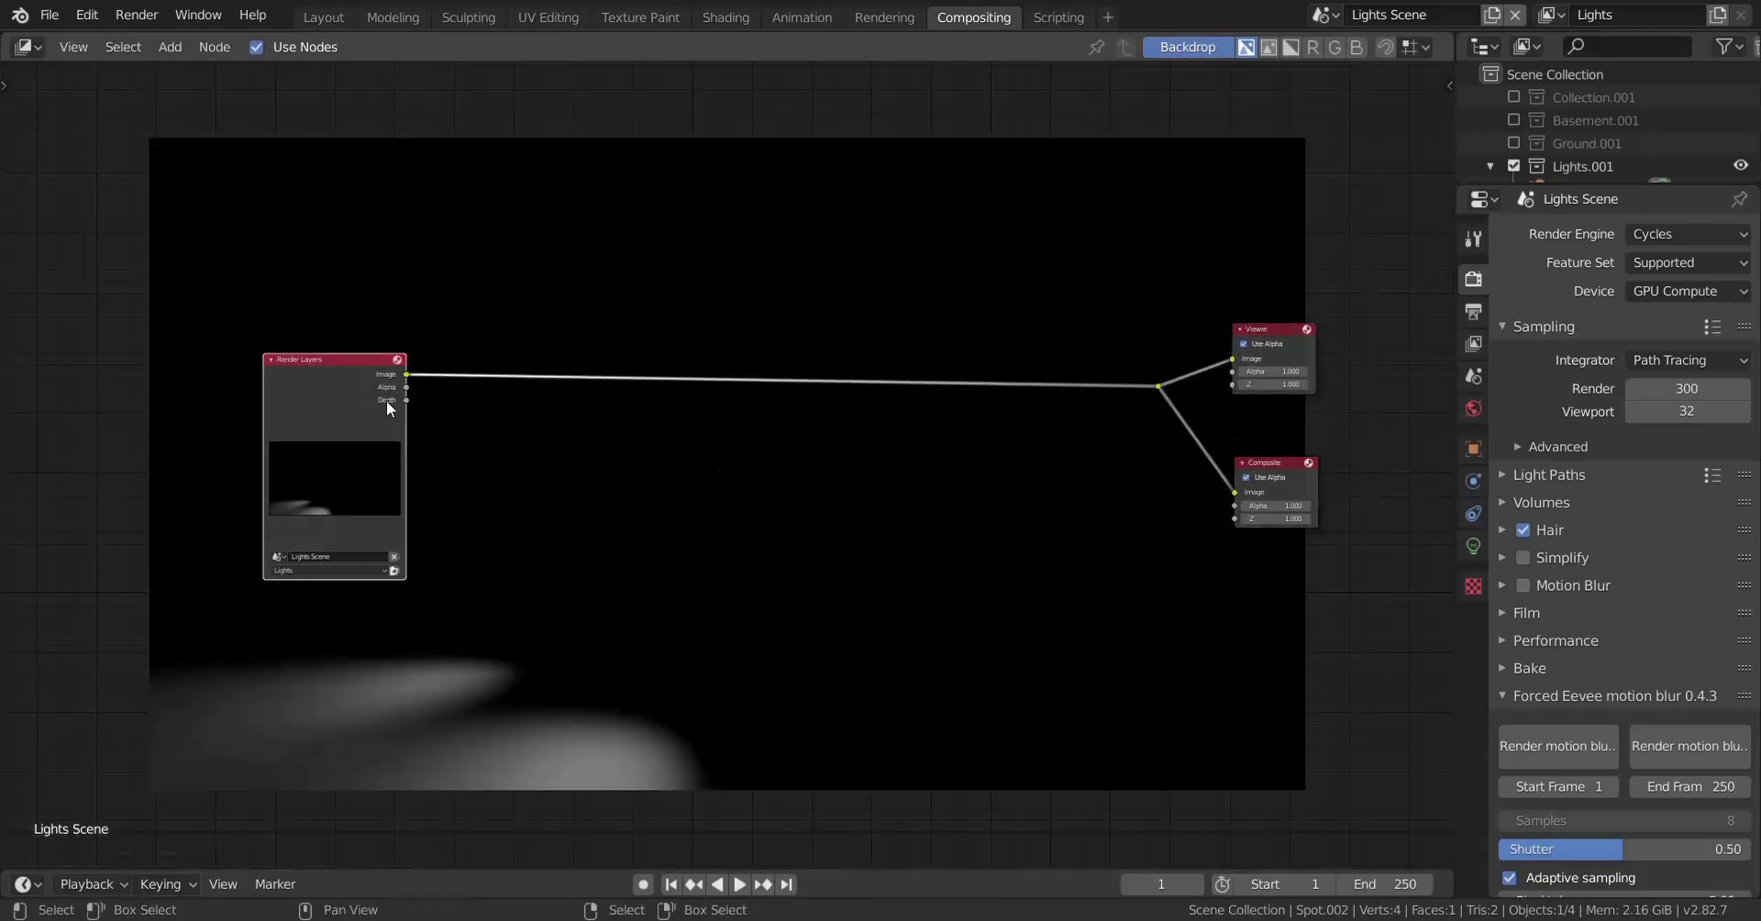
key("shift+s")
mouse_move(547, 404)
left_click(735, 432)
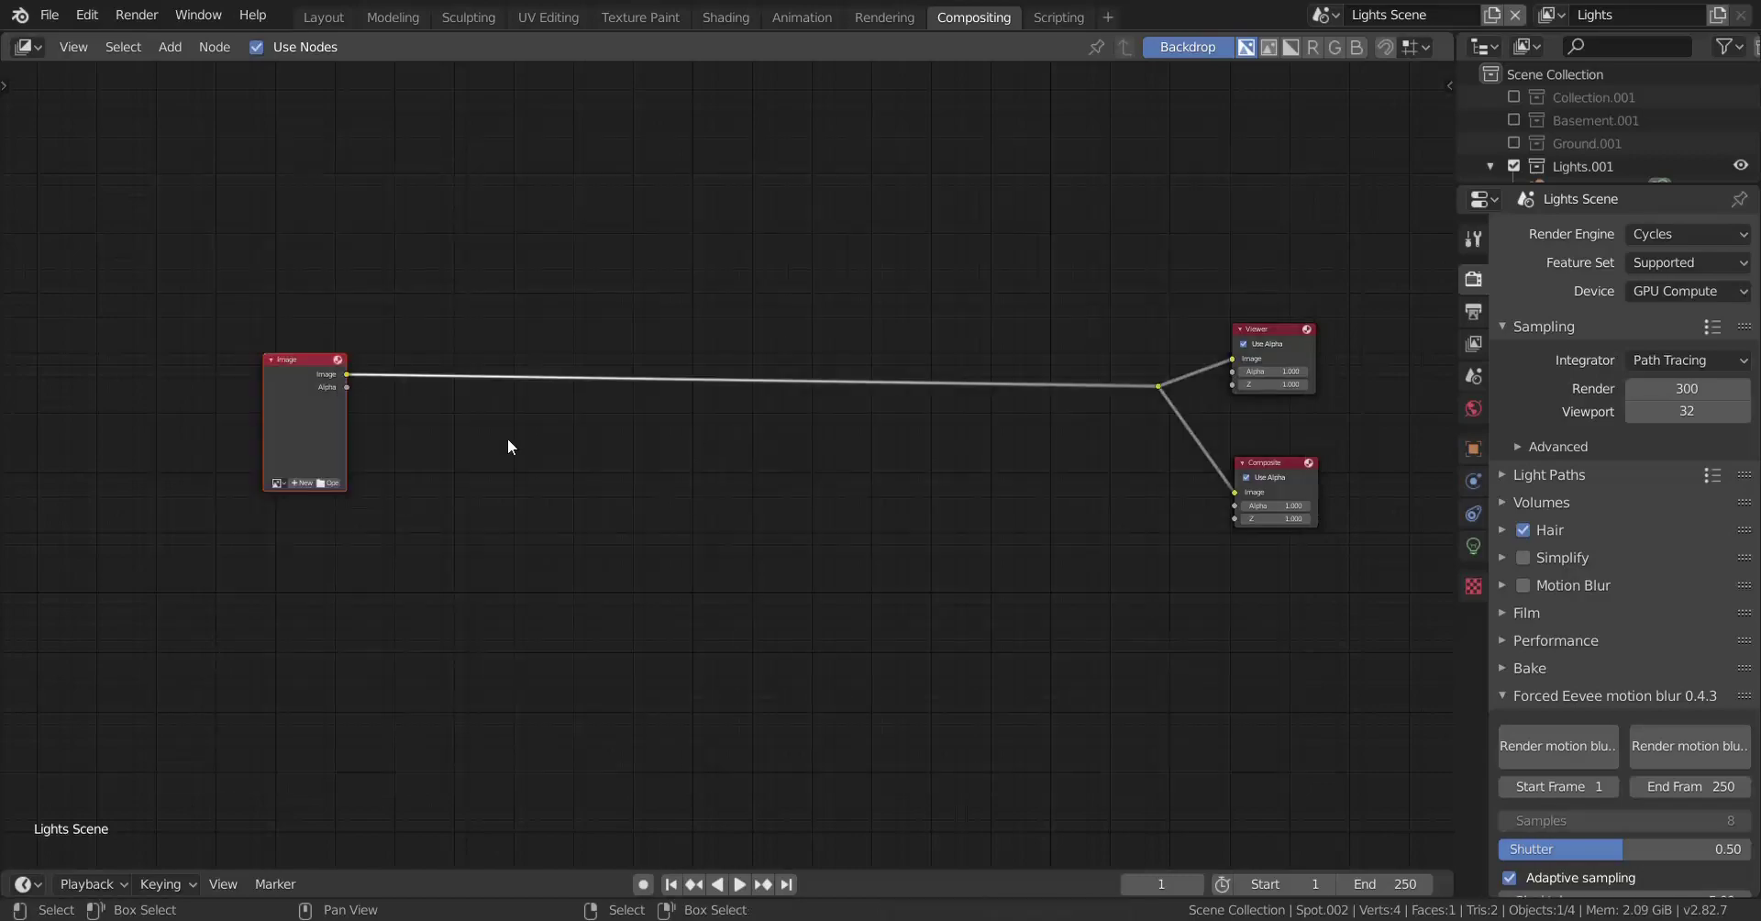
scroll(596, 440, "up", 2)
left_click(208, 492)
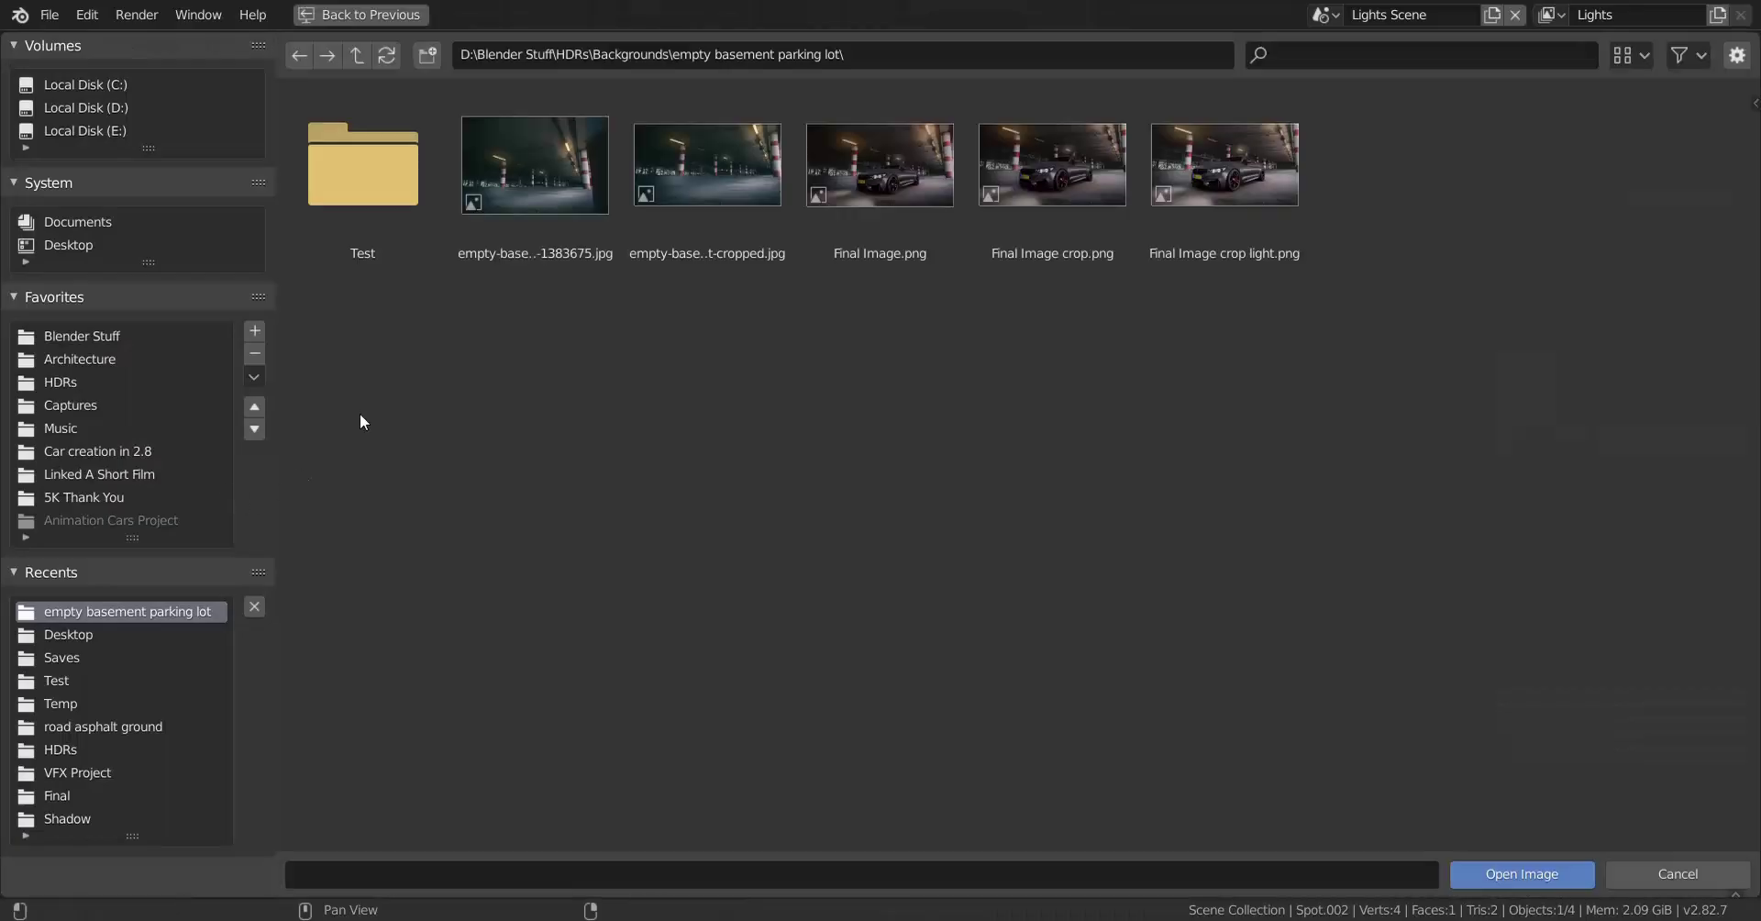
double_click(429, 157)
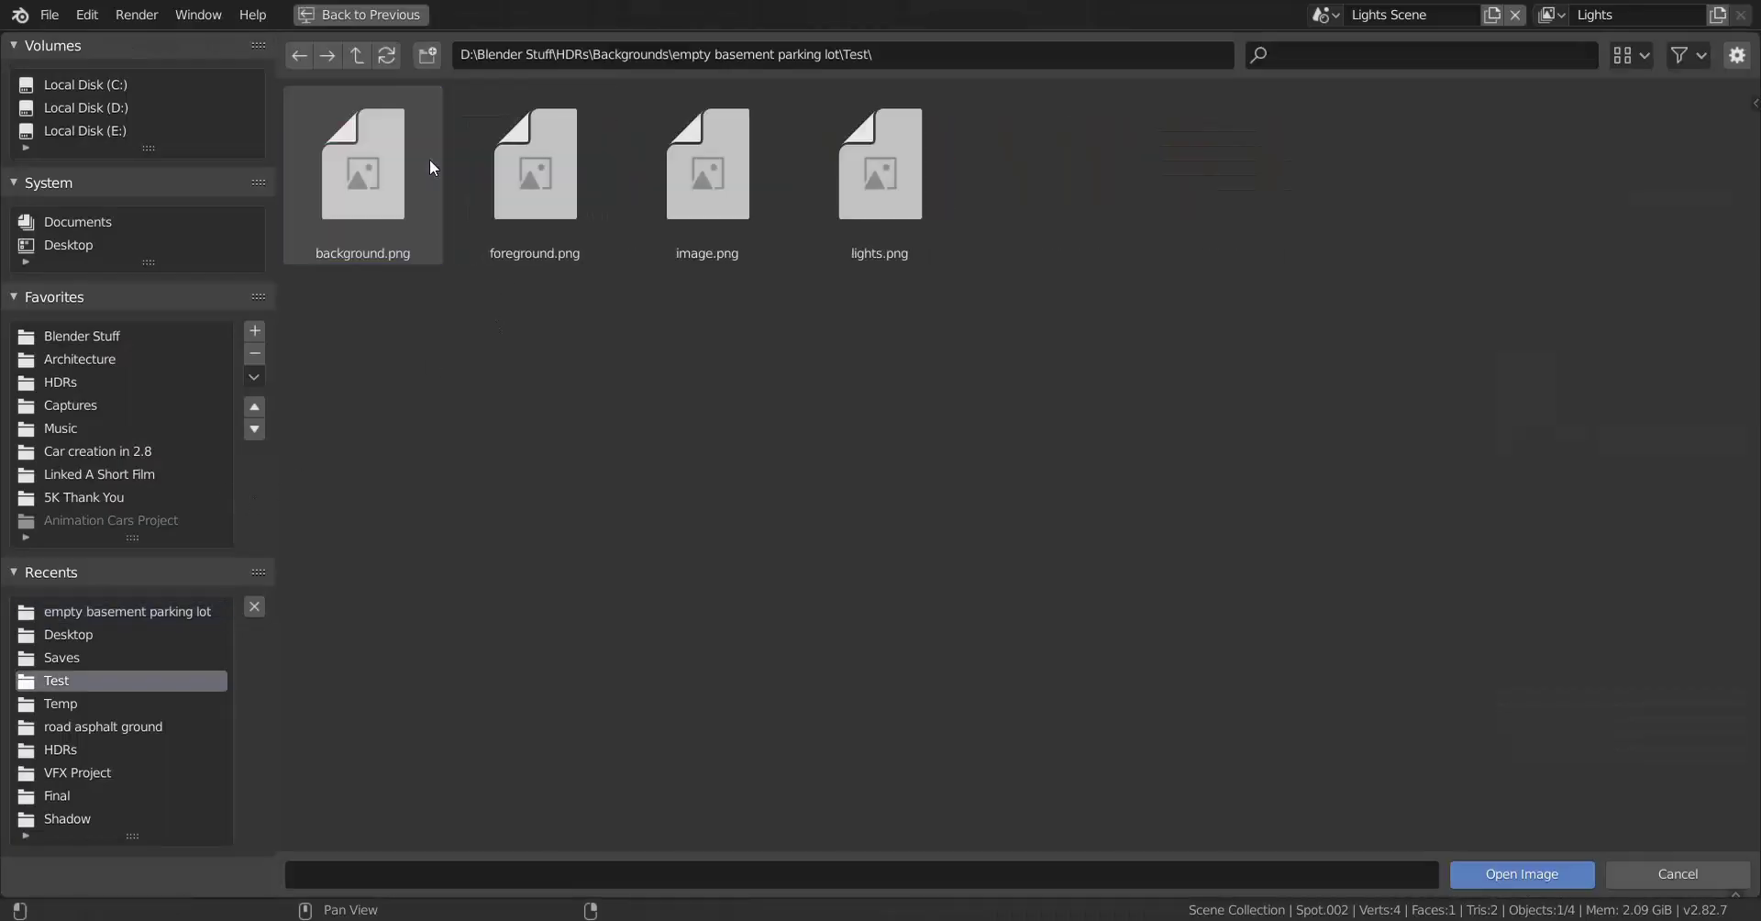
left_click(730, 188)
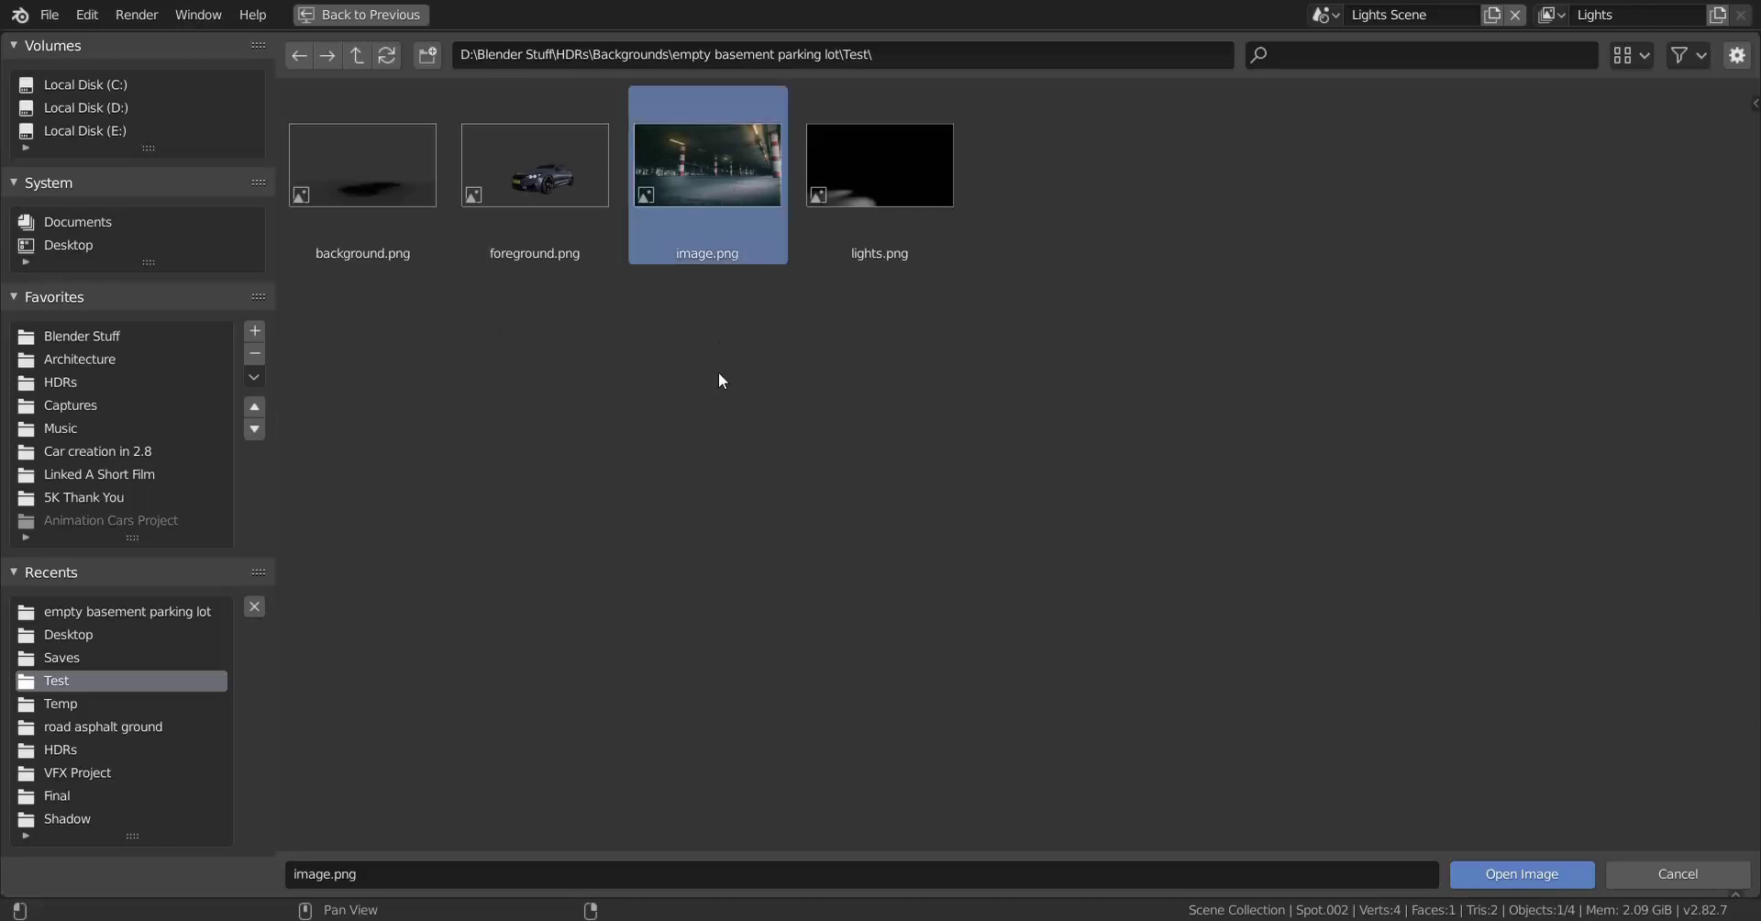
key("Return")
Step: Move the image.png node up, duplicate it below and load background.png into the copy
left_click(164, 378)
key("g")
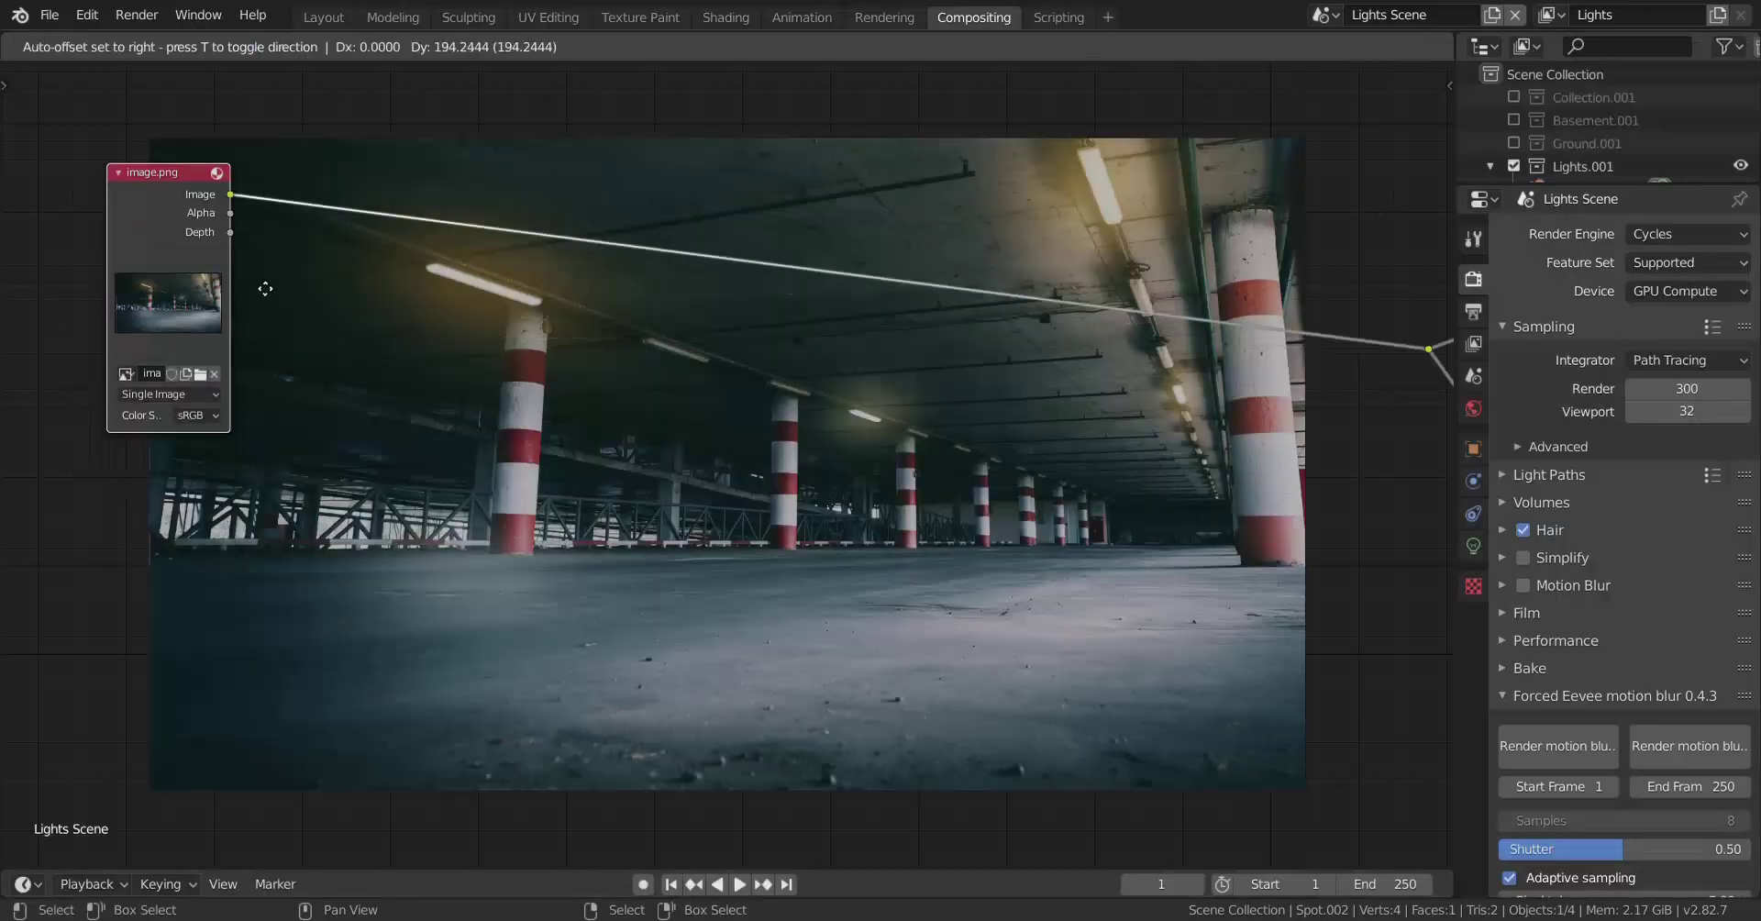
left_click(287, 222)
key("shift+d")
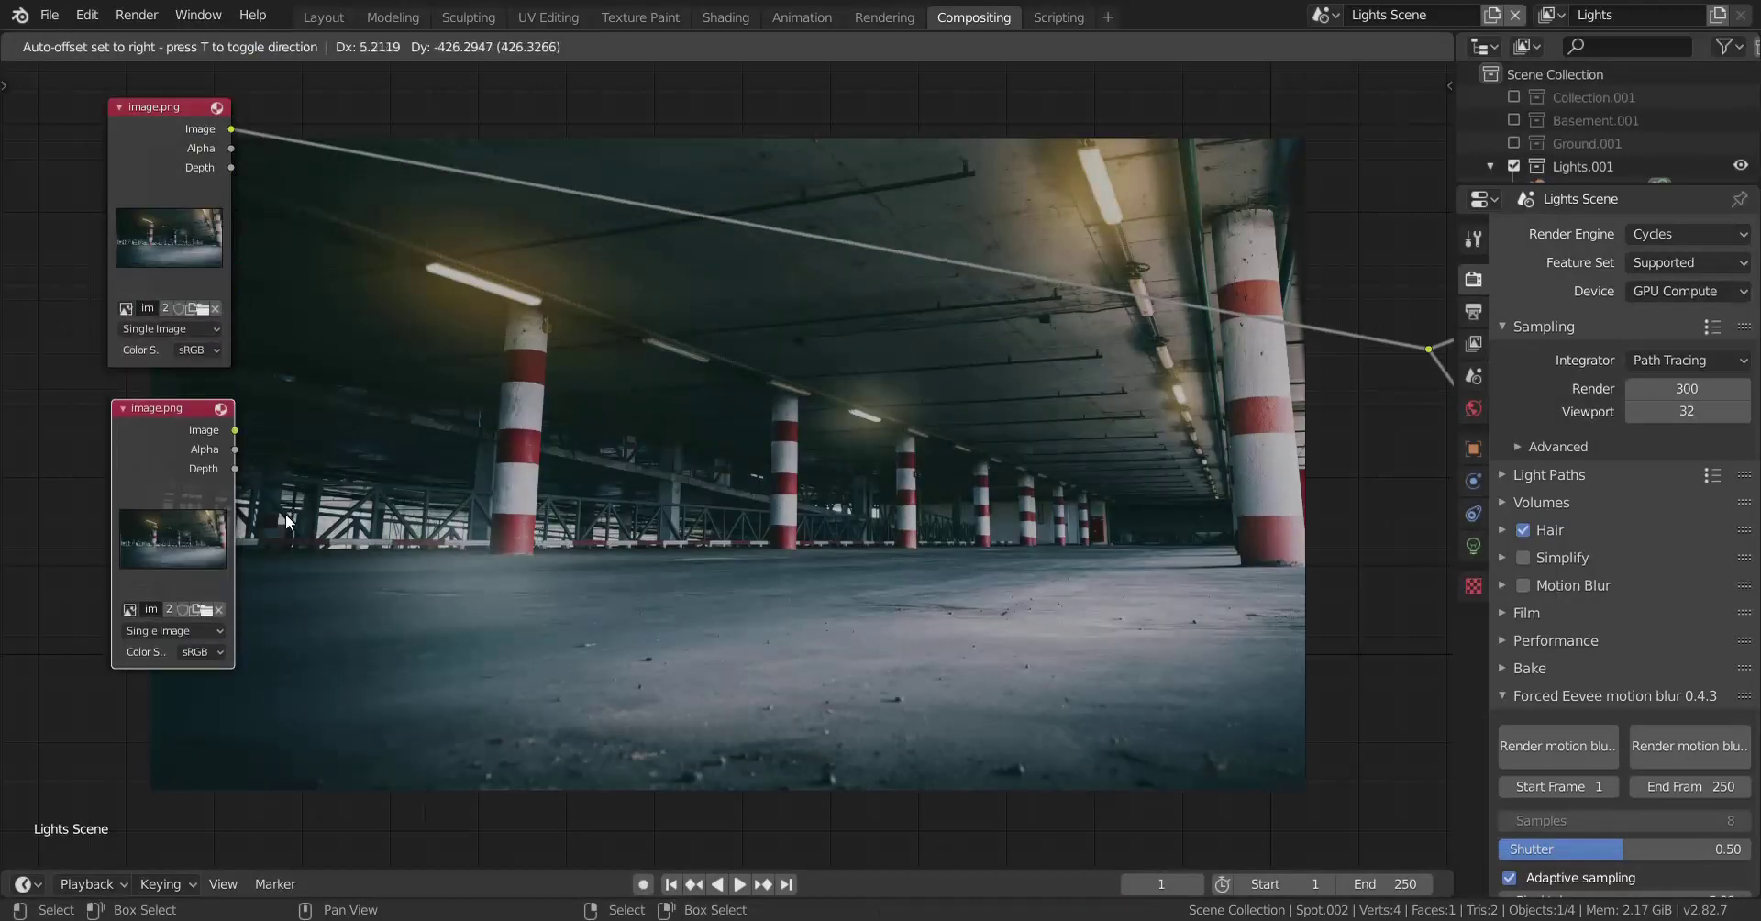
left_click(287, 520)
left_click(213, 613)
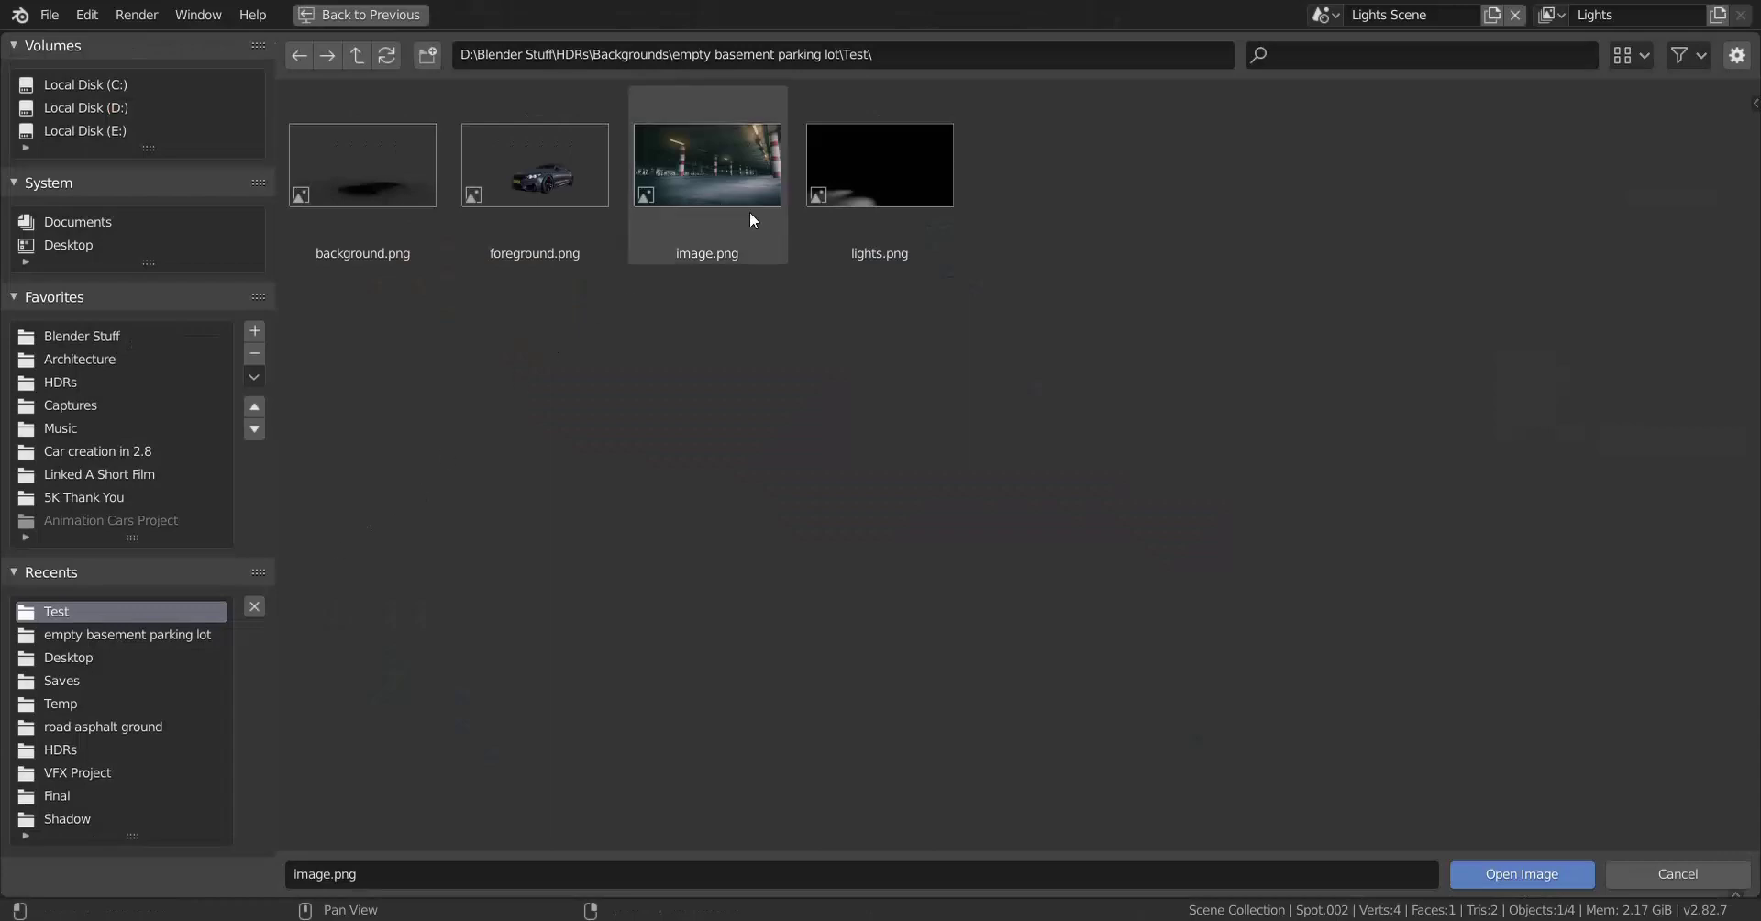
left_click(407, 192)
key("Return")
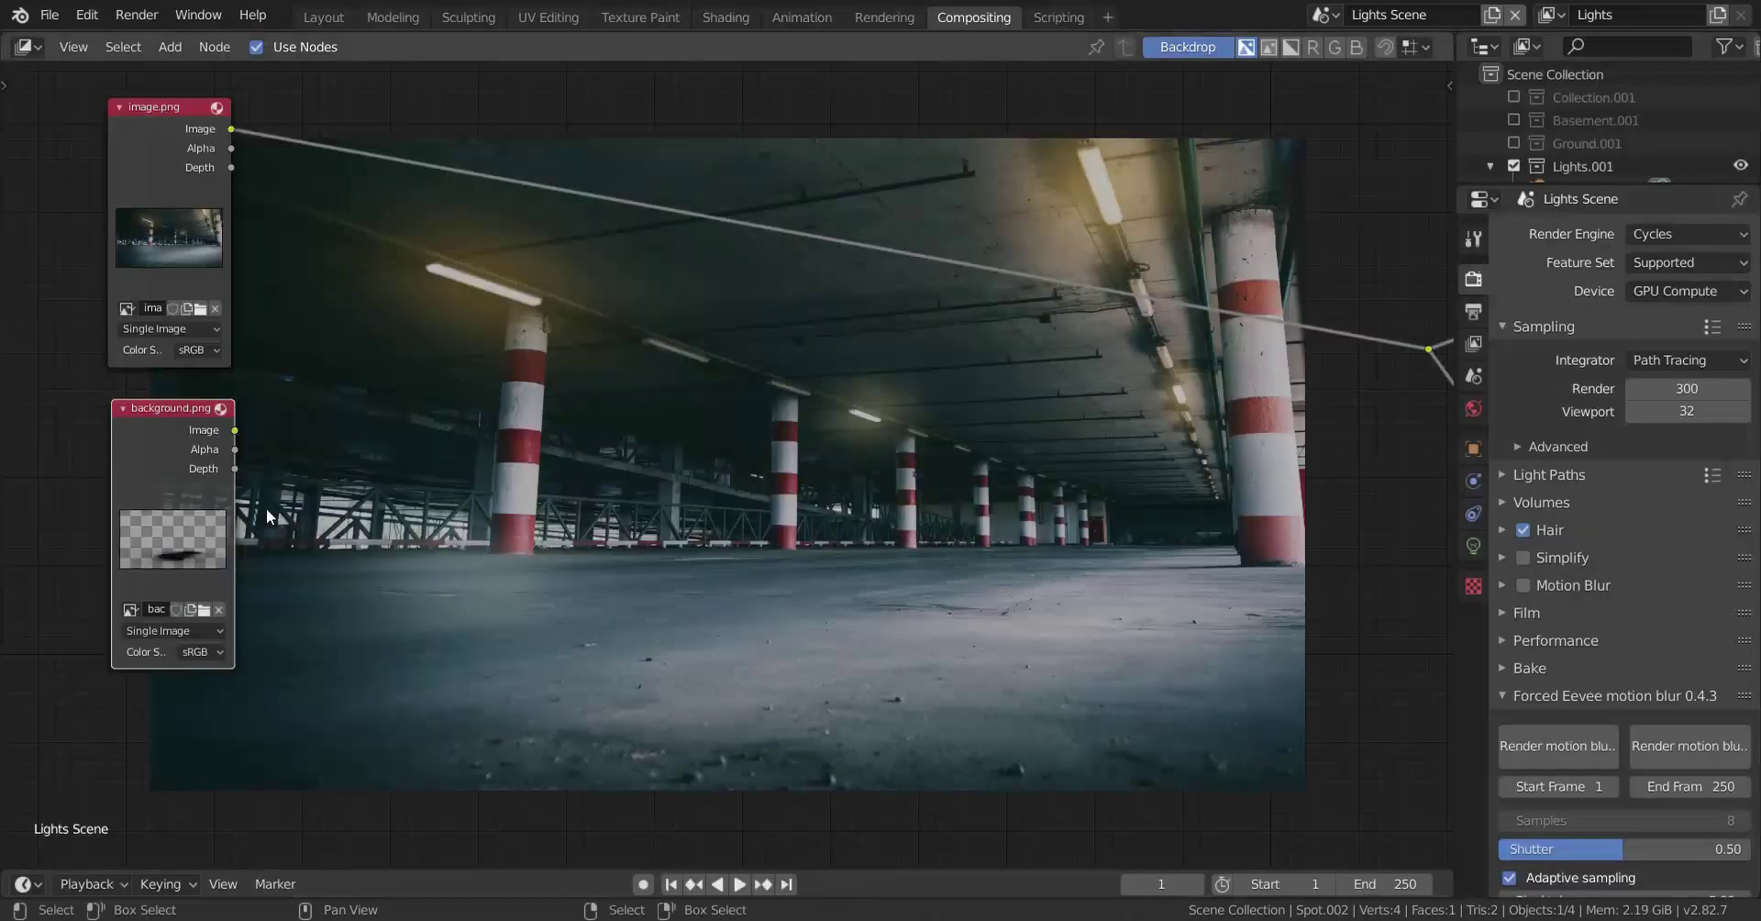
Step: Add an Alpha Over node beside the background.png node
key("shift+a")
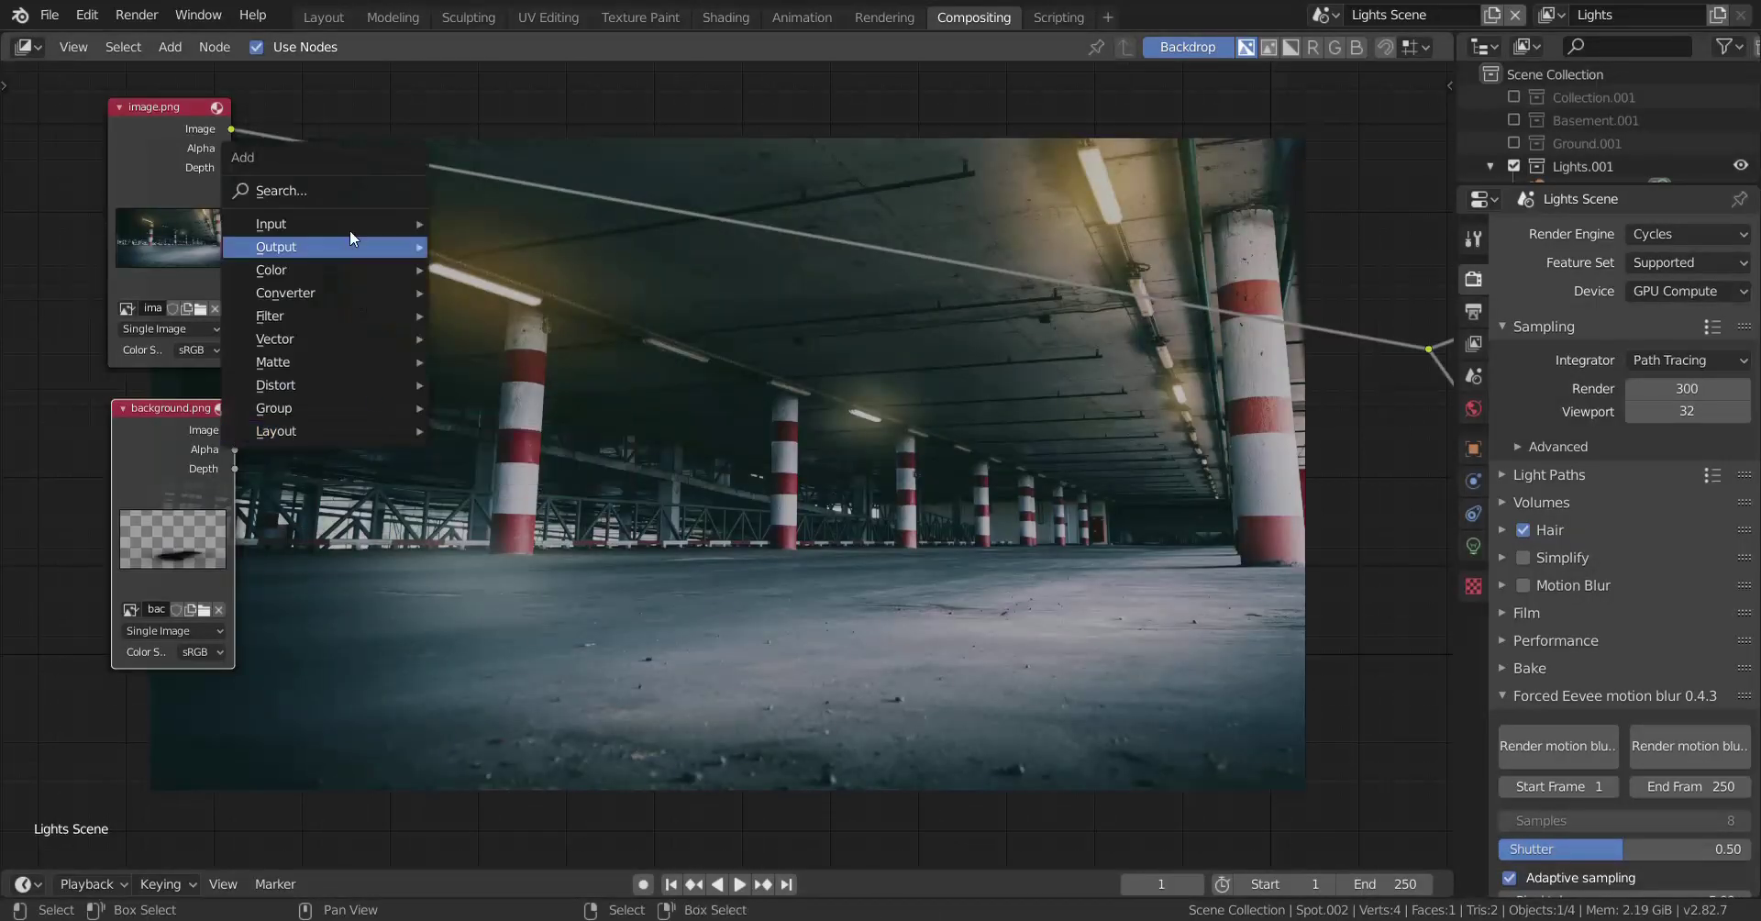
left_click(343, 197)
type("alp")
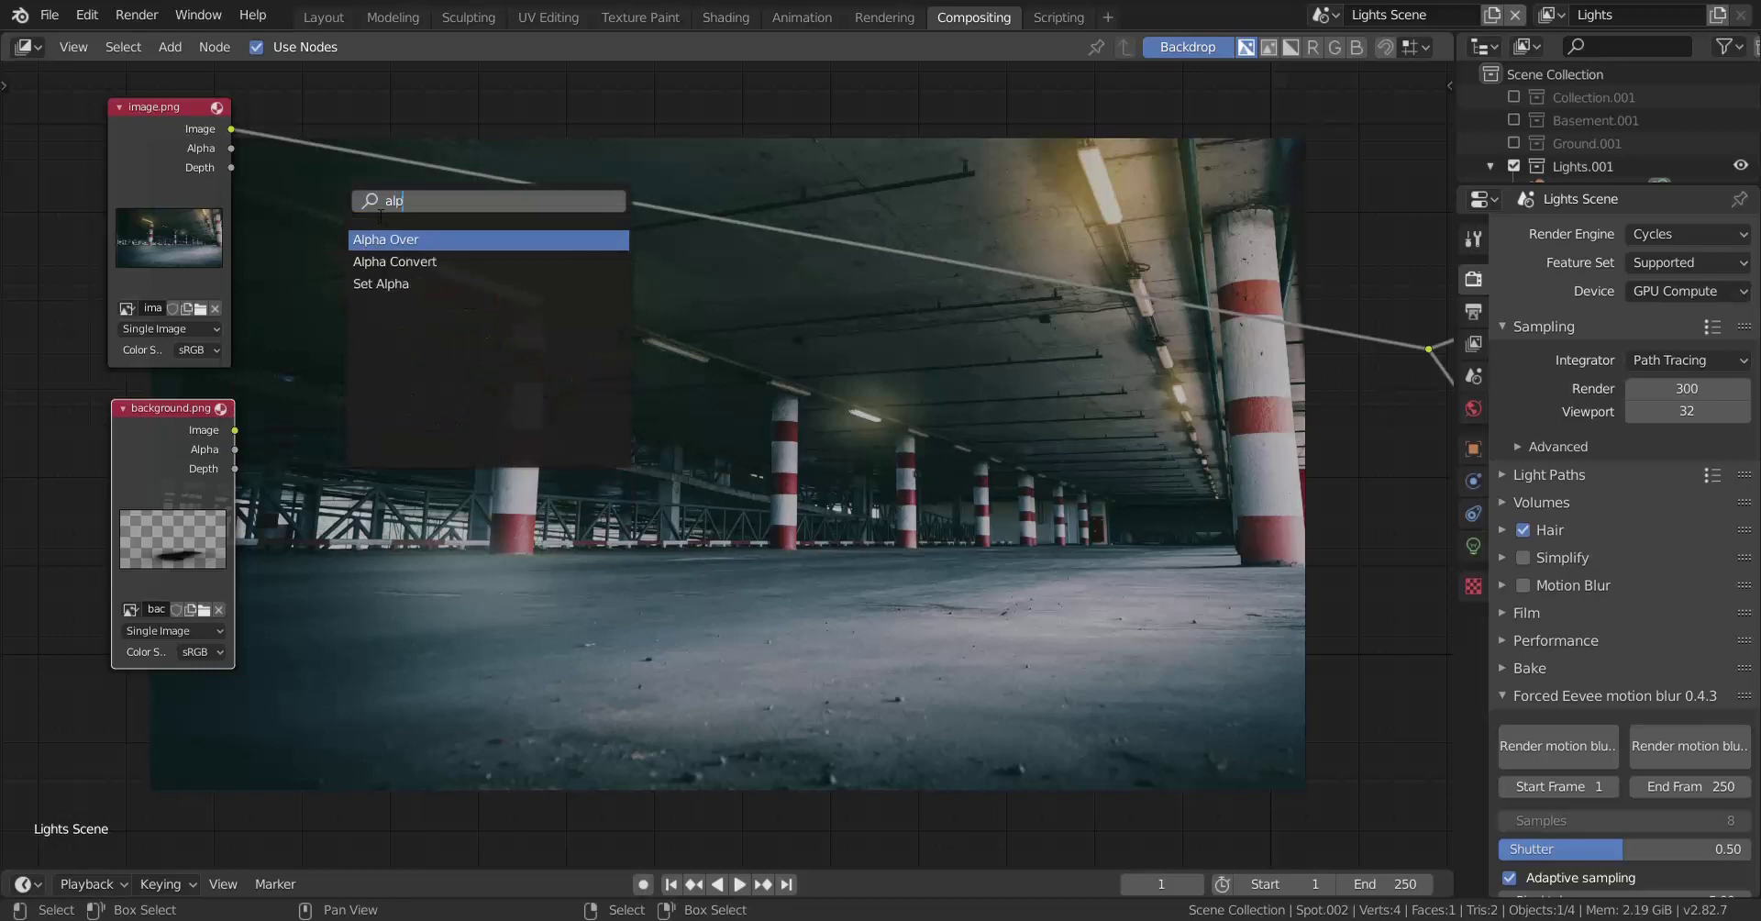
key("Return")
left_click(357, 518)
Step: Link the background.png image output to both image inputs of the Alpha Over node
left_click_drag(238, 434, 310, 539)
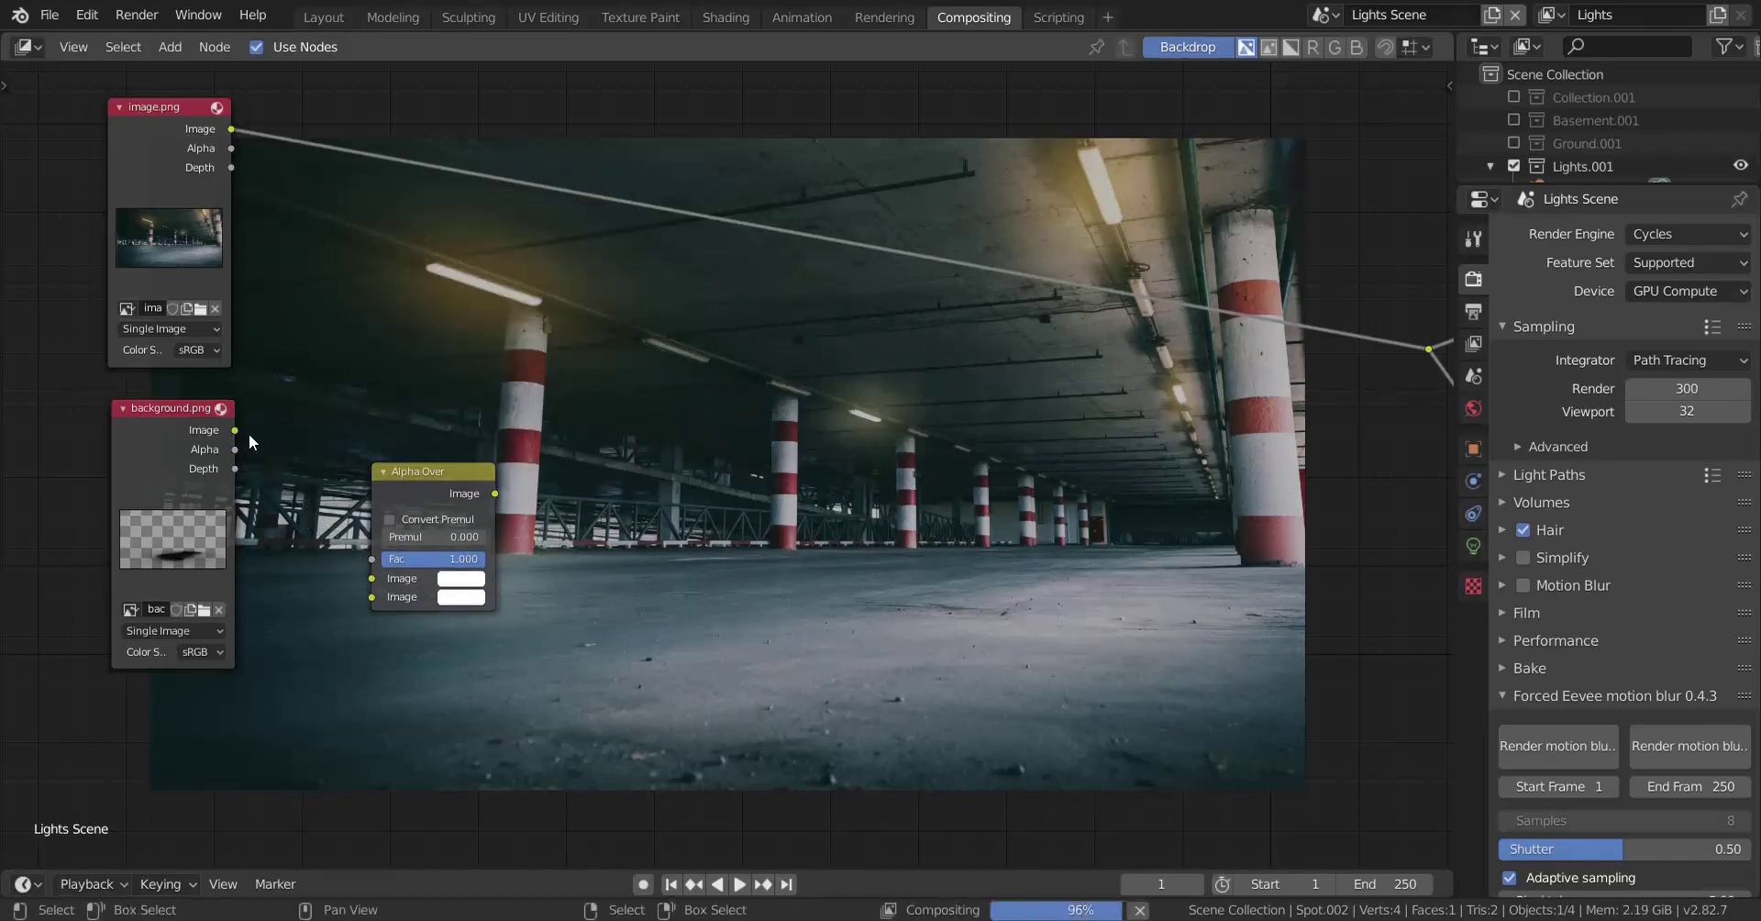
left_click(222, 436)
left_click(425, 497, "shift")
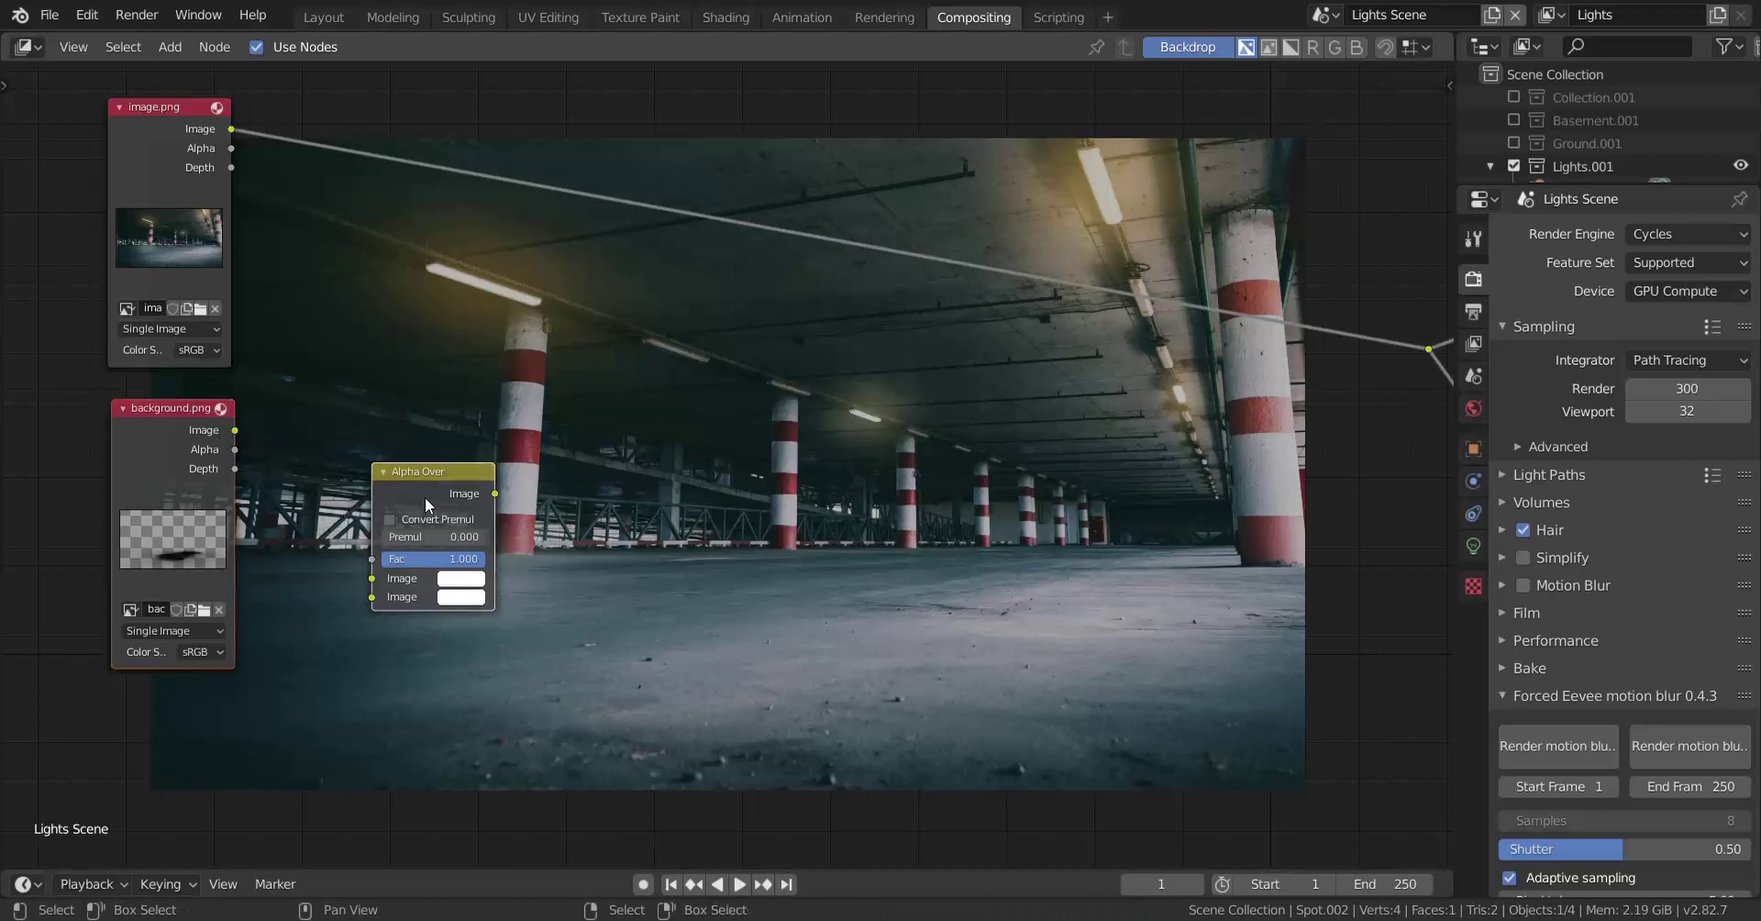
key("f")
key("f")
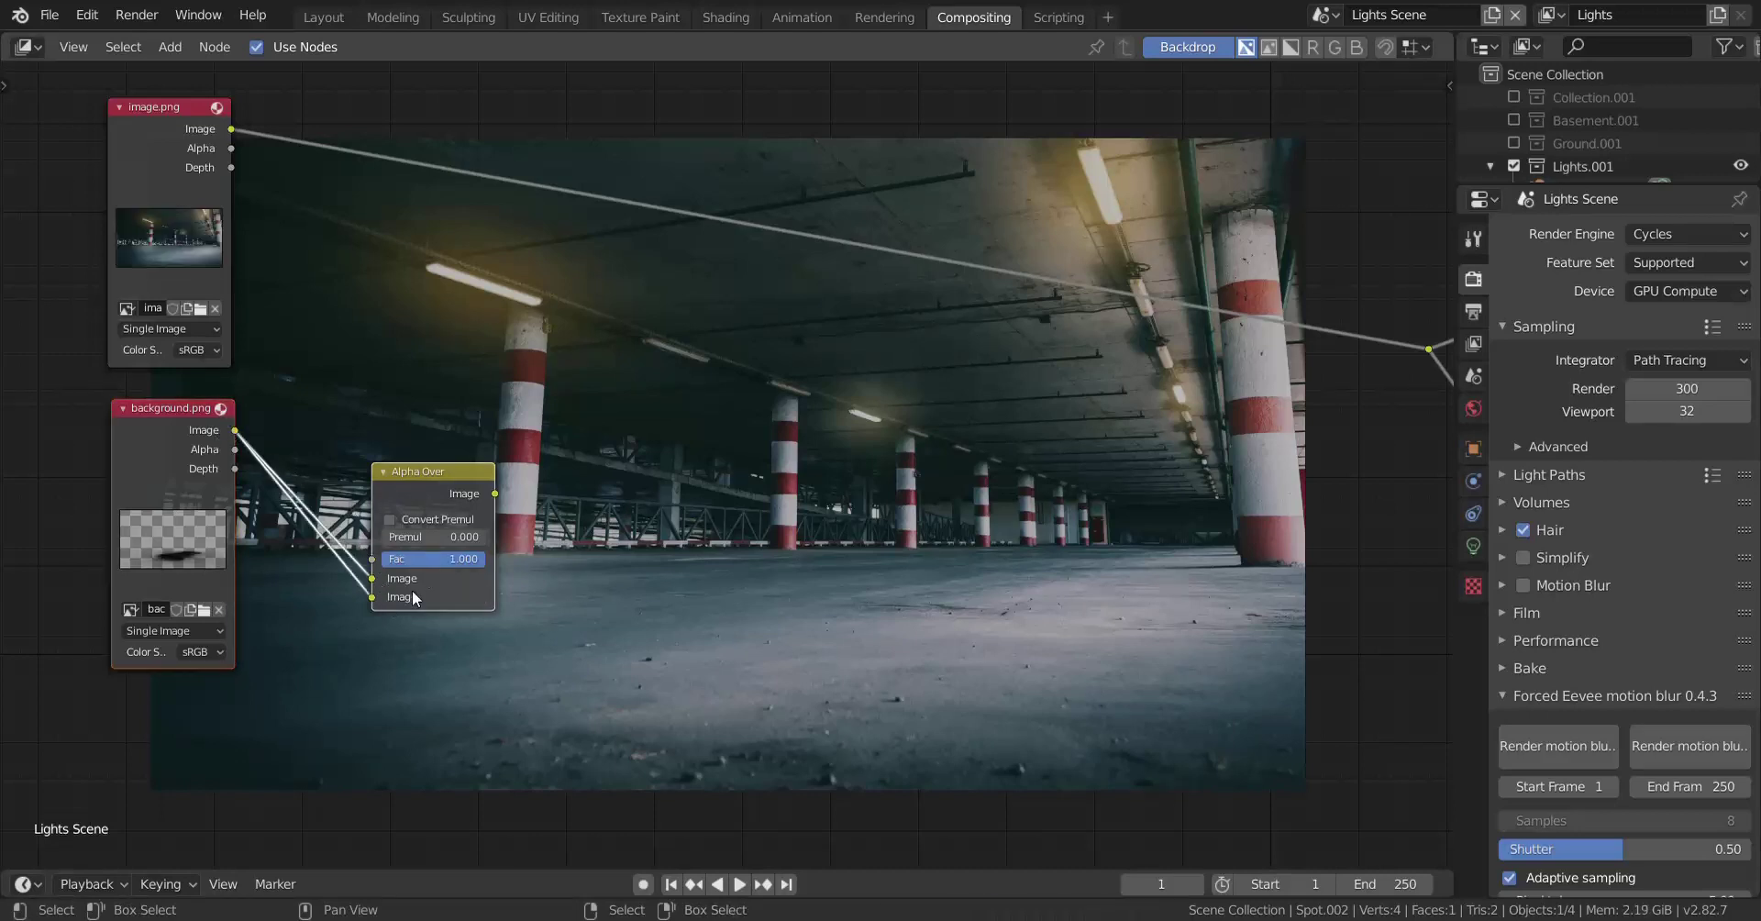
Step: Shift the background.png and Alpha Over nodes aside, and insert a duplicate Alpha Over on the image.png link
left_click_drag(421, 492, 368, 476)
left_click(368, 464)
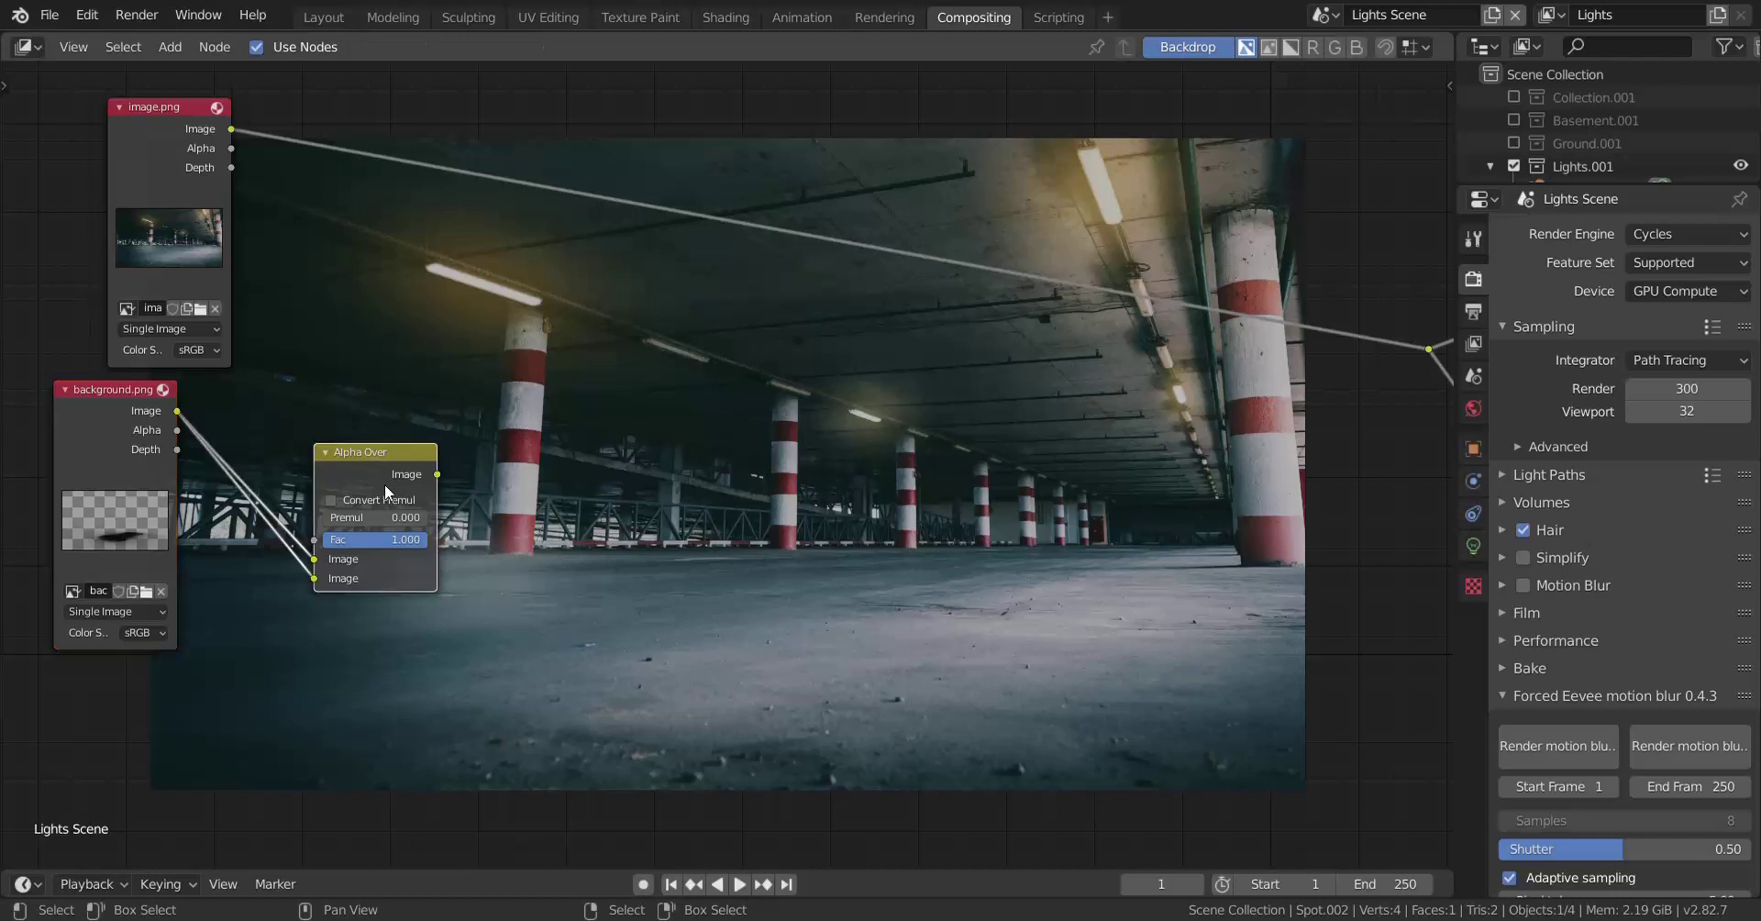
key("shift+d")
left_click(682, 256)
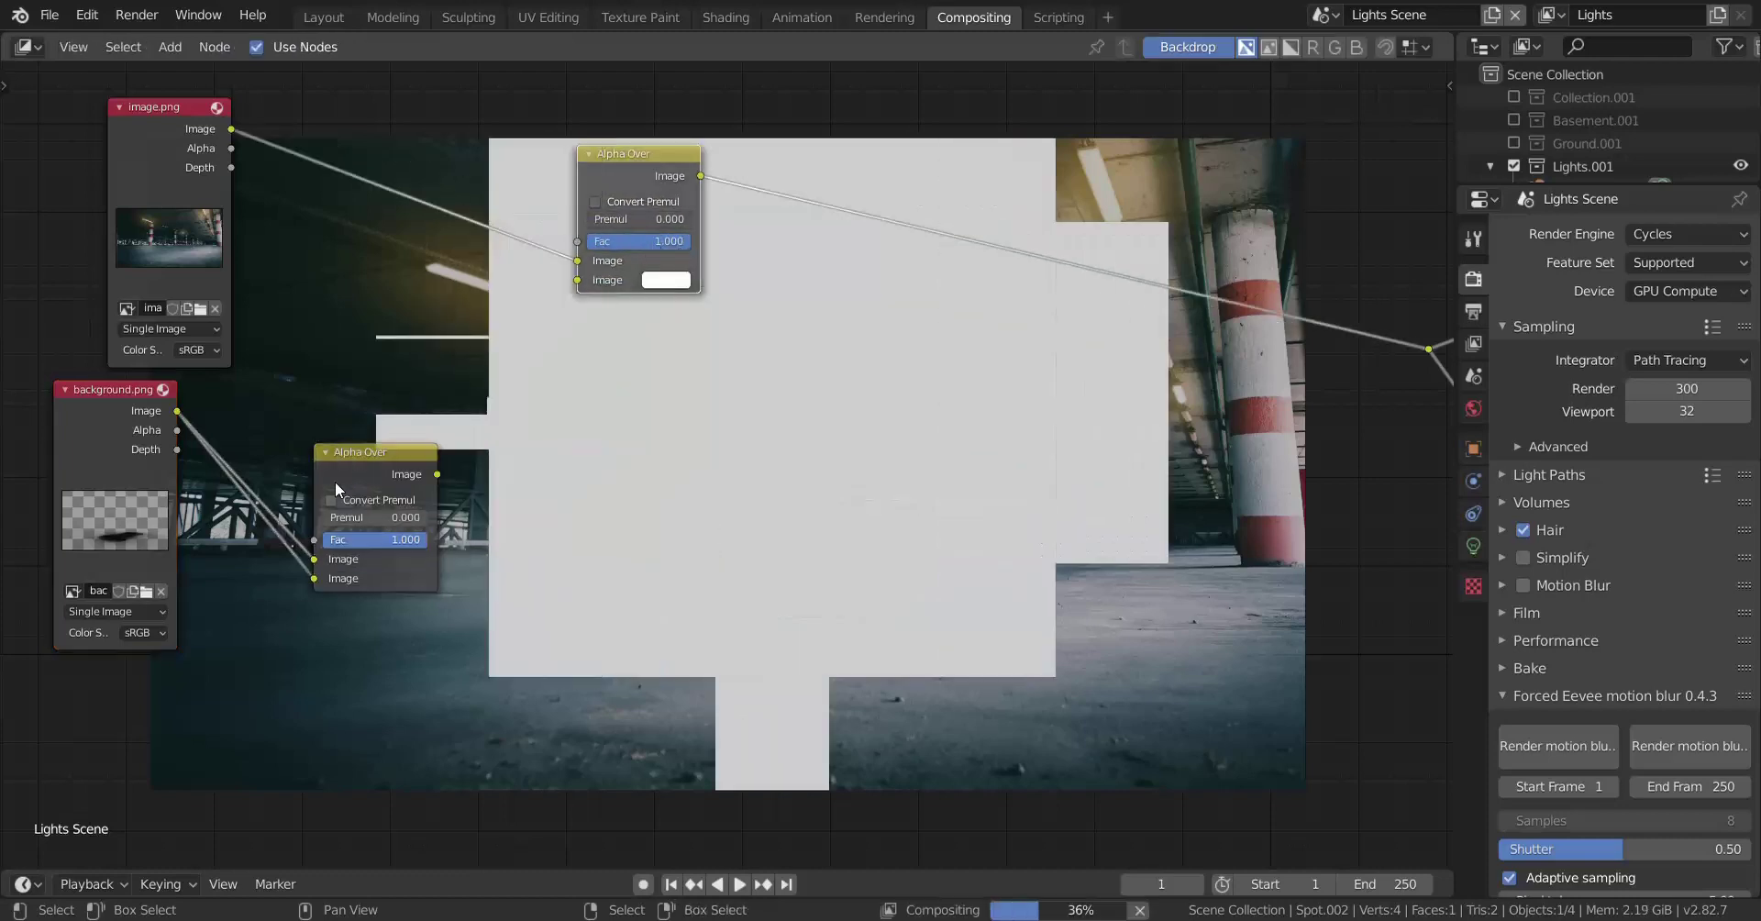
Step: Enable Convert Premul on both Alpha Over nodes and link the shadow's Alpha Over into the other's second image input
left_click(329, 499)
left_click(596, 202)
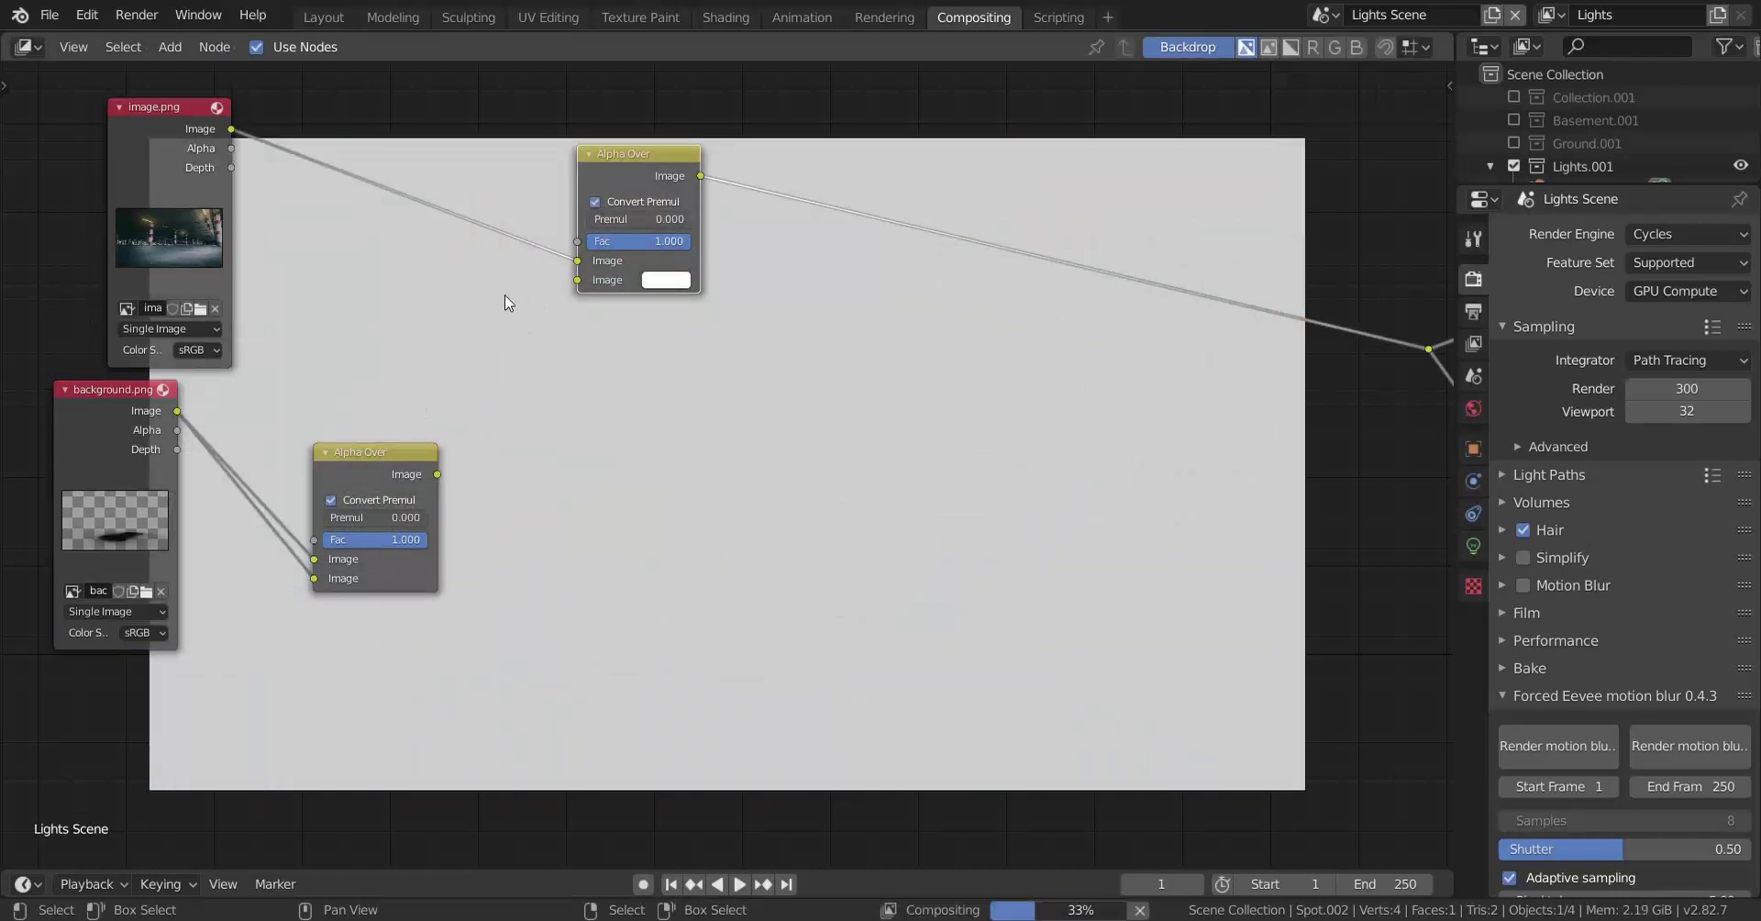
left_click(369, 483)
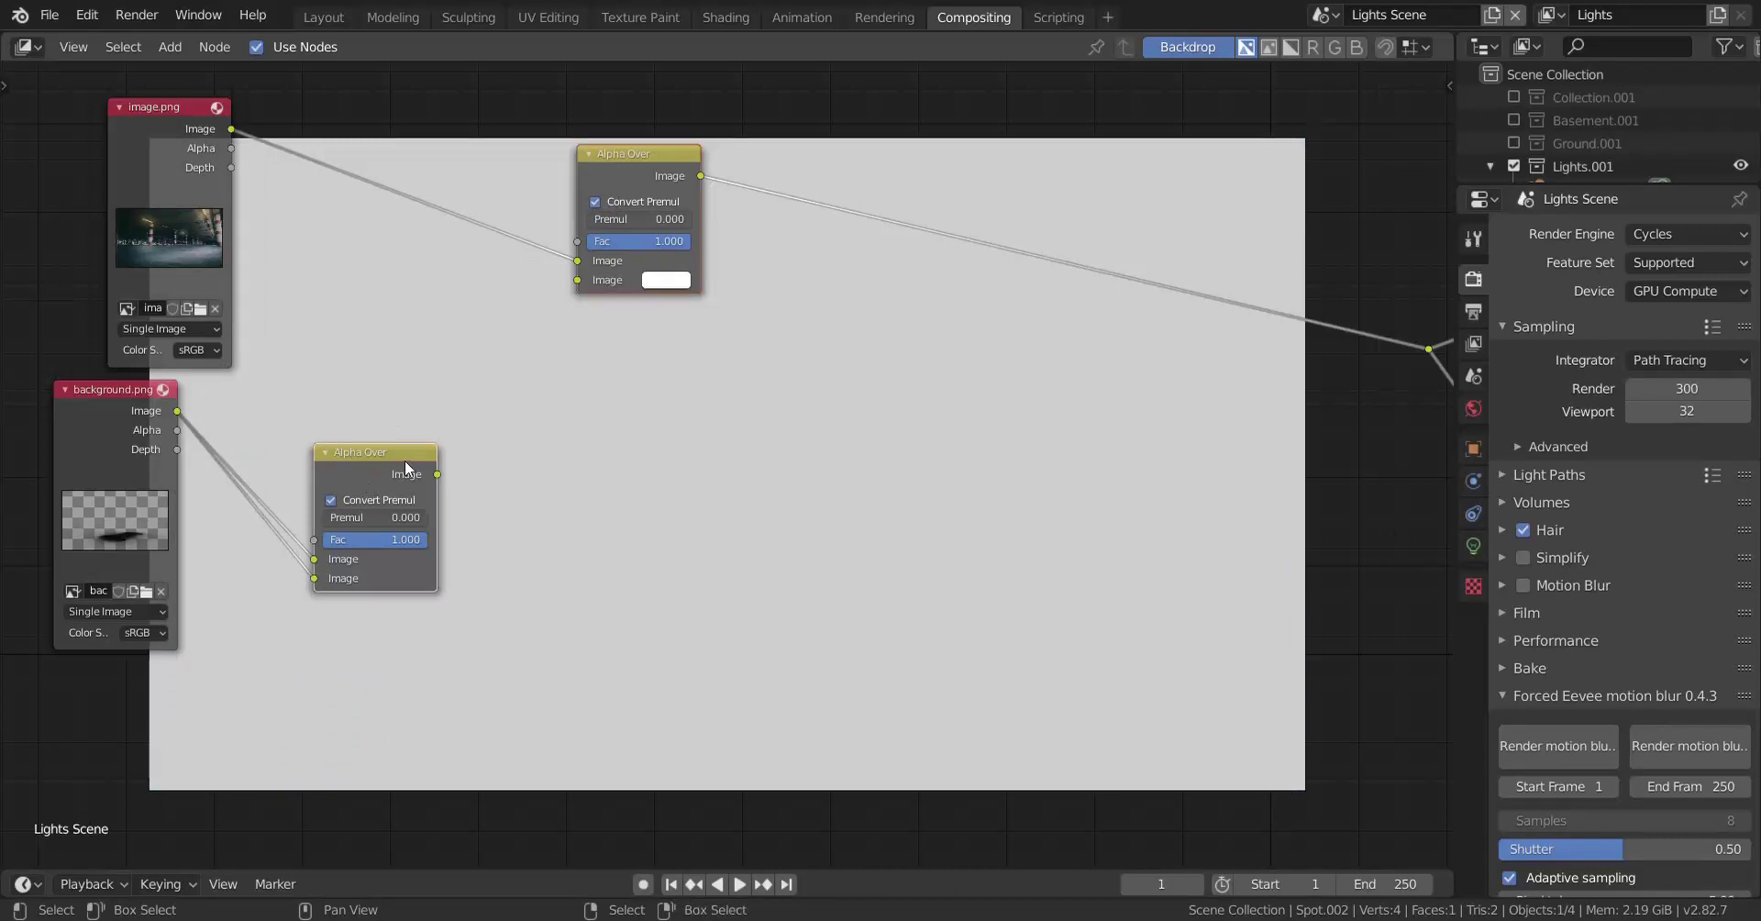
left_click_drag(438, 474, 577, 280)
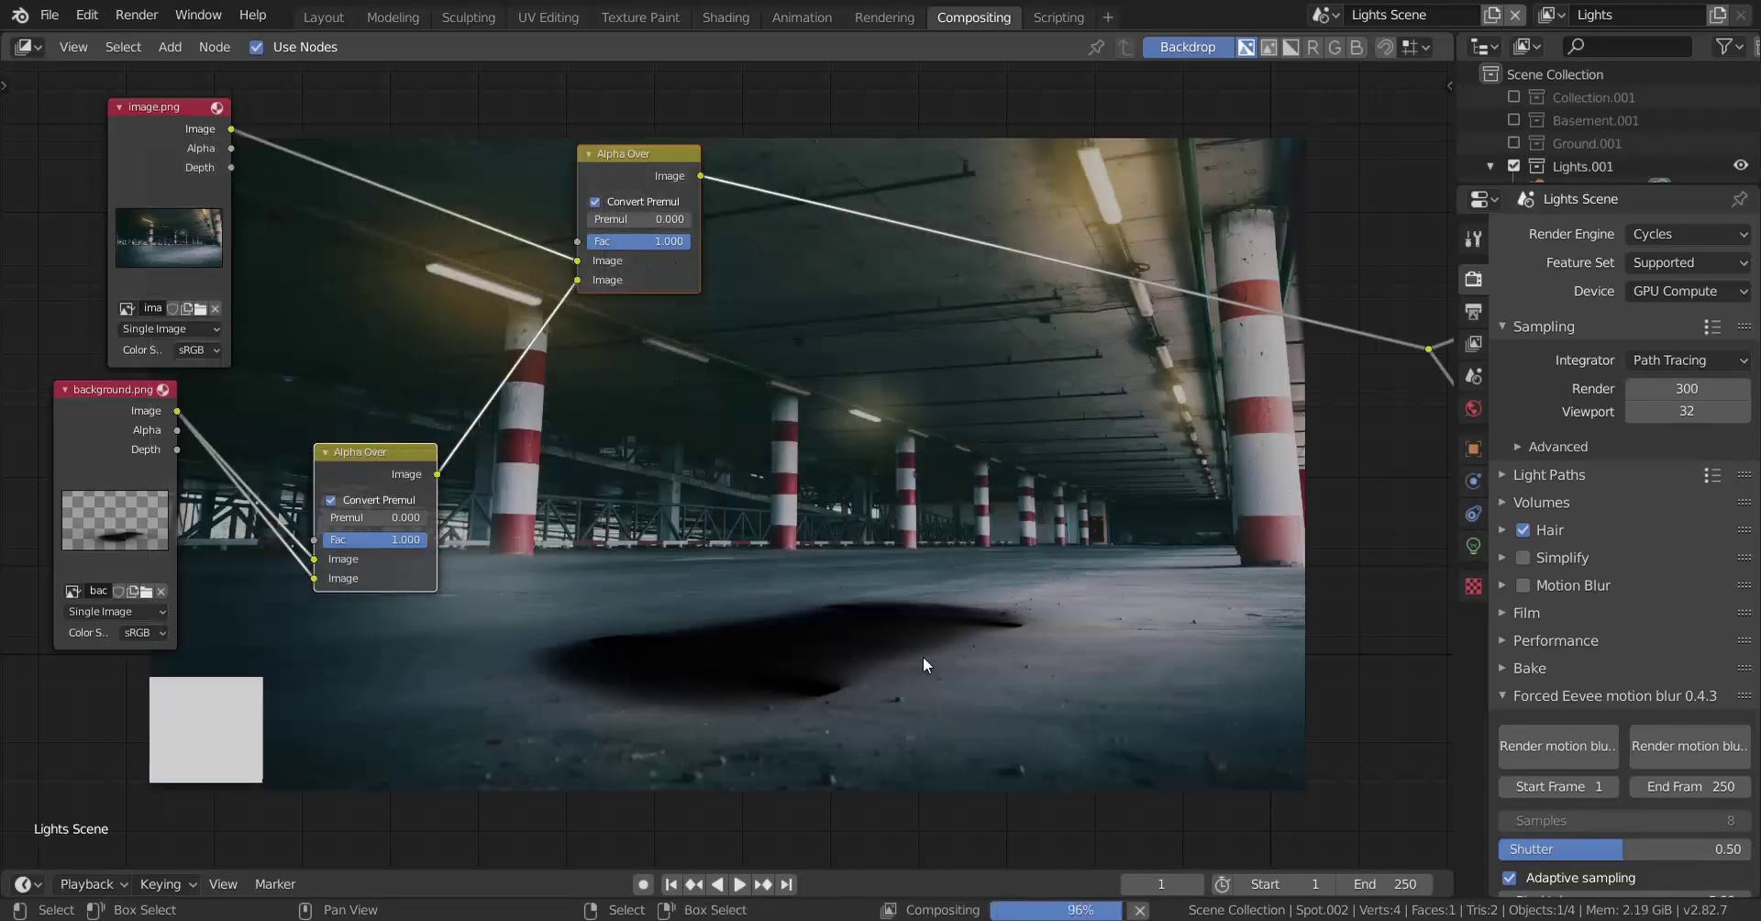
Step: Compare the shadow by linking background.png directly to the upper Alpha Over, and restore the link through the lower one
scroll(558, 525, "down", 3)
scroll(385, 470, "up", 1)
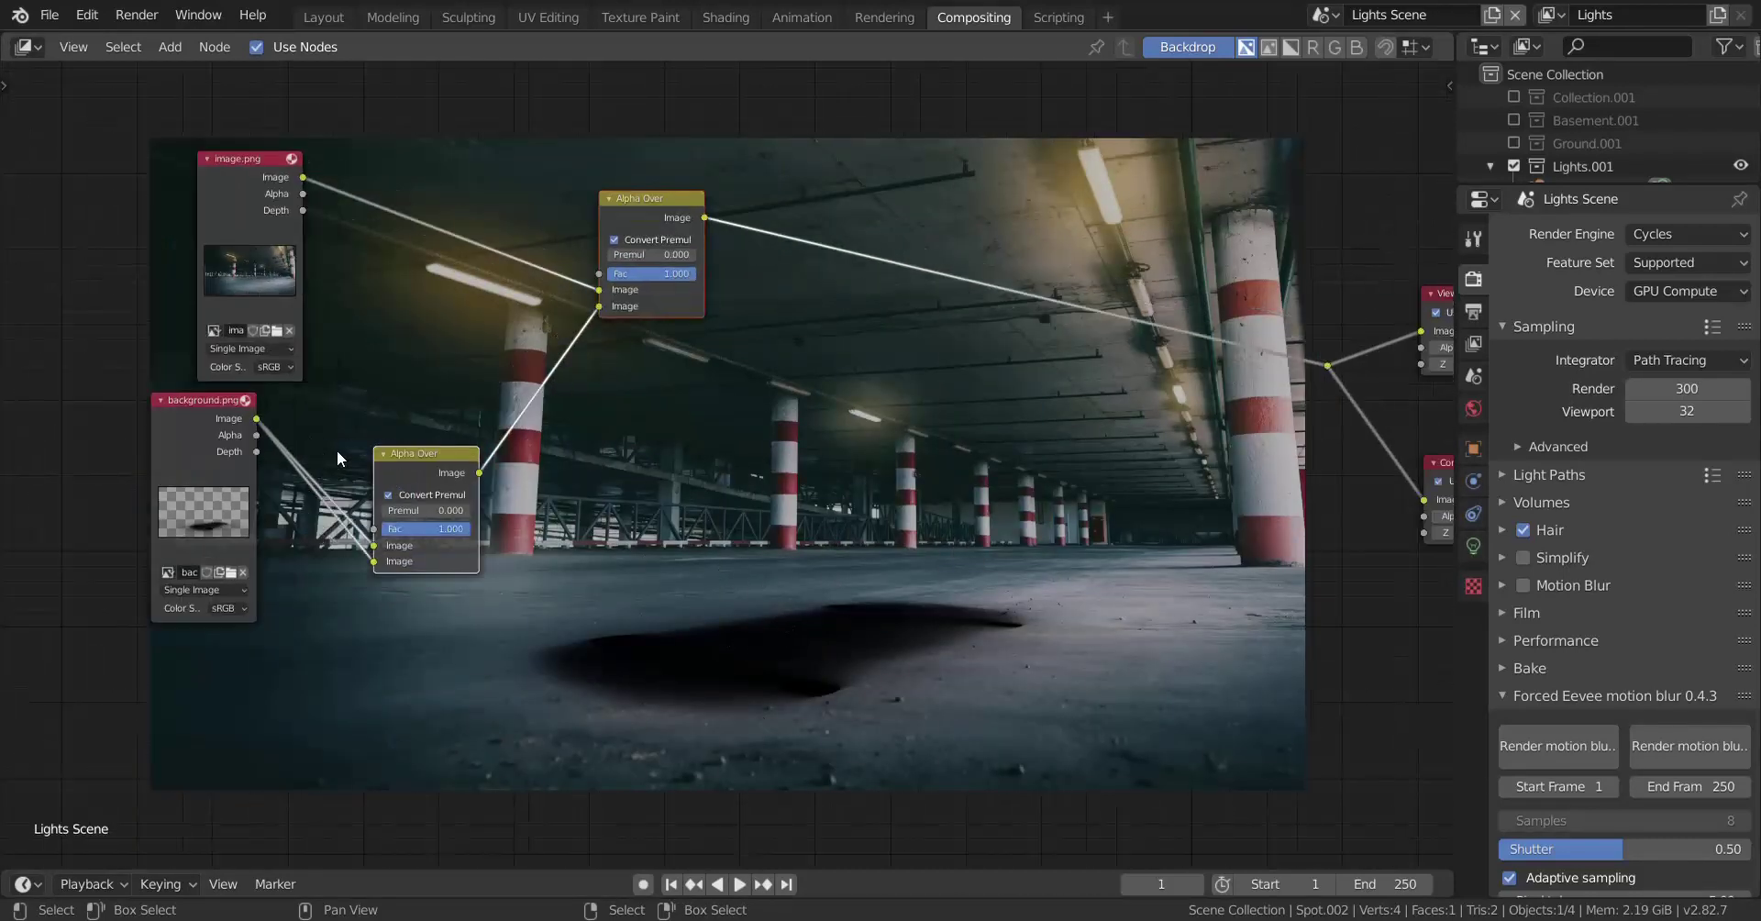
left_click_drag(257, 419, 599, 307)
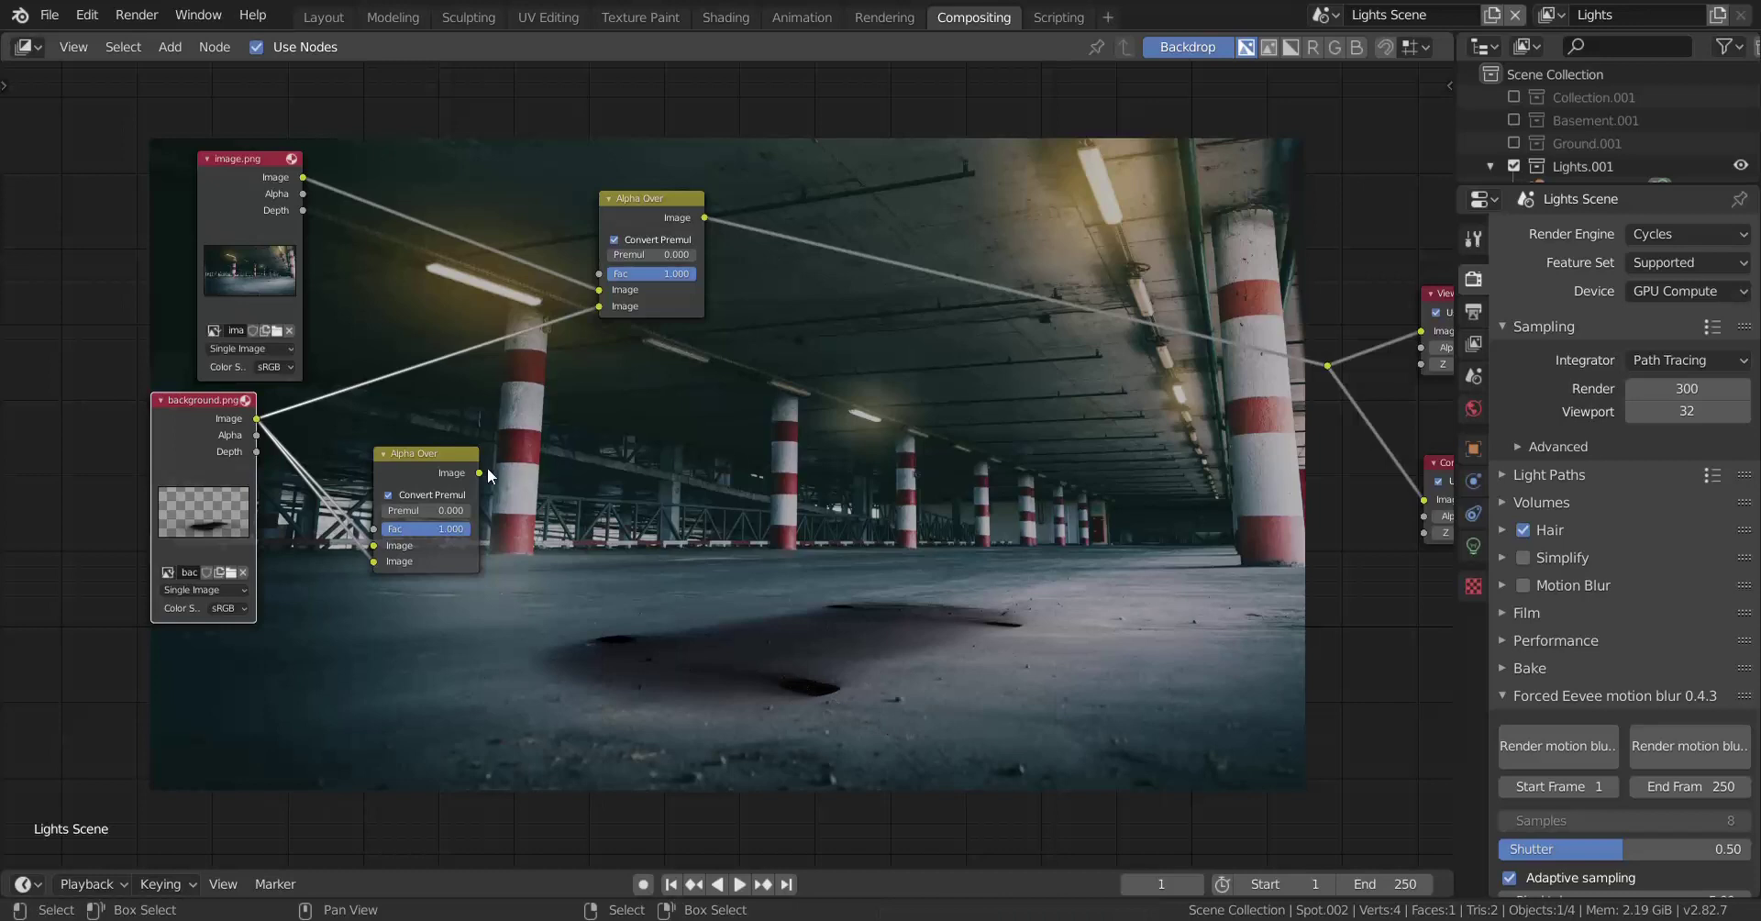
left_click_drag(480, 471, 599, 306)
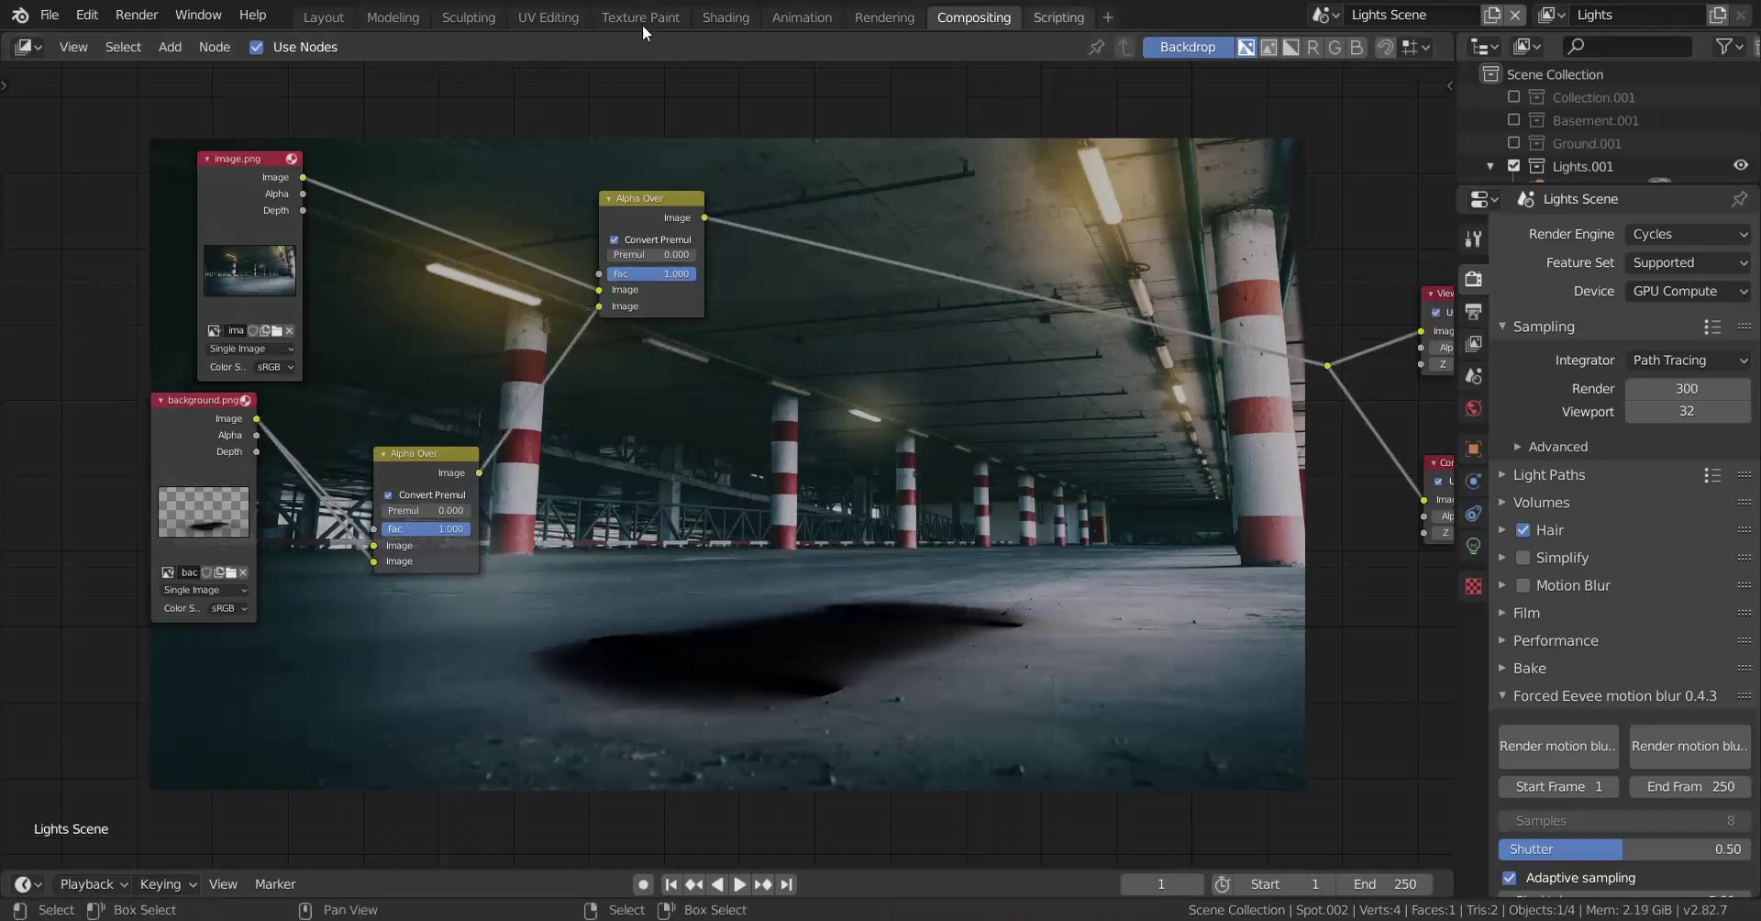
Step: Duplicate the lower Alpha Over node and place the copy unconnected below the upper Alpha Over
scroll(303, 429, "down", 1)
left_click(220, 422)
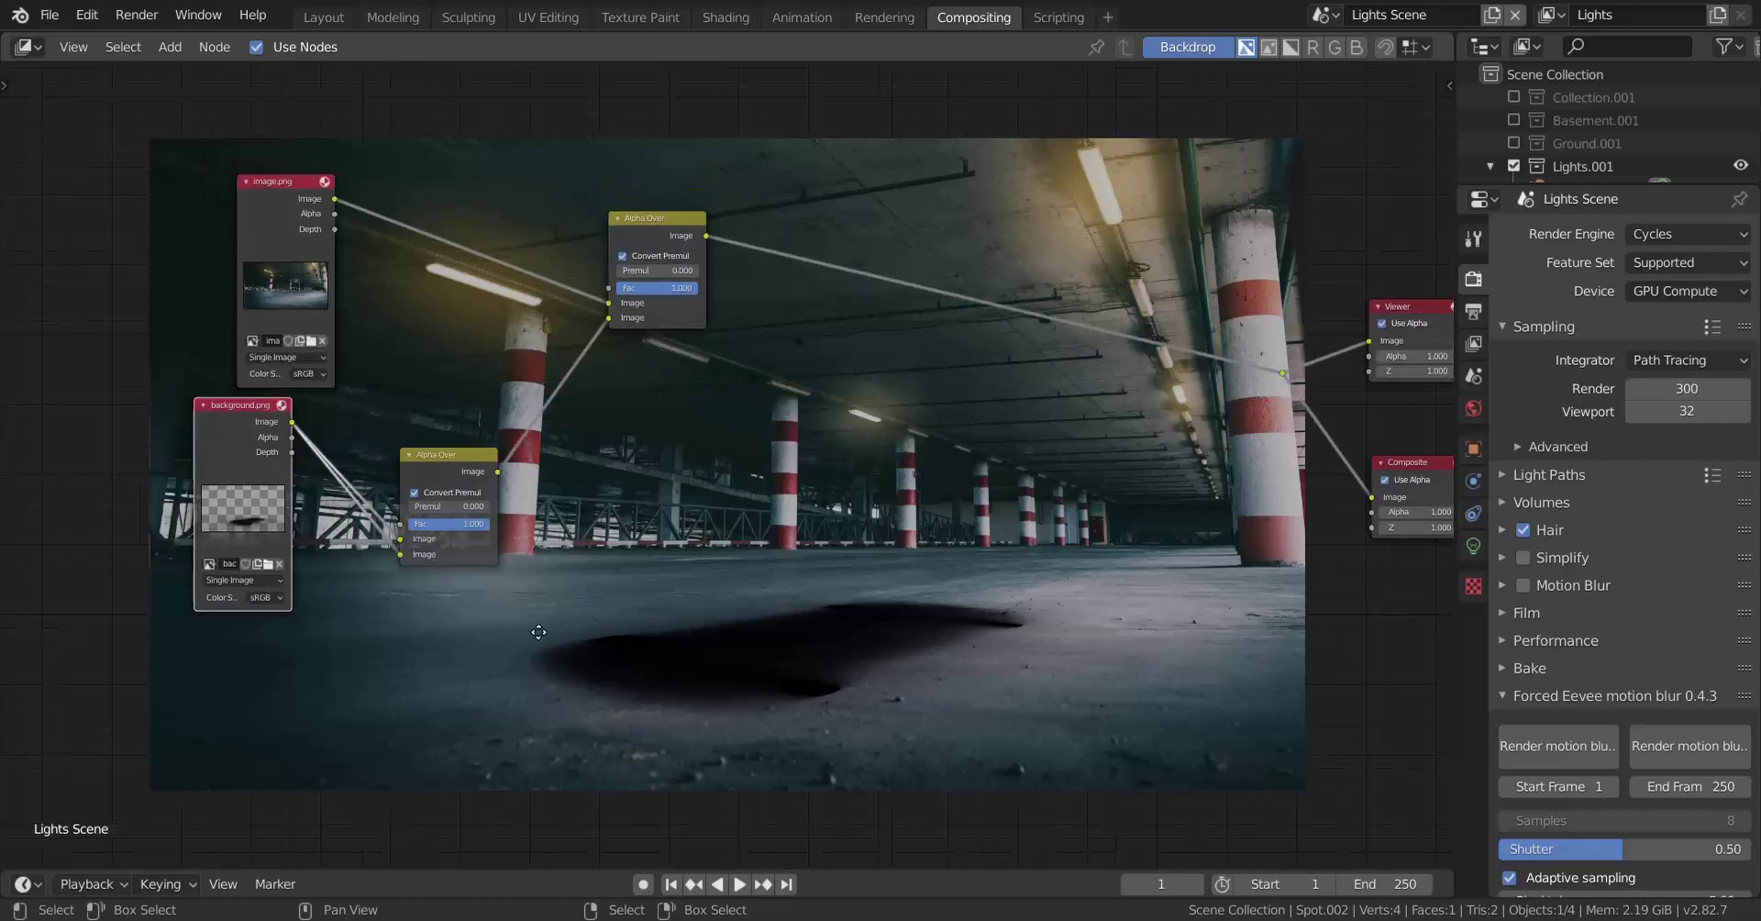
middle_click_drag(422, 563, 418, 547)
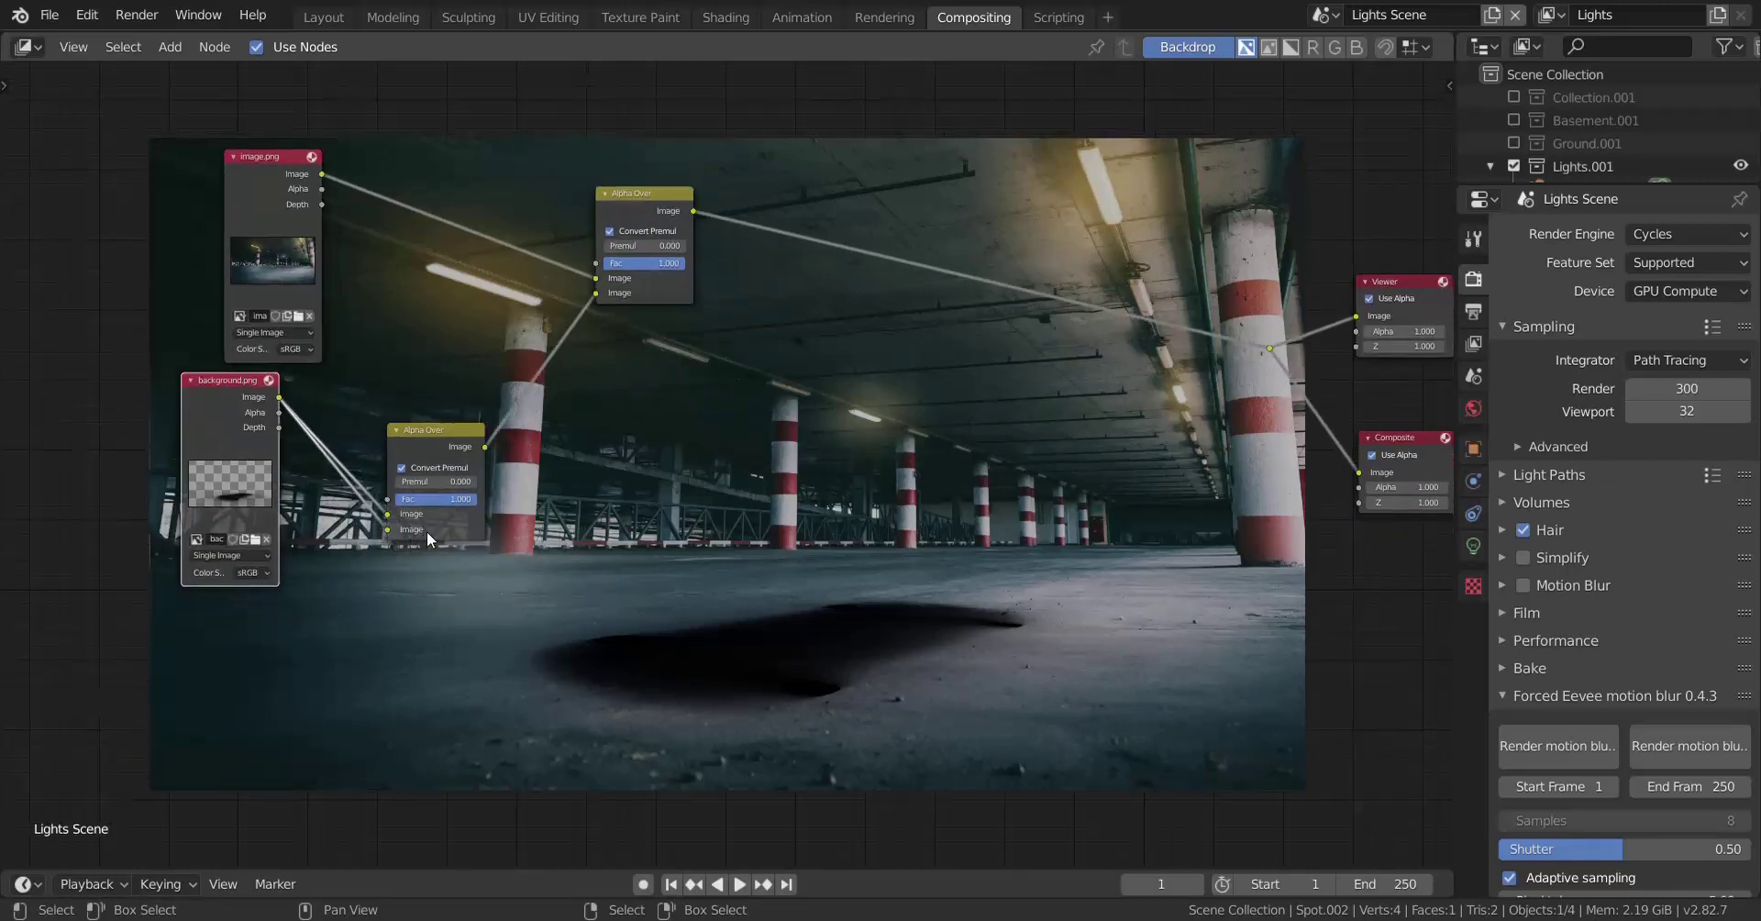
left_click(419, 430)
key("shift+d")
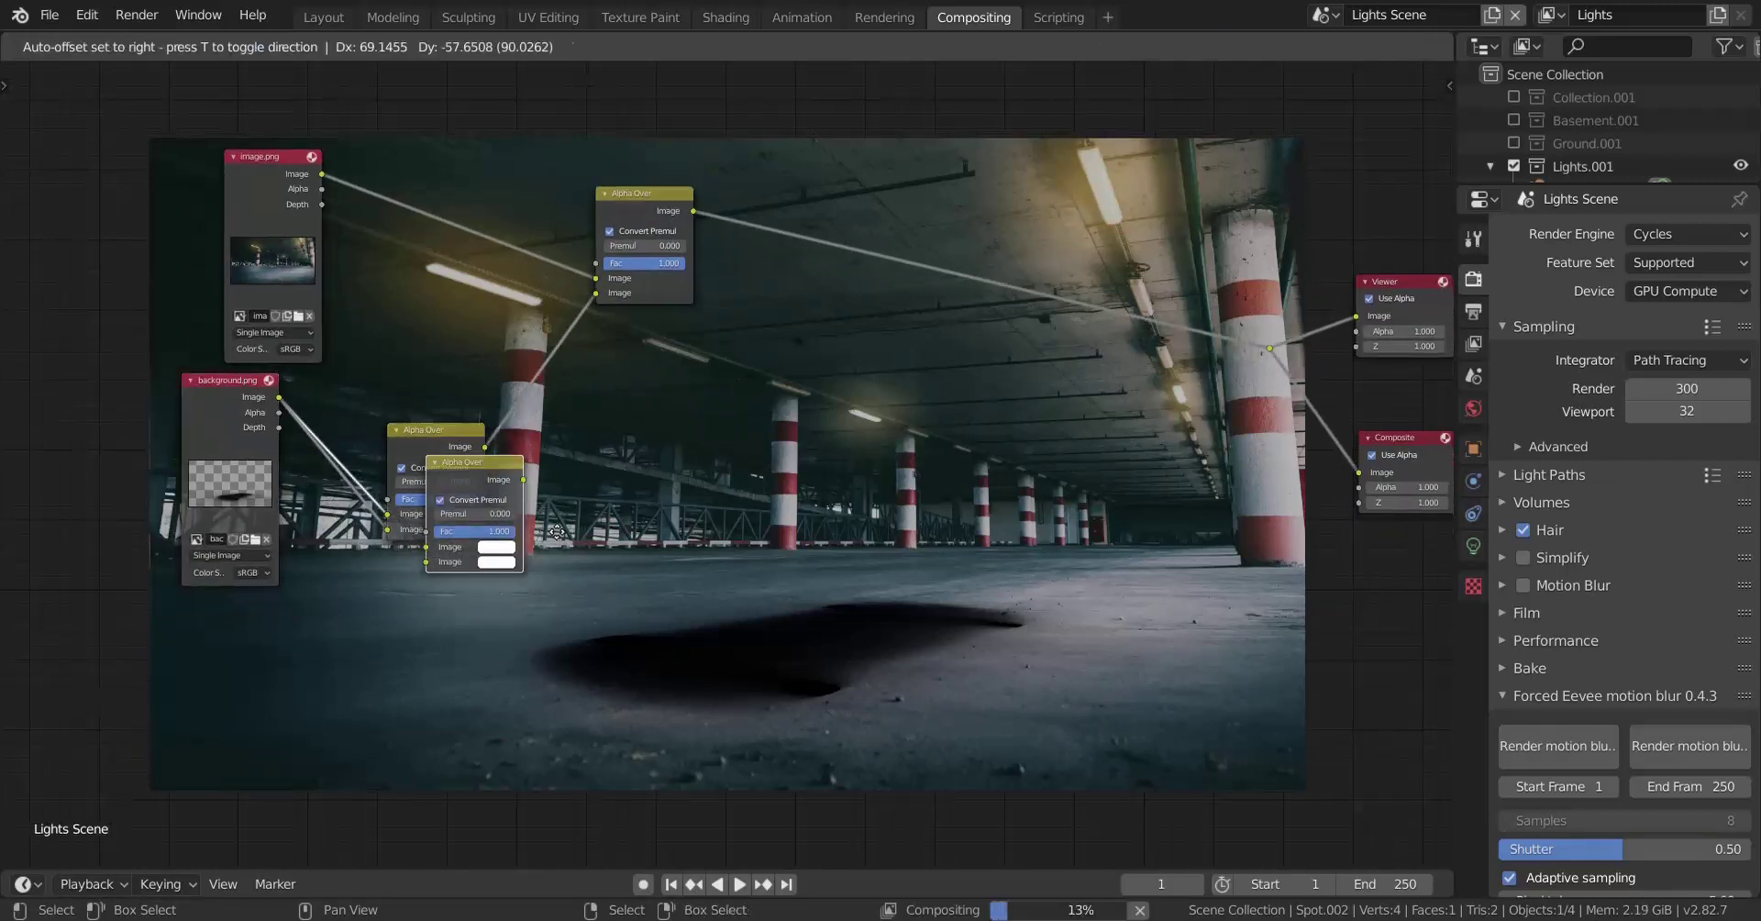
left_click(716, 551)
Step: Duplicate the background.png image node, load lights.png into the copy, and place it below background.png
middle_click_drag(246, 443, 312, 398)
left_click(314, 398)
key("shift+d")
left_click(333, 633)
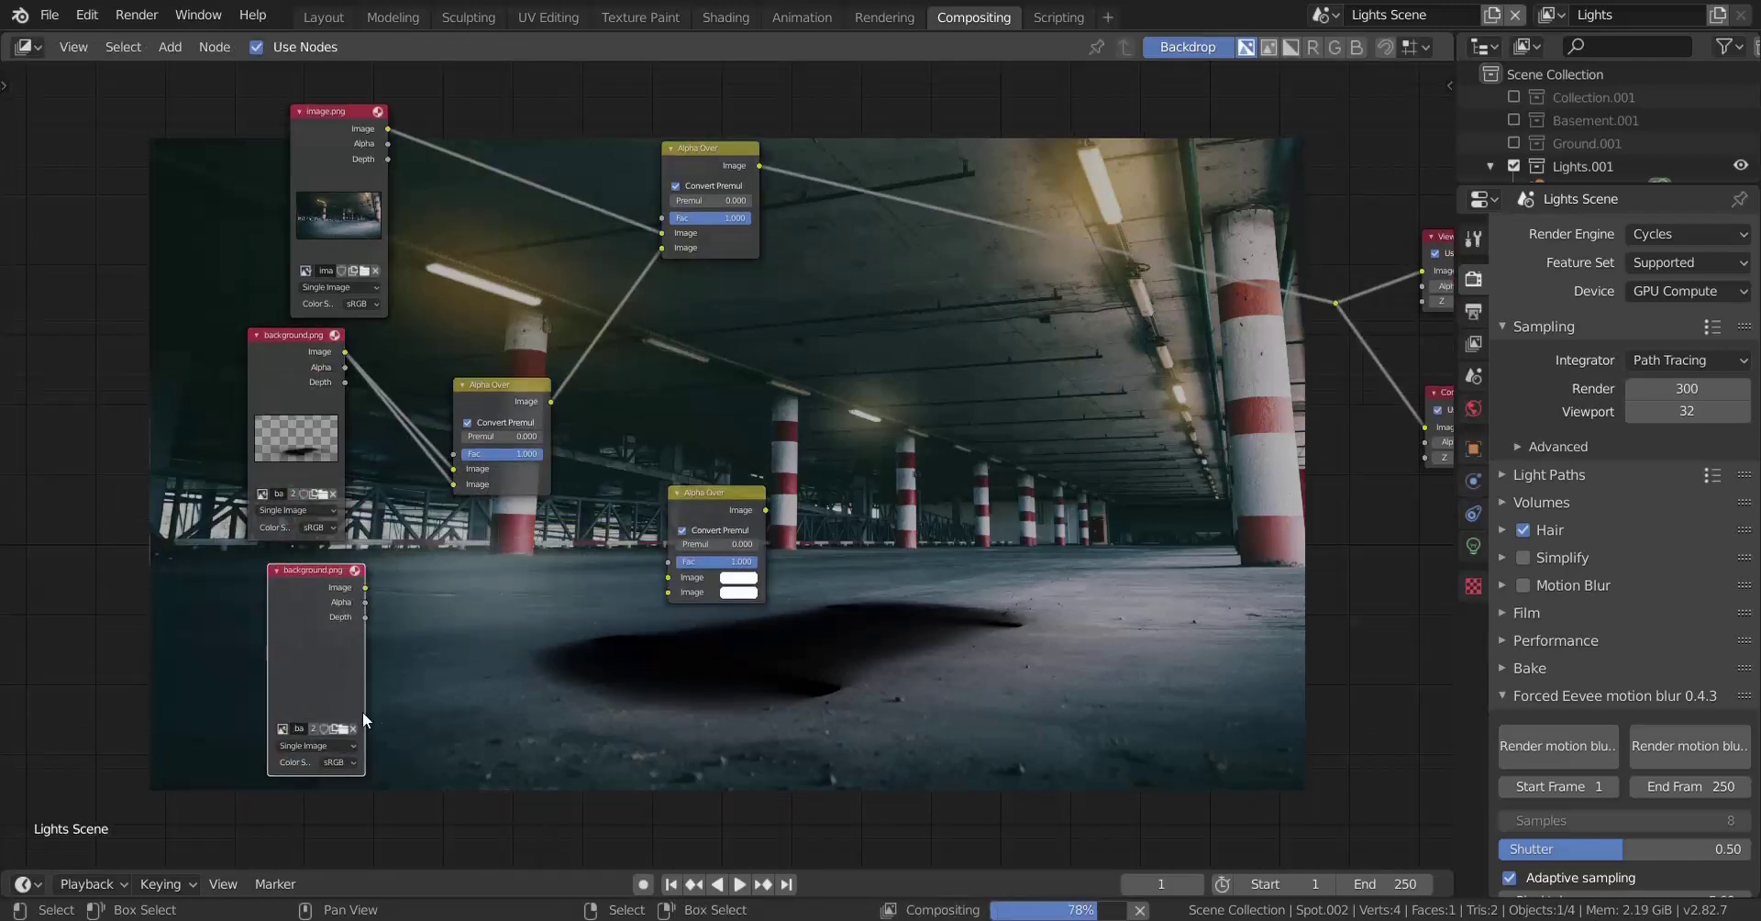
left_click(345, 729)
left_click(862, 203)
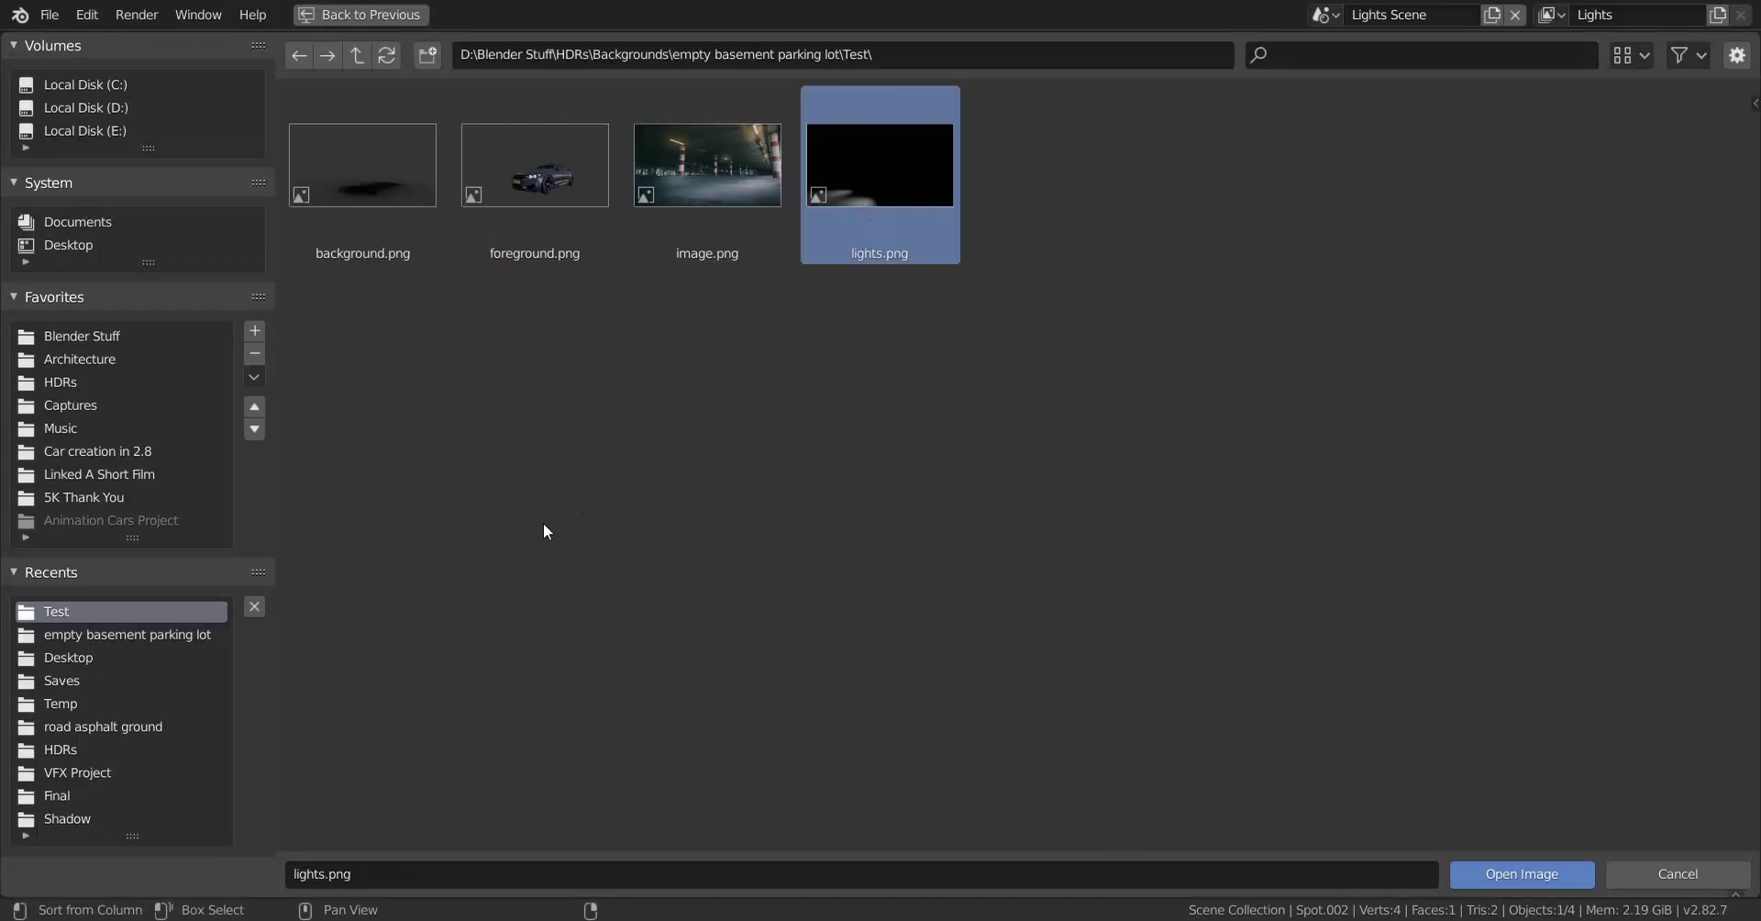
double_click(850, 240)
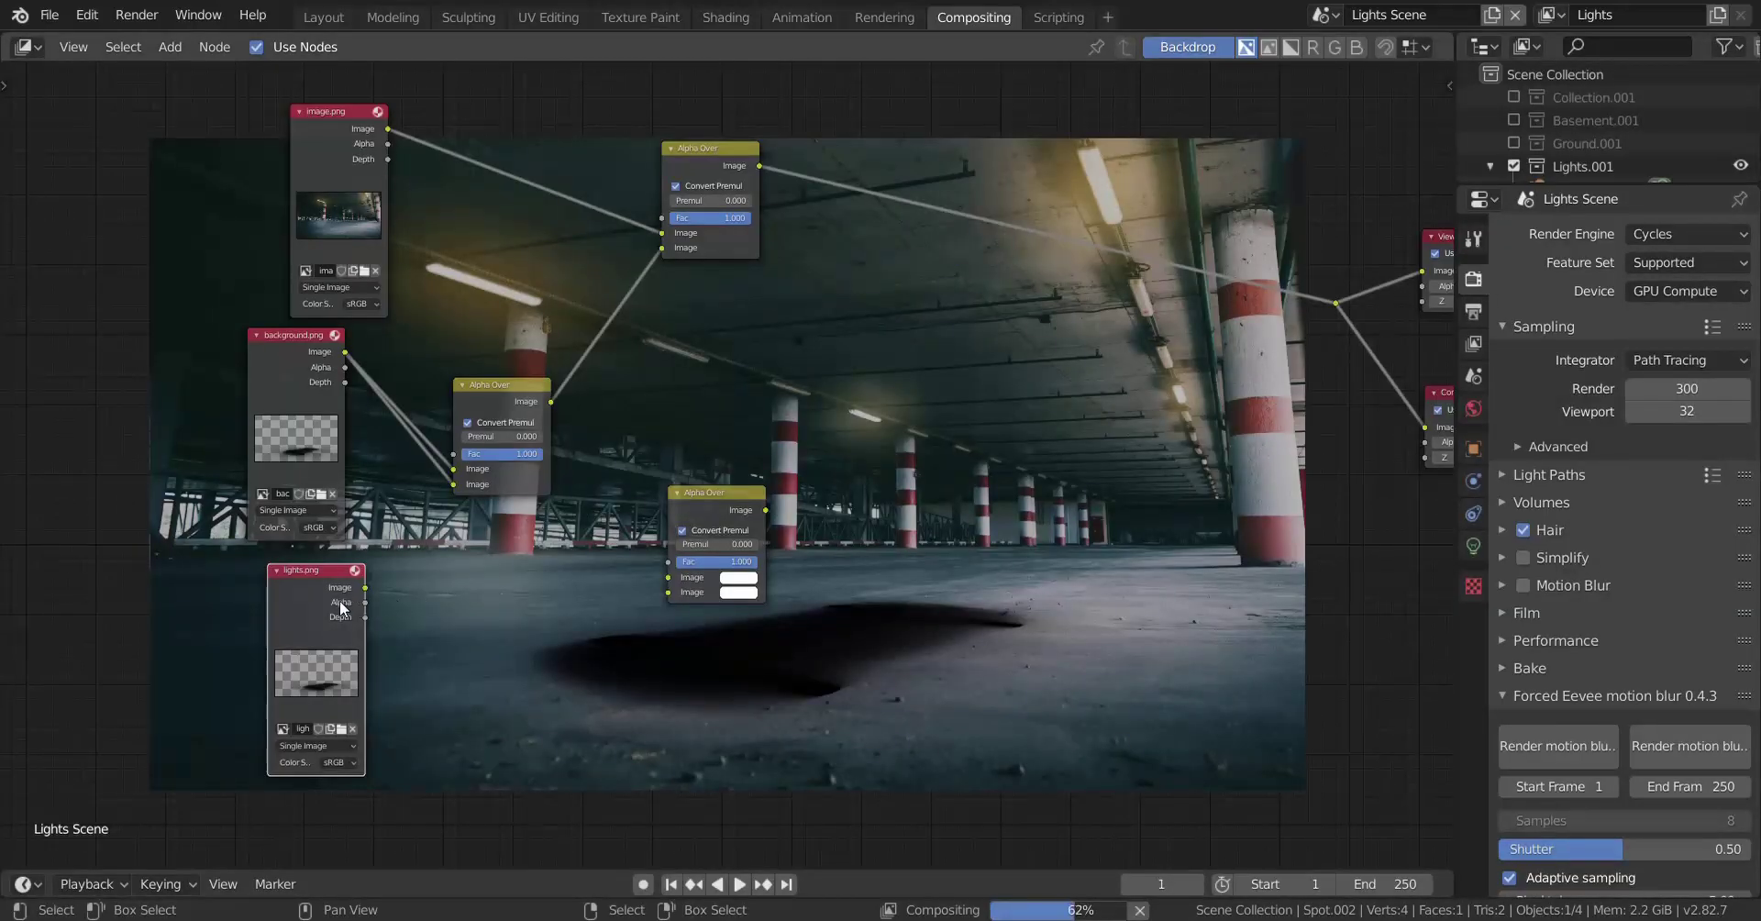
left_click_drag(301, 607, 265, 642)
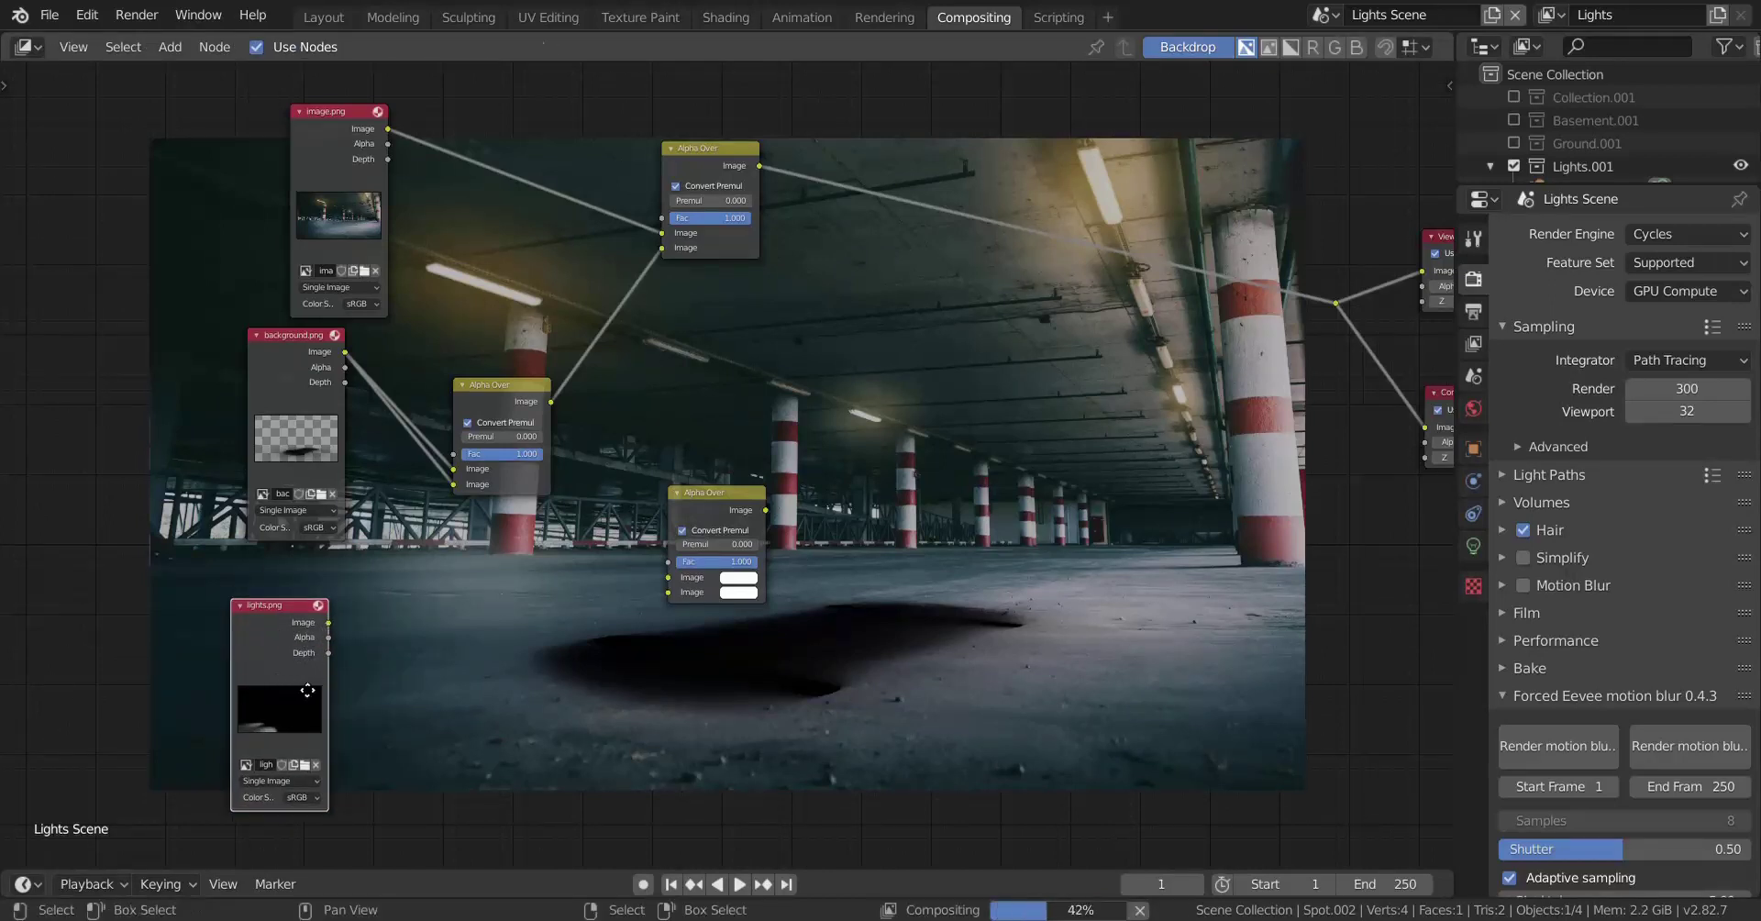
left_click_drag(288, 637, 309, 697)
Step: Add an RGB node feeding the unconnected Alpha Over's first image input, and link lights.png to its second image and Fac inputs
key("shift+a")
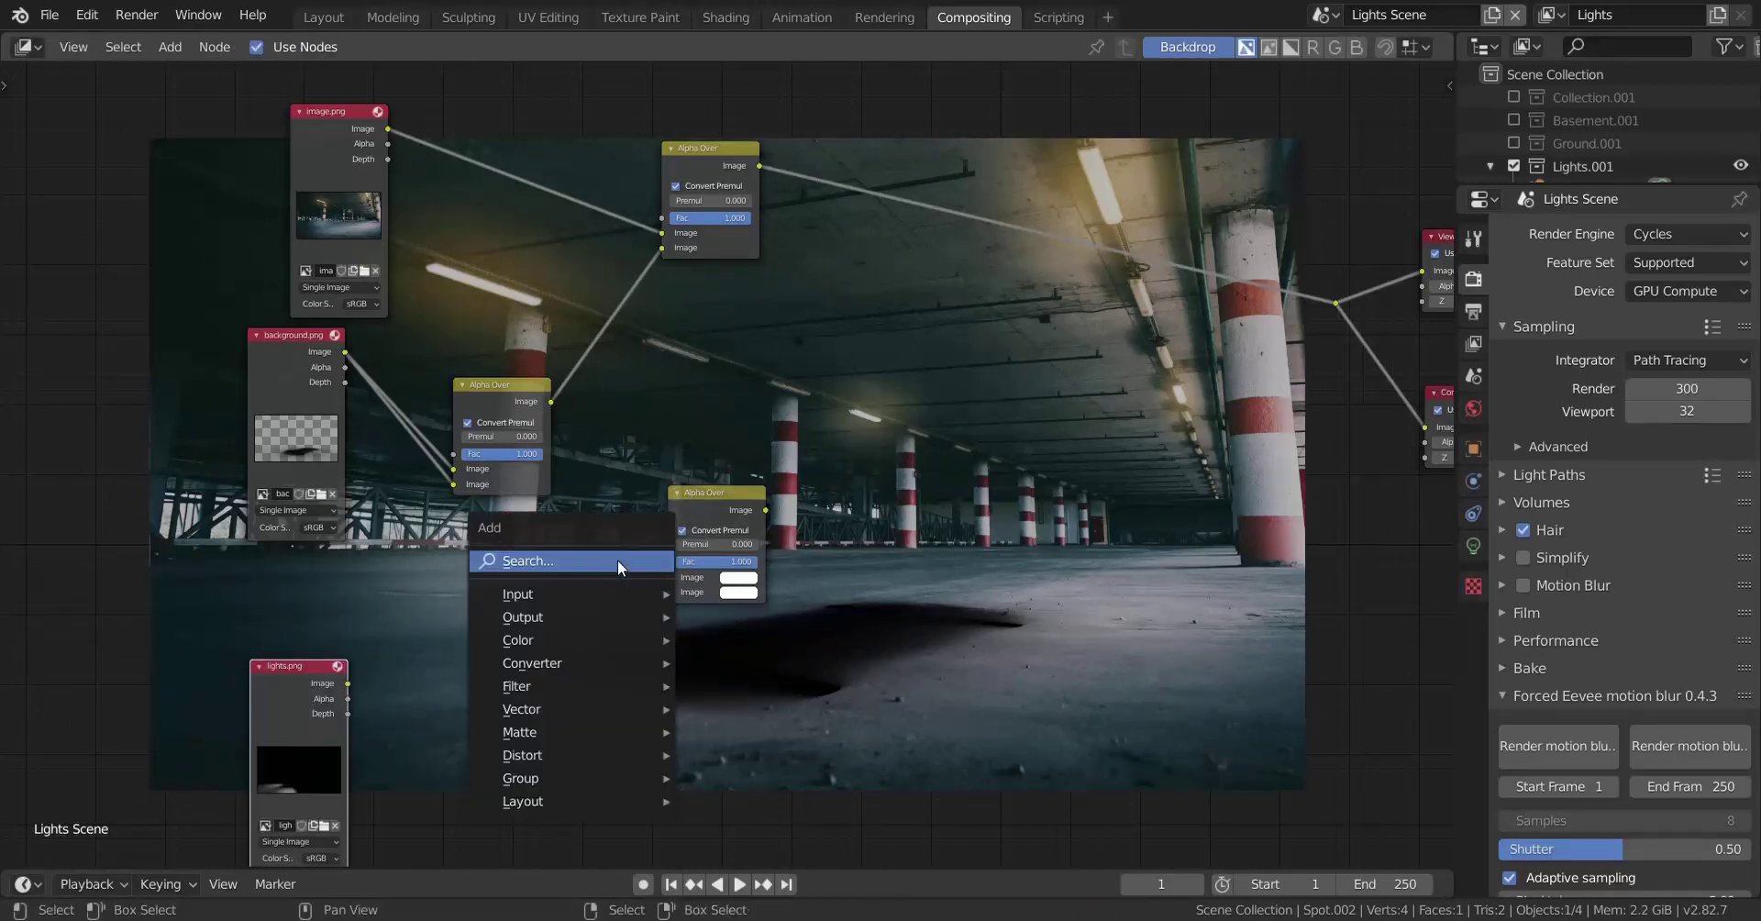
left_click(618, 560)
type("rgb")
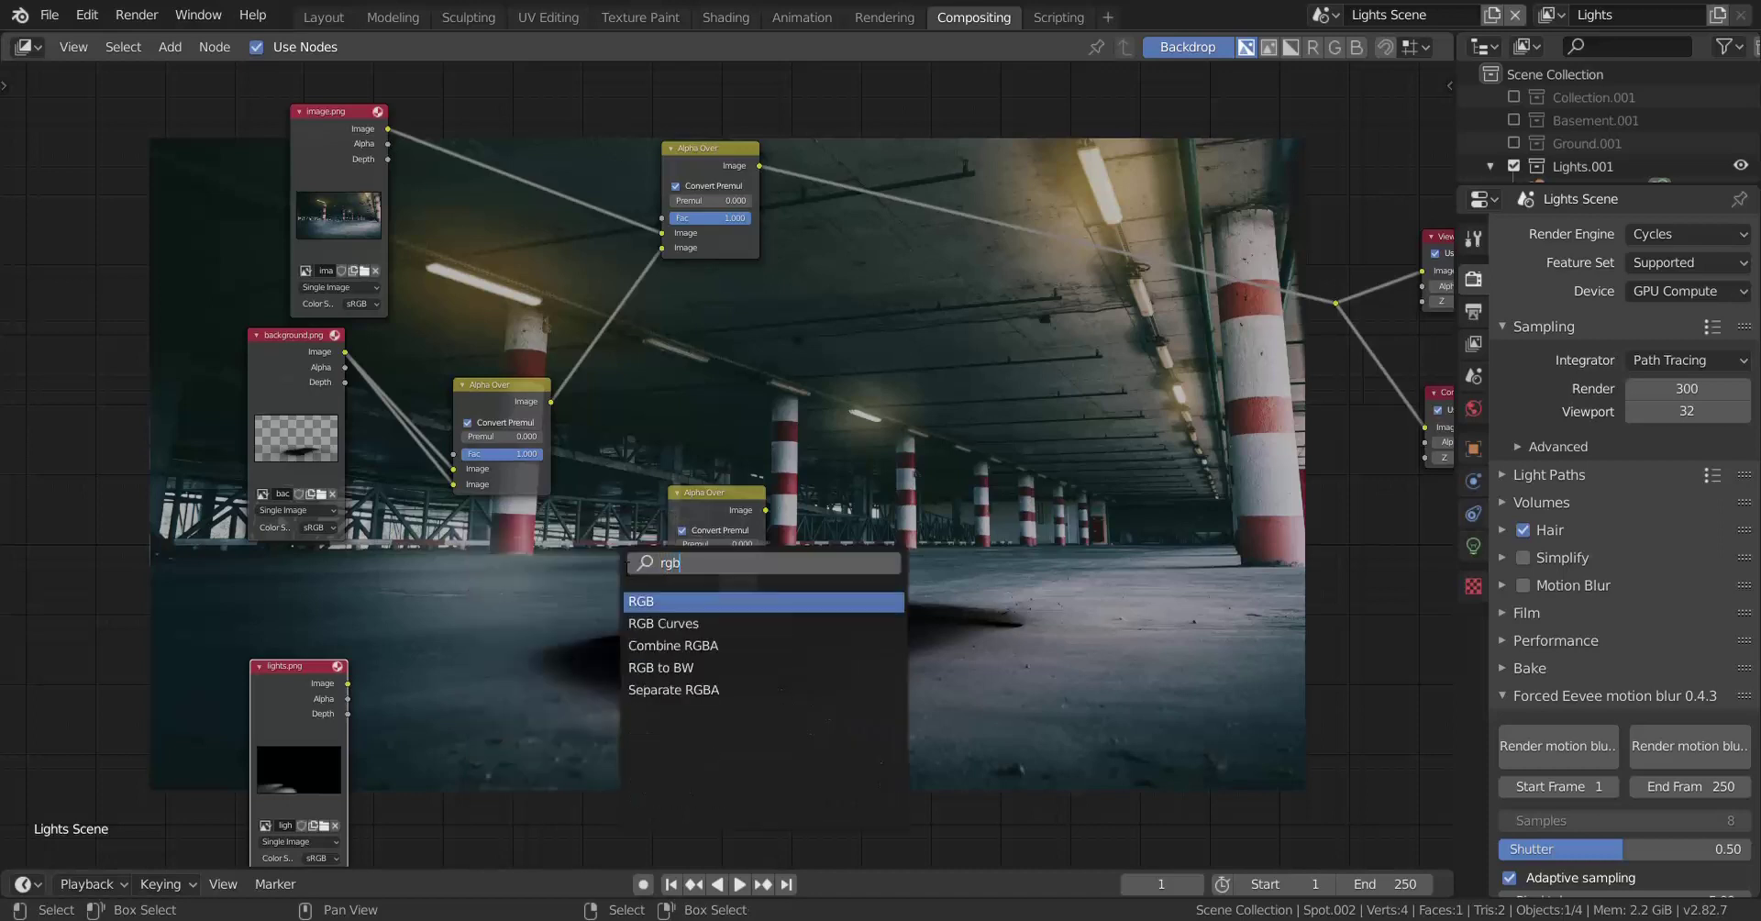
left_click(675, 602)
left_click(493, 592)
left_click_drag(504, 587, 668, 577)
left_click_drag(485, 558, 428, 524)
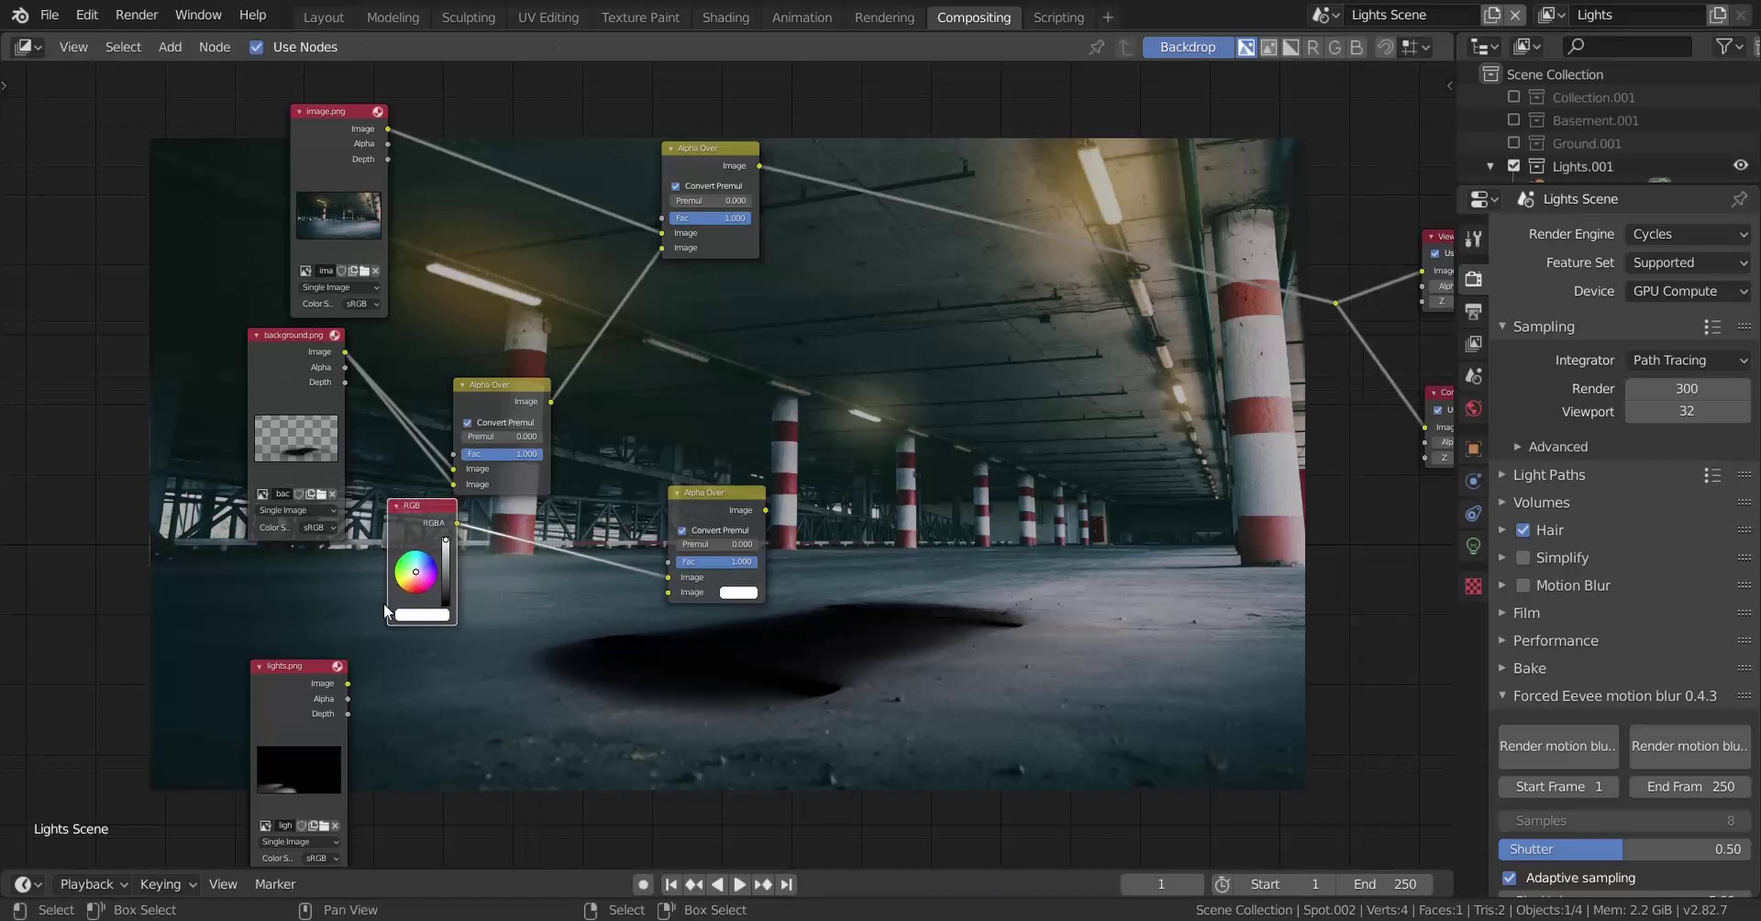
left_click_drag(348, 684, 676, 592)
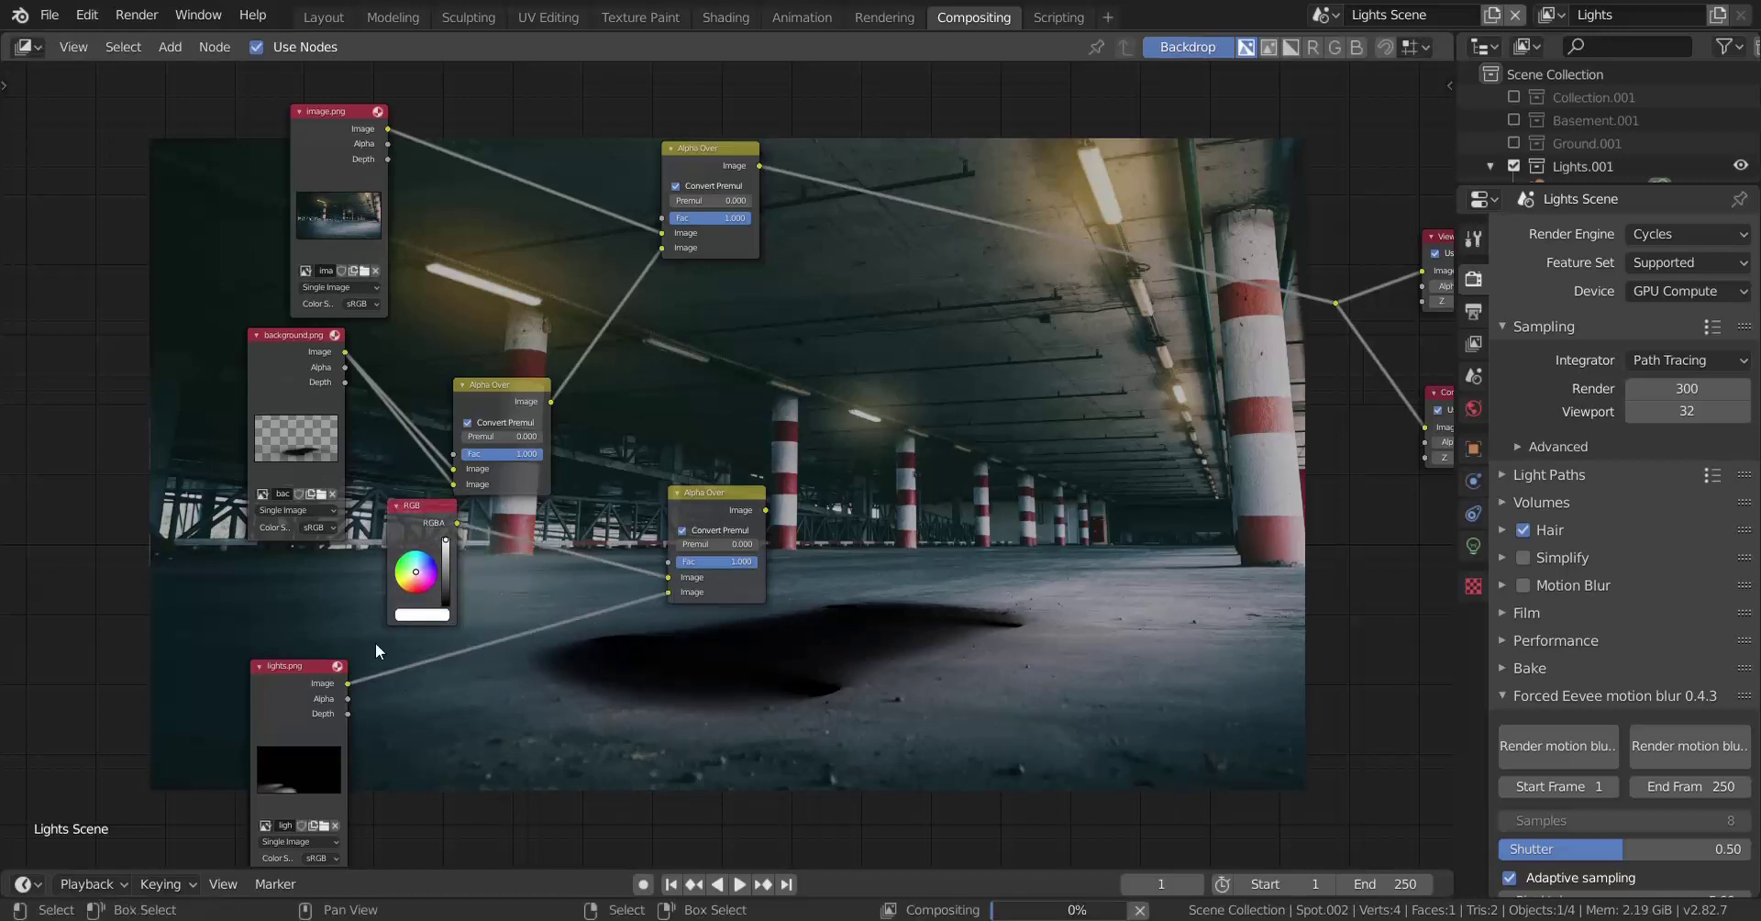
left_click_drag(345, 698, 669, 561)
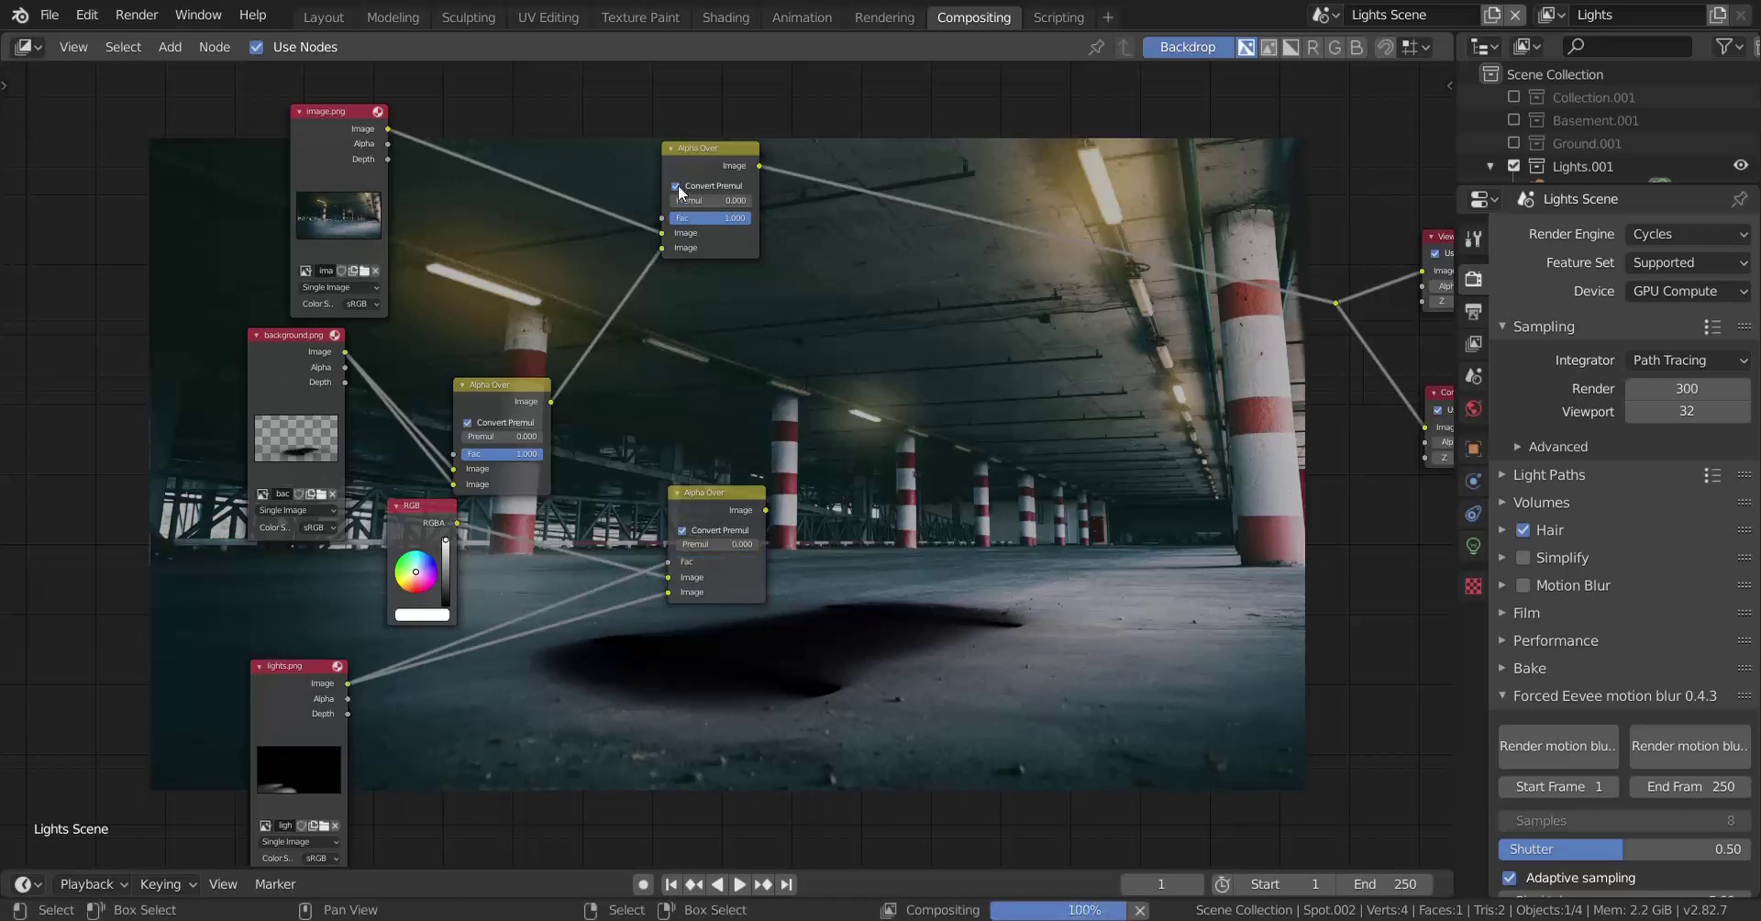
Step: Insert a duplicate of the upper Alpha Over before the outputs and link the lights' Alpha Over into its second image input
left_click(732, 194)
key("shift+d")
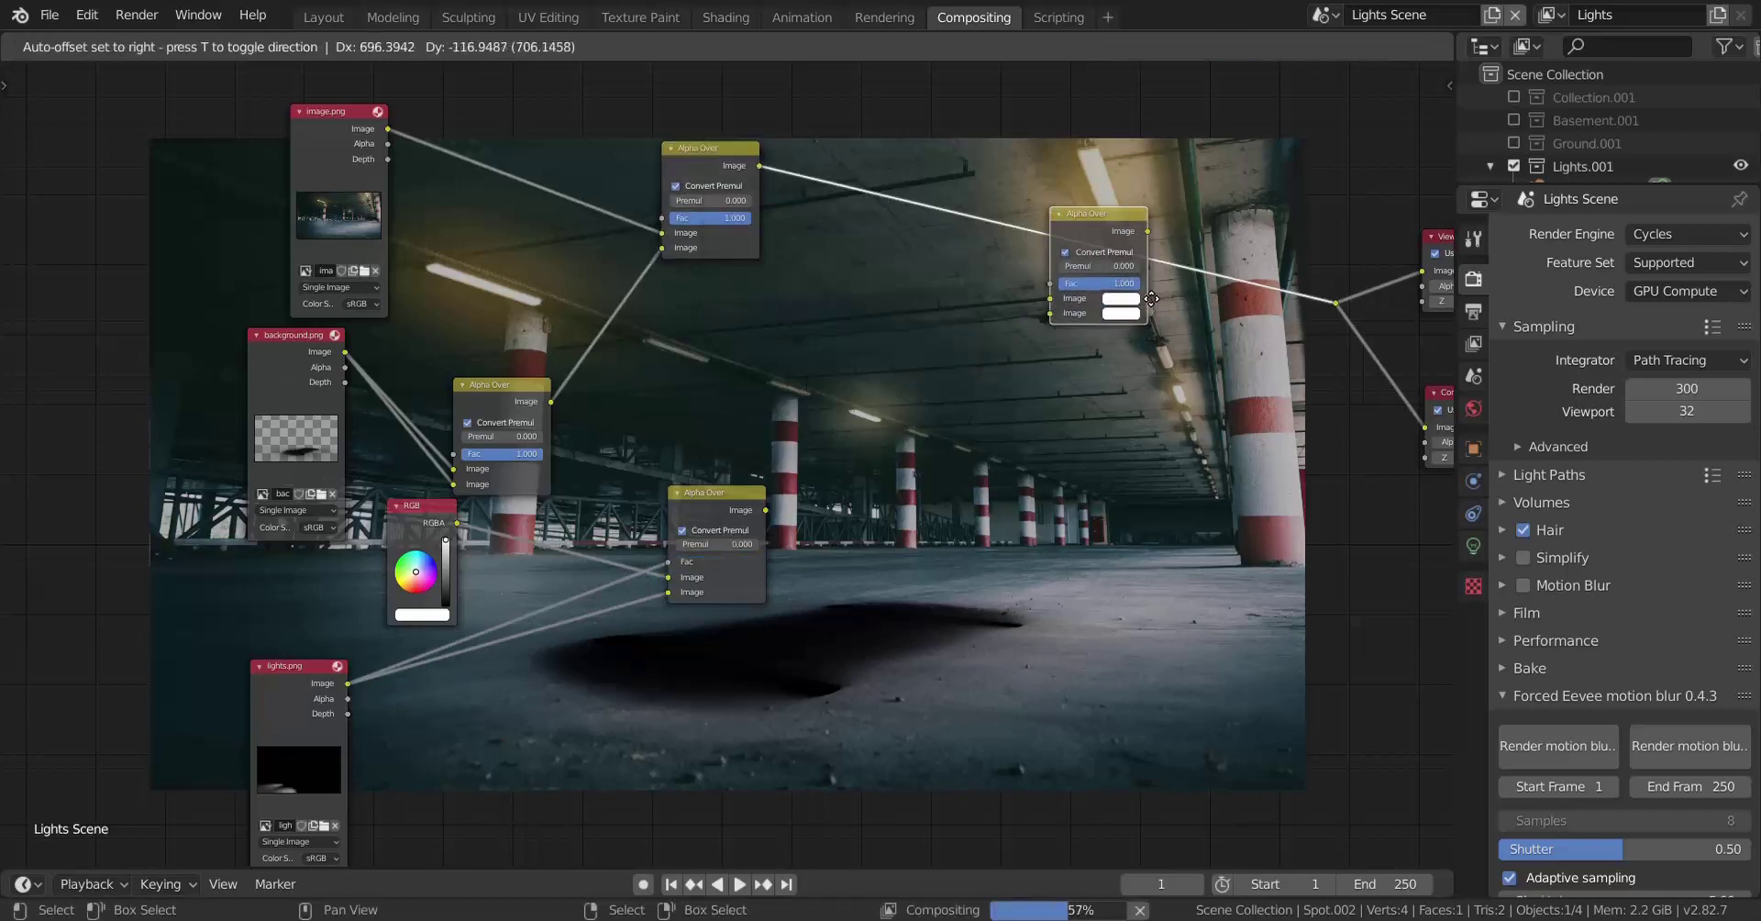
left_click(1152, 299)
left_click_drag(767, 510, 1050, 313)
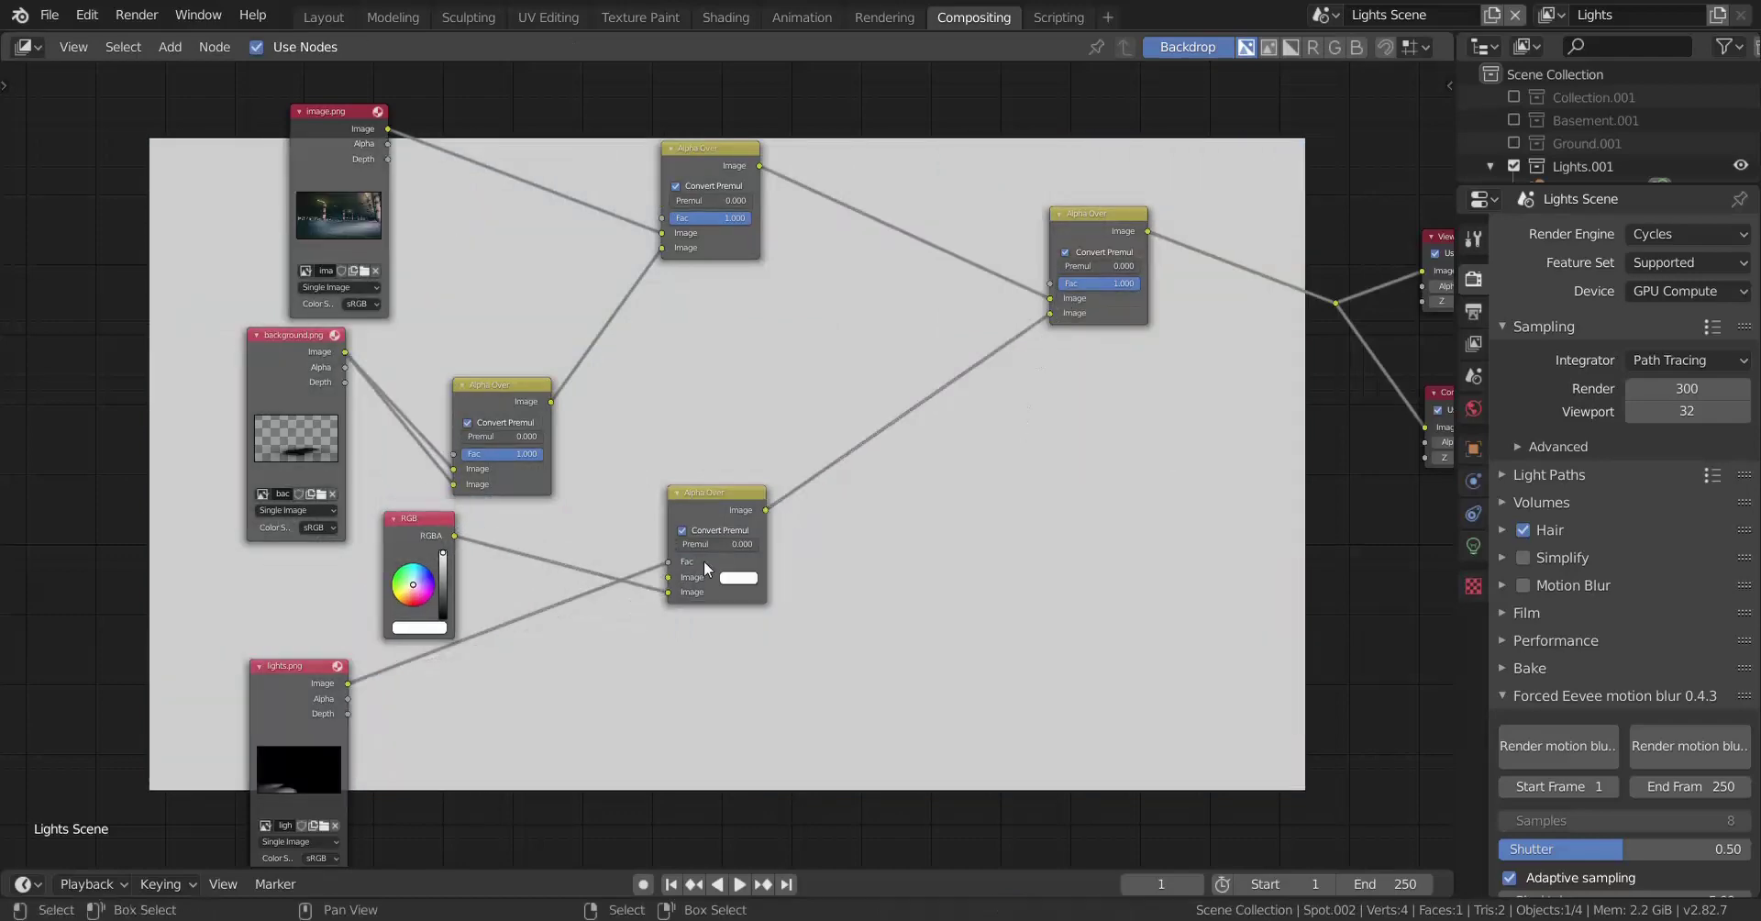
Step: Delete the lights' lower Alpha Over, linking RGB into the last Alpha Over's second image input and lights.png into its Fac
scroll(703, 559, "up", 1)
scroll(720, 510, "down", 2)
middle_click_drag(677, 519, 688, 487)
scroll(690, 486, "up", 2)
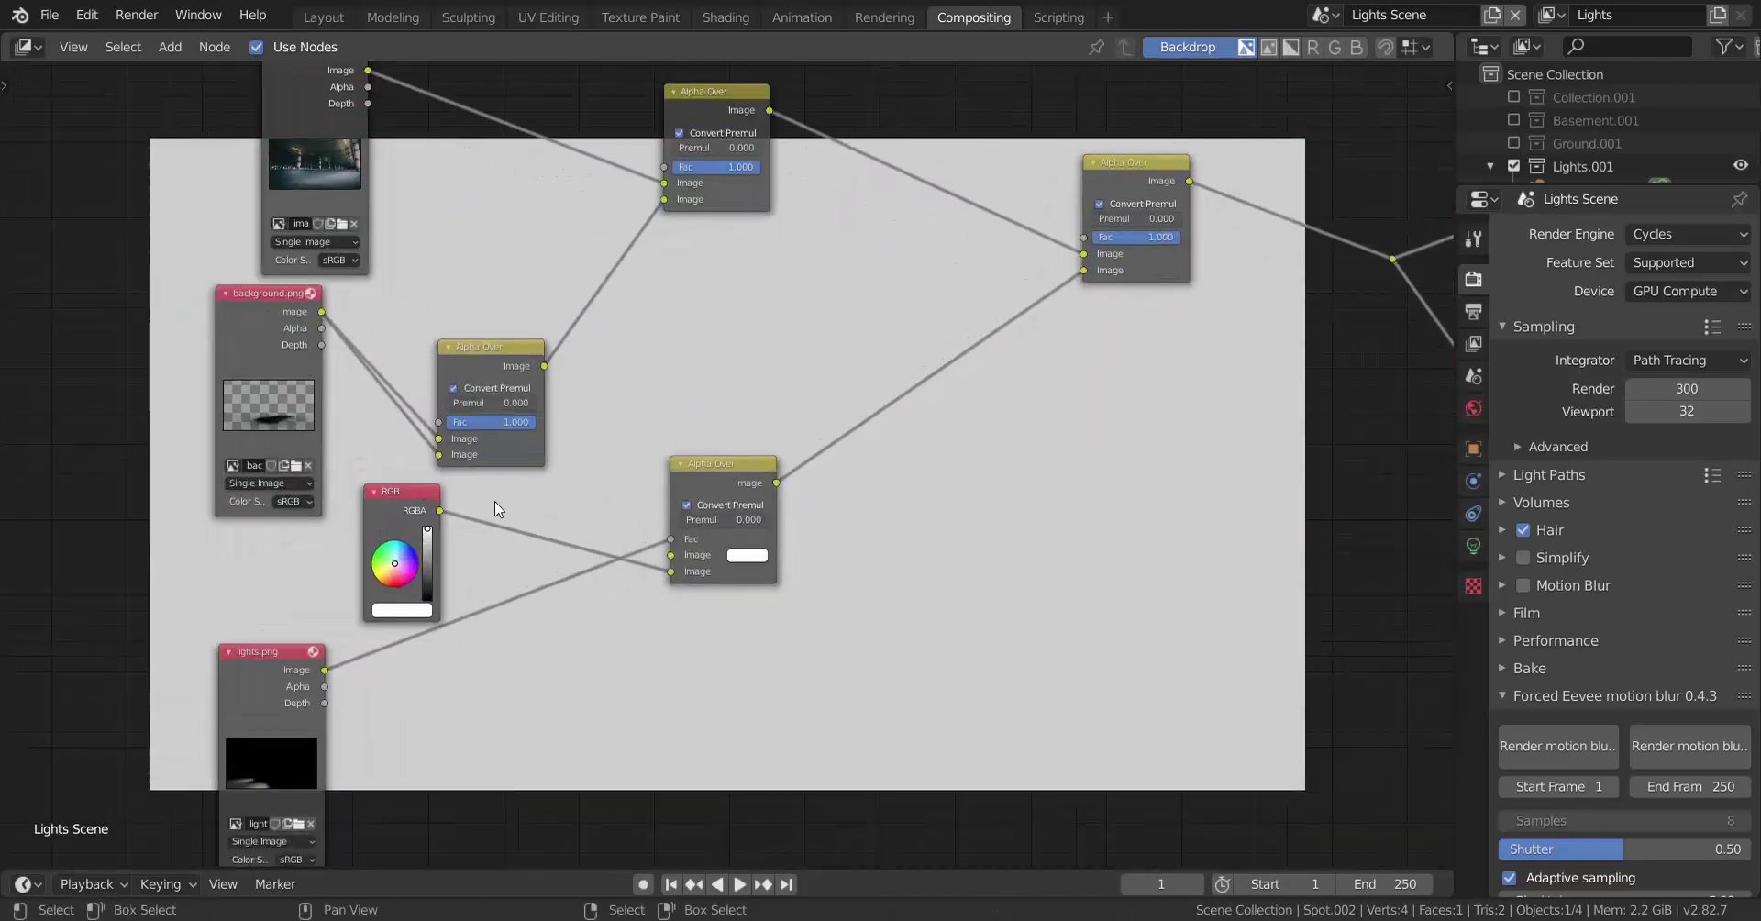
left_click_drag(408, 525, 1085, 270)
left_click(762, 463)
key("x")
left_click_drag(260, 697, 1025, 392)
left_click_drag(1047, 223, 1083, 238)
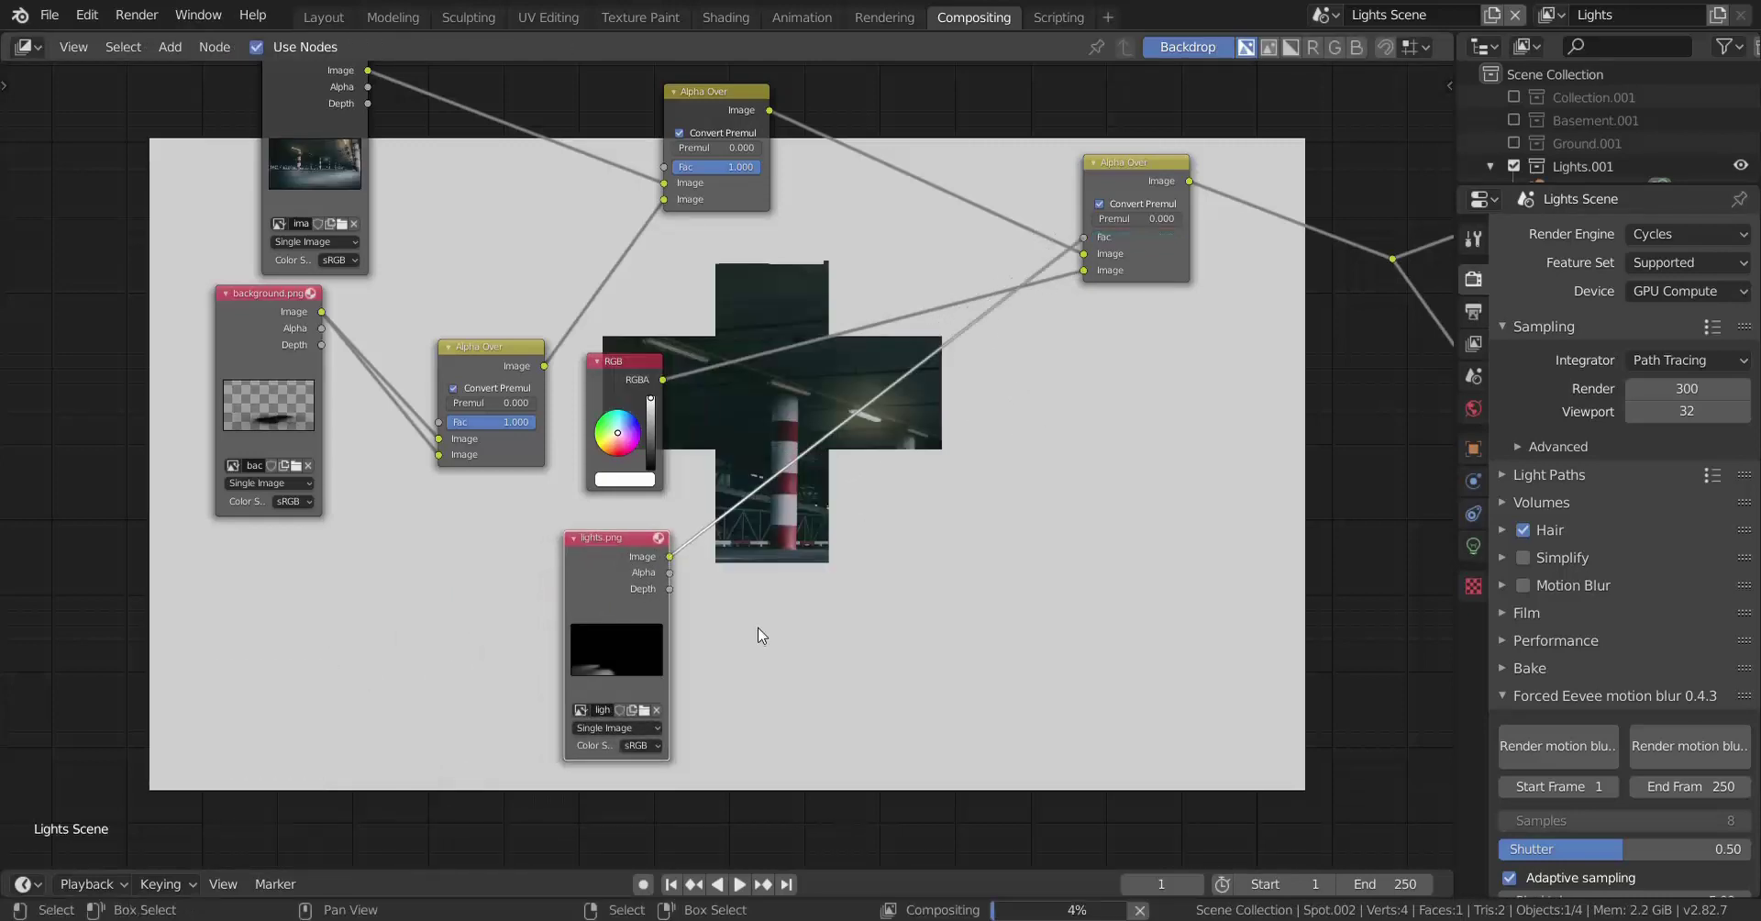
Step: Duplicate the lights.png image node, place the copy below it, and load foreground.png into the copy
middle_click_drag(773, 529, 738, 458)
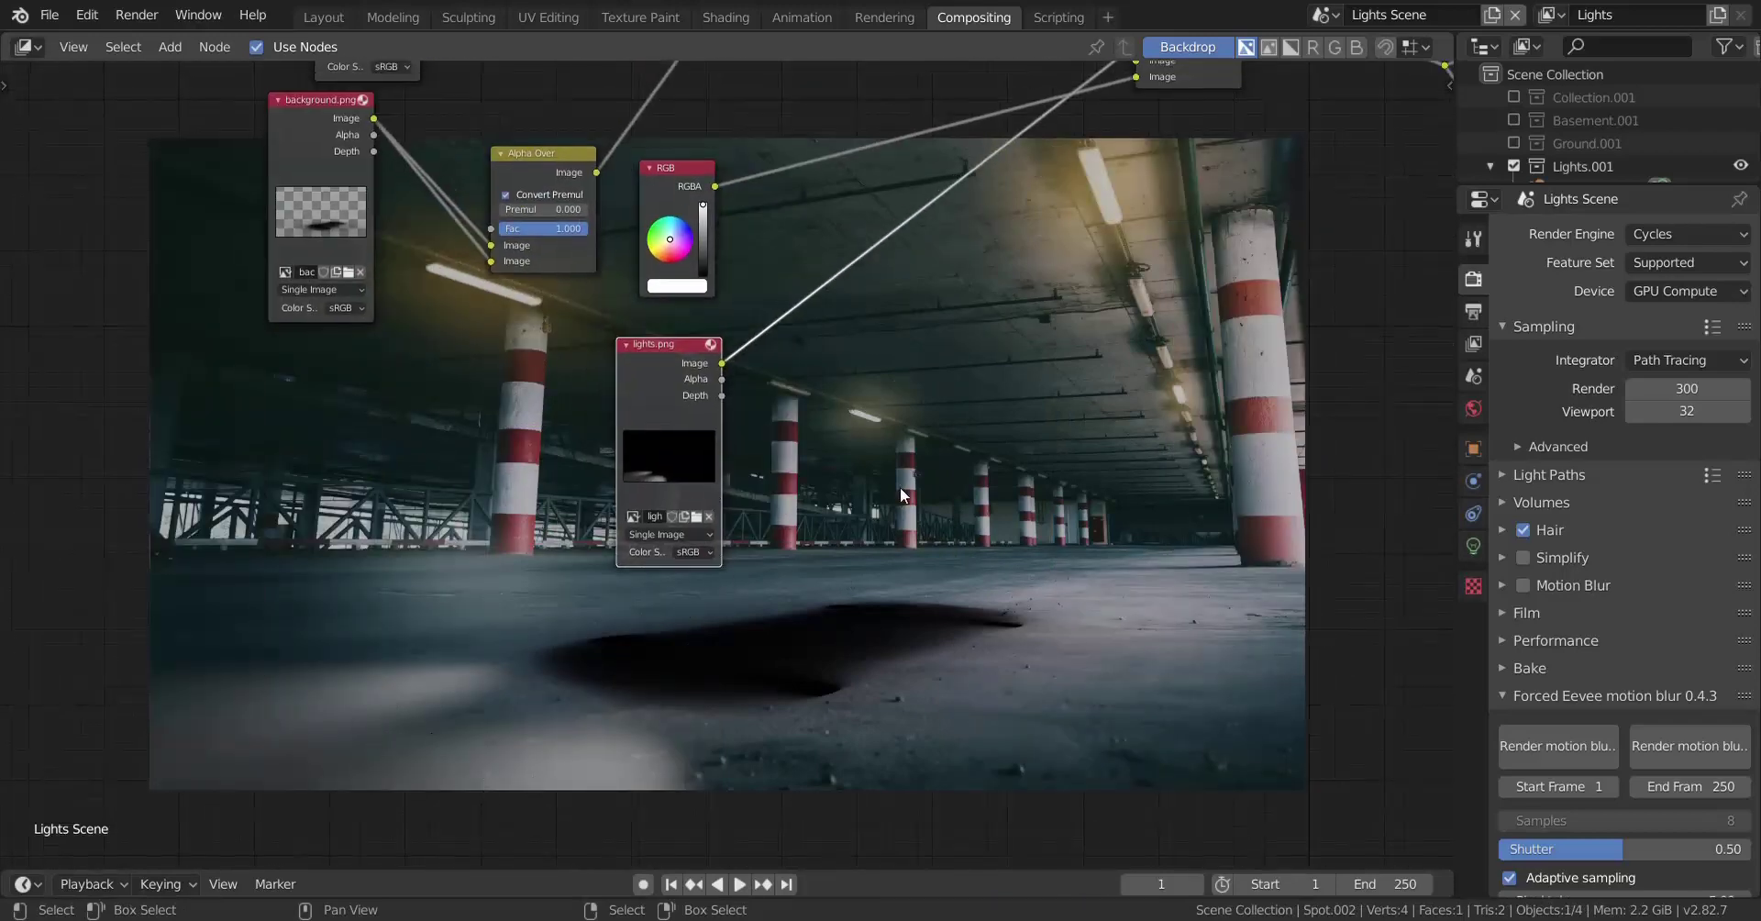
scroll(901, 495, "down", 3)
middle_click_drag(732, 574, 545, 623)
scroll(642, 418, "up", 3)
middle_click_drag(622, 355, 378, 437)
scroll(515, 423, "down", 2)
middle_click_drag(519, 422, 891, 287)
key("shift+d")
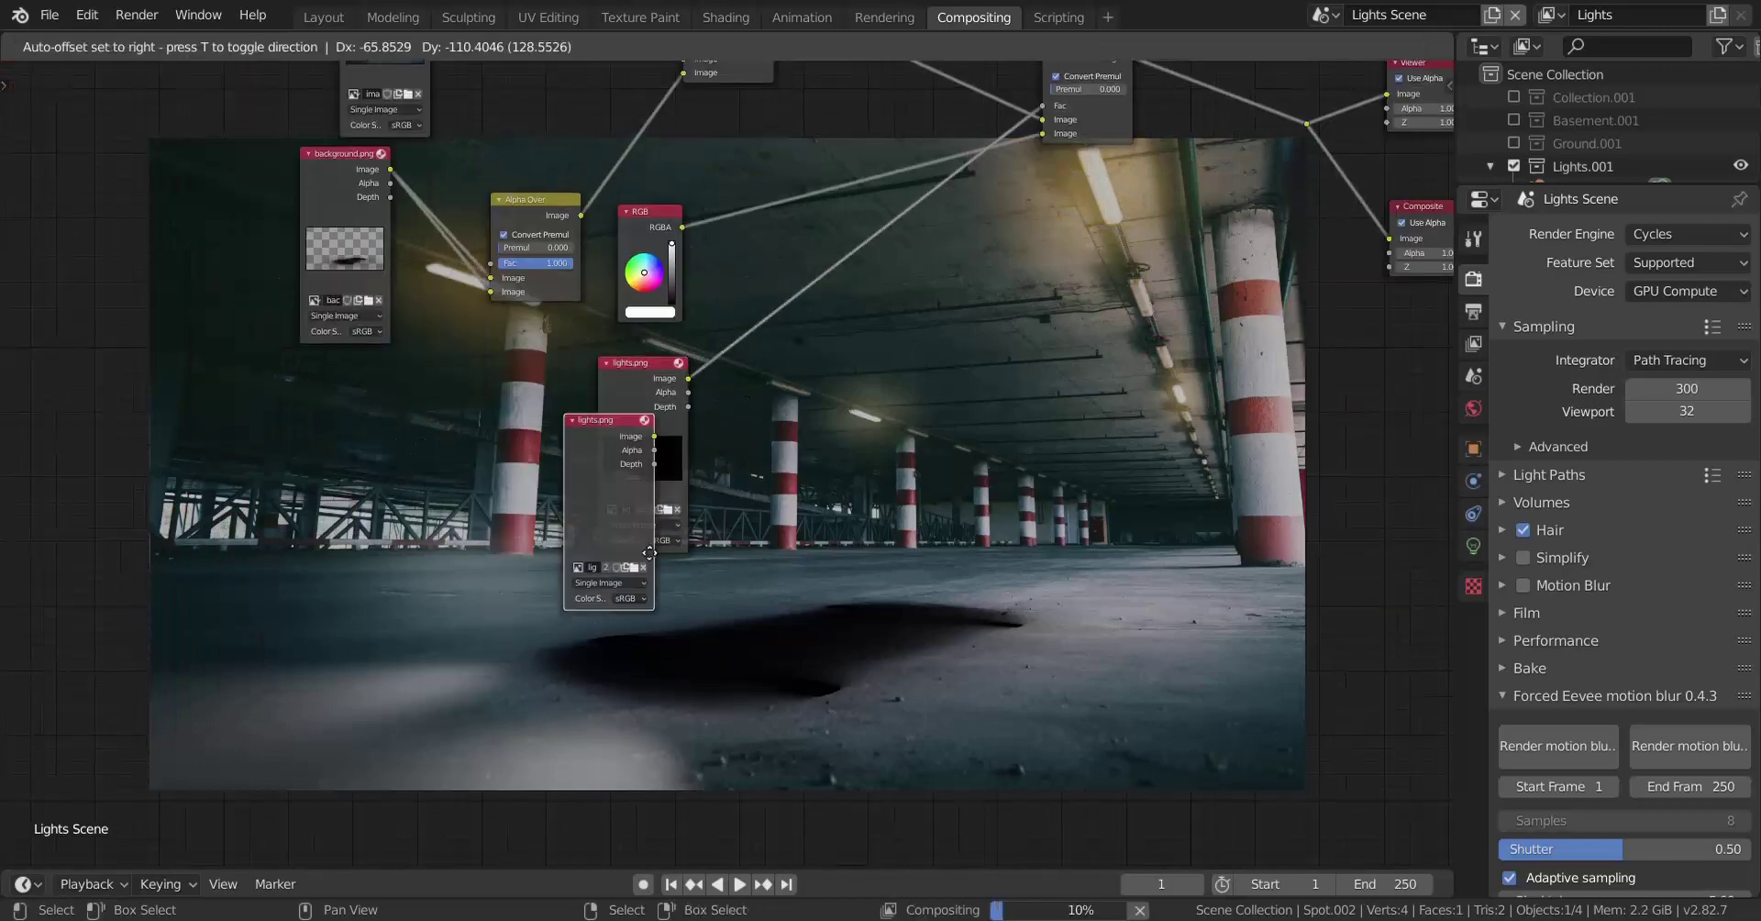
left_click(535, 620)
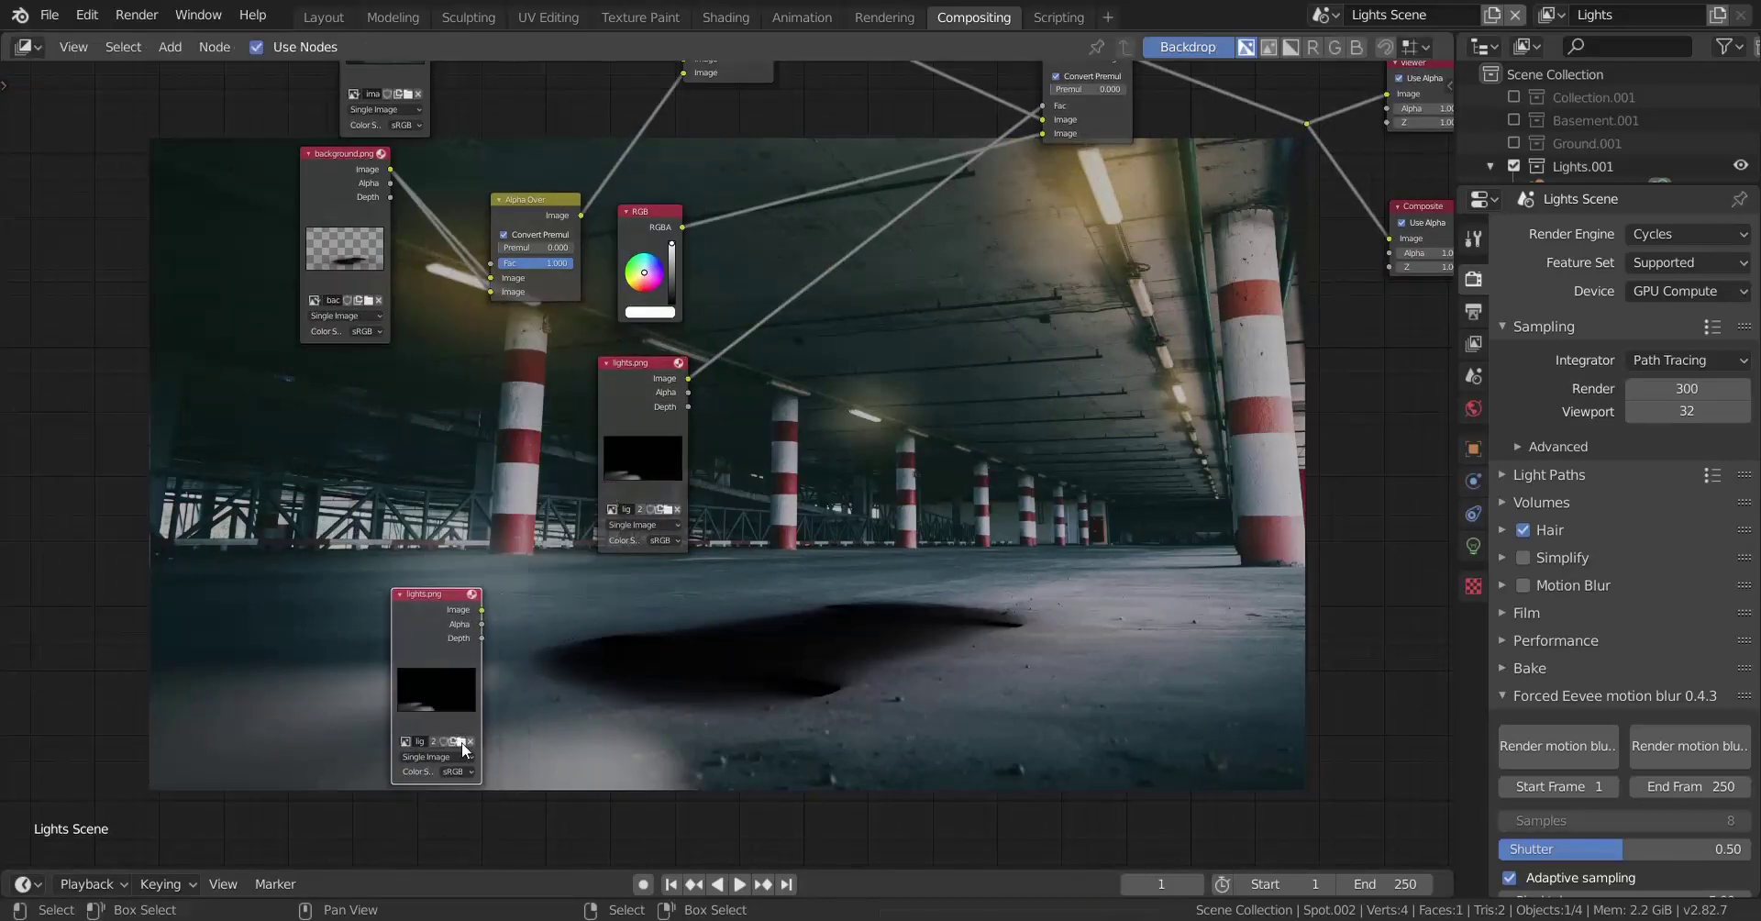
left_click(461, 741)
left_click(579, 150)
double_click(580, 151)
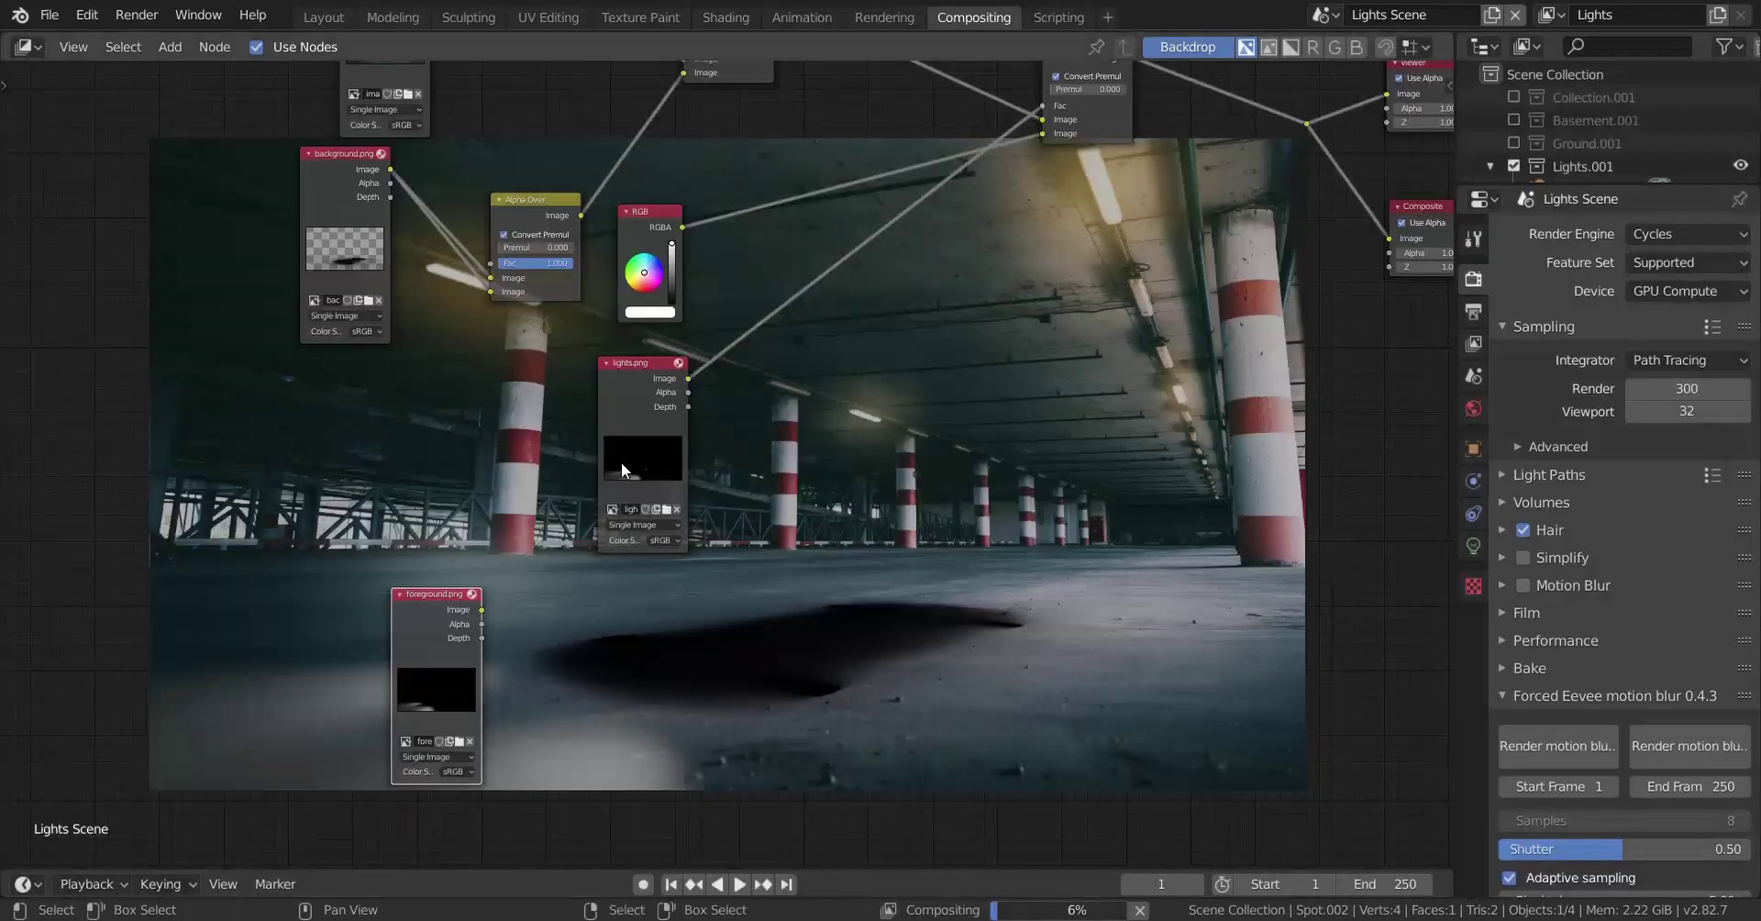
Step: Insert a duplicate of the last Alpha Over before the outputs and link foreground.png into its second image input
middle_click_drag(818, 304, 698, 356)
left_click(951, 115)
key("shift+d")
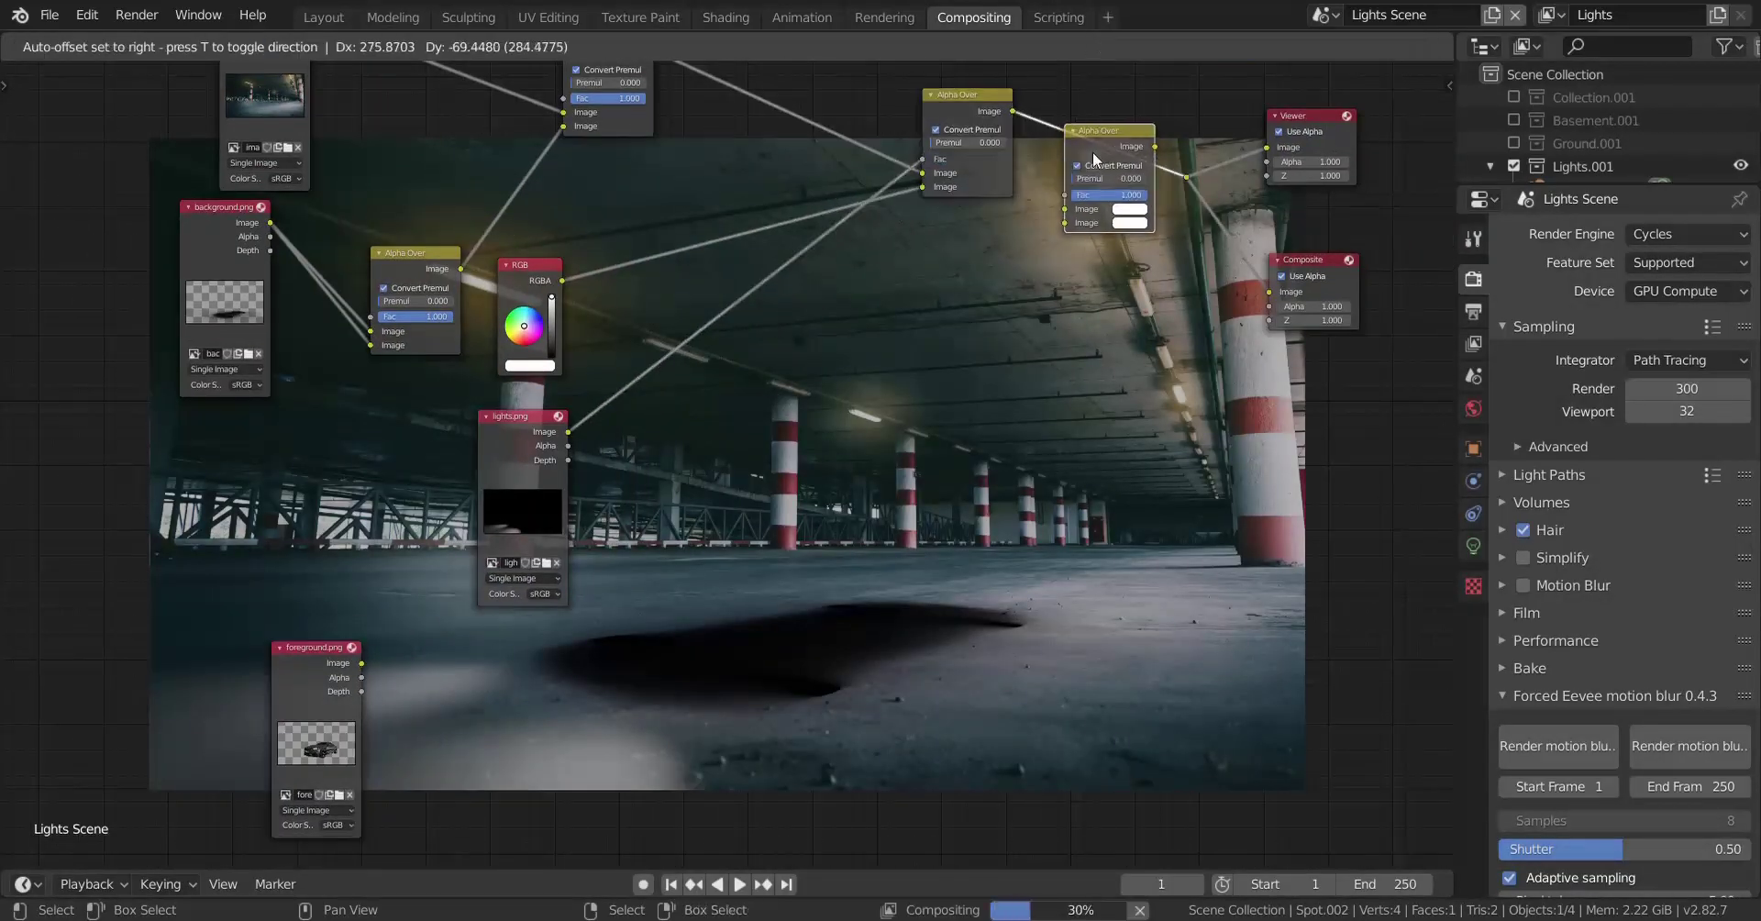
left_click(1093, 155)
left_click_drag(362, 662, 1066, 220)
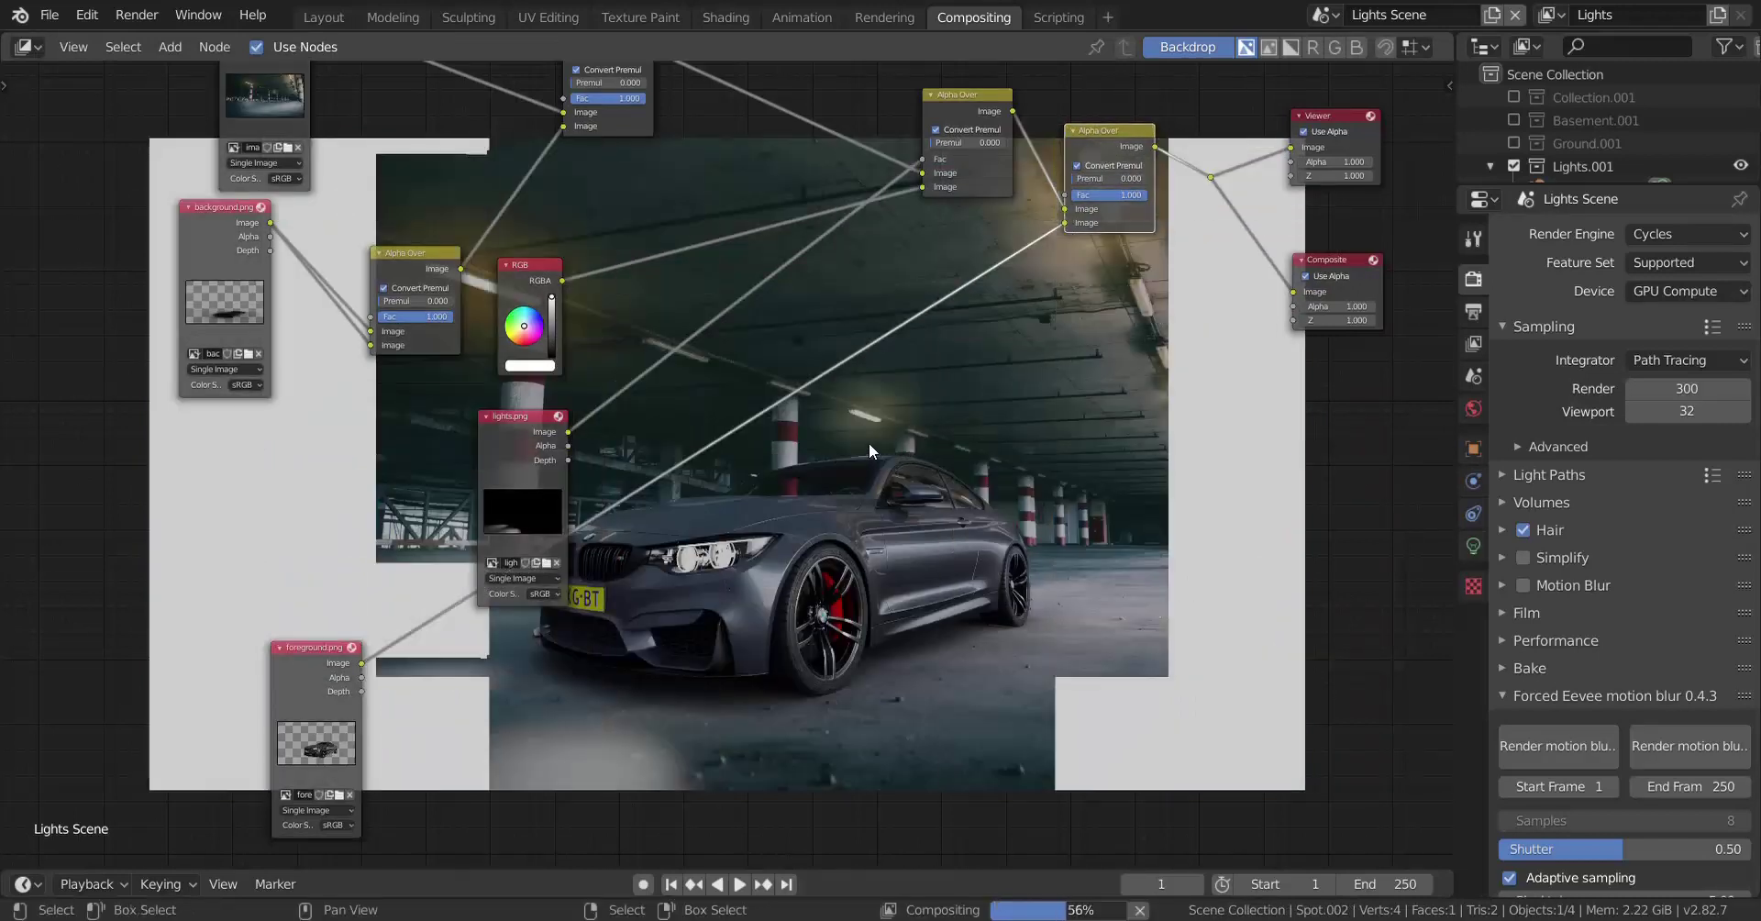
Step: Move the Viewer and Composite nodes farther away and insert a Color Balance node between them and the last Alpha Over
middle_click_drag(868, 442, 562, 430)
left_click_drag(834, 118, 1006, 372)
key("g")
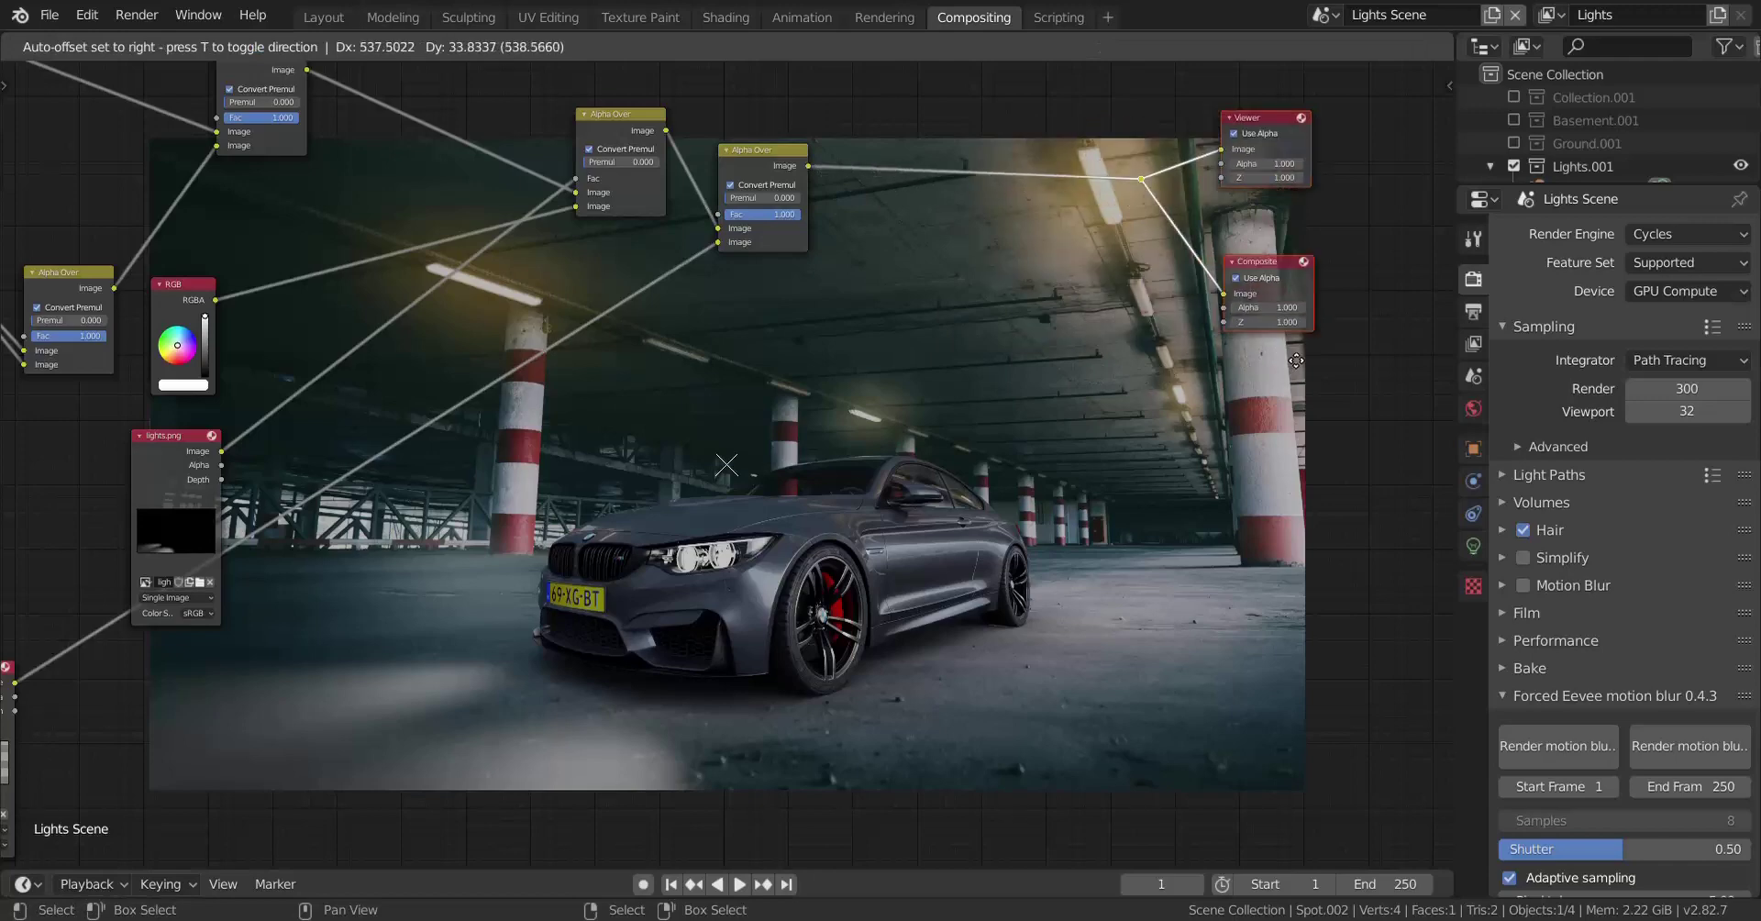
left_click(1288, 353)
key("shift+a")
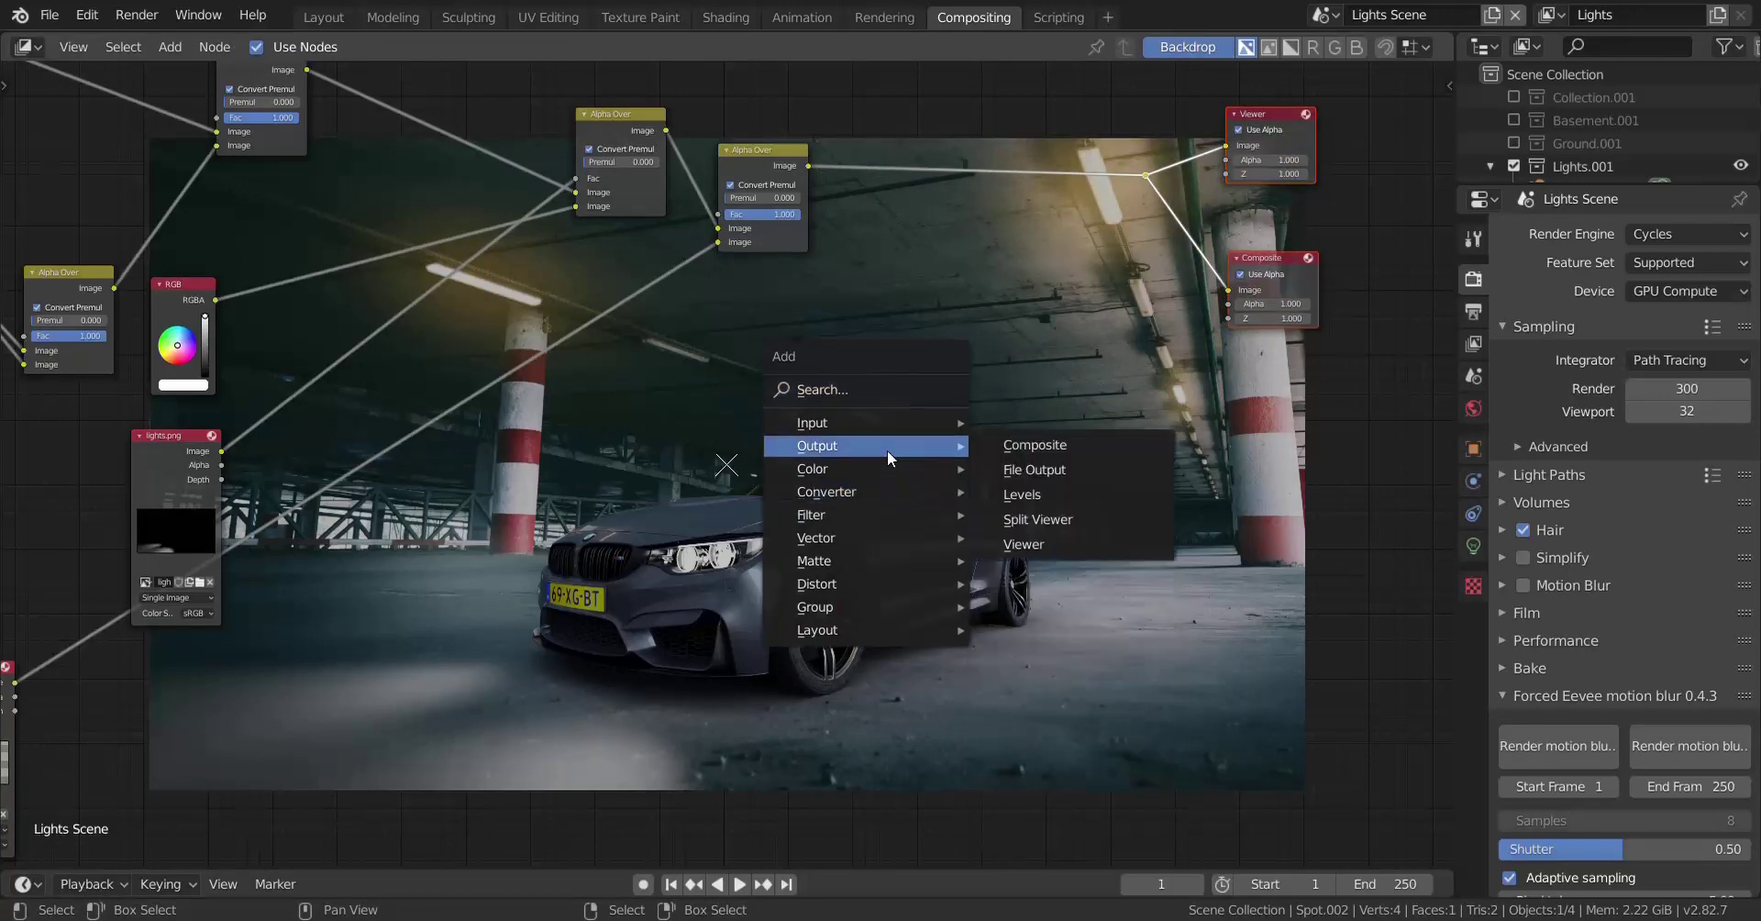
mouse_move(882, 468)
left_click(1044, 517)
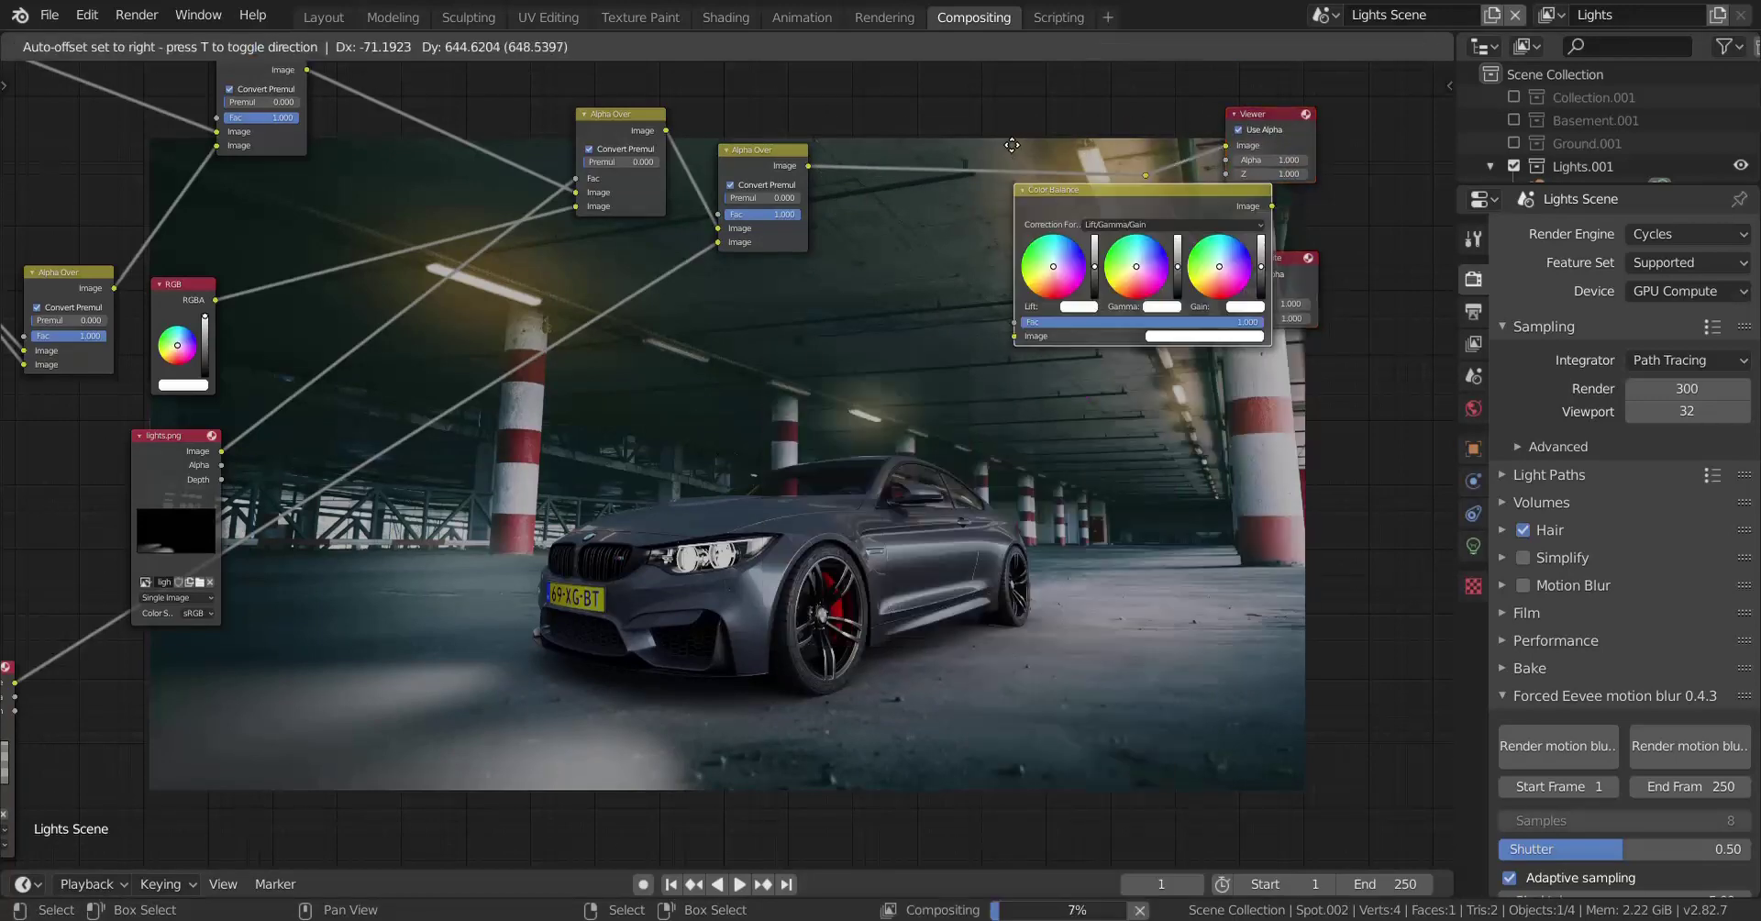
left_click(982, 295)
Step: Tint the Color Balance node's Lift colour slightly towards red to warm the shadows
scroll(1027, 352, "up", 2)
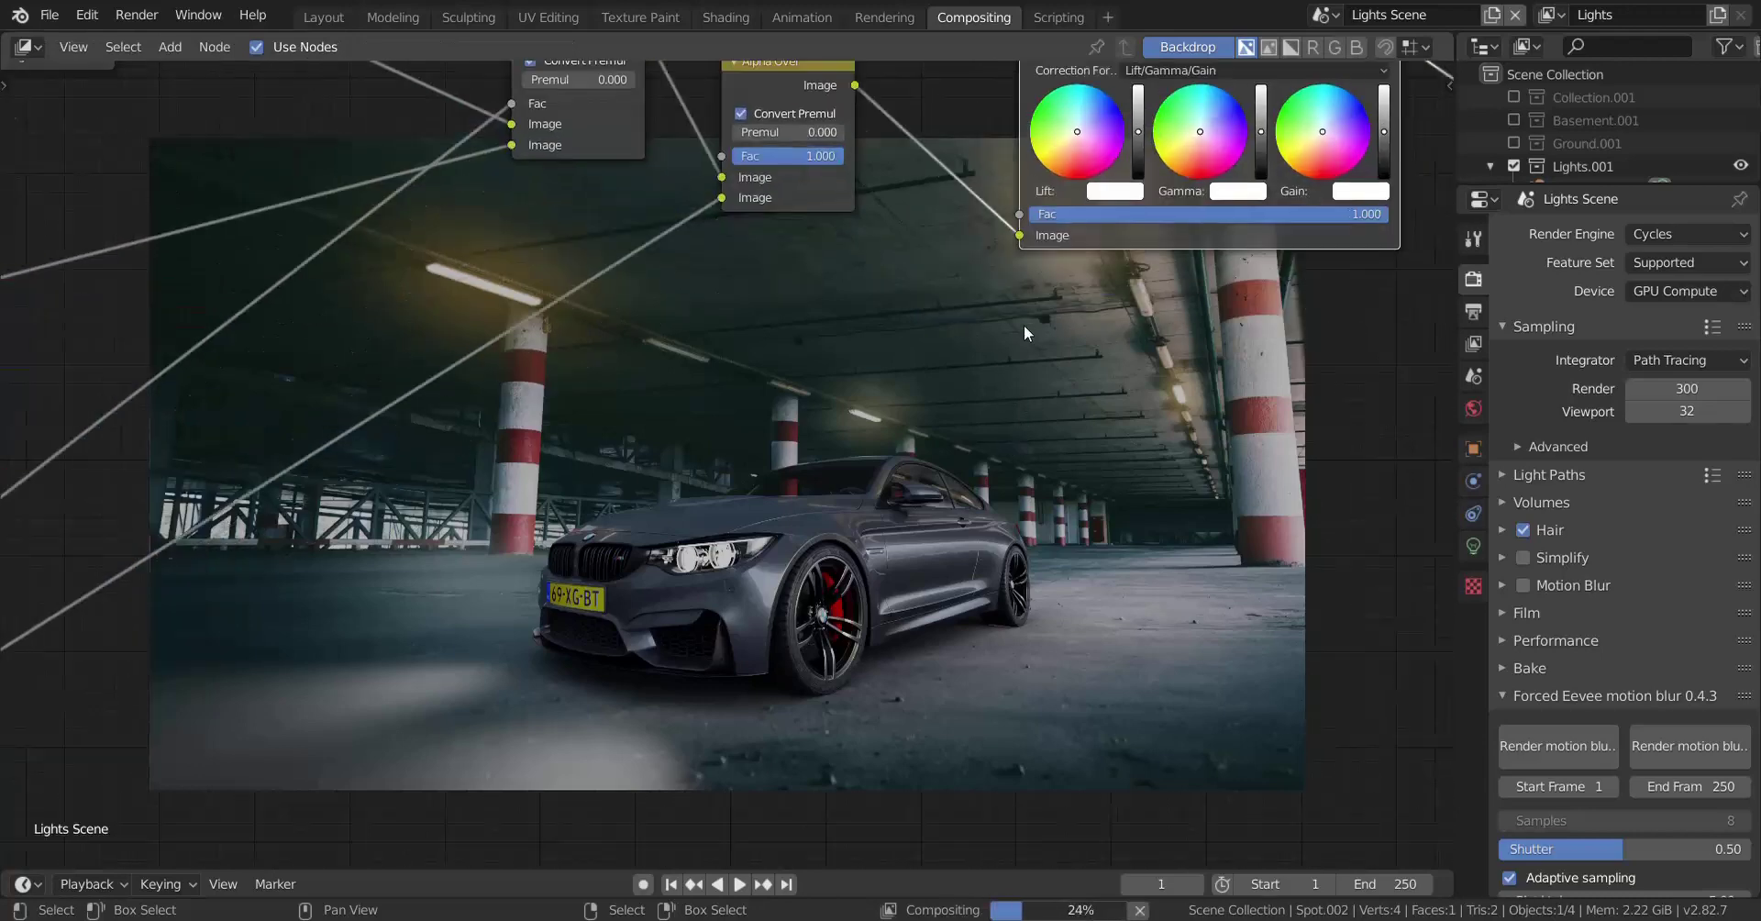
middle_click_drag(820, 409, 802, 409)
scroll(898, 317, "up", 1)
middle_click_drag(784, 349, 775, 356)
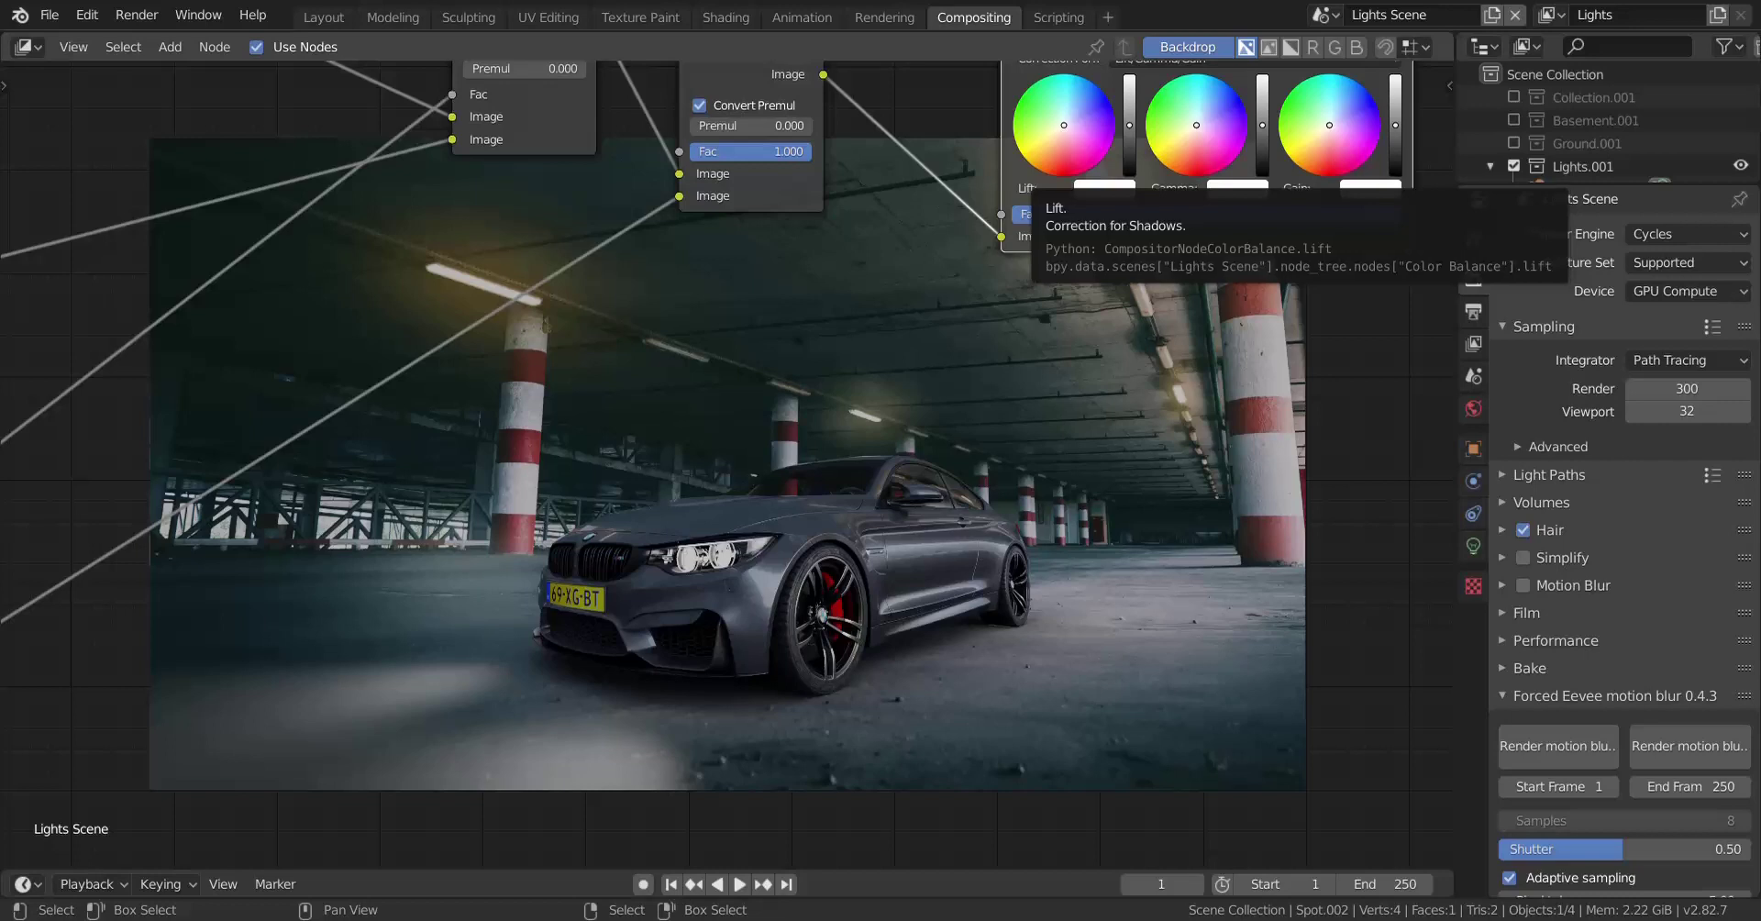
left_click_drag(1065, 126, 1064, 134)
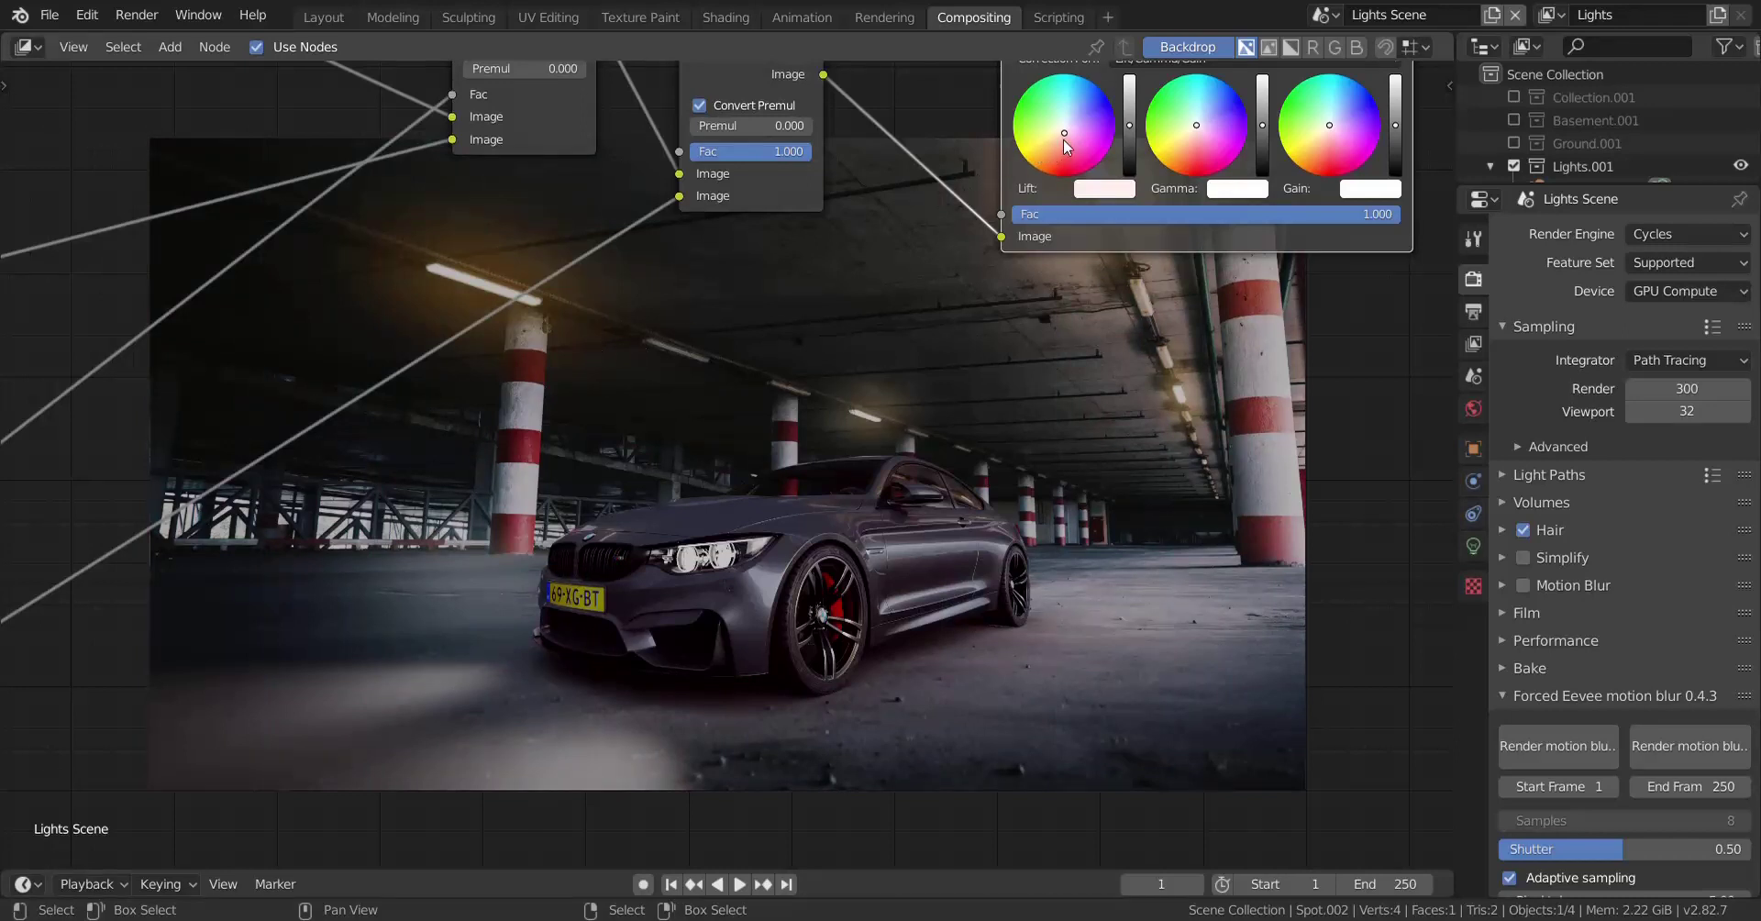
left_click(1063, 140)
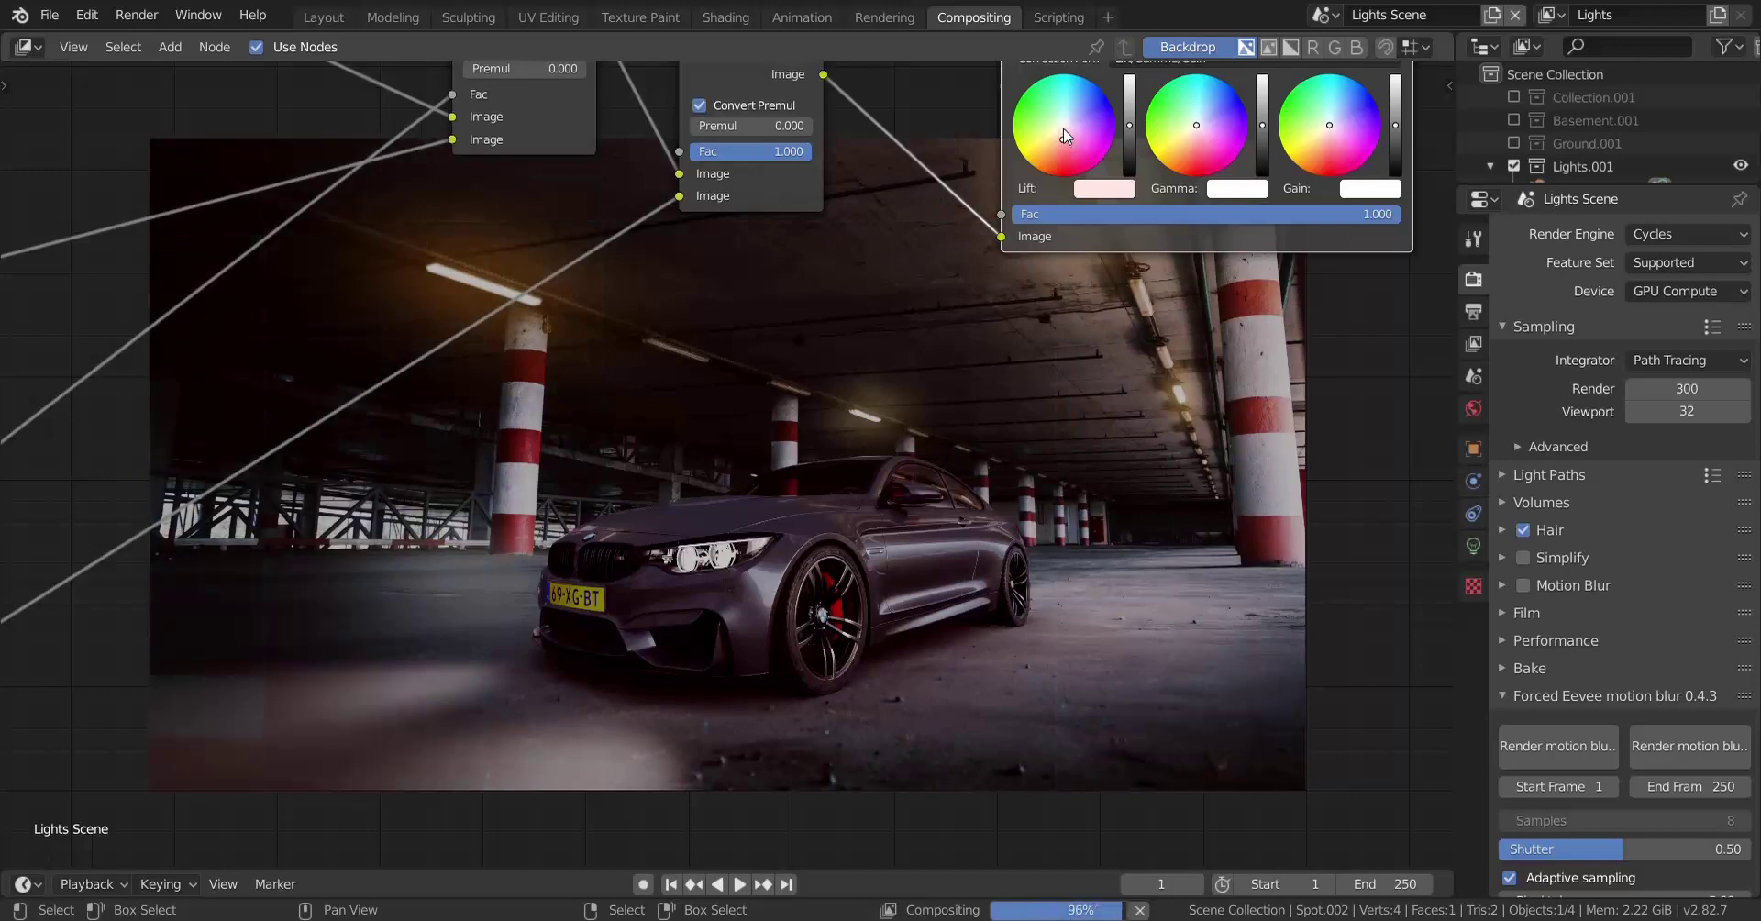
left_click(1063, 135)
Step: Move the lights.png node away from the RGB node, closer to foreground.png
scroll(644, 431, "down", 9)
middle_click_drag(946, 373, 1421, 197)
middle_click_drag(605, 501, 591, 490)
scroll(736, 376, "up", 2)
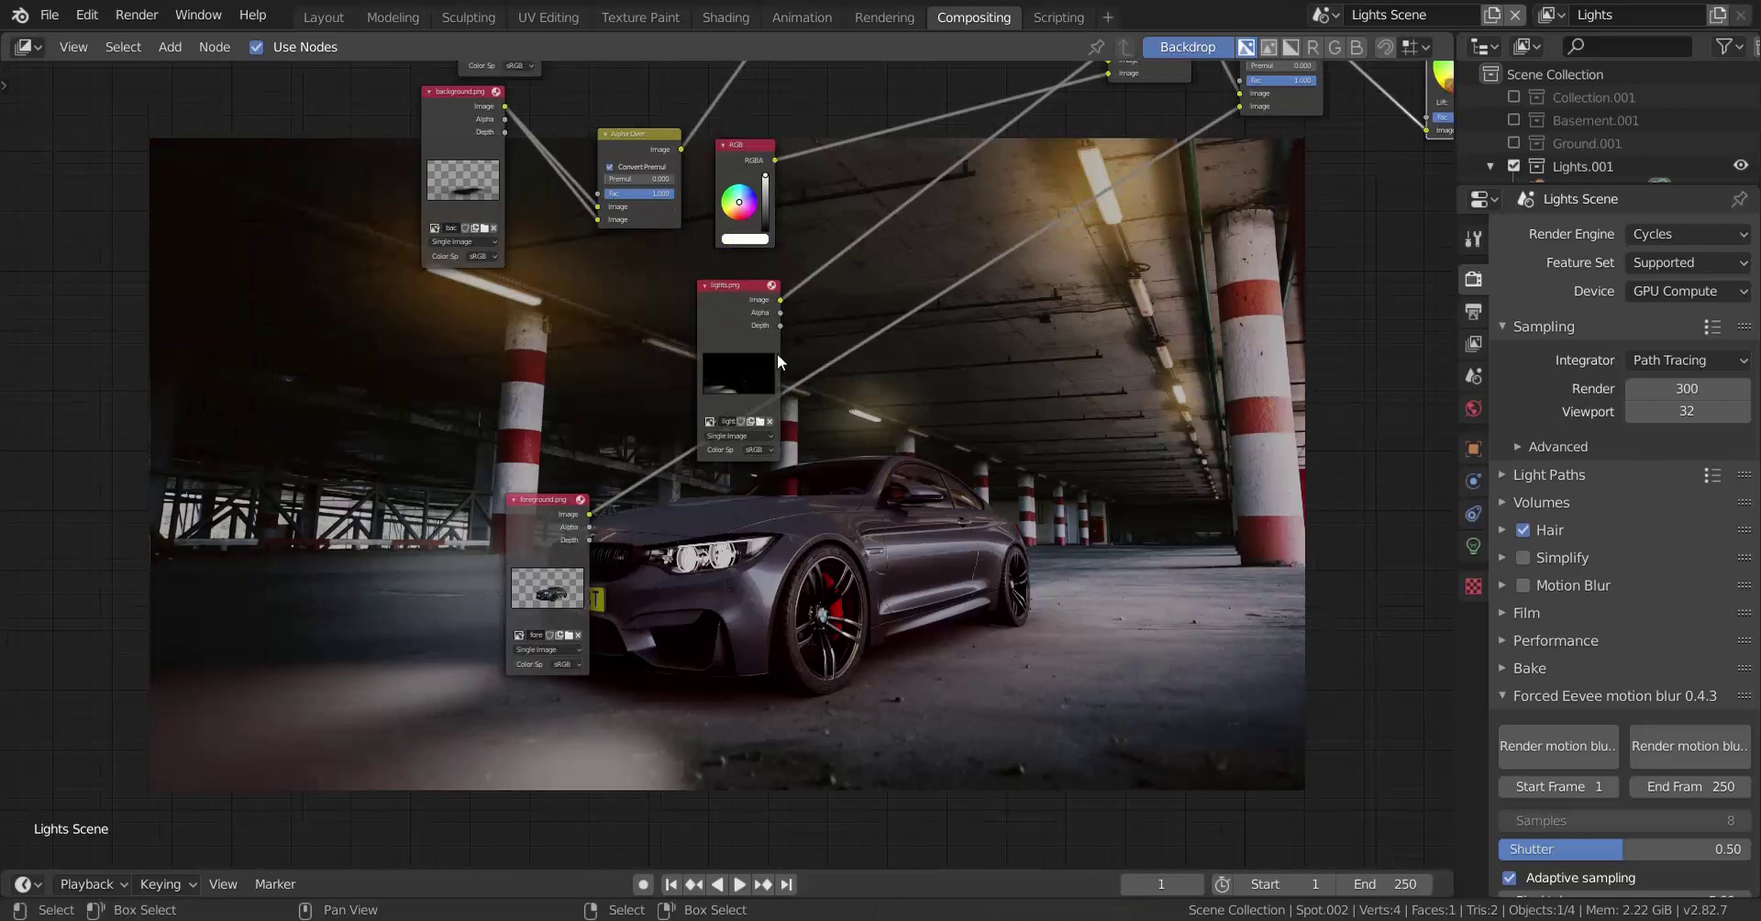
left_click_drag(735, 305, 641, 314)
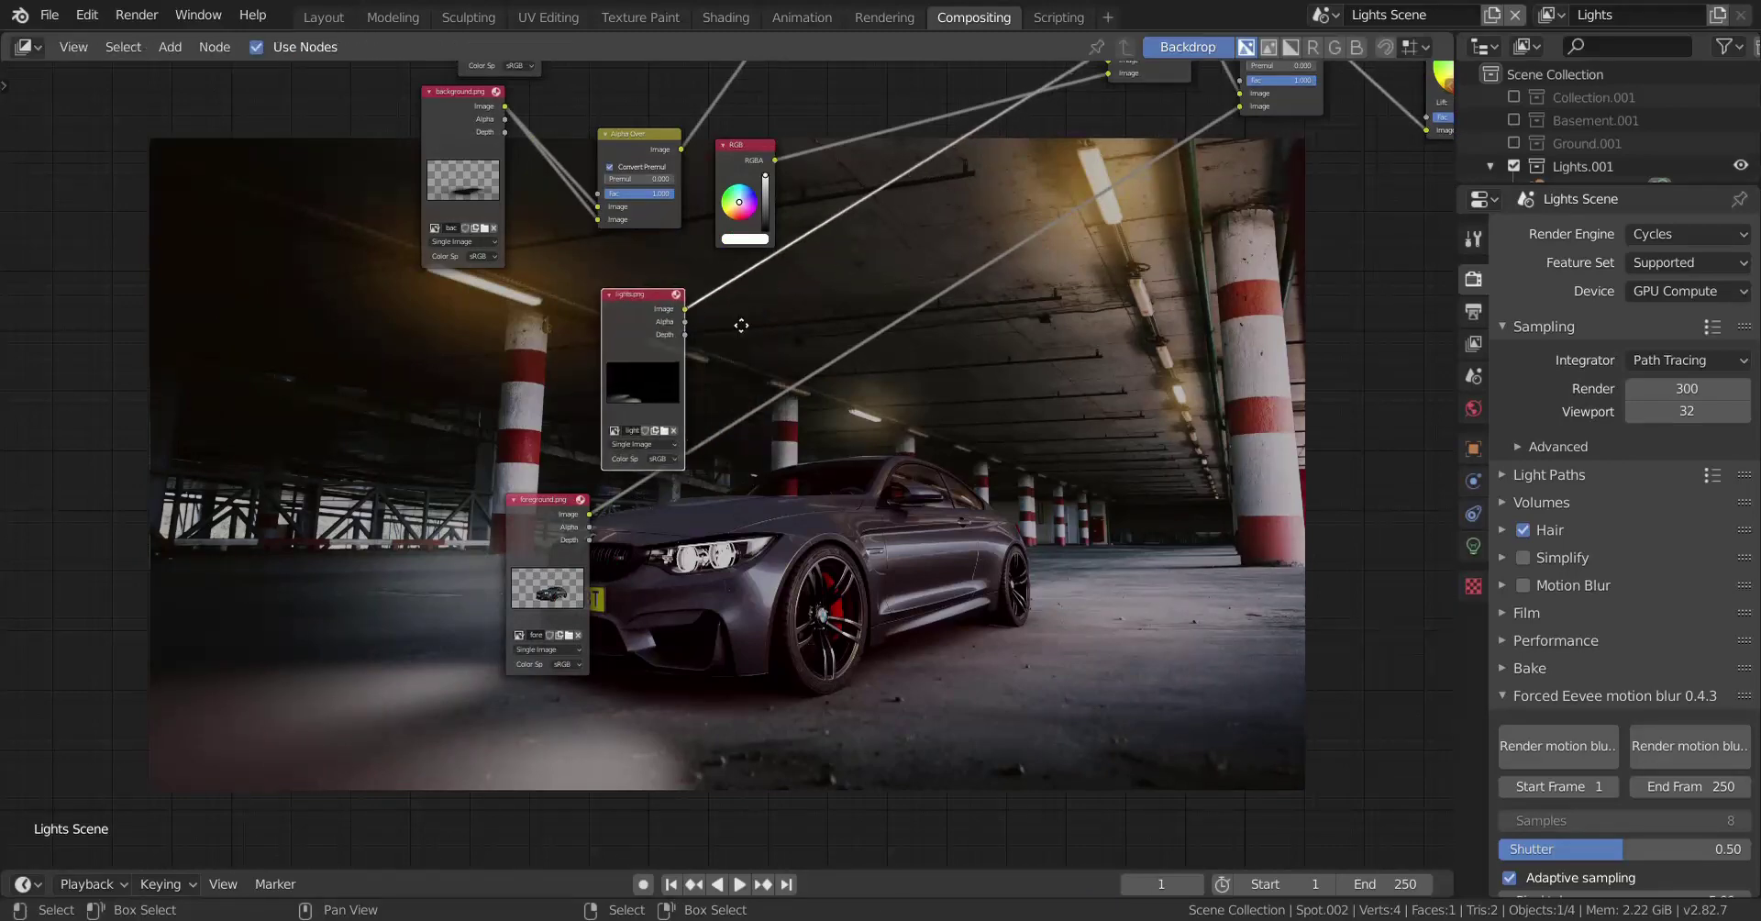
Step: Try light green and purple as the light colour on the RGB node, and return it to near white
middle_click_drag(767, 283, 529, 570)
scroll(591, 454, "up", 2)
middle_click_drag(432, 541, 613, 475)
scroll(637, 469, "up", 4)
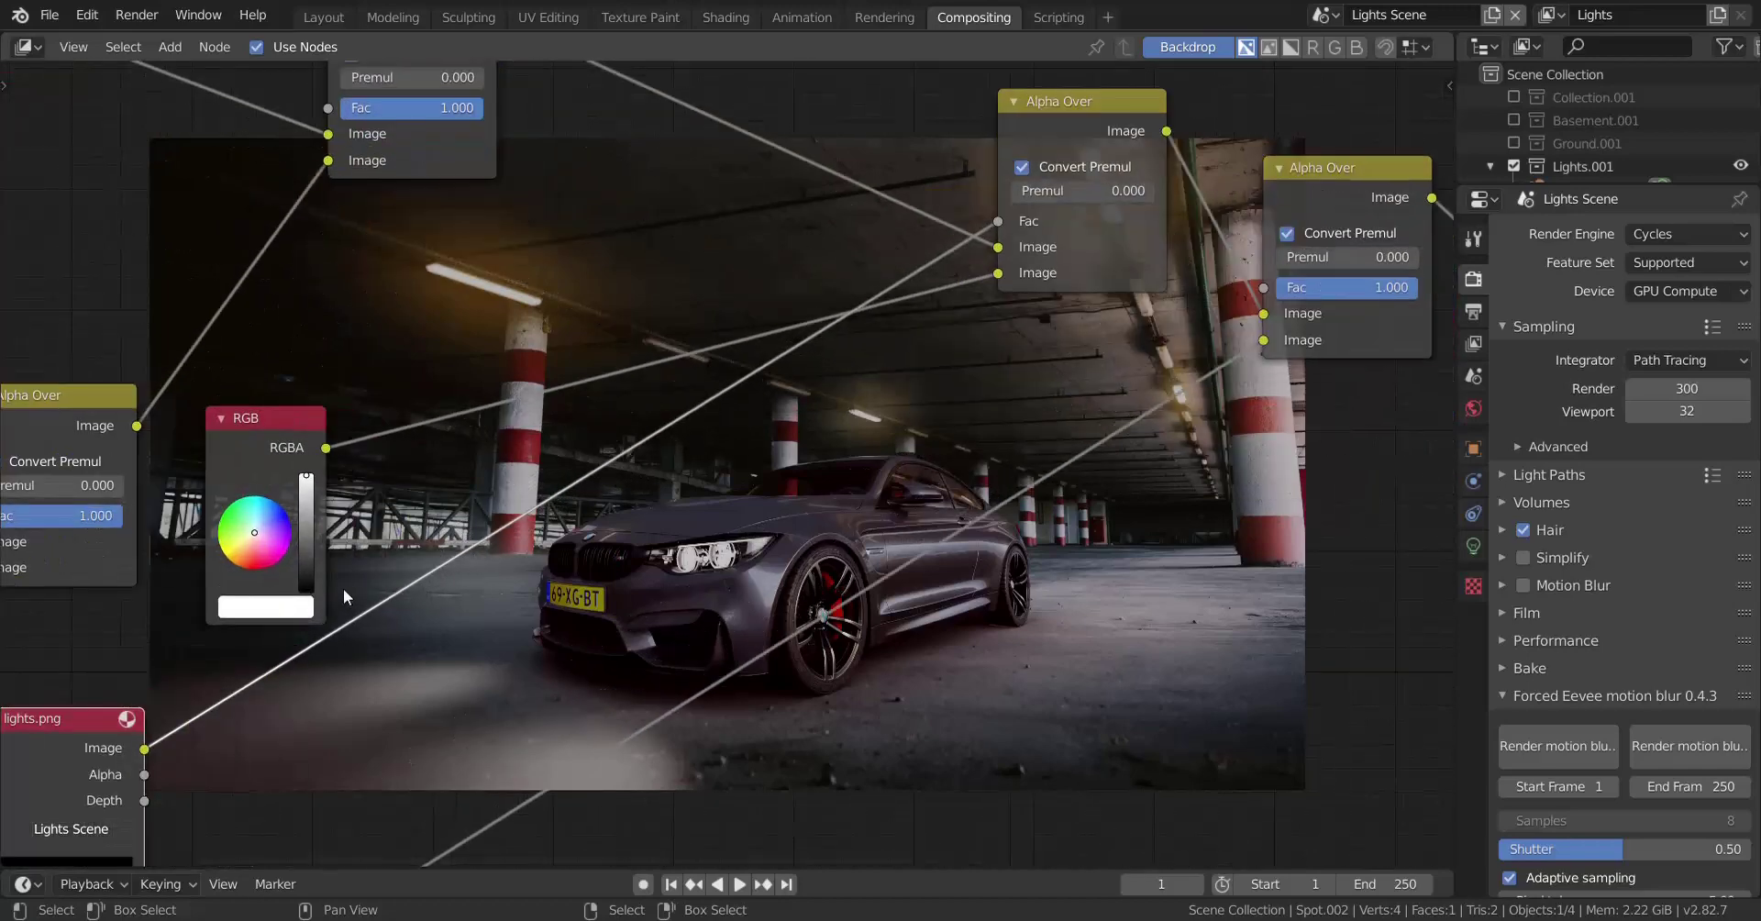
scroll(299, 573, "up", 2)
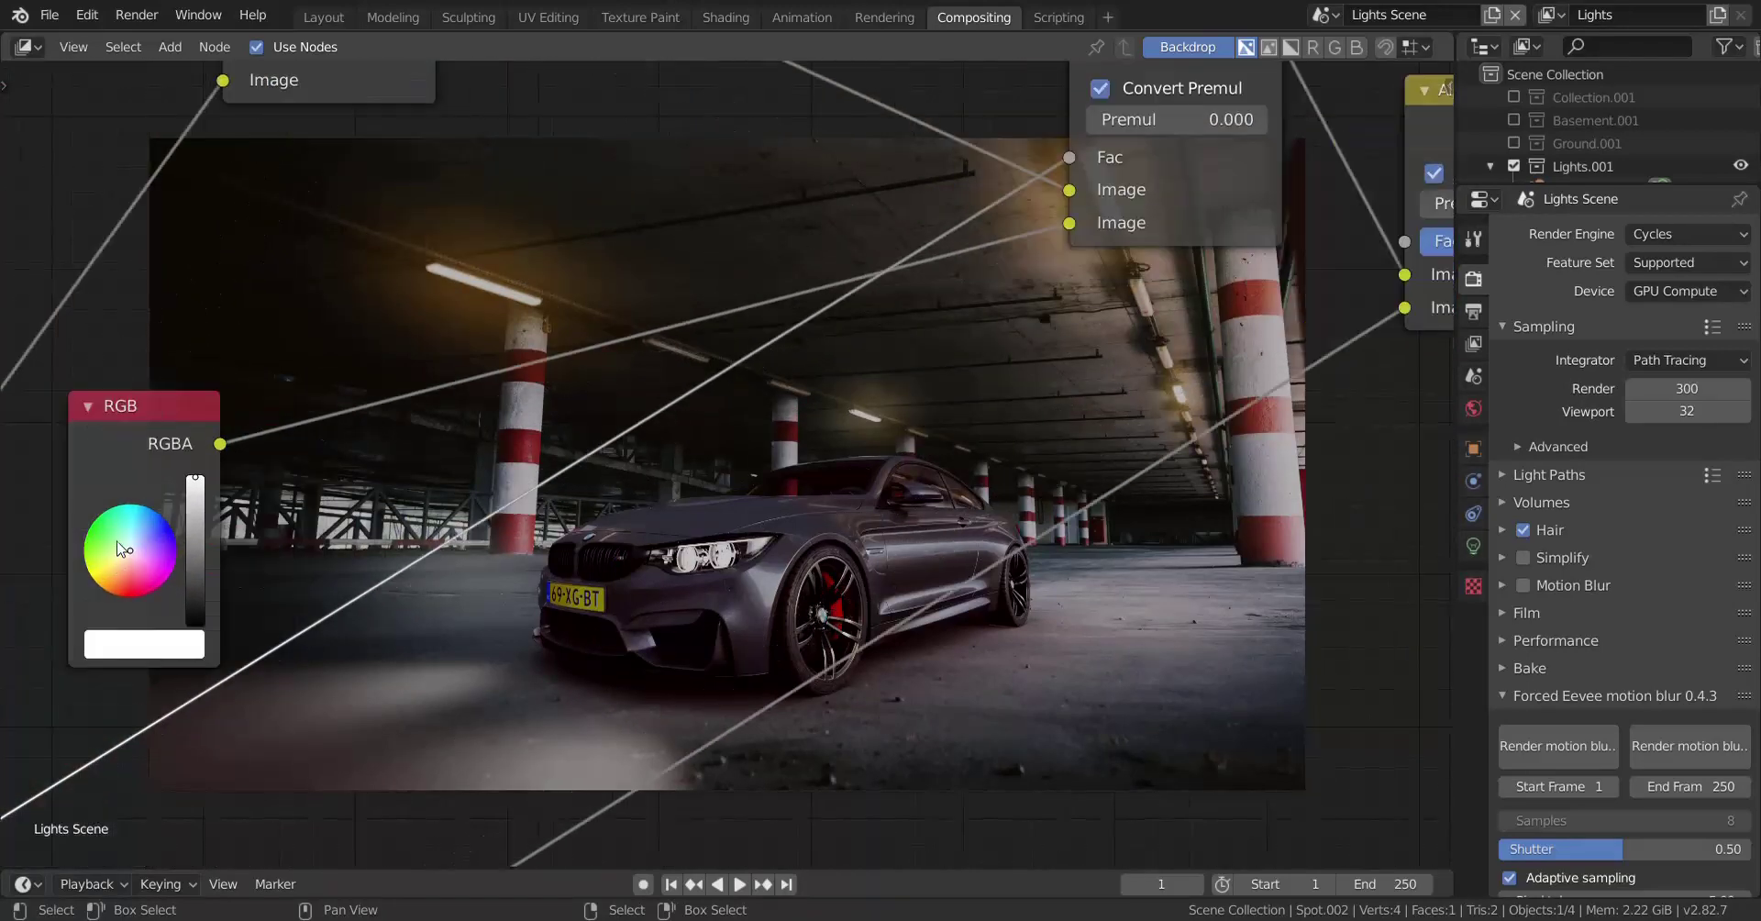
left_click(116, 542)
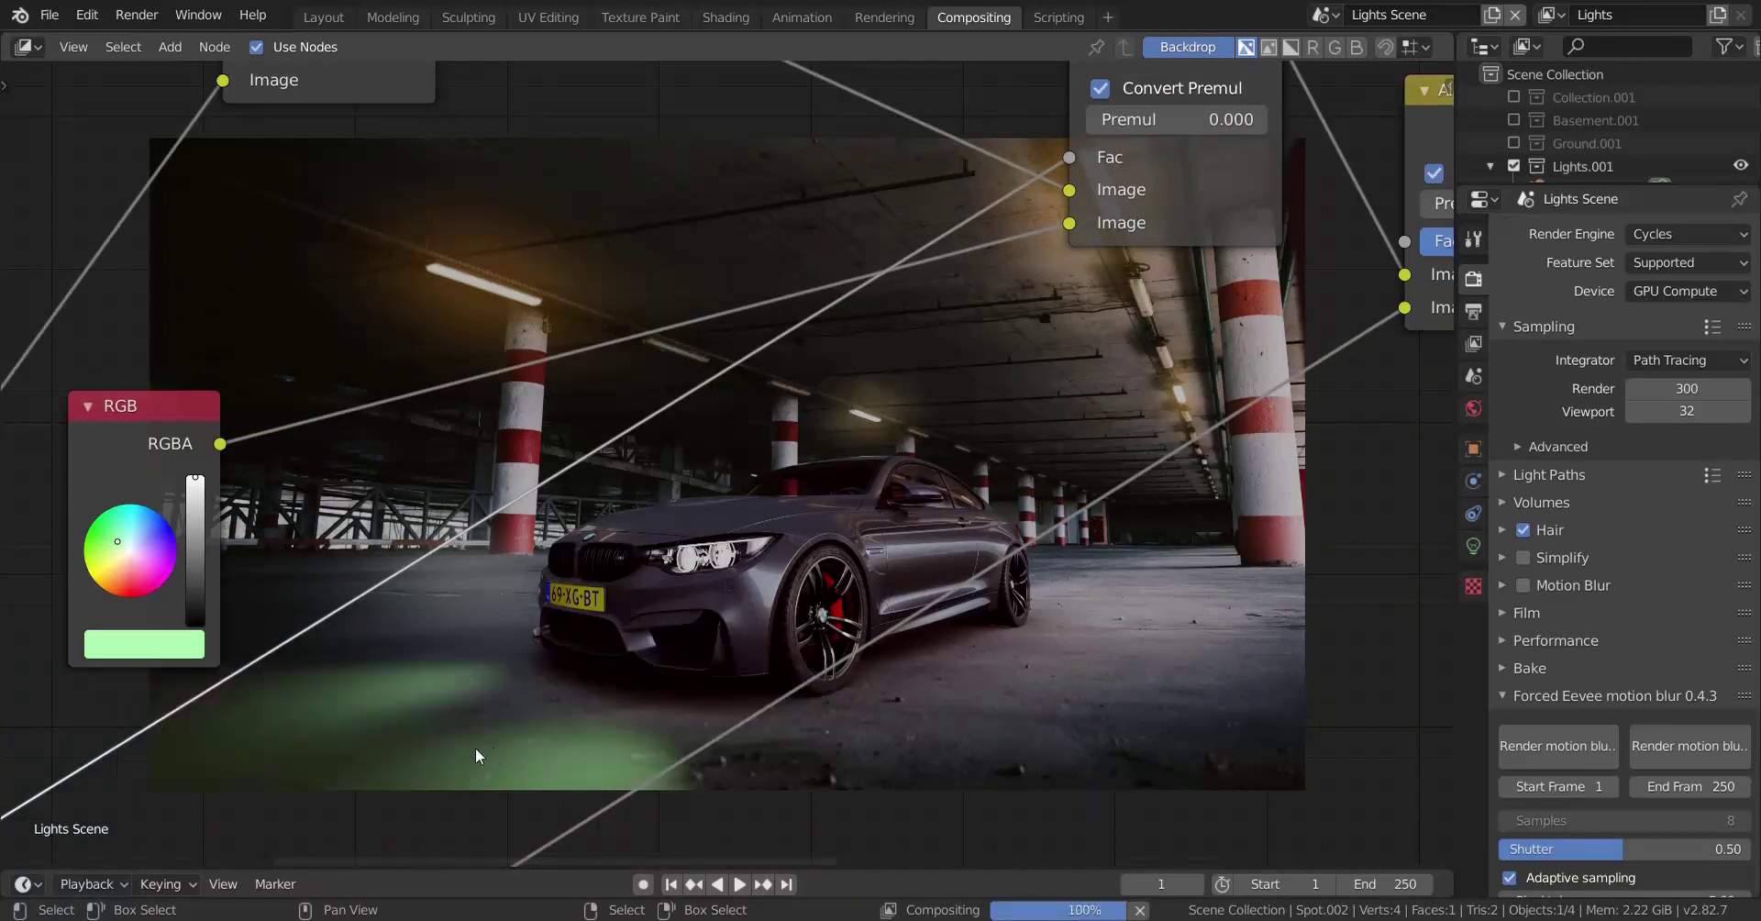
left_click(151, 541)
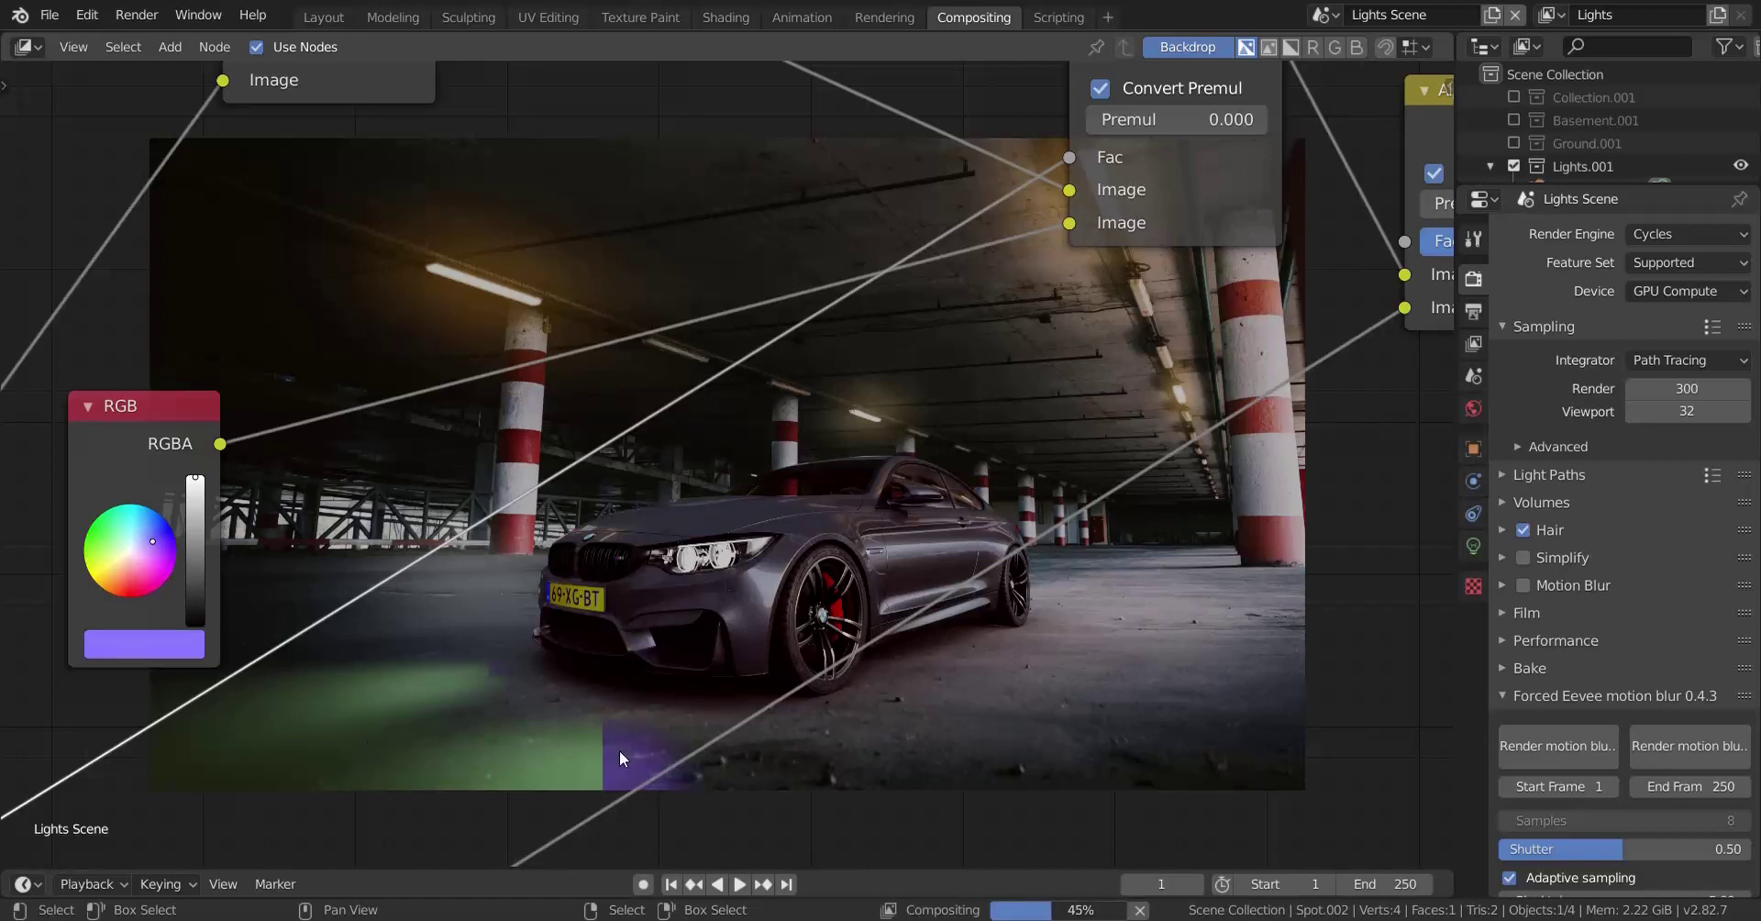
left_click(130, 564)
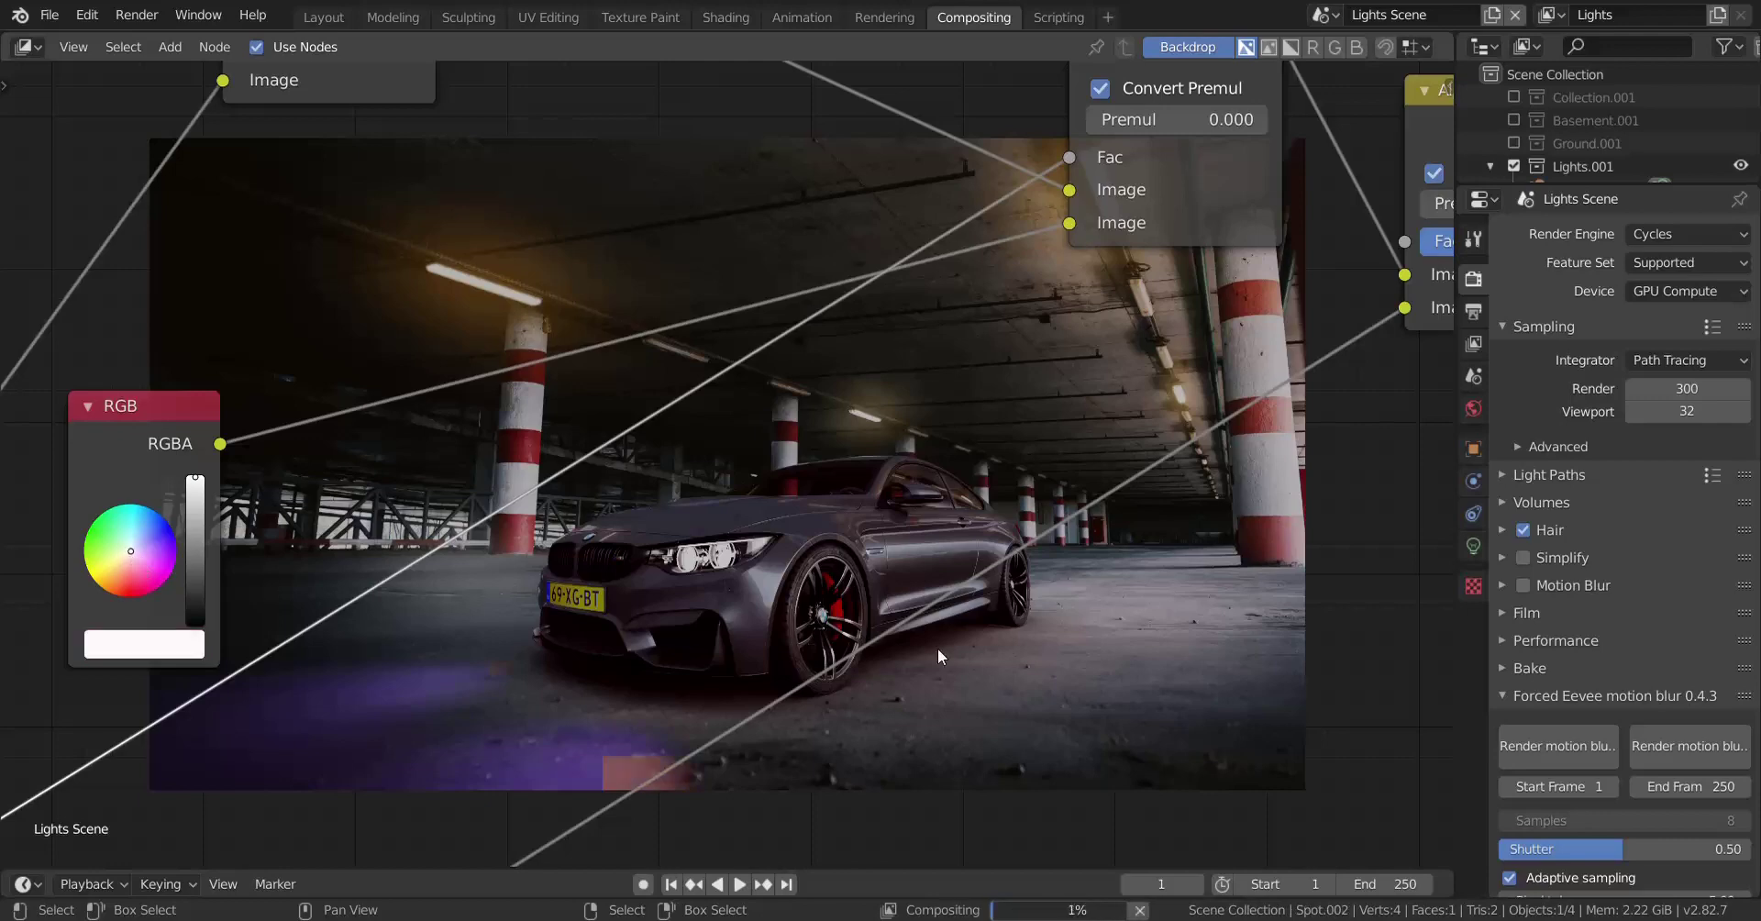
scroll(935, 642, "down", 4)
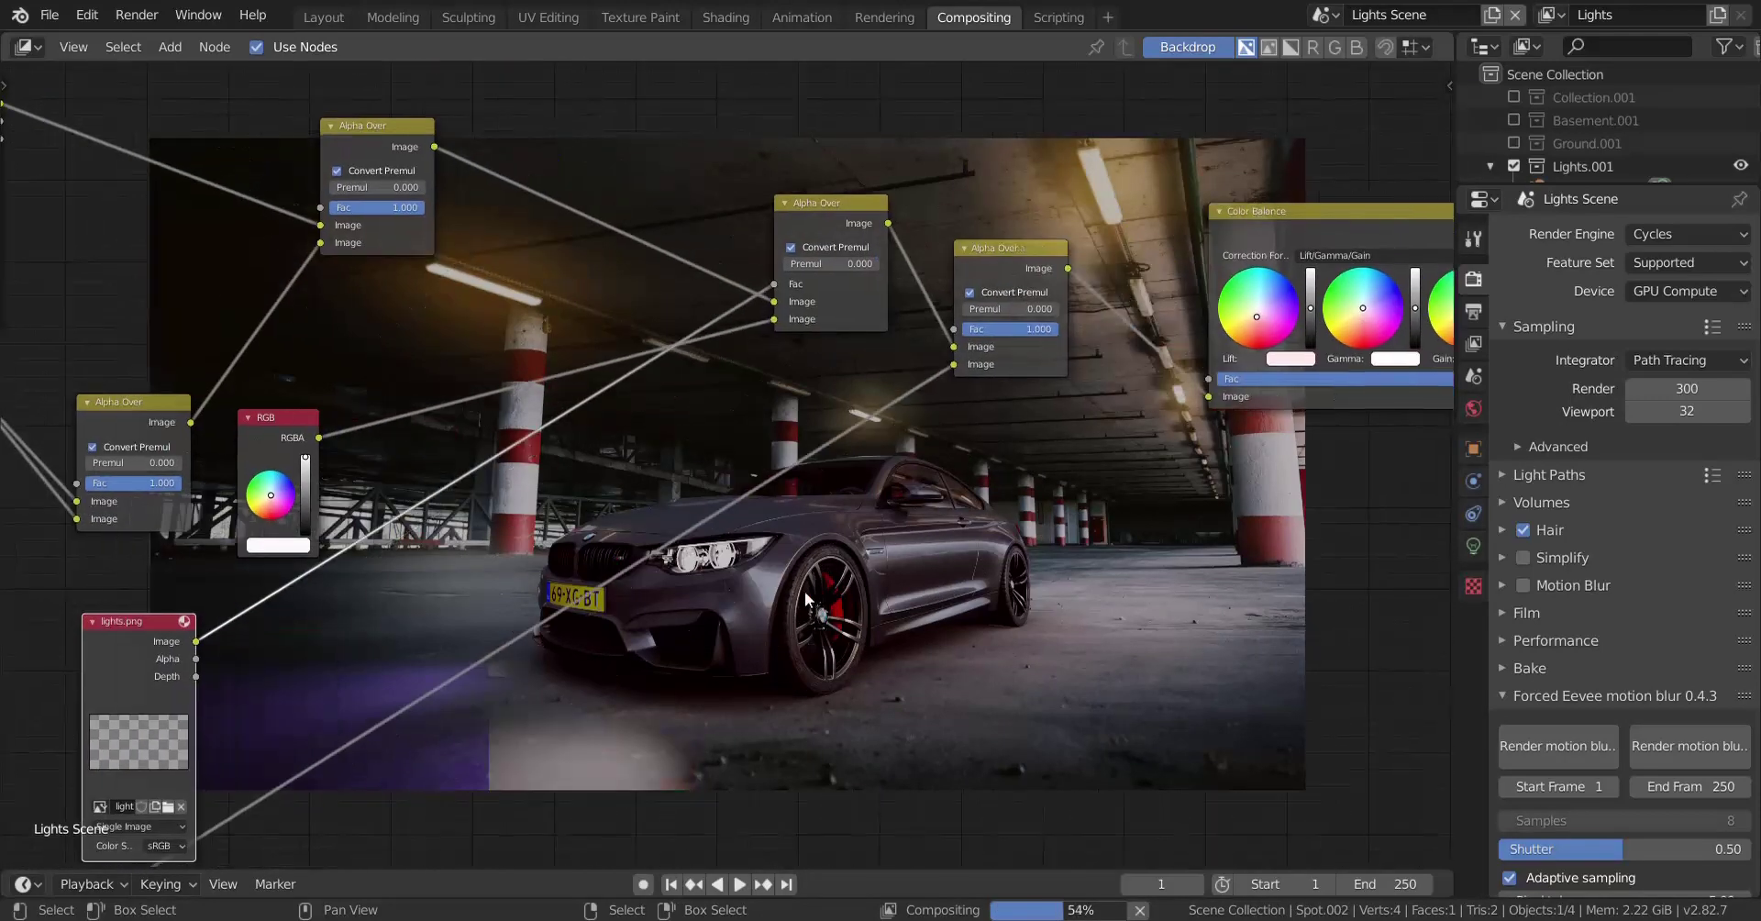
scroll(762, 570, "down", 2)
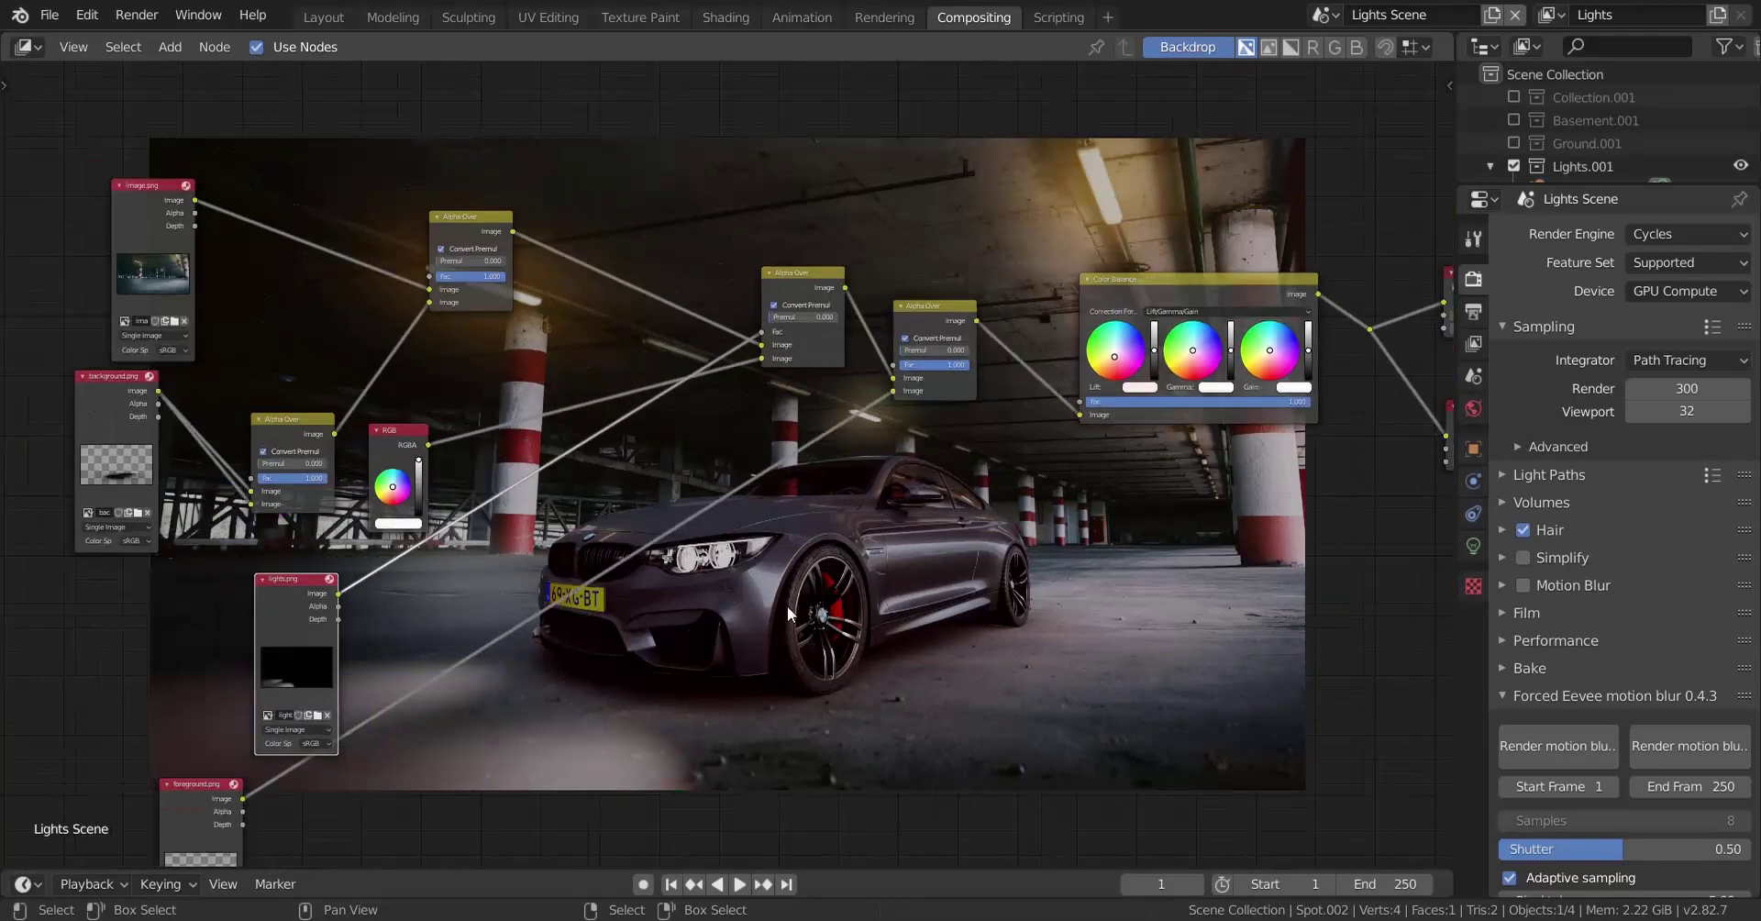